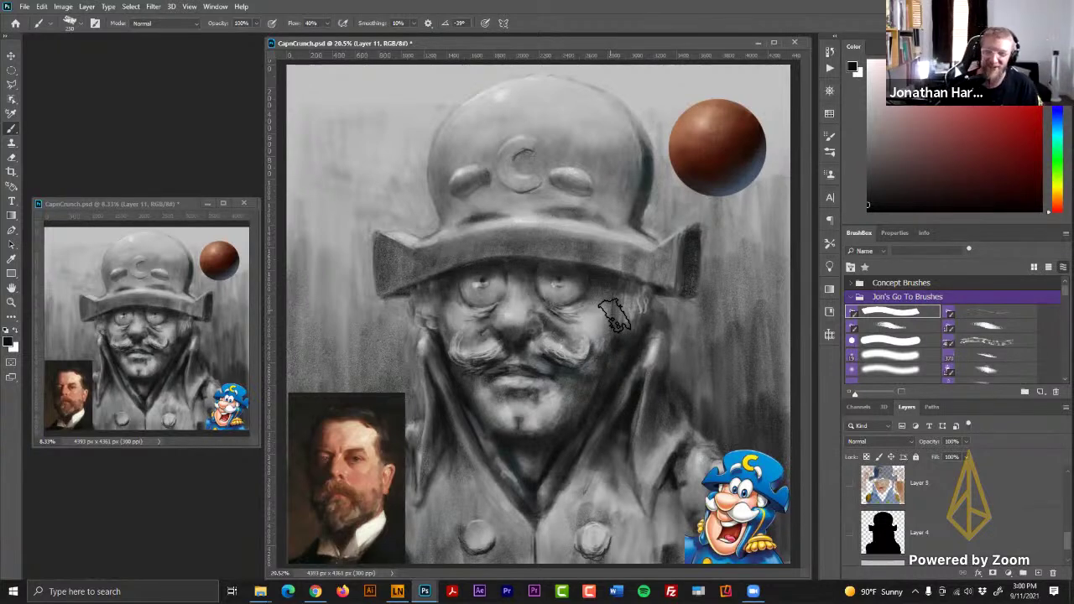
# - Turn on Layer 4, Layer 5, Layer 6 and the detail layer above to bring the portrait's colour back
pyautogui.click(850, 532)
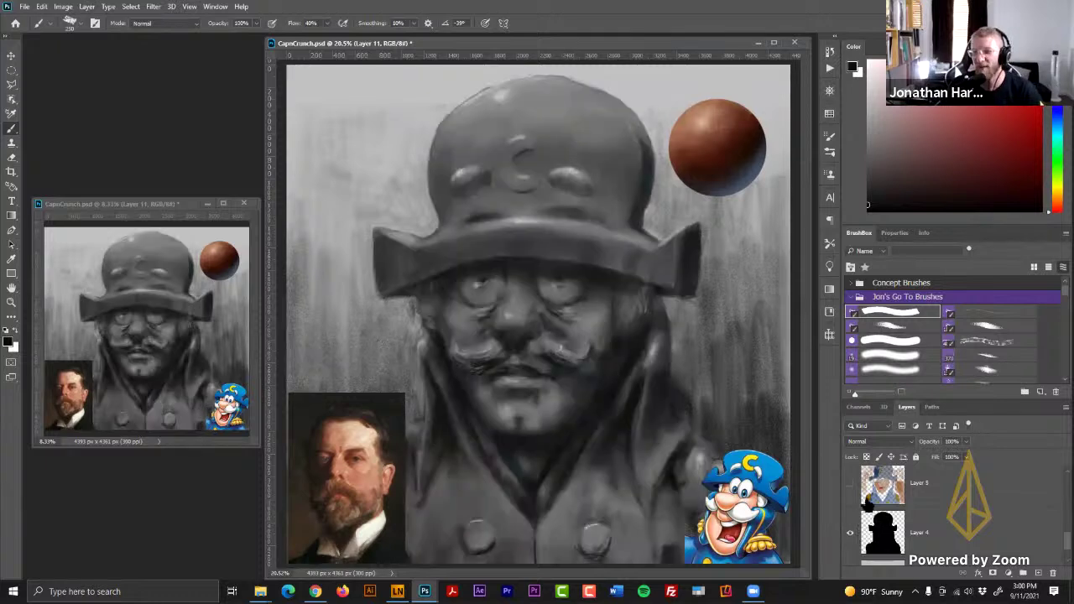
pyautogui.click(851, 483)
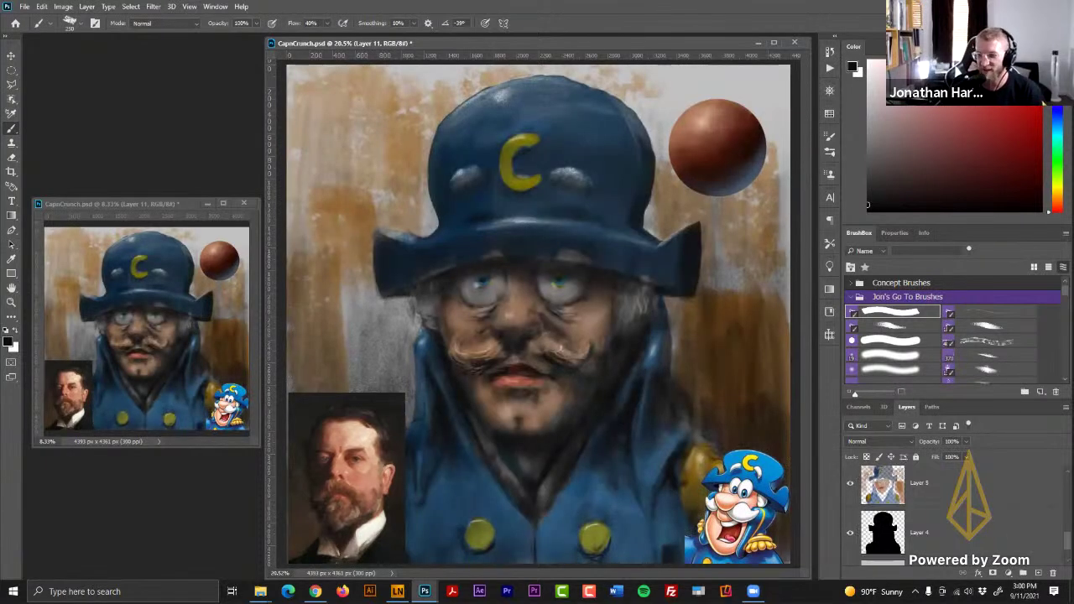
pyautogui.scroll(3, 883, 512)
pyautogui.click(850, 515)
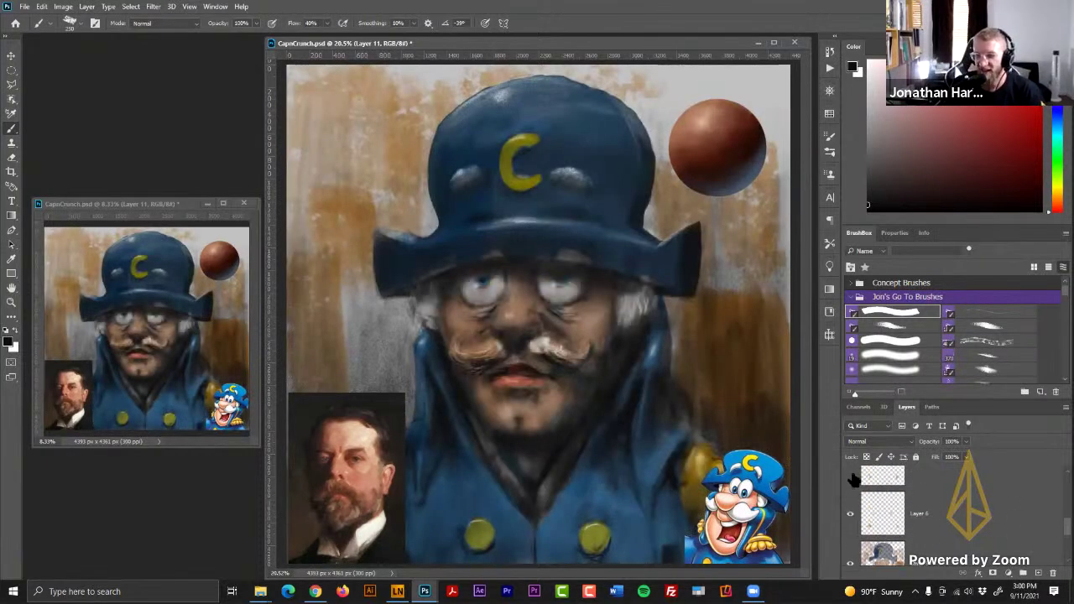
pyautogui.scroll(3, 883, 512)
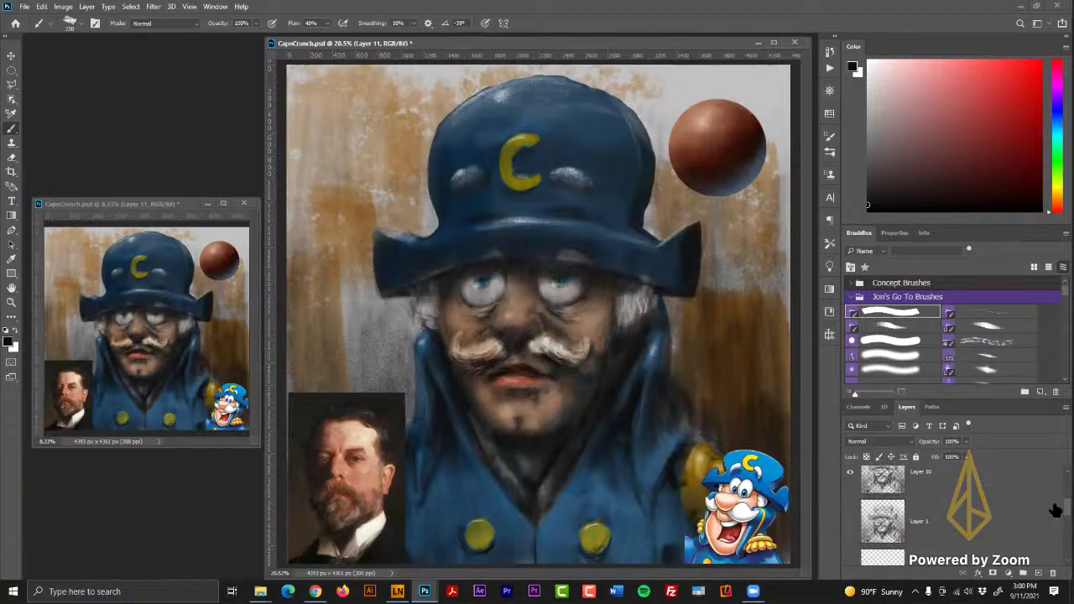
# - Compare the shading layers Layer 10, Layer 2 and Layer 1 by toggling their visibility, ending with Layer 10 and Layer 2 hidden
pyautogui.scroll(2, 883, 520)
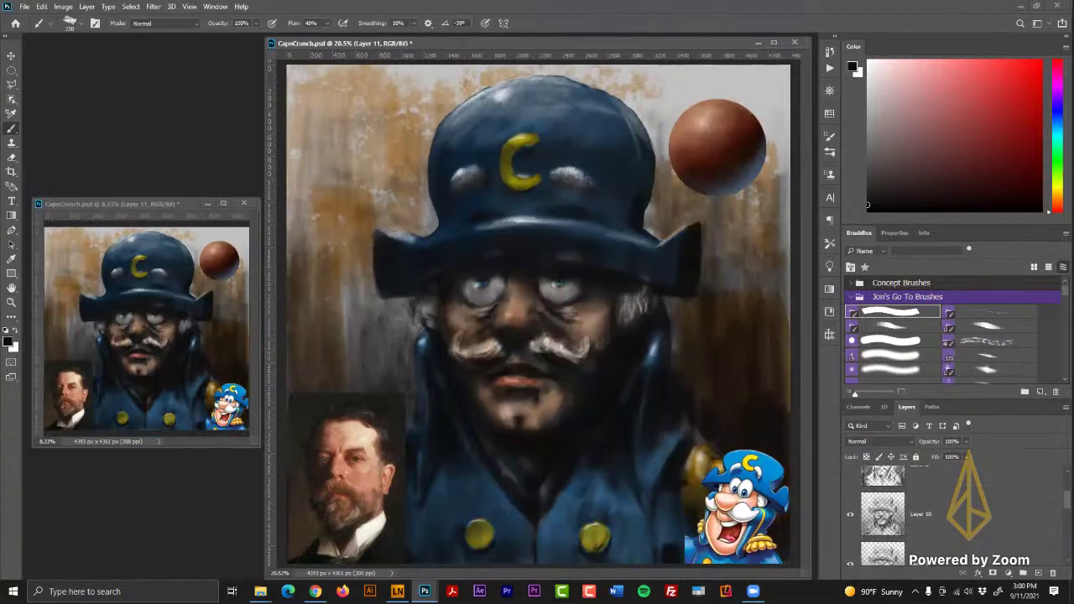
pyautogui.click(852, 531)
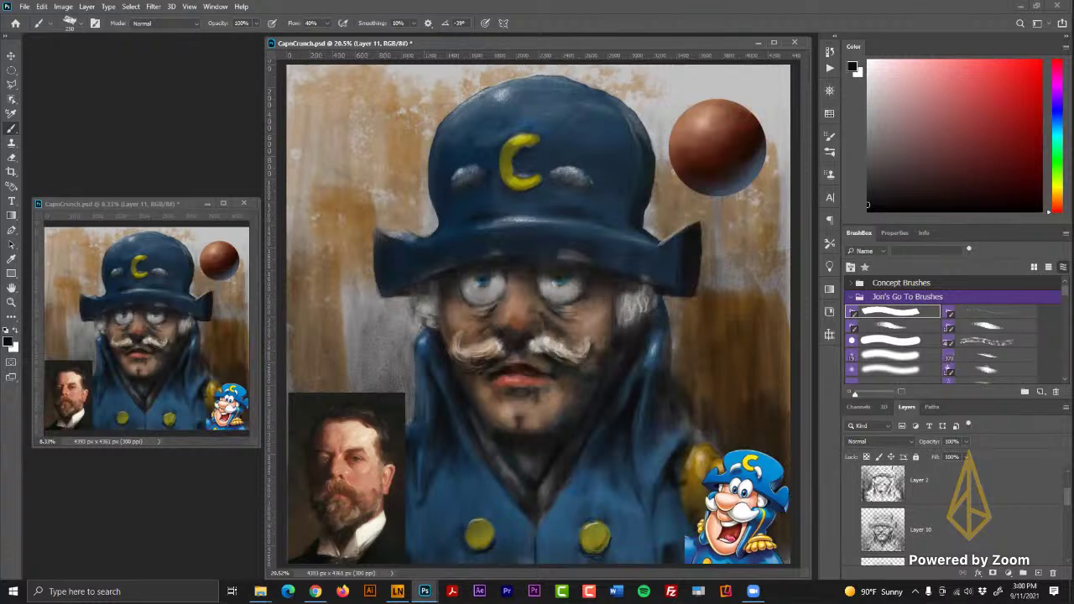
pyautogui.scroll(2, 883, 512)
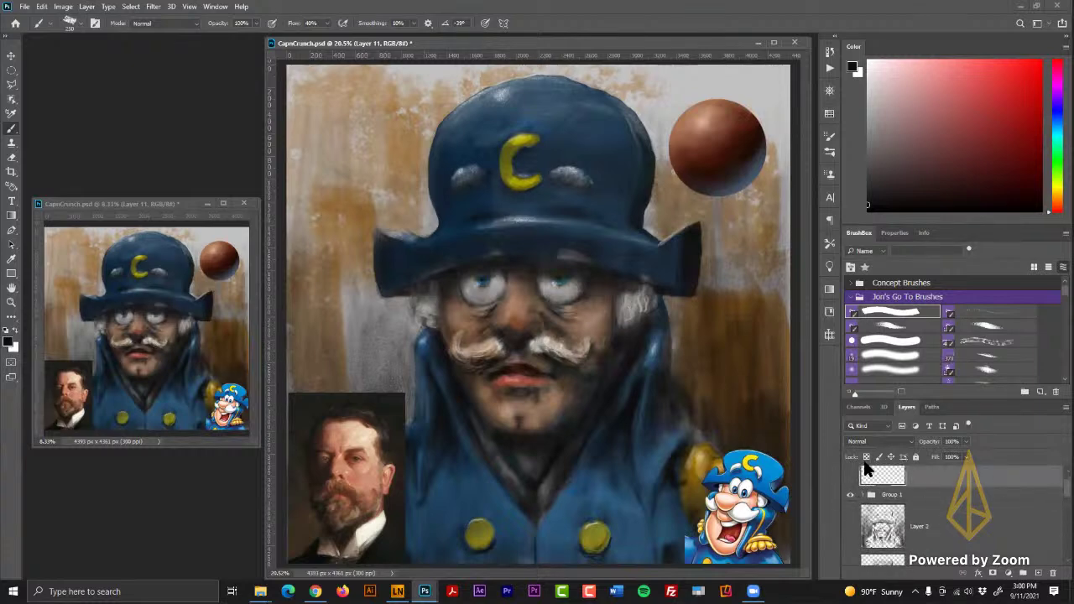
pyautogui.click(851, 527)
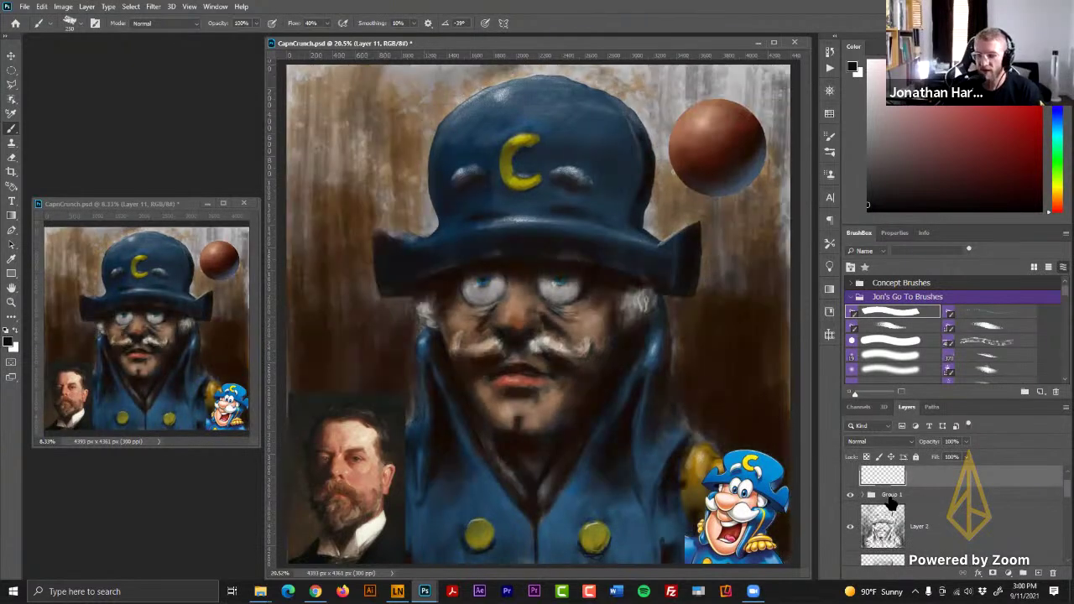
pyautogui.scroll(-3, 889, 516)
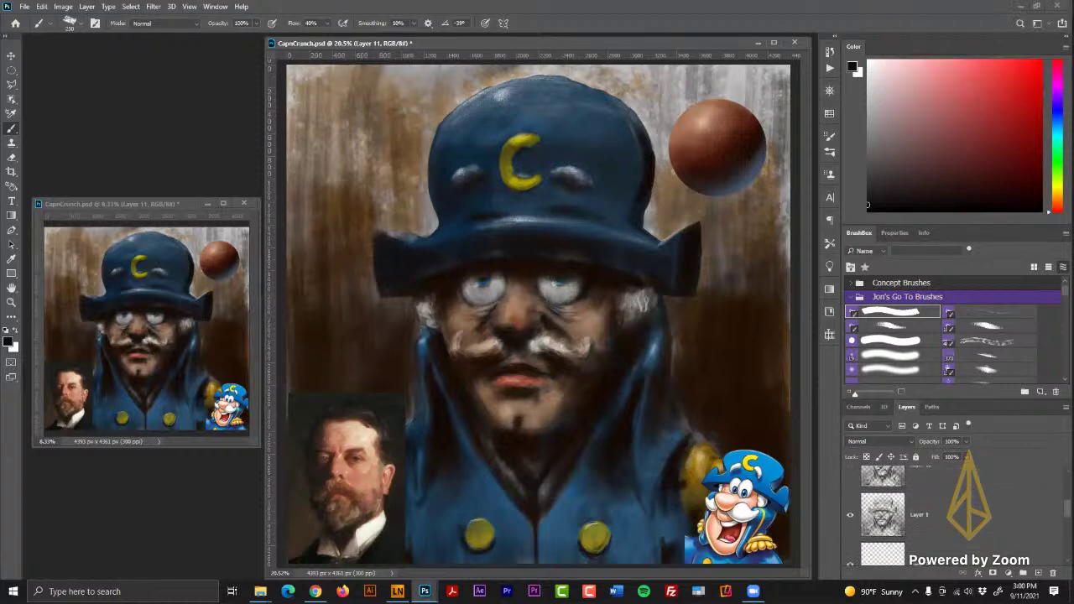
pyautogui.click(851, 513)
pyautogui.click(851, 512)
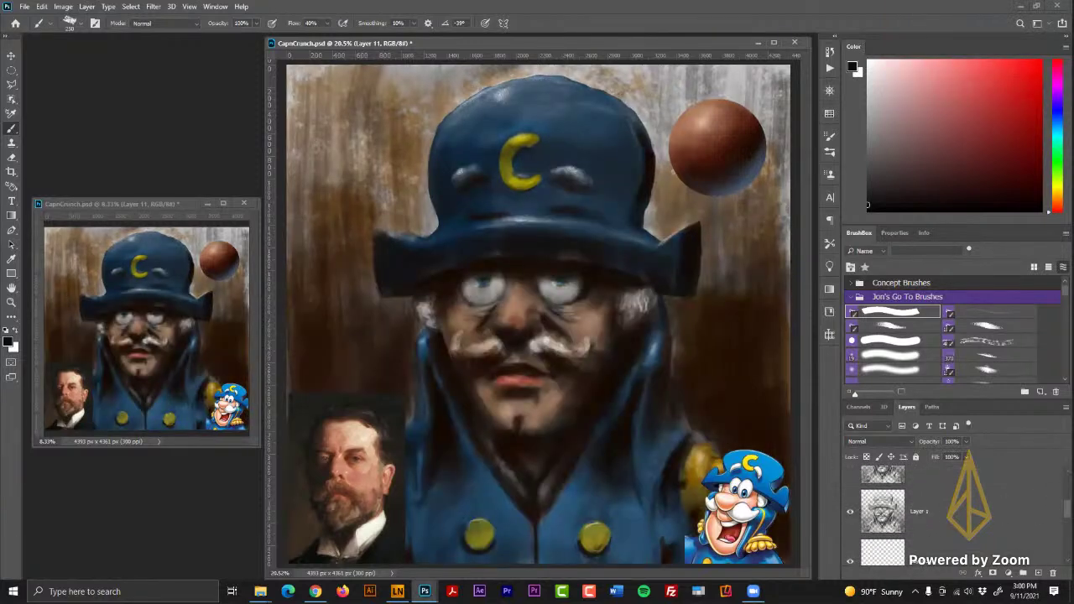
pyautogui.scroll(2, 889, 512)
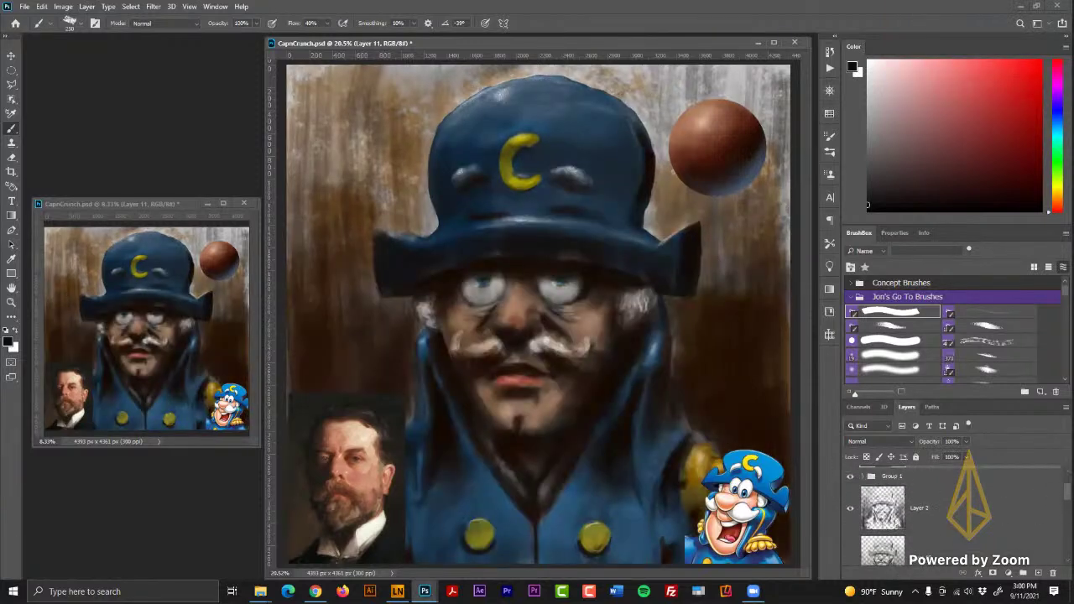
pyautogui.click(851, 507)
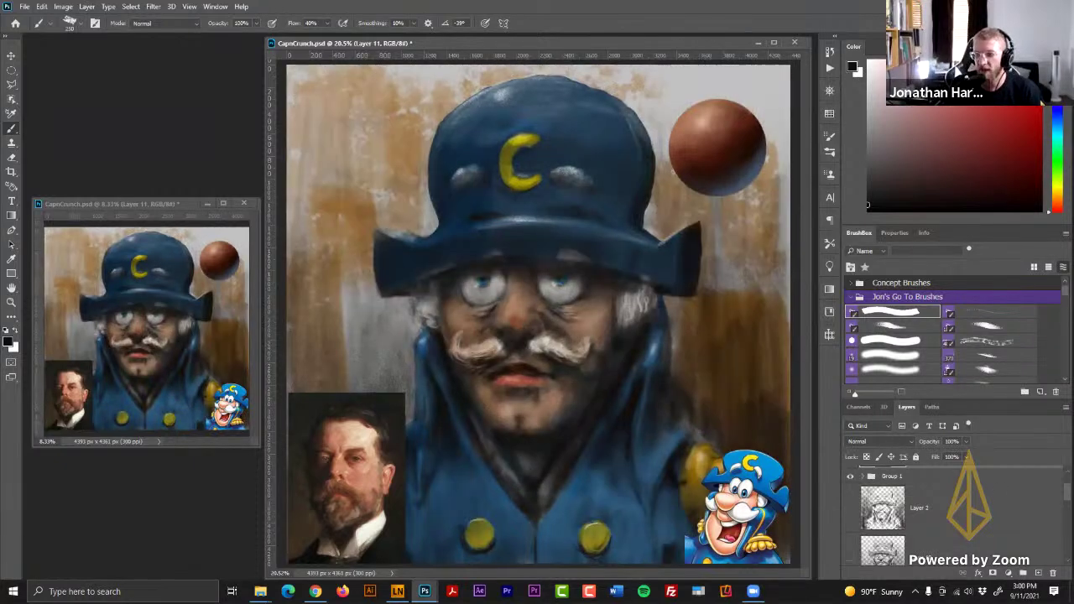
pyautogui.scroll(1, 966, 504)
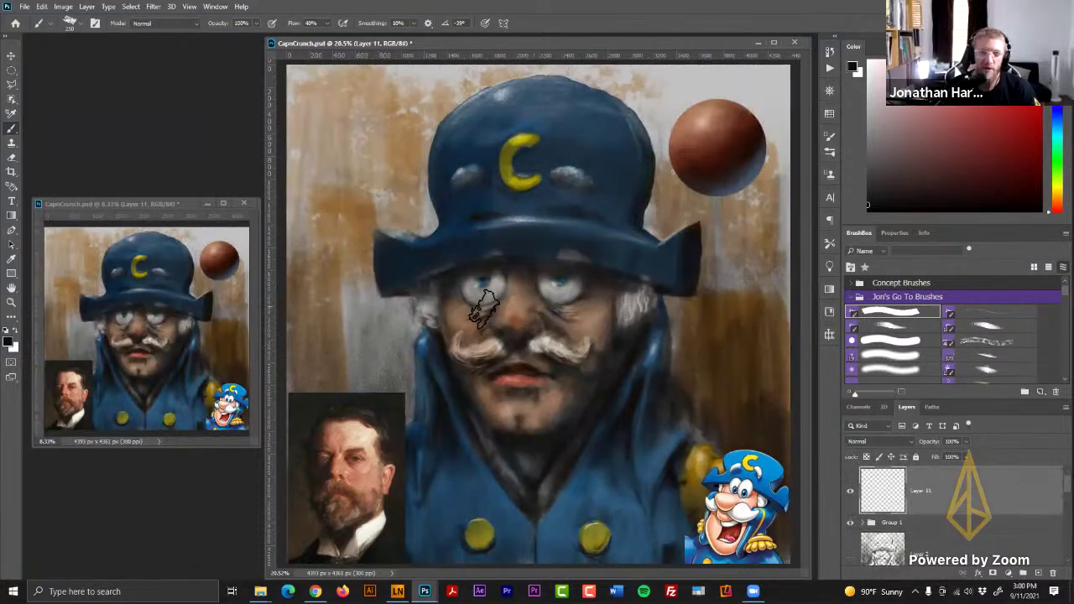
# - Sample skin colour from the nose, shift it toward red, sample the sphere's reddish brown, and adjust the brush size
pyautogui.keyDown('alt'); pyautogui.click(516, 305); pyautogui.keyUp('alt')
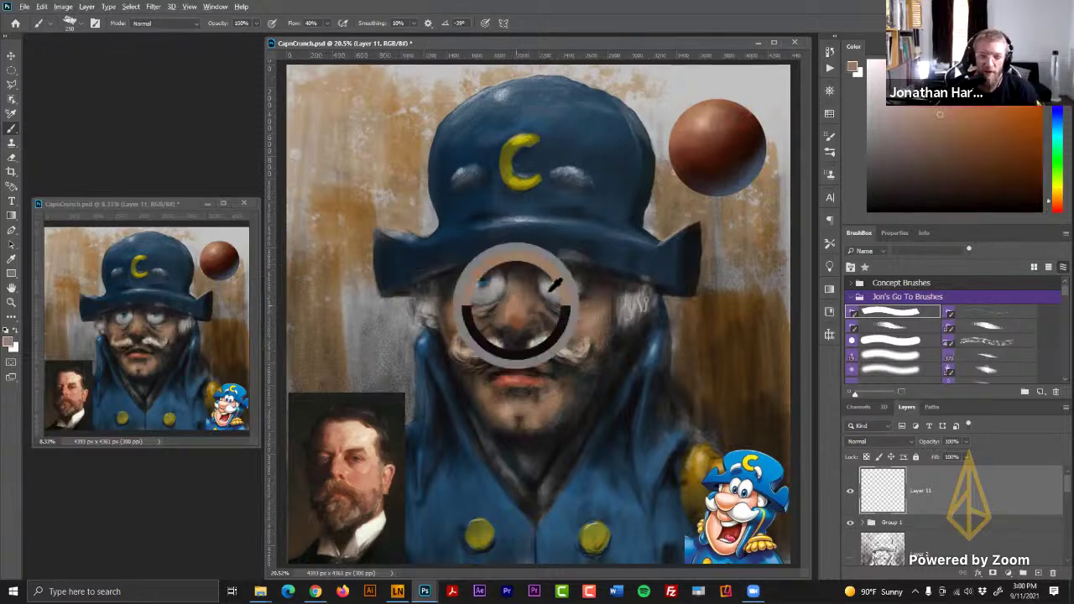
pyautogui.moveTo(1057, 201); pyautogui.dragTo(1056, 207)
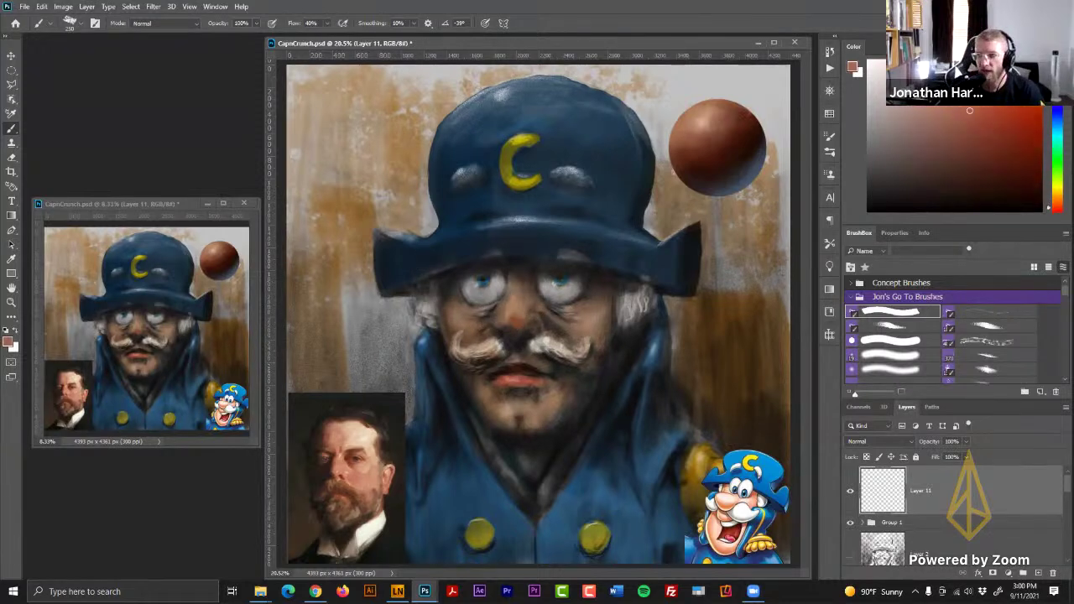
pyautogui.keyDown('alt'); pyautogui.click(719, 144); pyautogui.keyUp('alt')
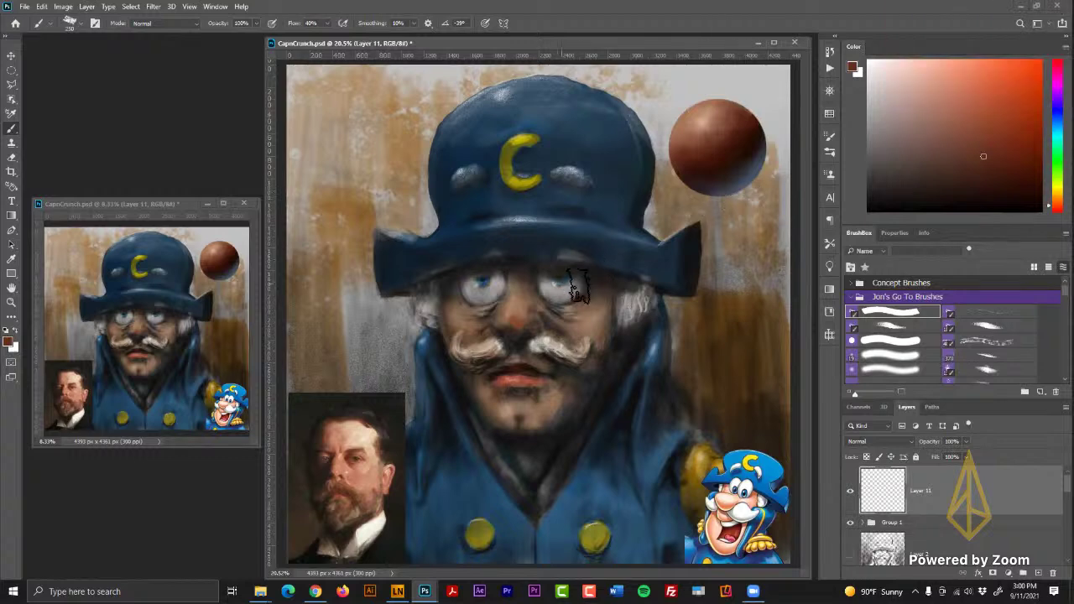
pyautogui.press('[')
pyautogui.press('[')
pyautogui.press('[')
pyautogui.press(']')
pyautogui.press(']')
pyautogui.press(']')
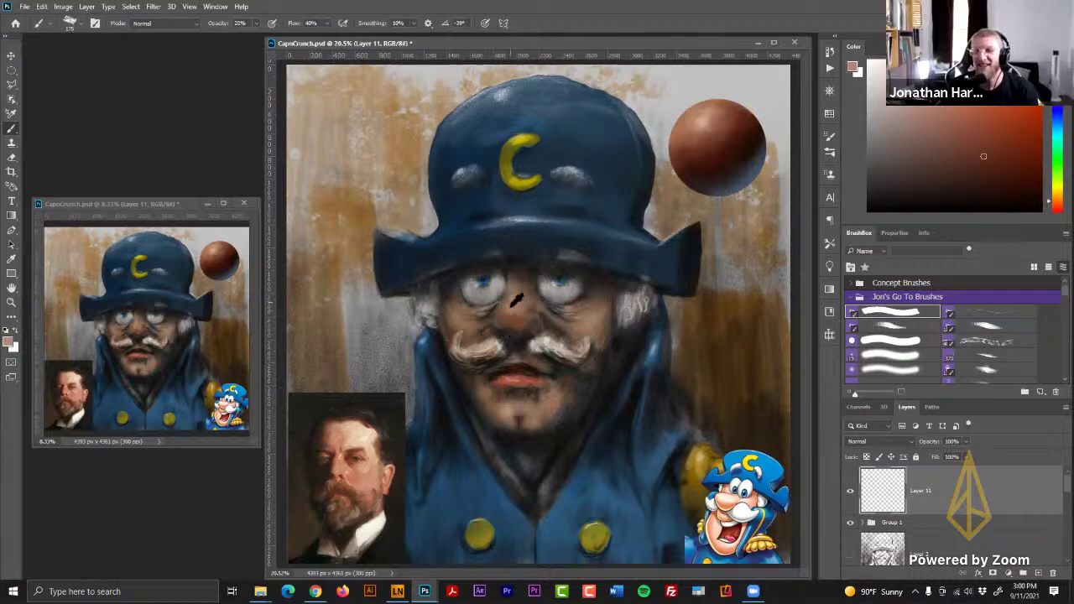
# - Paint reddish and lighter skin tones onto the nose on Layer 11 at 55% brush opacity
pyautogui.click(936, 113)
pyautogui.press('5')
pyautogui.press('5')
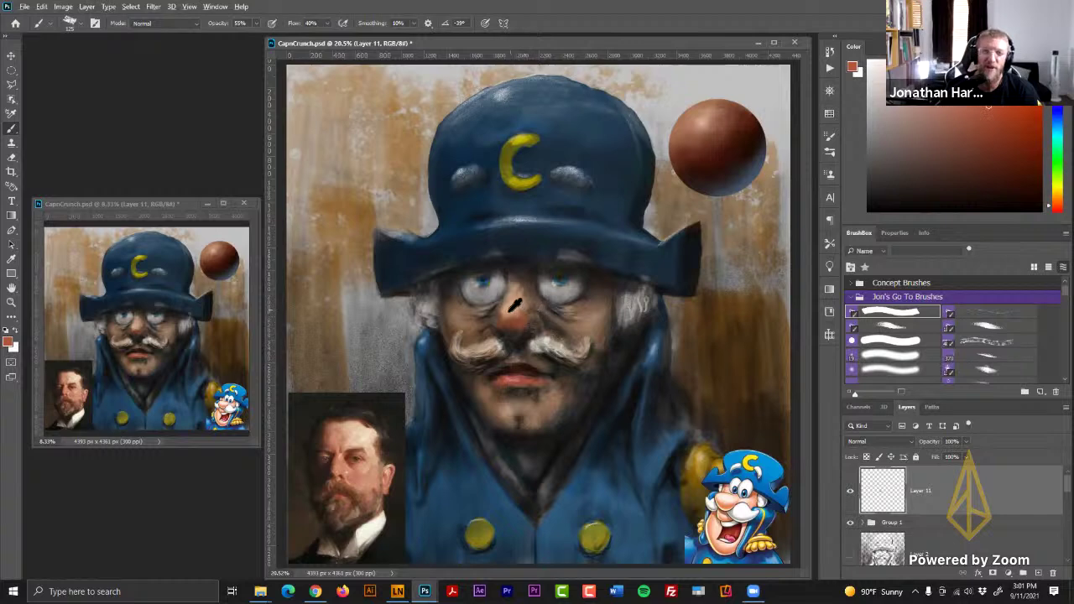
pyautogui.keyDown('alt'); pyautogui.click(501, 322); pyautogui.keyUp('alt')
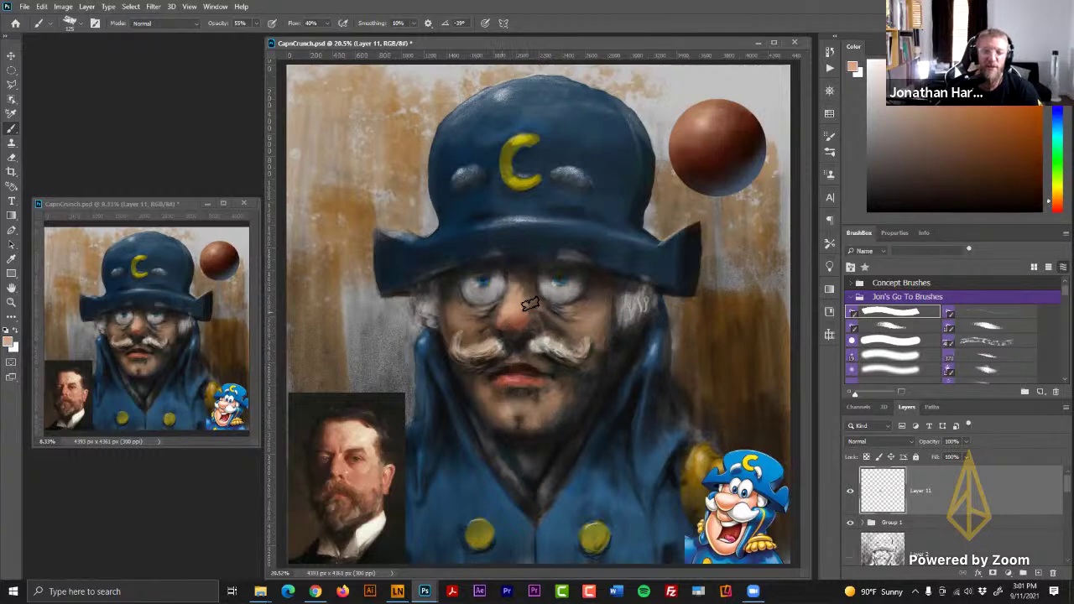
# - Choose a deep saturated red and glaze it over the nose and cheeks at 20% brush opacity
pyautogui.click(982, 141)
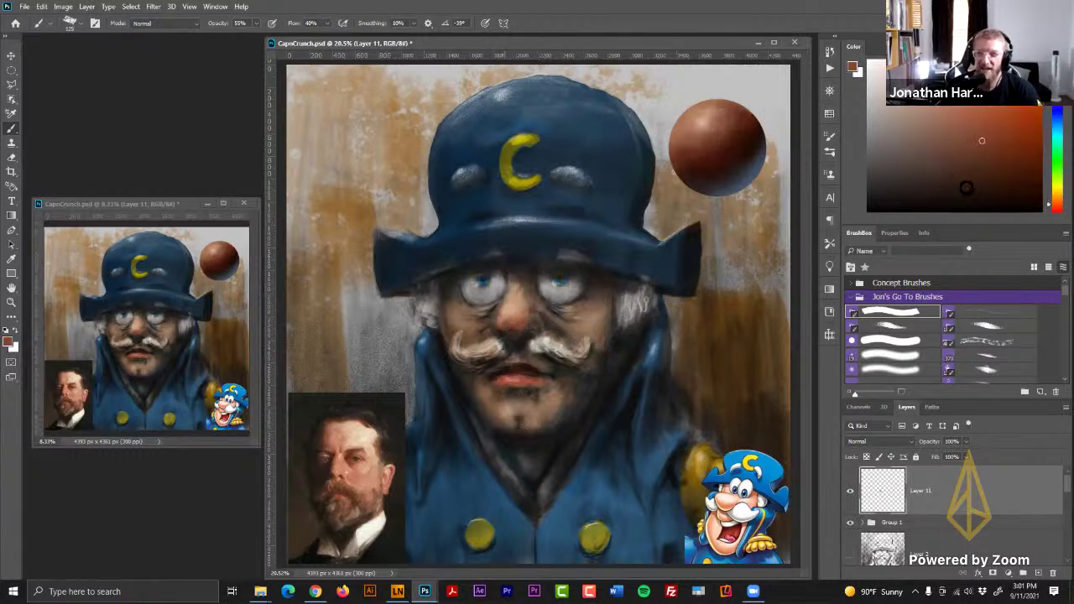
pyautogui.moveTo(982, 140); pyautogui.dragTo(1024, 152)
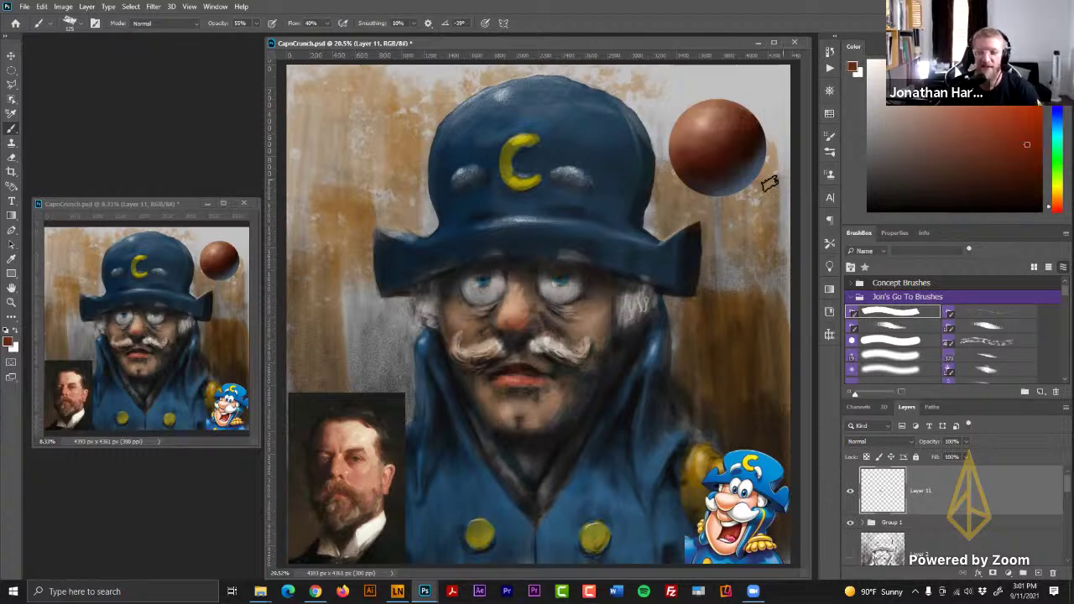
pyautogui.press('2')
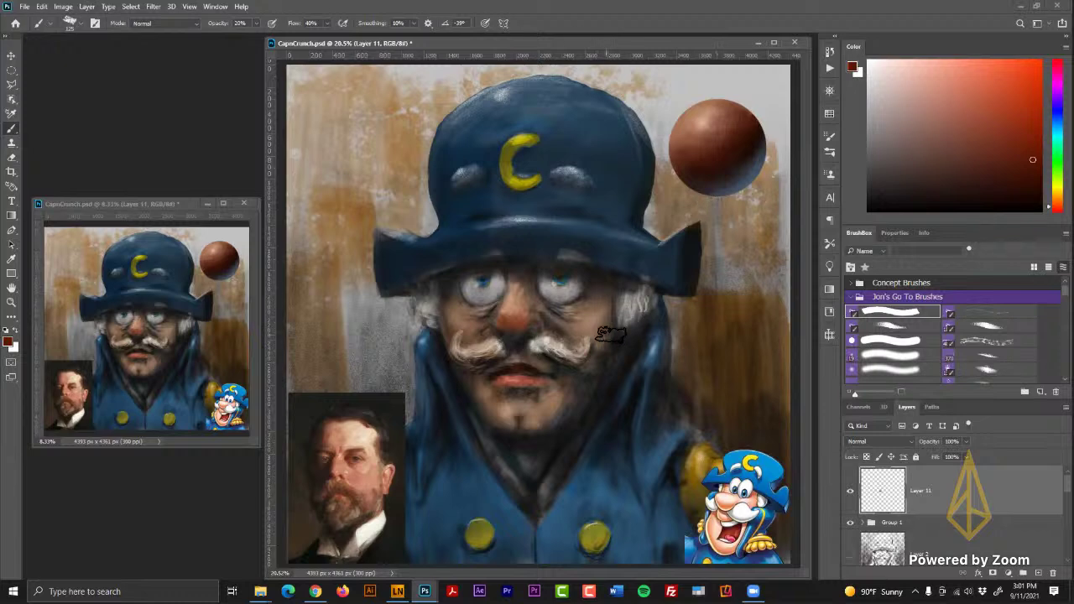
pyautogui.moveTo(605, 319)
pyautogui.mouseDown()
pyautogui.moveTo(593, 309)
pyautogui.moveTo(588, 331)
pyautogui.moveTo(597, 339)
pyautogui.mouseUp()
pyautogui.keyDown('alt'); pyautogui.click(556, 314); pyautogui.keyUp('alt')
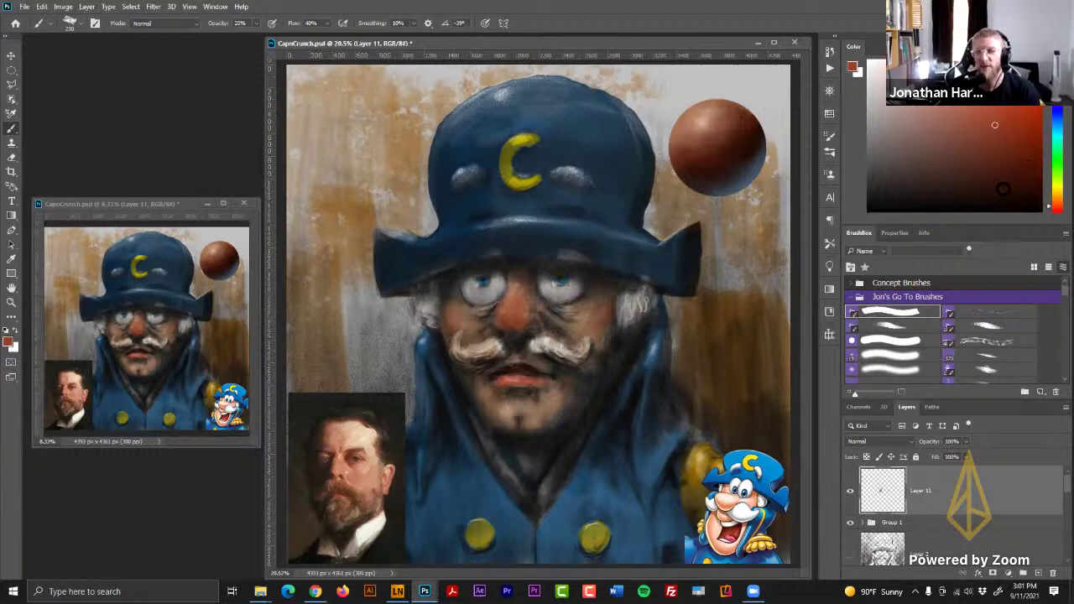
# - Brush a lighter peach tone sampled from the cheek onto both cheeks at 20% opacity, adding strokes under one eye at 100%
pyautogui.keyDown('alt'); pyautogui.click(584, 333); pyautogui.keyUp('alt')
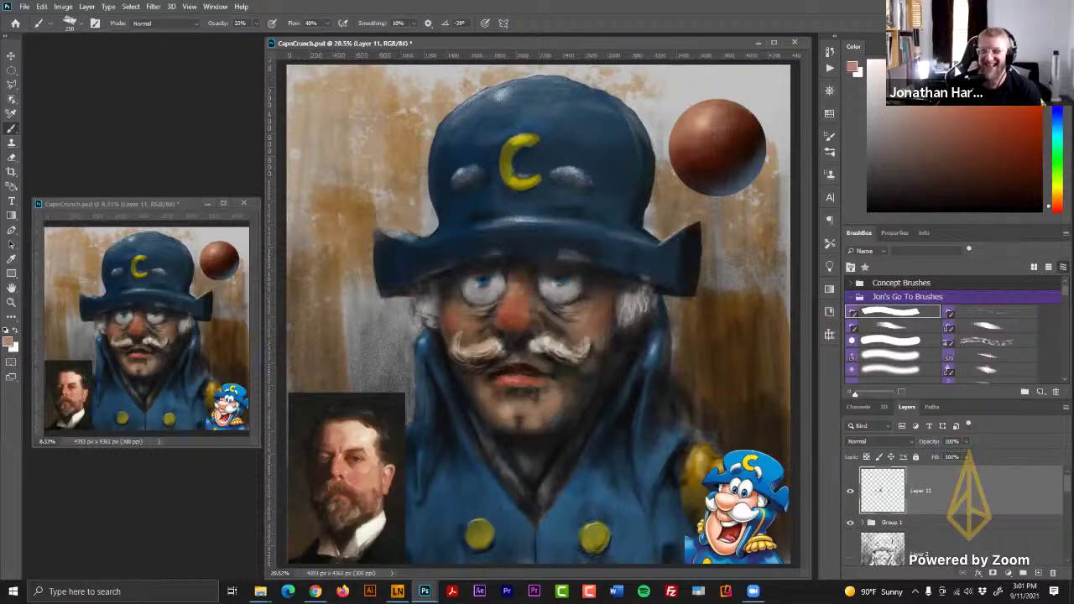
pyautogui.click(920, 104)
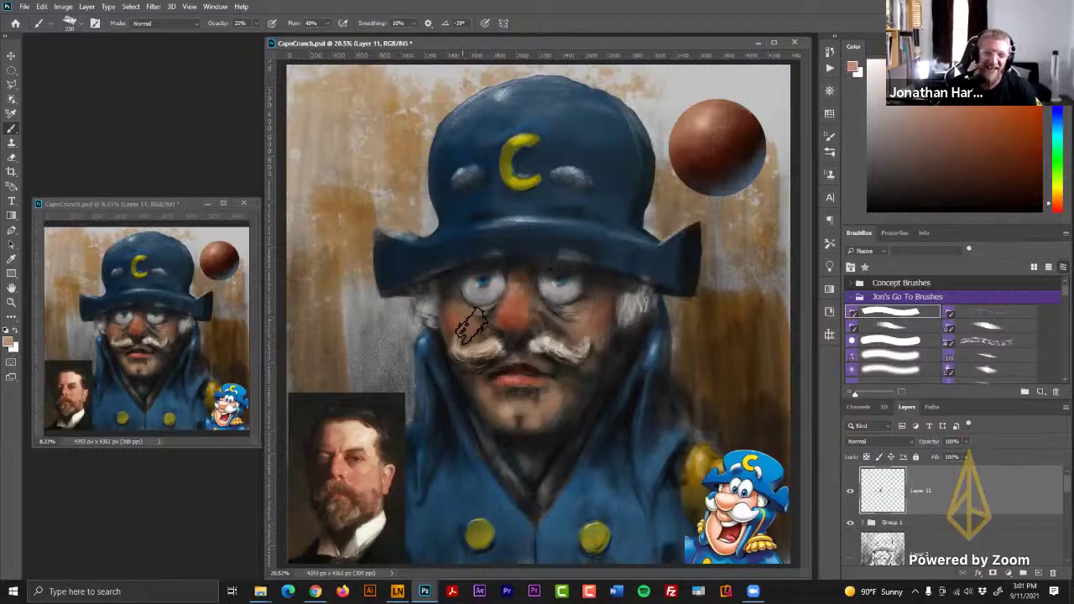
pyautogui.moveTo(475, 326); pyautogui.dragTo(484, 311)
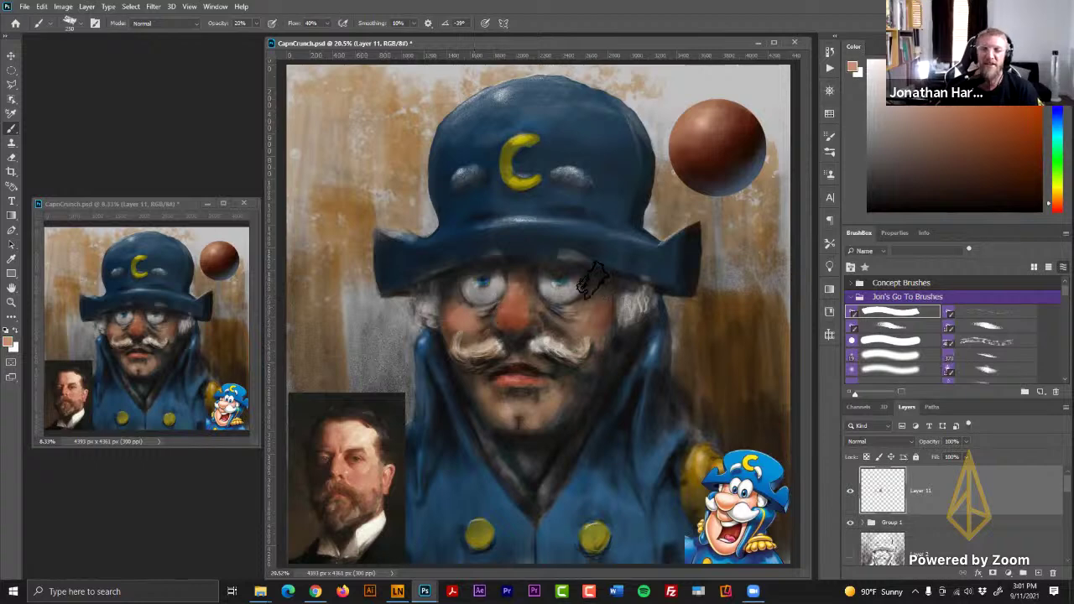
pyautogui.moveTo(585, 326)
pyautogui.mouseDown()
pyautogui.moveTo(576, 318)
pyautogui.moveTo(591, 304)
pyautogui.mouseUp()
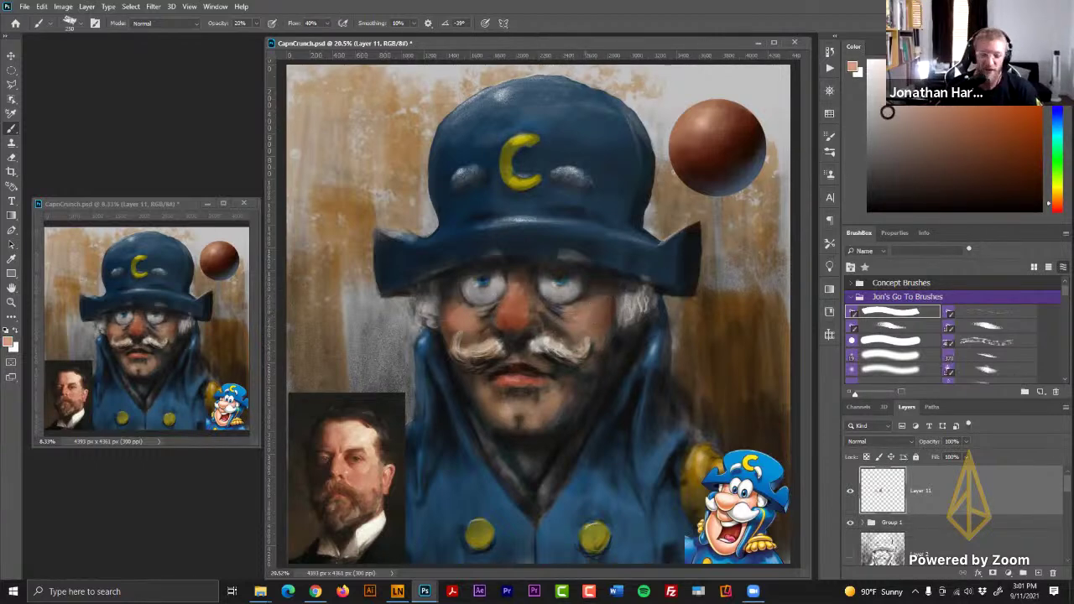
pyautogui.press('0')
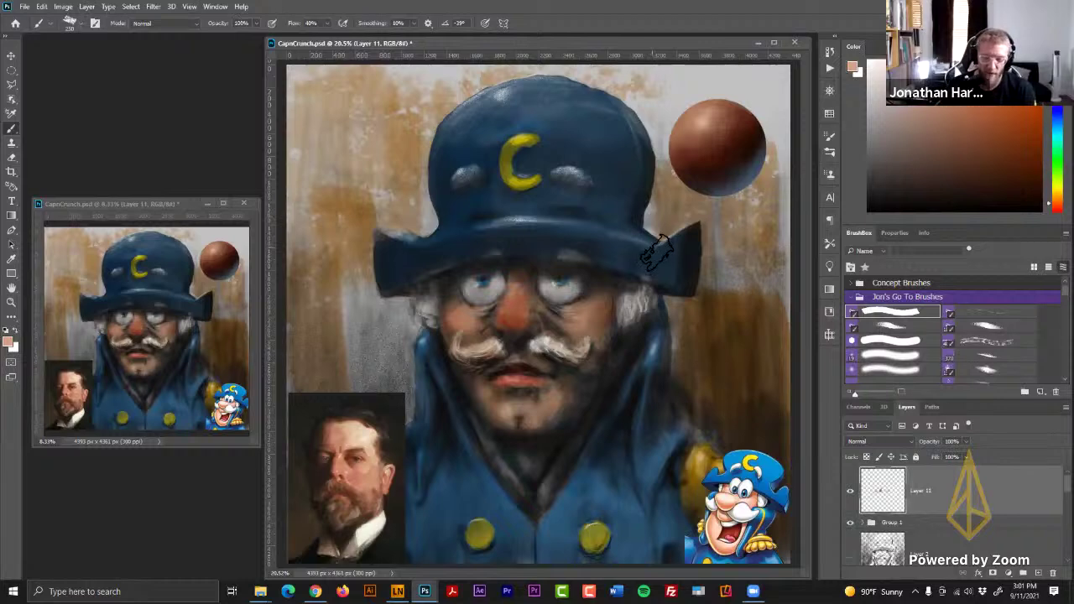
pyautogui.moveTo(483, 334)
pyautogui.mouseDown()
pyautogui.moveTo(462, 320)
pyautogui.moveTo(485, 333)
pyautogui.moveTo(466, 315)
pyautogui.moveTo(481, 311)
pyautogui.mouseUp()
# - Sample the cheek colour, shift it to a stronger red, and glaze the cheek beside the moustache at 22% opacity
pyautogui.keyDown('alt'); pyautogui.click(456, 327); pyautogui.keyUp('alt')
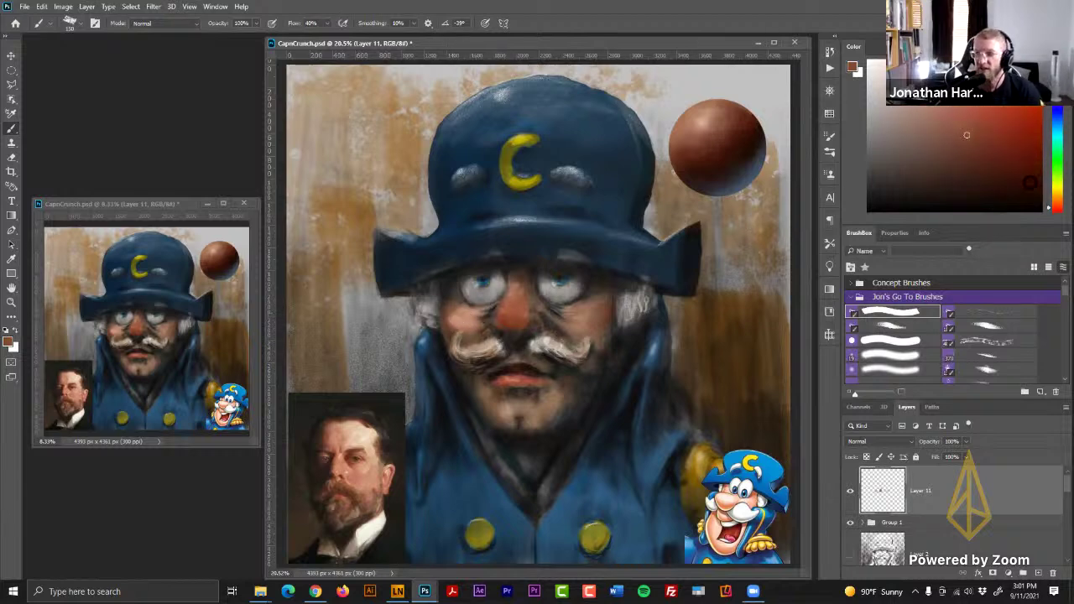
pyautogui.click(988, 115)
pyautogui.press('2')
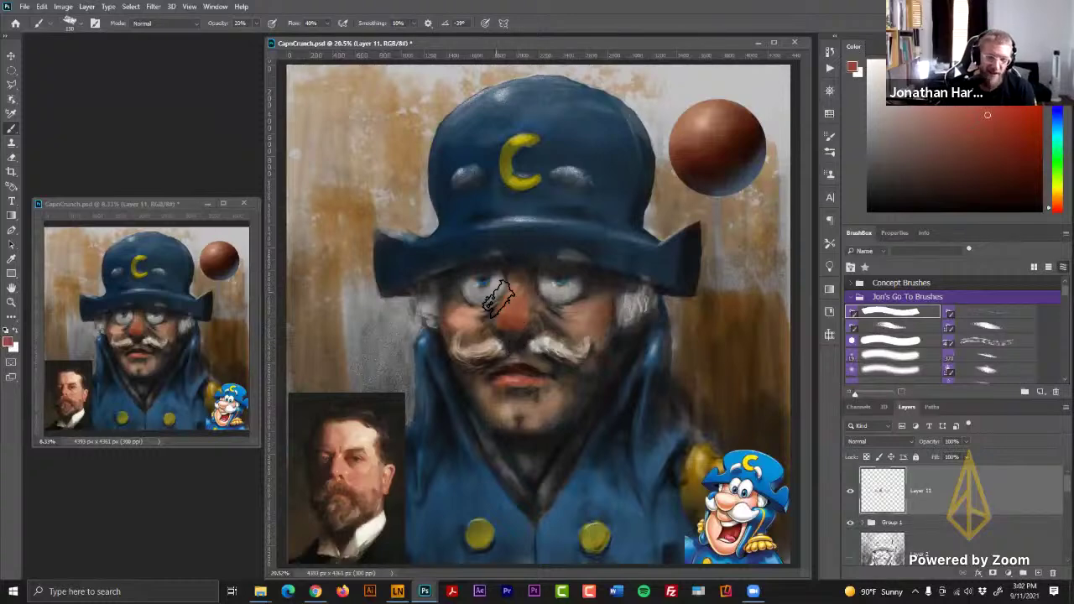
pyautogui.press('2')
pyautogui.moveTo(465, 330)
pyautogui.mouseDown()
pyautogui.moveTo(460, 322)
pyautogui.moveTo(472, 340)
pyautogui.mouseUp()
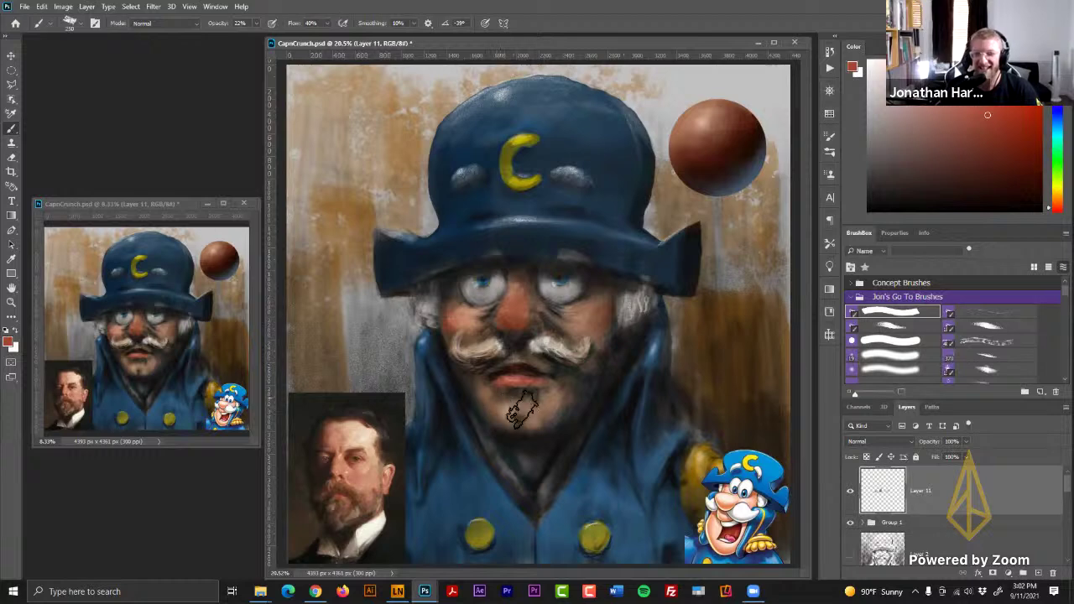
# - Change the brush colour to a muted teal for cool tones on the face
pyautogui.moveTo(1056, 208); pyautogui.dragTo(1056, 130)
pyautogui.click(967, 106)
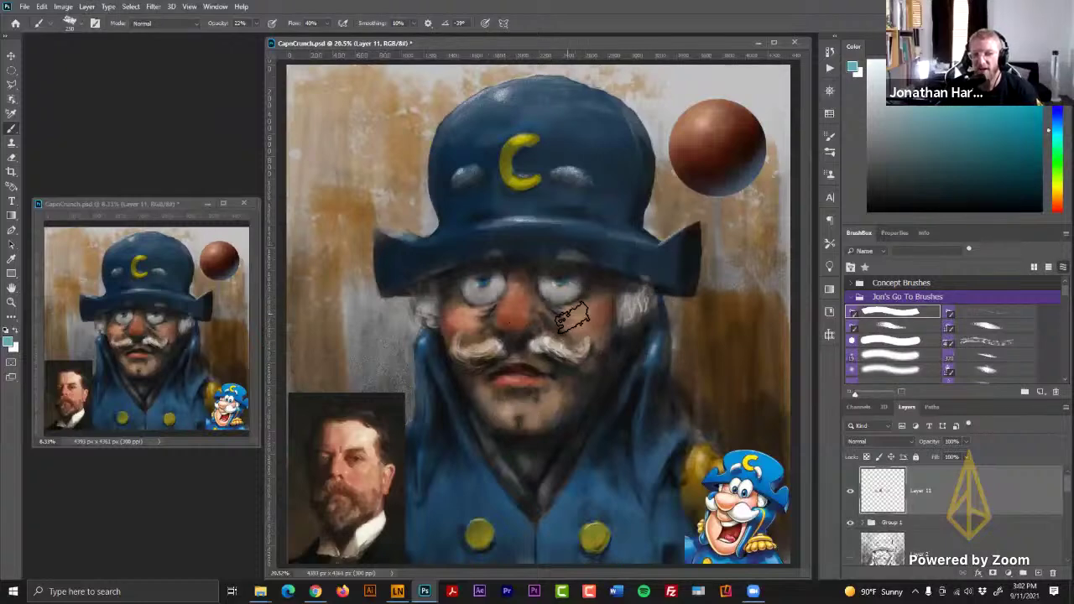
# - Sample the dark tones under the nose and glaze a deep red-brown along its underside at 20% brush opacity
pyautogui.keyDown('alt'); pyautogui.click(513, 332); pyautogui.keyUp('alt')
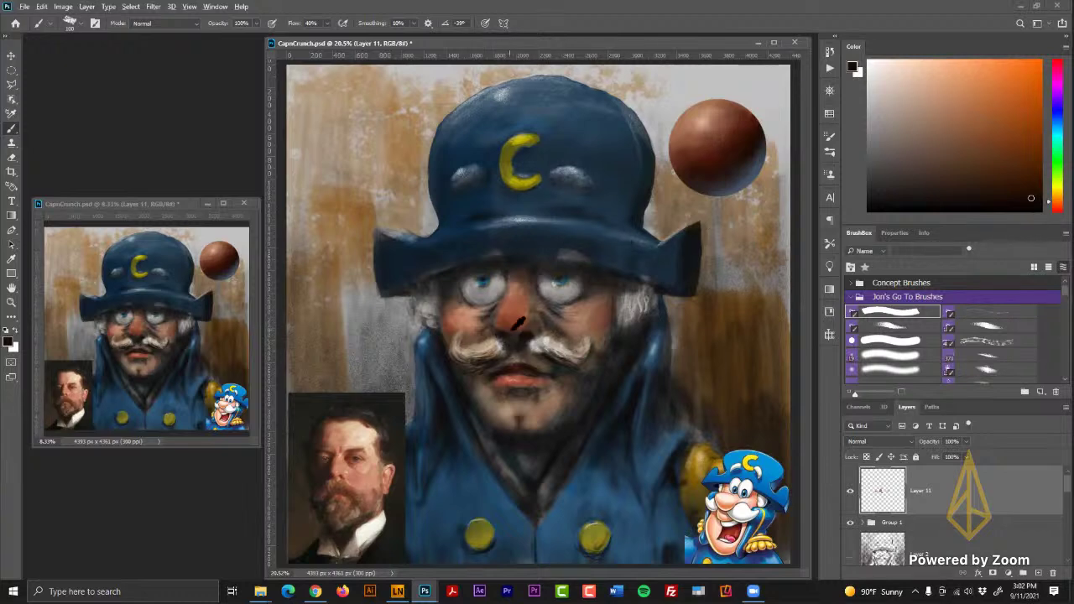
pyautogui.keyDown('alt'); pyautogui.click(519, 322); pyautogui.keyUp('alt')
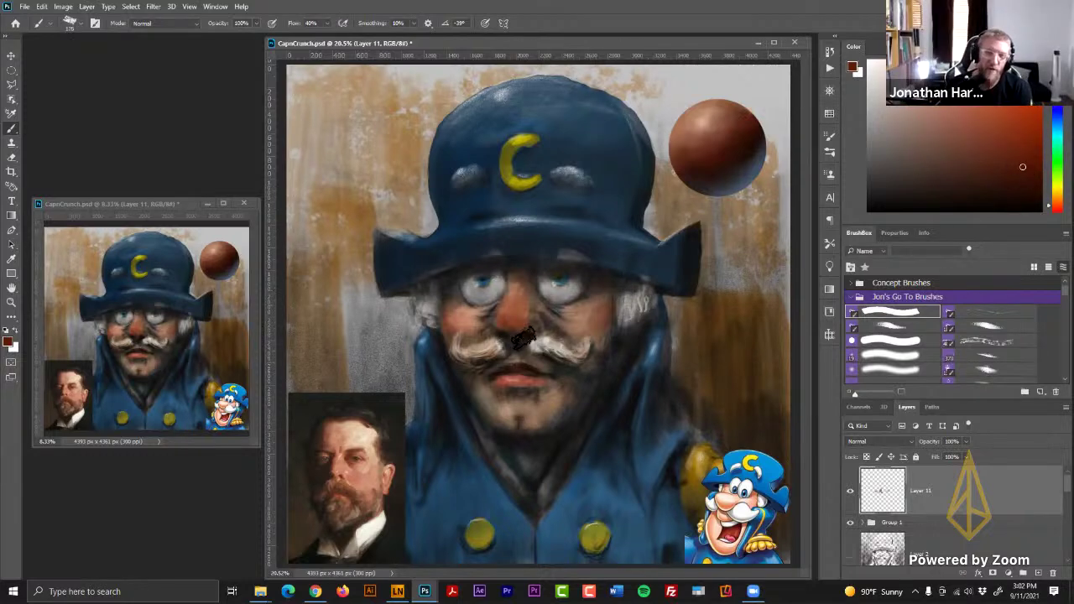
pyautogui.press('2')
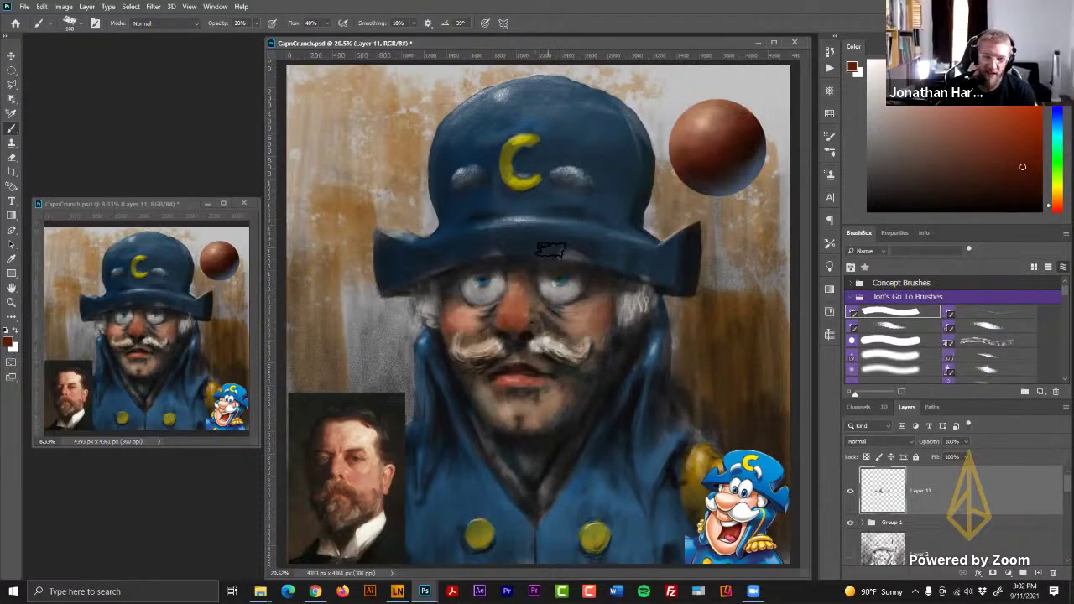
pyautogui.moveTo(505, 334); pyautogui.dragTo(526, 333)
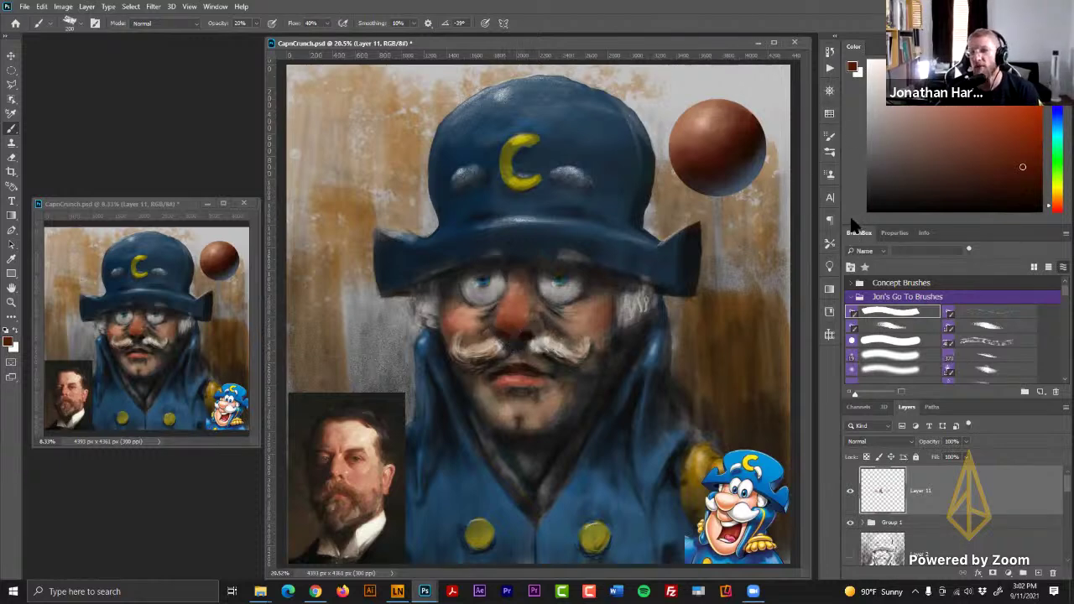
# - Choose a lighter dusty pink, shift its hue slightly towards orange, and glaze it over the bridge of the nose at 20% opacity
pyautogui.click(994, 164)
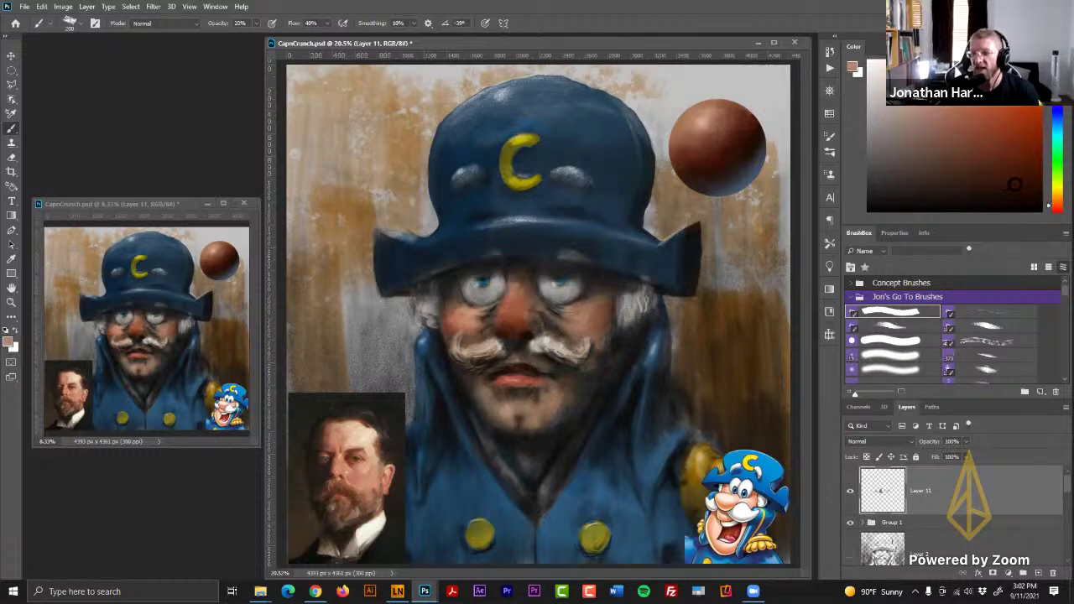
pyautogui.click(1052, 204)
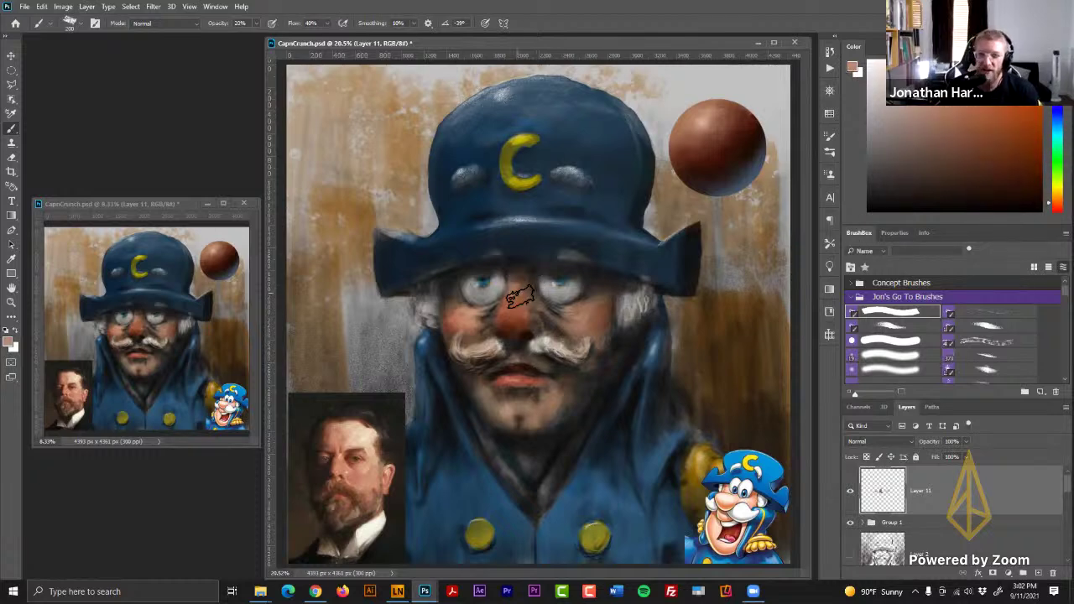
pyautogui.moveTo(516, 298); pyautogui.dragTo(519, 291)
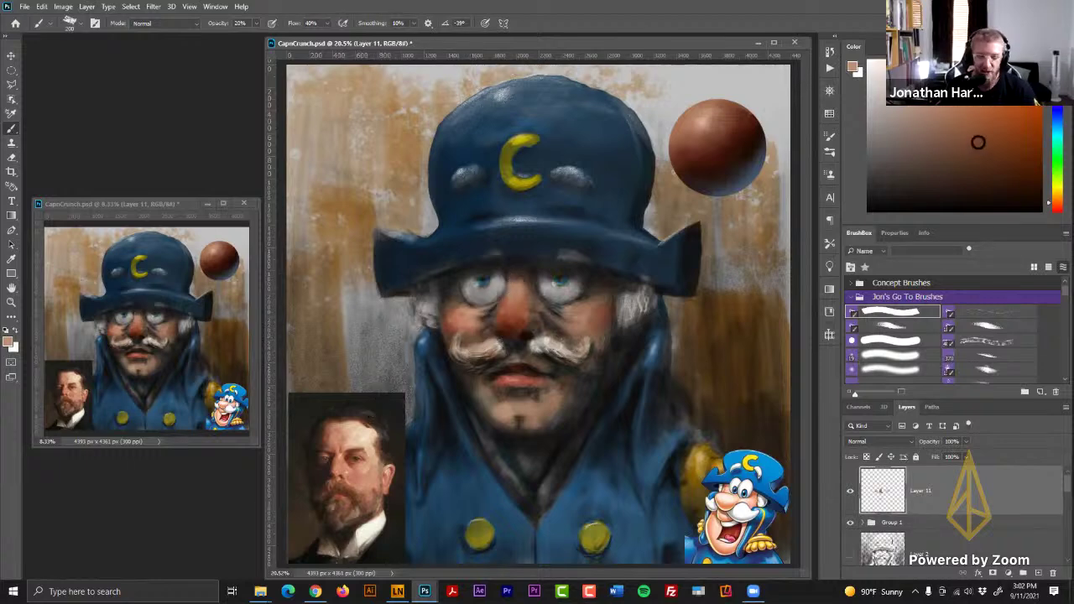
# - Mark the reference portrait with temporary bright green strokes at 100% brush opacity and undo them
pyautogui.click(1051, 161)
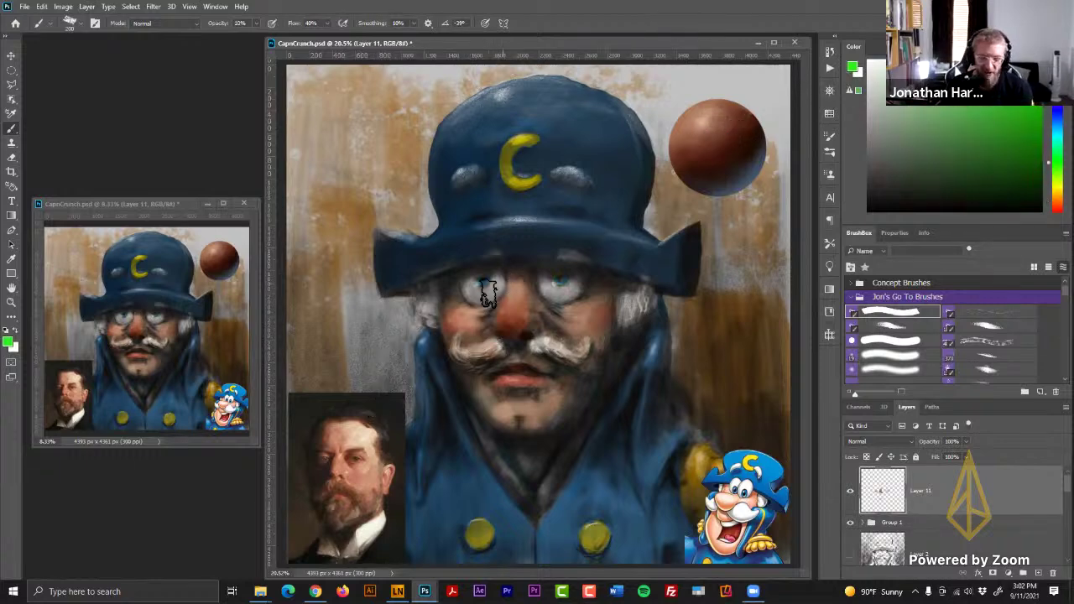
pyautogui.press('0')
pyautogui.moveTo(312, 443)
pyautogui.mouseDown()
pyautogui.moveTo(326, 510)
pyautogui.moveTo(296, 430)
pyautogui.mouseUp()
pyautogui.hotkey('ctrl', 'z')
pyautogui.hotkey('ctrl', 'z')
pyautogui.moveTo(394, 470); pyautogui.dragTo(364, 498)
pyautogui.hotkey('ctrl', 'z')
pyautogui.moveTo(386, 438); pyautogui.dragTo(391, 514)
pyautogui.hotkey('ctrl', 'z')
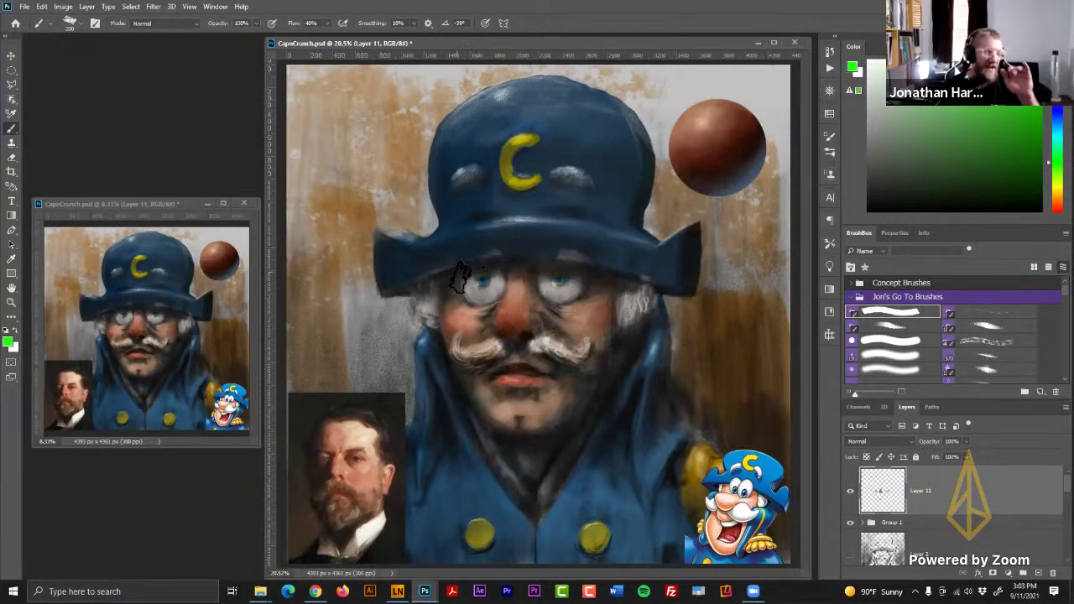
# - Blend the side and tip of the nose at 30% brush opacity with peach and dark red tones sampled from the face
pyautogui.keyDown('alt'); pyautogui.click(473, 321); pyautogui.keyUp('alt')
pyautogui.press('3')
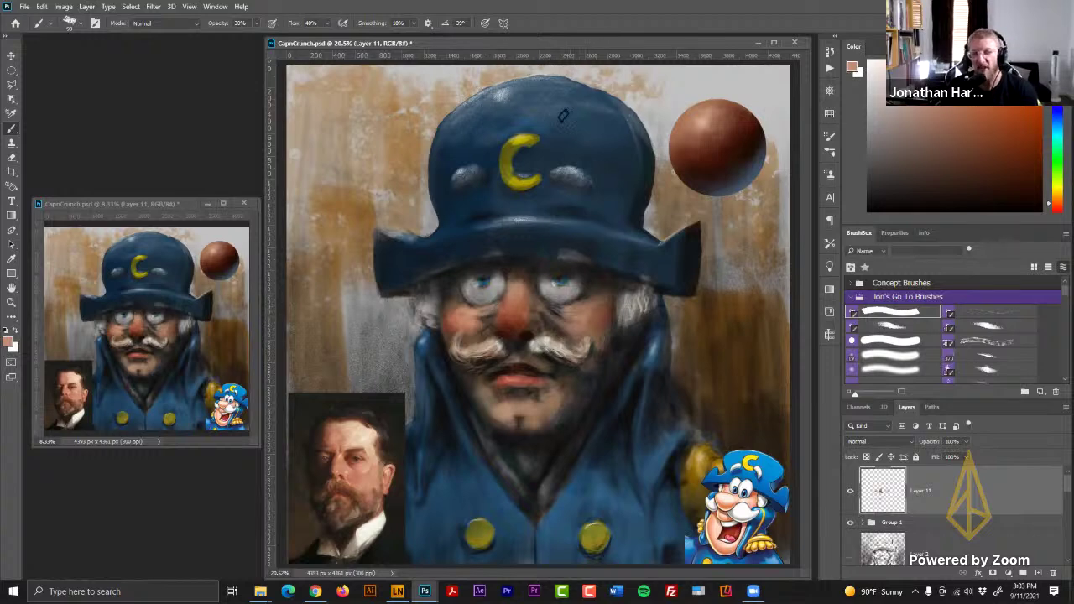
pyautogui.keyDown('alt'); pyautogui.click(494, 307); pyautogui.keyUp('alt')
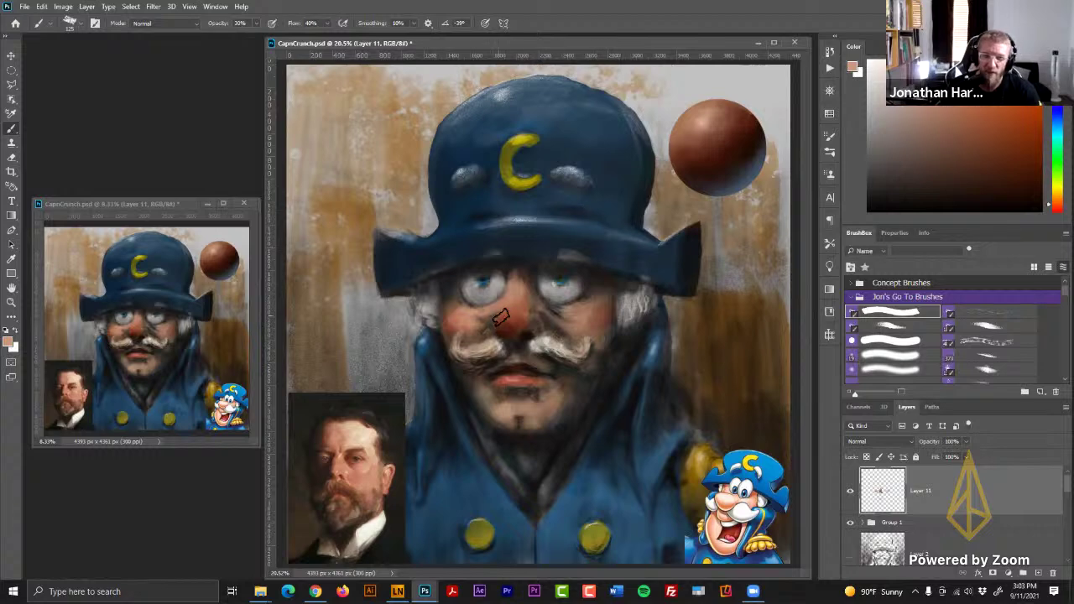
pyautogui.keyDown('alt'); pyautogui.click(531, 336); pyautogui.keyUp('alt')
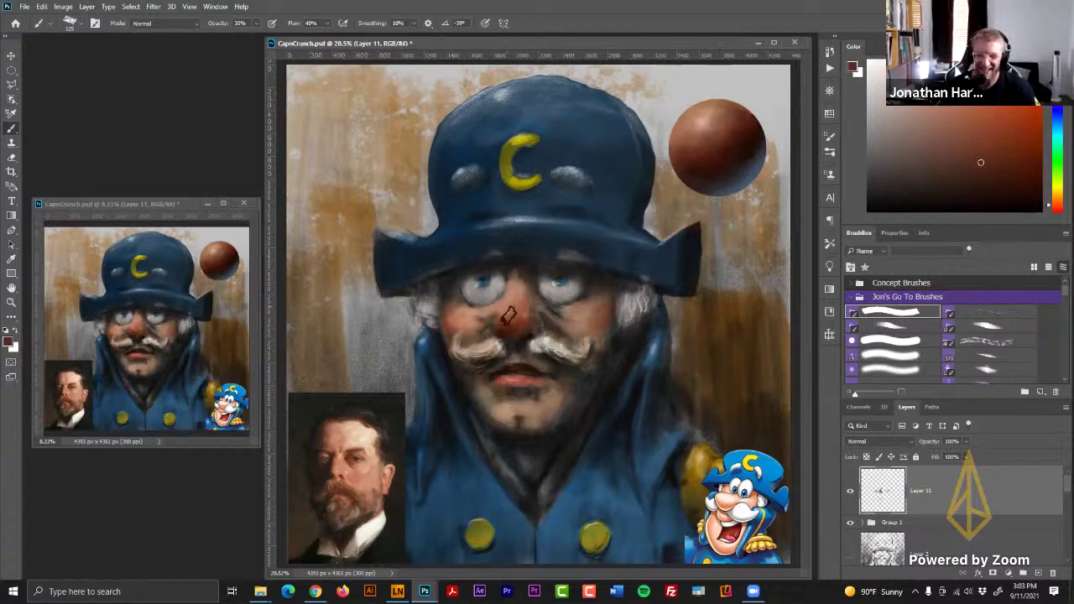
pyautogui.keyDown('alt'); pyautogui.click(504, 307); pyautogui.keyUp('alt')
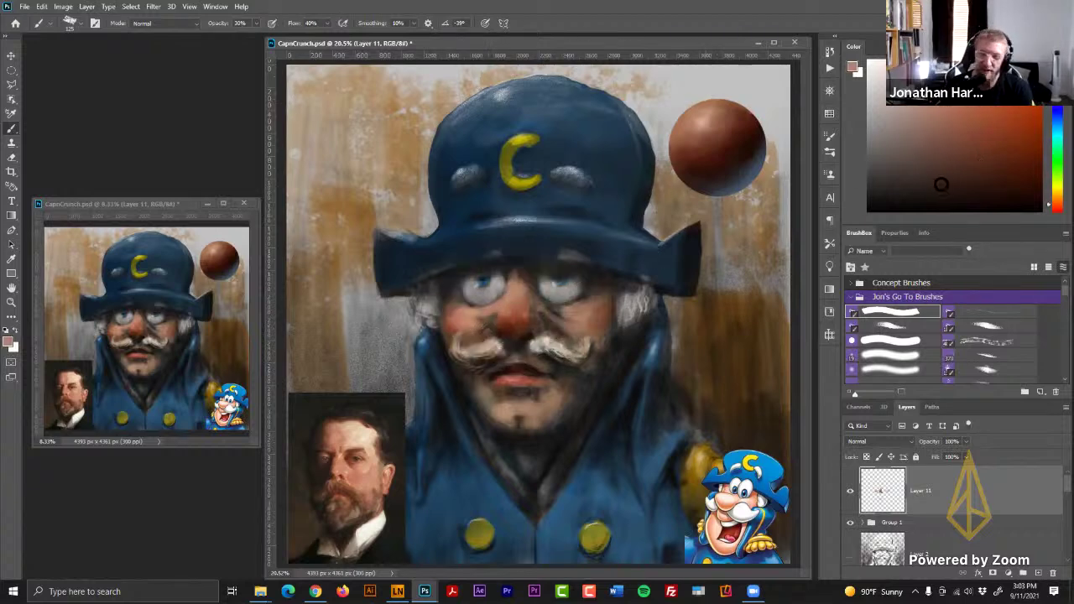
# - Define the nostrils and underside of the nose with a dark red-brown and sampled nose reds at 100% brush opacity
pyautogui.press('0')
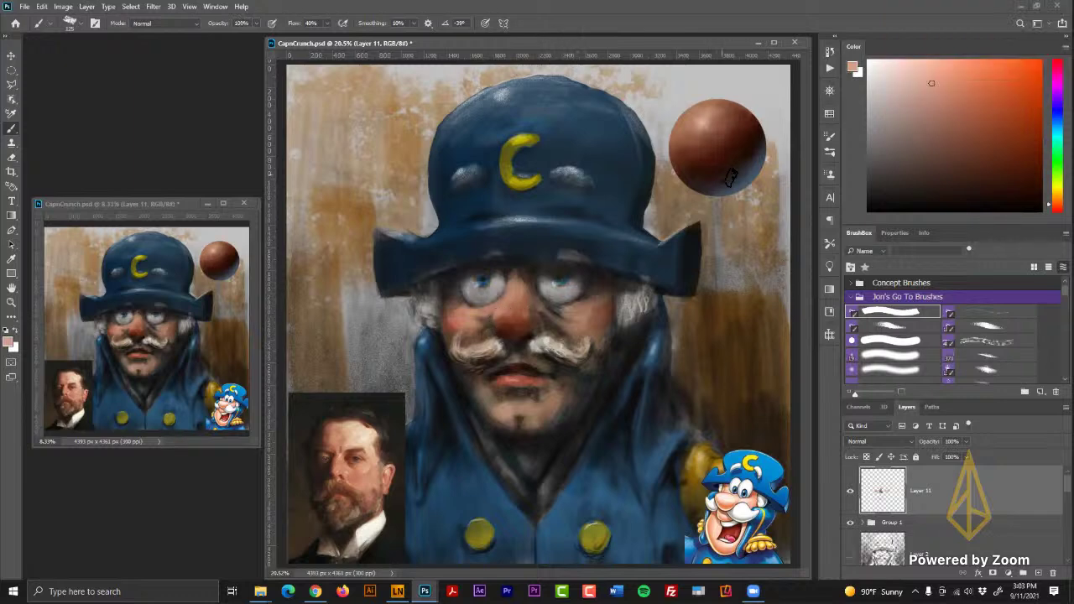
pyautogui.click(1025, 187)
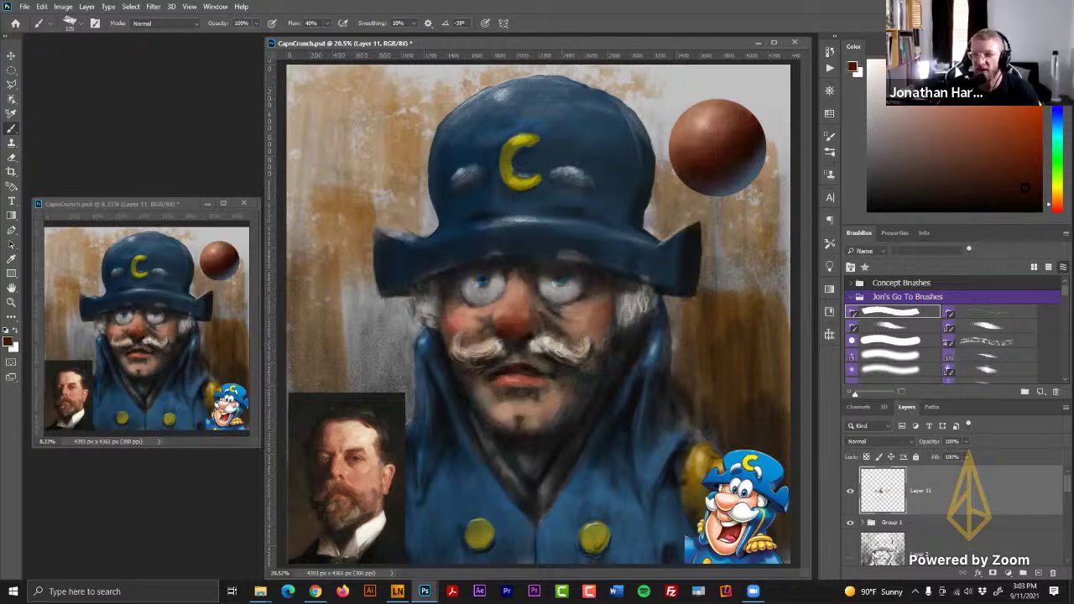
pyautogui.keyDown('alt'); pyautogui.click(504, 329); pyautogui.keyUp('alt')
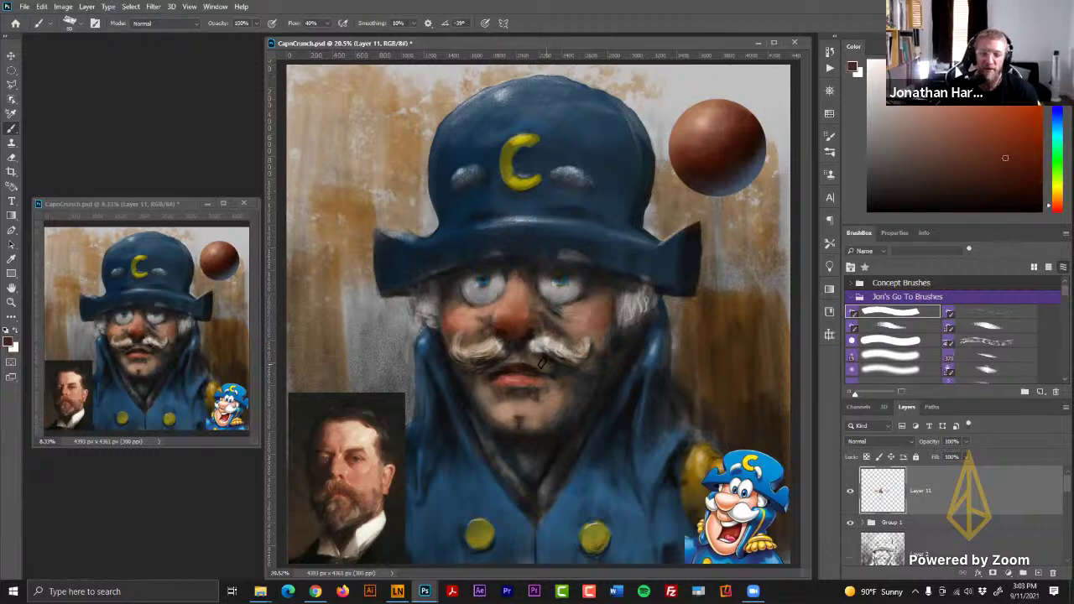
pyautogui.keyDown('alt'); pyautogui.click(510, 316); pyautogui.keyUp('alt')
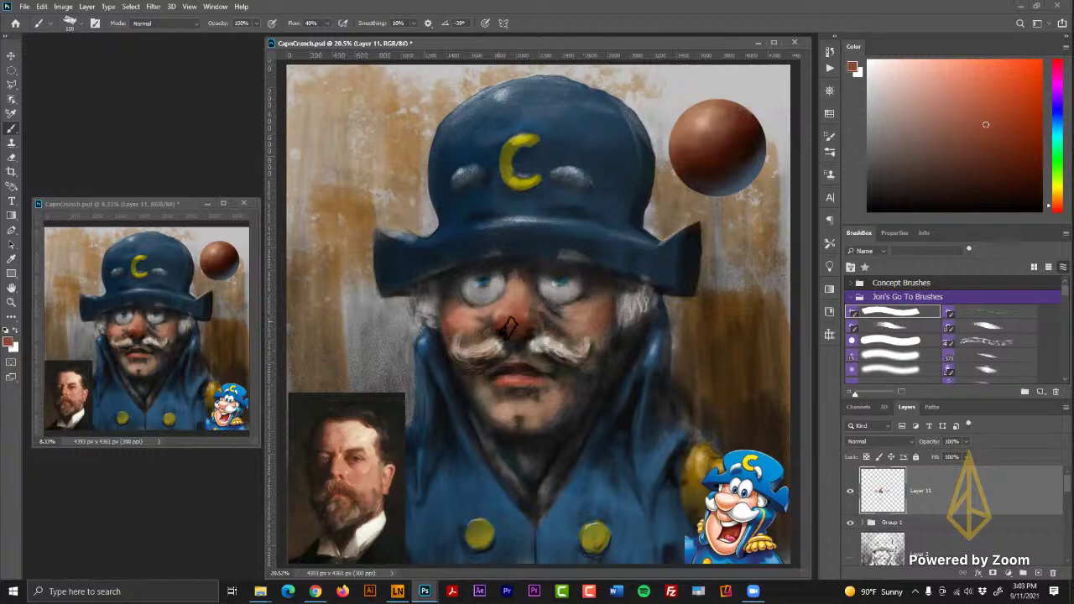
# - Soften the nose's form at 33% brush opacity using tones sampled from its tip, the shadow below it and the cheek
pyautogui.keyDown('alt'); pyautogui.click(511, 310); pyautogui.keyUp('alt')
pyautogui.press('3')
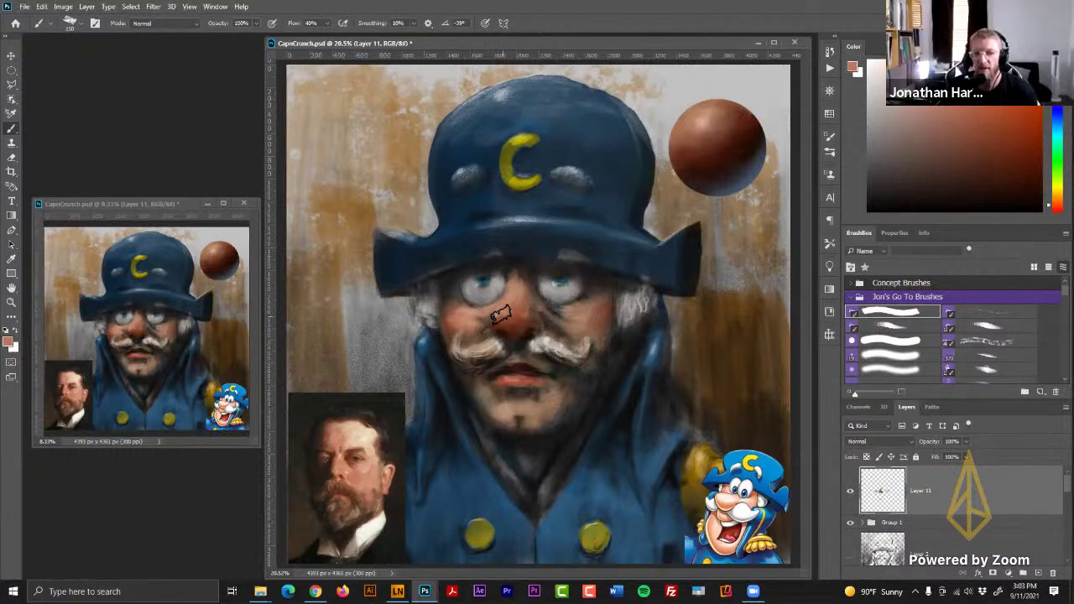
pyautogui.press('3')
pyautogui.press('3')
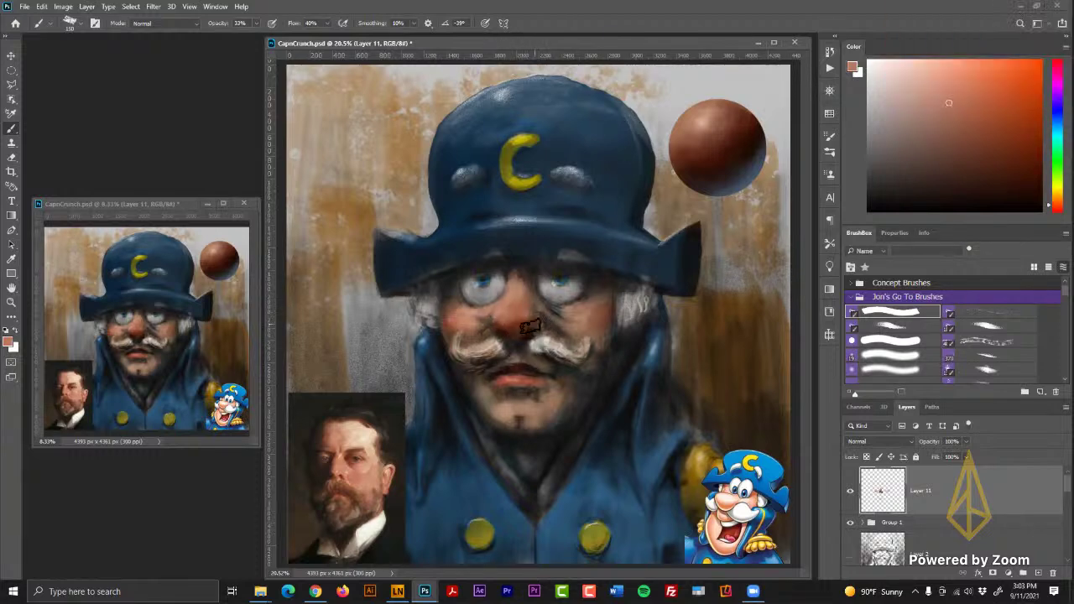
pyautogui.keyDown('alt'); pyautogui.click(530, 342); pyautogui.keyUp('alt')
pyautogui.keyDown('alt'); pyautogui.click(469, 321); pyautogui.keyUp('alt')
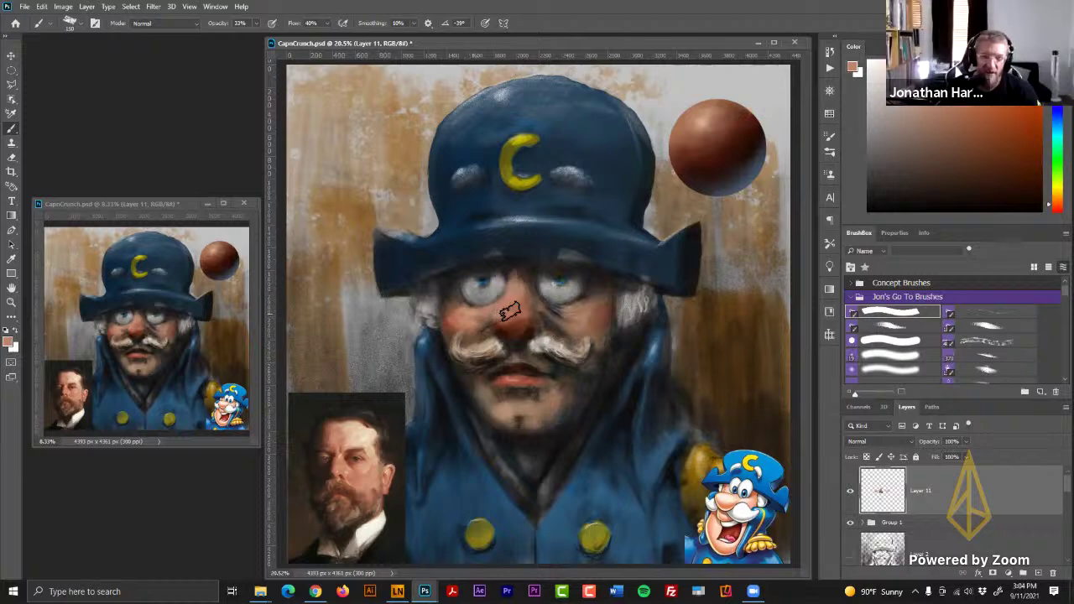
# - Choose a pale pink for small highlights on the nose and cheek at 77% opacity, blending with a peach sampled from the nose
pyautogui.click(871, 117)
pyautogui.press('7')
pyautogui.press('7')
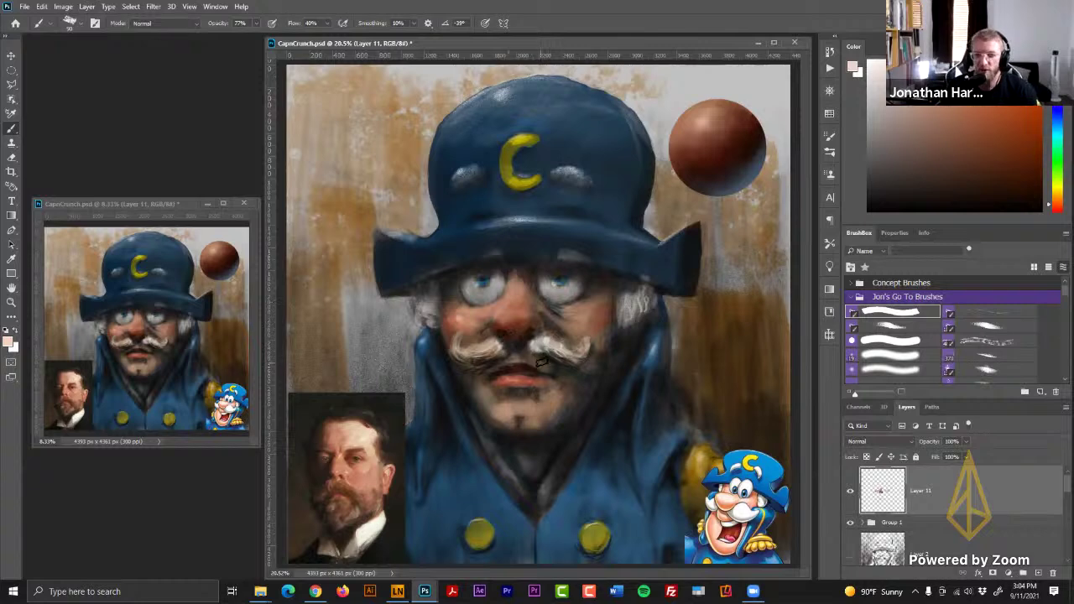
pyautogui.keyDown('alt'); pyautogui.click(526, 325); pyautogui.keyUp('alt')
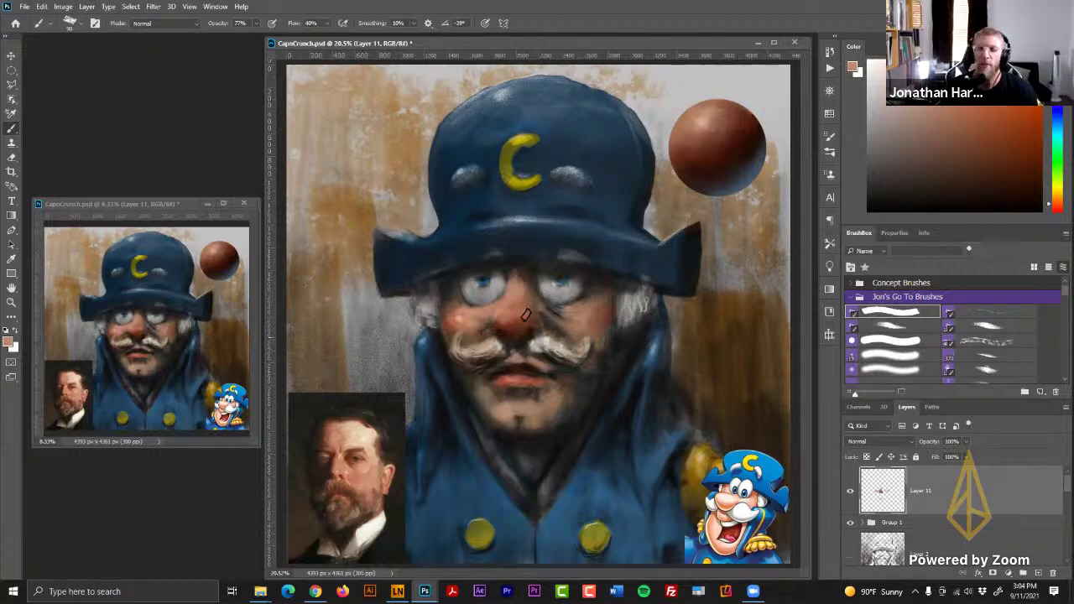
# - Darken the nostril shadows with a near-black brown and refine their edges with reddish browns sampled from the nose's underside
pyautogui.keyDown('alt'); pyautogui.click(527, 334); pyautogui.keyUp('alt')
pyautogui.click(1028, 201)
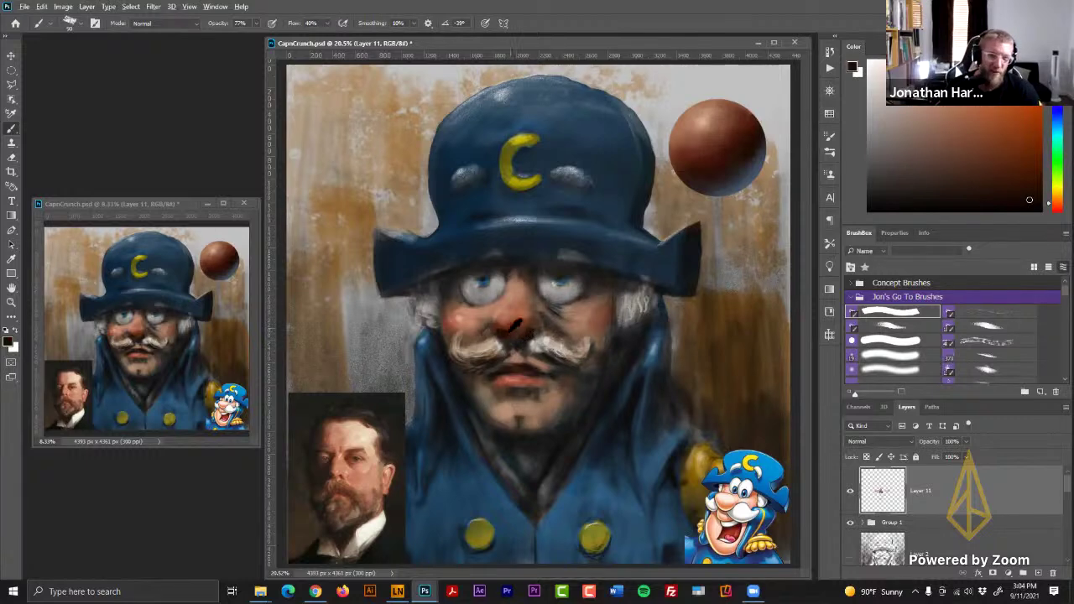
pyautogui.keyDown('alt'); pyautogui.click(512, 335); pyautogui.keyUp('alt')
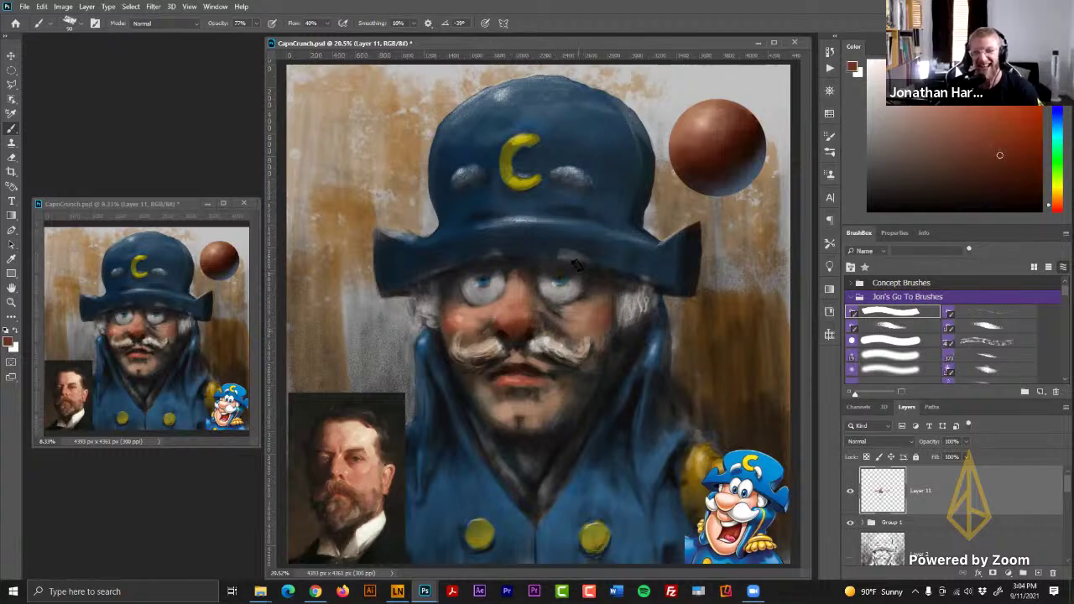
pyautogui.keyDown('alt'); pyautogui.click(505, 328); pyautogui.keyUp('alt')
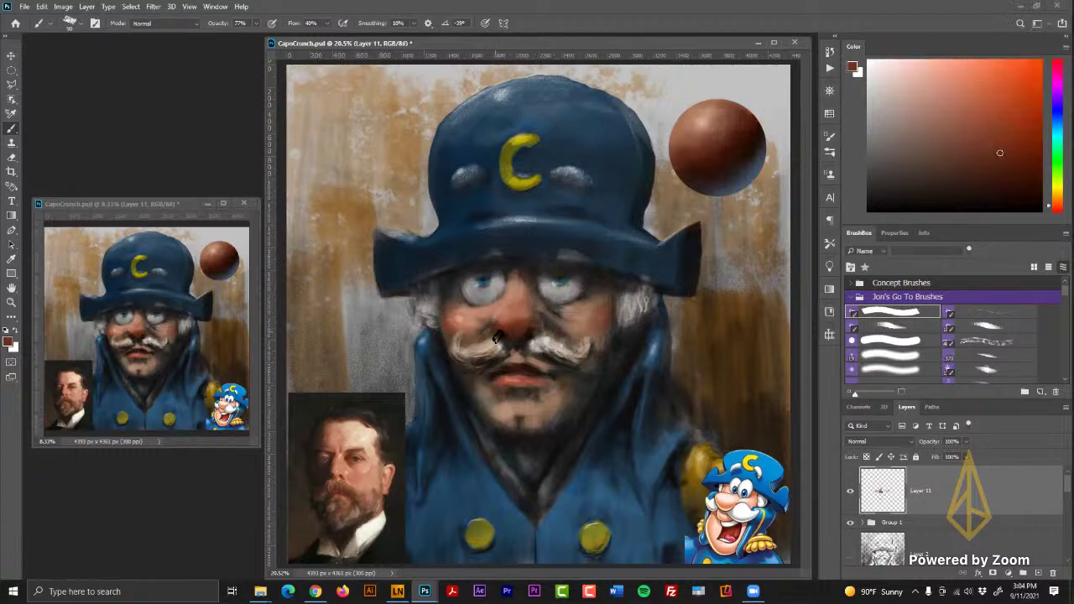
# - Lighten a red sampled from the nose into pale pinks and brush highlights onto the nose with a larger brush at 77% opacity
pyautogui.keyDown('alt'); pyautogui.click(509, 317); pyautogui.keyUp('alt')
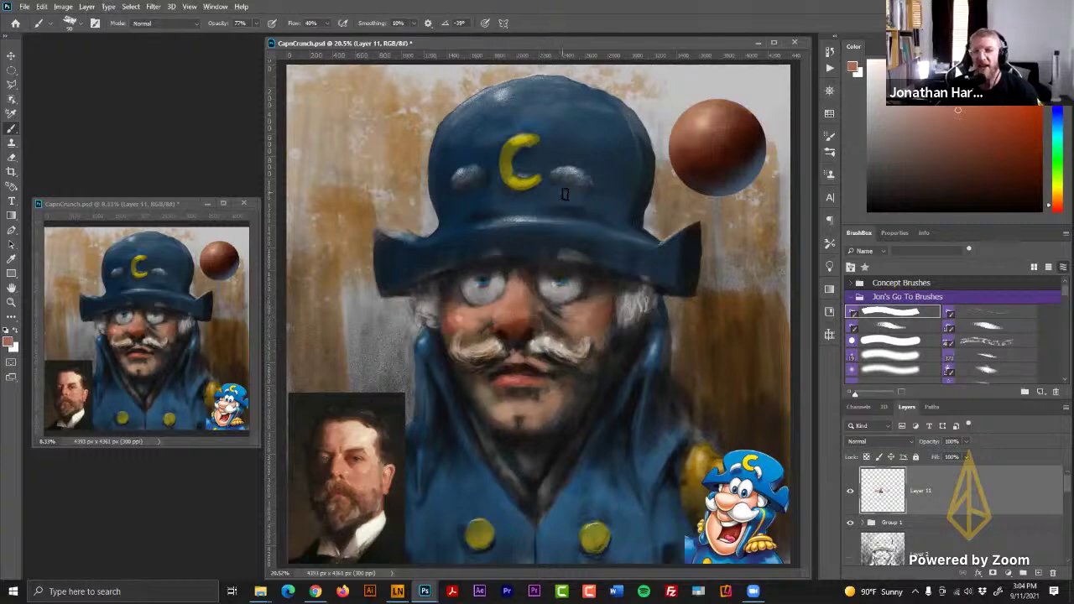
pyautogui.click(921, 132)
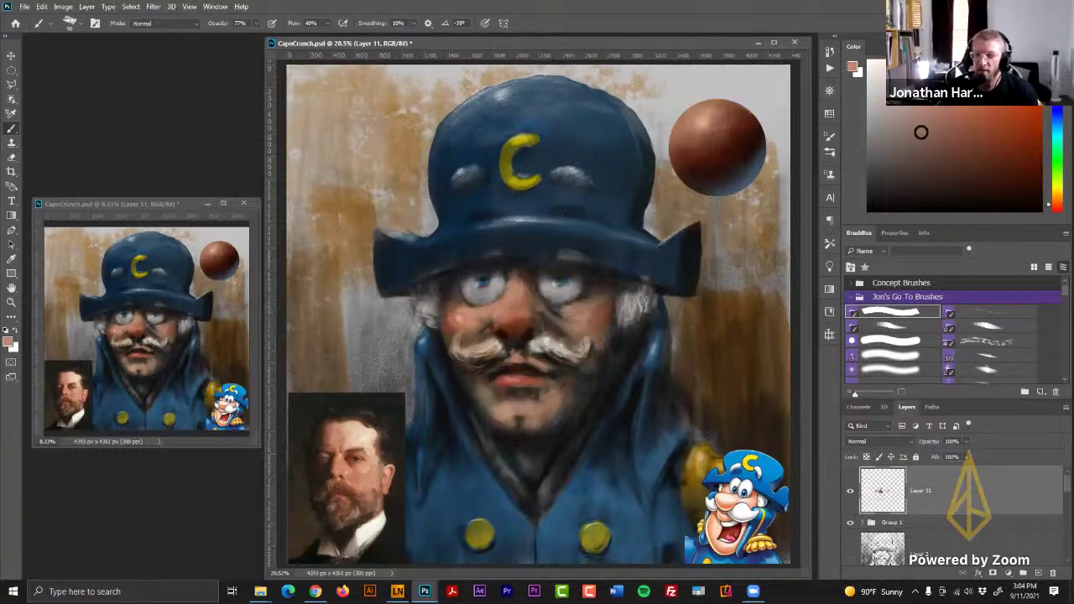
pyautogui.press(']')
pyautogui.press(']')
pyautogui.press(']')
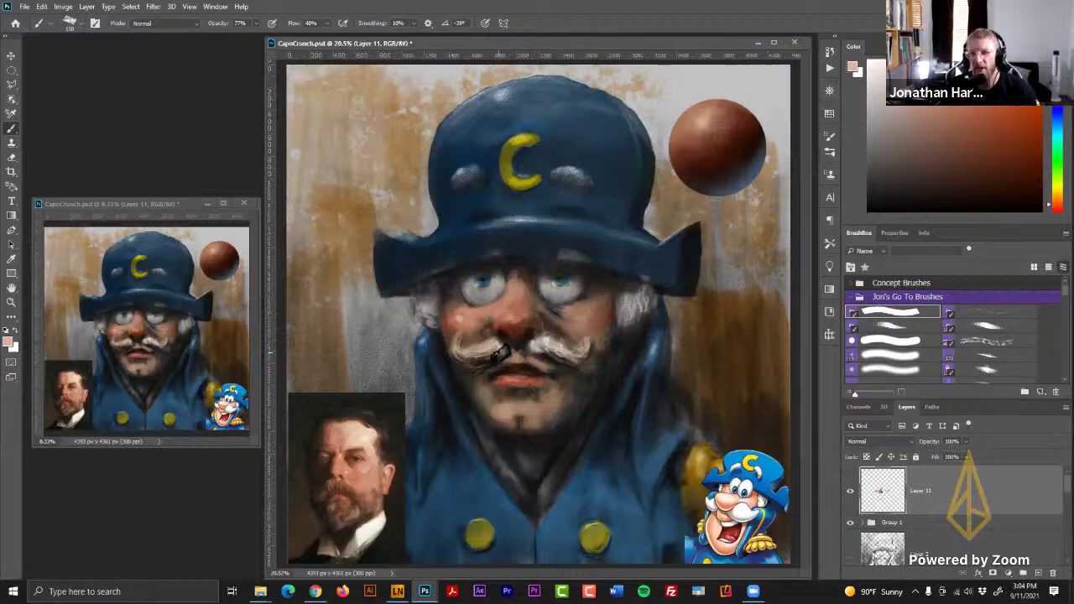
pyautogui.click(917, 120)
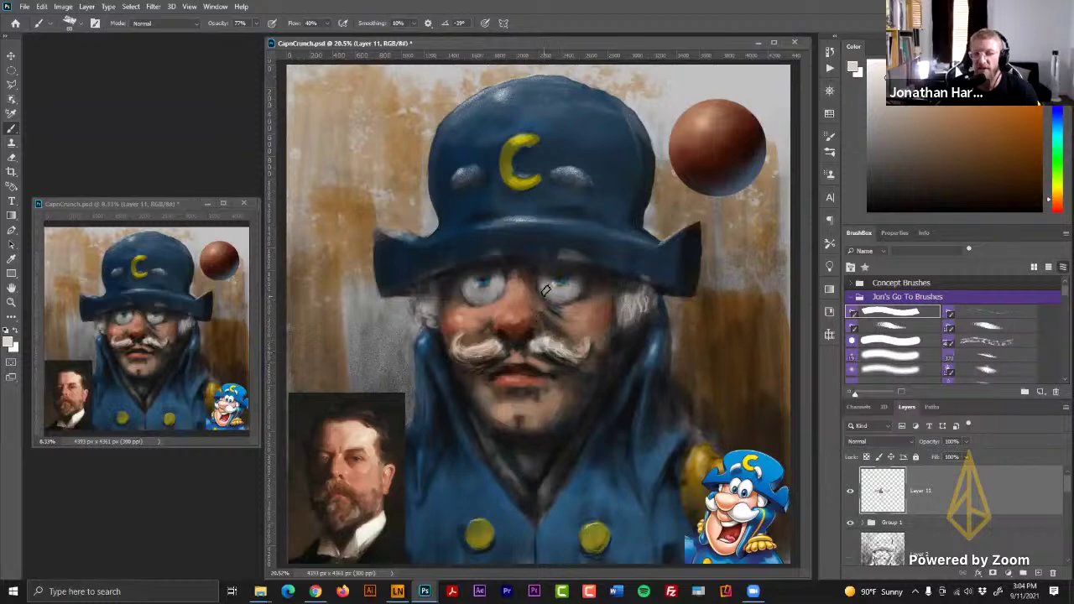
# - Reshape the lit side of the moustache with its sampled pale tone and the dark brown sampled beneath it at 77% opacity
pyautogui.keyDown('alt'); pyautogui.click(500, 369); pyautogui.keyUp('alt')
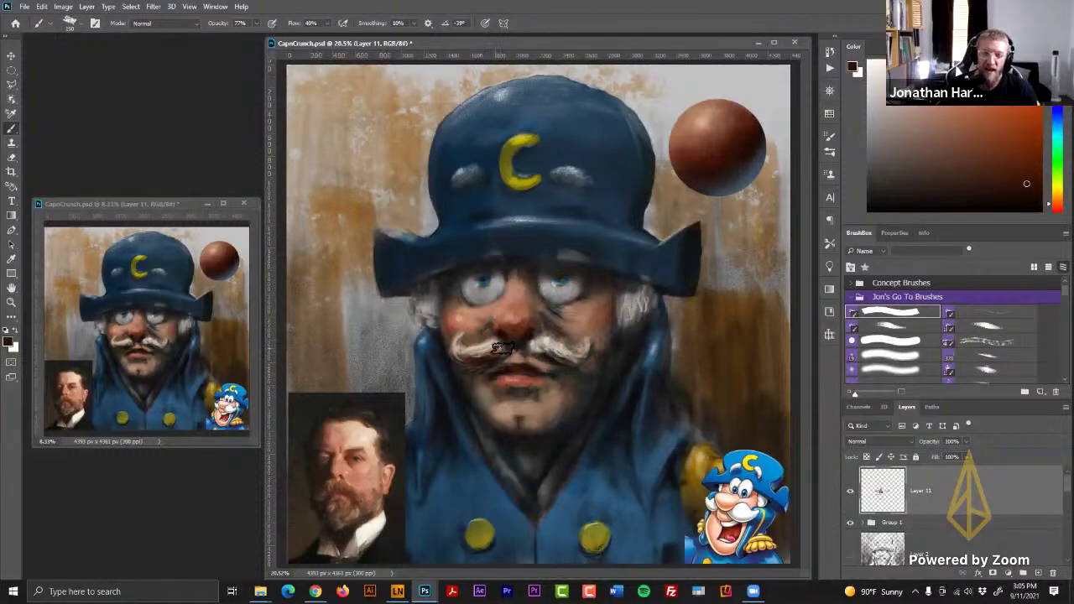
pyautogui.keyDown('alt'); pyautogui.click(489, 346); pyautogui.keyUp('alt')
pyautogui.moveTo(485, 353)
pyautogui.mouseDown()
pyautogui.moveTo(468, 356)
pyautogui.moveTo(481, 362)
pyautogui.mouseUp()
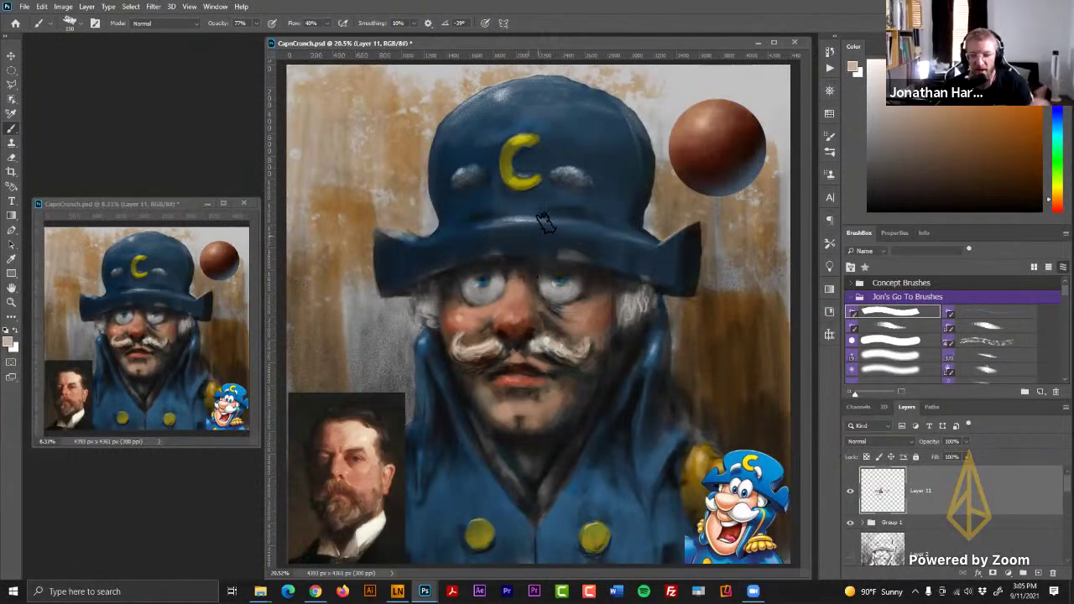
pyautogui.keyDown('alt'); pyautogui.click(477, 369); pyautogui.keyUp('alt')
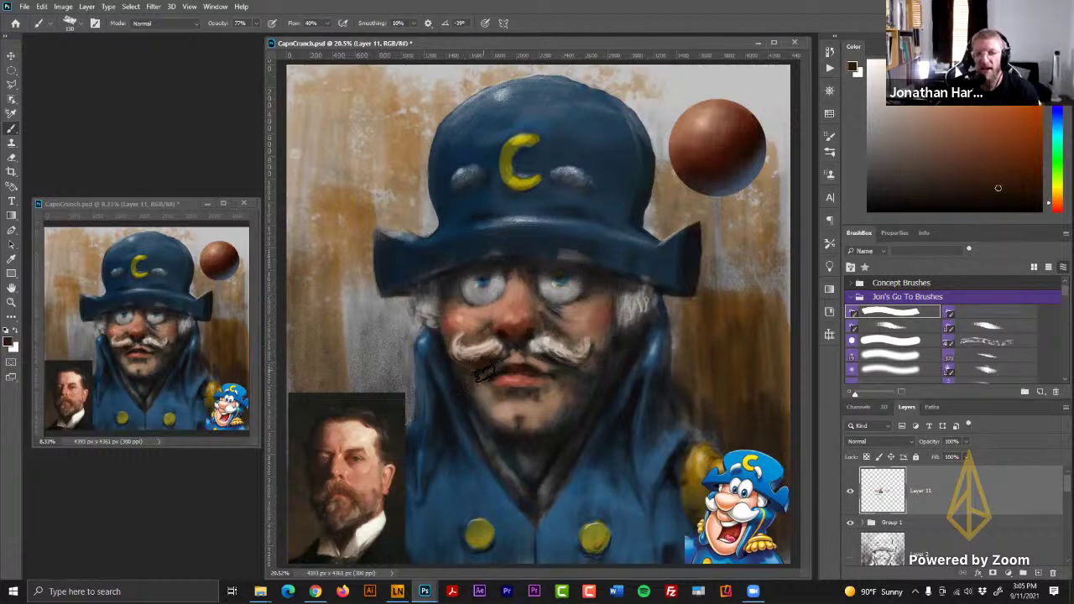
# - Blend the shadow beneath the nose with its sampled dark brown at 22% opacity, adding the warm pale tone sampled from the moustache
pyautogui.keyDown('alt'); pyautogui.click(512, 354); pyautogui.keyUp('alt')
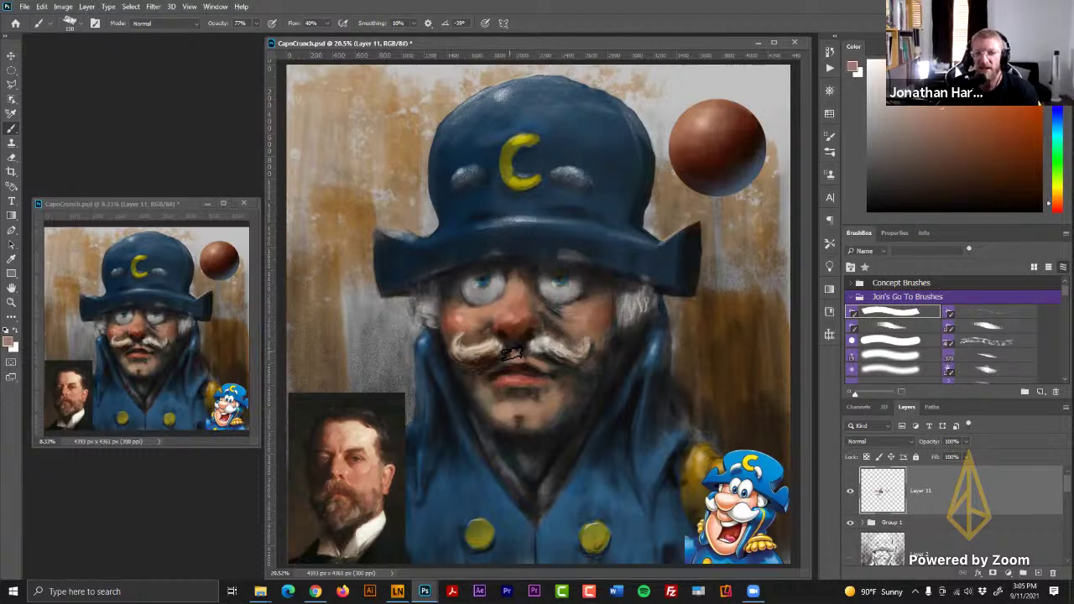
pyautogui.keyDown('alt'); pyautogui.click(516, 353); pyautogui.keyUp('alt')
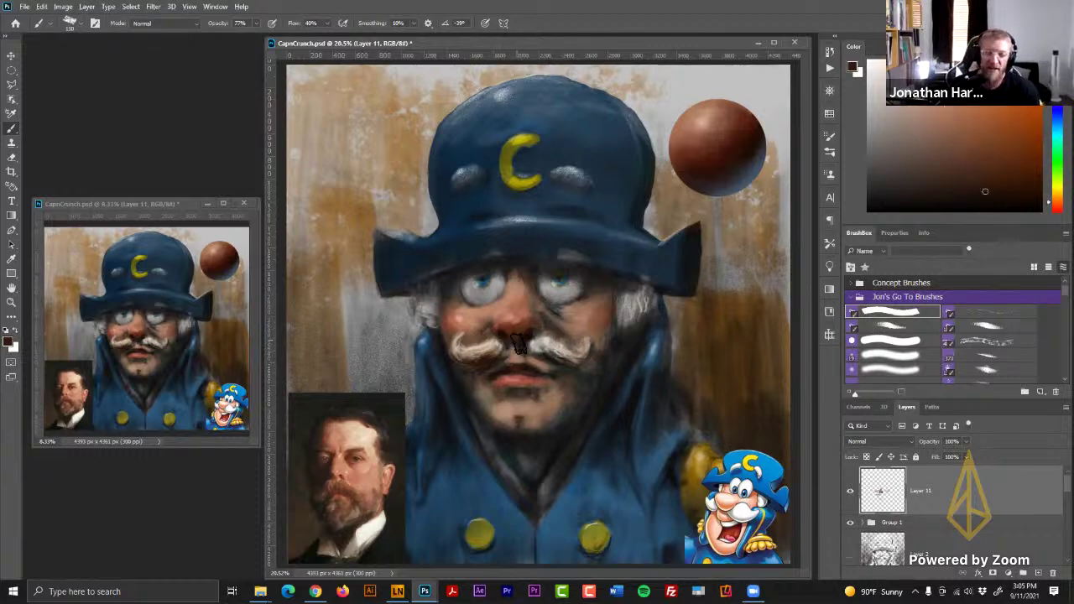
pyautogui.press('2')
pyautogui.press('2')
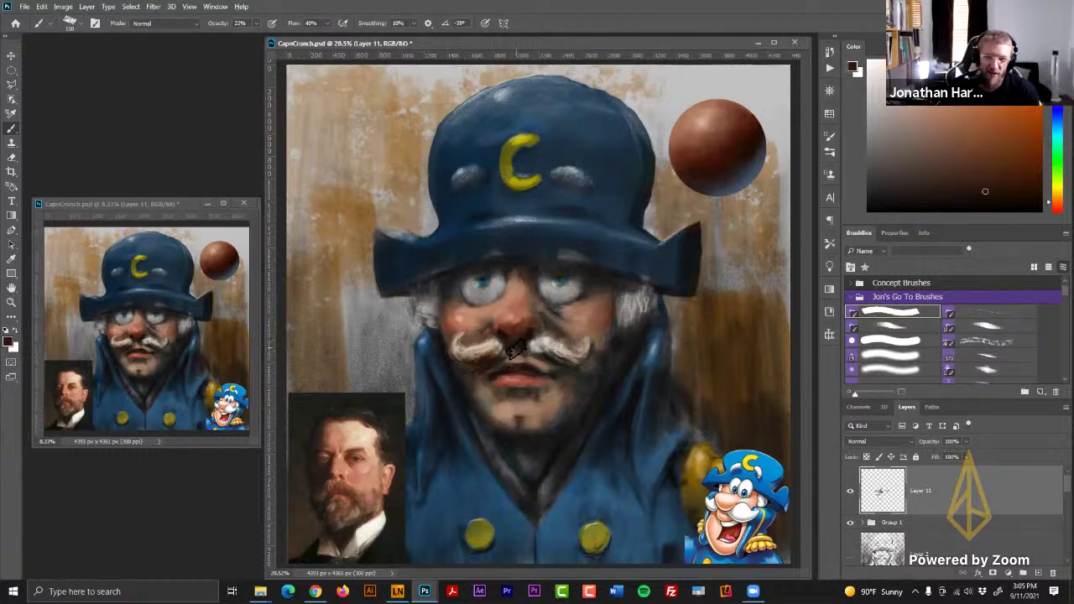
pyautogui.keyDown('alt'); pyautogui.click(494, 346); pyautogui.keyUp('alt')
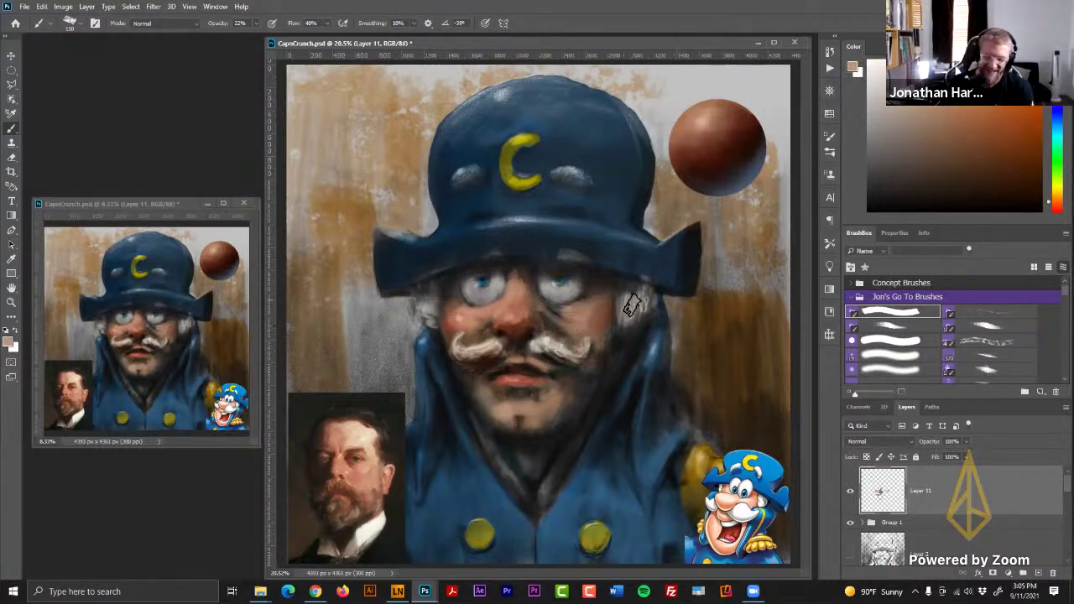
# - Rework the shadows around the nose bridge and nose at 80% opacity with dark brown sampled between the eyes and red sampled from the nose
pyautogui.press('8')
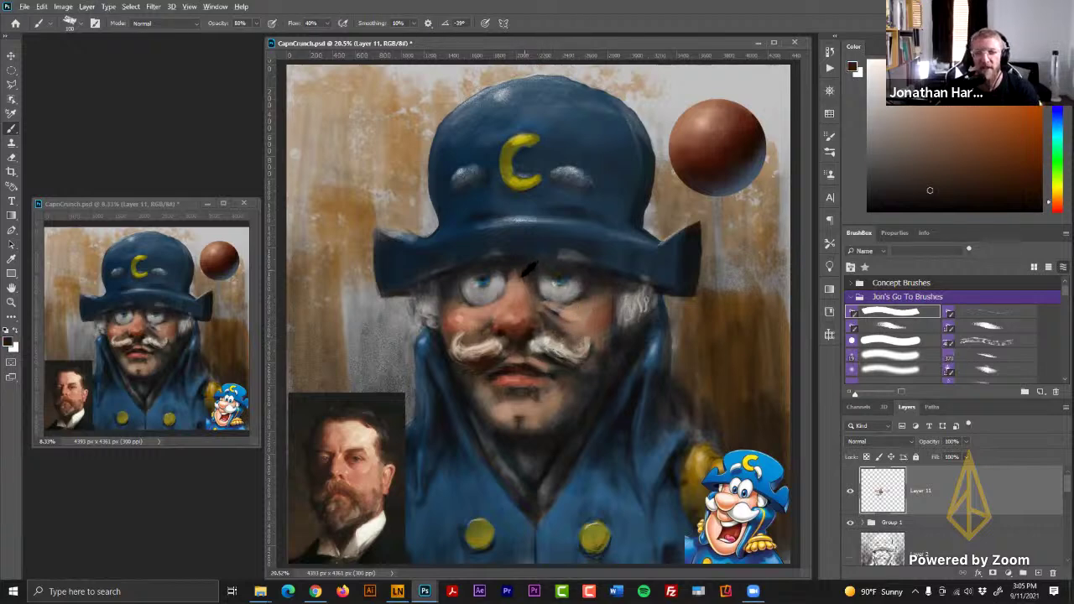
pyautogui.keyDown('alt'); pyautogui.click(547, 270); pyautogui.keyUp('alt')
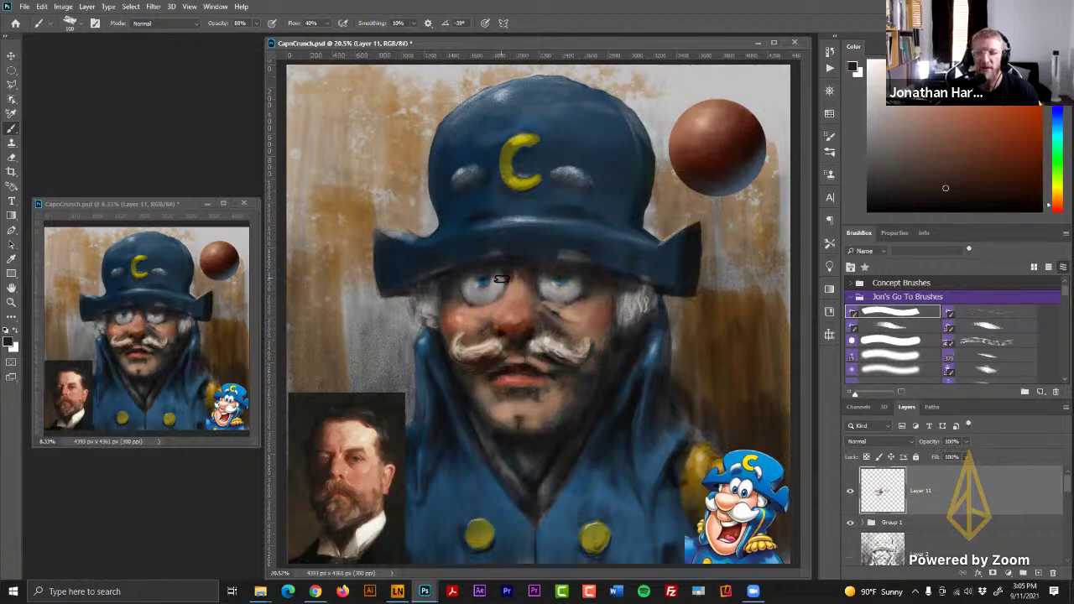
pyautogui.keyDown('alt'); pyautogui.click(524, 321); pyautogui.keyUp('alt')
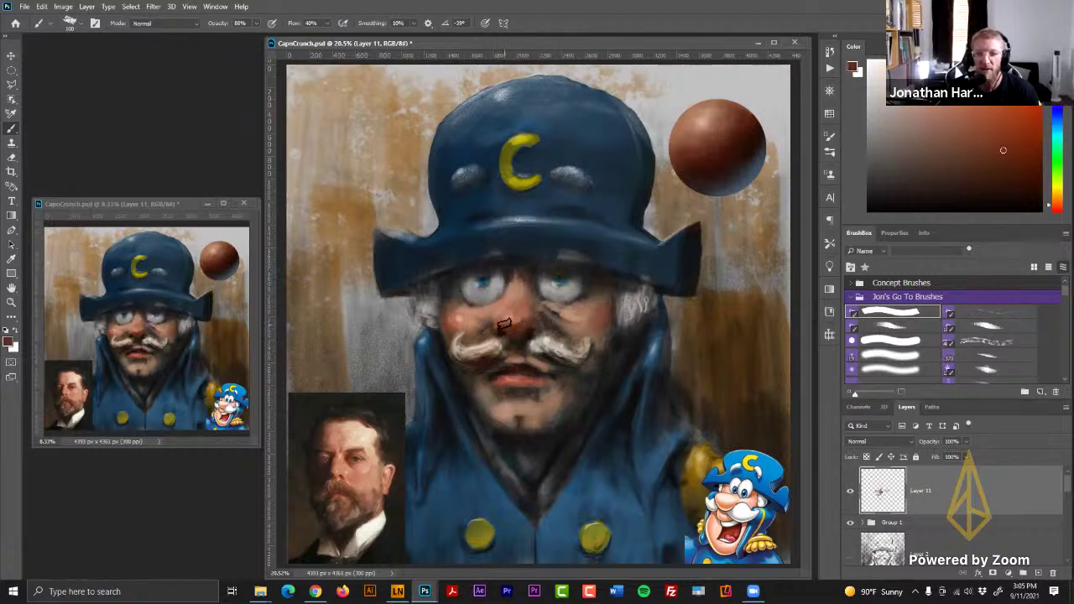
# - Choose a pale pink and a smaller brush for highlights on the nose bridge at 80% opacity
pyautogui.keyDown('alt'); pyautogui.click(760, 143); pyautogui.keyUp('alt')
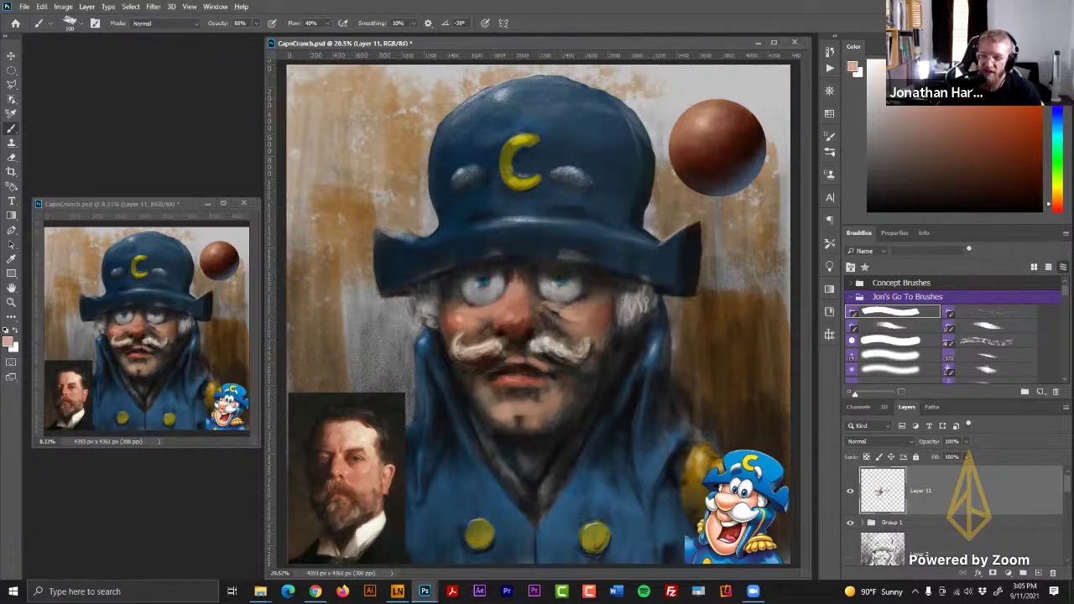
pyautogui.click(918, 77)
pyautogui.press('[')
pyautogui.press('[')
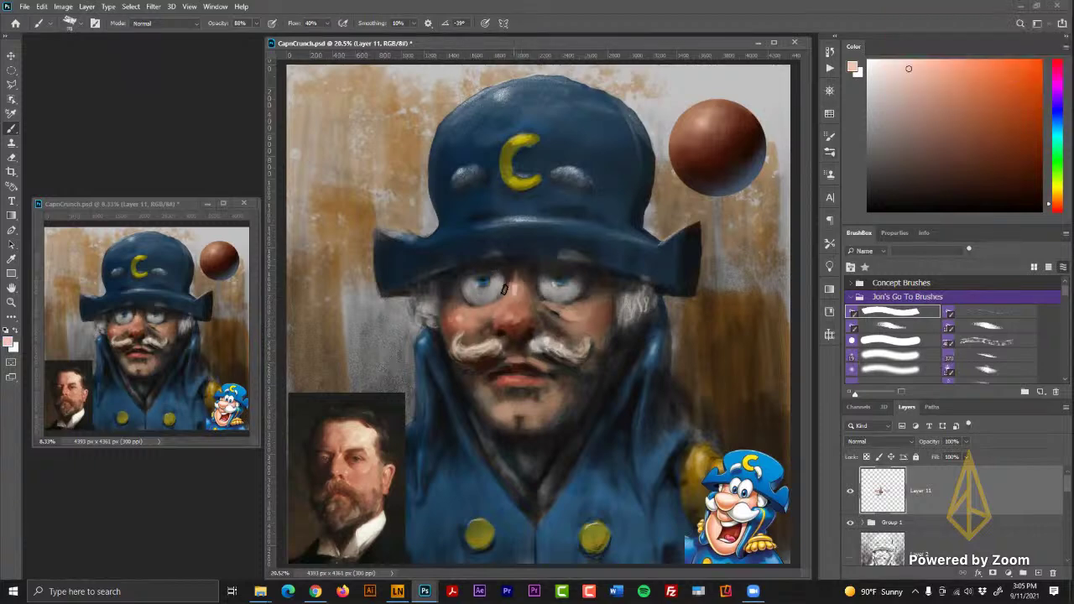
# - Repaint the hat brim with its sampled dark blue and deepen the shadow beneath it with a near-black brown
pyautogui.keyDown('alt'); pyautogui.click(538, 228); pyautogui.keyUp('alt')
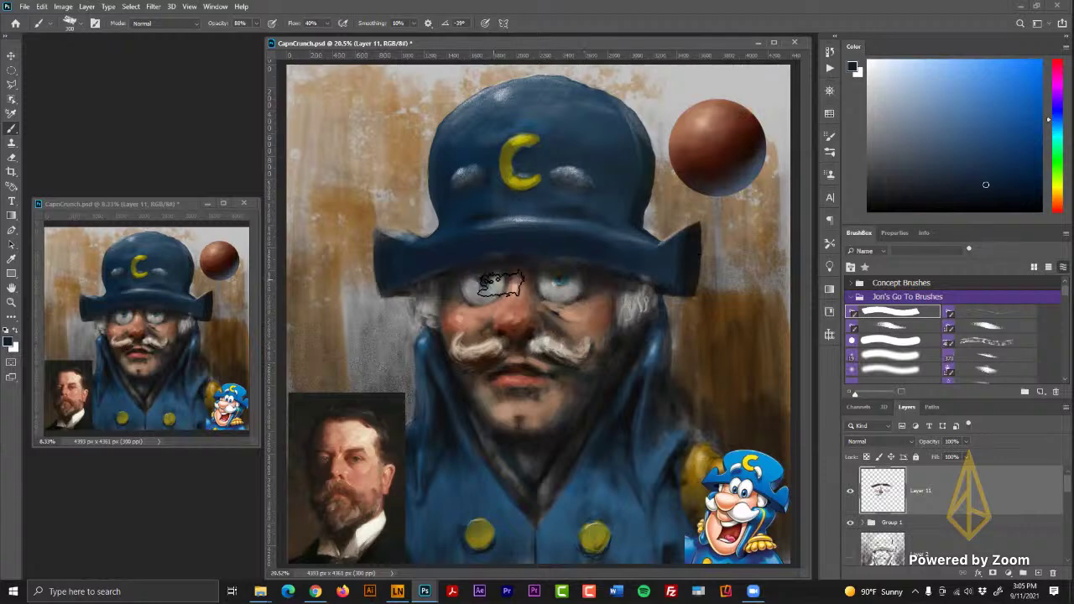
pyautogui.keyDown('alt'); pyautogui.click(523, 261); pyautogui.keyUp('alt')
pyautogui.click(1049, 200)
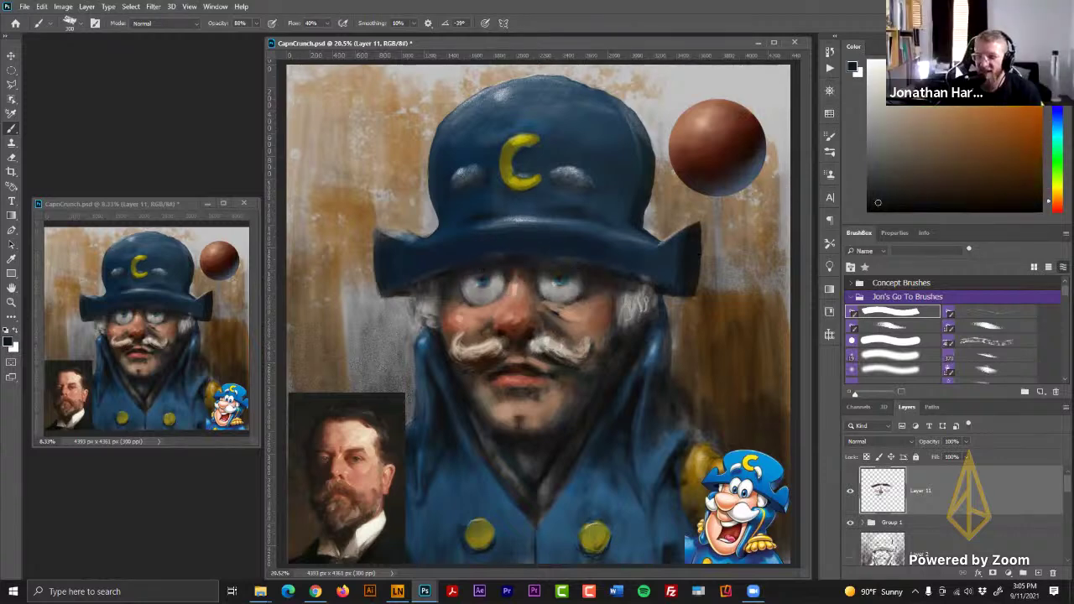
pyautogui.moveTo(1016, 179); pyautogui.dragTo(1028, 191)
pyautogui.moveTo(458, 281); pyautogui.dragTo(409, 295)
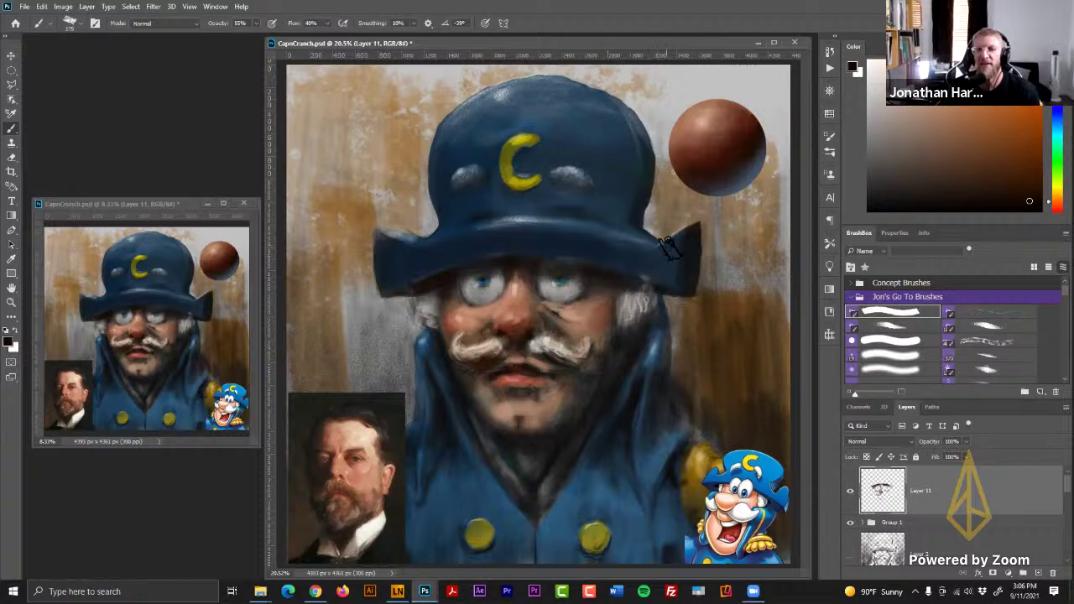
# - Brush the cheek's sampled red and the temple's sampled dark brown onto the sides of the face below the brim at 55% opacity
pyautogui.keyDown('alt'); pyautogui.click(454, 315); pyautogui.keyUp('alt')
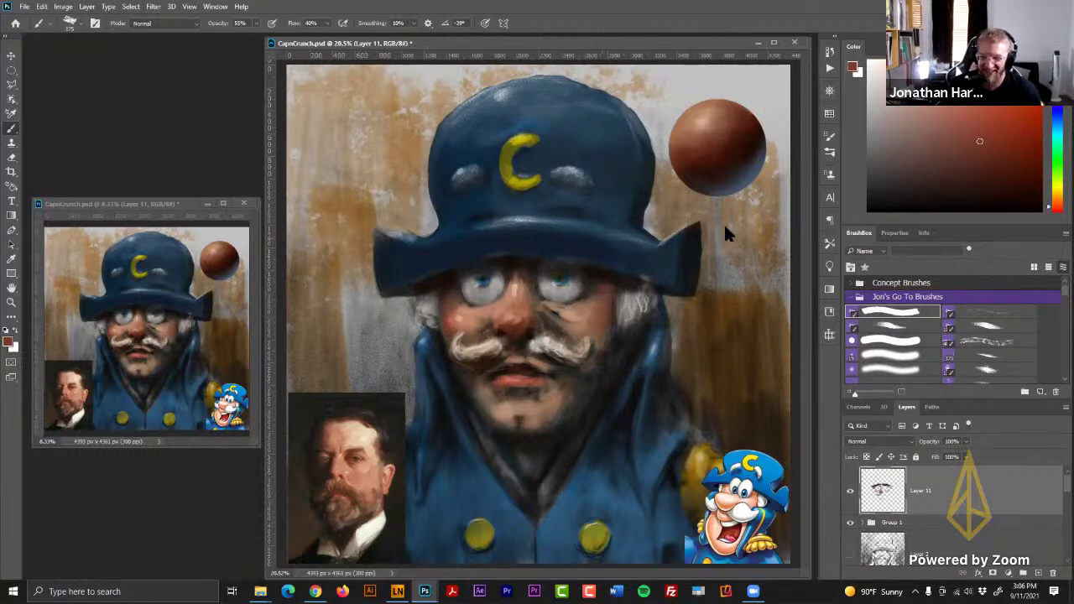
pyautogui.keyDown('alt'); pyautogui.click(606, 310); pyautogui.keyUp('alt')
pyautogui.keyDown('alt'); pyautogui.click(604, 277); pyautogui.keyUp('alt')
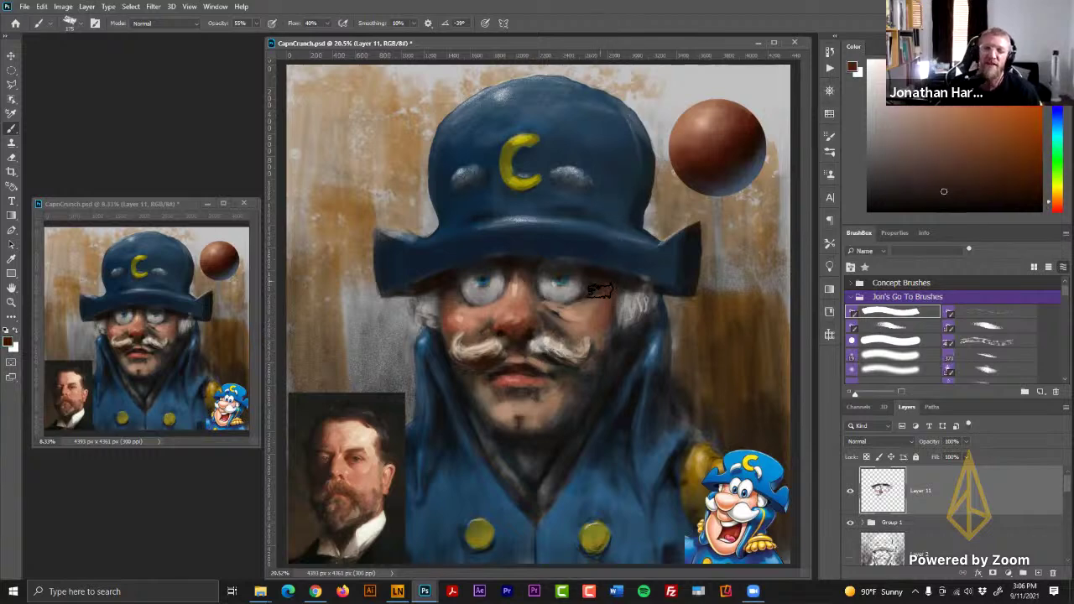
# - Choose a pale peach for facial highlights, undo a stroke below the eye, and refine the moustache with its sampled pale tone at 55% opacity
pyautogui.moveTo(969, 145); pyautogui.dragTo(869, 86)
pyautogui.moveTo(475, 294)
pyautogui.mouseDown()
pyautogui.moveTo(497, 284)
pyautogui.moveTo(468, 298)
pyautogui.mouseUp()
pyautogui.hotkey('ctrl', 'z')
pyautogui.keyDown('alt'); pyautogui.click(522, 289); pyautogui.keyUp('alt')
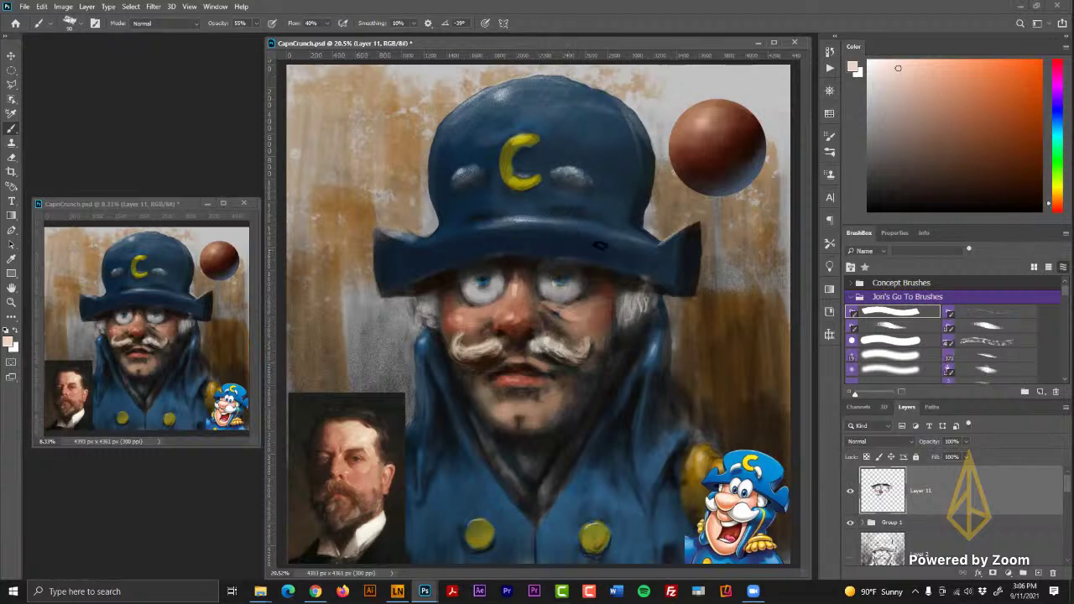
pyautogui.keyDown('alt'); pyautogui.click(487, 346); pyautogui.keyUp('alt')
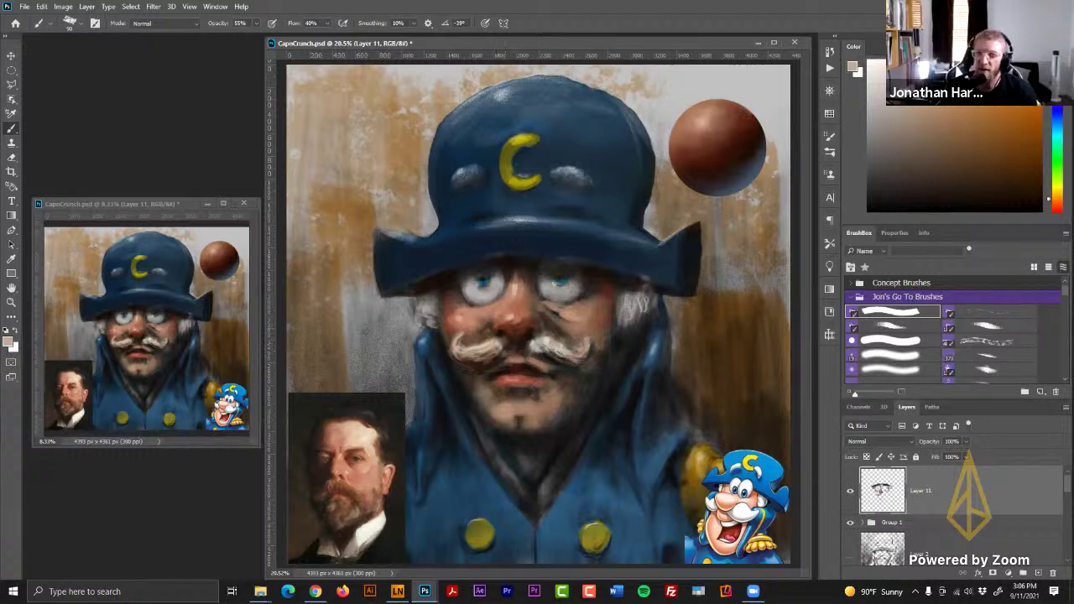
pyautogui.click(1058, 133)
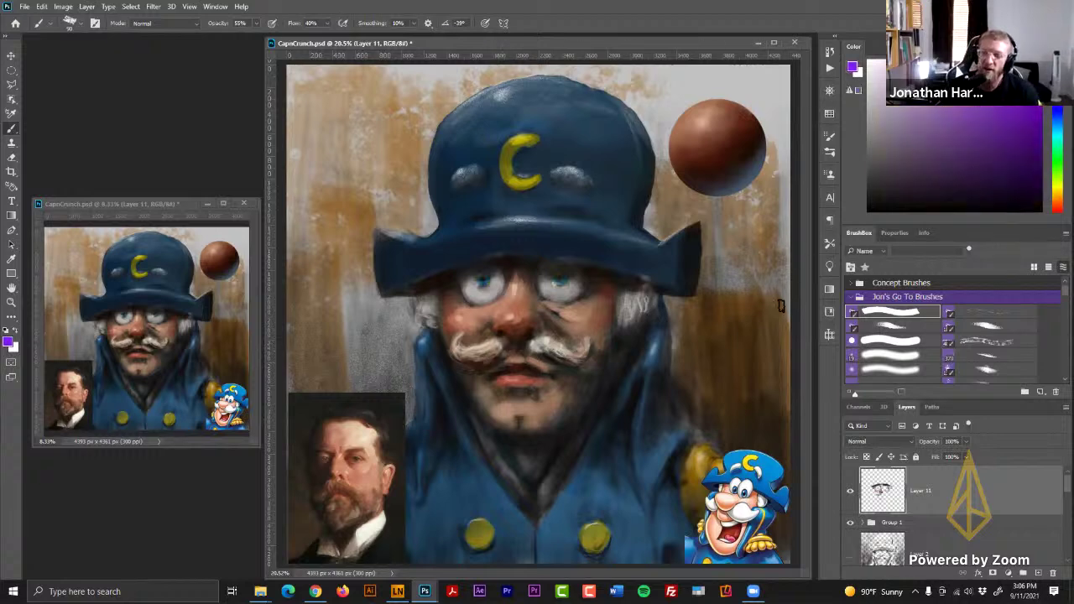
pyautogui.moveTo(718, 355); pyautogui.dragTo(733, 497)
pyautogui.hotkey('ctrl', 'z')
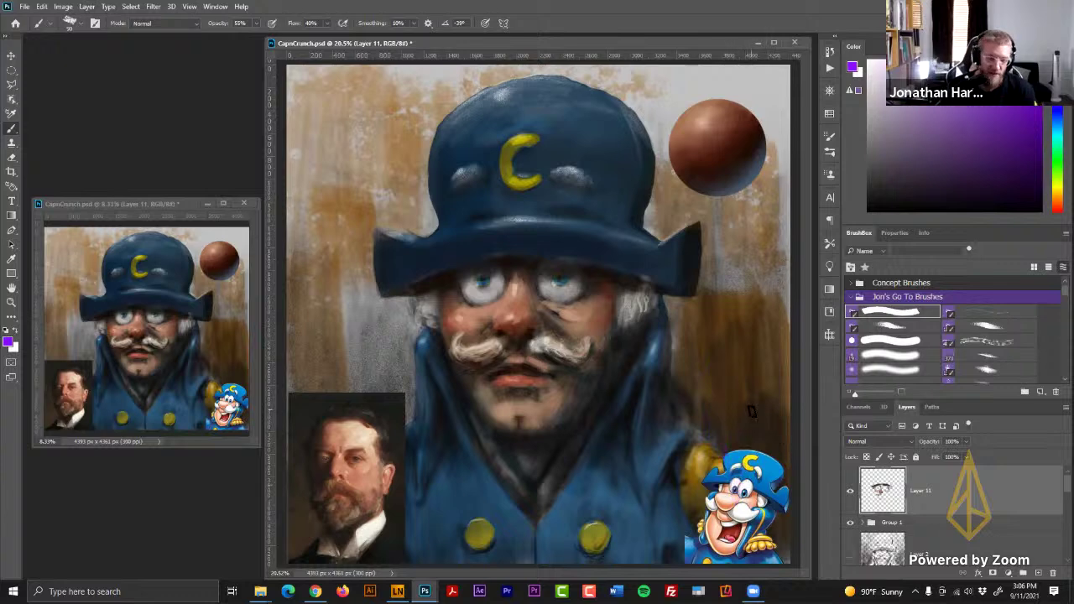
pyautogui.moveTo(711, 384); pyautogui.dragTo(731, 471)
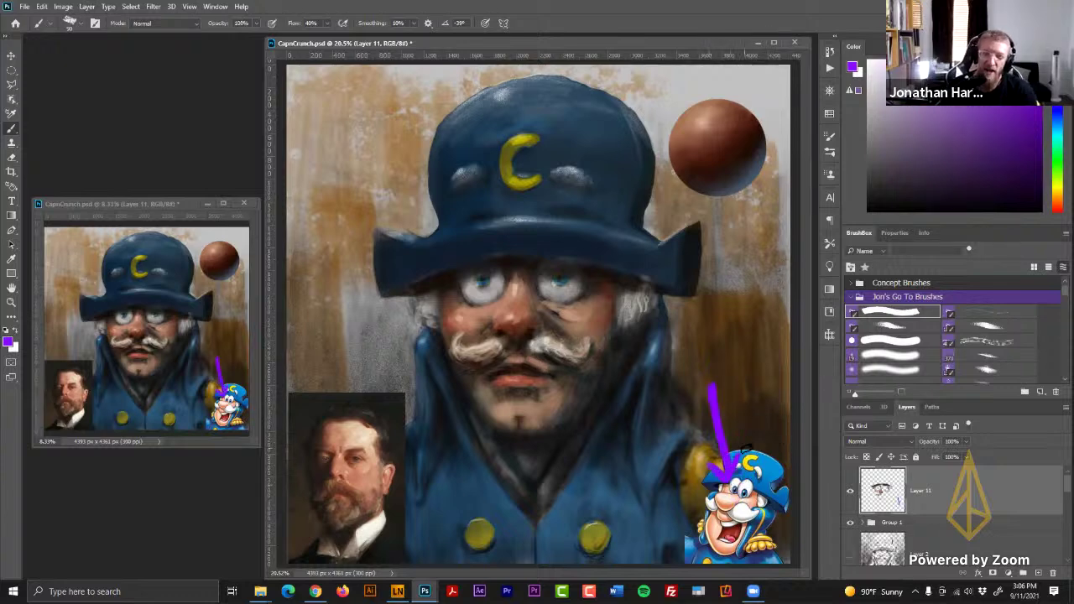
pyautogui.hotkey('ctrl', 'z')
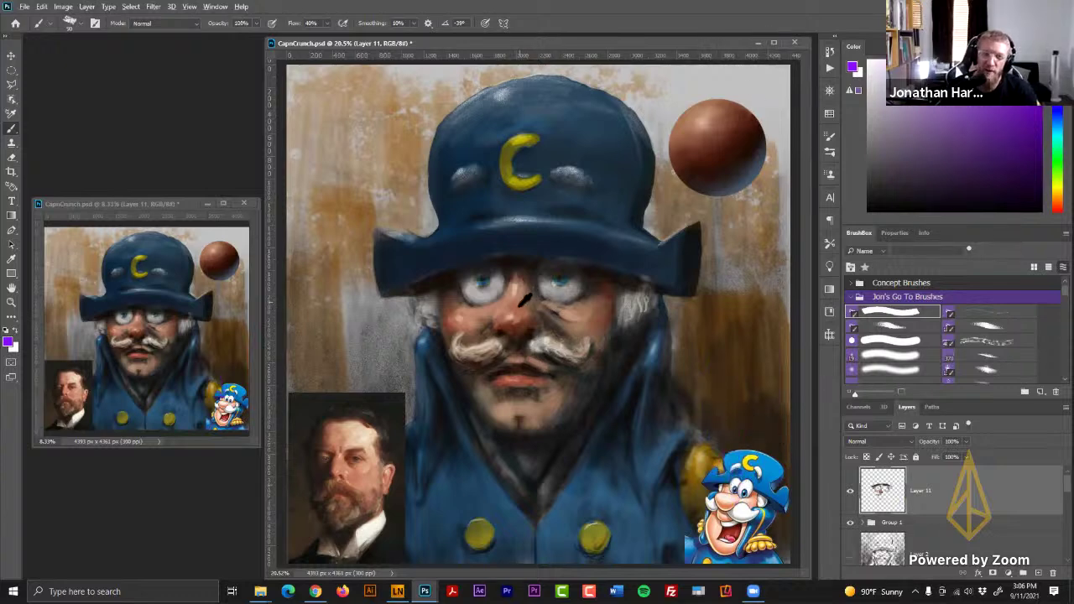
# - Refine the eyes at 100% opacity, using sampled pink and reddish brown for the surrounding skin, greys for the whites and blue for the irises
pyautogui.keyDown('alt'); pyautogui.click(526, 298); pyautogui.keyUp('alt')
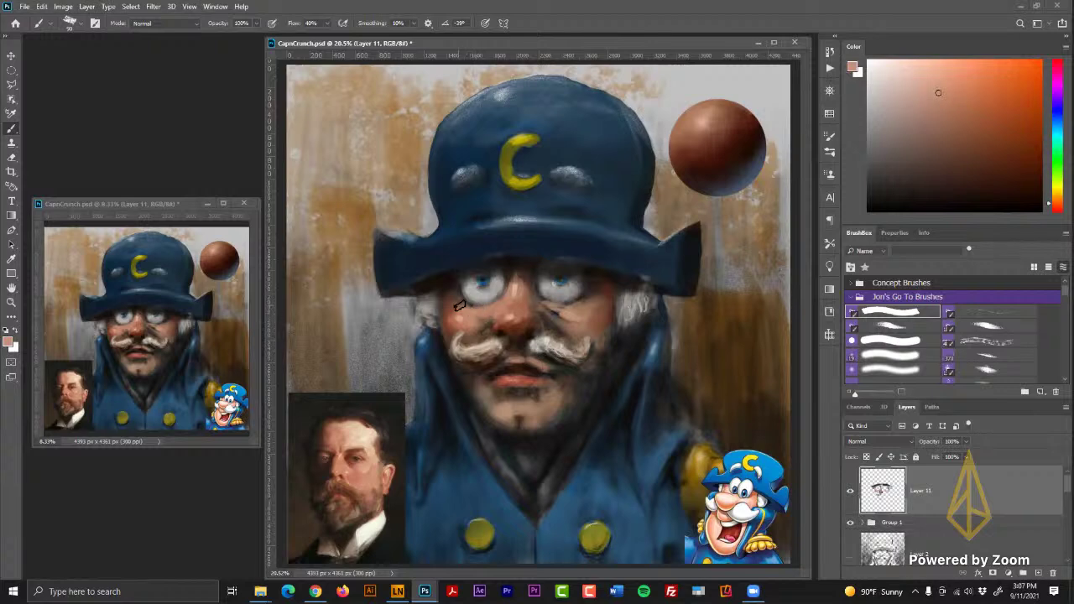
pyautogui.keyDown('alt'); pyautogui.click(451, 295); pyautogui.keyUp('alt')
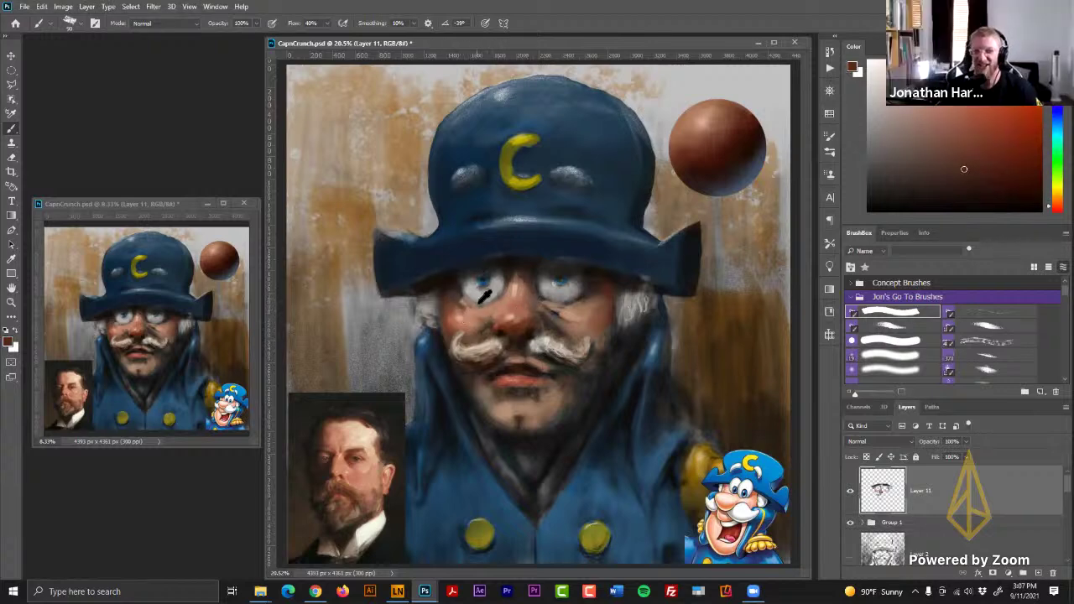
pyautogui.keyDown('alt'); pyautogui.click(484, 293); pyautogui.keyUp('alt')
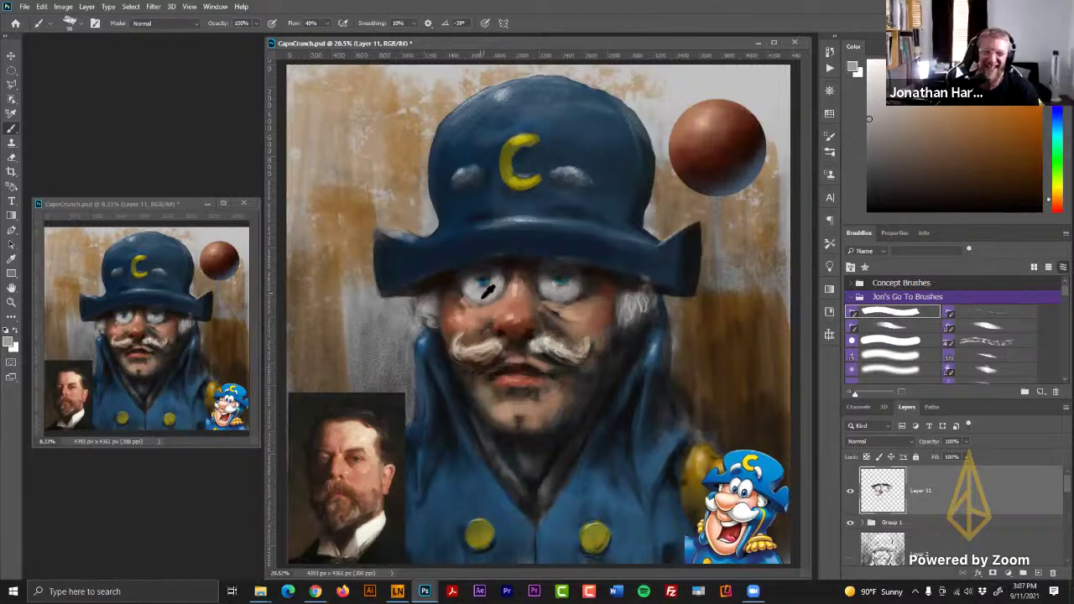
pyautogui.keyDown('alt'); pyautogui.click(485, 293); pyautogui.keyUp('alt')
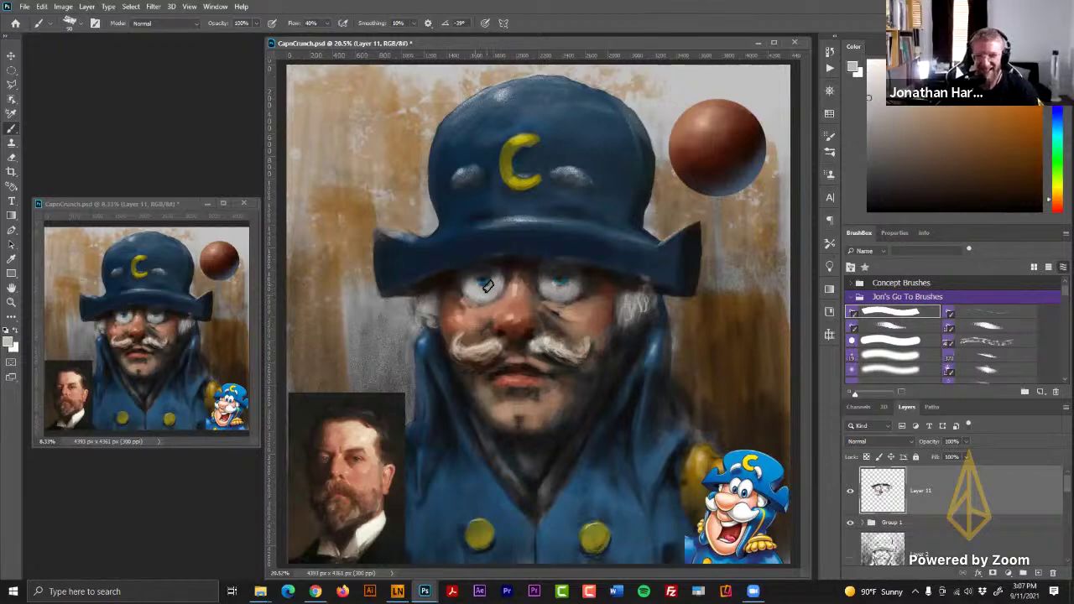
pyautogui.moveTo(948, 120); pyautogui.dragTo(877, 120)
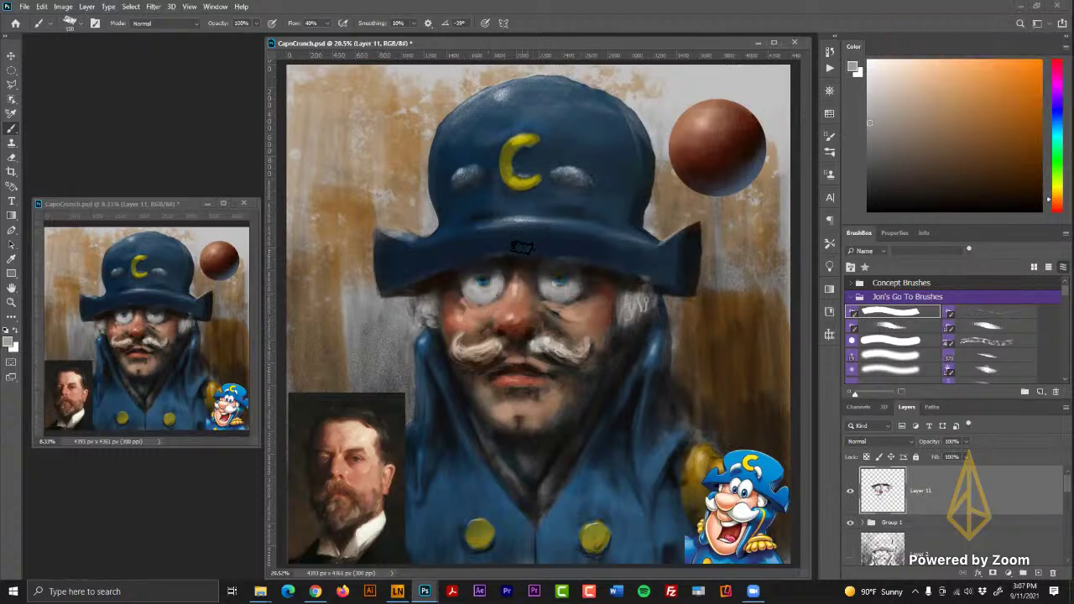
pyautogui.keyDown('alt'); pyautogui.click(486, 281); pyautogui.keyUp('alt')
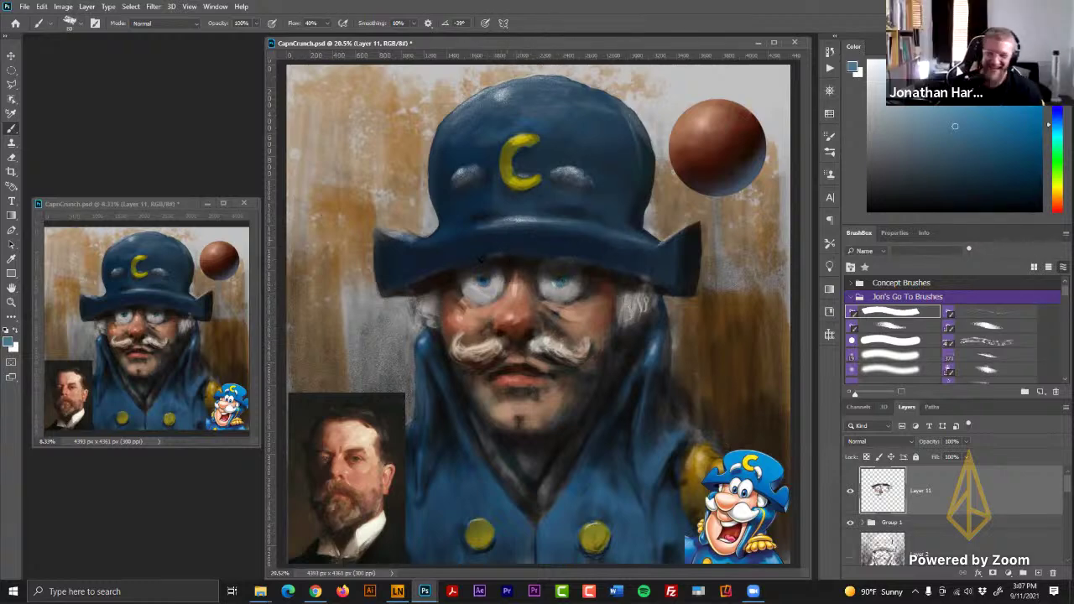
# - Brighten the highlight along the top of the hat brim with pale pink and near-white, shaping its edges with blues sampled from the hat
pyautogui.keyDown('alt'); pyautogui.click(464, 317); pyautogui.keyUp('alt')
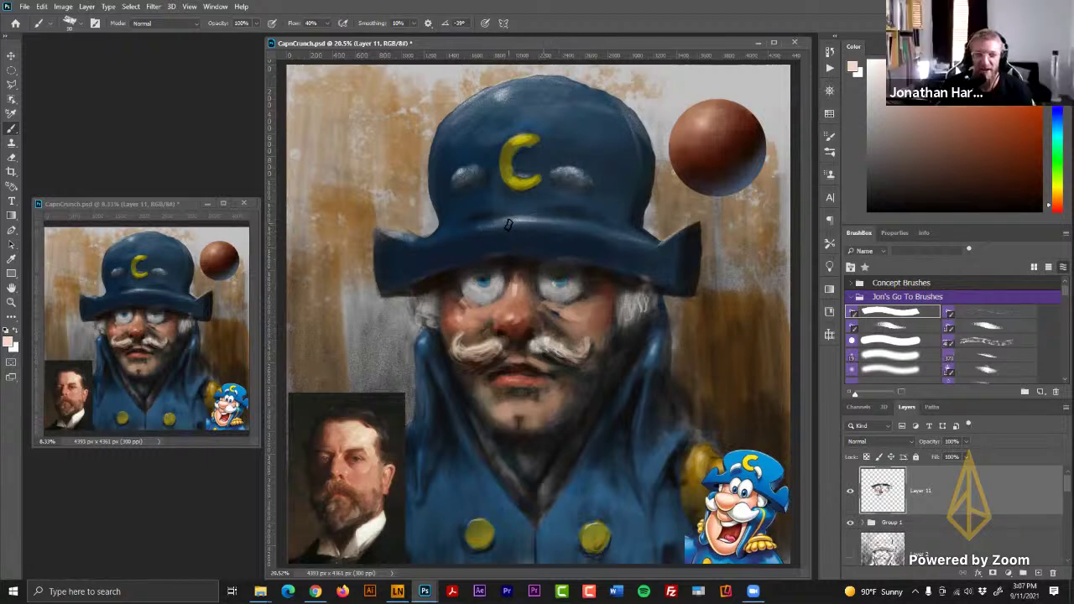
pyautogui.moveTo(522, 223)
pyautogui.mouseDown()
pyautogui.moveTo(557, 225)
pyautogui.moveTo(508, 224)
pyautogui.moveTo(587, 219)
pyautogui.mouseUp()
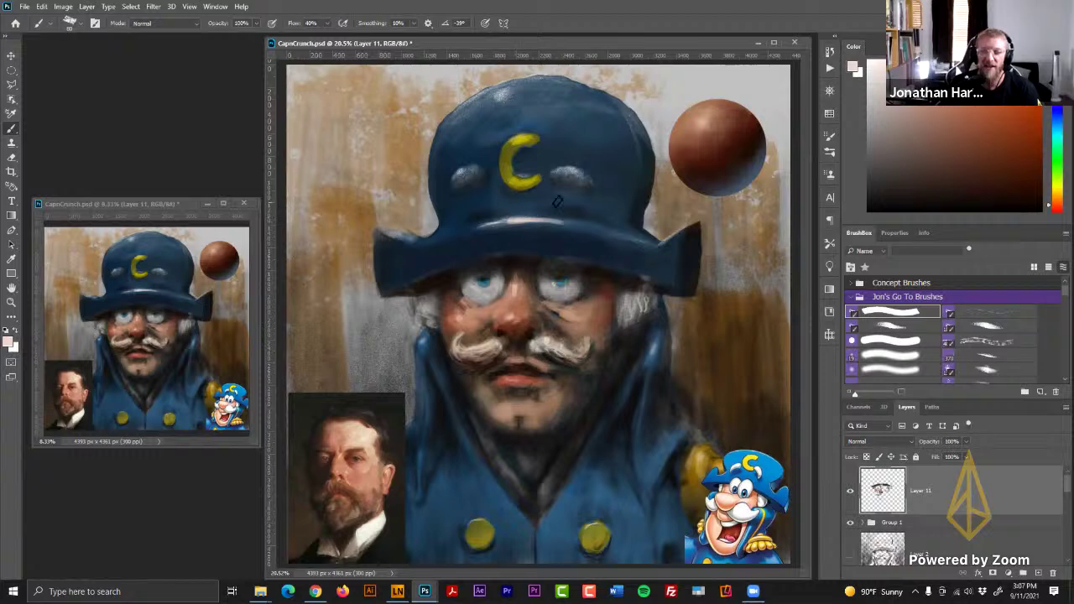
pyautogui.keyDown('alt'); pyautogui.click(488, 223); pyautogui.keyUp('alt')
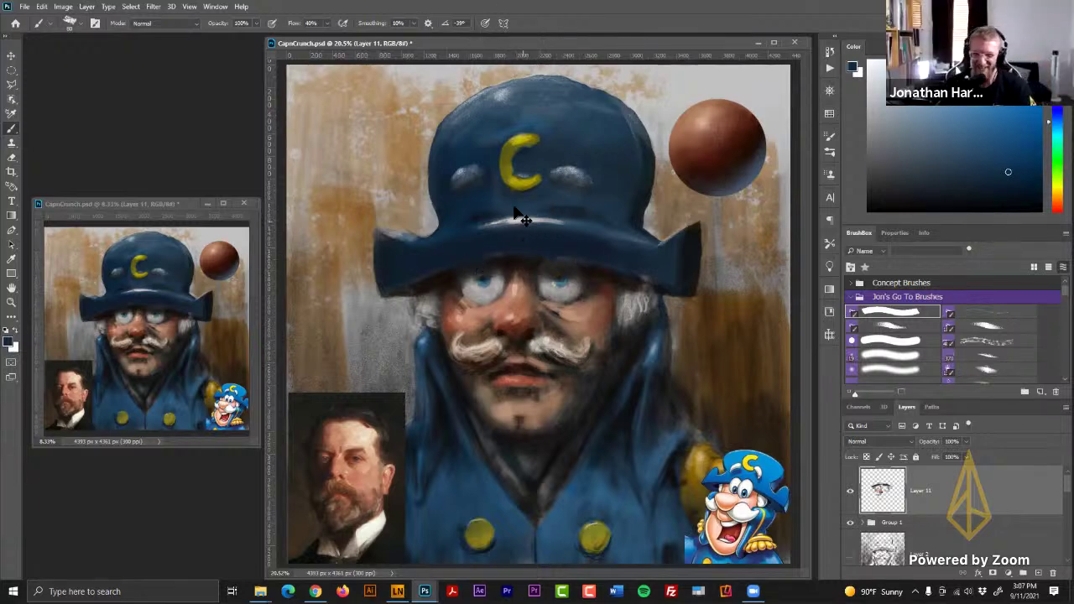
pyautogui.keyDown('alt'); pyautogui.click(587, 222); pyautogui.keyUp('alt')
pyautogui.keyDown('alt'); pyautogui.click(542, 230); pyautogui.keyUp('alt')
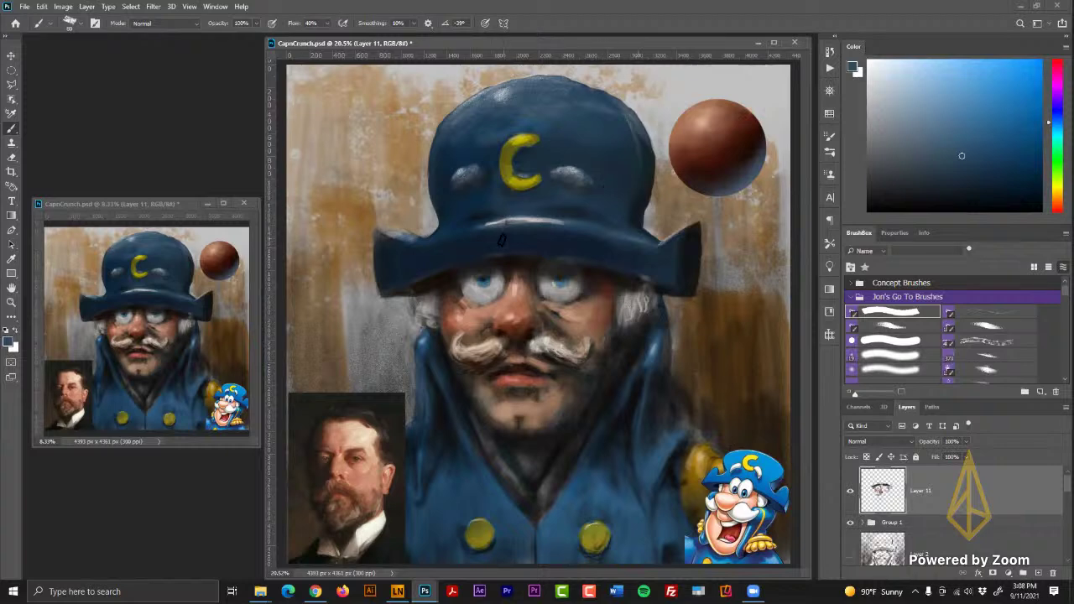
pyautogui.keyDown('alt'); pyautogui.click(531, 221); pyautogui.keyUp('alt')
pyautogui.click(868, 82)
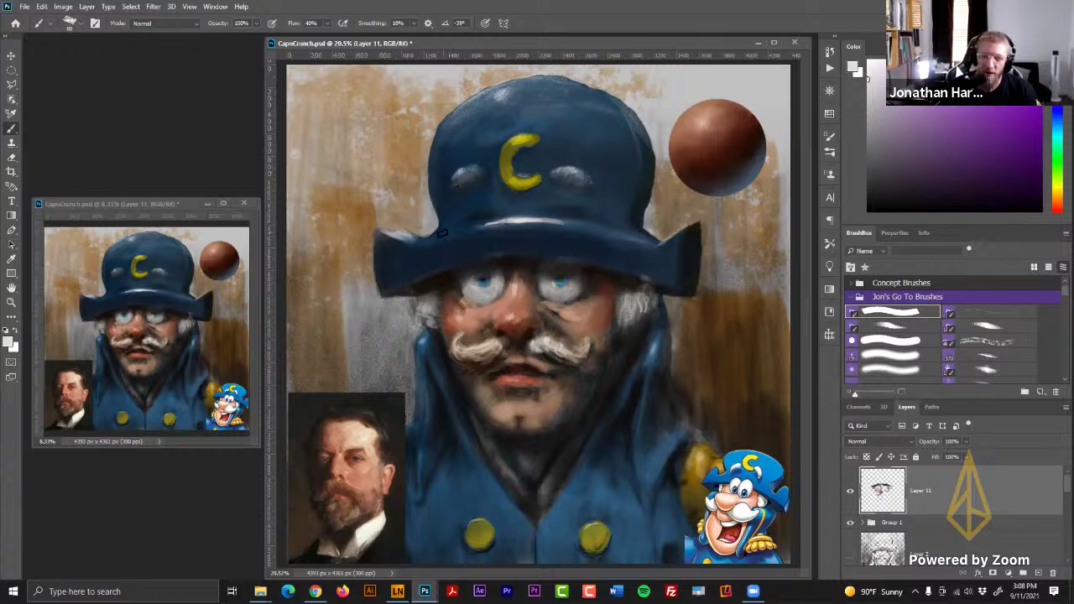
# - Smooth the upper lit side of the hat crown with a larger brush and blues sampled from the crown at 100% opacity
pyautogui.keyDown('alt'); pyautogui.click(571, 103); pyautogui.keyUp('alt')
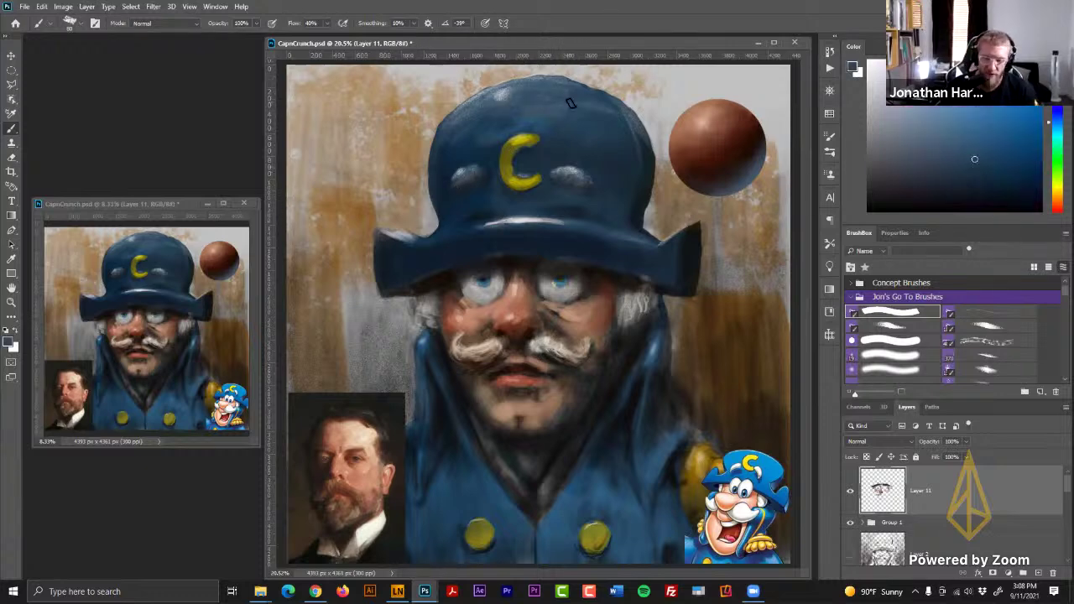
pyautogui.press(']')
pyautogui.press(']')
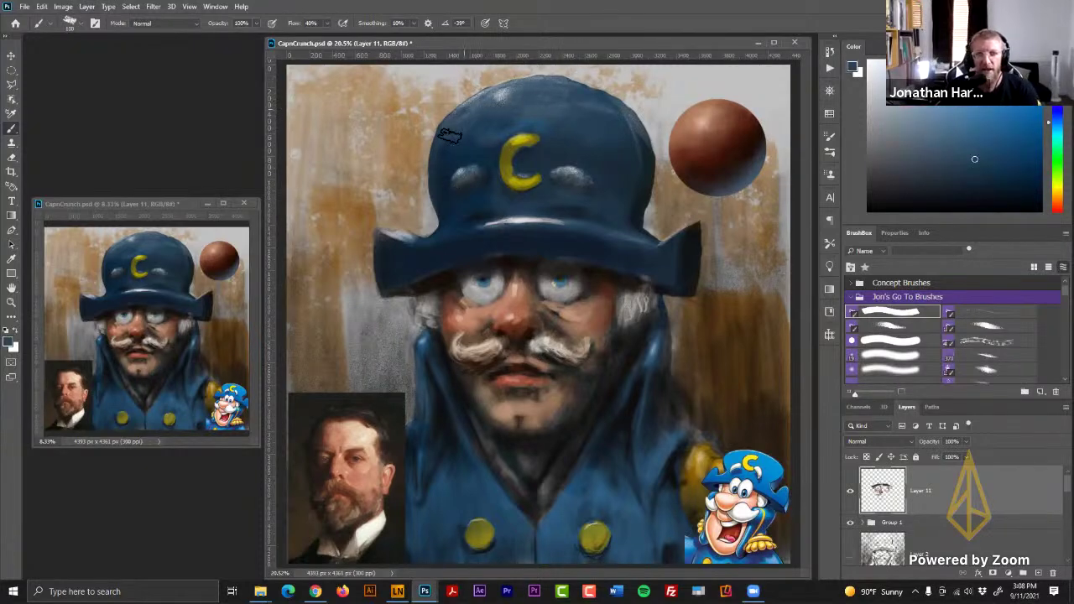
pyautogui.moveTo(460, 115)
pyautogui.mouseDown()
pyautogui.moveTo(444, 150)
pyautogui.moveTo(478, 104)
pyautogui.mouseUp()
pyautogui.keyDown('alt'); pyautogui.click(474, 109); pyautogui.keyUp('alt')
pyautogui.keyDown('alt'); pyautogui.click(446, 153); pyautogui.keyUp('alt')
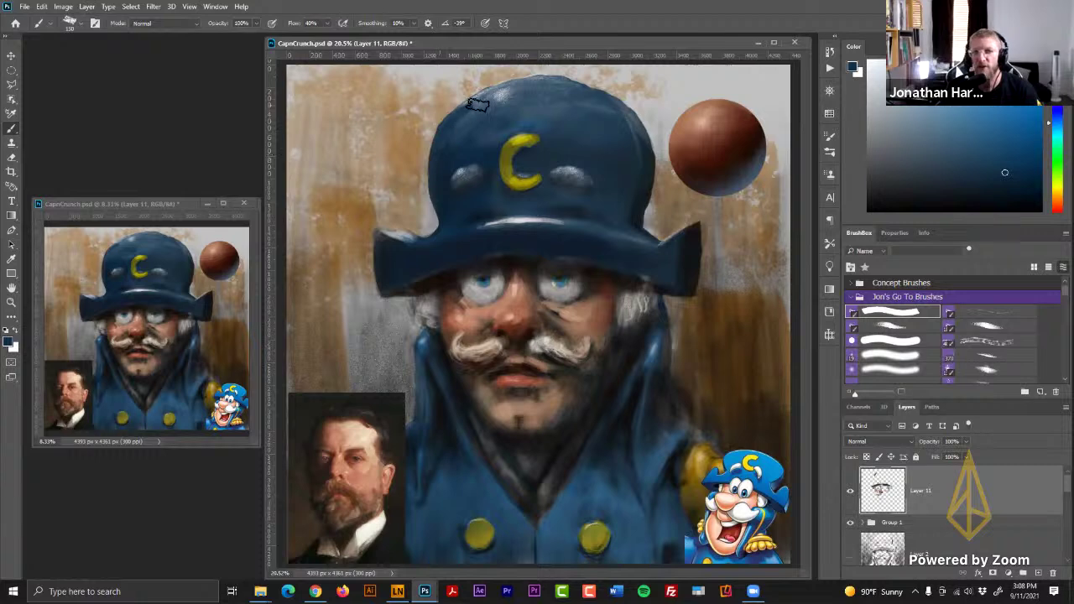
pyautogui.keyDown('alt'); pyautogui.click(481, 102); pyautogui.keyUp('alt')
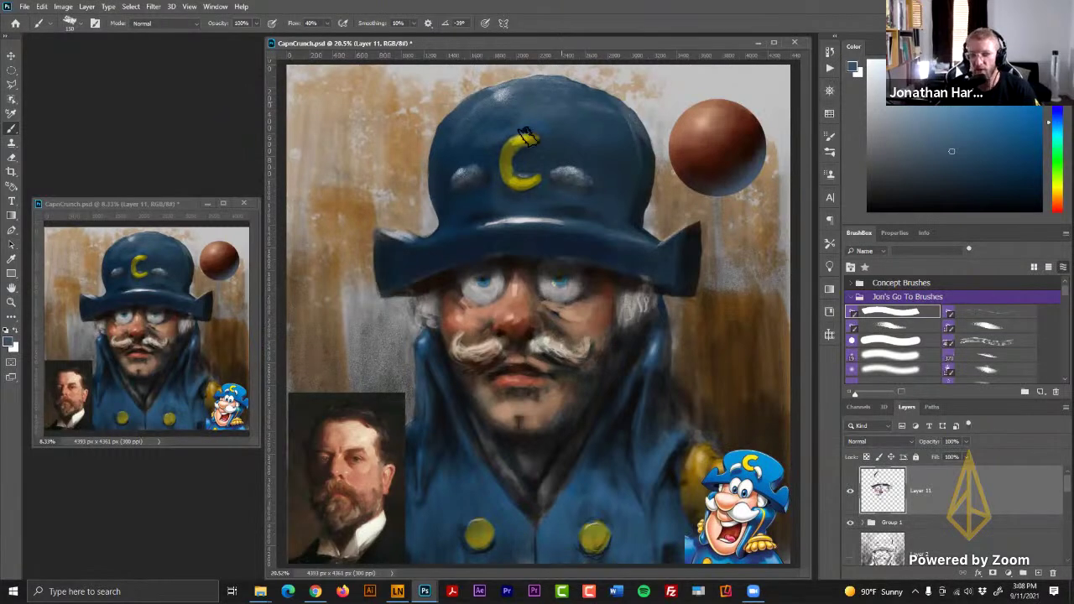
# - Add a pale highlight to the upper lit side of the hat crown and blend its edges with sampled blues
pyautogui.keyDown('alt'); pyautogui.click(504, 101); pyautogui.keyUp('alt')
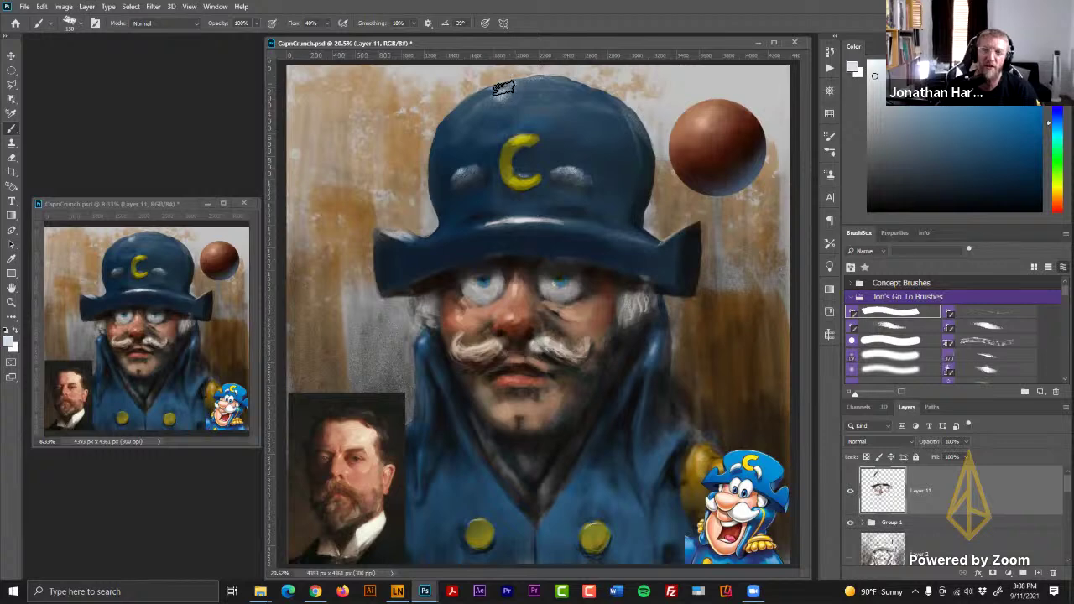
pyautogui.moveTo(503, 88)
pyautogui.mouseDown()
pyautogui.moveTo(462, 122)
pyautogui.moveTo(482, 98)
pyautogui.mouseUp()
pyautogui.keyDown('alt'); pyautogui.click(487, 100); pyautogui.keyUp('alt')
pyautogui.keyDown('alt'); pyautogui.click(477, 112); pyautogui.keyUp('alt')
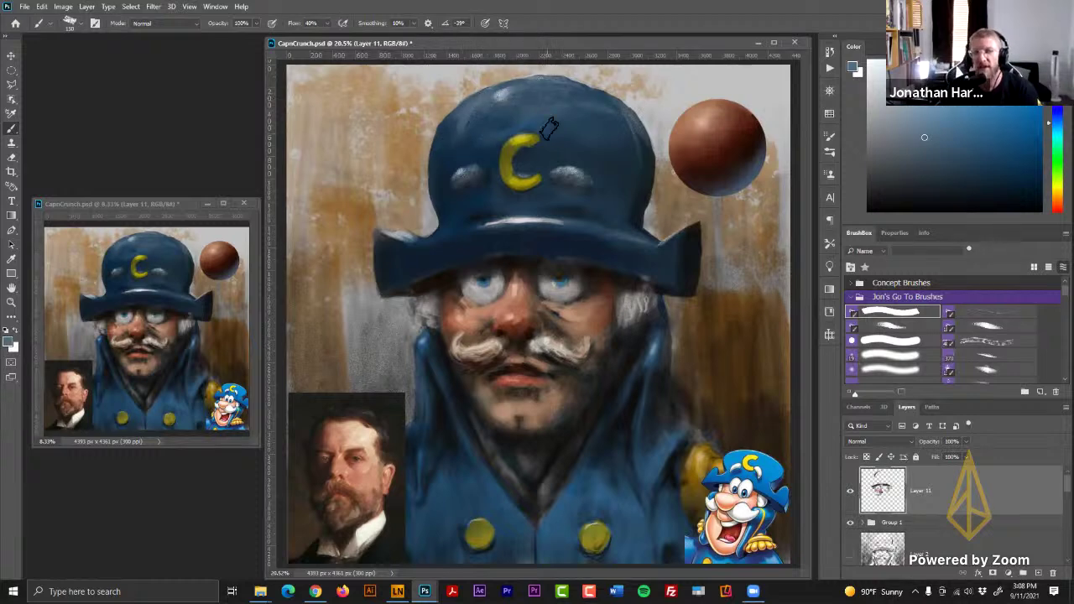
# - Shade the whites of the eyes with a light grey at 22% brush opacity
pyautogui.keyDown('alt'); pyautogui.click(498, 287); pyautogui.keyUp('alt')
pyautogui.click(871, 95)
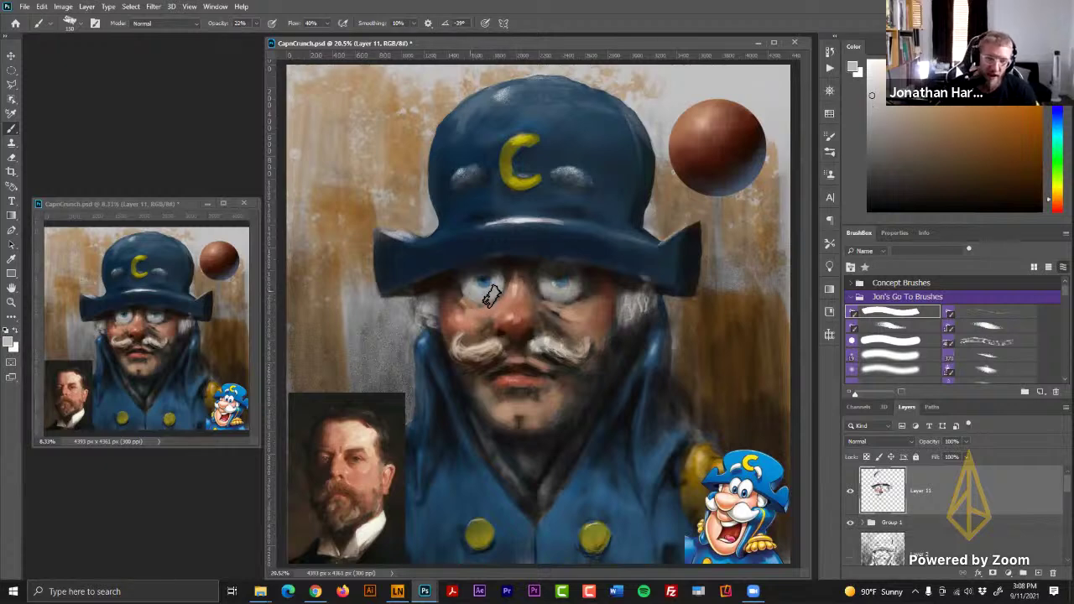
pyautogui.press('2')
pyautogui.press('2')
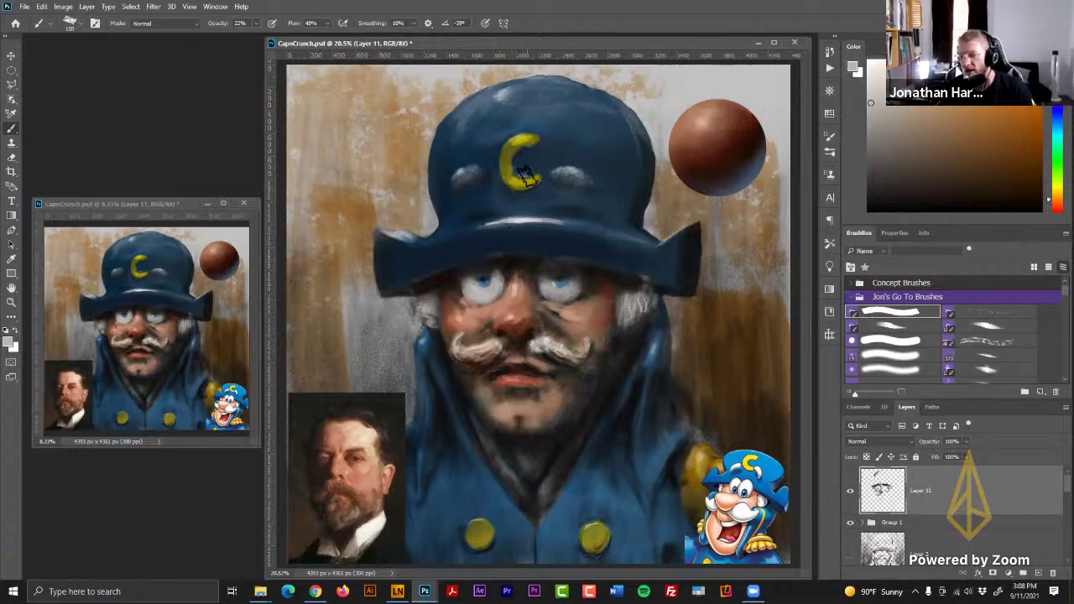
# - Redefine the irises at 100% opacity with a darker blue, using a smaller brush and greys sampled from the eyes around them
pyautogui.keyDown('alt'); pyautogui.click(486, 284); pyautogui.keyUp('alt')
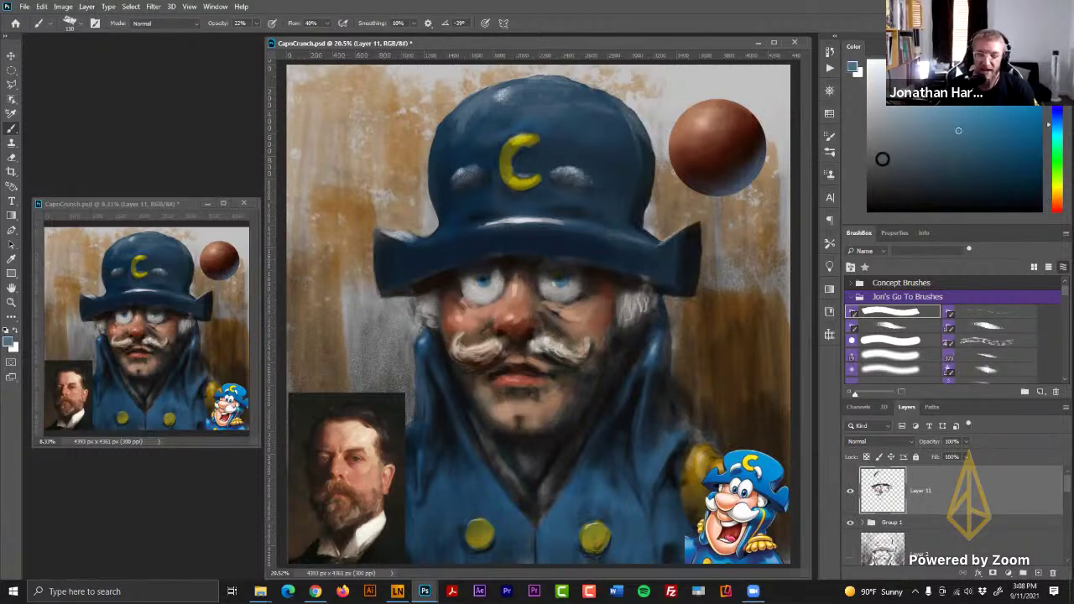
pyautogui.click(988, 152)
pyautogui.press('0')
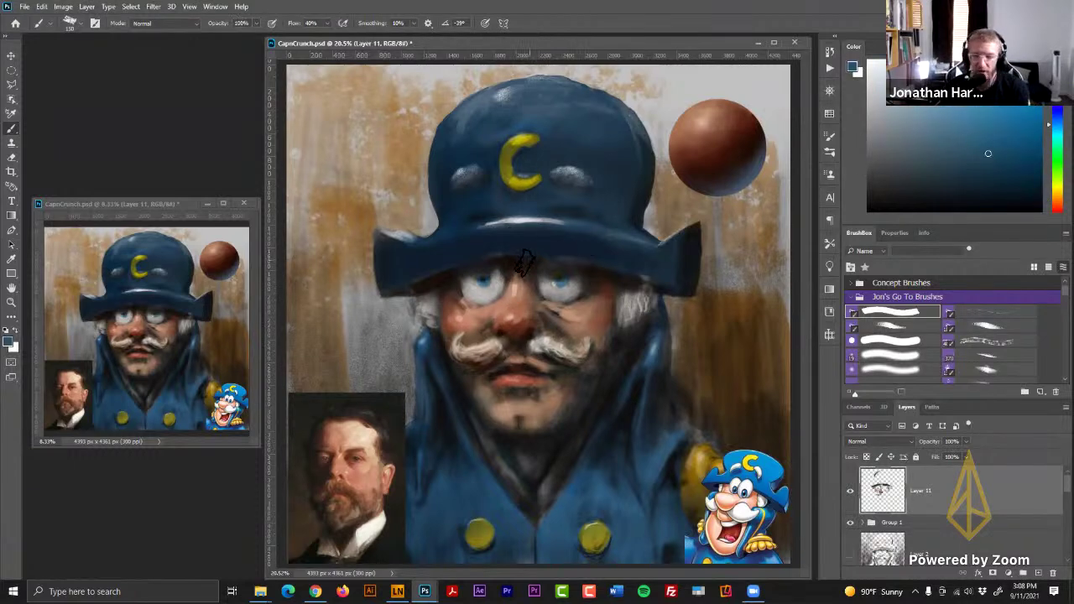
pyautogui.keyDown('alt'); pyautogui.click(492, 283); pyautogui.keyUp('alt')
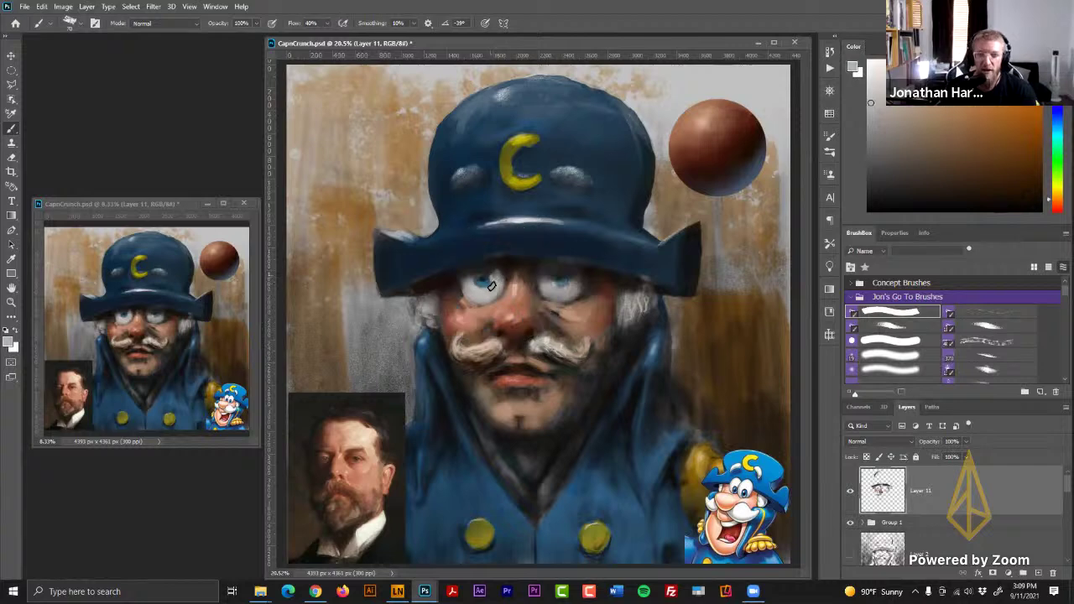
pyautogui.keyDown('alt'); pyautogui.click(494, 275); pyautogui.keyUp('alt')
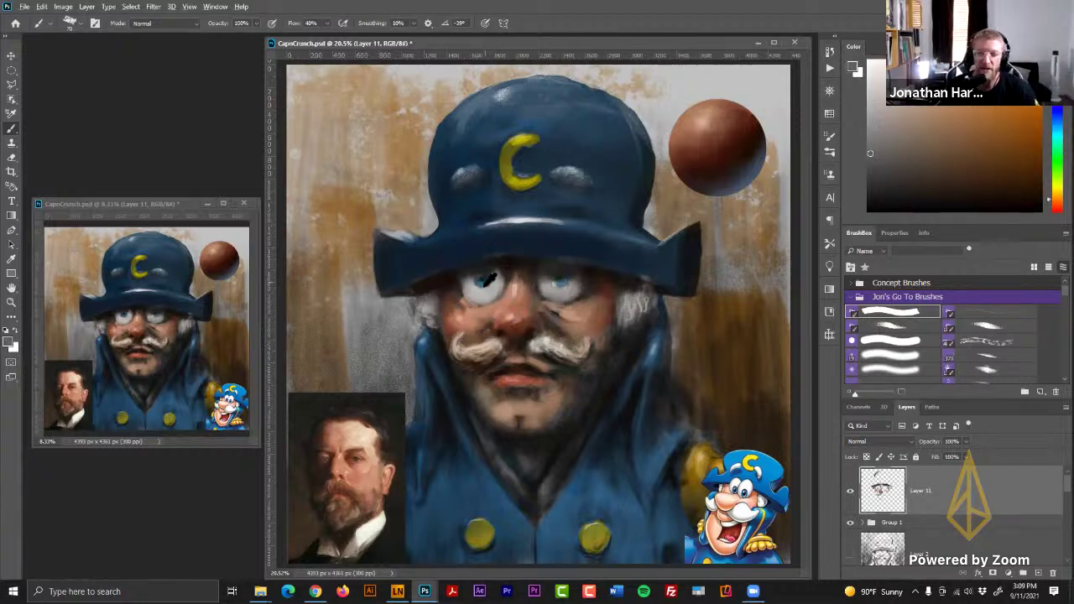
pyautogui.keyDown('alt'); pyautogui.click(484, 280); pyautogui.keyUp('alt')
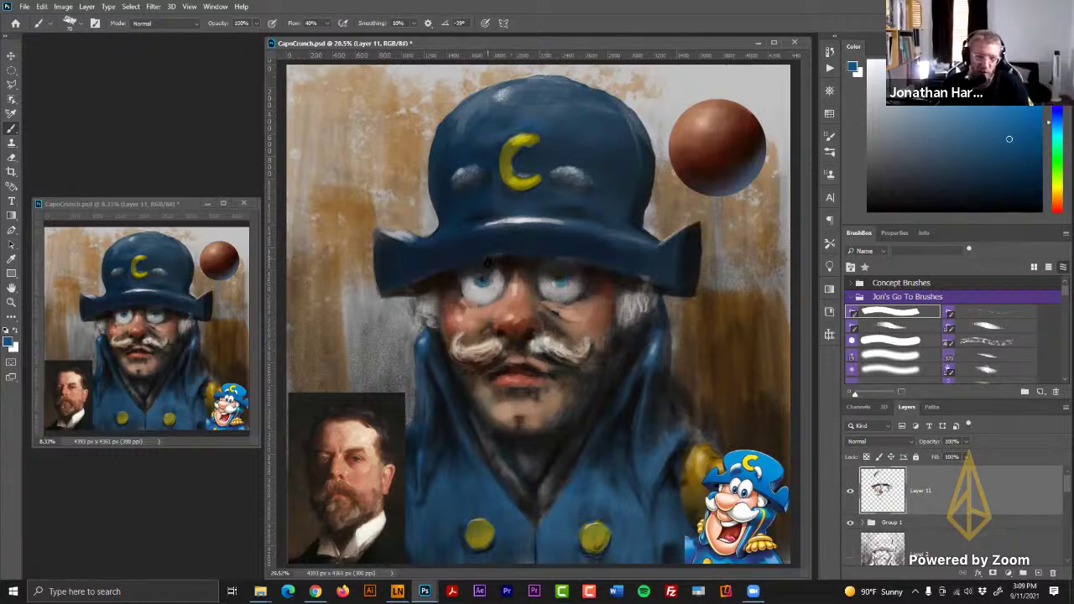
# - Refine the lower eyelids and the skin beside the nose with sampled pinks and dark reddish brown
pyautogui.keyDown('alt'); pyautogui.click(475, 304); pyautogui.keyUp('alt')
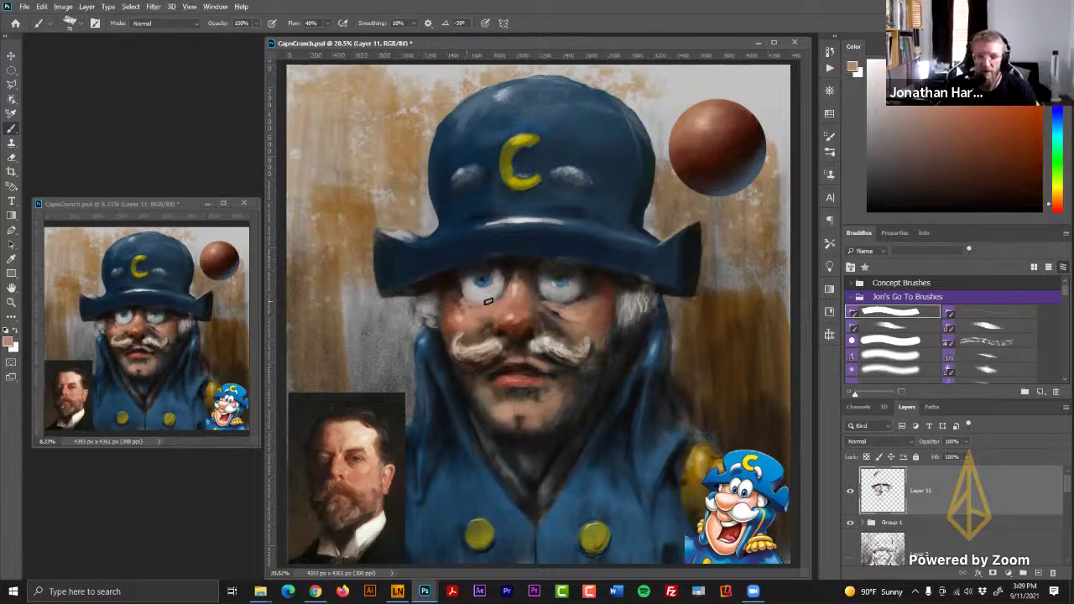
pyautogui.keyDown('alt'); pyautogui.click(575, 315); pyautogui.keyUp('alt')
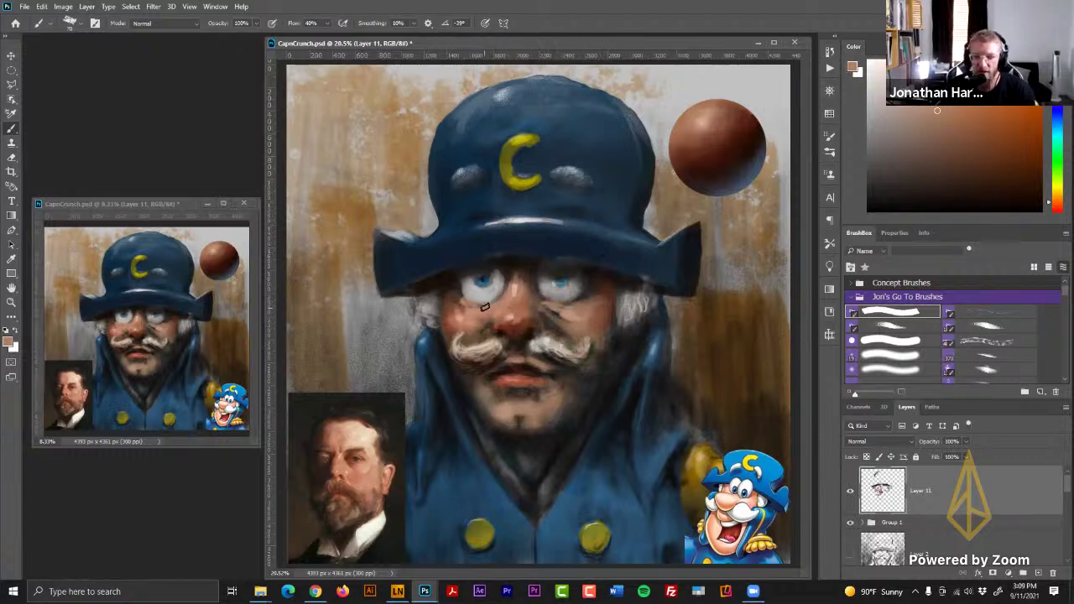
pyautogui.keyDown('alt'); pyautogui.click(512, 278); pyautogui.keyUp('alt')
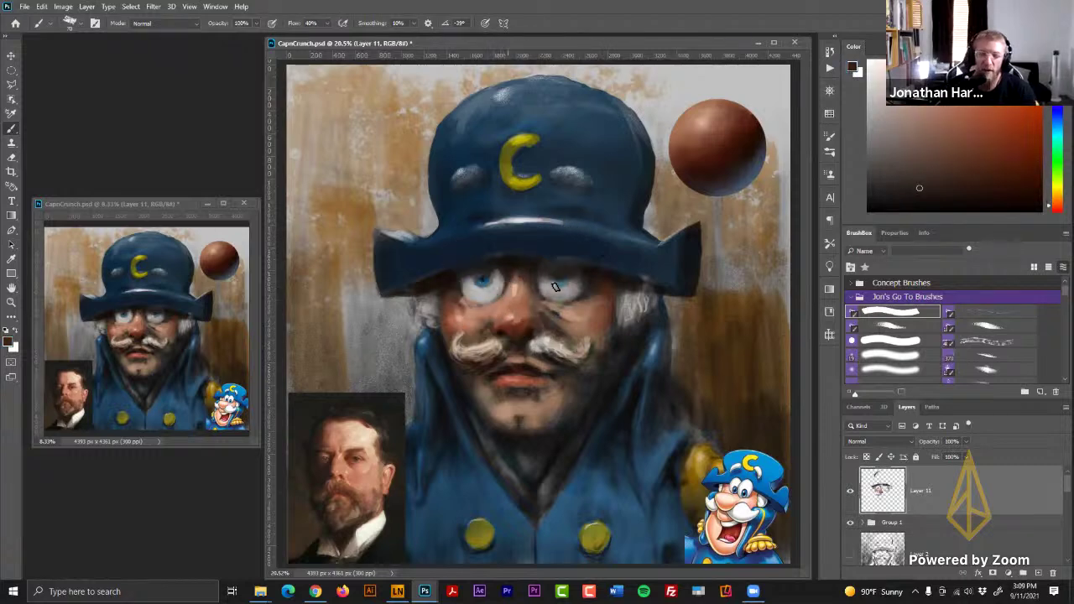
pyautogui.keyDown('alt'); pyautogui.click(505, 297); pyautogui.keyUp('alt')
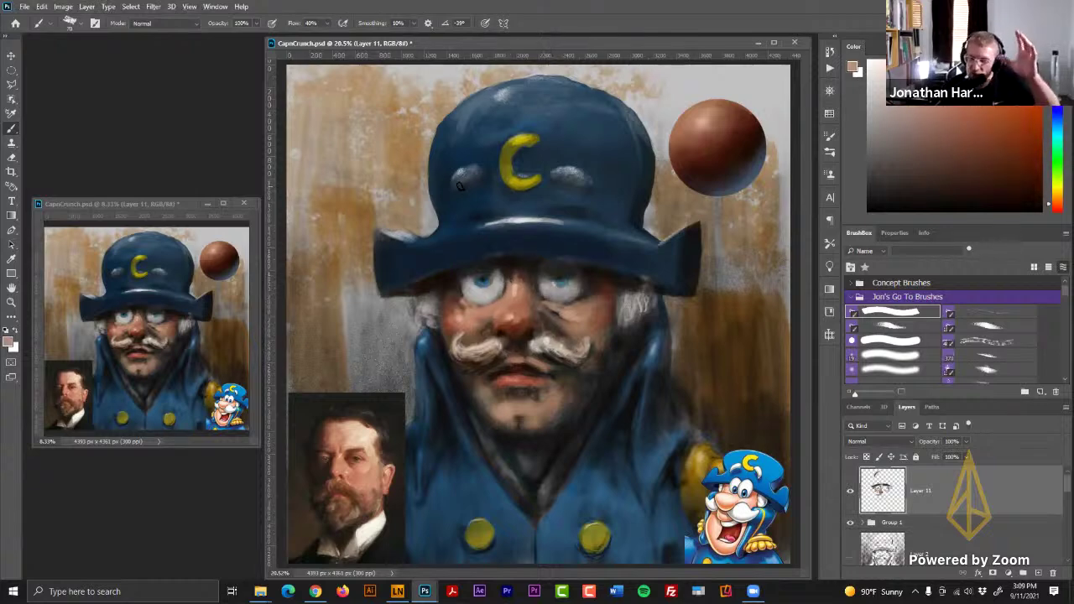
# - Deepen the shadow beneath the hat brim with its sampled near-black, using a much larger brush at 20% opacity
pyautogui.keyDown('alt'); pyautogui.click(517, 265); pyautogui.keyUp('alt')
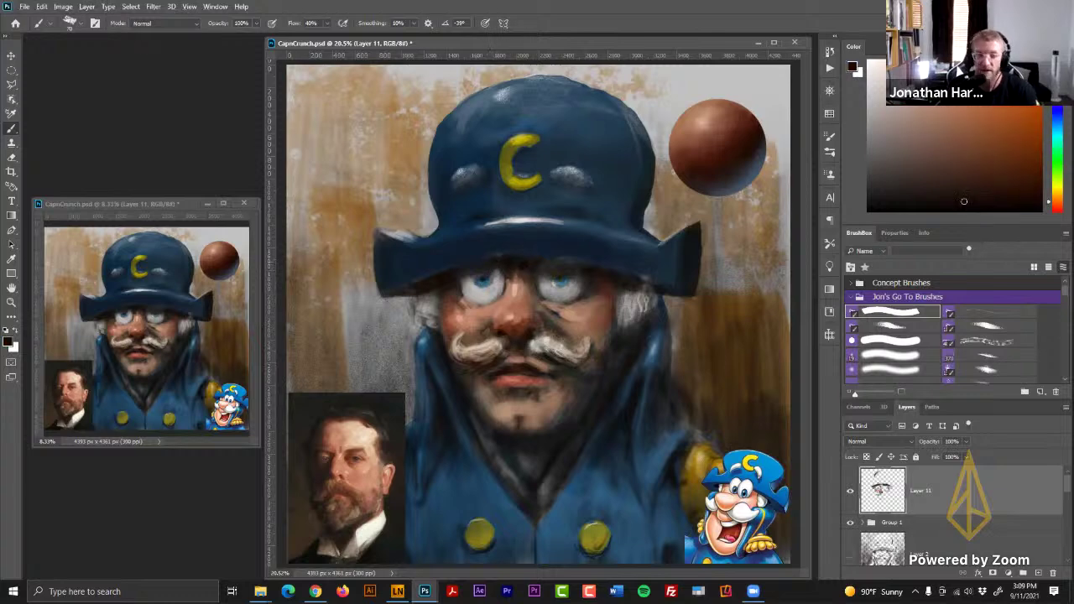
pyautogui.press('2')
pyautogui.press(']')
pyautogui.press(']')
pyautogui.press(']')
pyautogui.press(']')
pyautogui.press(']')
pyautogui.press(']')
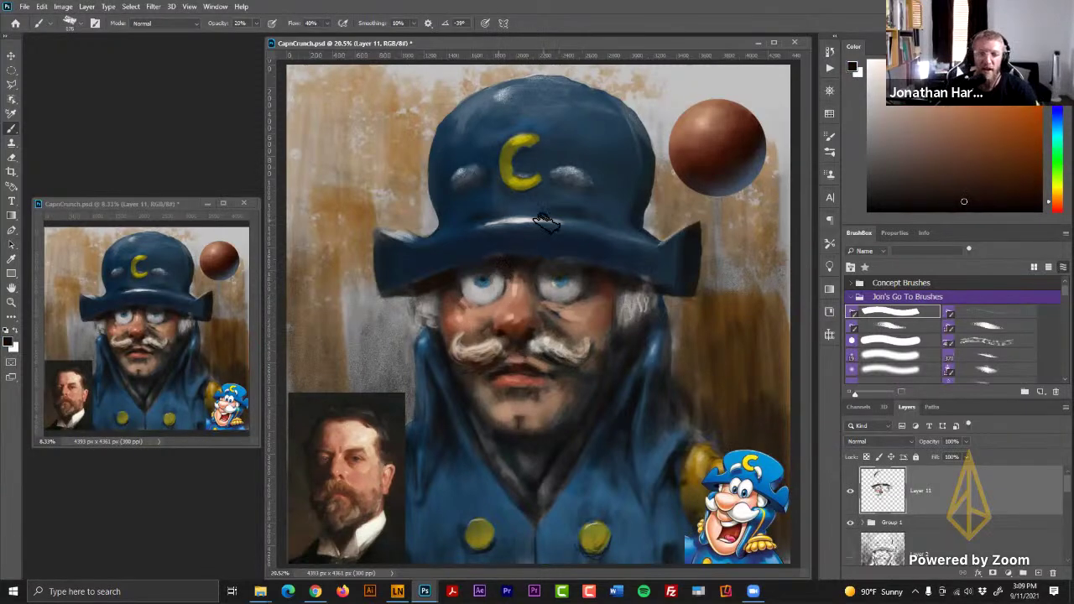
# - Refine the lips and mouth corners with a smaller brush at 100% opacity, using sampled greyish brown, near-black and muted red
pyautogui.keyDown('alt'); pyautogui.click(484, 392); pyautogui.keyUp('alt')
pyautogui.press('0')
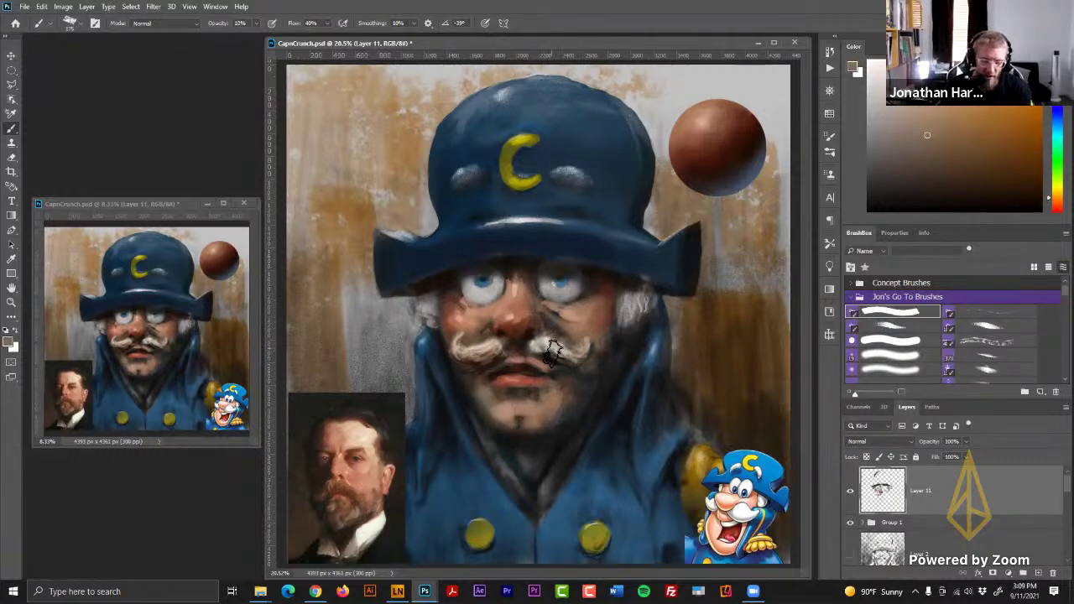
pyautogui.press('[')
pyautogui.press('[')
pyautogui.press('[')
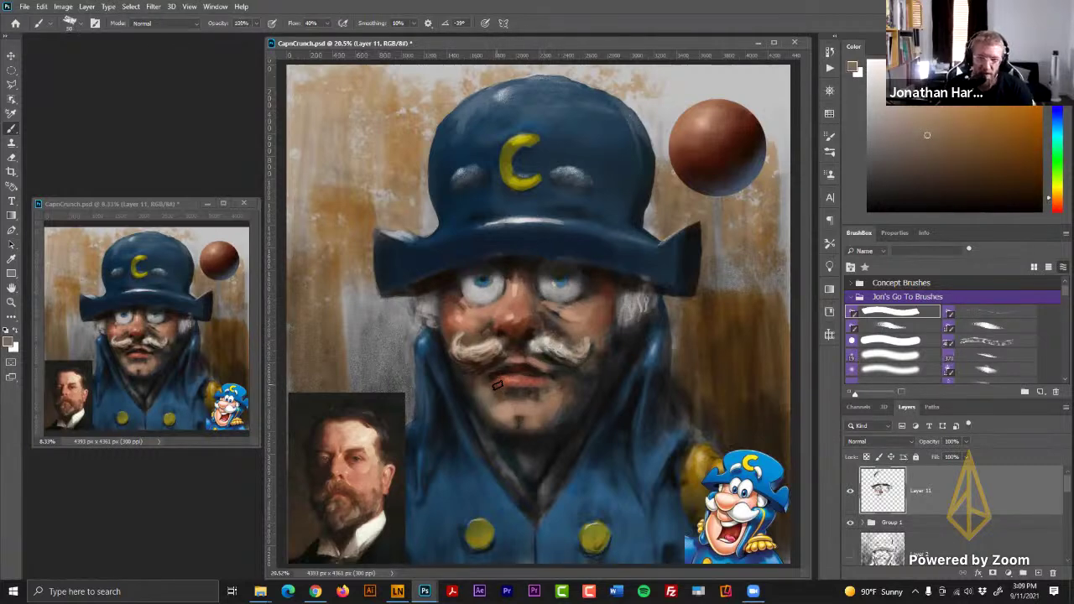
pyautogui.keyDown('alt'); pyautogui.click(493, 381); pyautogui.keyUp('alt')
pyautogui.keyDown('alt'); pyautogui.click(498, 377); pyautogui.keyUp('alt')
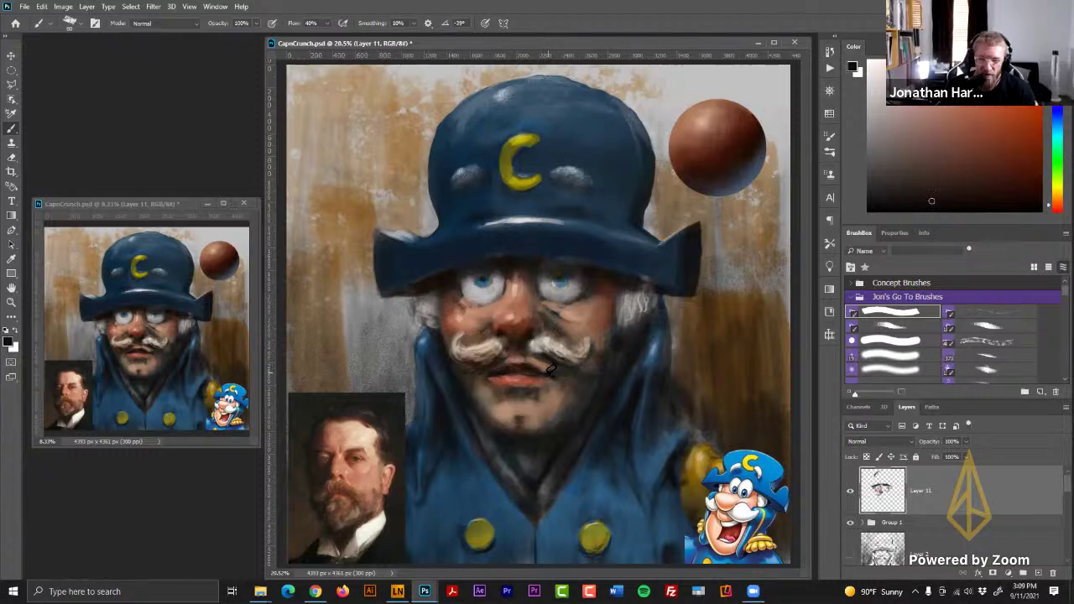
pyautogui.keyDown('alt'); pyautogui.click(493, 379); pyautogui.keyUp('alt')
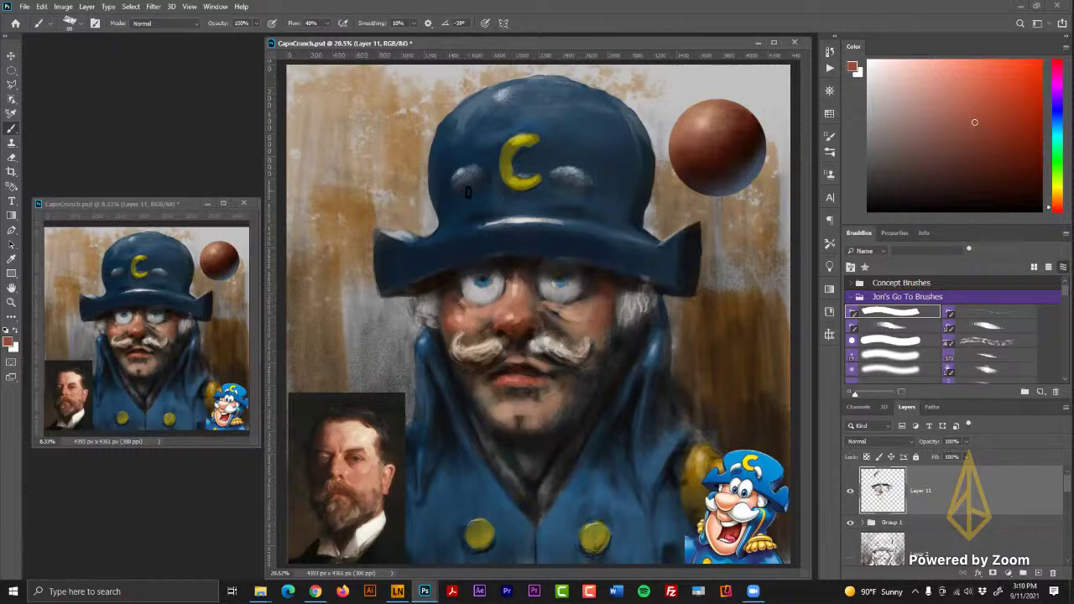
# - Darken the gap beneath the nose between the moustache halves with sampled dark brown, and sample a greyish brown for its edges
pyautogui.keyDown('alt'); pyautogui.click(536, 334); pyautogui.keyUp('alt')
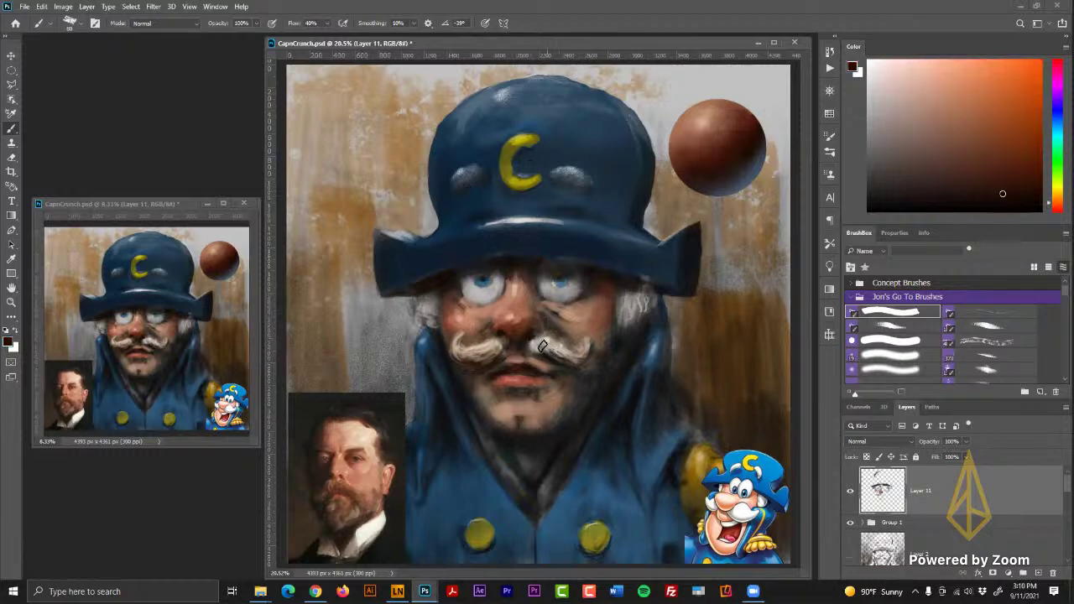
pyautogui.moveTo(503, 340)
pyautogui.mouseDown()
pyautogui.moveTo(515, 361)
pyautogui.moveTo(528, 357)
pyautogui.mouseUp()
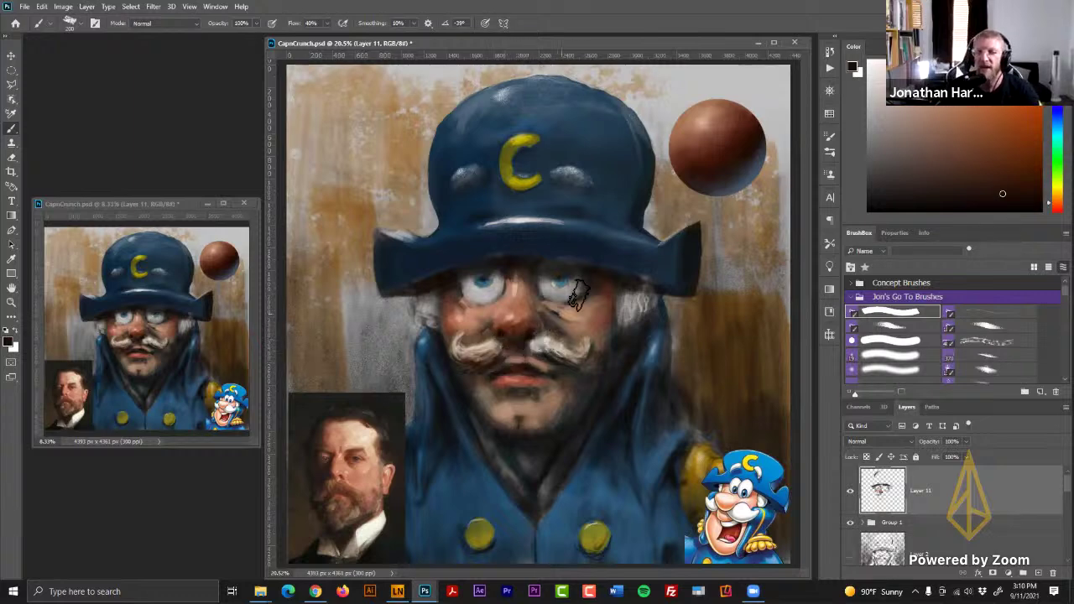
pyautogui.keyDown('alt'); pyautogui.click(504, 348); pyautogui.keyUp('alt')
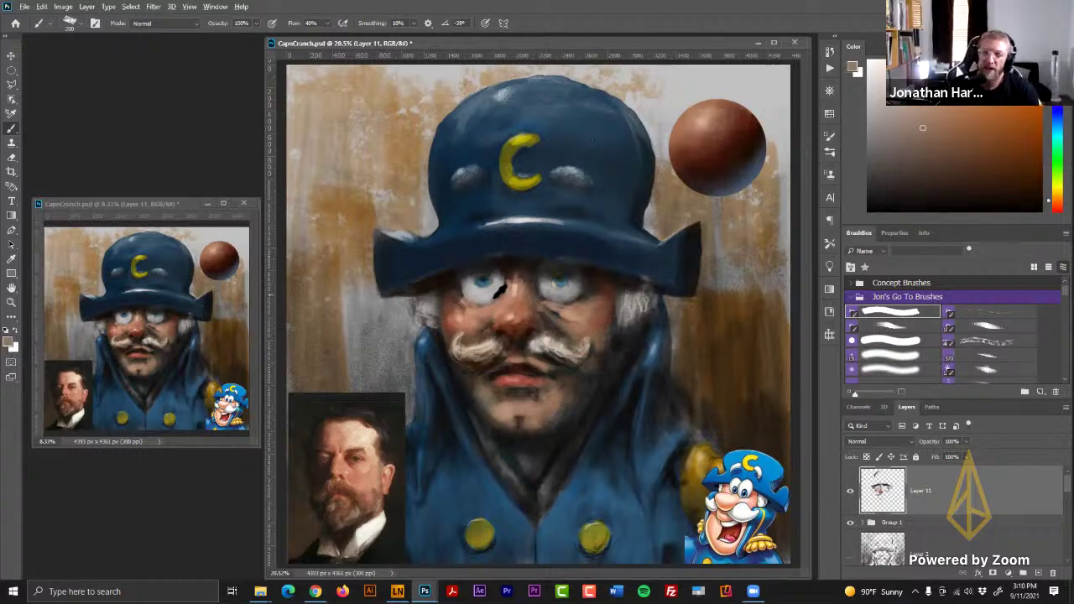
# - Rework the eyes with sampled light grey for the whites, muted blue for the iris and near-black for the pupil
pyautogui.keyDown('alt'); pyautogui.click(486, 294); pyautogui.keyUp('alt')
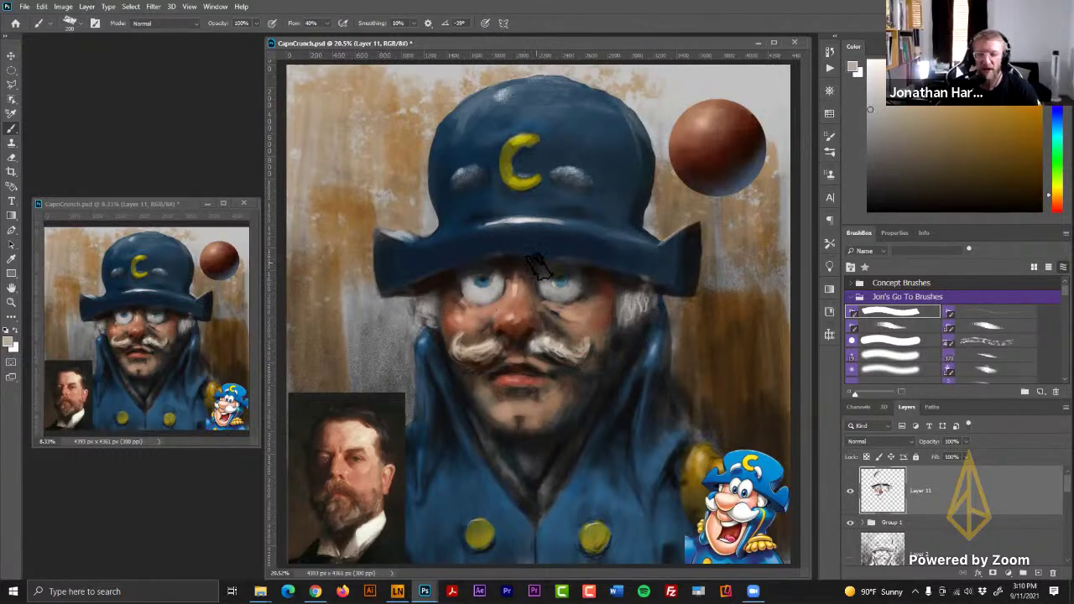
pyautogui.keyDown('alt'); pyautogui.click(489, 285); pyautogui.keyUp('alt')
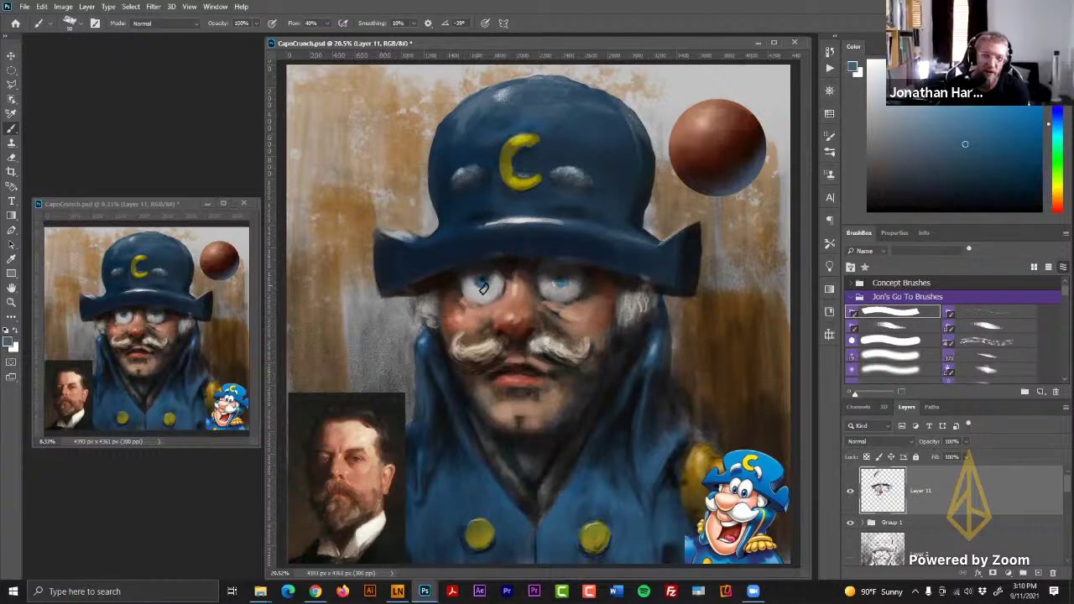
pyautogui.keyDown('alt'); pyautogui.click(478, 283); pyautogui.keyUp('alt')
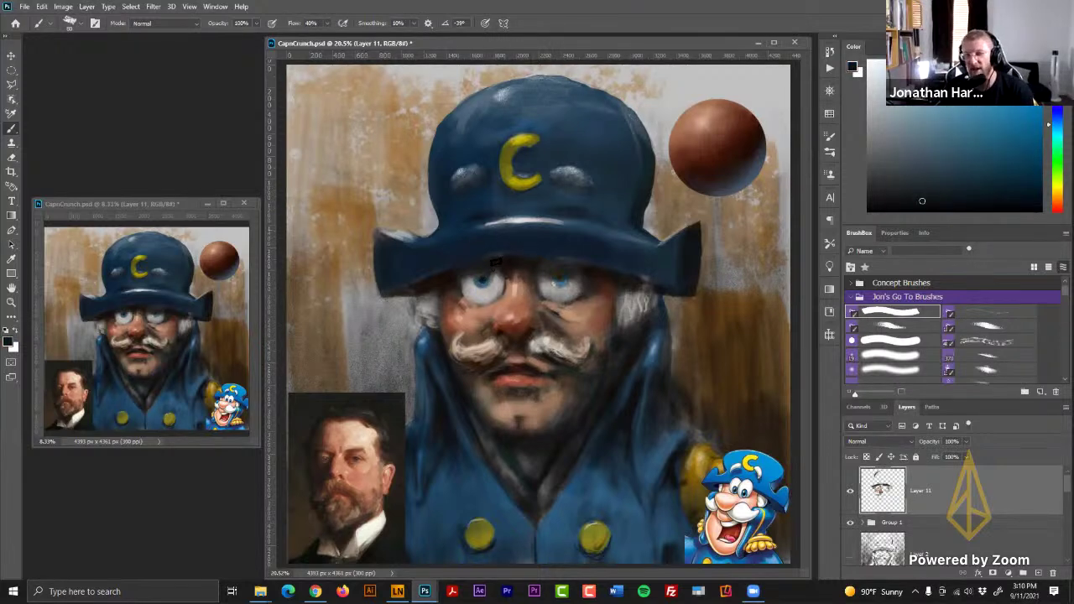
# - Model the shading across the eyeballs with mid, dark and light greys at 20% opacity
pyautogui.keyDown('alt'); pyautogui.click(495, 293); pyautogui.keyUp('alt')
pyautogui.moveTo(878, 121); pyautogui.dragTo(873, 132)
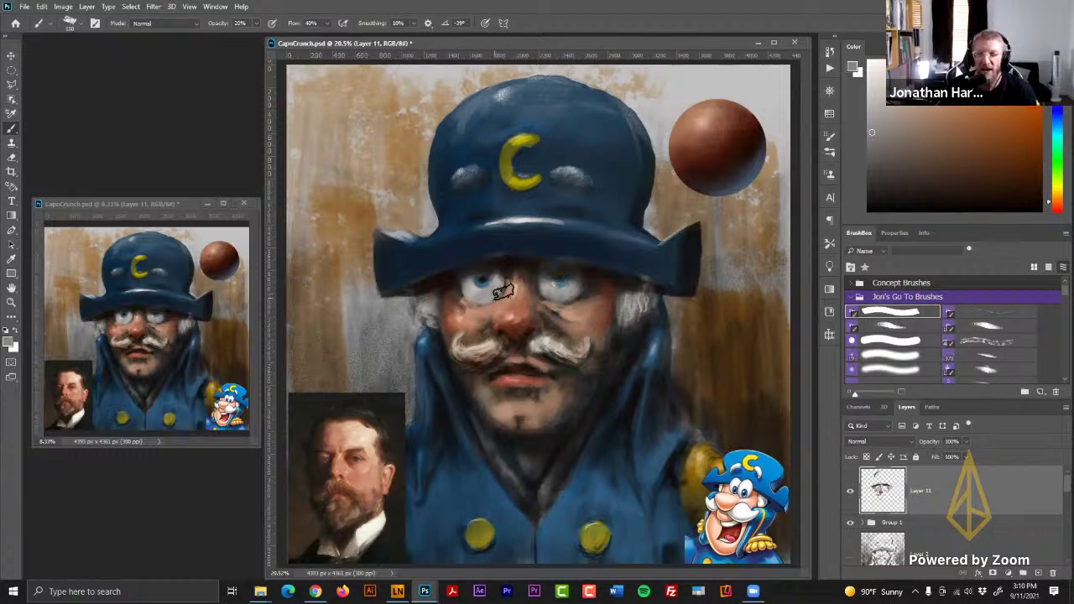
pyautogui.click(869, 168)
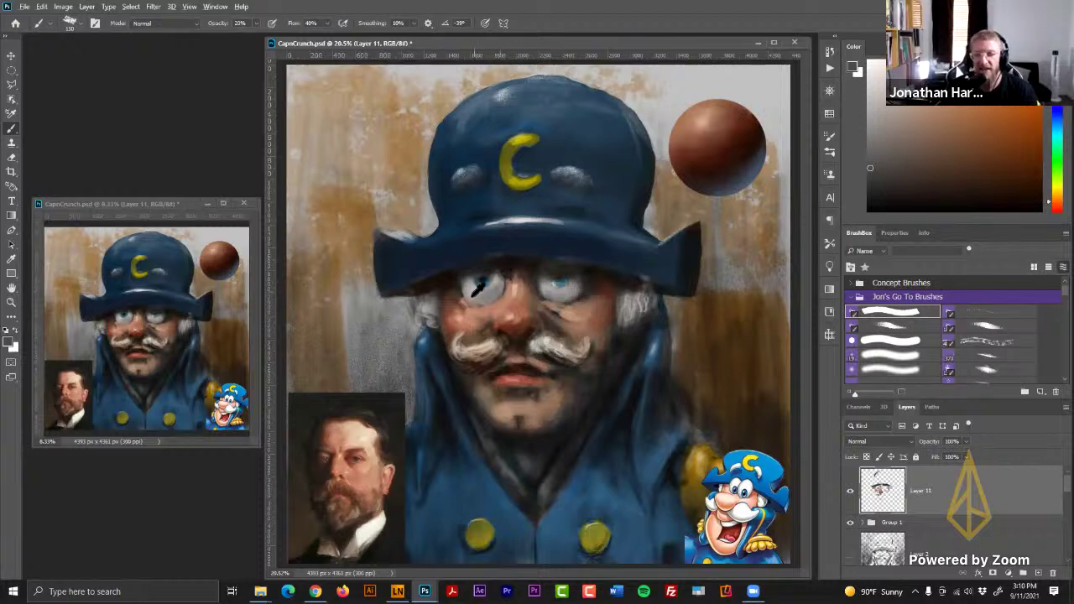
pyautogui.keyDown('alt'); pyautogui.click(480, 284); pyautogui.keyUp('alt')
pyautogui.click(883, 111)
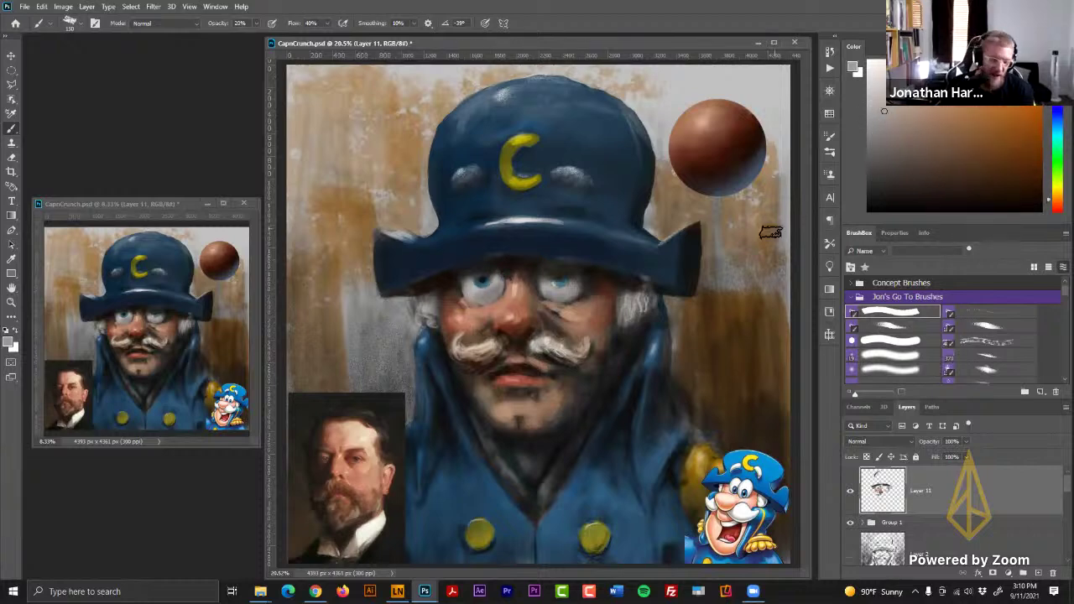
# - Brighten the eye highlights with a near-white at 66% opacity, using a smaller brush
pyautogui.press('6')
pyautogui.press('6')
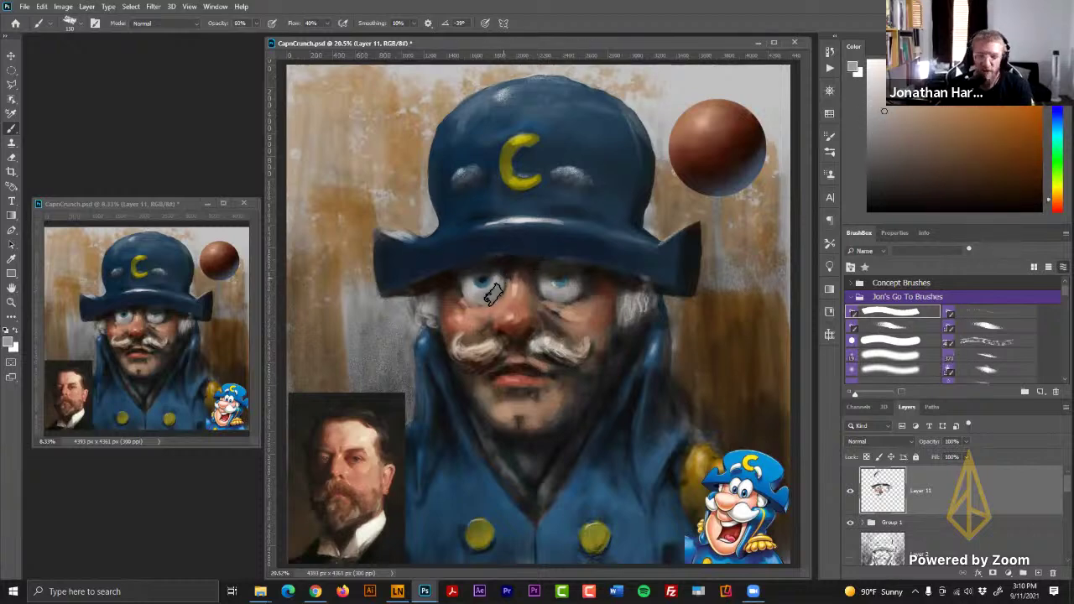
pyautogui.keyDown('alt'); pyautogui.click(480, 285); pyautogui.keyUp('alt')
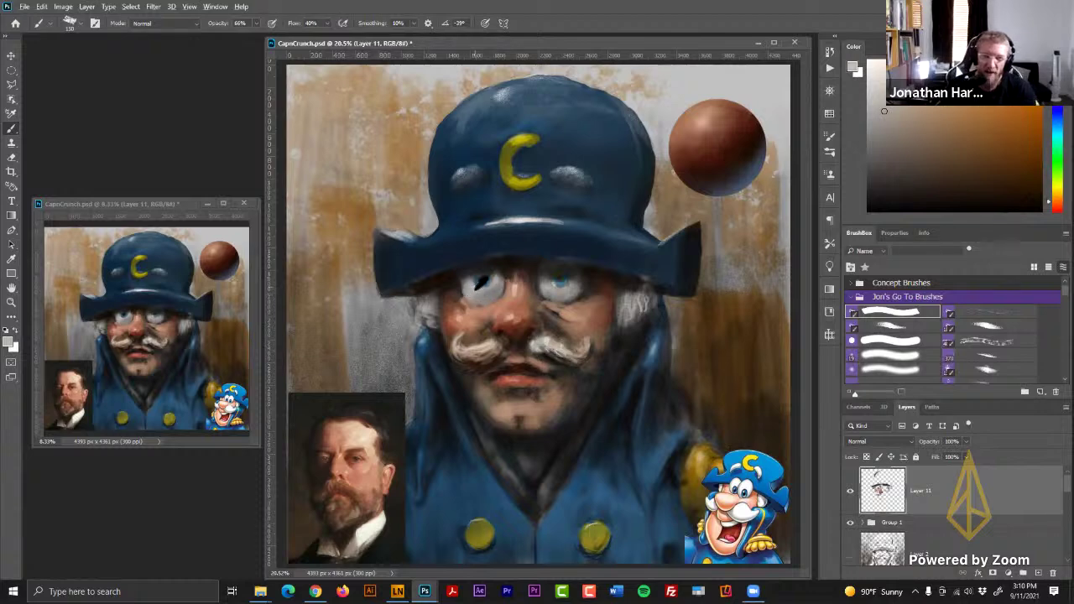
pyautogui.click(874, 87)
pyautogui.moveTo(874, 87); pyautogui.dragTo(869, 79)
pyautogui.press('[')
pyautogui.press('[')
pyautogui.press('[')
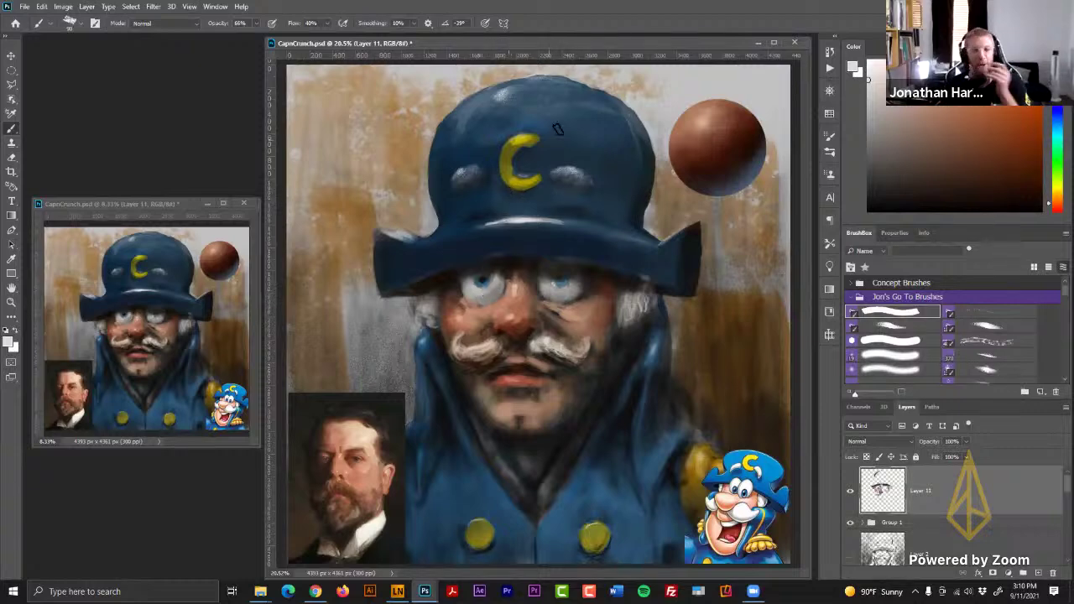
# - Warm the nose and surrounding face with red sampled from the nose and pink sampled from the lower lip
pyautogui.keyDown('alt'); pyautogui.click(523, 320); pyautogui.keyUp('alt')
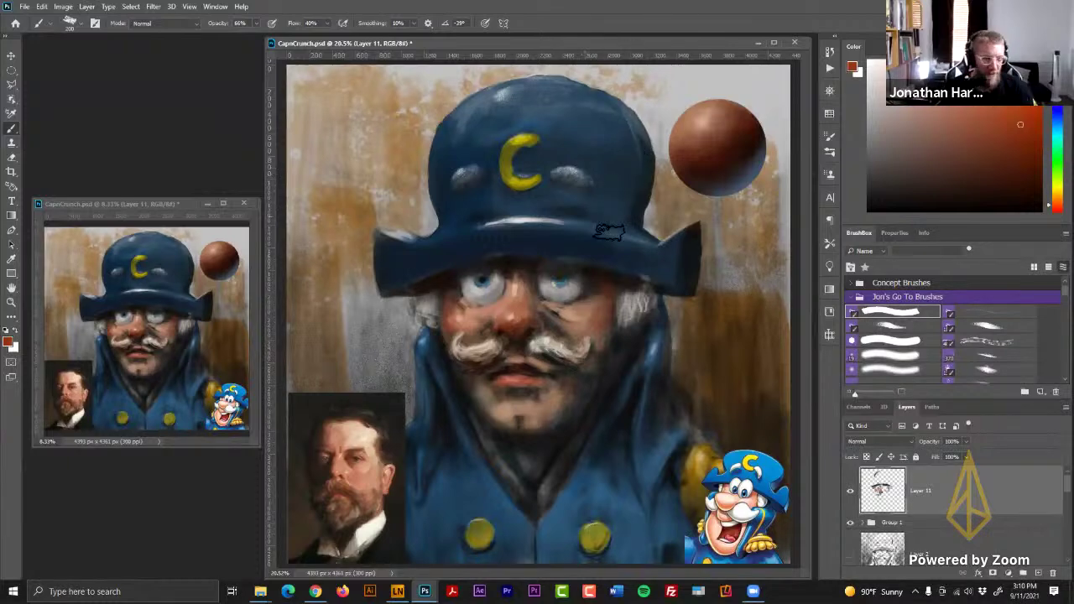
pyautogui.keyDown('alt'); pyautogui.click(517, 387); pyautogui.keyUp('alt')
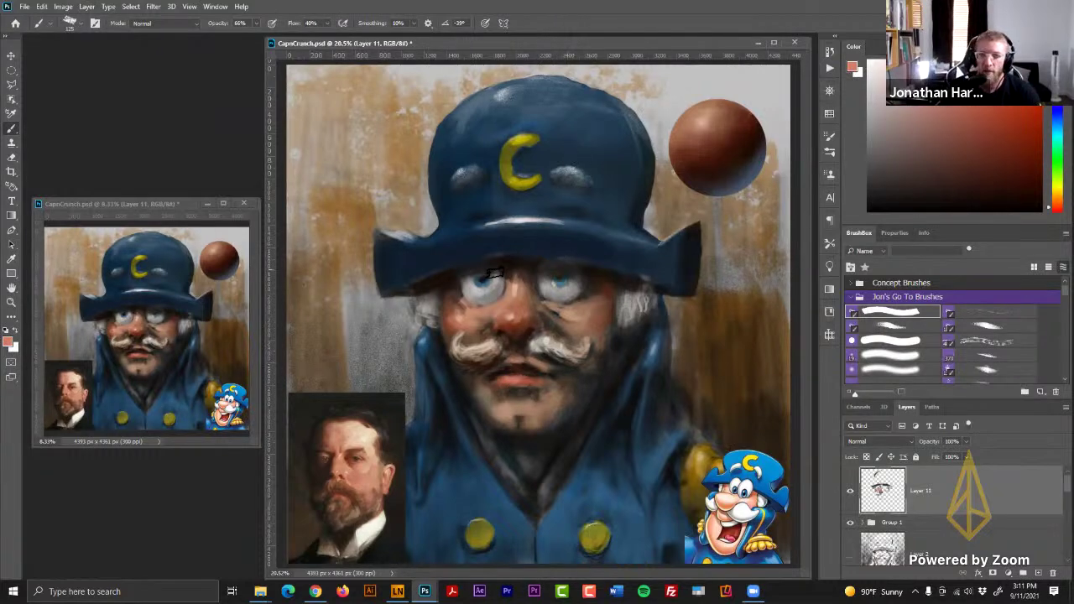
# - Refine the iris, pupil and edge of the viewer's-left eye with muted blue, near-black and grey at 66% opacity
pyautogui.keyDown('alt'); pyautogui.click(510, 279); pyautogui.keyUp('alt')
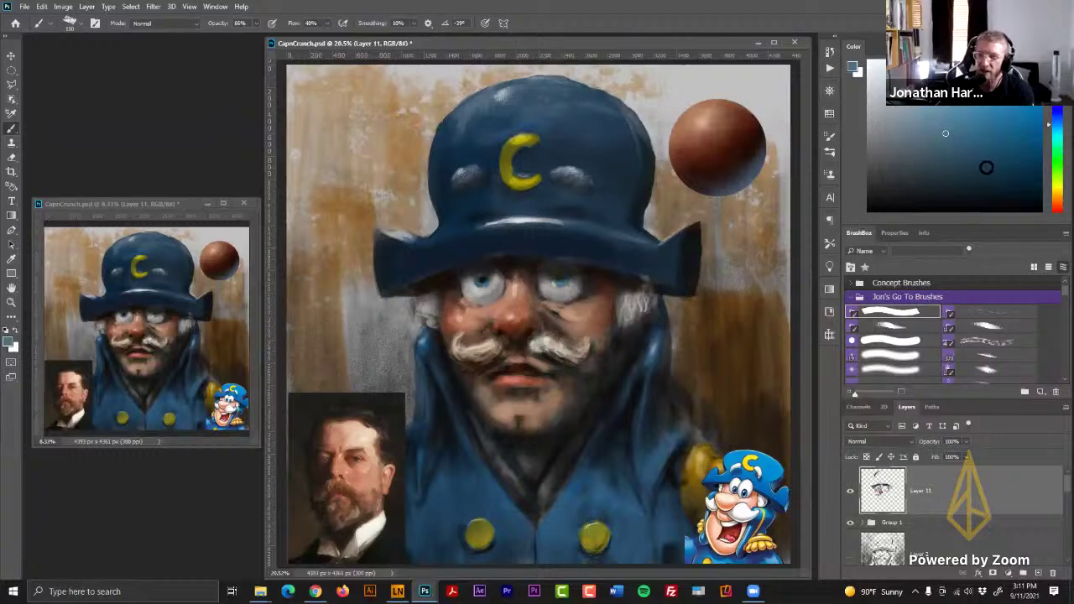
pyautogui.click(1013, 195)
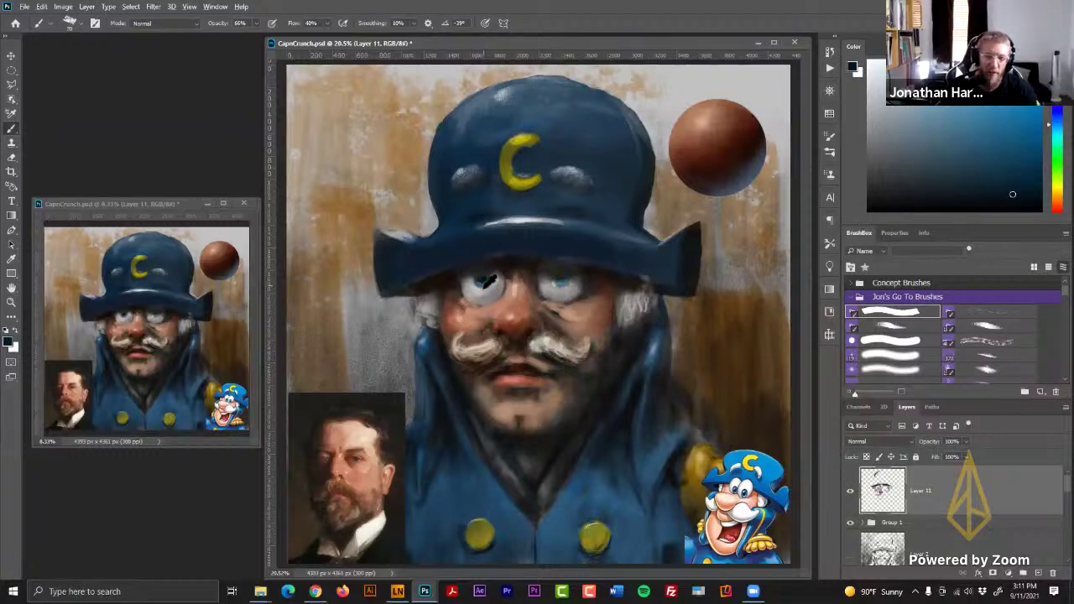
pyautogui.keyDown('alt'); pyautogui.click(484, 281); pyautogui.keyUp('alt')
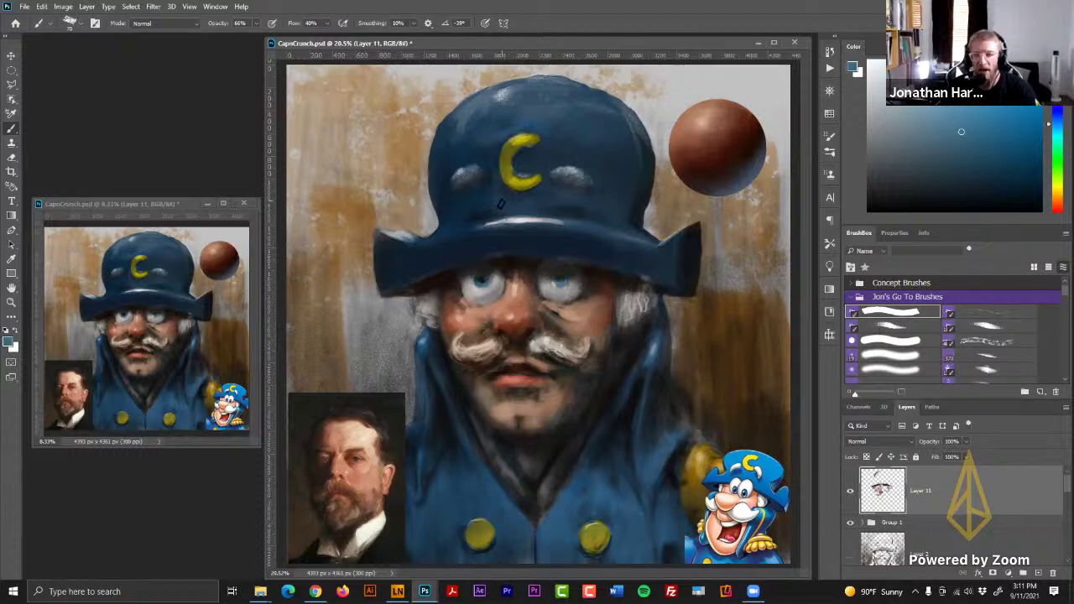
pyautogui.keyDown('alt'); pyautogui.click(479, 275); pyautogui.keyUp('alt')
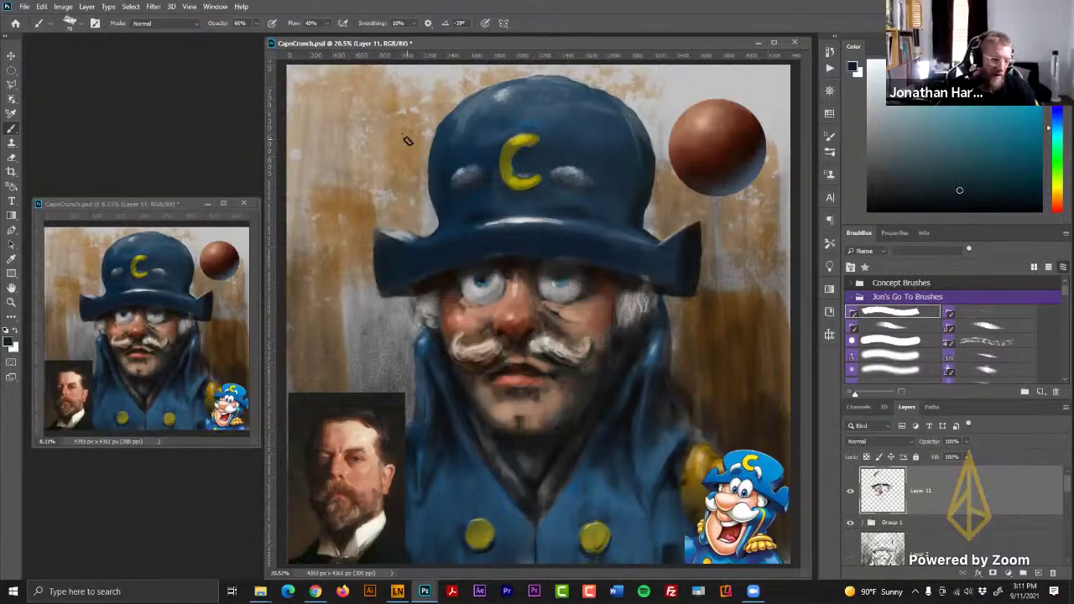
pyautogui.keyDown('alt'); pyautogui.click(453, 278); pyautogui.keyUp('alt')
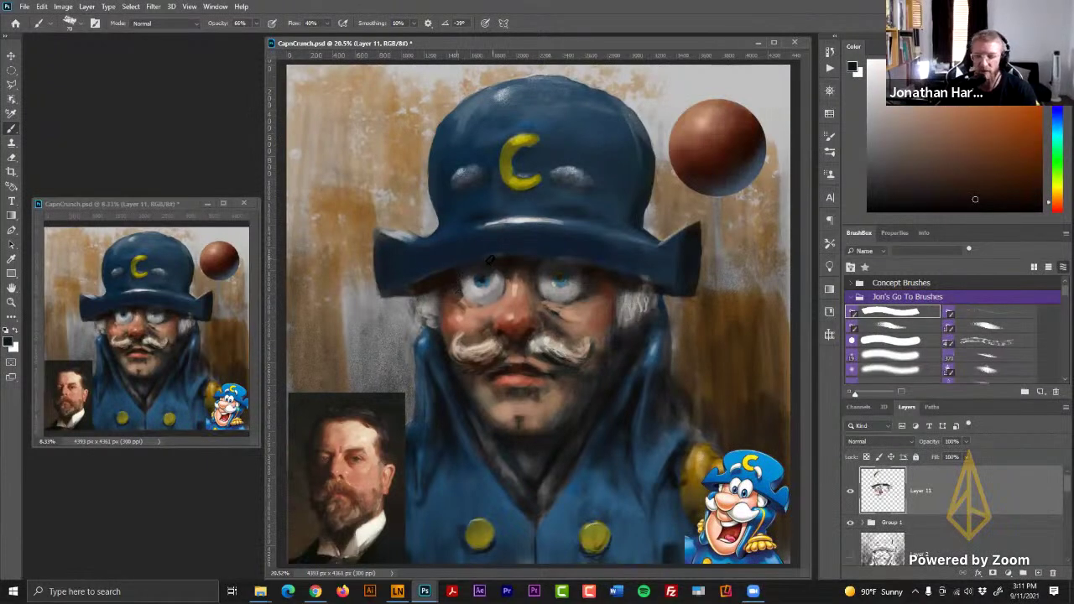
pyautogui.keyDown('alt'); pyautogui.click(464, 283); pyautogui.keyUp('alt')
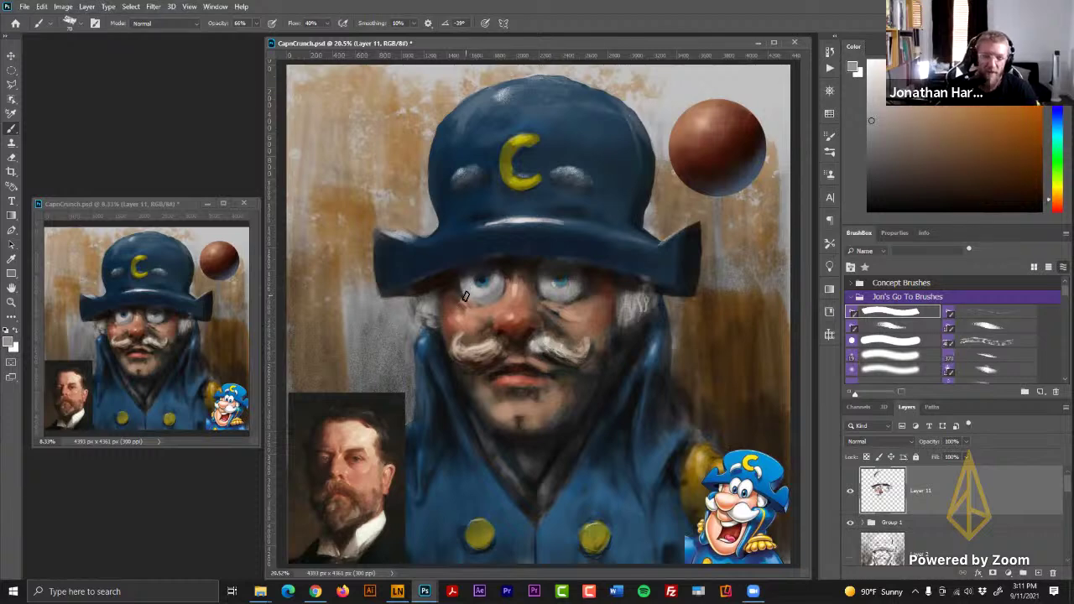
# - Blend the shadow under the hat brim and the eyeball shading with near-black and light grey at 20% opacity
pyautogui.keyDown('alt'); pyautogui.click(463, 267); pyautogui.keyUp('alt')
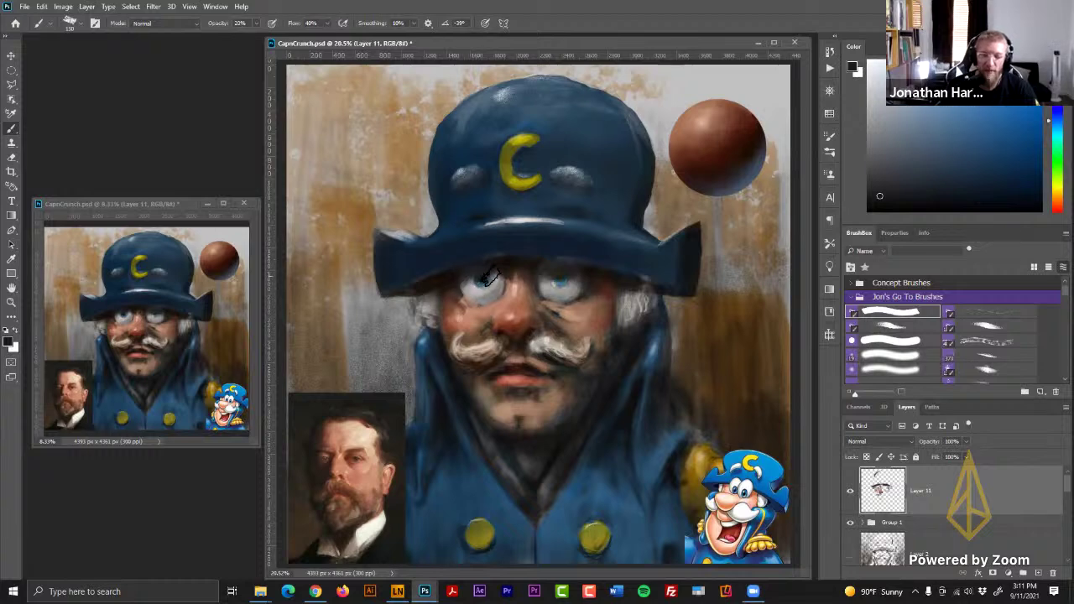
pyautogui.keyDown('alt'); pyautogui.click(506, 263); pyautogui.keyUp('alt')
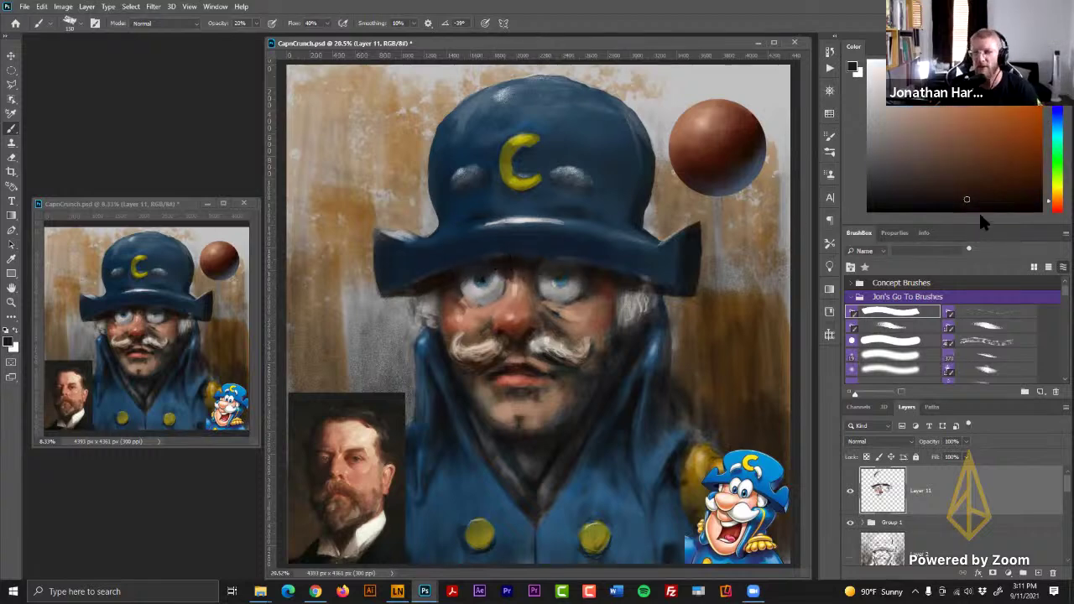
pyautogui.click(994, 204)
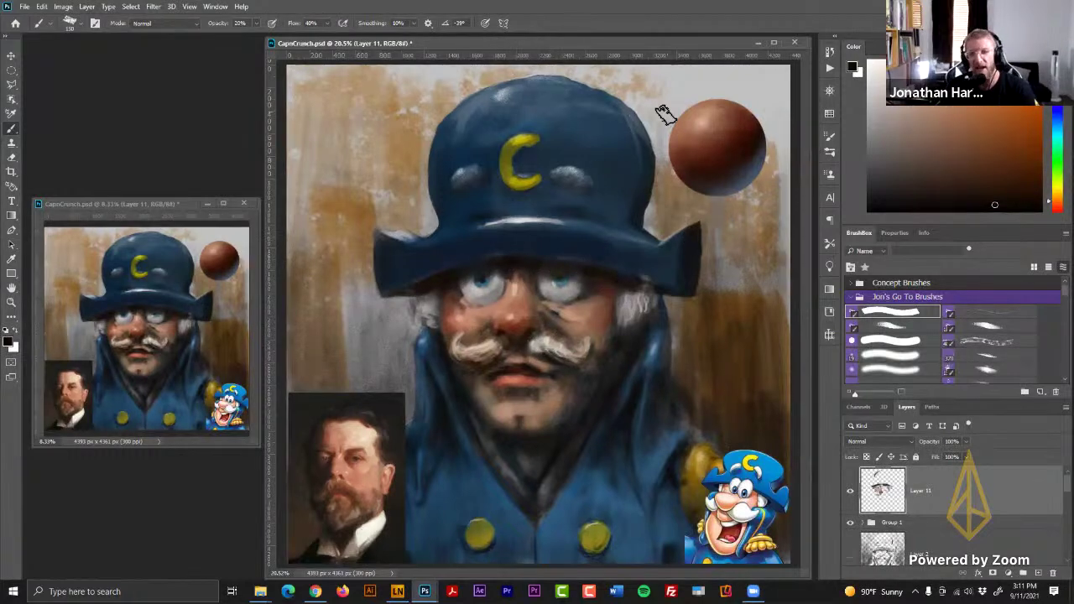
pyautogui.keyDown('alt'); pyautogui.click(483, 294); pyautogui.keyUp('alt')
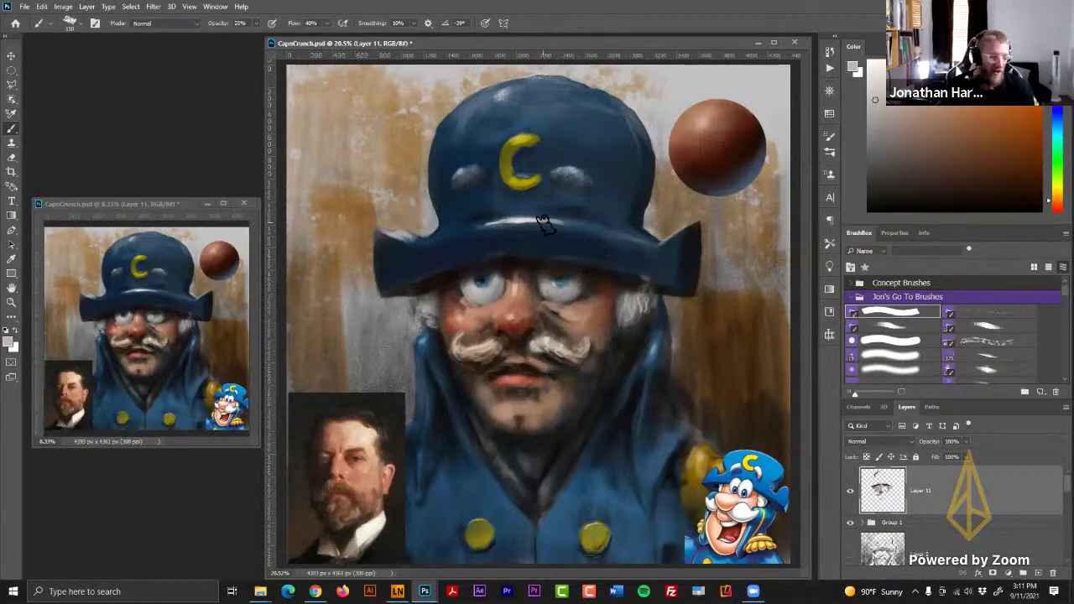
pyautogui.keyDown('alt'); pyautogui.click(526, 295); pyautogui.keyUp('alt')
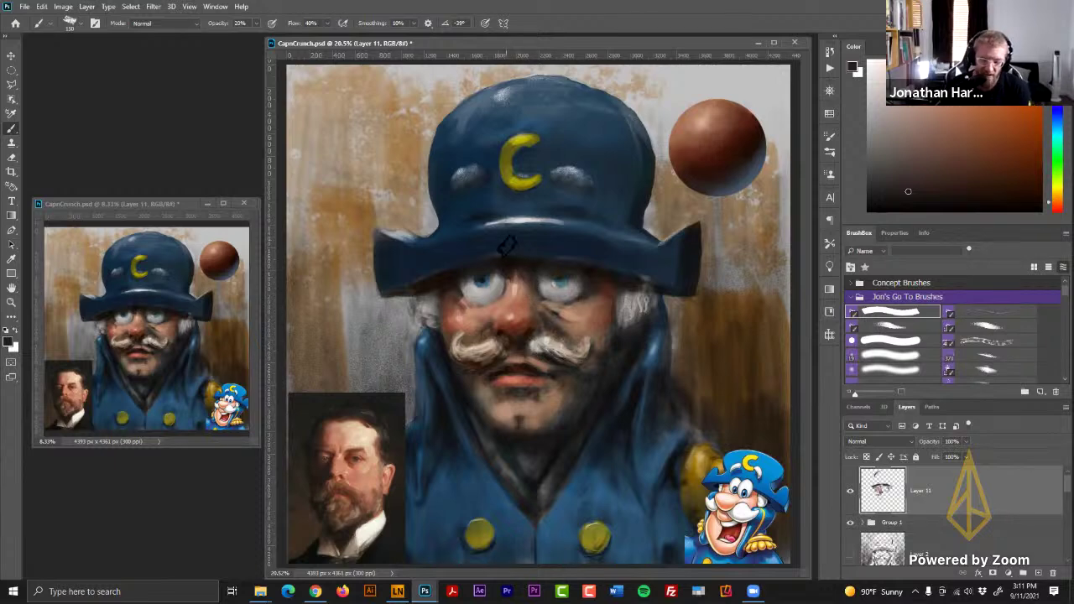
# - Define the lower lid and outer corner of the viewer's-left eye with sampled grey, pink skin and dark brown at 100% opacity
pyautogui.keyDown('alt'); pyautogui.click(463, 296); pyautogui.keyUp('alt')
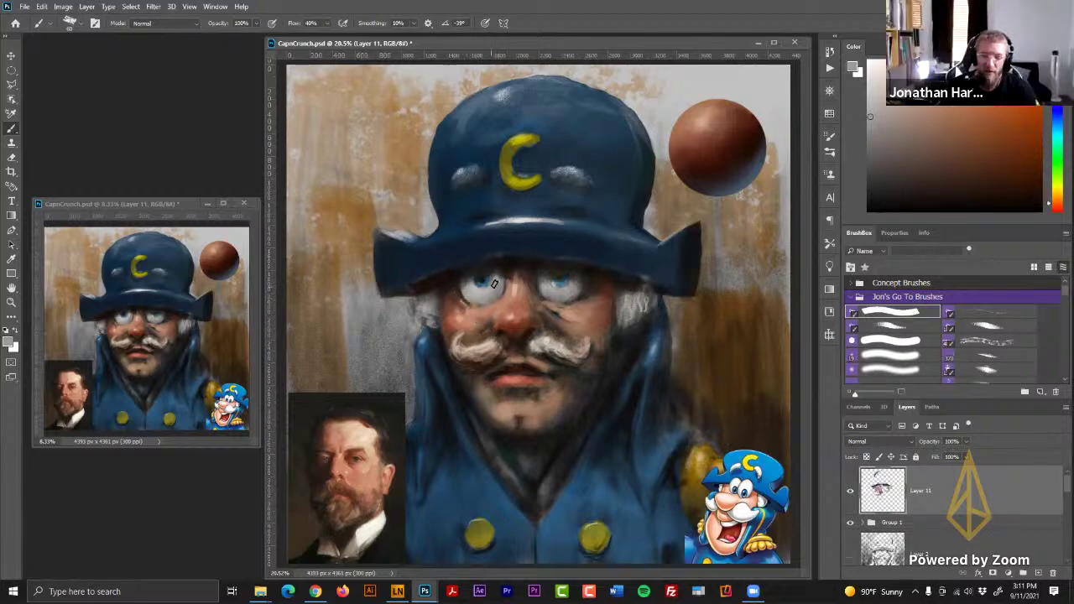
pyautogui.keyDown('alt'); pyautogui.click(460, 302); pyautogui.keyUp('alt')
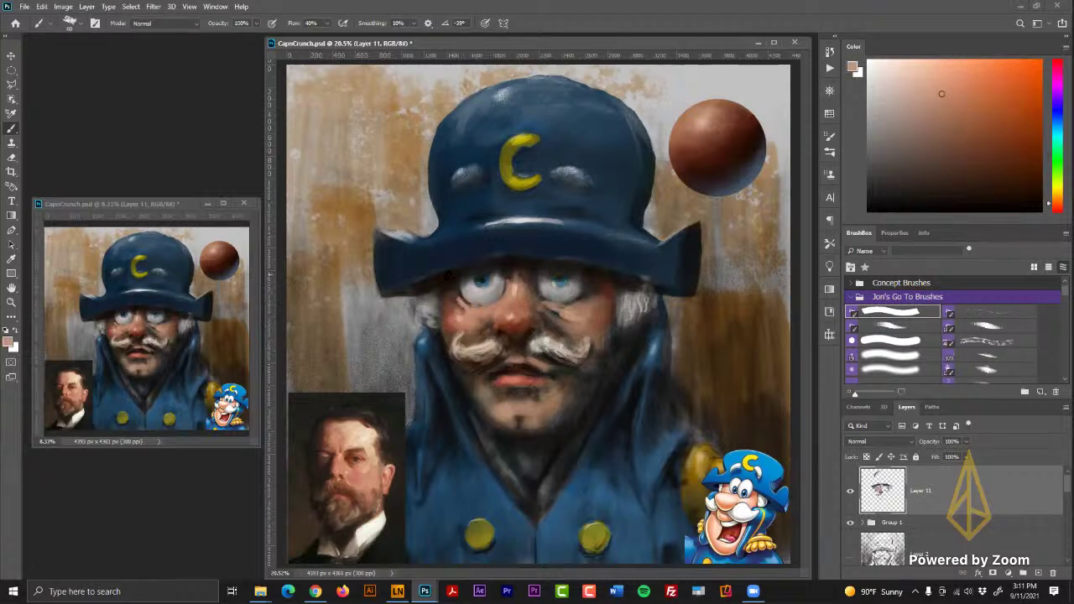
pyautogui.keyDown('alt'); pyautogui.click(457, 293); pyautogui.keyUp('alt')
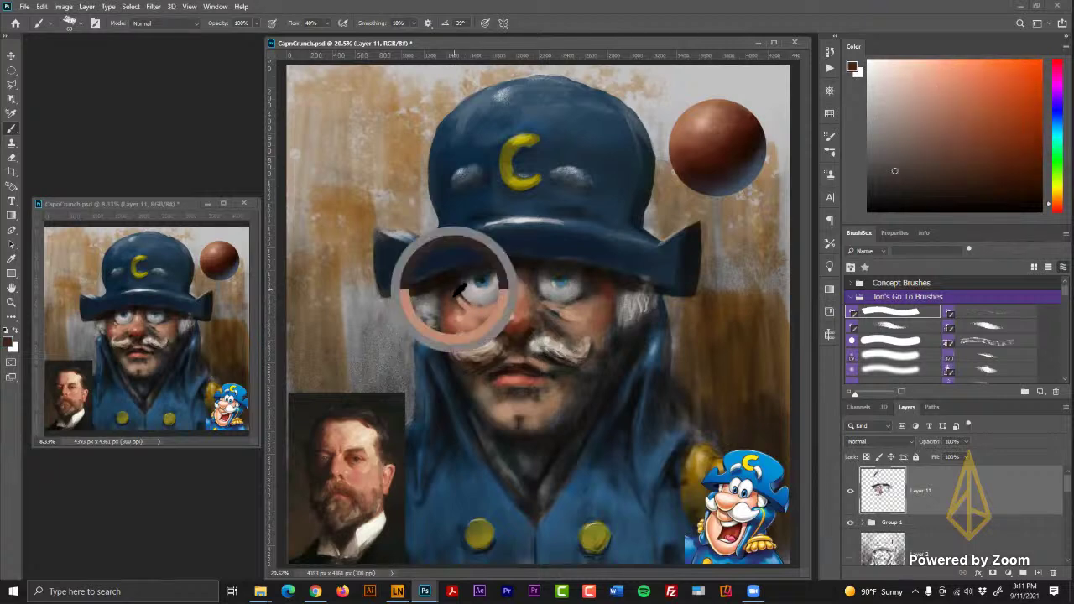
pyautogui.keyDown('alt'); pyautogui.click(460, 299); pyautogui.keyUp('alt')
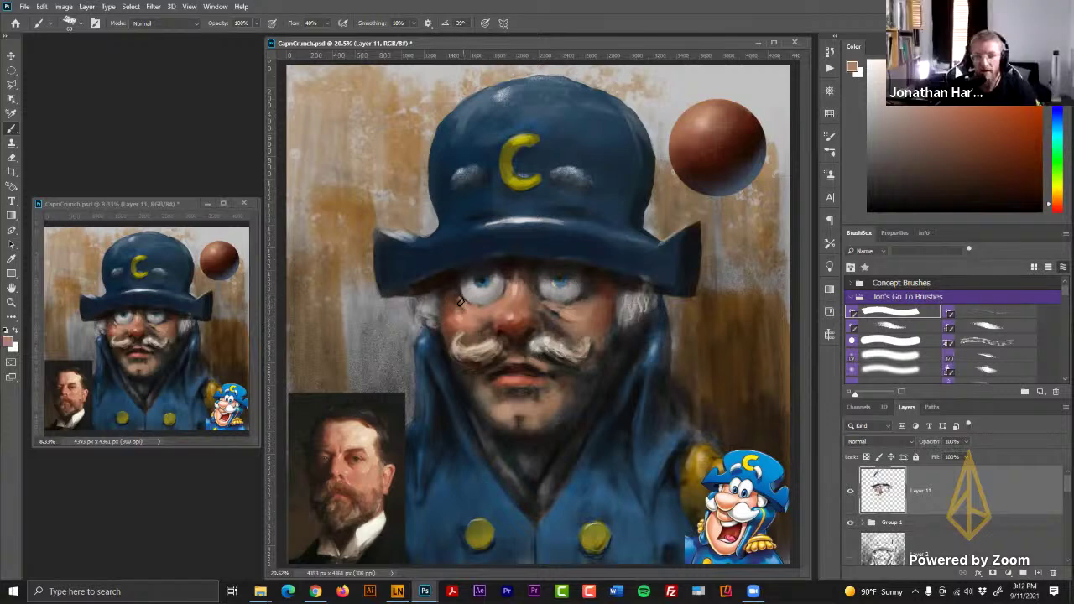
pyautogui.keyDown('alt'); pyautogui.click(458, 294); pyautogui.keyUp('alt')
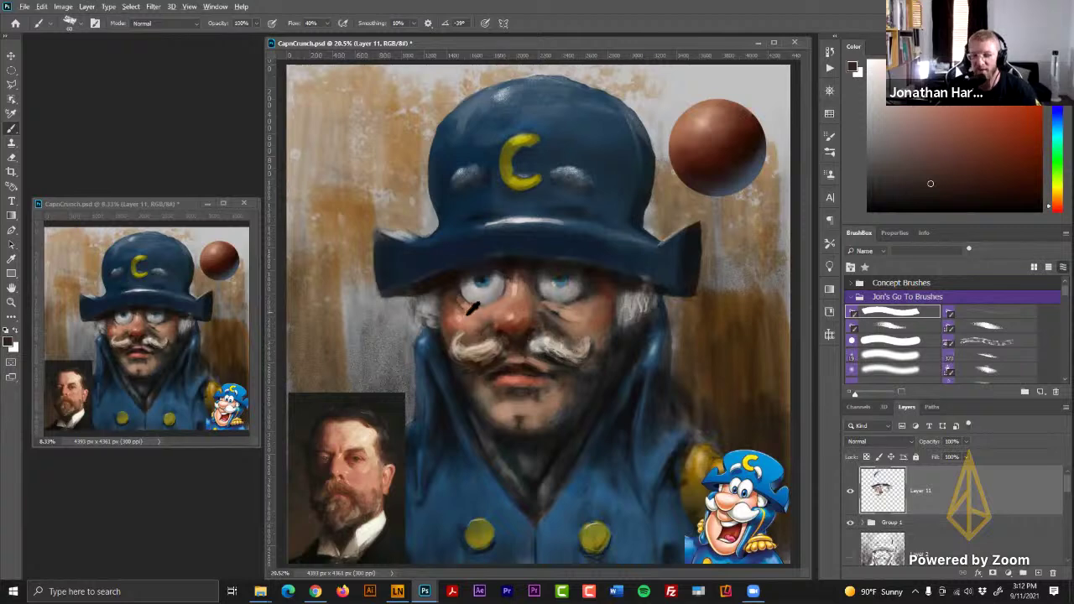
pyautogui.keyDown('alt'); pyautogui.click(463, 311); pyautogui.keyUp('alt')
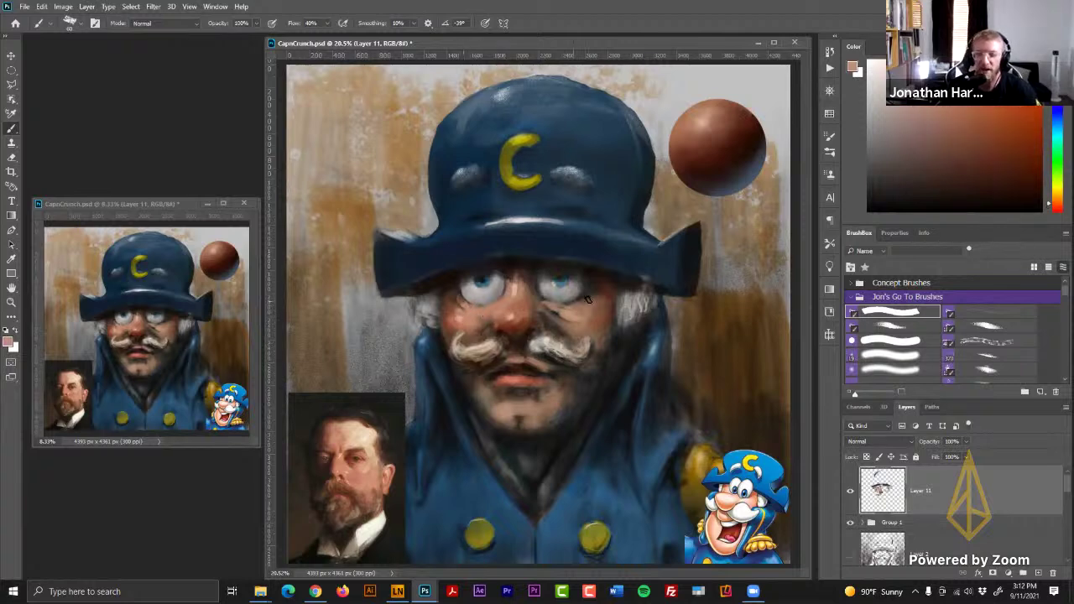
pyautogui.keyDown('alt'); pyautogui.click(486, 311); pyautogui.keyUp('alt')
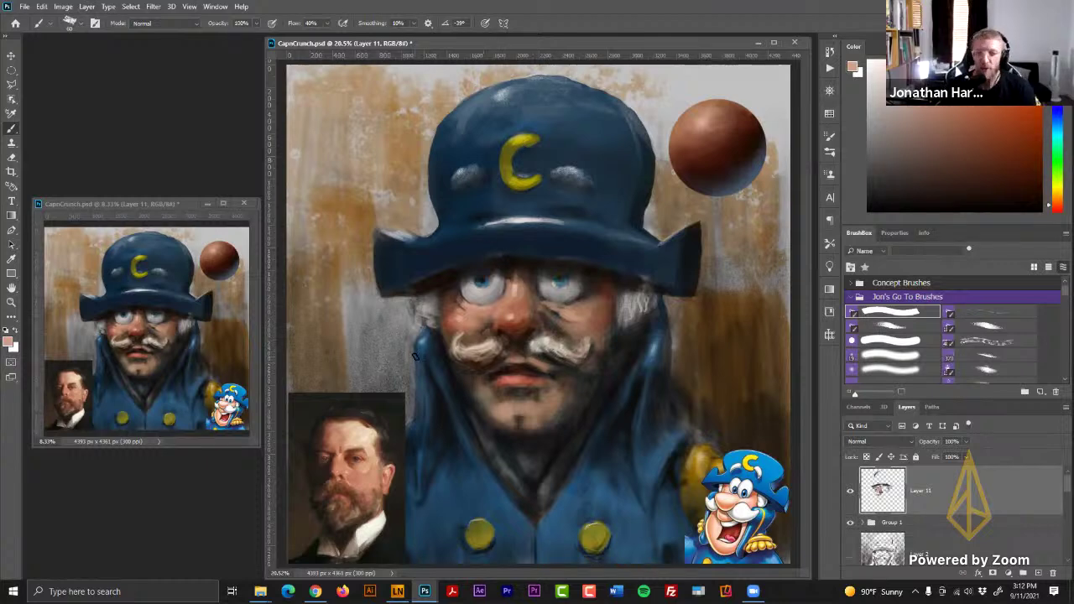
# - Darken the brow area beneath the brim with near-black and paint the viewer's-right lower eyelid with sampled pink skin tones
pyautogui.keyDown('alt'); pyautogui.click(512, 262); pyautogui.keyUp('alt')
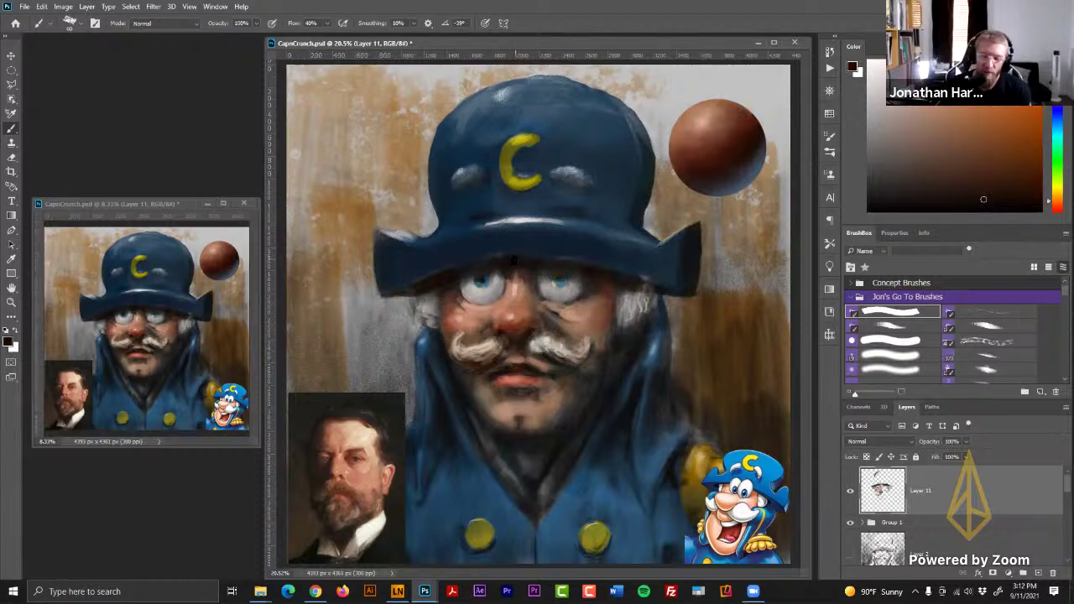
pyautogui.keyDown('alt'); pyautogui.click(507, 264); pyautogui.keyUp('alt')
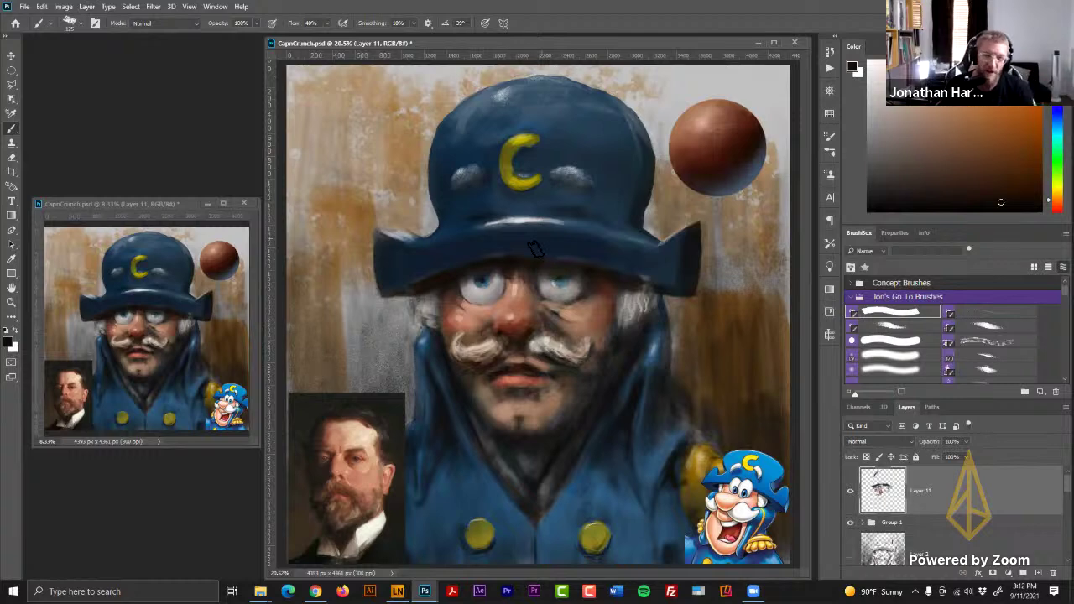
pyautogui.keyDown('alt'); pyautogui.click(470, 309); pyautogui.keyUp('alt')
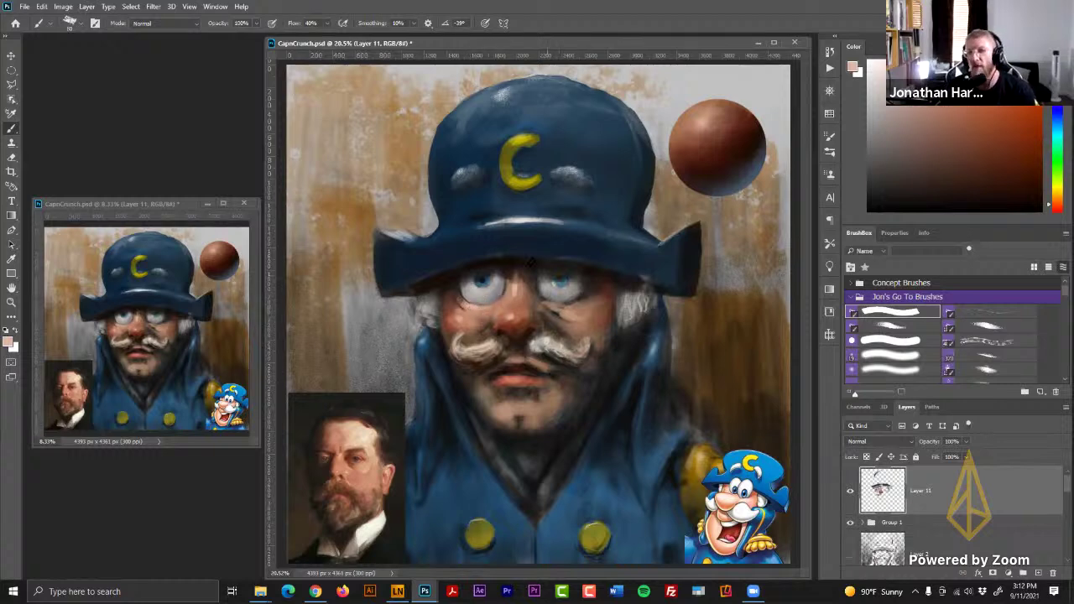
pyautogui.keyDown('alt'); pyautogui.click(490, 312); pyautogui.keyUp('alt')
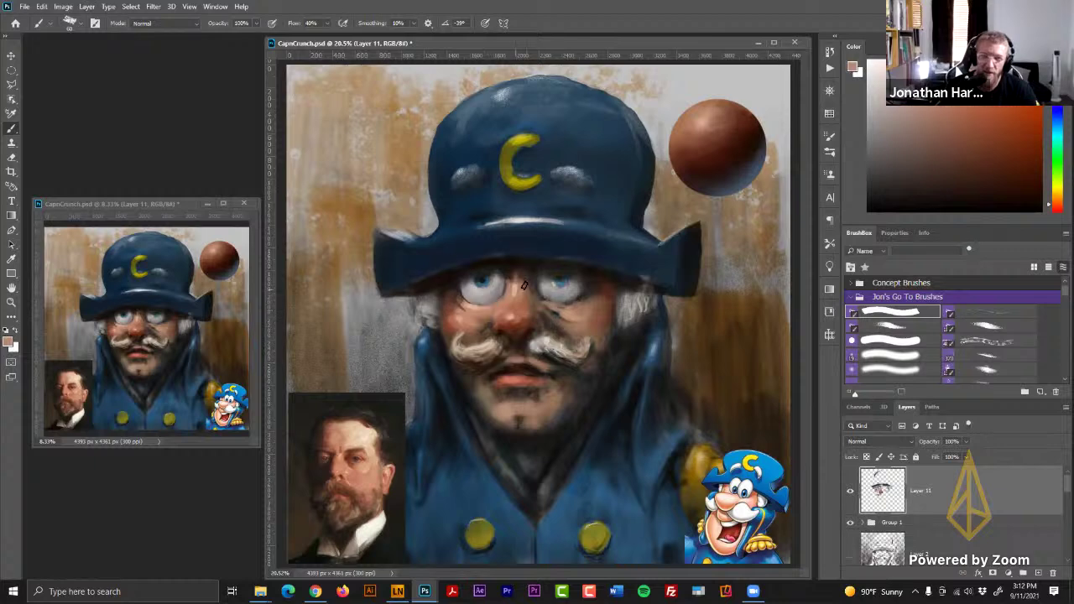
pyautogui.moveTo(555, 306); pyautogui.dragTo(592, 298)
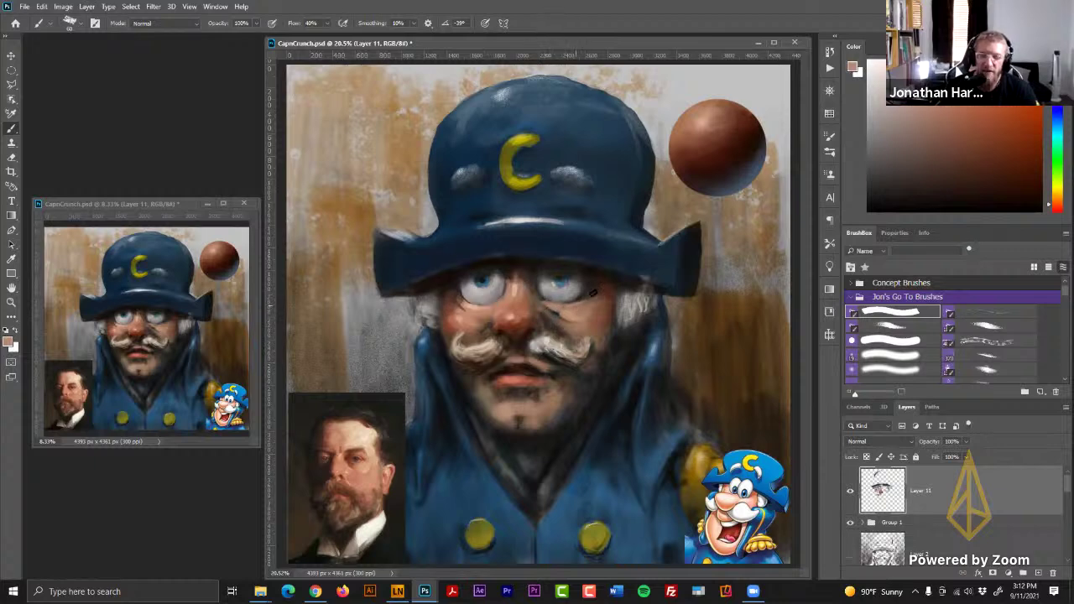
# - Shade the side of the nose beside the viewer's-right eye with reddish and dark browns at 20% opacity
pyautogui.press('2')
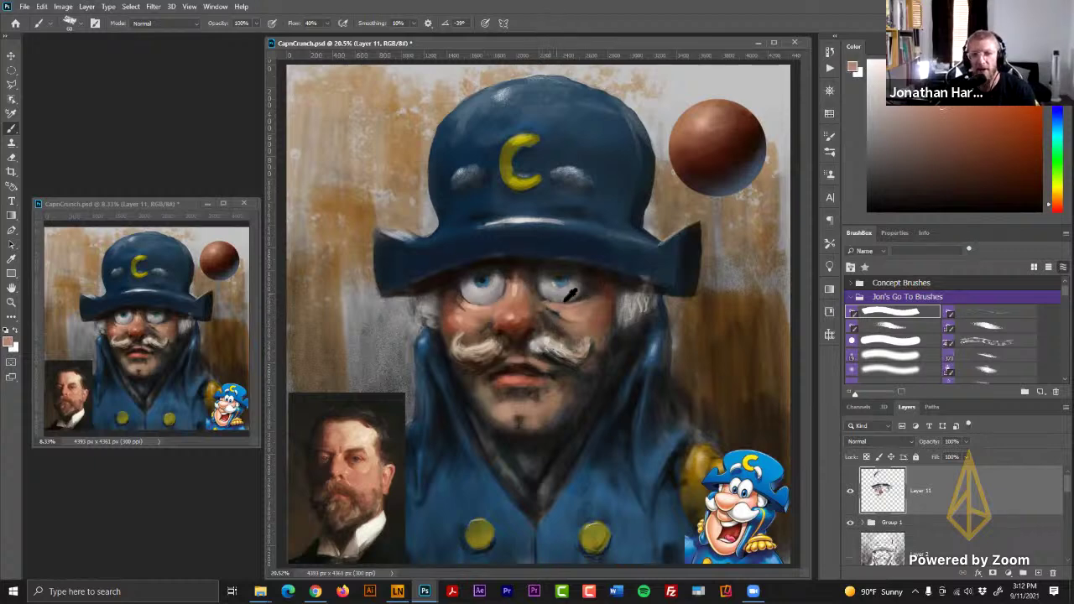
pyautogui.click(946, 119)
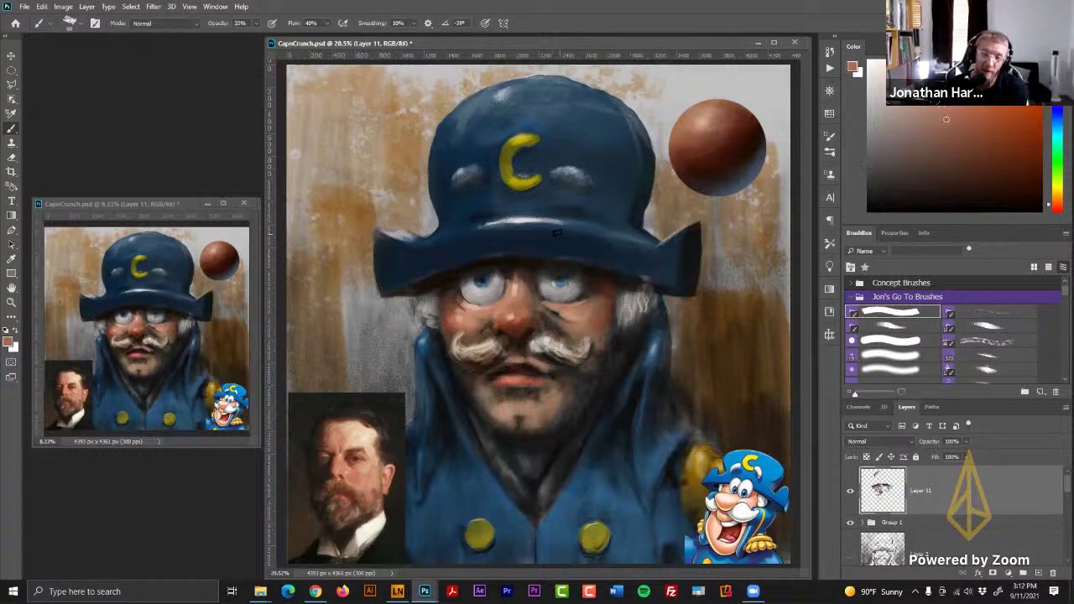
pyautogui.keyDown('alt'); pyautogui.click(537, 284); pyautogui.keyUp('alt')
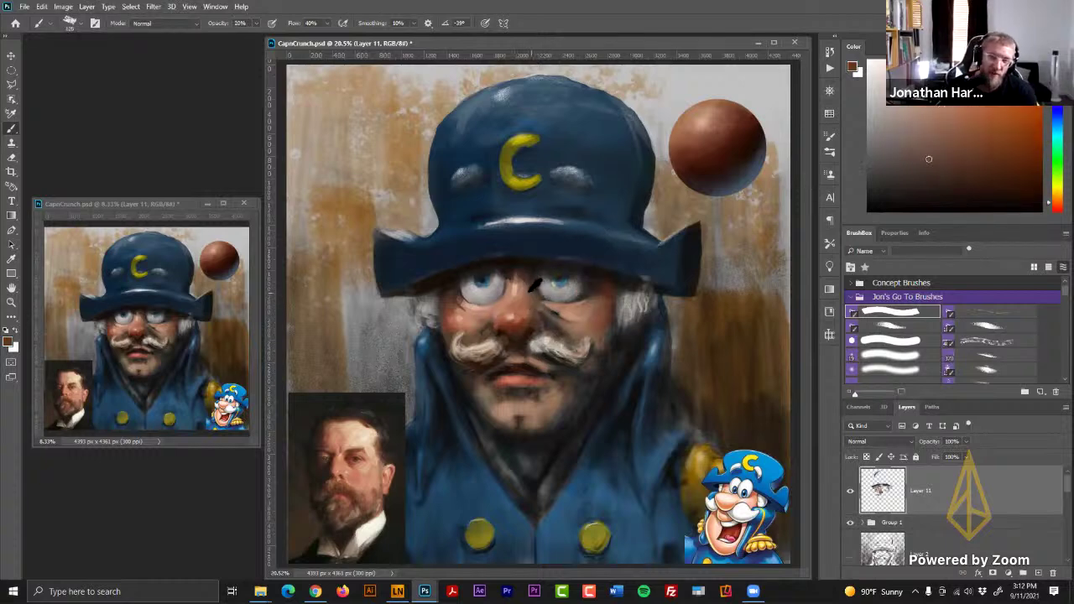
pyautogui.keyDown('alt'); pyautogui.click(534, 285); pyautogui.keyUp('alt')
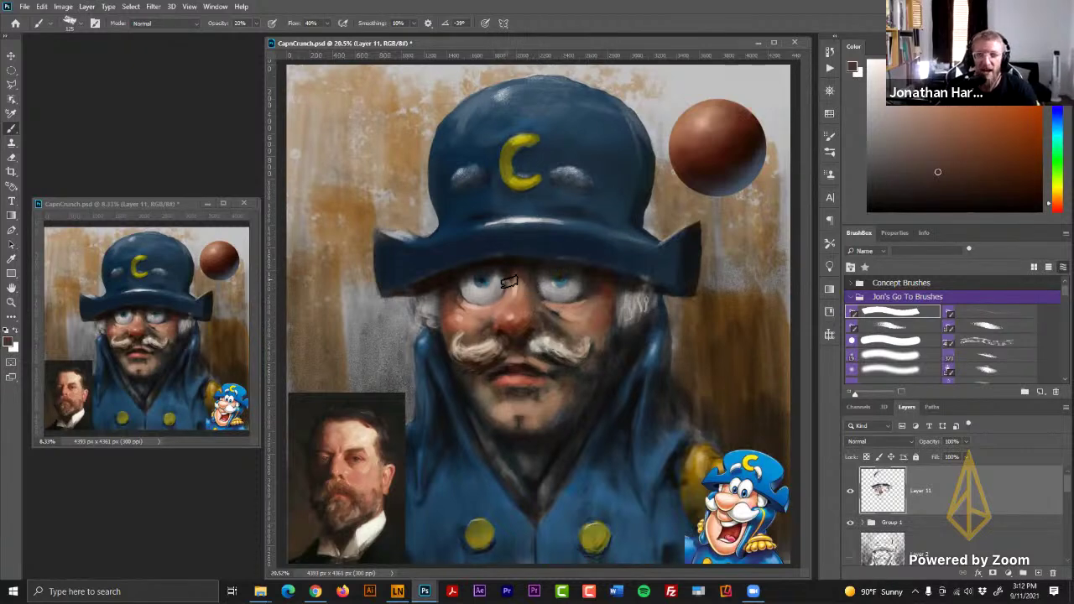
# - Model the bridge of the nose with sampled pink skin tones and near-black at 20% opacity
pyautogui.keyDown('alt'); pyautogui.click(524, 294); pyautogui.keyUp('alt')
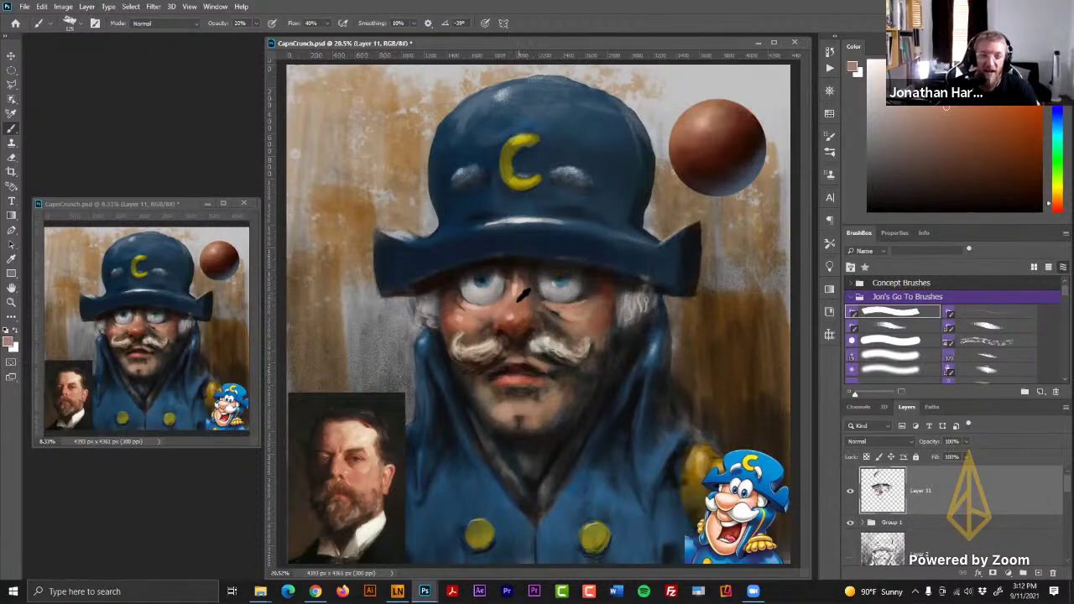
pyautogui.keyDown('alt'); pyautogui.click(519, 297); pyautogui.keyUp('alt')
pyautogui.moveTo(515, 284); pyautogui.dragTo(507, 295)
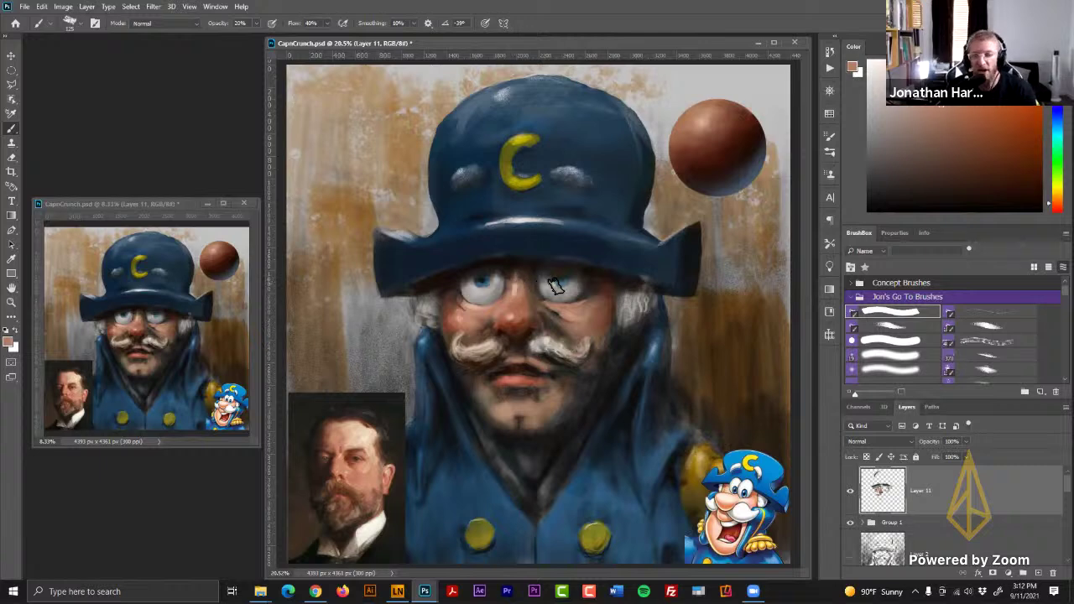
pyautogui.keyDown('alt'); pyautogui.click(510, 276); pyautogui.keyUp('alt')
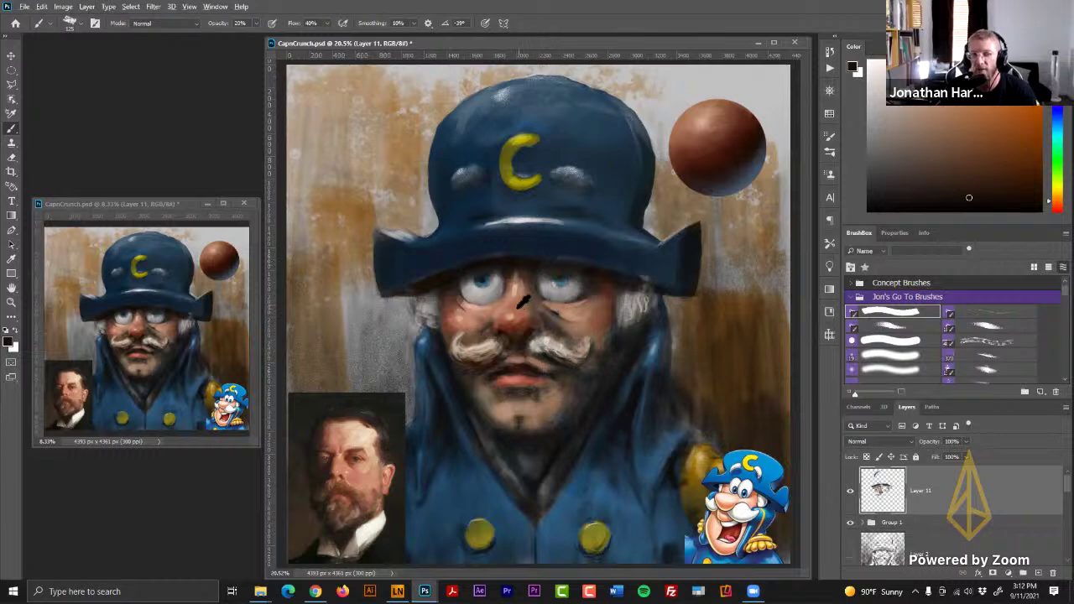
pyautogui.keyDown('alt'); pyautogui.click(518, 303); pyautogui.keyUp('alt')
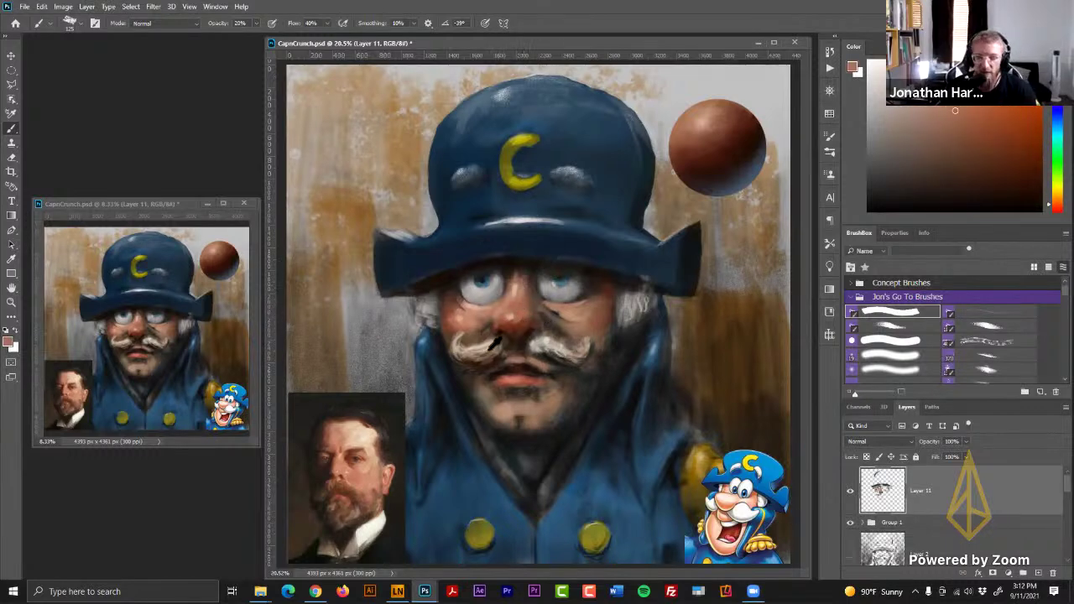
# - Brighten the moustache with pale beige at 100% opacity and rework the surrounding cheek with sampled mauve and dark reddish brown
pyautogui.keyDown('alt'); pyautogui.click(785, 185); pyautogui.keyUp('alt')
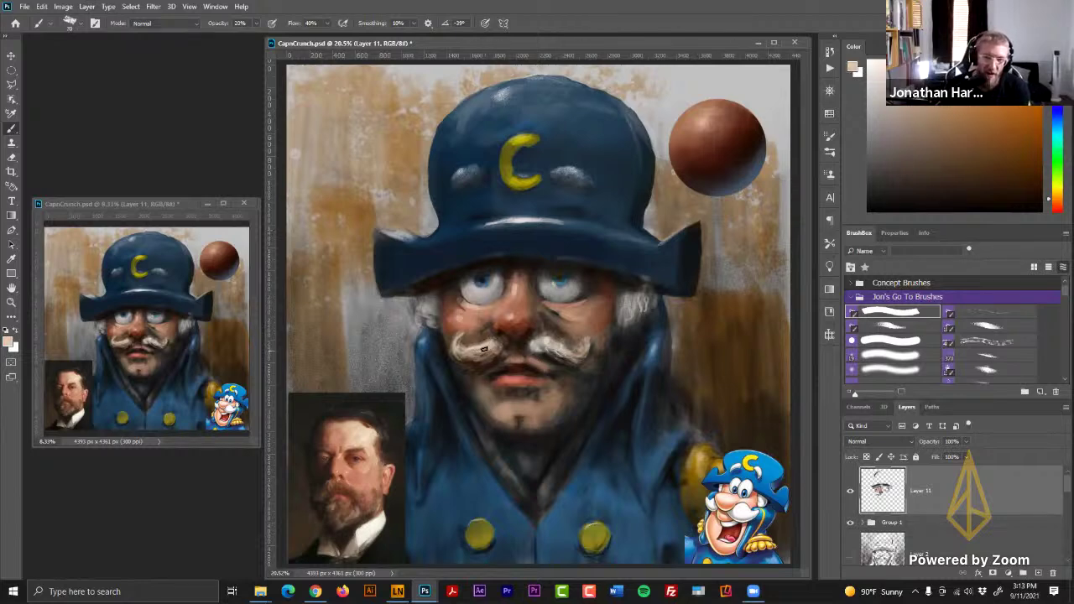
pyautogui.press('0')
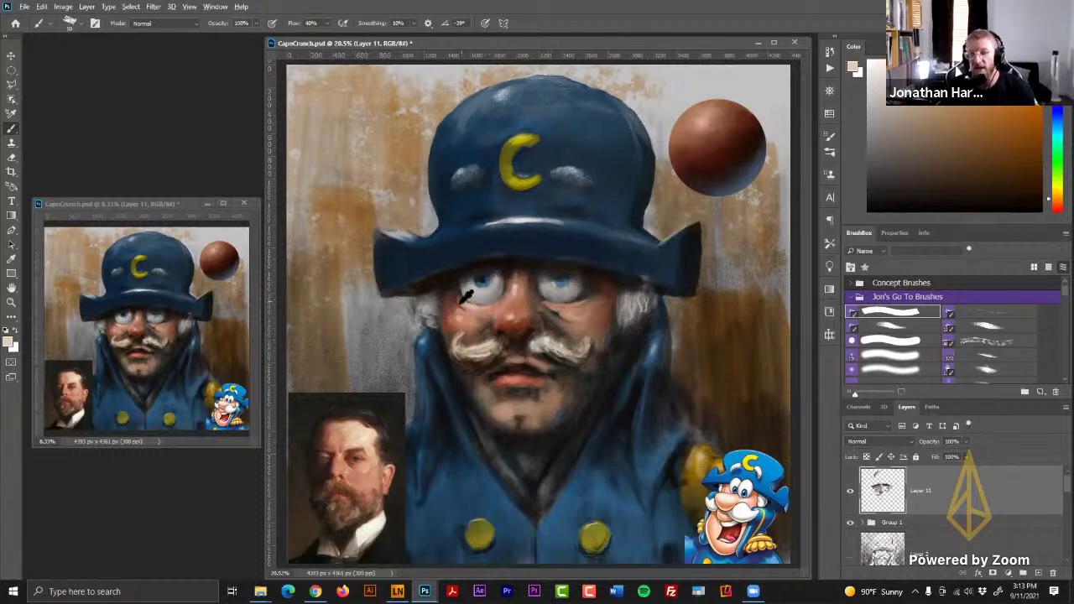
pyautogui.keyDown('alt'); pyautogui.click(488, 337); pyautogui.keyUp('alt')
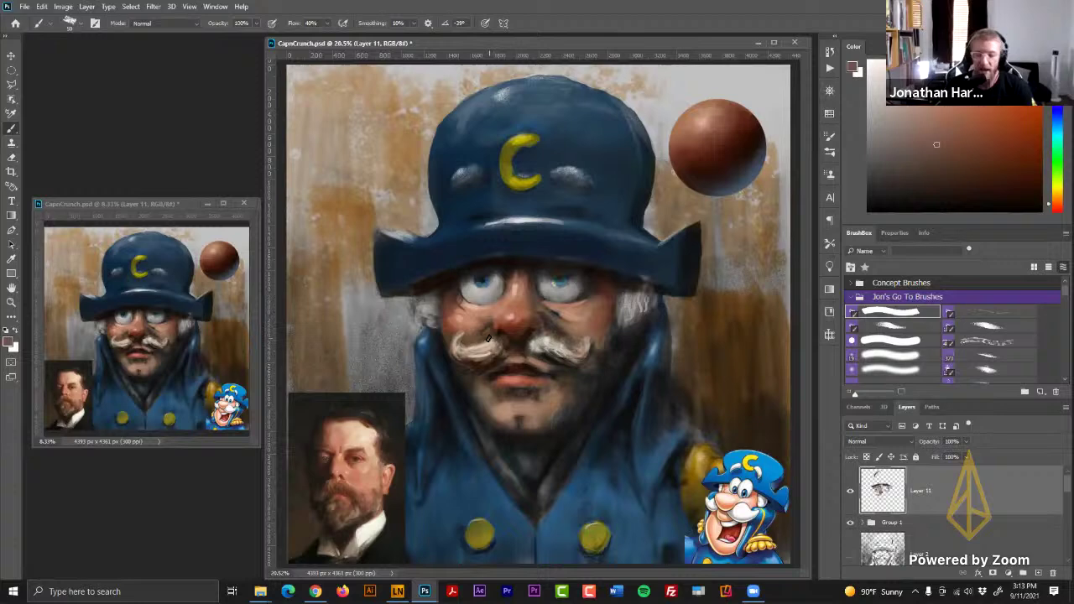
pyautogui.keyDown('alt'); pyautogui.click(456, 292); pyautogui.keyUp('alt')
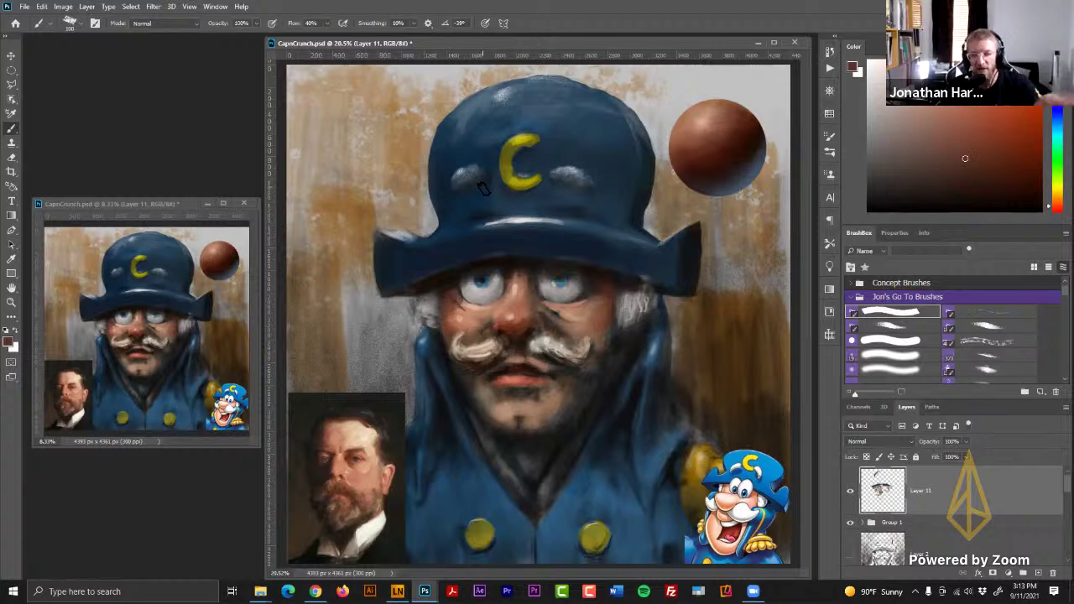
# - Darken the outer corner of the viewer's-left eye with sampled reddish brown and near-black at 100% opacity
pyautogui.keyDown('alt'); pyautogui.click(453, 293); pyautogui.keyUp('alt')
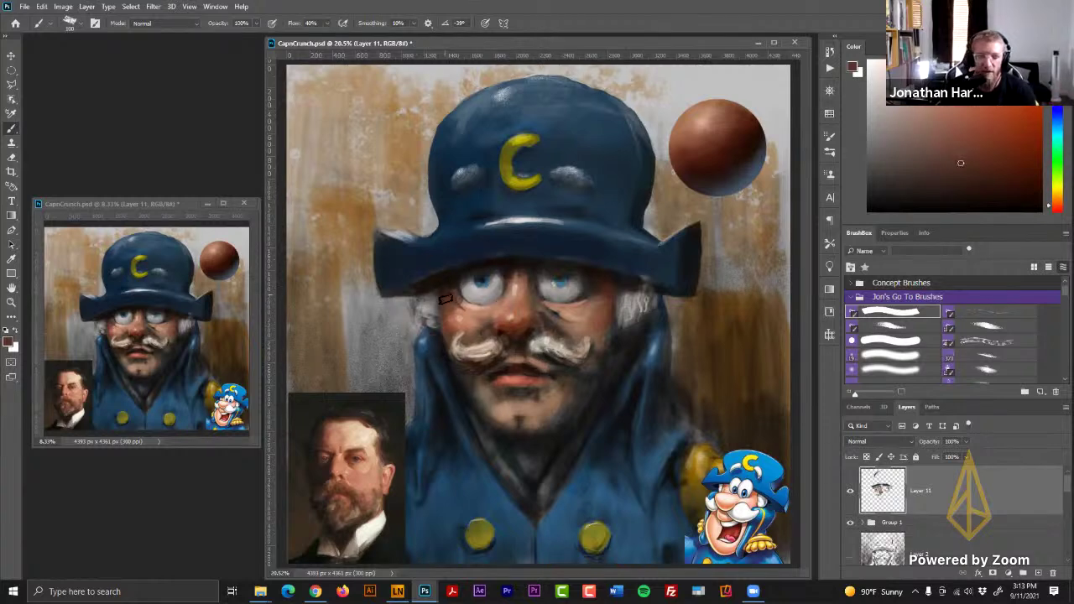
pyautogui.keyDown('alt'); pyautogui.click(613, 288); pyautogui.keyUp('alt')
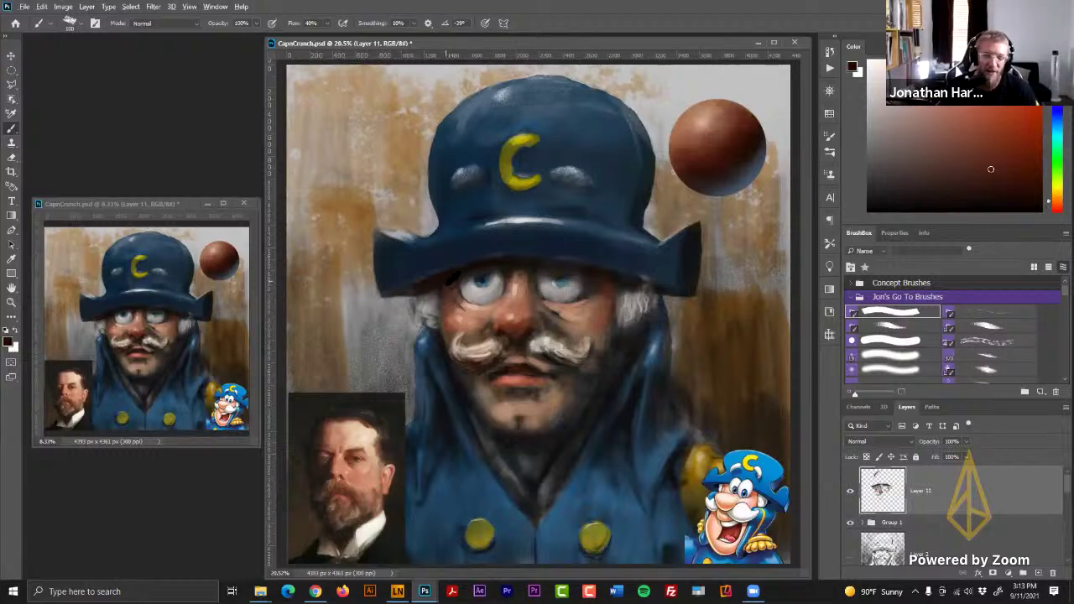
pyautogui.keyDown('alt'); pyautogui.click(450, 291); pyautogui.keyUp('alt')
pyautogui.keyDown('alt'); pyautogui.click(450, 284); pyautogui.keyUp('alt')
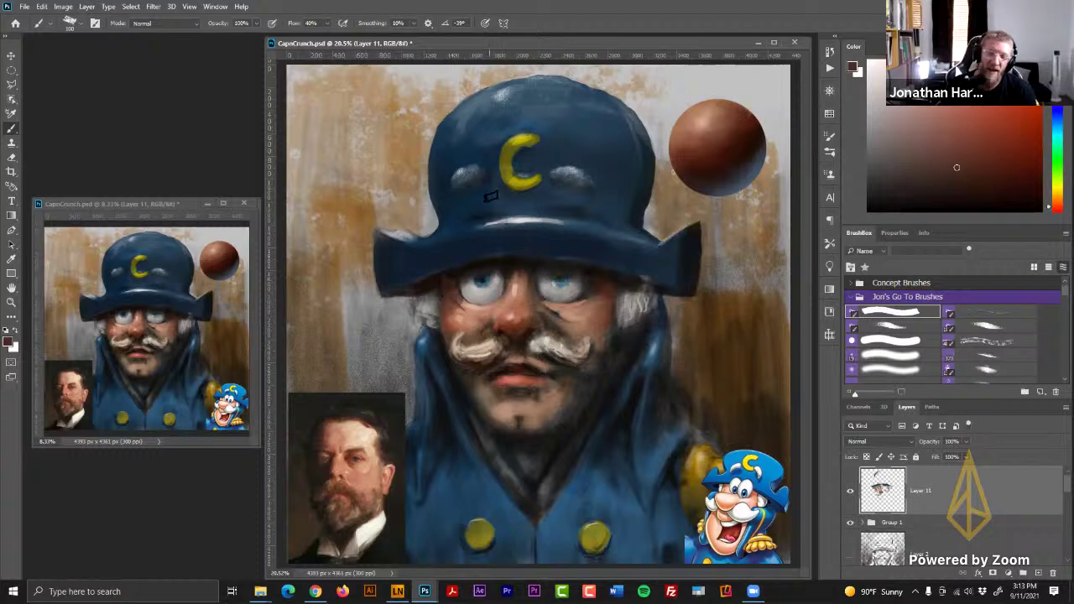
# - Rework the skin below the viewer's-right eye with sampled pink tones at 20% opacity and shade its outer corner with dark browns at 70%
pyautogui.press('2')
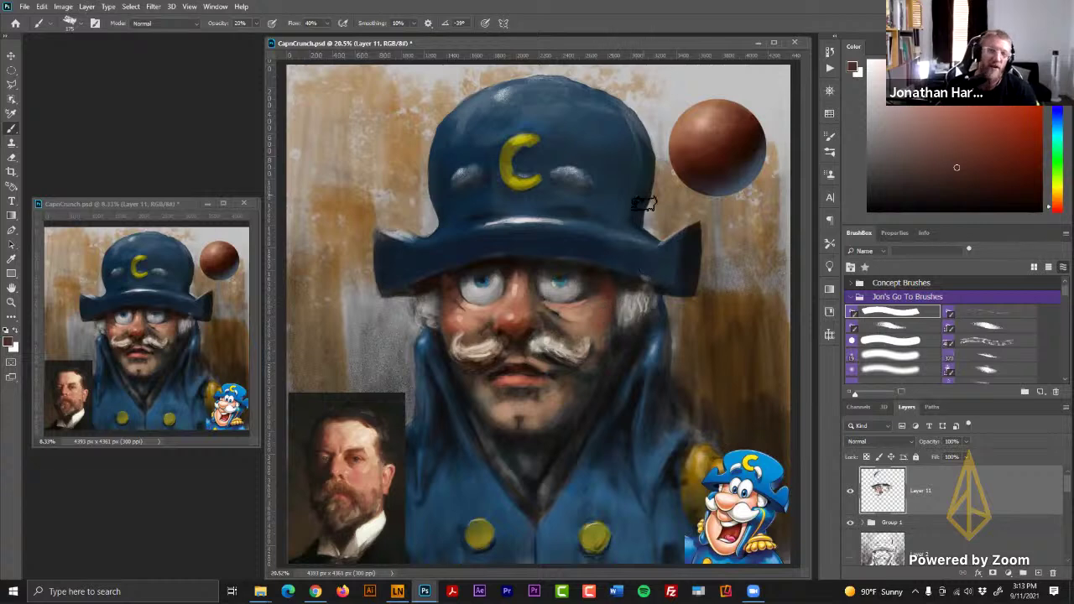
pyautogui.keyDown('alt'); pyautogui.click(595, 310); pyautogui.keyUp('alt')
pyautogui.keyDown('alt'); pyautogui.click(568, 314); pyautogui.keyUp('alt')
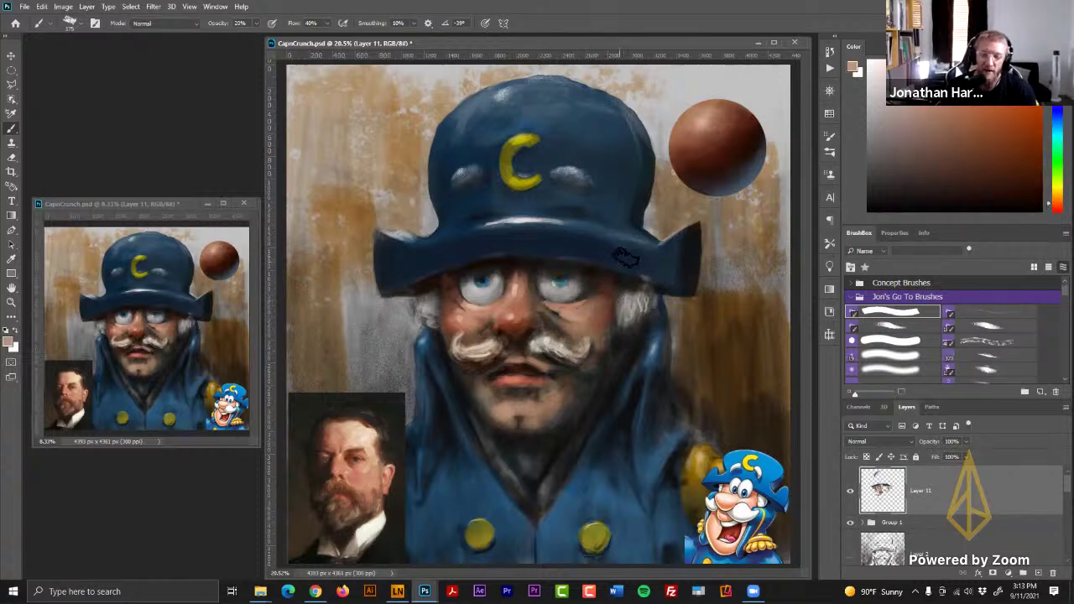
pyautogui.press('7')
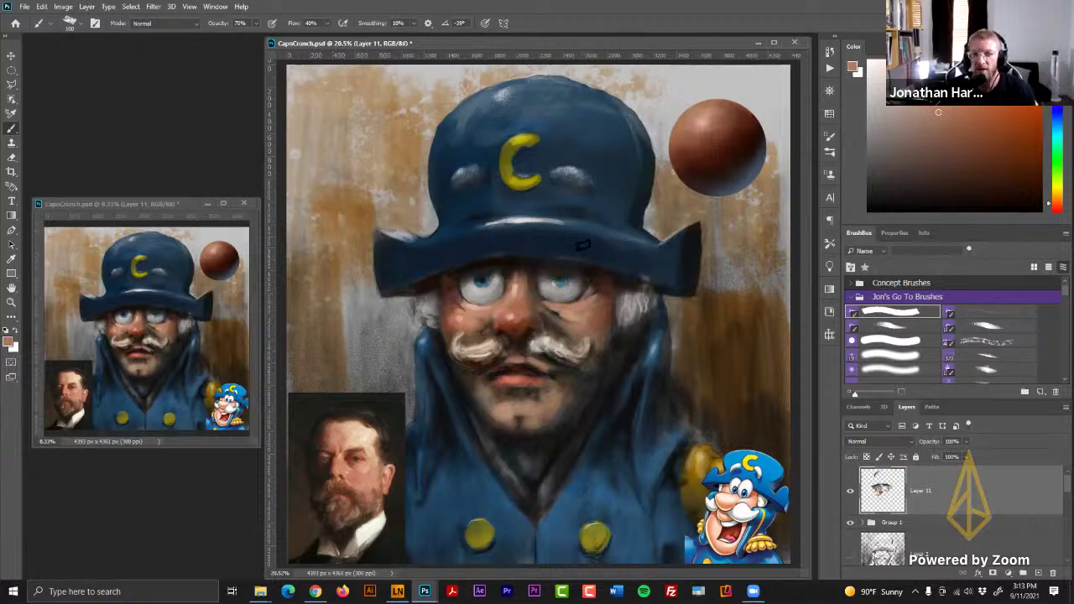
pyautogui.keyDown('alt'); pyautogui.click(592, 288); pyautogui.keyUp('alt')
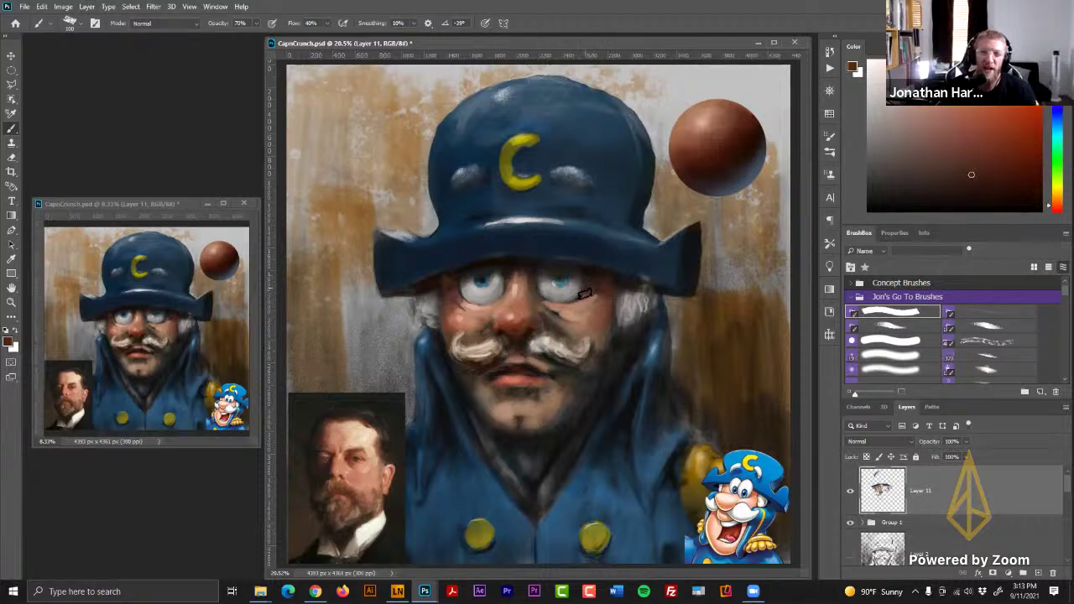
pyautogui.keyDown('alt'); pyautogui.click(588, 288); pyautogui.keyUp('alt')
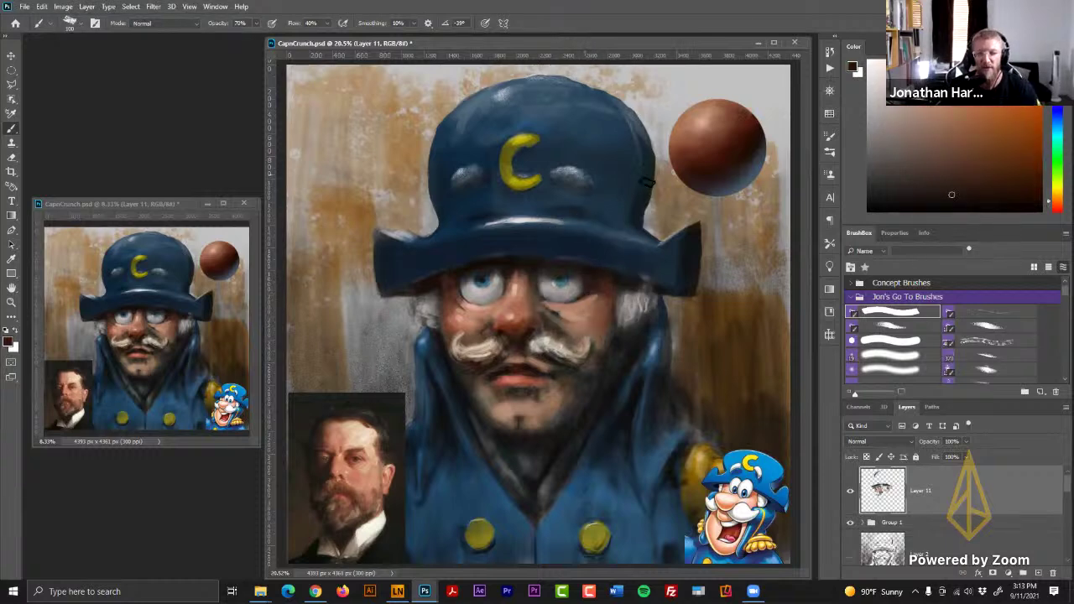
# - Model the viewer's-left lower eyelid with sampled pale pinks, salmon and dark brown at 70% opacity
pyautogui.keyDown('alt'); pyautogui.click(499, 292); pyautogui.keyUp('alt')
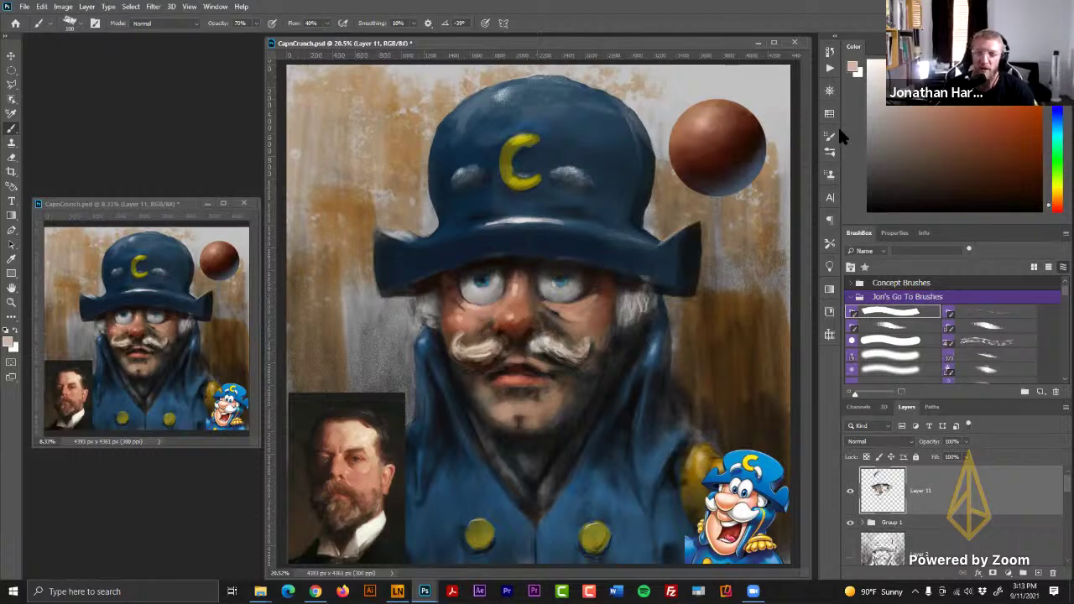
pyautogui.keyDown('alt'); pyautogui.click(482, 310); pyautogui.keyUp('alt')
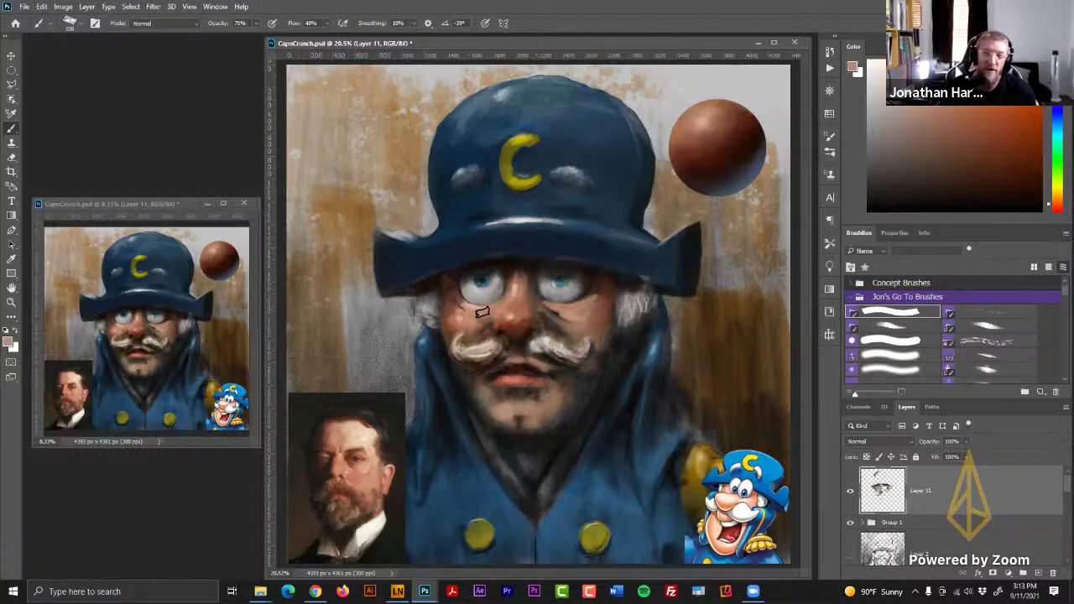
pyautogui.keyDown('alt'); pyautogui.click(601, 285); pyautogui.keyUp('alt')
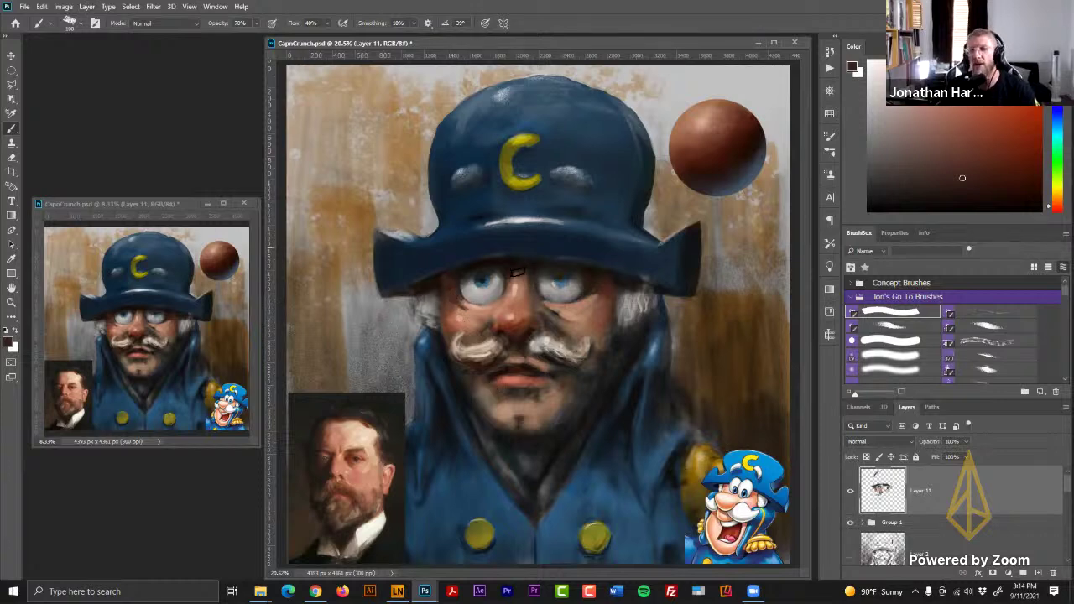
pyautogui.keyDown('alt'); pyautogui.click(464, 309); pyautogui.keyUp('alt')
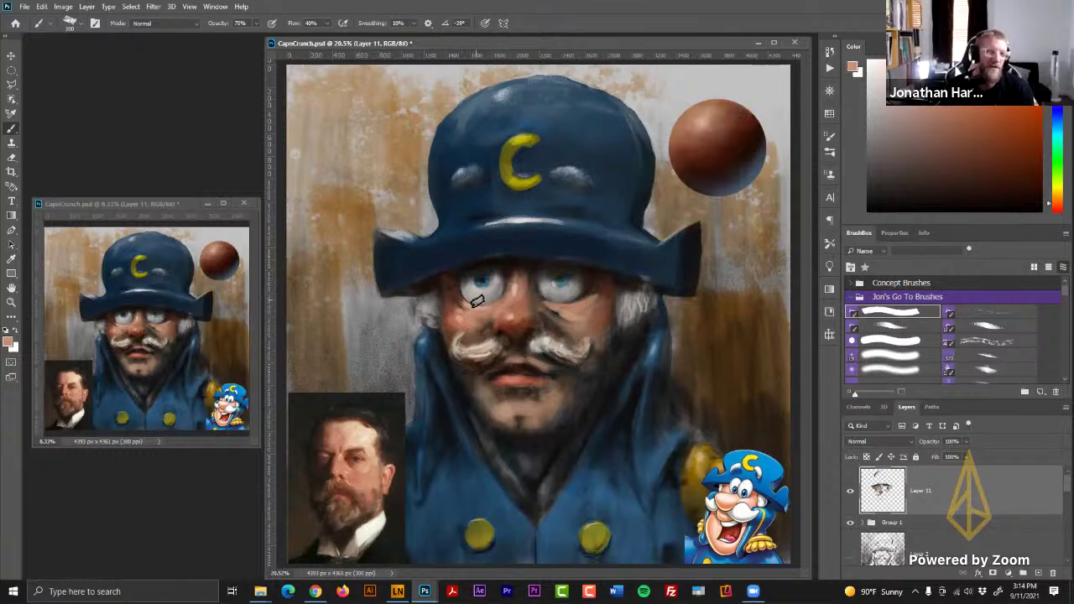
# - Shade the viewer's-left eyeball with sampled greys at 70% opacity and lighten it with near-white at 20%
pyautogui.keyDown('alt'); pyautogui.click(476, 297); pyautogui.keyUp('alt')
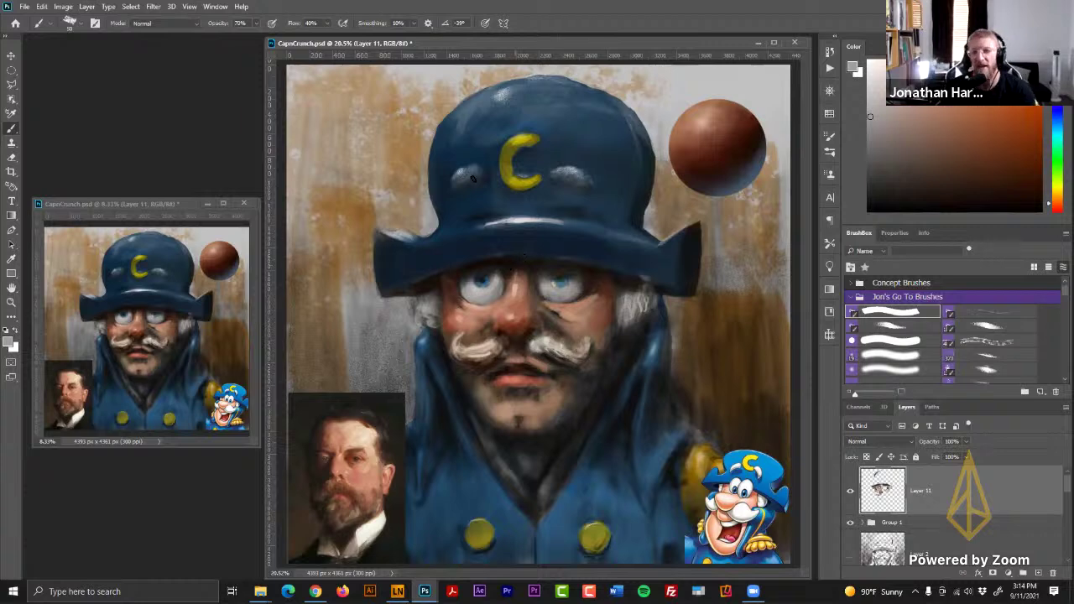
pyautogui.keyDown('alt'); pyautogui.click(465, 293); pyautogui.keyUp('alt')
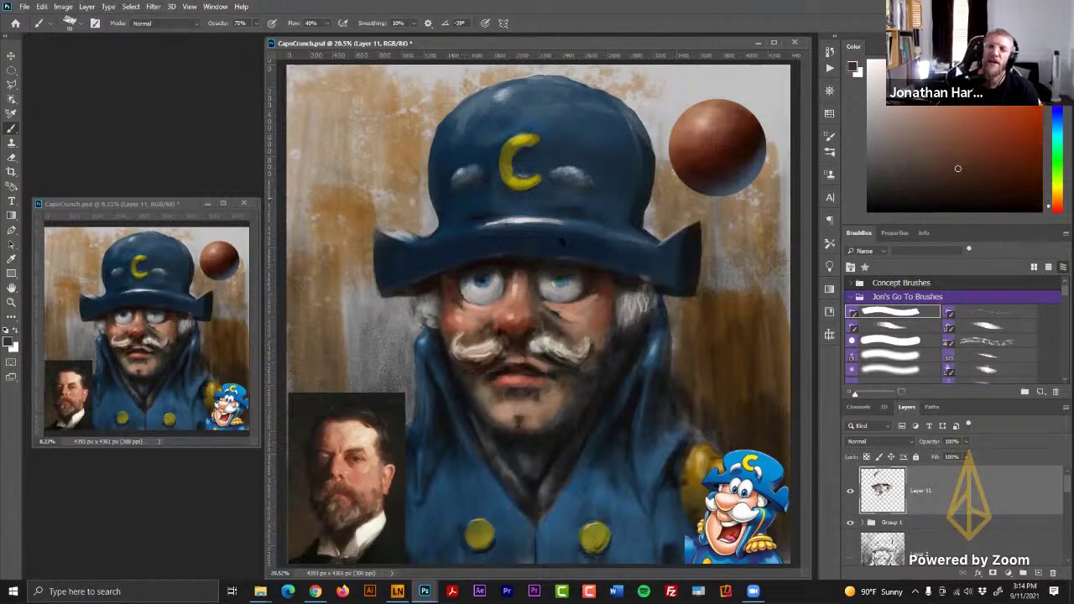
pyautogui.keyDown('alt'); pyautogui.click(496, 285); pyautogui.keyUp('alt')
pyautogui.click(872, 80)
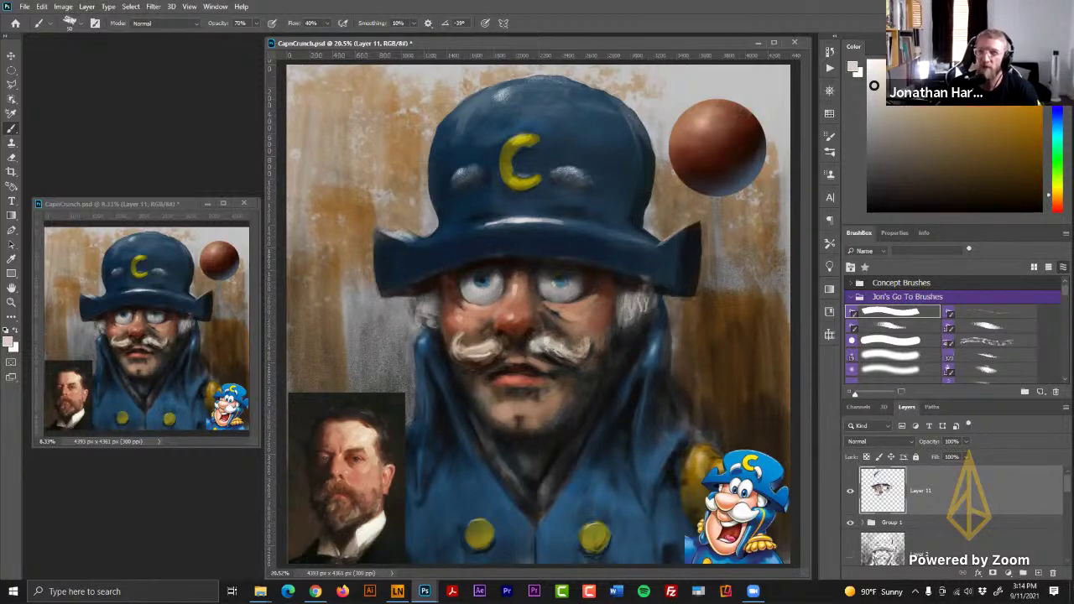
pyautogui.press('2')
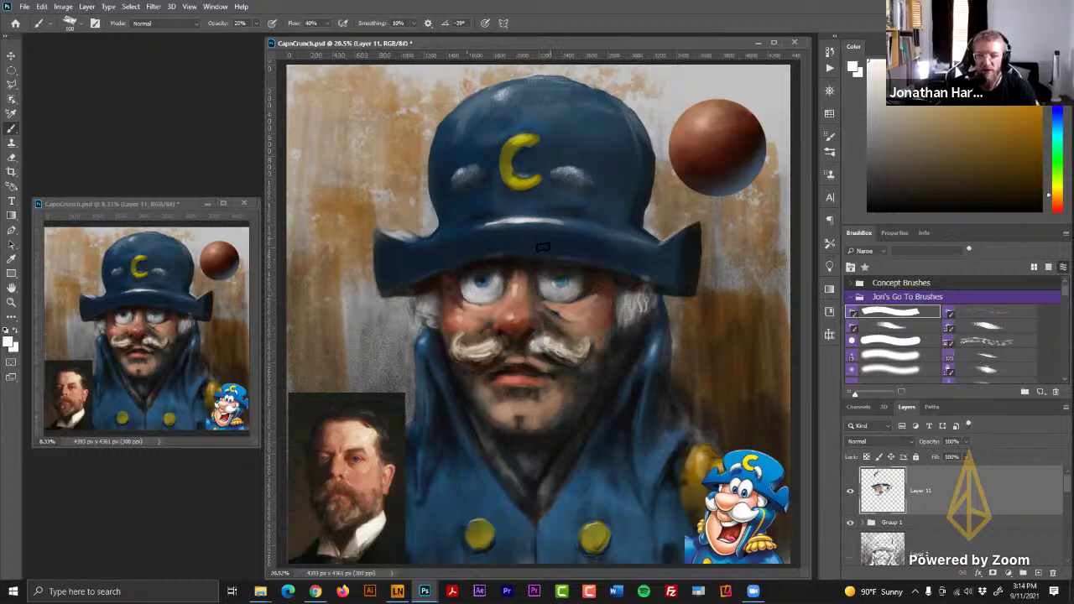
# - Soften the shadow at the inner corner of the viewer's-left eye with sampled dark greys at 20% opacity
pyautogui.keyDown('alt'); pyautogui.click(501, 274); pyautogui.keyUp('alt')
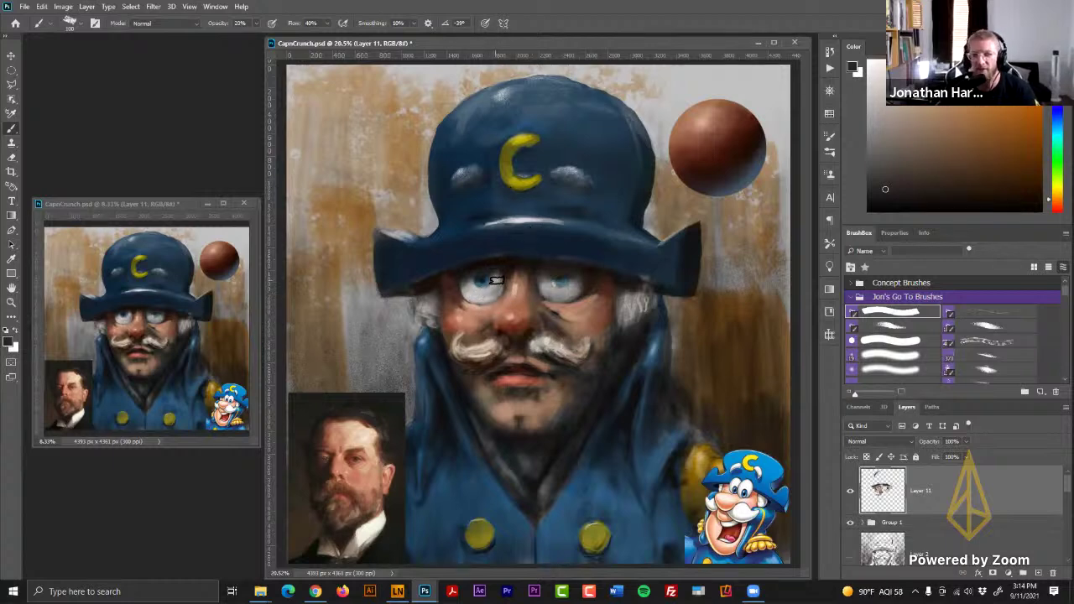
pyautogui.keyDown('alt'); pyautogui.click(495, 277); pyautogui.keyUp('alt')
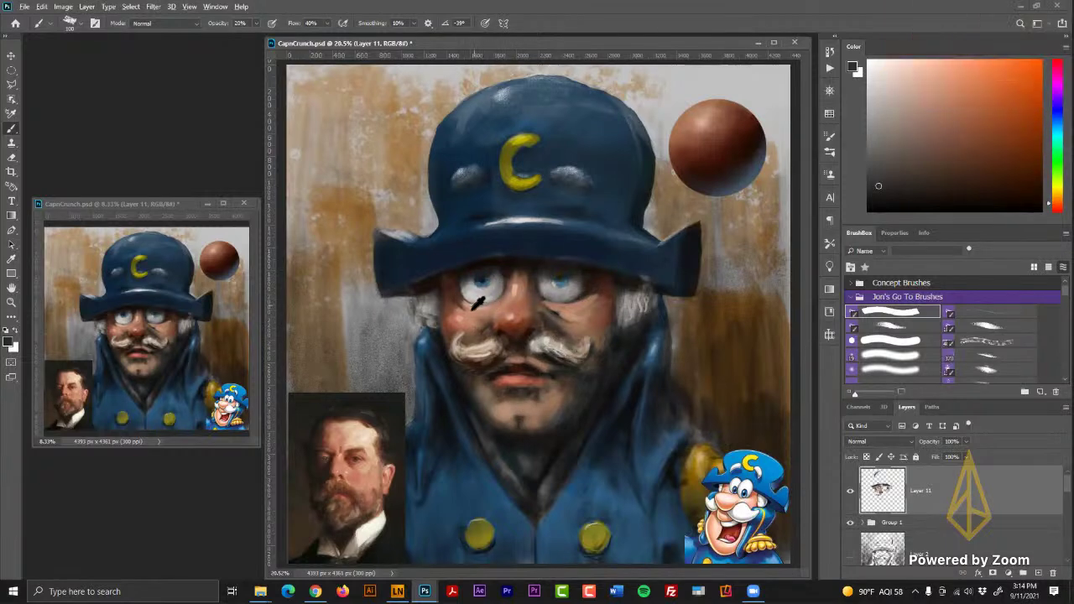
pyautogui.keyDown('alt'); pyautogui.click(487, 295); pyautogui.keyUp('alt')
# - Define the crease under the viewer's-left eye and blend the cheek below with sampled pinks and reddish browns at 100% and 20% opacity
pyautogui.keyDown('alt'); pyautogui.click(460, 307); pyautogui.keyUp('alt')
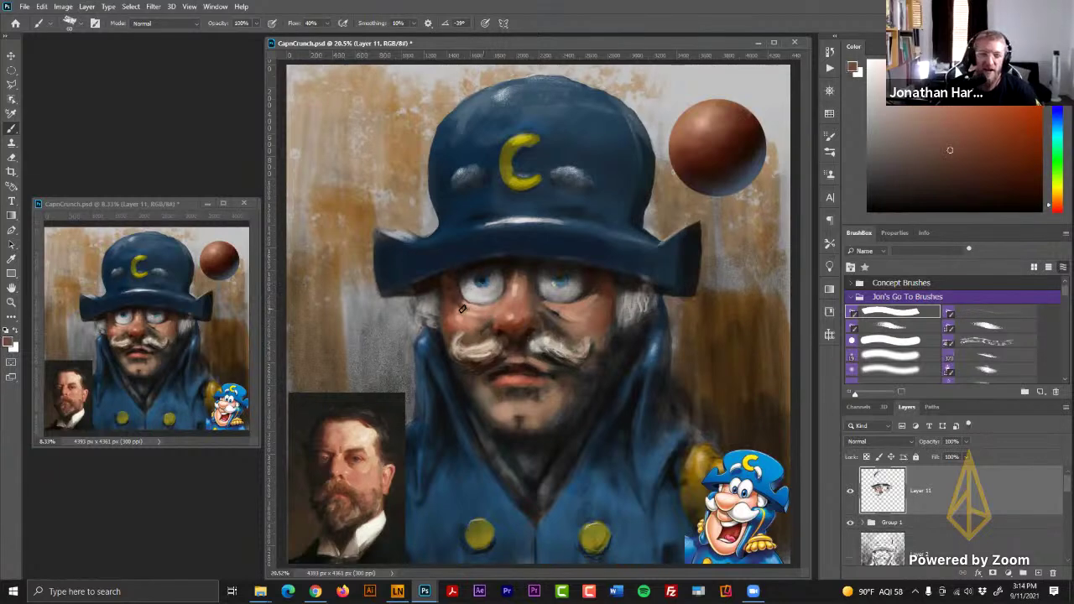
pyautogui.keyDown('alt'); pyautogui.click(465, 311); pyautogui.keyUp('alt')
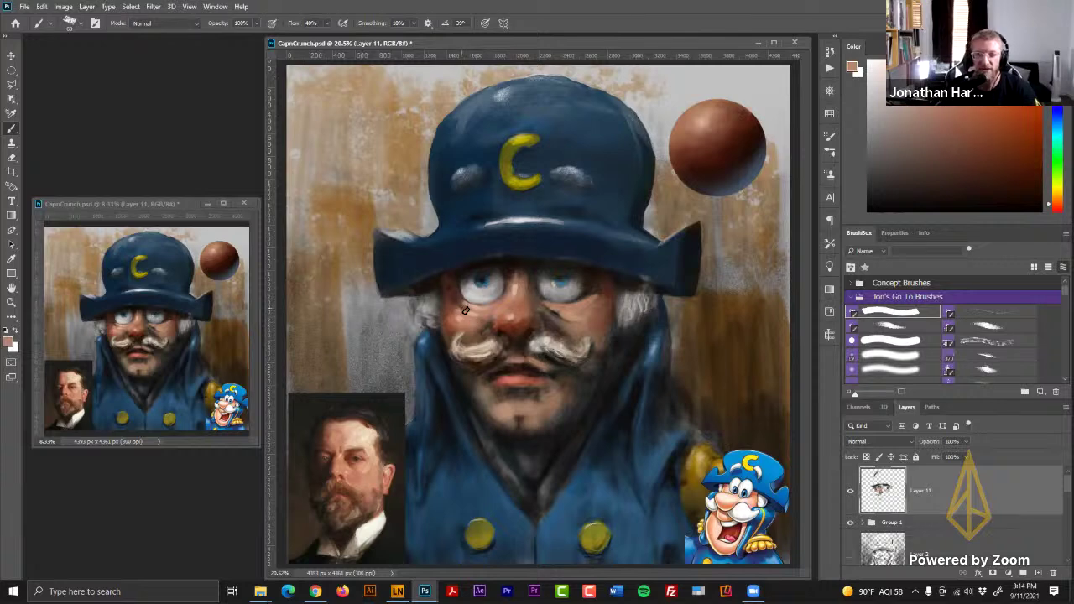
pyautogui.keyDown('alt'); pyautogui.click(461, 305); pyautogui.keyUp('alt')
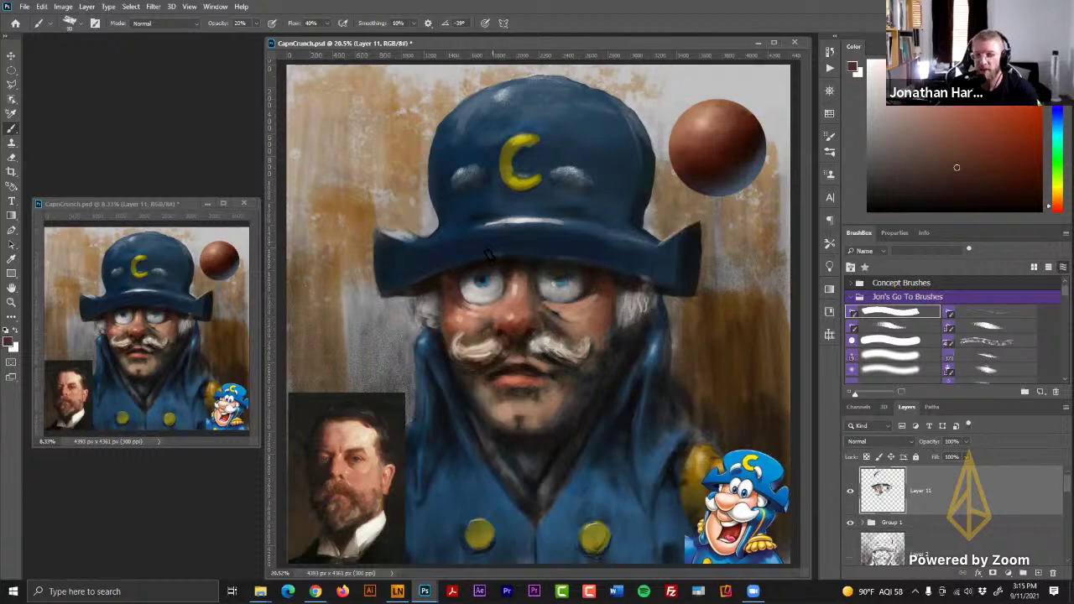
pyautogui.keyDown('alt'); pyautogui.click(458, 312); pyautogui.keyUp('alt')
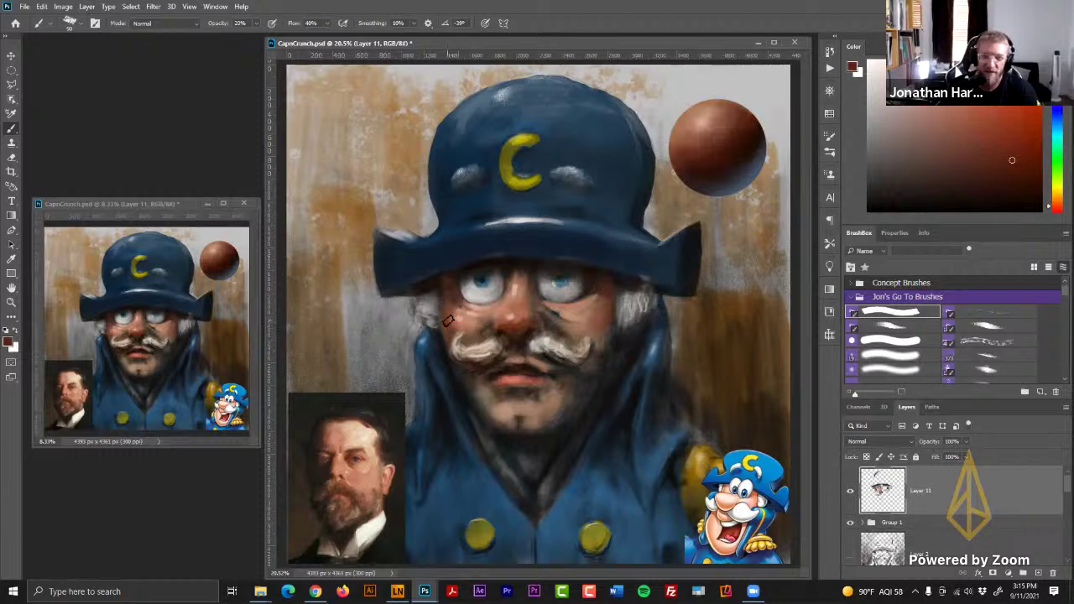
pyautogui.keyDown('alt'); pyautogui.click(464, 332); pyautogui.keyUp('alt')
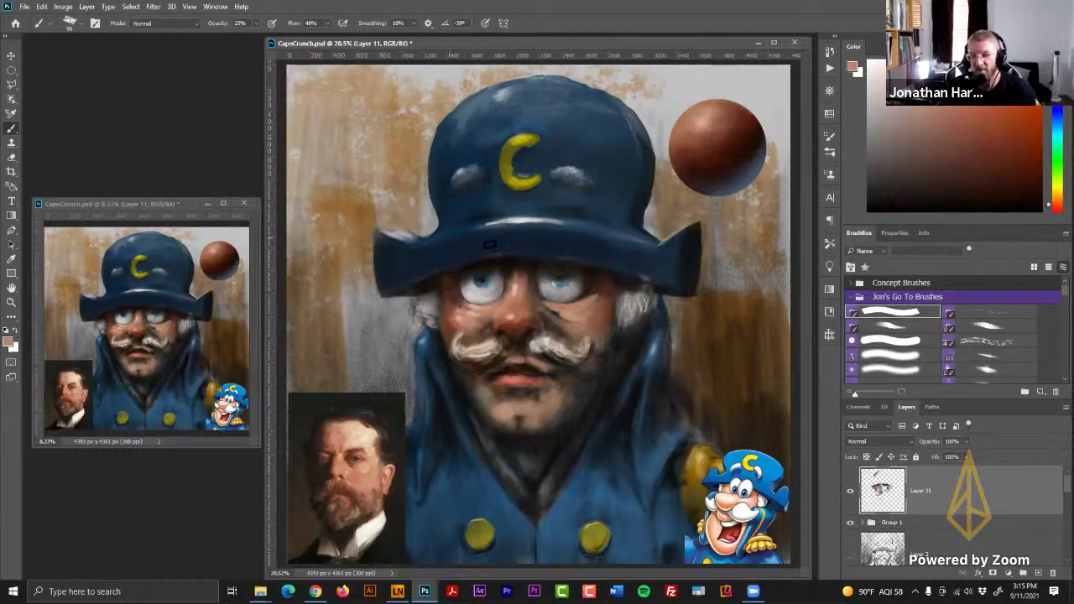
# - Shade the temple beside the viewer's-left eye with sampled dark reddish browns, finishing at 100% opacity
pyautogui.keyDown('alt'); pyautogui.click(445, 293); pyautogui.keyUp('alt')
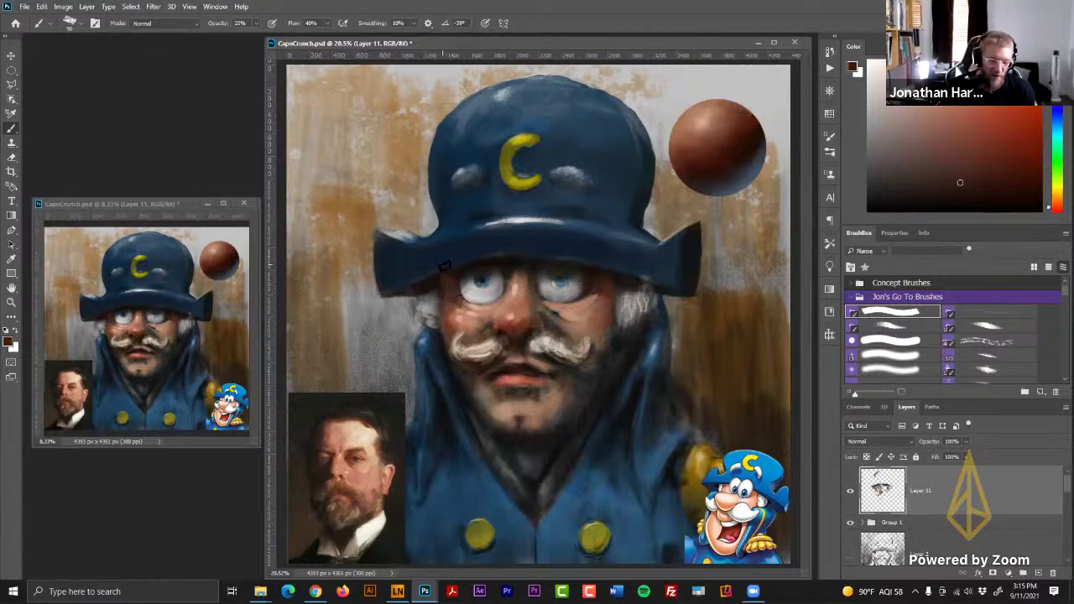
pyautogui.keyDown('alt'); pyautogui.click(444, 288); pyautogui.keyUp('alt')
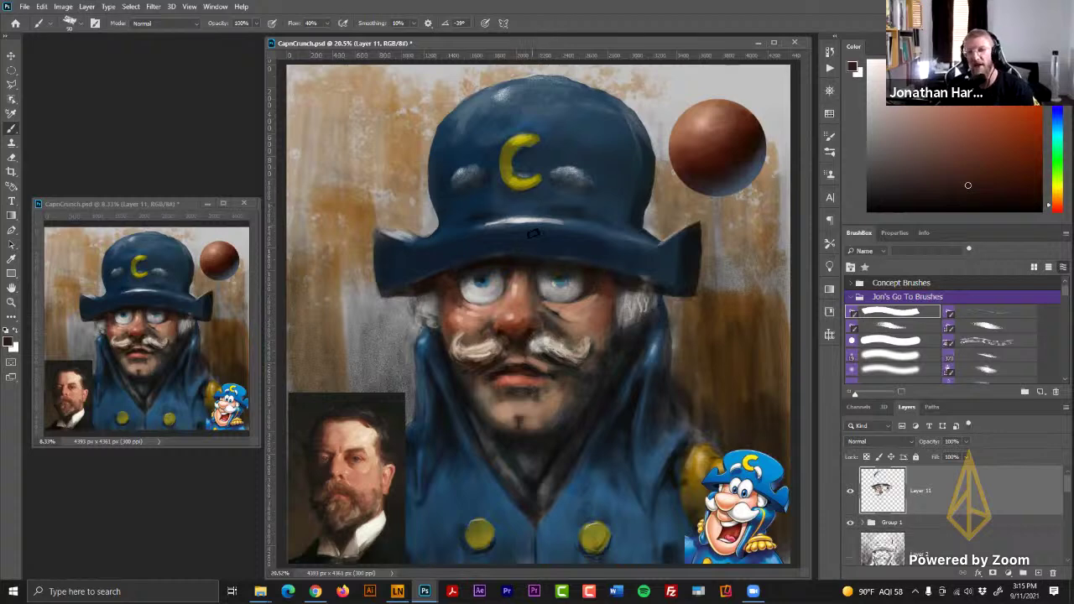
pyautogui.keyDown('alt'); pyautogui.click(443, 293); pyautogui.keyUp('alt')
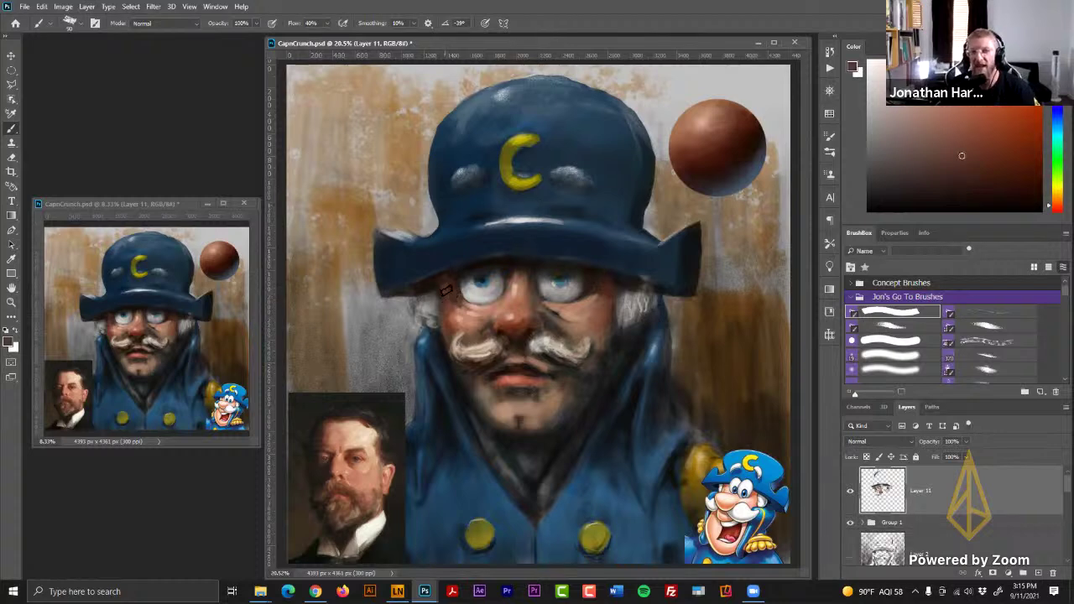
pyautogui.keyDown('alt'); pyautogui.click(445, 293); pyautogui.keyUp('alt')
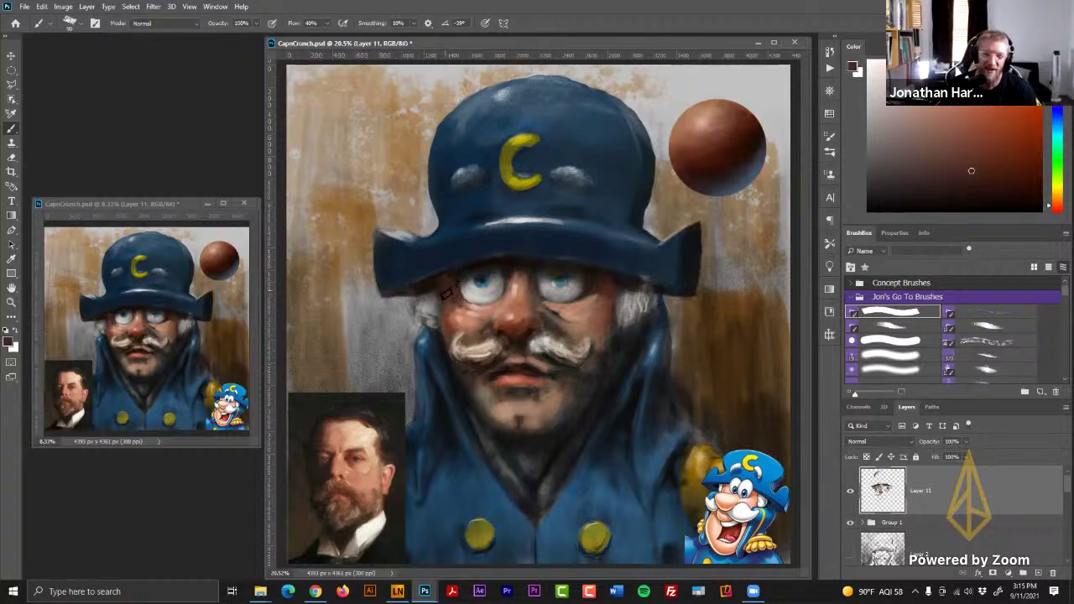
# - Paint the shadow where the viewer's-left sideburn meets the hat brim with sampled grey, dark brown and near-black at 100% opacity
pyautogui.keyDown('alt'); pyautogui.click(427, 298); pyautogui.keyUp('alt')
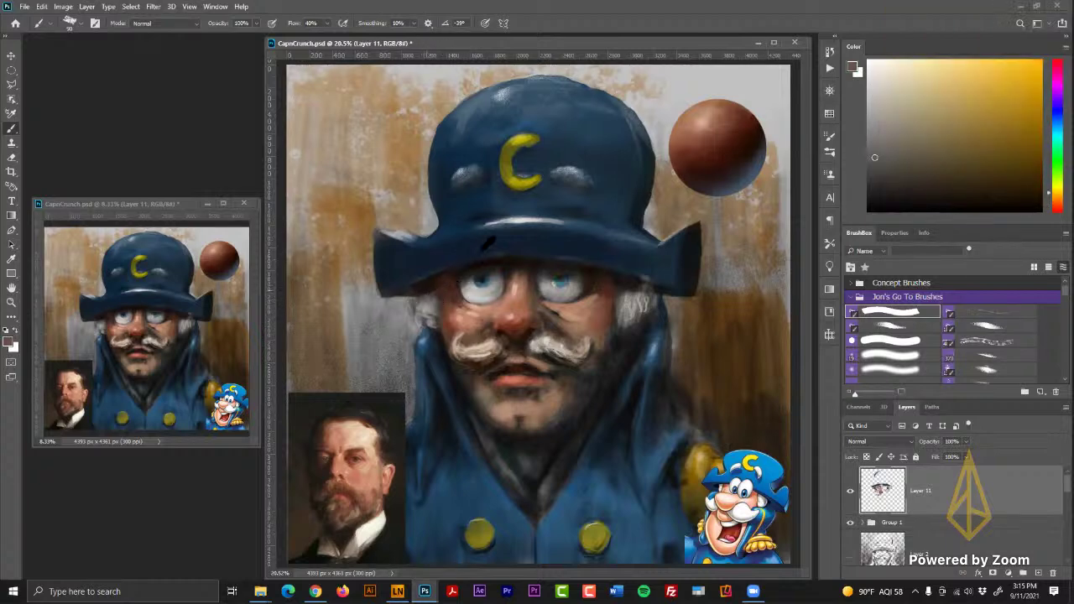
pyautogui.keyDown('alt'); pyautogui.click(486, 242); pyautogui.keyUp('alt')
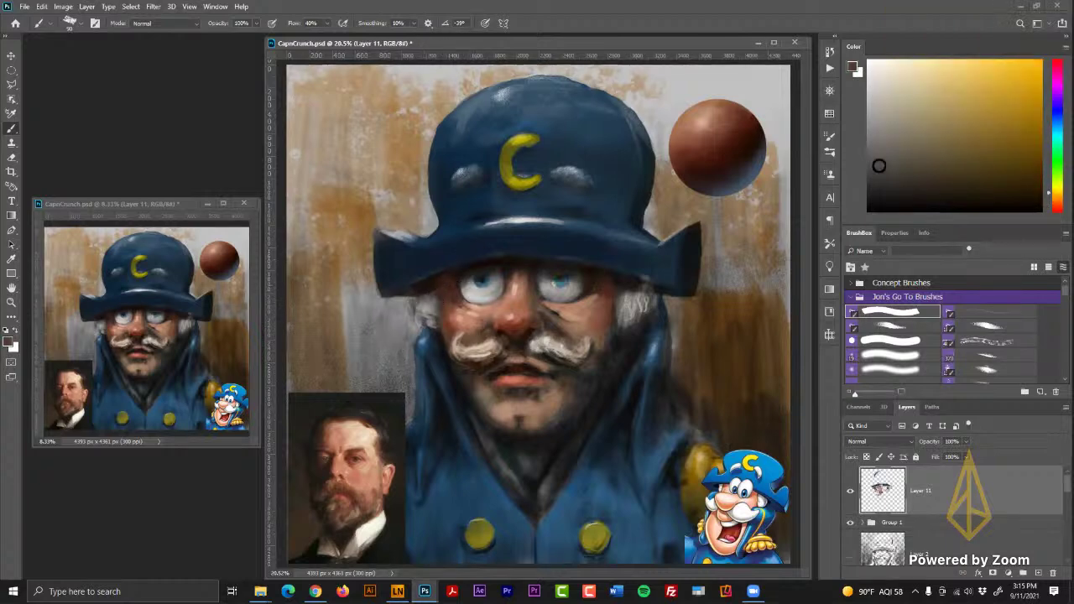
pyautogui.keyDown('alt'); pyautogui.click(427, 289); pyautogui.keyUp('alt')
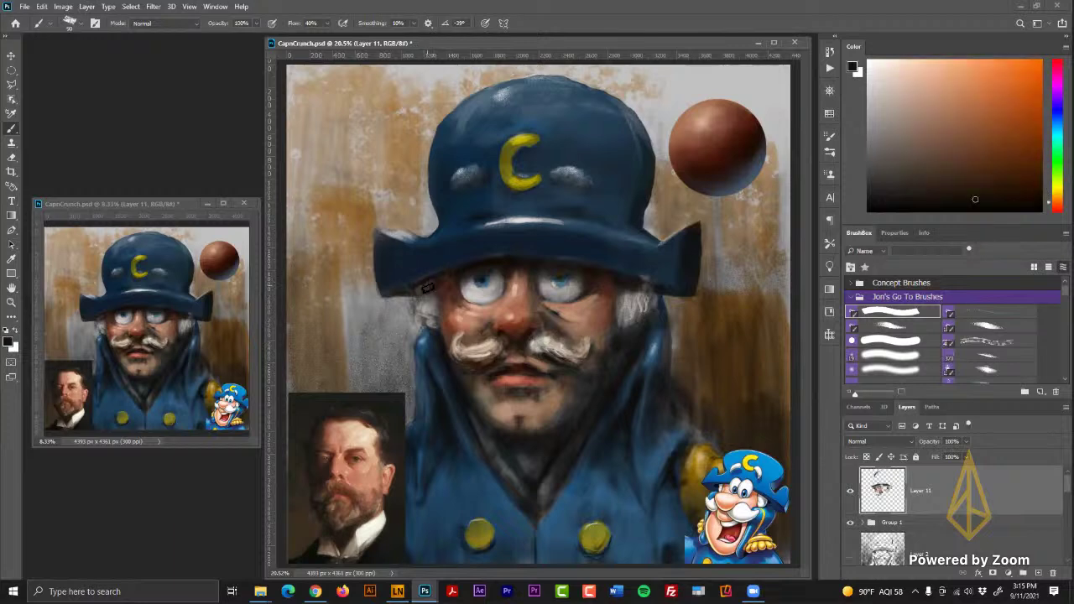
pyautogui.keyDown('alt'); pyautogui.click(429, 289); pyautogui.keyUp('alt')
pyautogui.keyDown('alt'); pyautogui.click(613, 290); pyautogui.keyUp('alt')
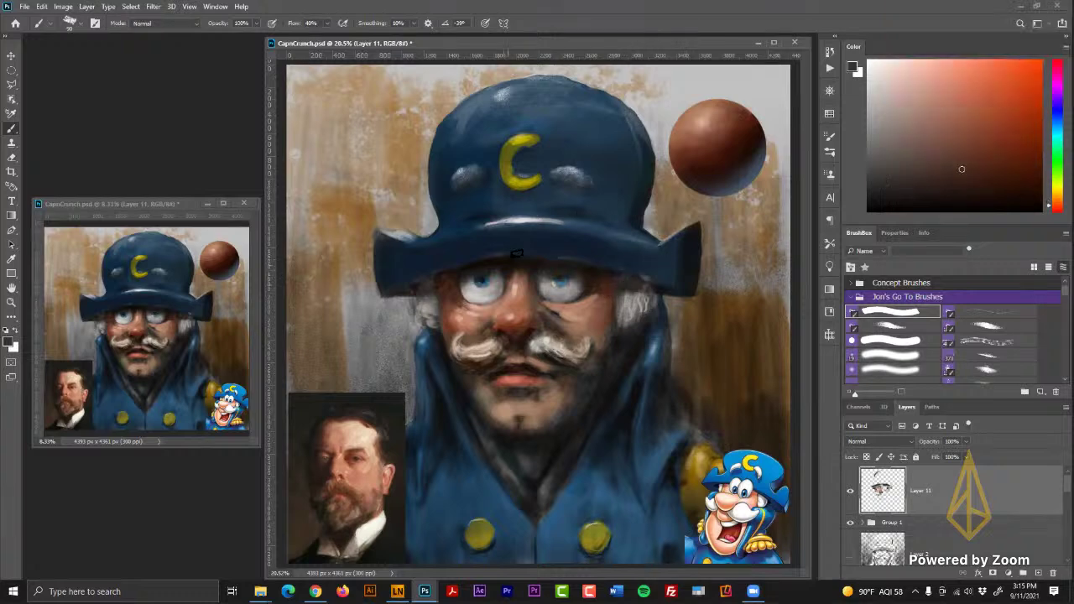
# - Deepen the brim's shadow across the tops of the eyes with sampled near-black at 20% opacity, enlarging the brush to 250 px
pyautogui.press('2')
pyautogui.keyDown('alt'); pyautogui.click(474, 267); pyautogui.keyUp('alt')
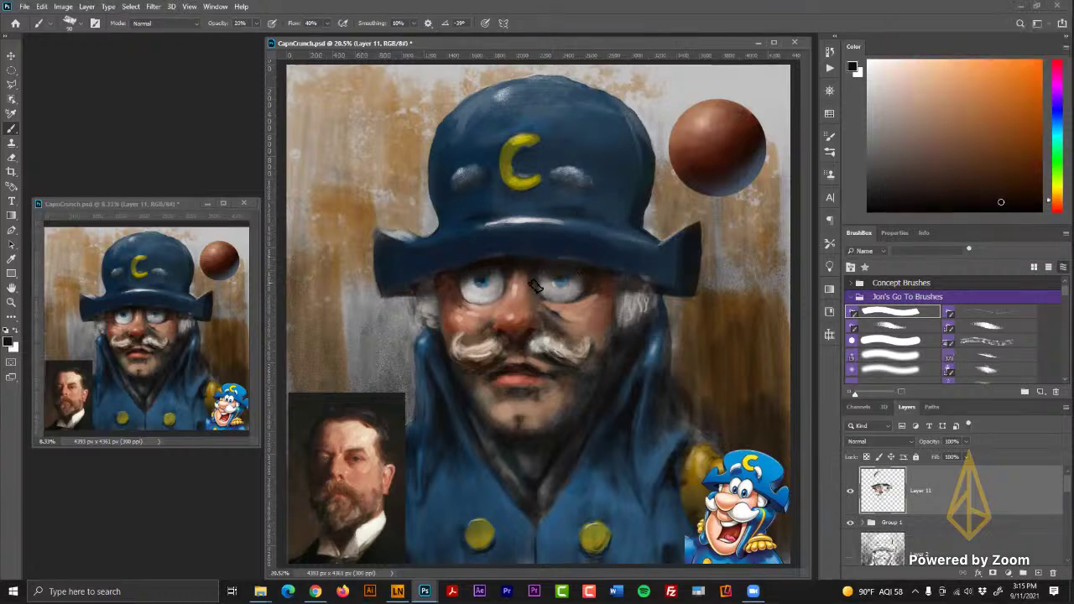
pyautogui.press(']')
pyautogui.press(']')
pyautogui.press(']')
pyautogui.press(']')
pyautogui.press(']')
pyautogui.press(']')
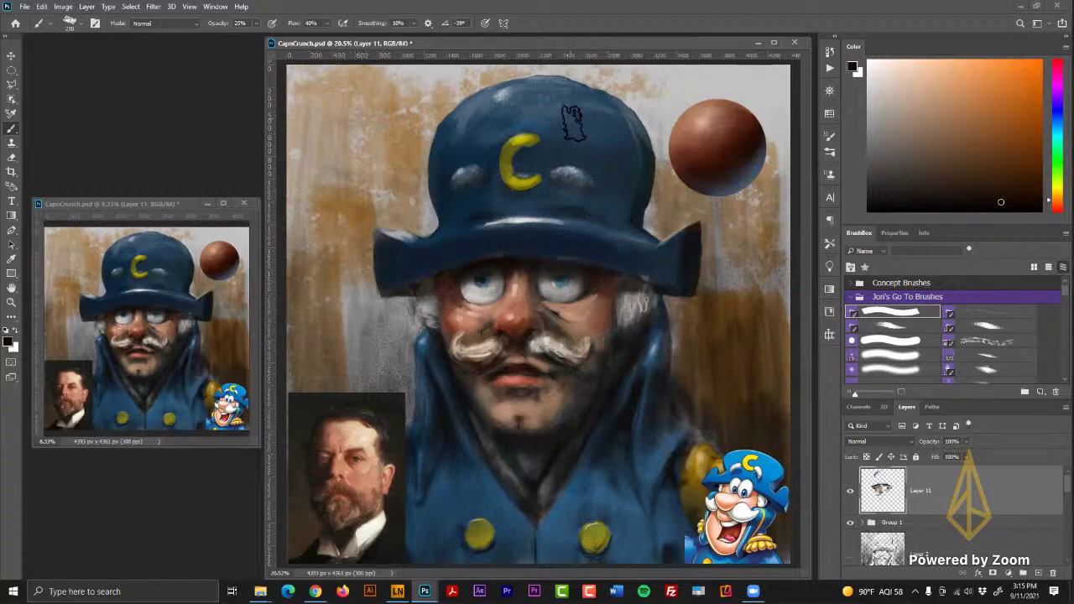
# - Soften the crease and cheek beneath the viewer's-right eye with sampled pinkish-brown skin tones at 20% opacity
pyautogui.keyDown('alt'); pyautogui.click(562, 319); pyautogui.keyUp('alt')
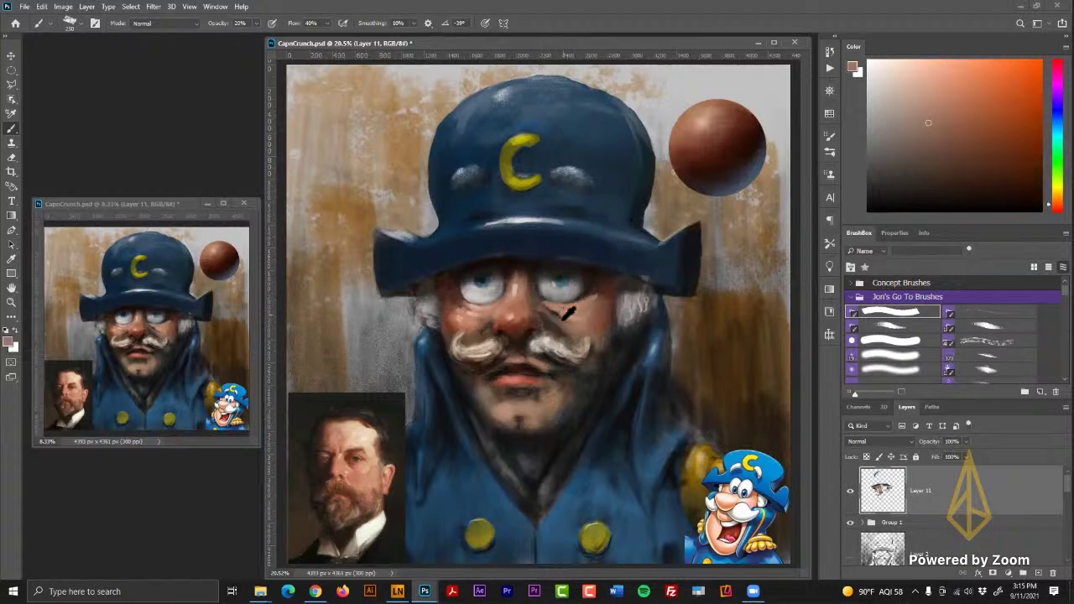
pyautogui.keyDown('alt'); pyautogui.click(577, 303); pyautogui.keyUp('alt')
pyautogui.keyDown('alt'); pyautogui.click(588, 315); pyautogui.keyUp('alt')
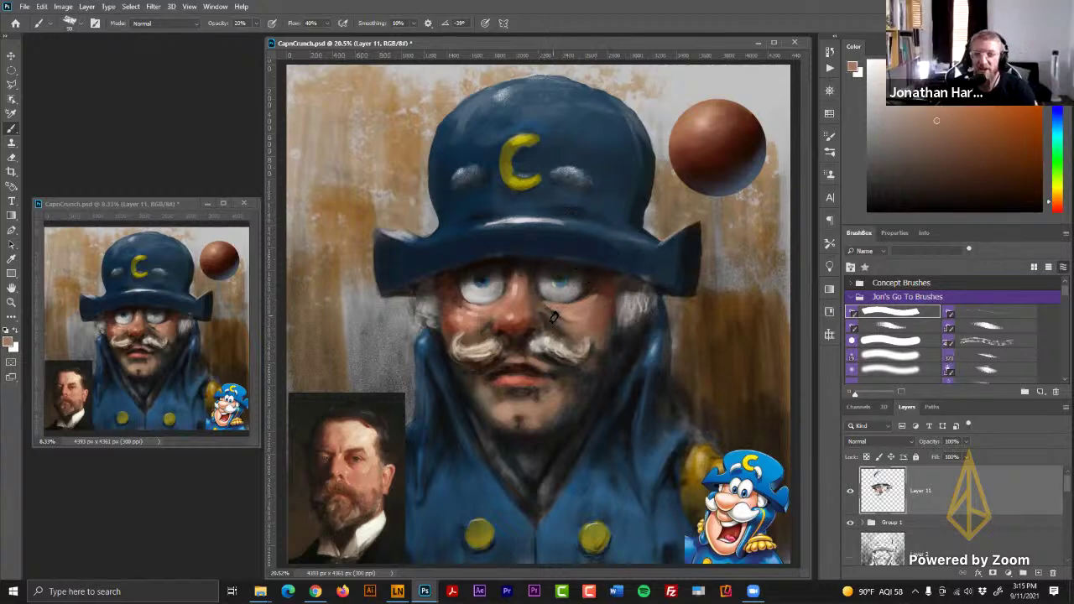
# - Refine the inner corner of the viewer's-right eye with sampled dark brown, grey and near-black at 100% opacity
pyautogui.press('0')
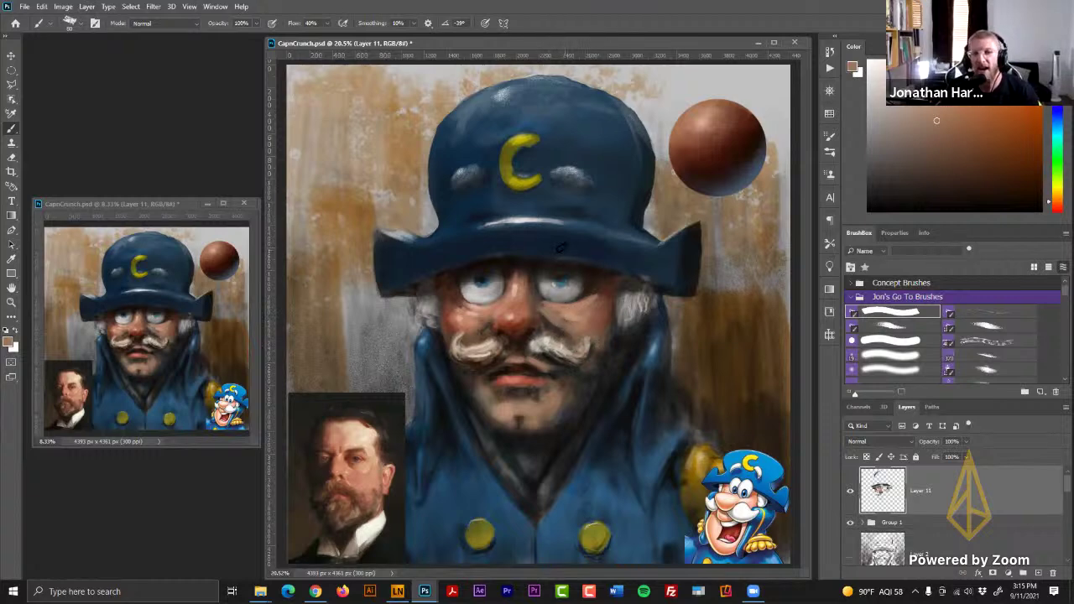
pyautogui.keyDown('alt'); pyautogui.click(538, 298); pyautogui.keyUp('alt')
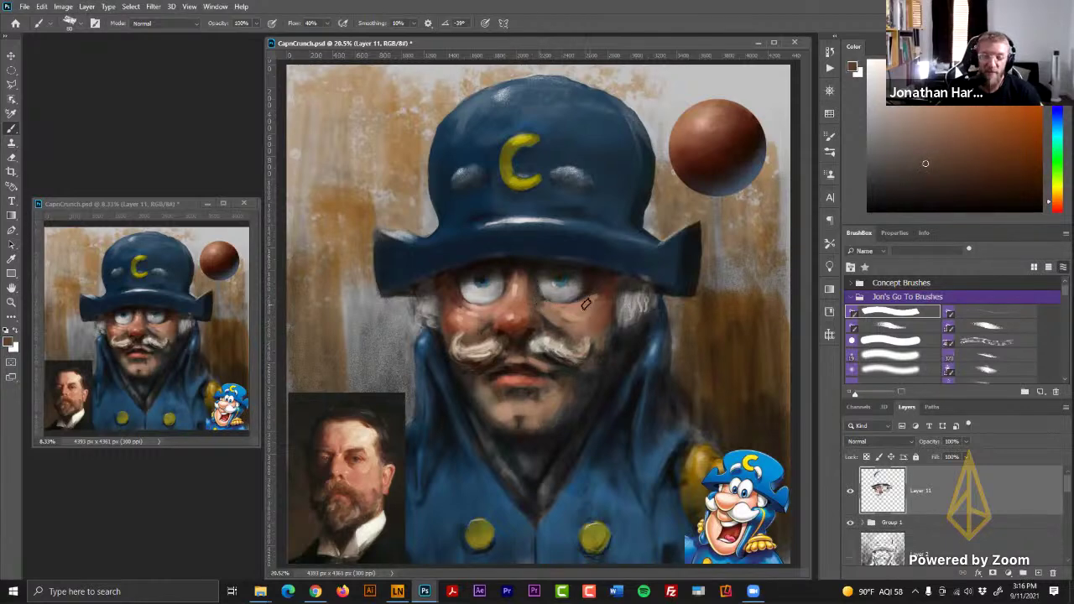
pyautogui.keyDown('alt'); pyautogui.click(543, 299); pyautogui.keyUp('alt')
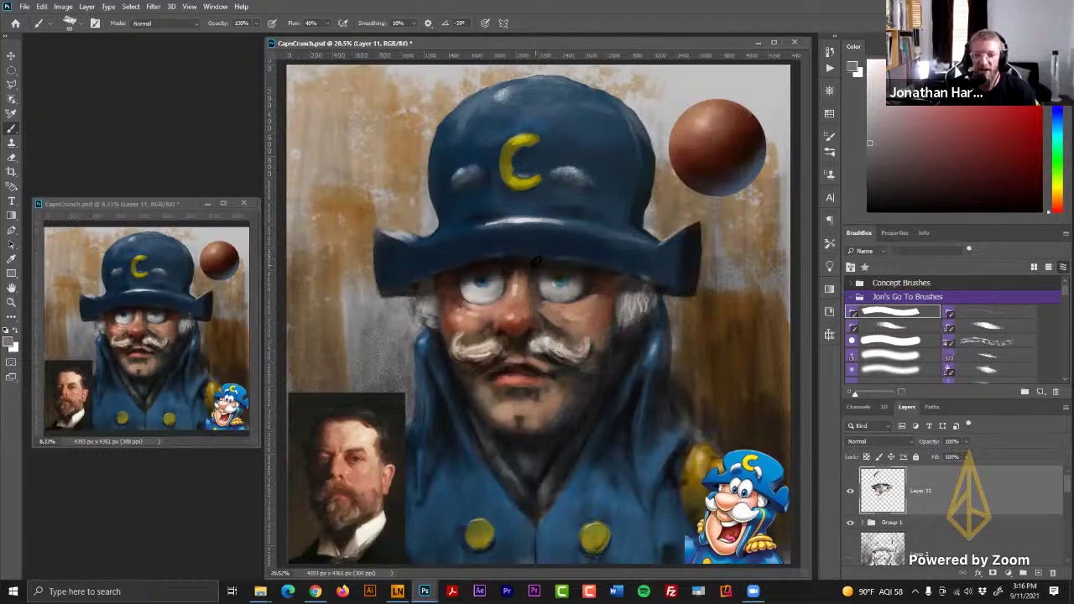
pyautogui.keyDown('alt'); pyautogui.click(541, 269); pyautogui.keyUp('alt')
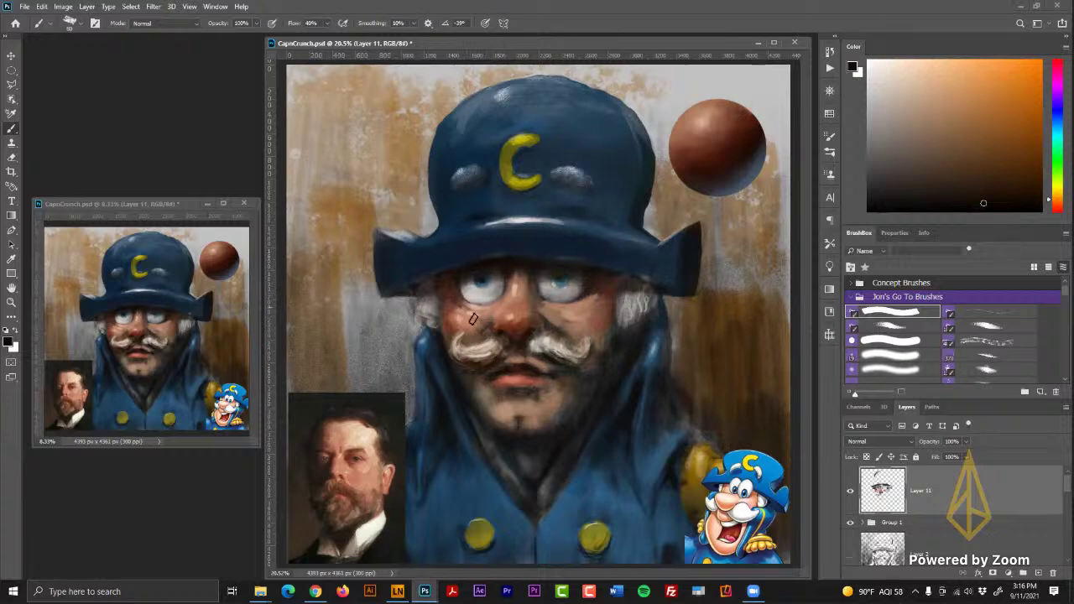
# - Paint the viewer's-right cheek with a deeper reddish brown based on a tone sampled from the opposite cheek, using an enlarged brush
pyautogui.keyDown('alt'); pyautogui.click(451, 329); pyautogui.keyUp('alt')
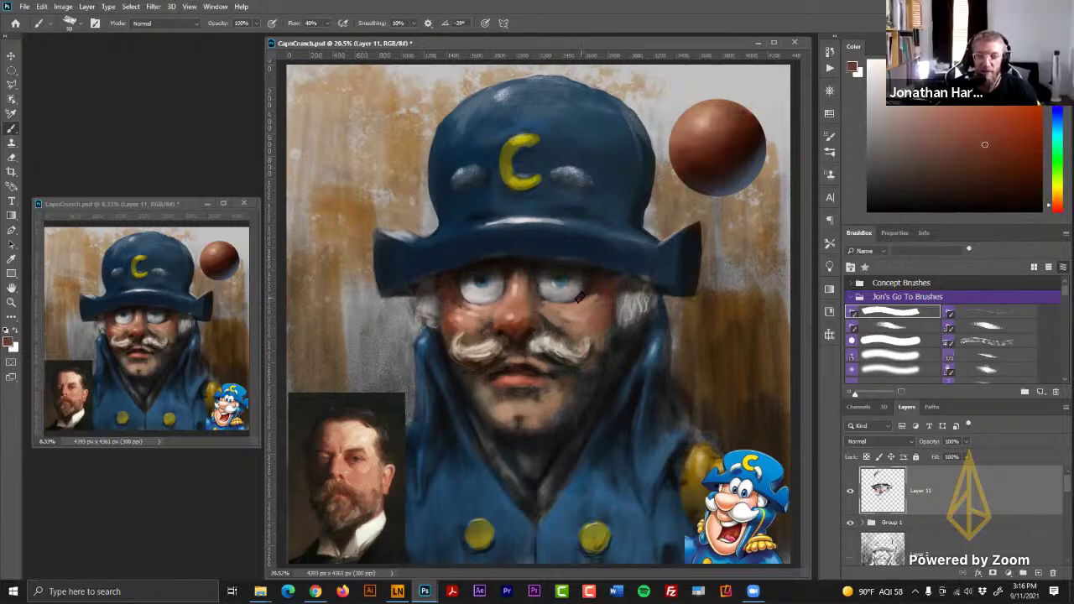
pyautogui.click(1001, 158)
pyautogui.press(']')
pyautogui.press(']')
pyautogui.press(']')
pyautogui.press(']')
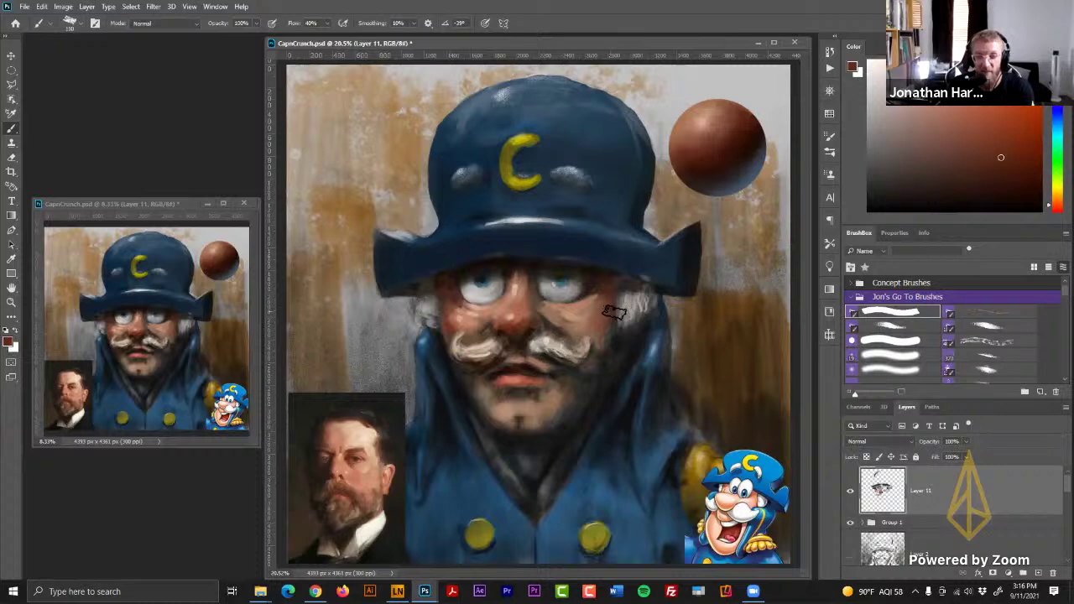
pyautogui.moveTo(580, 333); pyautogui.dragTo(604, 314)
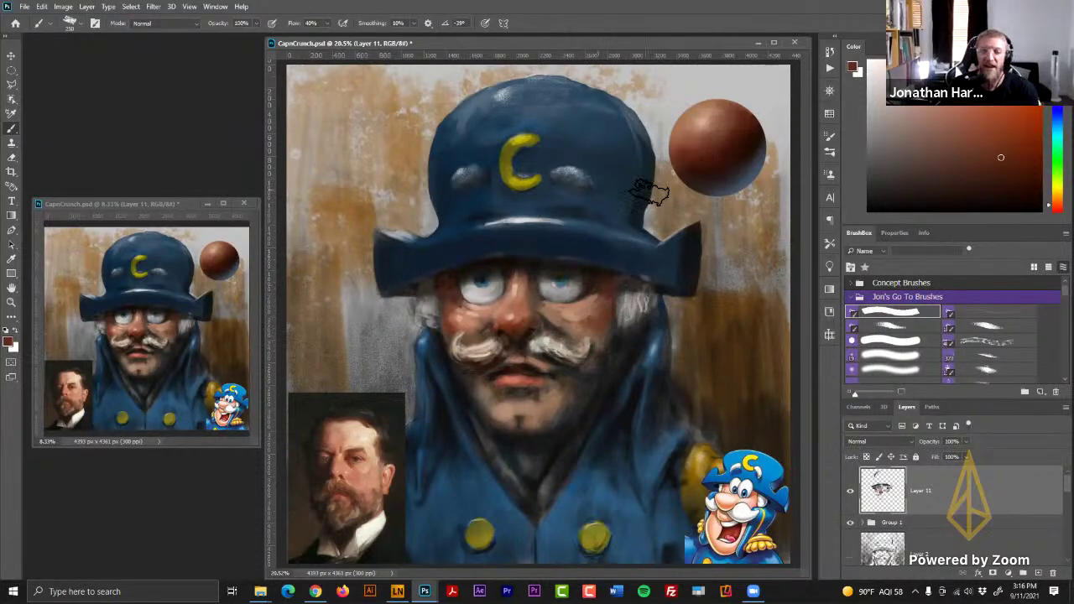
# - Blend the outer cheek and temple beside the viewer's-right eye with sampled reddish browns, dark browns and a light pink skin tone
pyautogui.keyDown('alt'); pyautogui.click(587, 326); pyautogui.keyUp('alt')
pyautogui.keyDown('alt'); pyautogui.click(587, 326); pyautogui.keyUp('alt')
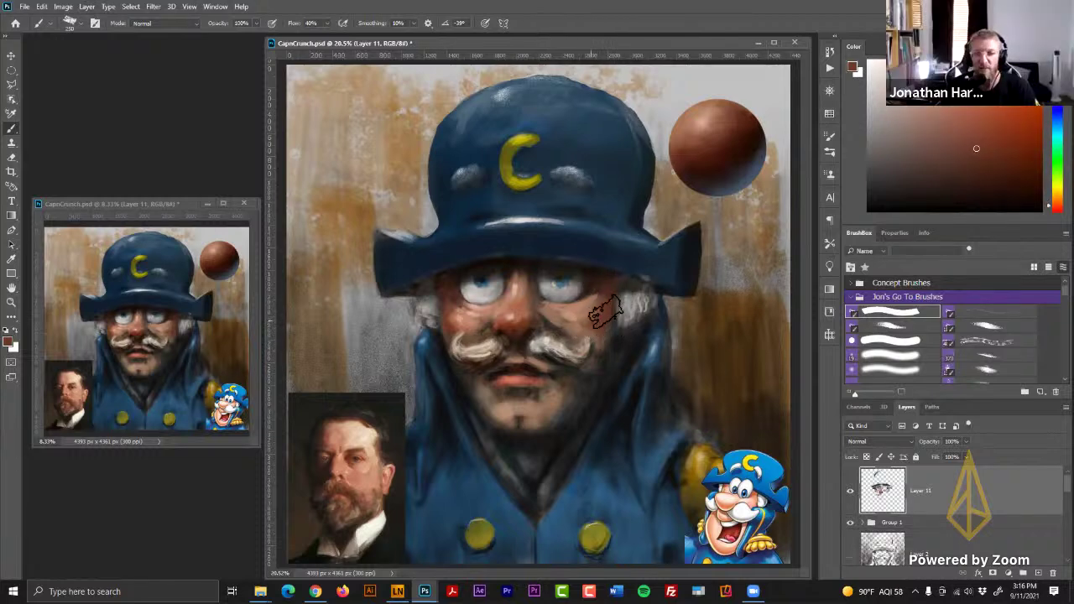
pyautogui.moveTo(608, 297); pyautogui.dragTo(612, 293)
pyautogui.keyDown('alt'); pyautogui.click(628, 300); pyautogui.keyUp('alt')
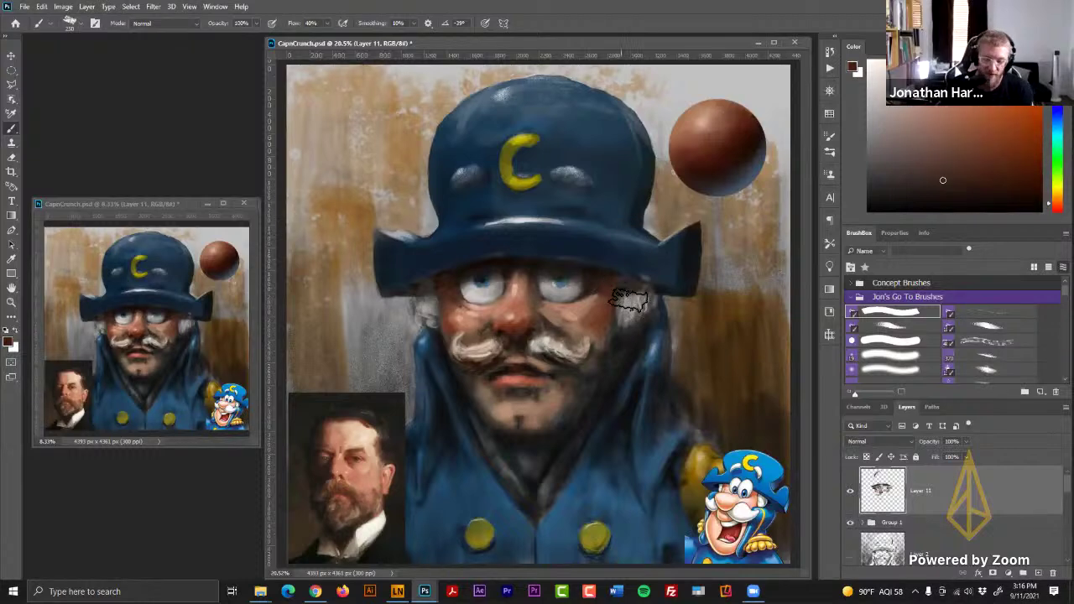
pyautogui.press(']')
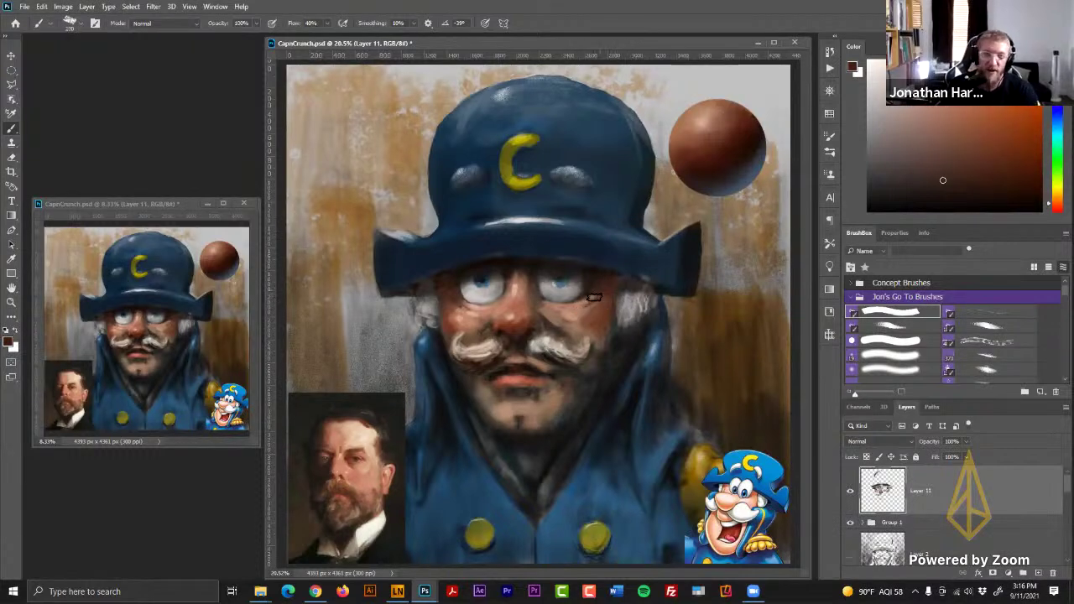
pyautogui.keyDown('alt'); pyautogui.click(603, 295); pyautogui.keyUp('alt')
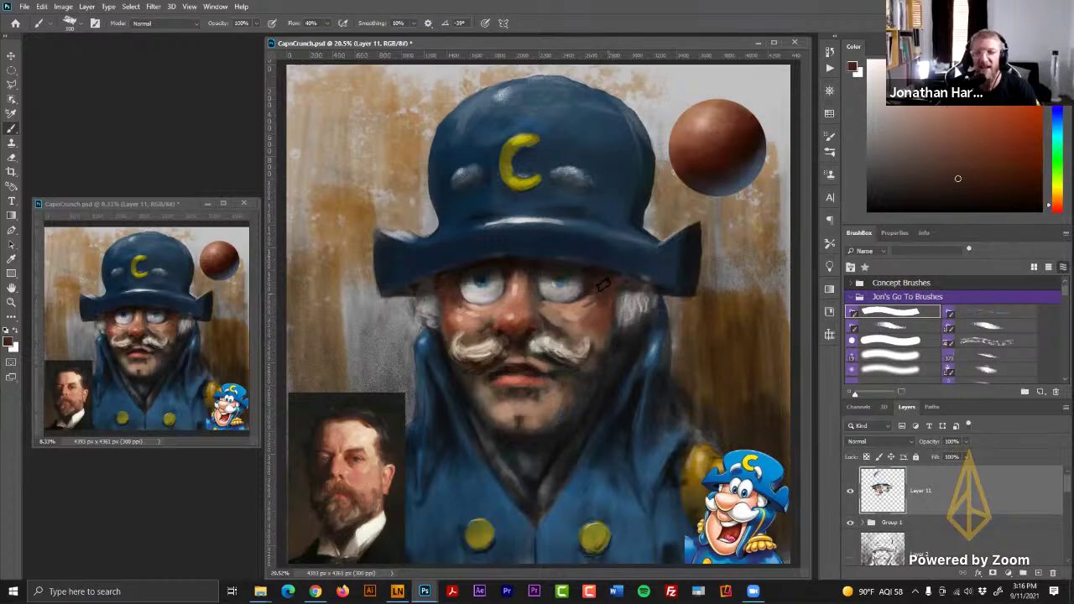
pyautogui.keyDown('alt'); pyautogui.click(575, 313); pyautogui.keyUp('alt')
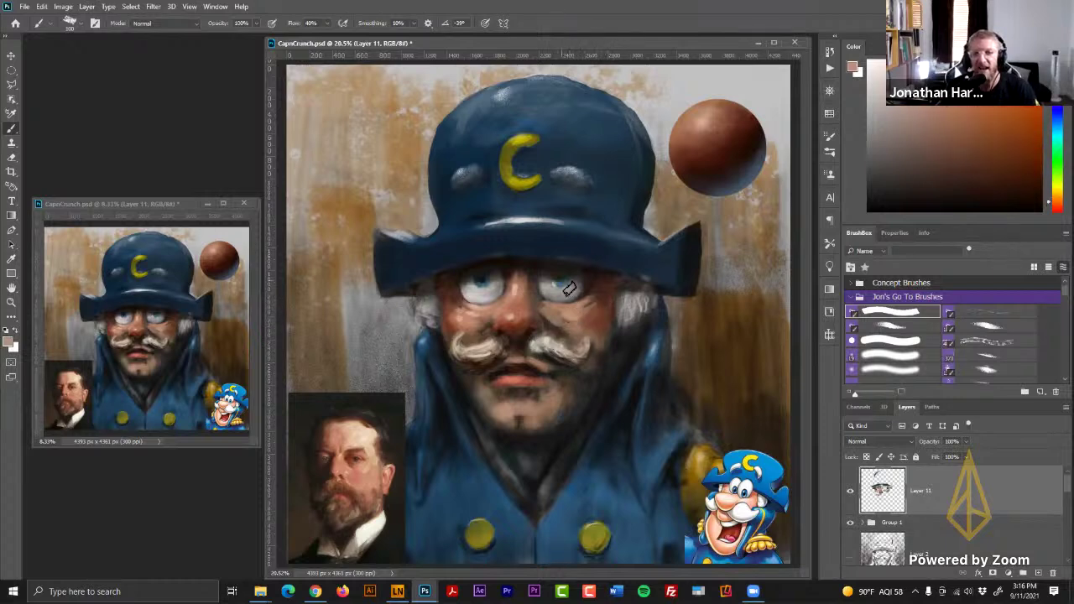
# - Rework the nose and the shadow beside it with dark red-brown and a sampled light skin tone at 100% opacity
pyautogui.keyDown('alt'); pyautogui.click(496, 341); pyautogui.keyUp('alt')
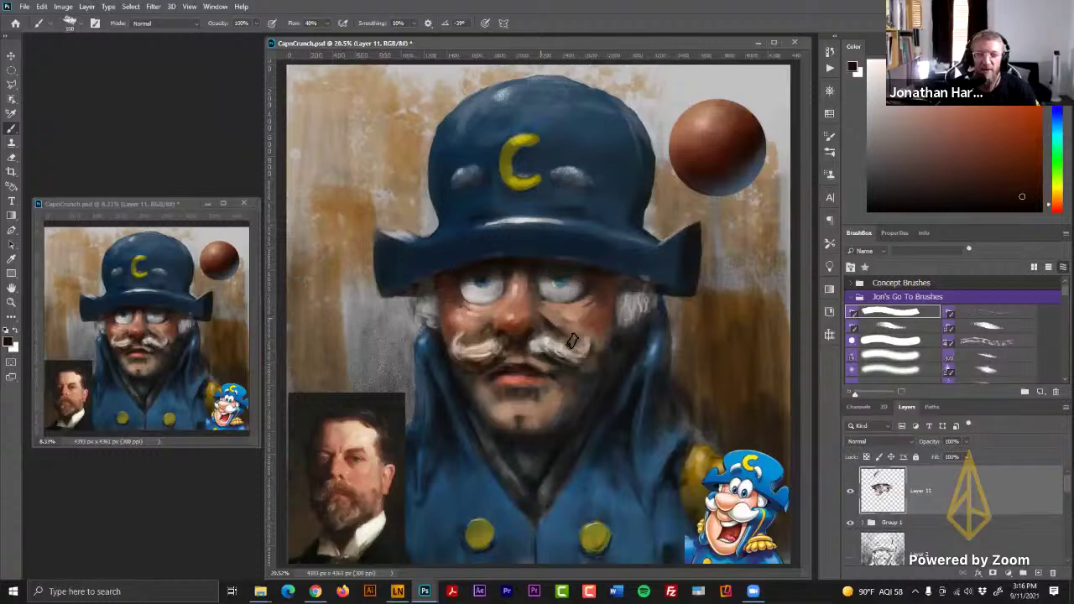
pyautogui.click(1023, 176)
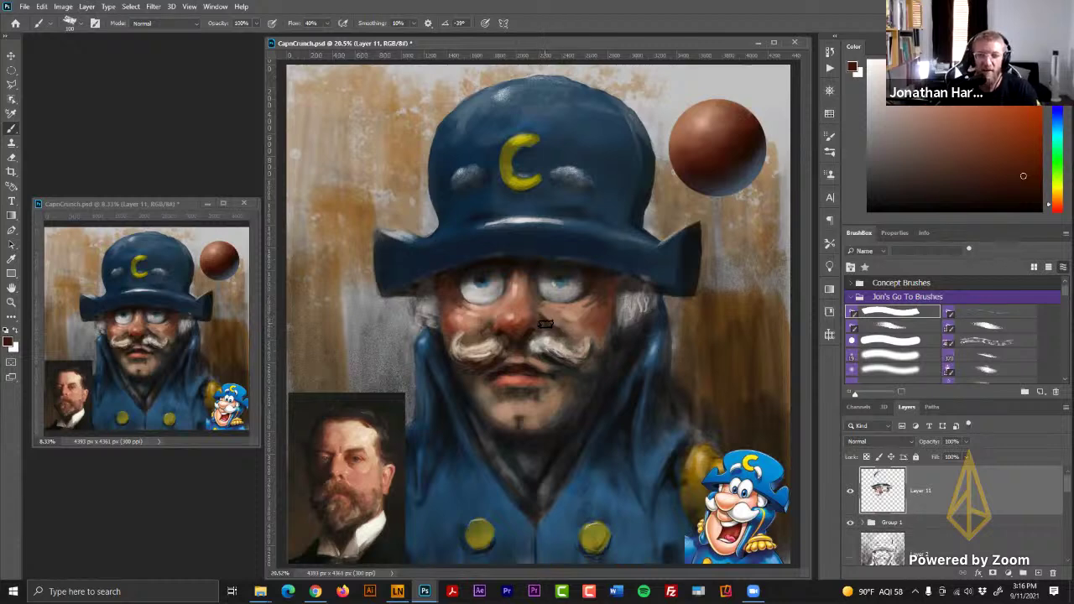
pyautogui.keyDown('alt'); pyautogui.click(500, 315); pyautogui.keyUp('alt')
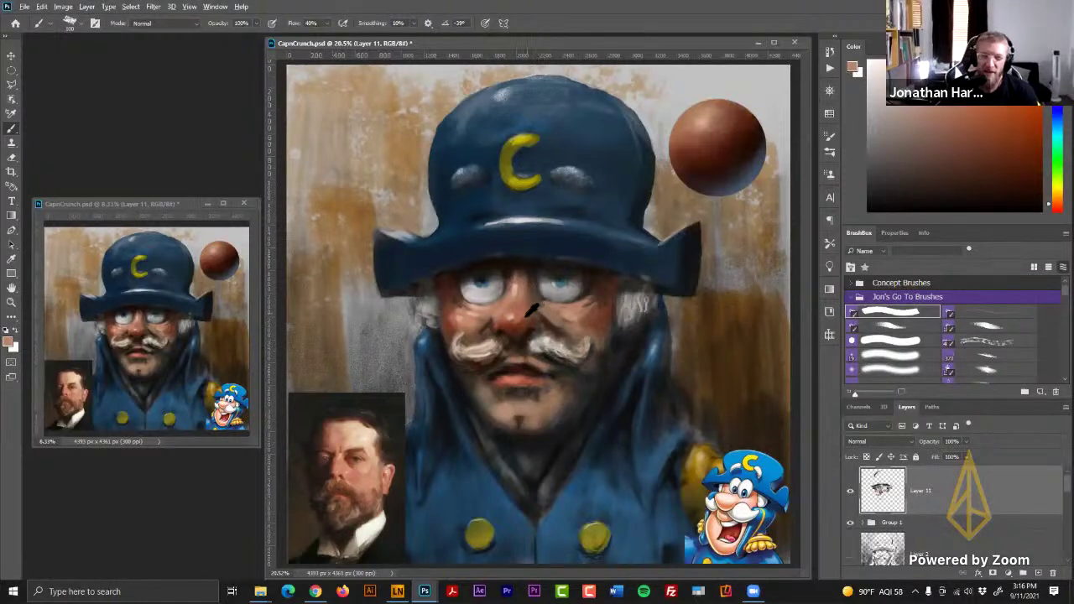
# - Refine the nose's side plane and the viewer's-right eye's inner edge with sampled reddish brown, near-black, grey and dark brown
pyautogui.keyDown('alt'); pyautogui.click(542, 304); pyautogui.keyUp('alt')
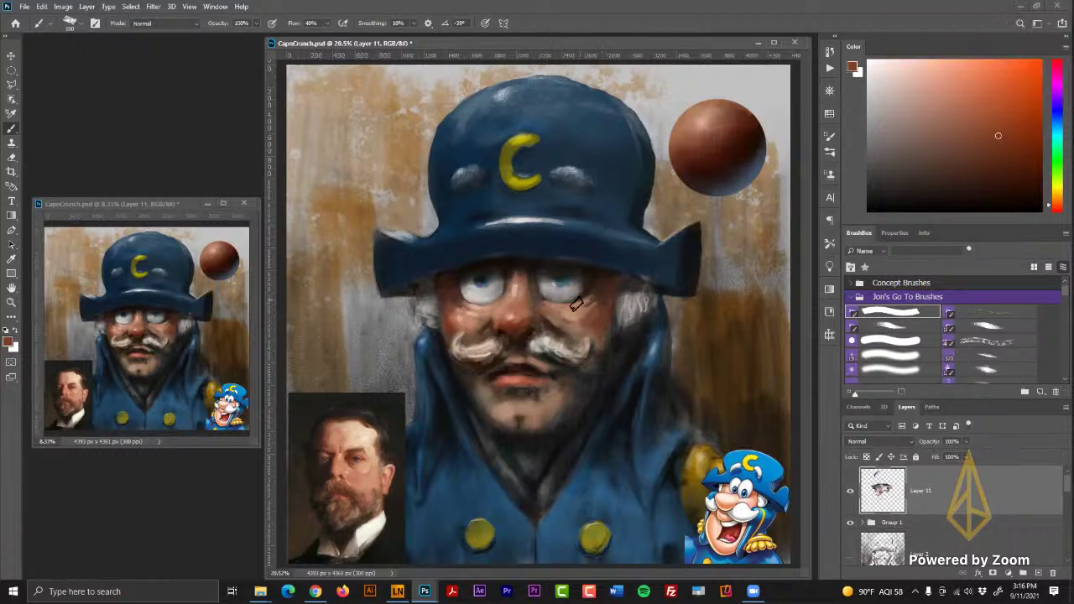
pyautogui.keyDown('alt'); pyautogui.click(535, 329); pyautogui.keyUp('alt')
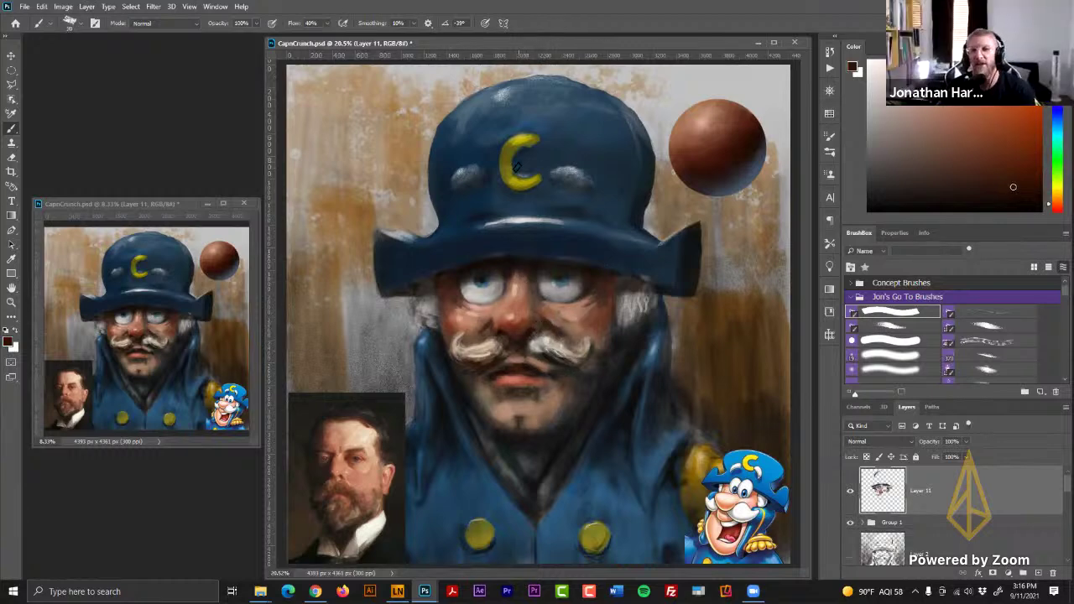
pyautogui.keyDown('alt'); pyautogui.click(540, 290); pyautogui.keyUp('alt')
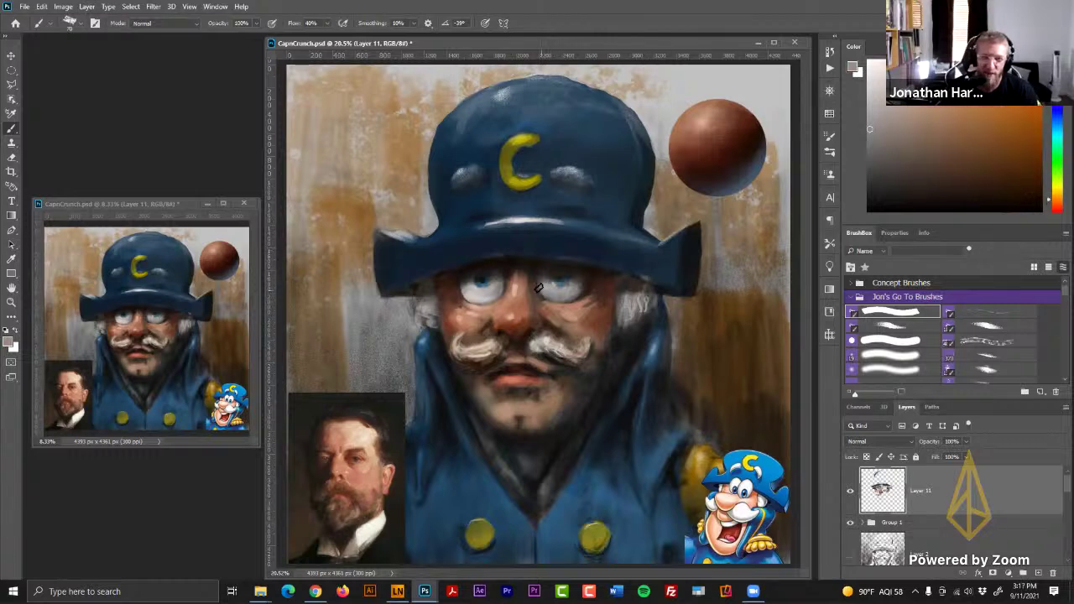
pyautogui.keyDown('alt'); pyautogui.click(539, 283); pyautogui.keyUp('alt')
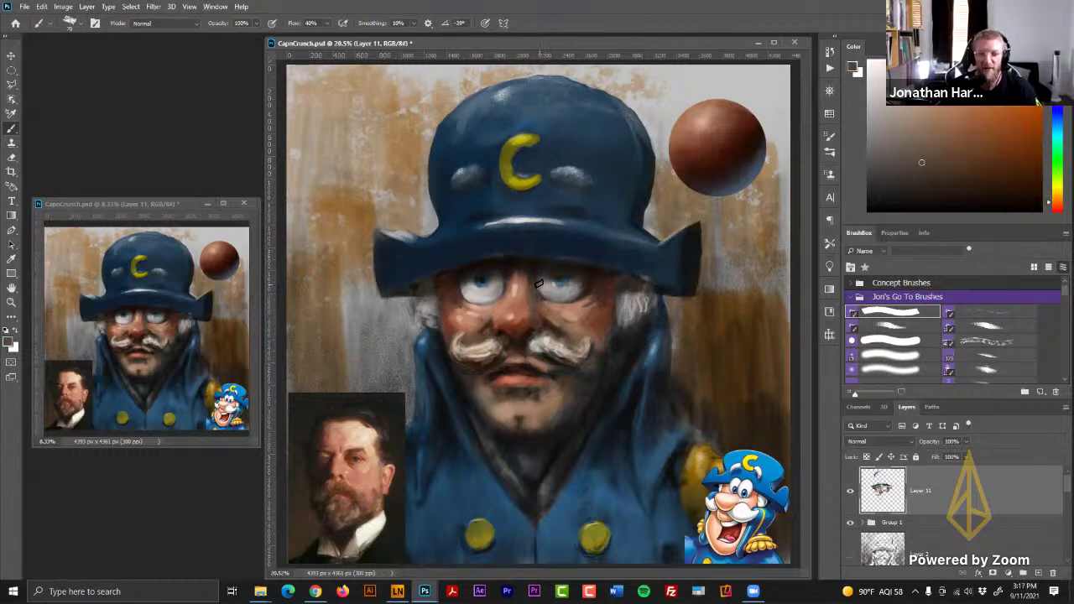
# - Glaze the eyes and surrounding skin with orange, red and pale pink tints at low opacity between 10% and 20%
pyautogui.keyDown('alt'); pyautogui.click(504, 305); pyautogui.keyUp('alt')
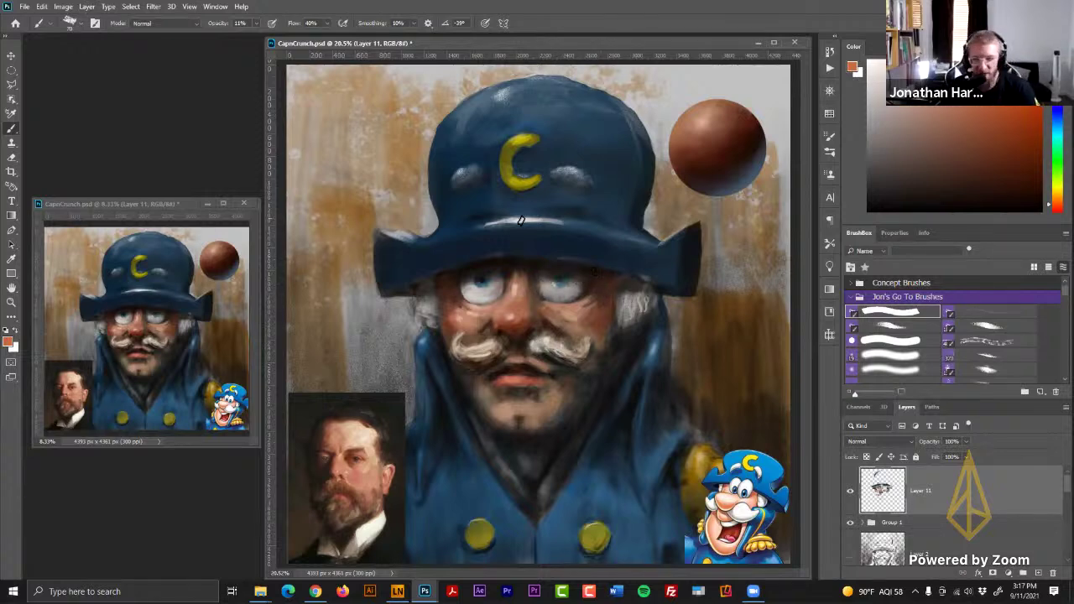
pyautogui.keyDown('alt'); pyautogui.click(483, 294); pyautogui.keyUp('alt')
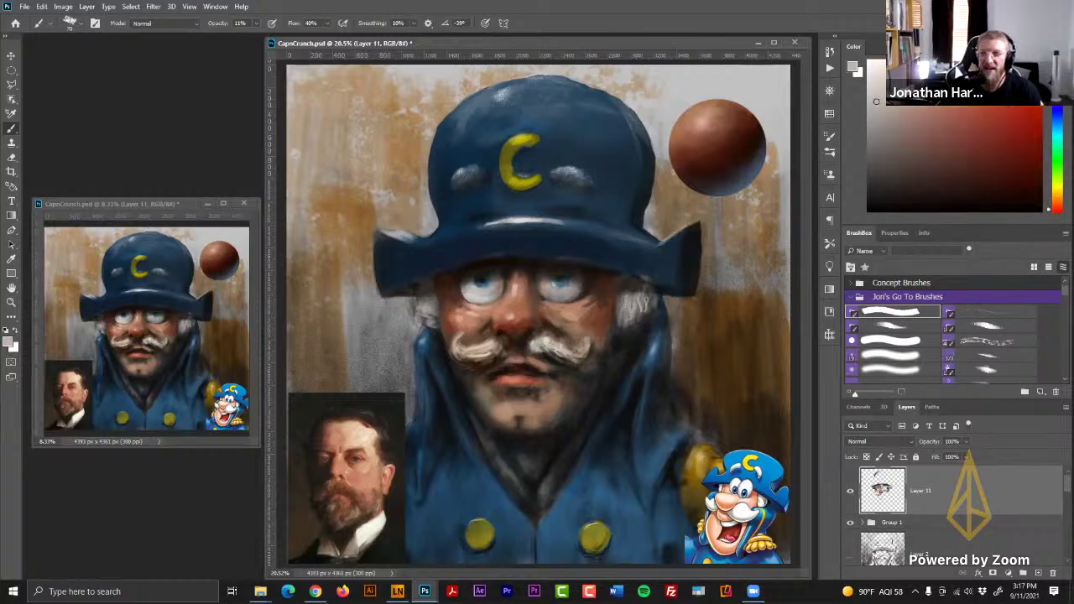
pyautogui.click(1015, 159)
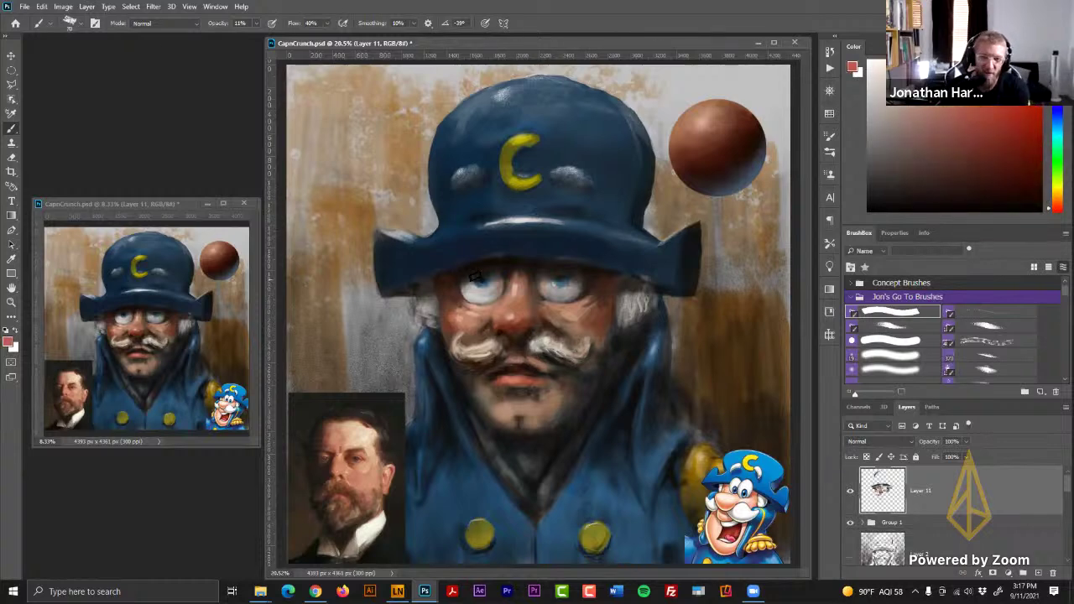
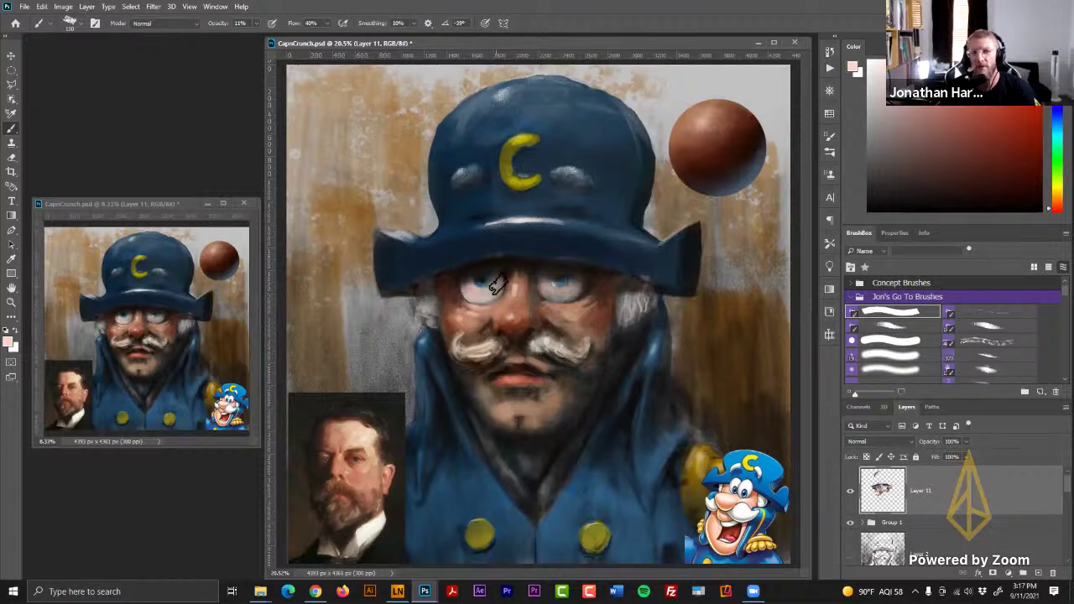
pyautogui.click(955, 116)
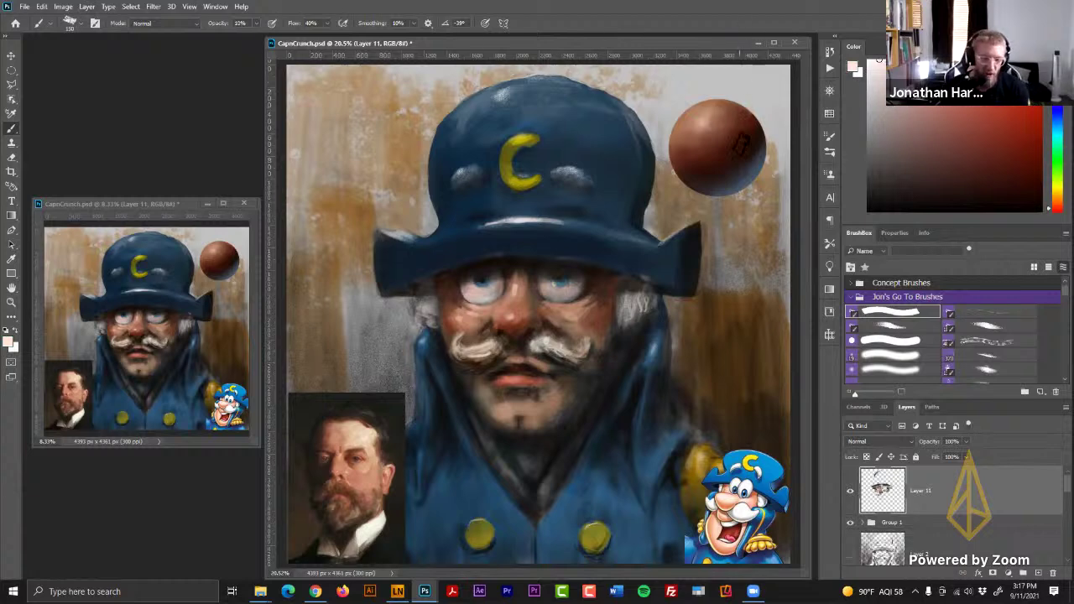
pyautogui.press('0')
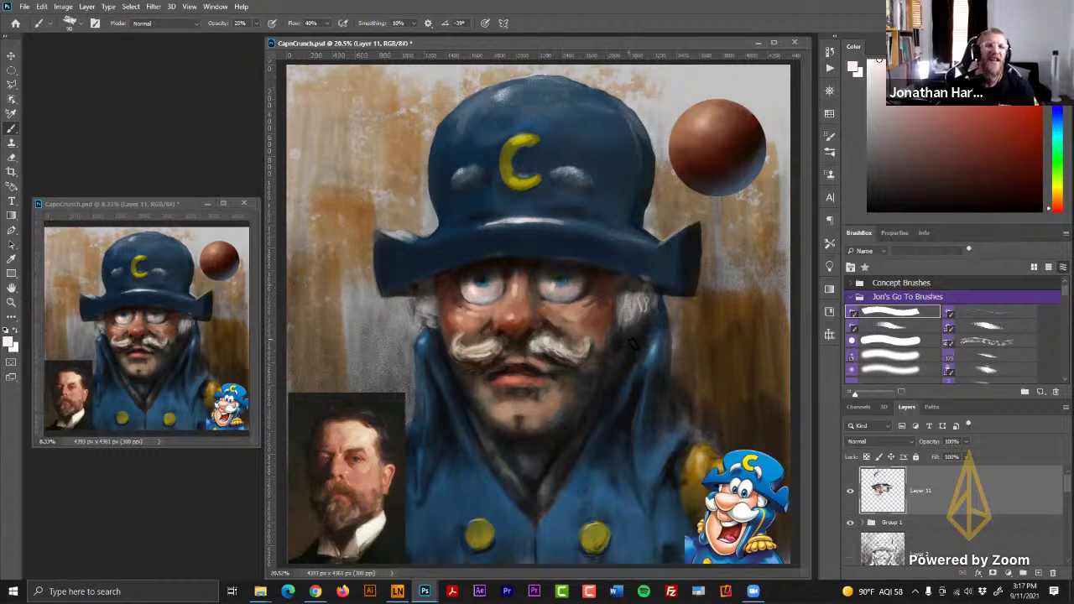
pyautogui.click(918, 117)
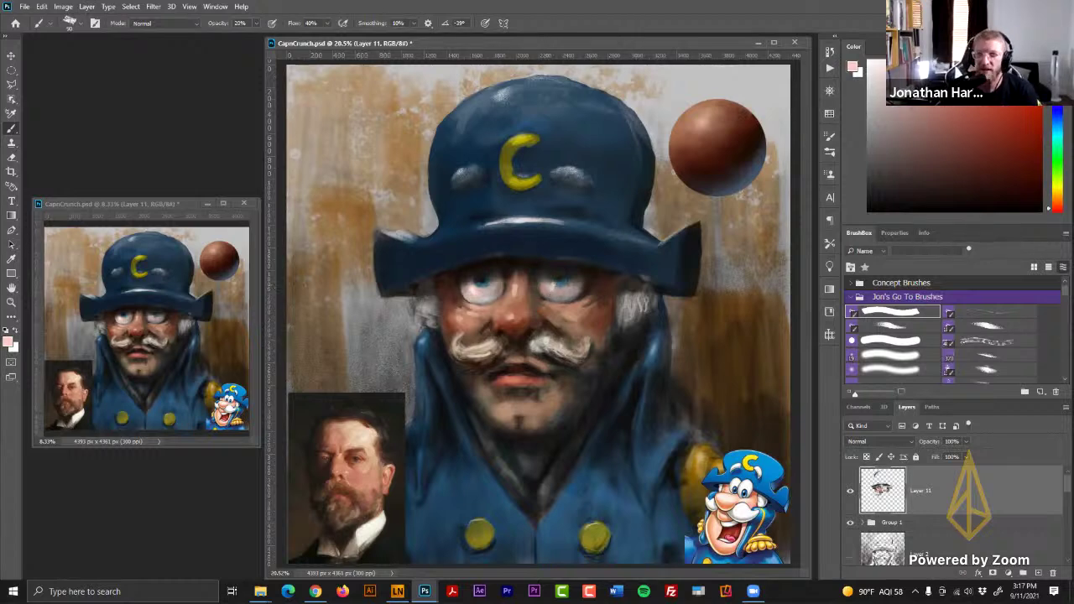
# - Sharpen the moustache's edges above the mouth with white, sampled off-white and near-black brown, lowering the opacity to 44%
pyautogui.press('x')
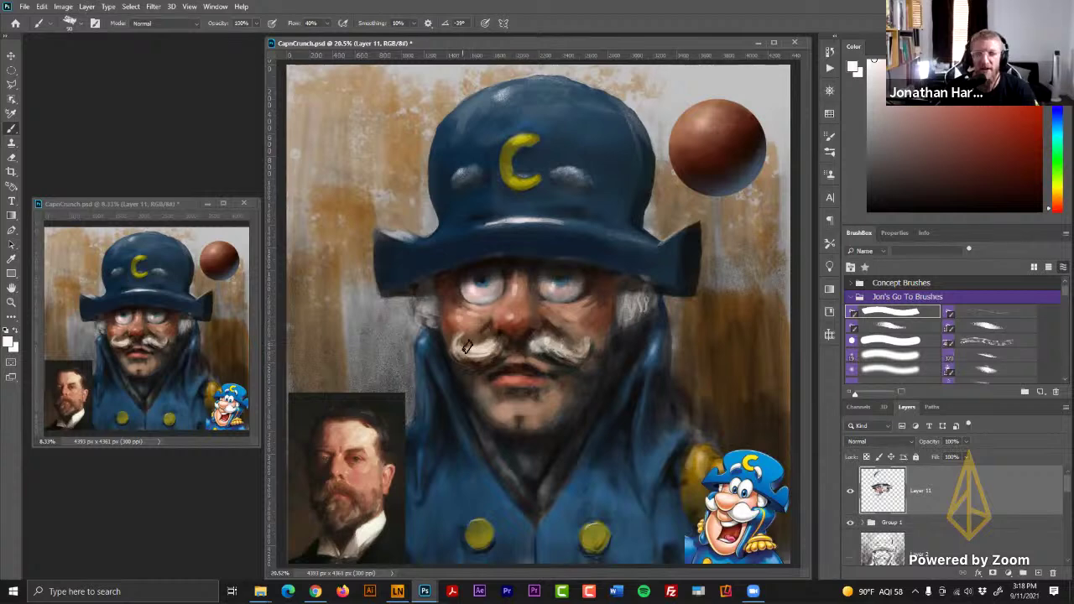
pyautogui.keyDown('alt'); pyautogui.click(480, 356); pyautogui.keyUp('alt')
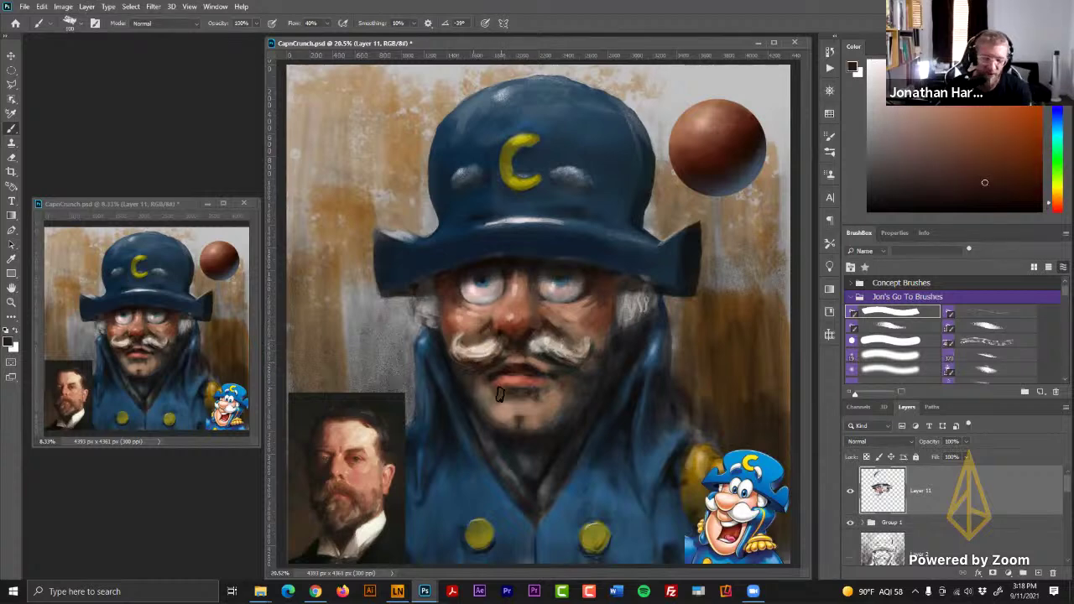
pyautogui.press('4')
pyautogui.press('4')
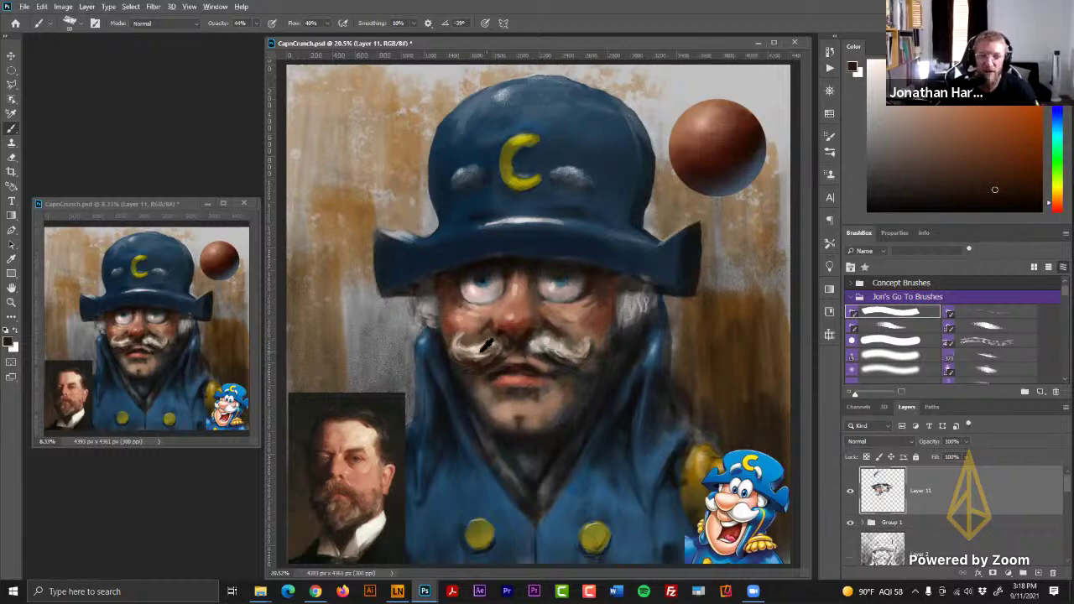
pyautogui.keyDown('alt'); pyautogui.click(481, 353); pyautogui.keyUp('alt')
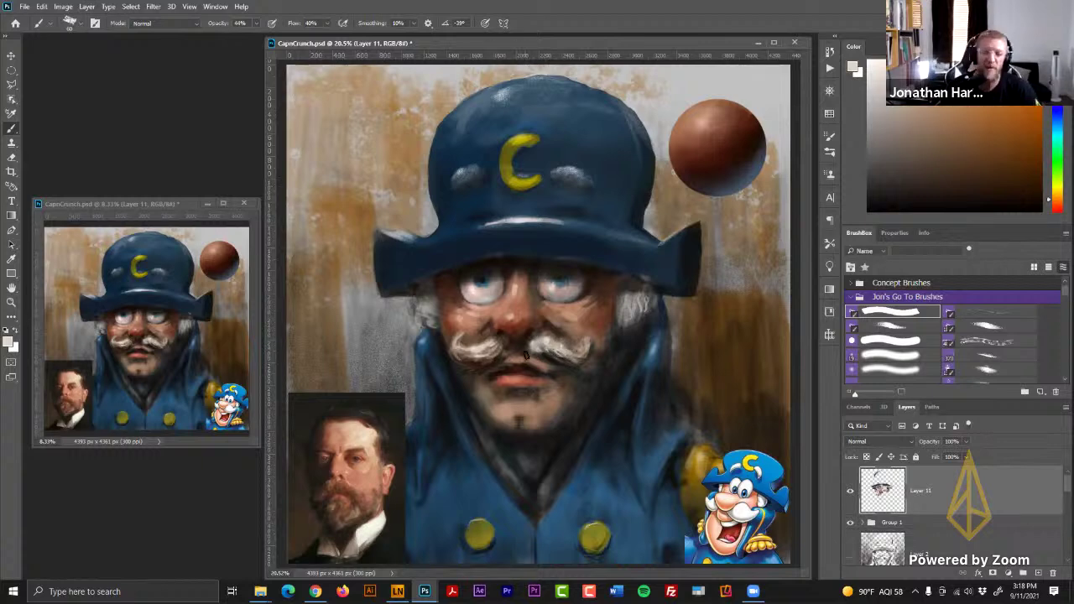
pyautogui.keyDown('alt'); pyautogui.click(495, 360); pyautogui.keyUp('alt')
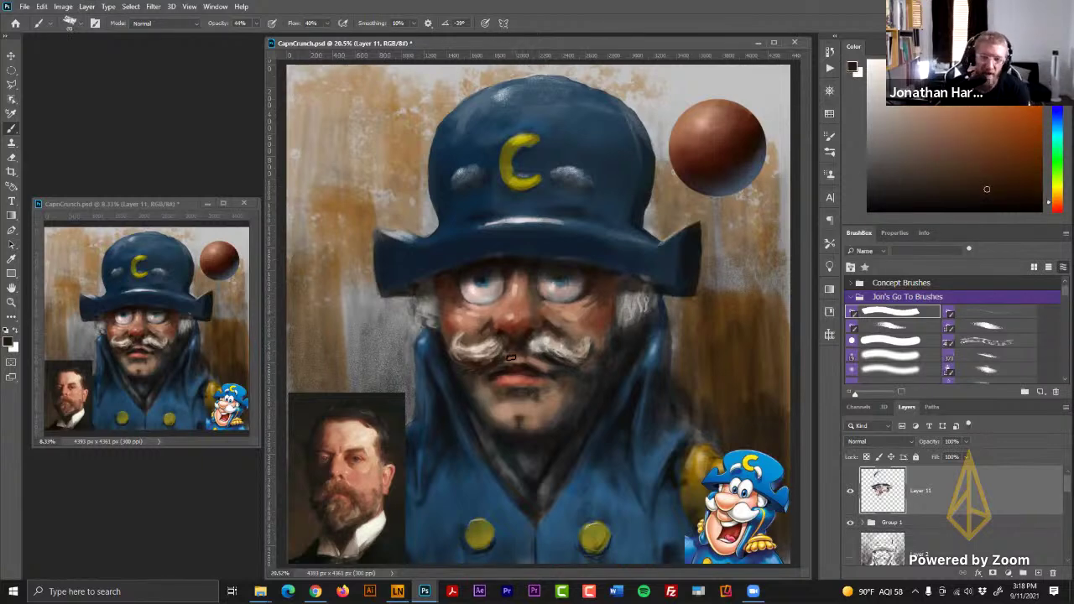
pyautogui.moveTo(473, 375)
pyautogui.mouseDown()
pyautogui.moveTo(469, 386)
pyautogui.moveTo(480, 377)
pyautogui.mouseUp()
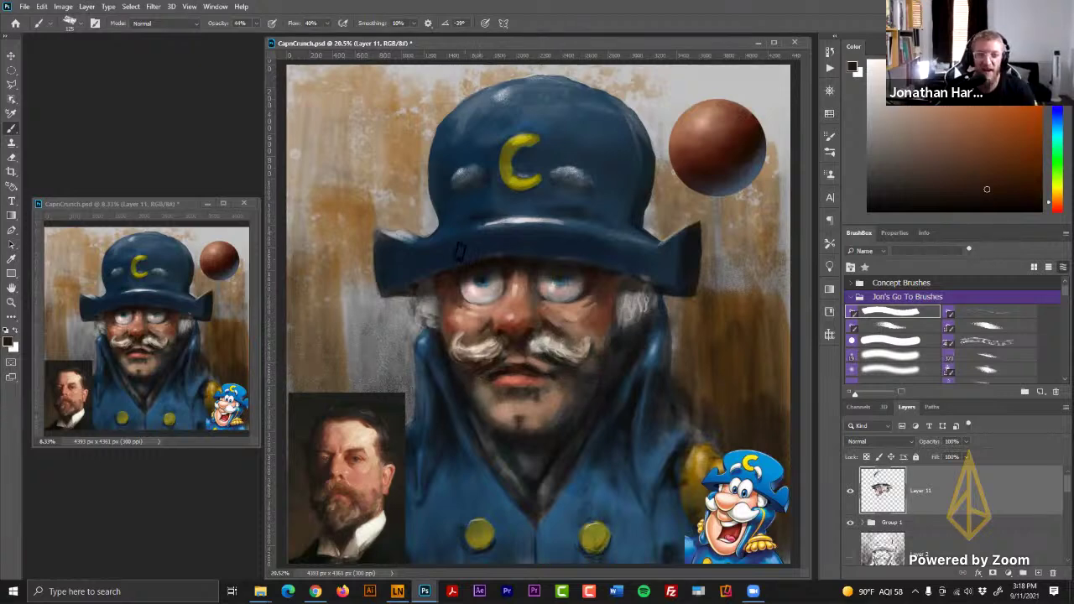
# - Shade the top of the viewer's-left eye and the viewer's-right eye's outer corner with sampled grey and reddish browns, lowering opacity to 20%
pyautogui.keyDown('alt'); pyautogui.click(471, 284); pyautogui.keyUp('alt')
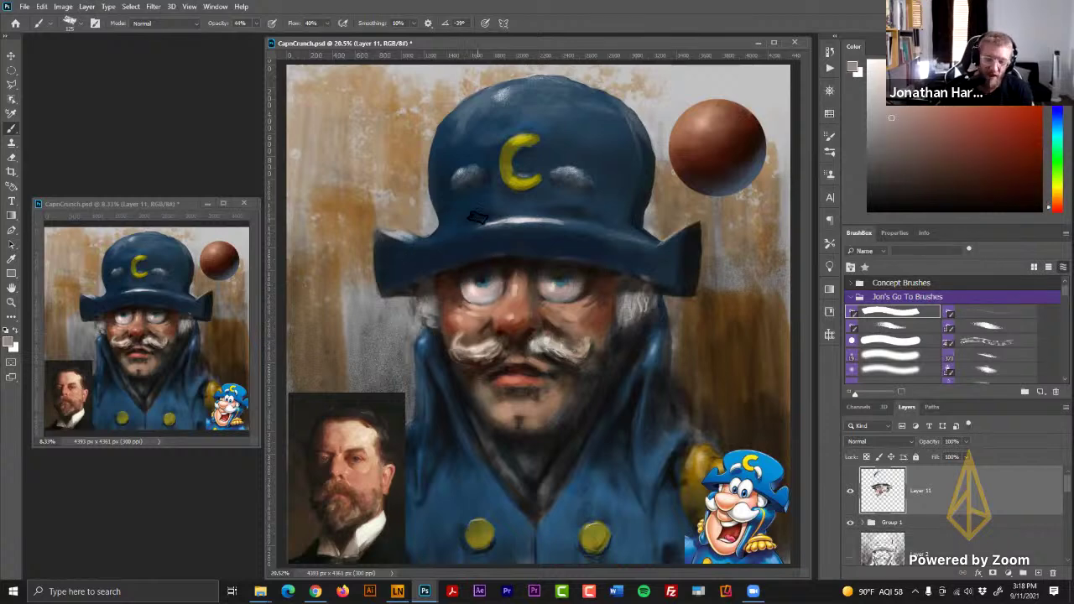
pyautogui.keyDown('alt'); pyautogui.click(473, 271); pyautogui.keyUp('alt')
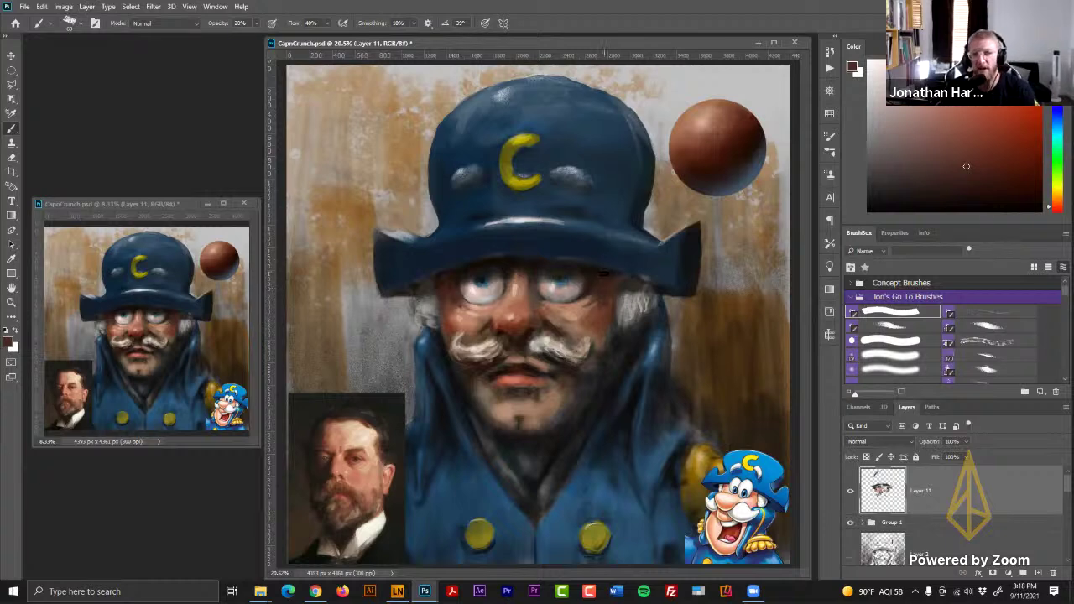
pyautogui.keyDown('alt'); pyautogui.click(606, 287); pyautogui.keyUp('alt')
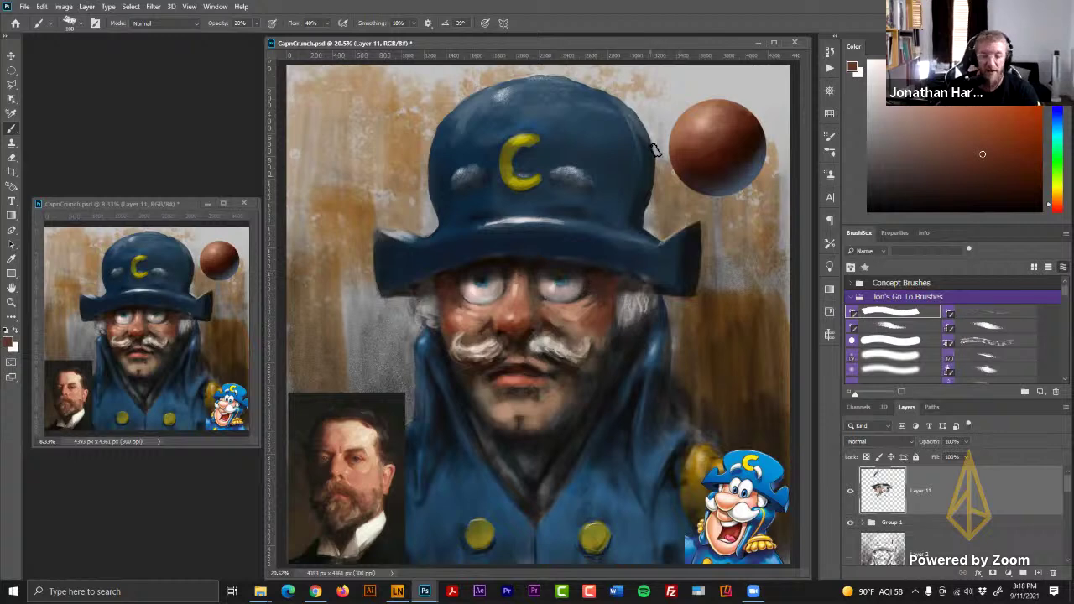
# - Repaint the hat brim's upper edge on the viewer's left with a sampled mid blue, raising the brush opacity to 88%
pyautogui.keyDown('alt'); pyautogui.click(590, 286); pyautogui.keyUp('alt')
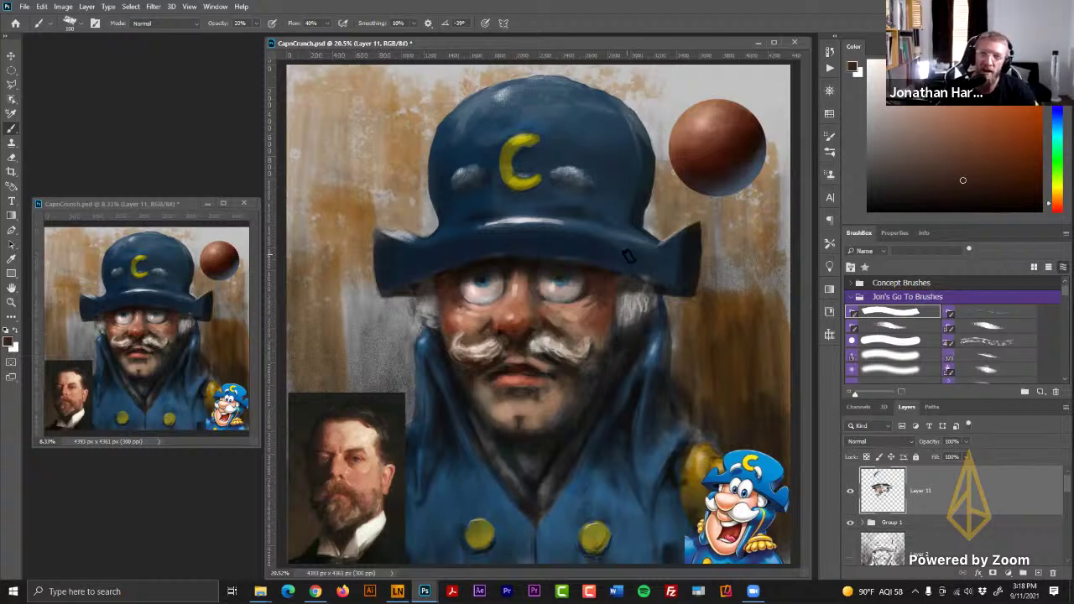
pyautogui.keyDown('alt'); pyautogui.click(467, 231); pyautogui.keyUp('alt')
pyautogui.click(988, 148)
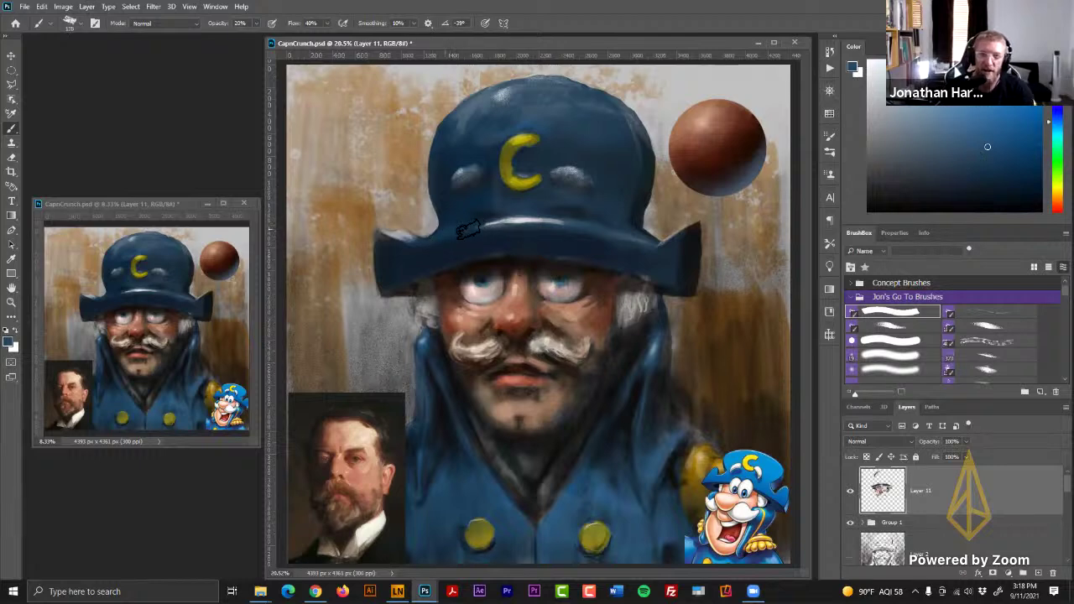
pyautogui.press('8')
pyautogui.press('8')
pyautogui.moveTo(466, 230)
pyautogui.mouseDown()
pyautogui.moveTo(437, 239)
pyautogui.moveTo(477, 228)
pyautogui.mouseUp()
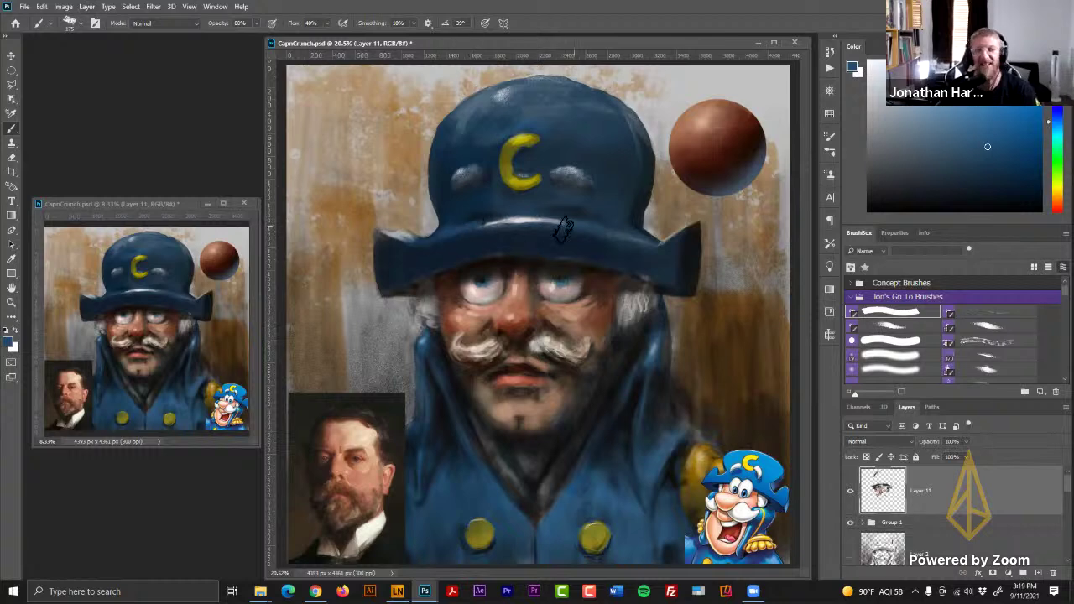
# - Blend the brim's front and its join with the crown using sampled near-black, mid and dark blues, reducing the brush size
pyautogui.keyDown('alt'); pyautogui.click(480, 214); pyautogui.keyUp('alt')
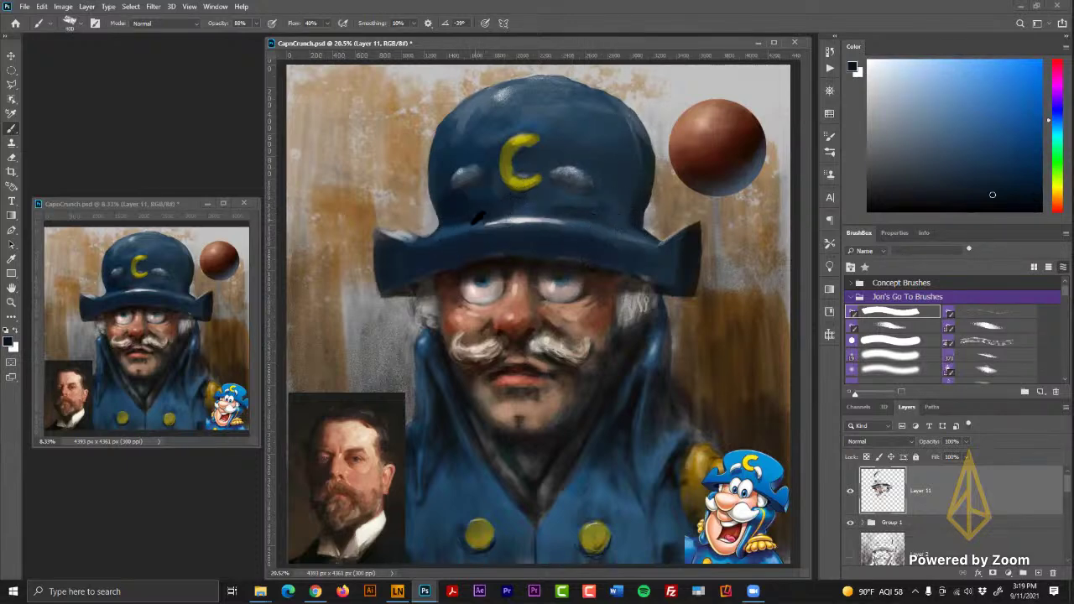
pyautogui.keyDown('alt'); pyautogui.click(464, 228); pyautogui.keyUp('alt')
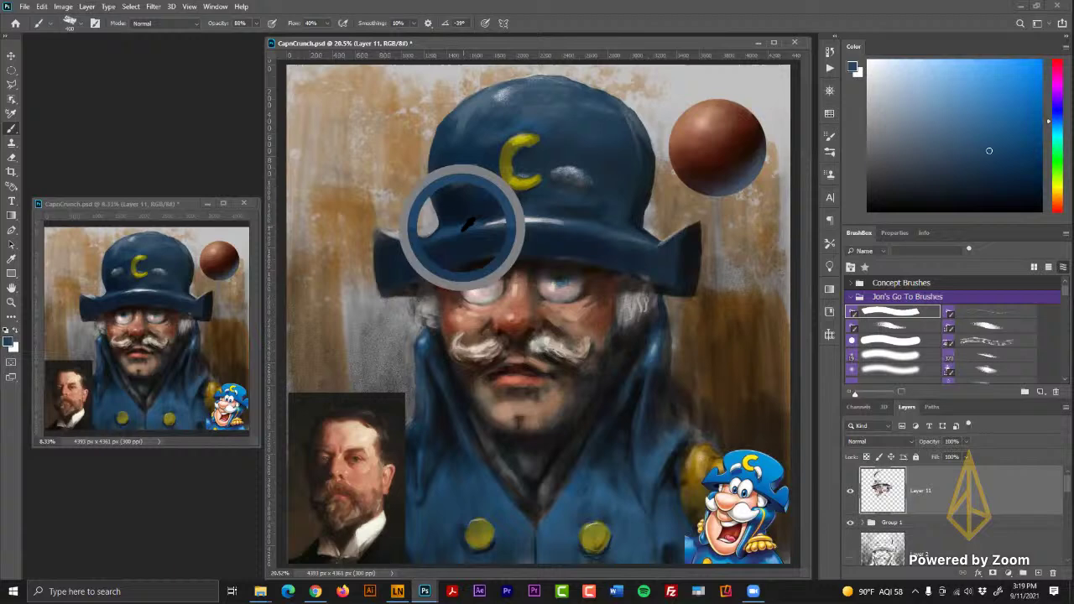
pyautogui.keyDown('alt'); pyautogui.click(603, 243); pyautogui.keyUp('alt')
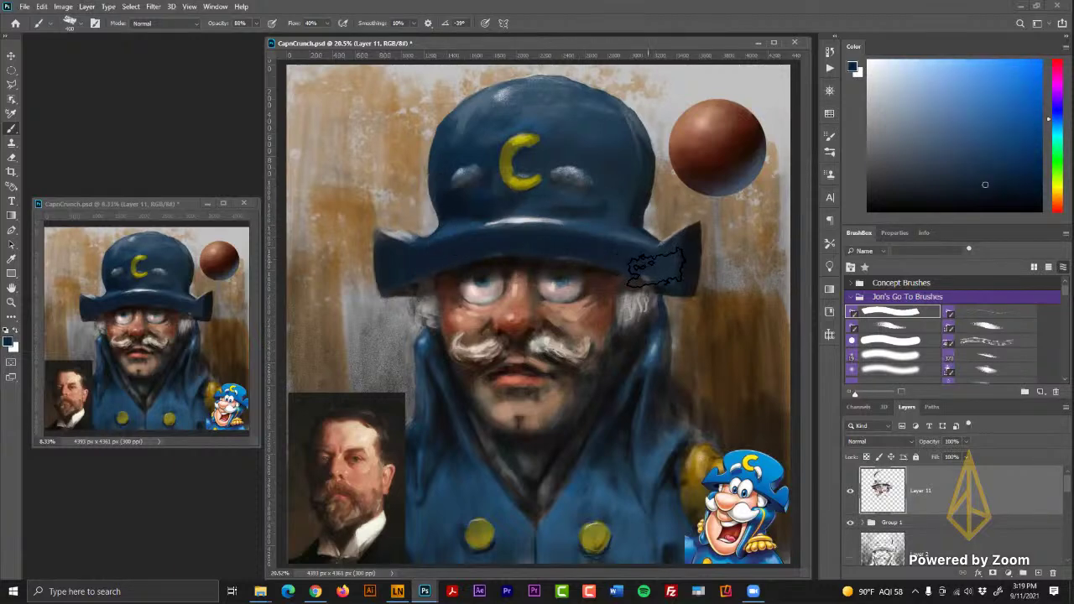
pyautogui.press('[')
pyautogui.press('[')
pyautogui.press('[')
pyautogui.press('[')
pyautogui.press('[')
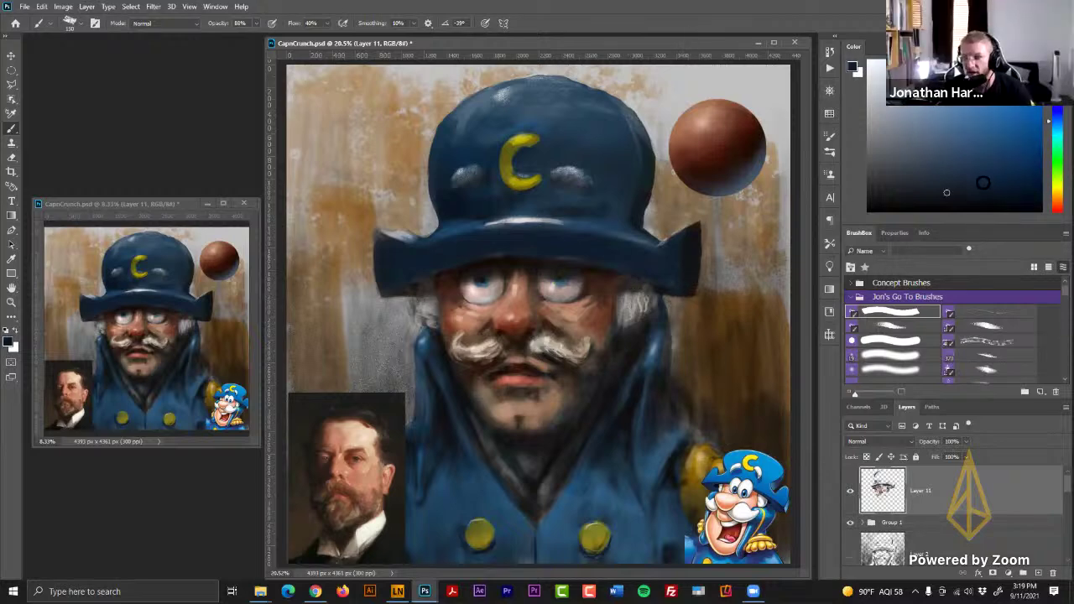
# - Sharpen the underside of the brim's viewer's-left end with a smaller brush, using near-black blue and sampled dark grey
pyautogui.click(986, 200)
pyautogui.press('[')
pyautogui.press('[')
pyautogui.press('[')
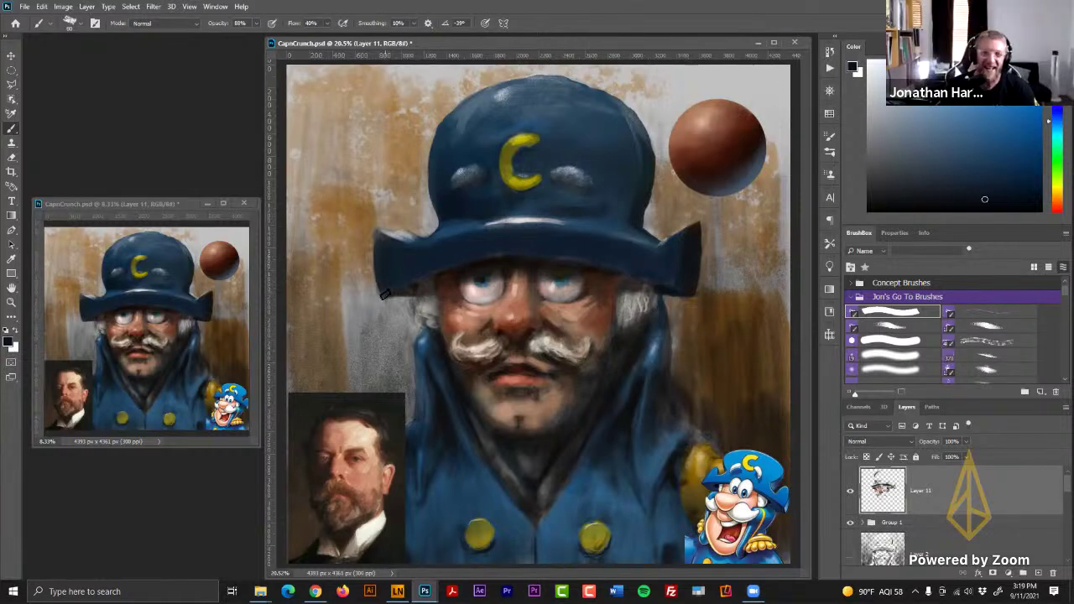
pyautogui.keyDown('alt'); pyautogui.click(426, 290); pyautogui.keyUp('alt')
pyautogui.keyDown('alt'); pyautogui.click(422, 289); pyautogui.keyUp('alt')
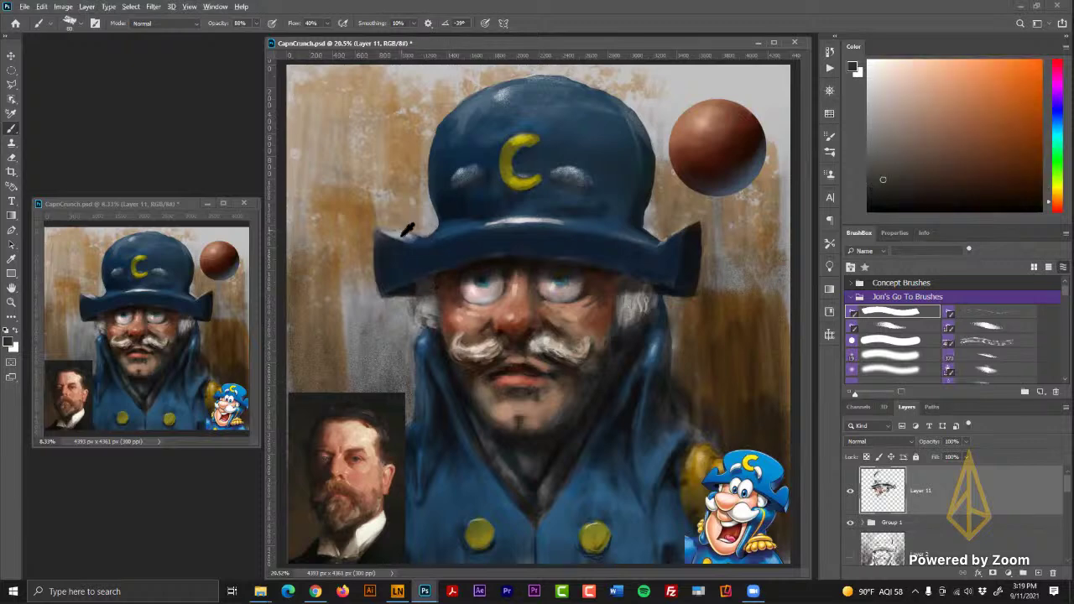
# - Rework the highlight and upturned fold on the brim's viewer's-left side with sampled light grey, pale blue and mid blue
pyautogui.keyDown('alt'); pyautogui.click(408, 235); pyautogui.keyUp('alt')
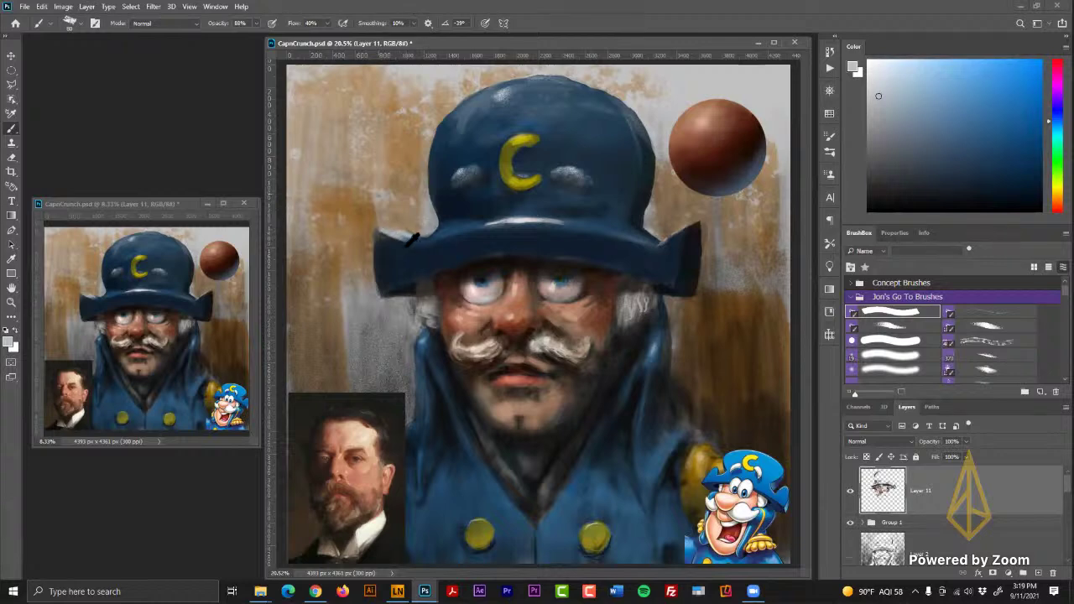
pyautogui.keyDown('alt'); pyautogui.click(436, 238); pyautogui.keyUp('alt')
pyautogui.press(']')
pyautogui.press(']')
pyautogui.press(']')
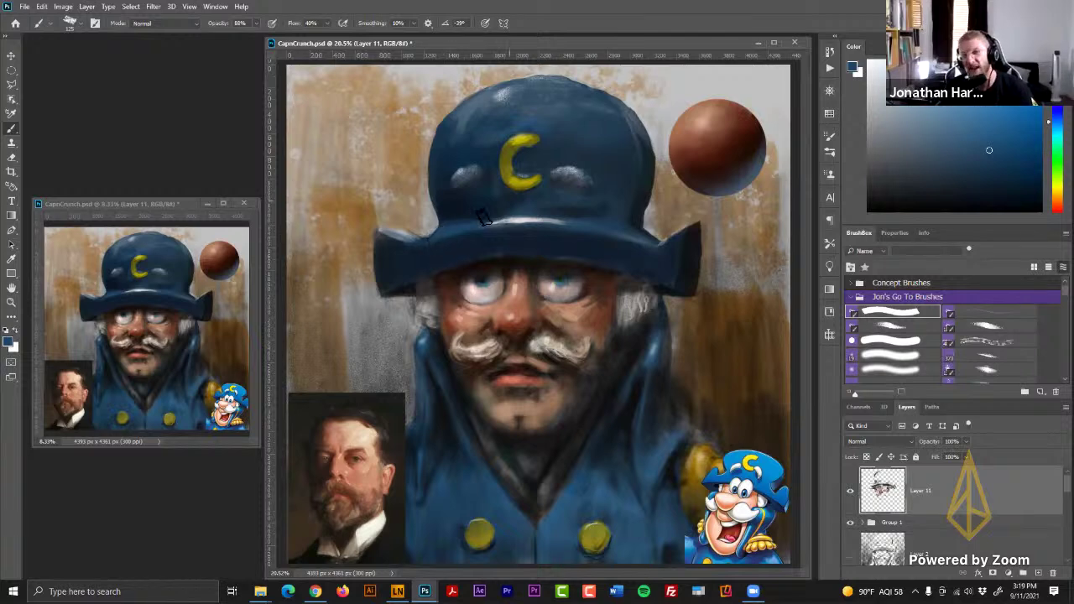
pyautogui.keyDown('alt'); pyautogui.click(404, 238); pyautogui.keyUp('alt')
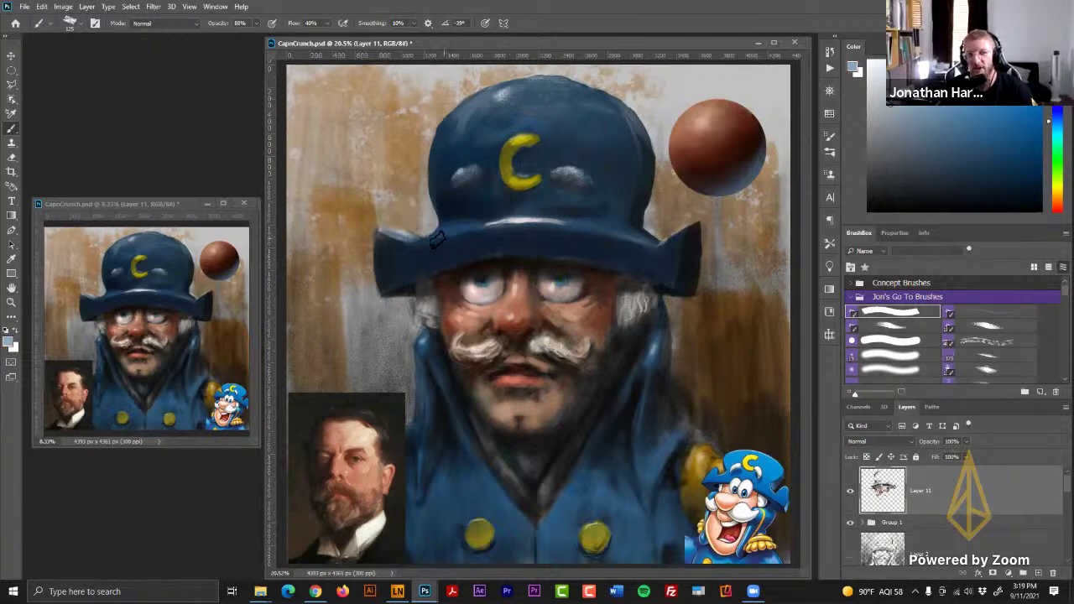
pyautogui.keyDown('alt'); pyautogui.click(434, 237); pyautogui.keyUp('alt')
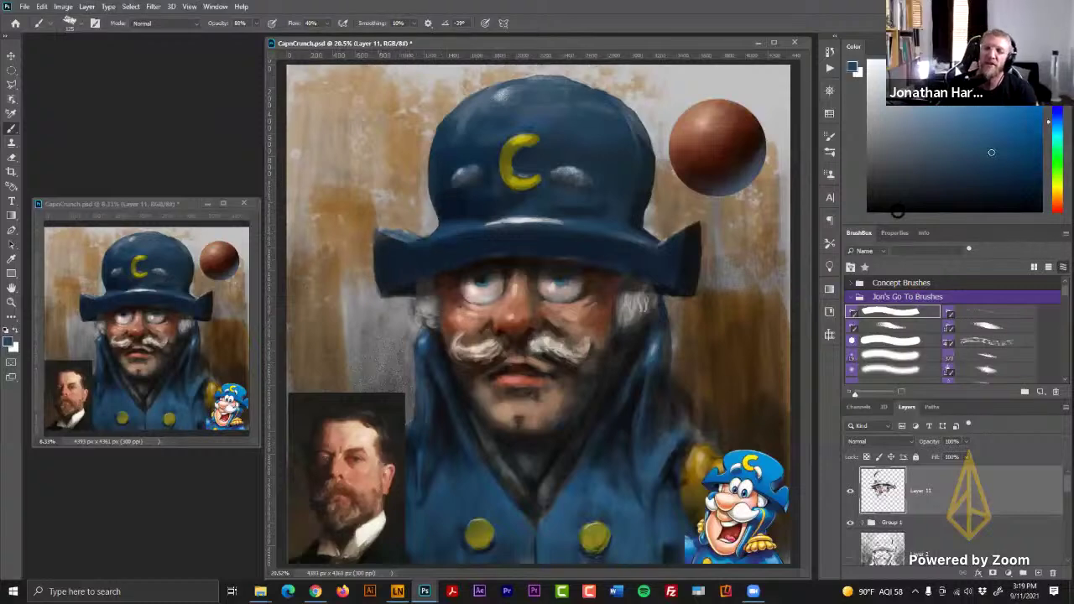
pyautogui.click(860, 283)
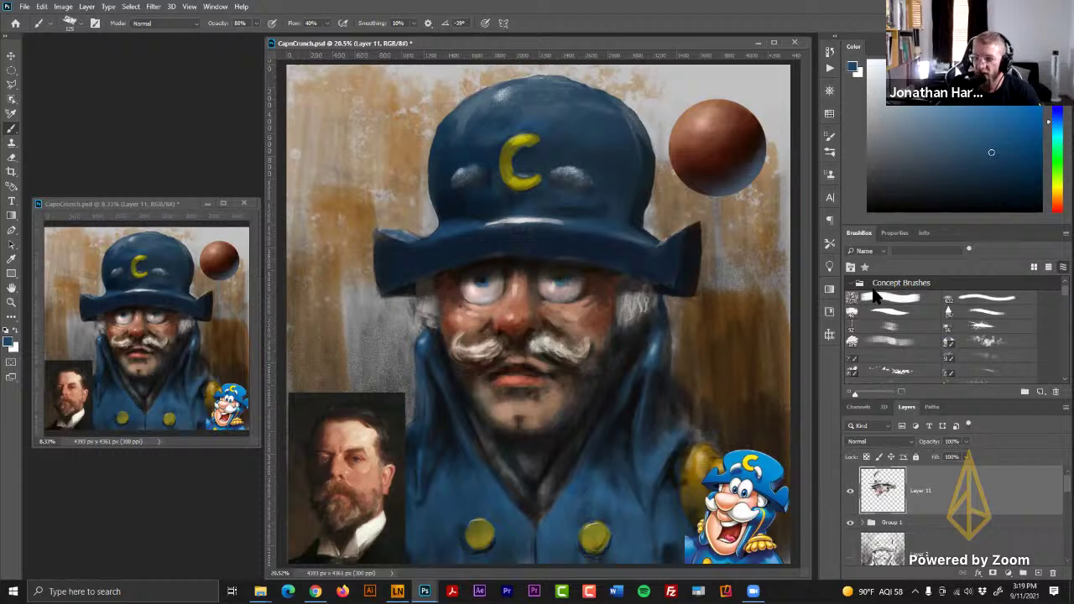
pyautogui.click(980, 328)
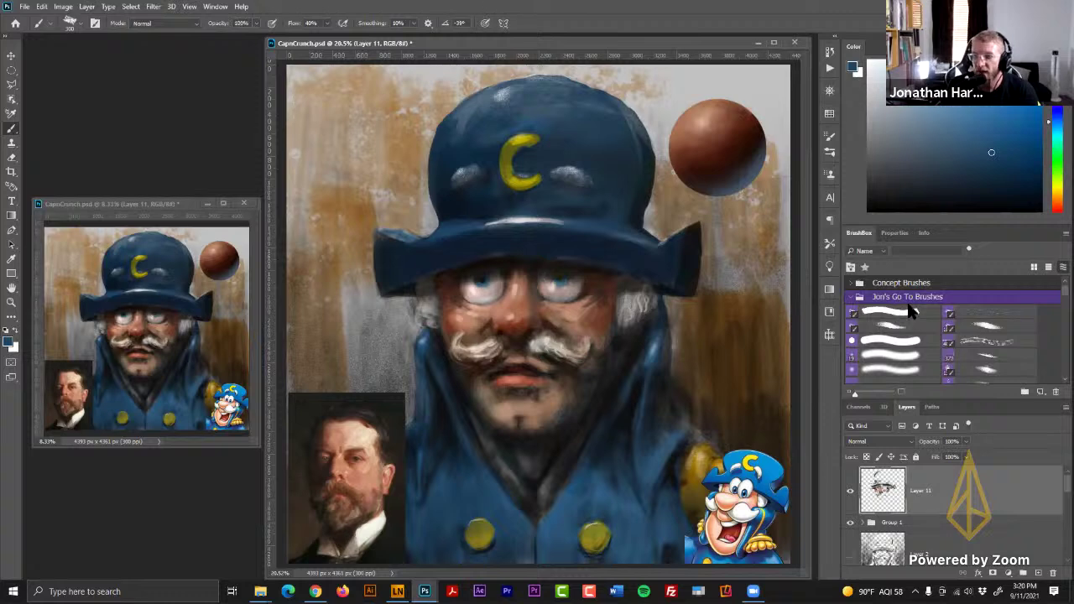
pyautogui.click(910, 310)
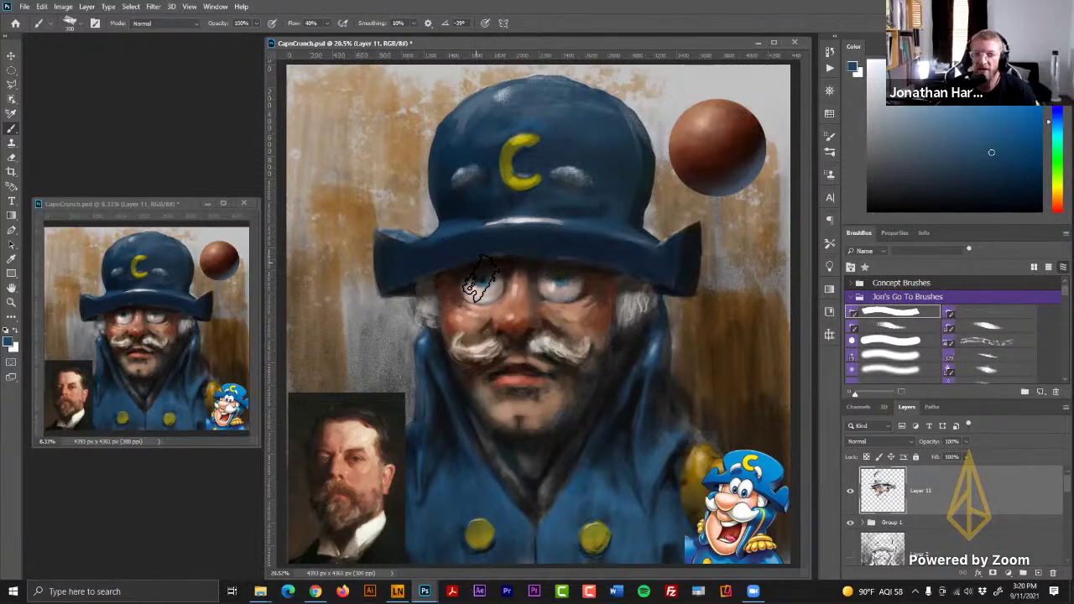
# - Soften the brim's centre highlight and viewer's-left fold at 20% to 44% opacity with sampled near-black, light grey and blue
pyautogui.keyDown('alt'); pyautogui.click(434, 232); pyautogui.keyUp('alt')
pyautogui.press('2')
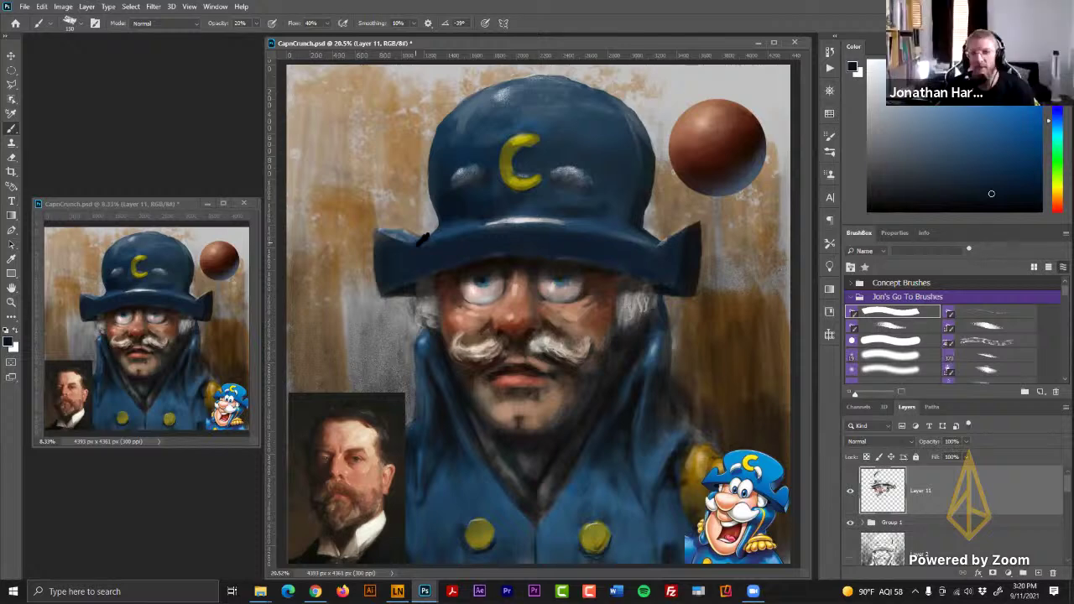
pyautogui.keyDown('alt'); pyautogui.click(527, 220); pyautogui.keyUp('alt')
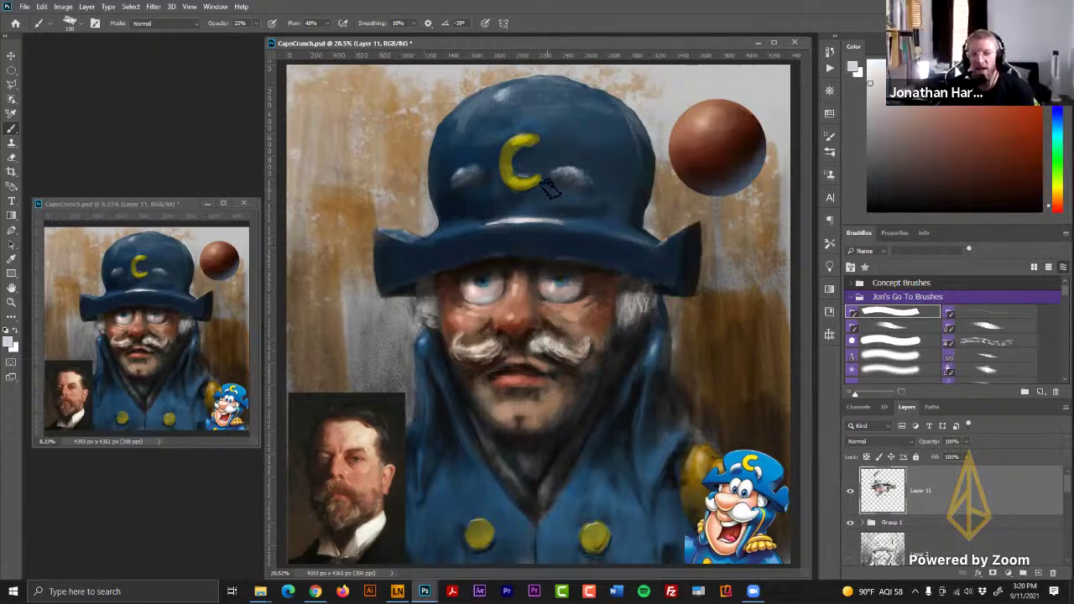
pyautogui.keyDown('alt'); pyautogui.click(588, 224); pyautogui.keyUp('alt')
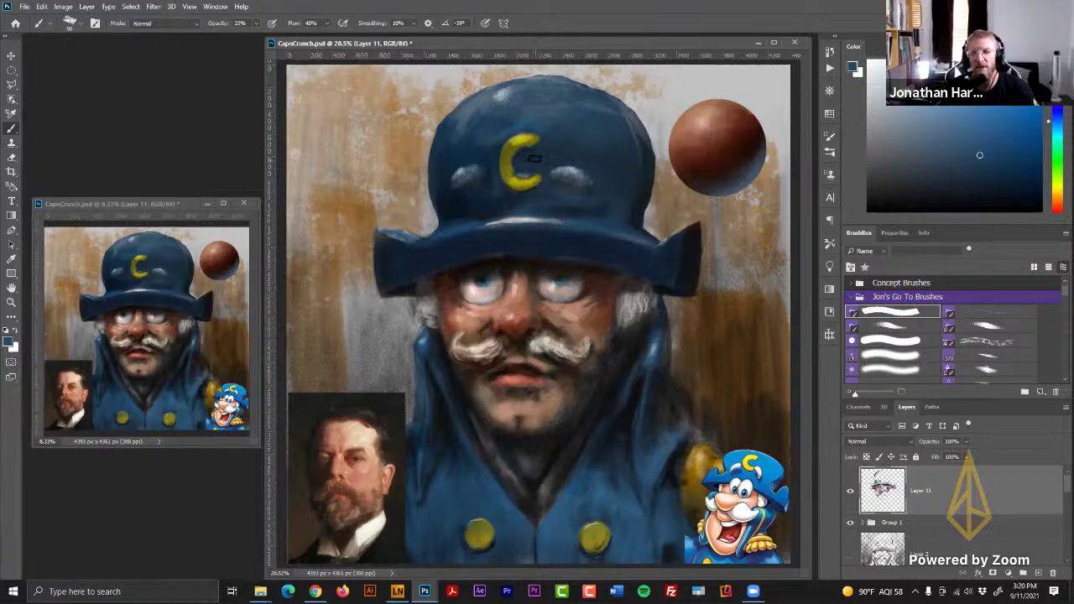
pyautogui.keyDown('alt'); pyautogui.click(529, 215); pyautogui.keyUp('alt')
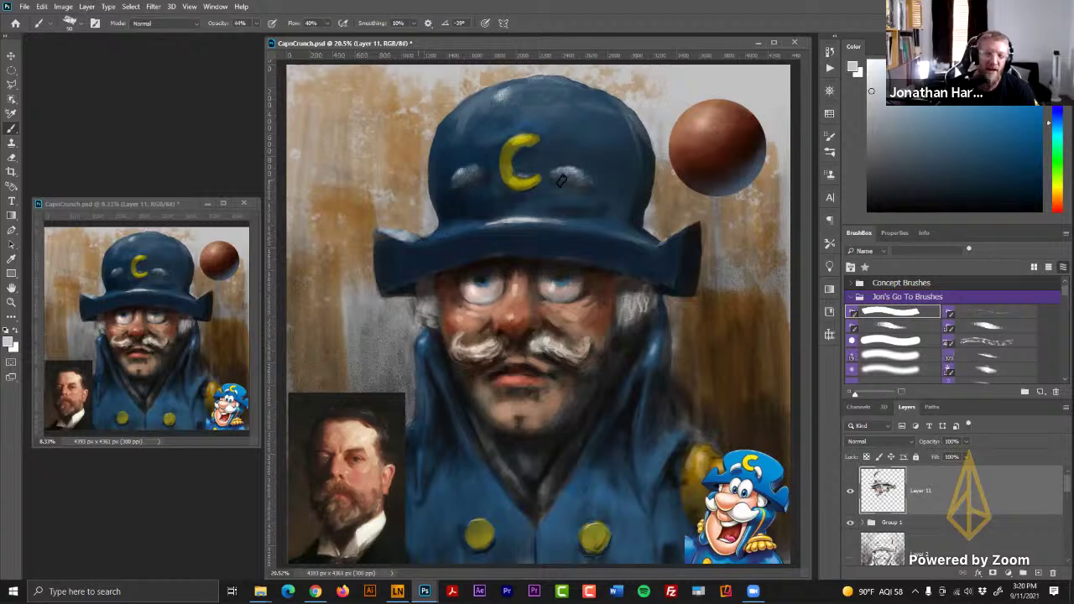
pyautogui.keyDown('alt'); pyautogui.click(425, 238); pyautogui.keyUp('alt')
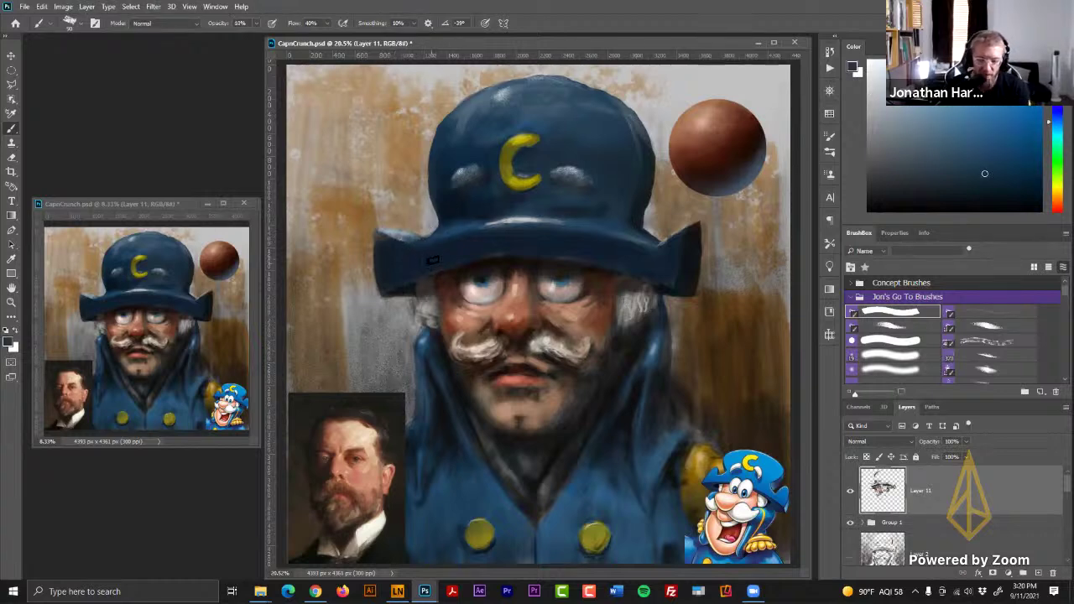
# - Test a greatly enlarged textured brush at 100% opacity by daubing dark blue over the background beside the hat's viewer's-left side
pyautogui.press(']')
pyautogui.press(']')
pyautogui.press(']')
pyautogui.press(']')
pyautogui.press(']')
pyautogui.press(']')
pyautogui.press(']')
pyautogui.press(']')
pyautogui.press(']')
pyautogui.press(']')
pyautogui.press(']')
pyautogui.press(']')
pyautogui.press(']')
pyautogui.press(']')
pyautogui.press(']')
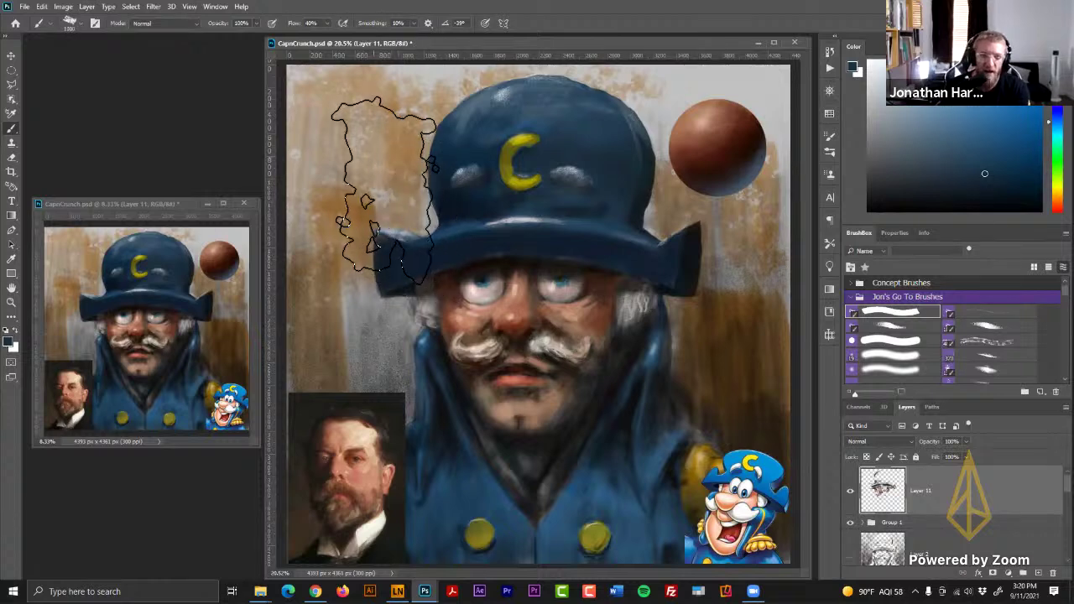
pyautogui.click(369, 153)
pyautogui.moveTo(382, 192)
pyautogui.mouseDown()
pyautogui.moveTo(370, 233)
pyautogui.moveTo(388, 250)
pyautogui.moveTo(437, 156)
pyautogui.mouseUp()
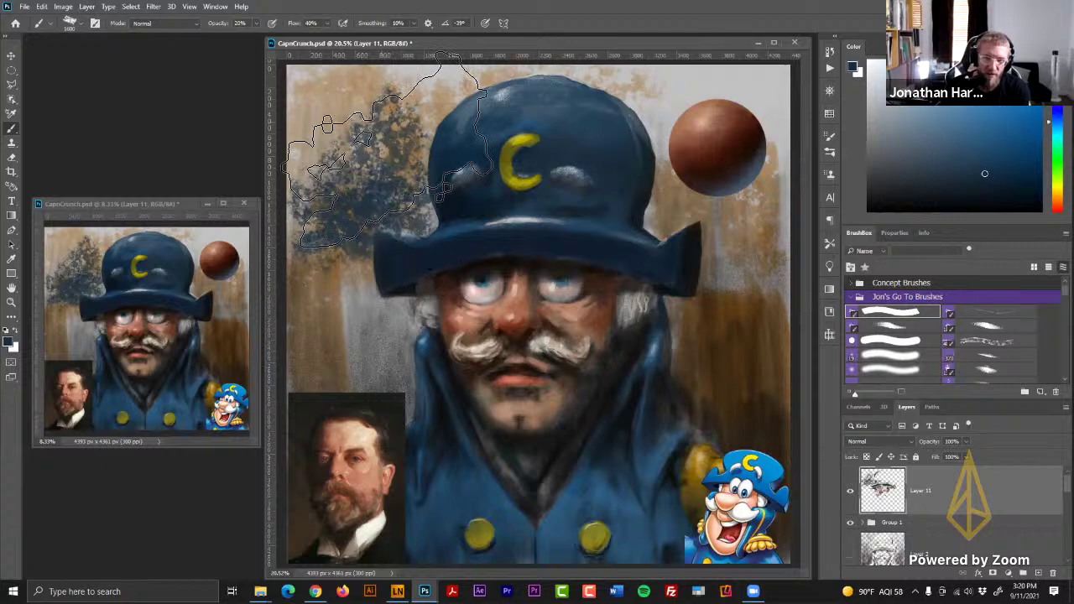
# - Test the brush at 200 px and 20% opacity by building up a soft dark blue spot above the textured daubs
pyautogui.press('2')
pyautogui.press('[')
pyautogui.press('[')
pyautogui.press('[')
pyautogui.press('[')
pyautogui.press('[')
pyautogui.press('[')
pyautogui.press('[')
pyautogui.press('[')
pyautogui.press('[')
pyautogui.press('[')
pyautogui.press('[')
pyautogui.press('[')
pyautogui.press('[')
pyautogui.press('[')
pyautogui.press('[')
pyautogui.moveTo(350, 125)
pyautogui.mouseDown()
pyautogui.moveTo(360, 109)
pyautogui.moveTo(366, 133)
pyautogui.moveTo(329, 113)
pyautogui.mouseUp()
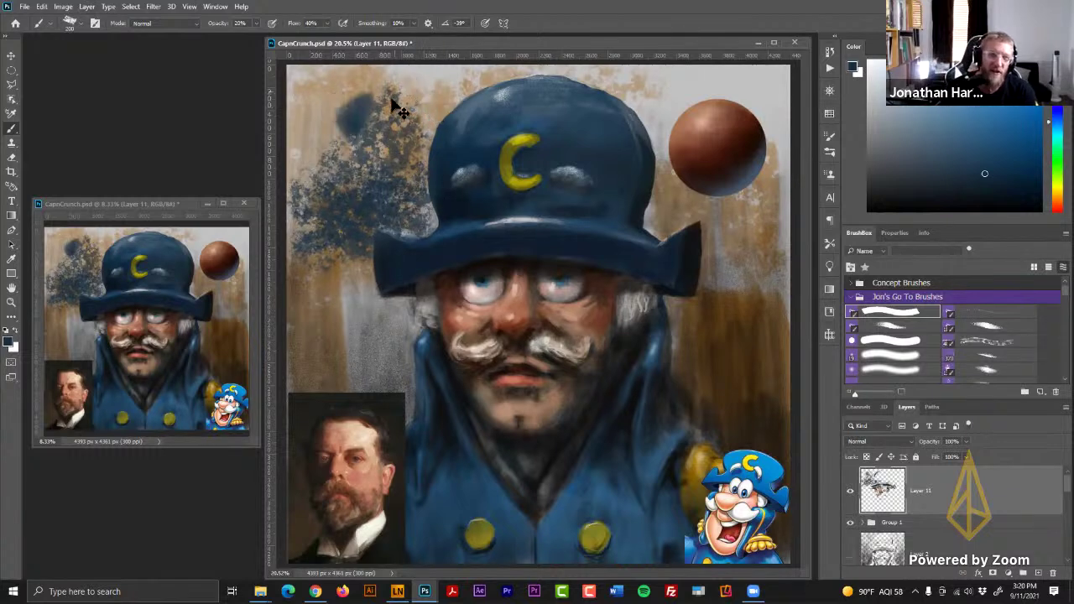
# - Undo all the dark blue test strokes on the background
pyautogui.hotkey('ctrl', 'z')
pyautogui.hotkey('ctrl', 'z')
pyautogui.hotkey('ctrl', 'z')
pyautogui.hotkey('ctrl', 'z')
pyautogui.hotkey('ctrl', 'z')
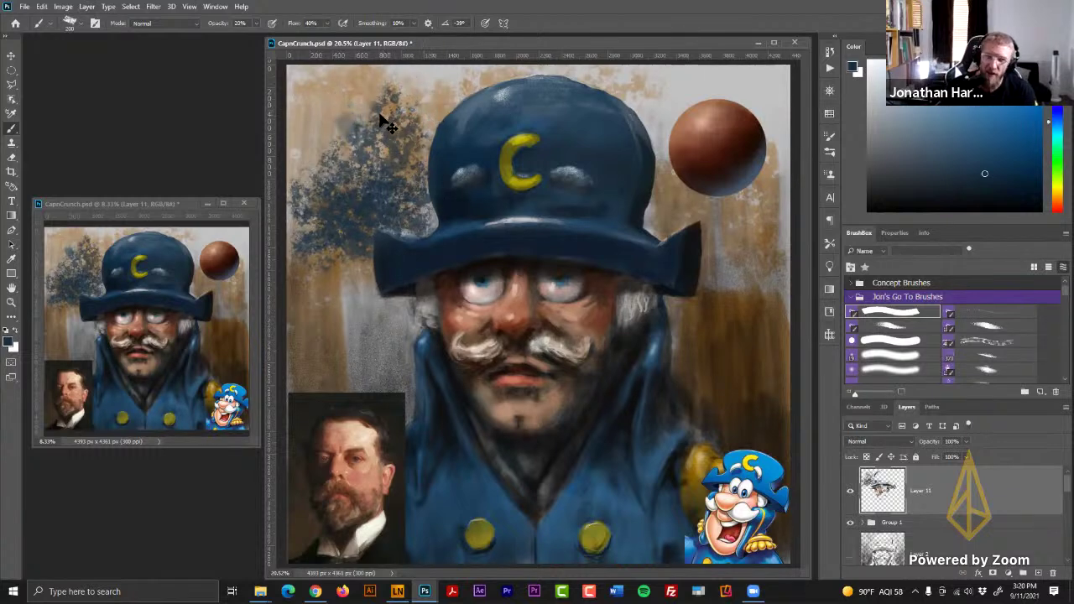
pyautogui.hotkey('ctrl', 'z')
pyautogui.hotkey('ctrl', 'z')
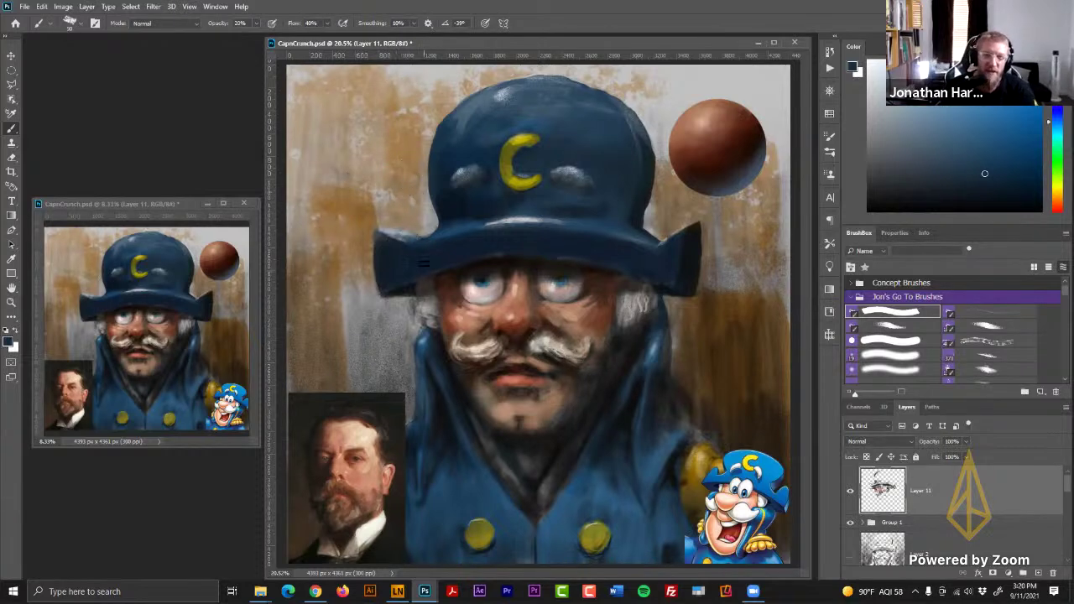
# - Refine the brim's viewer's-left fold and the crown's edges with sampled dark blue, grey and mid blue, lowering opacity to 22%
pyautogui.keyDown('alt'); pyautogui.click(424, 264); pyautogui.keyUp('alt')
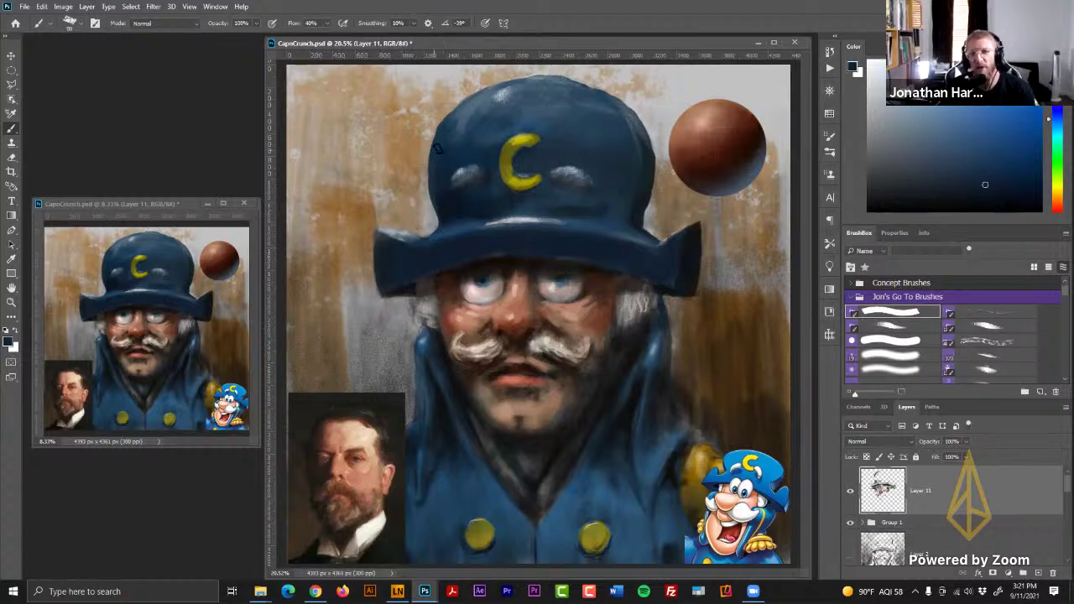
pyautogui.keyDown('alt'); pyautogui.click(436, 240); pyautogui.keyUp('alt')
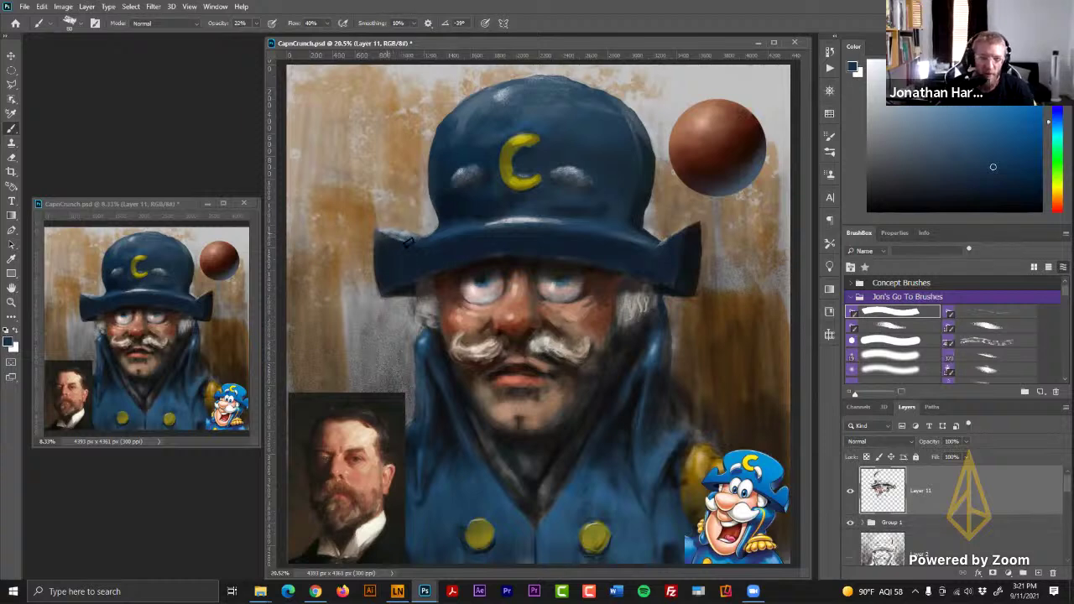
pyautogui.keyDown('alt'); pyautogui.click(408, 238); pyautogui.keyUp('alt')
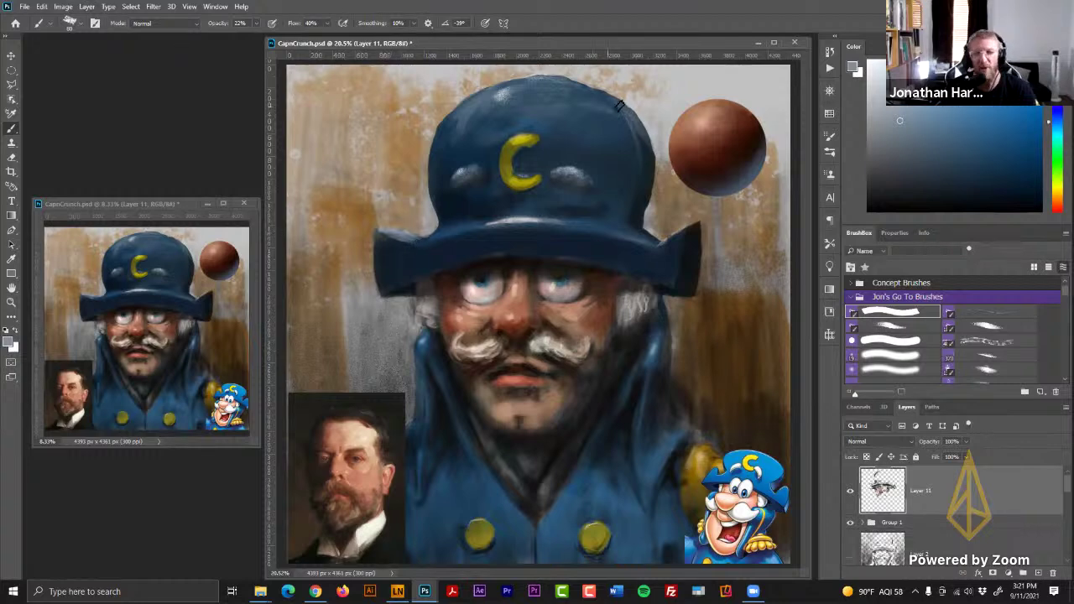
pyautogui.keyDown('alt'); pyautogui.click(440, 235); pyautogui.keyUp('alt')
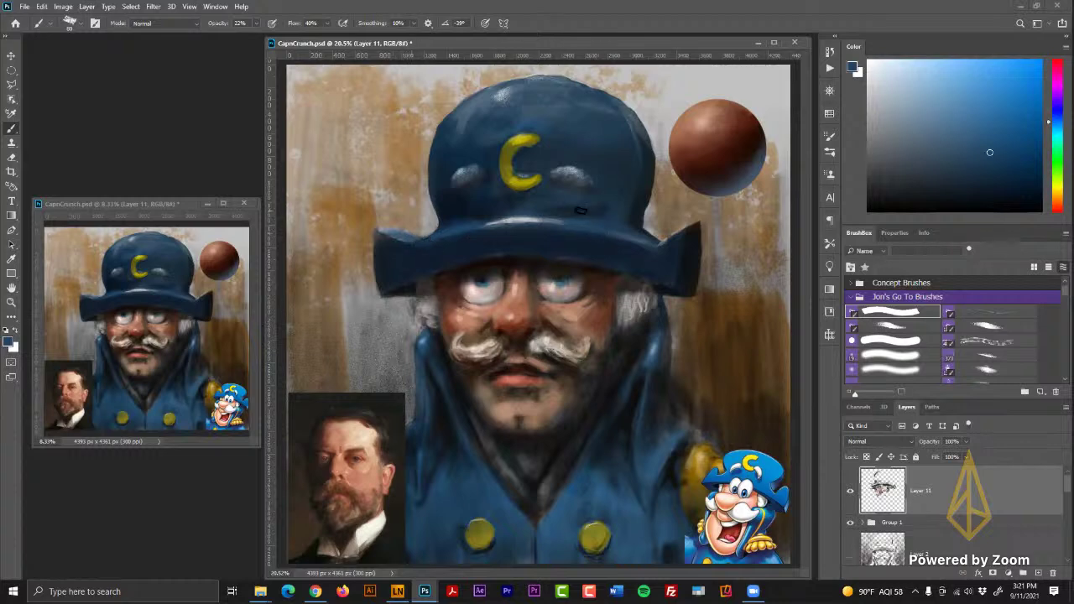
# - Darken the brim's lower edge above the eyes and its viewer's-left tip at 100% opacity with sampled near-black tones
pyautogui.keyDown('alt'); pyautogui.click(438, 270); pyautogui.keyUp('alt')
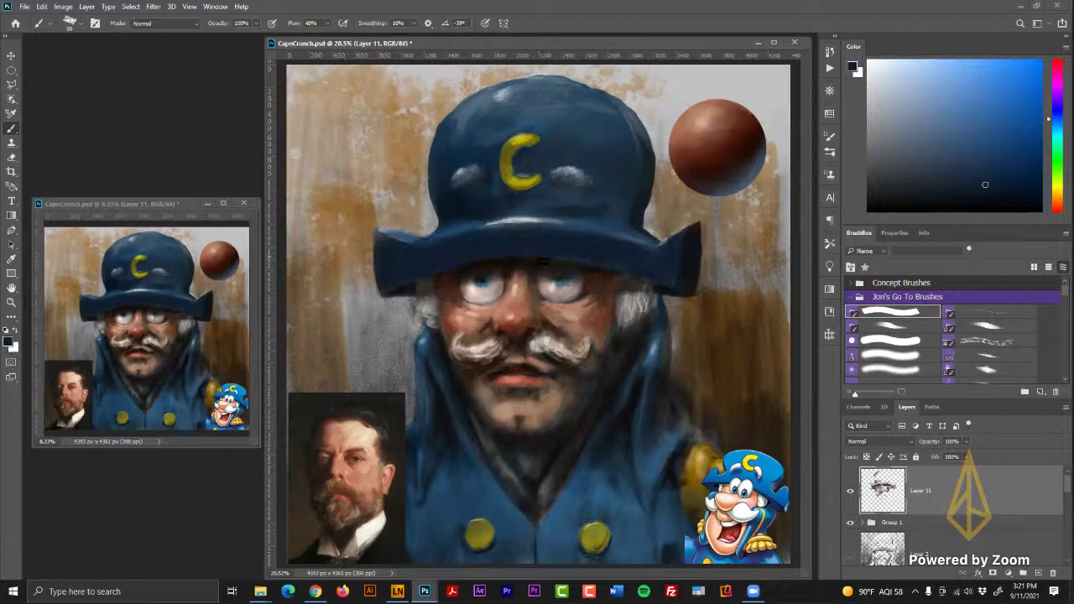
pyautogui.keyDown('alt'); pyautogui.click(519, 261); pyautogui.keyUp('alt')
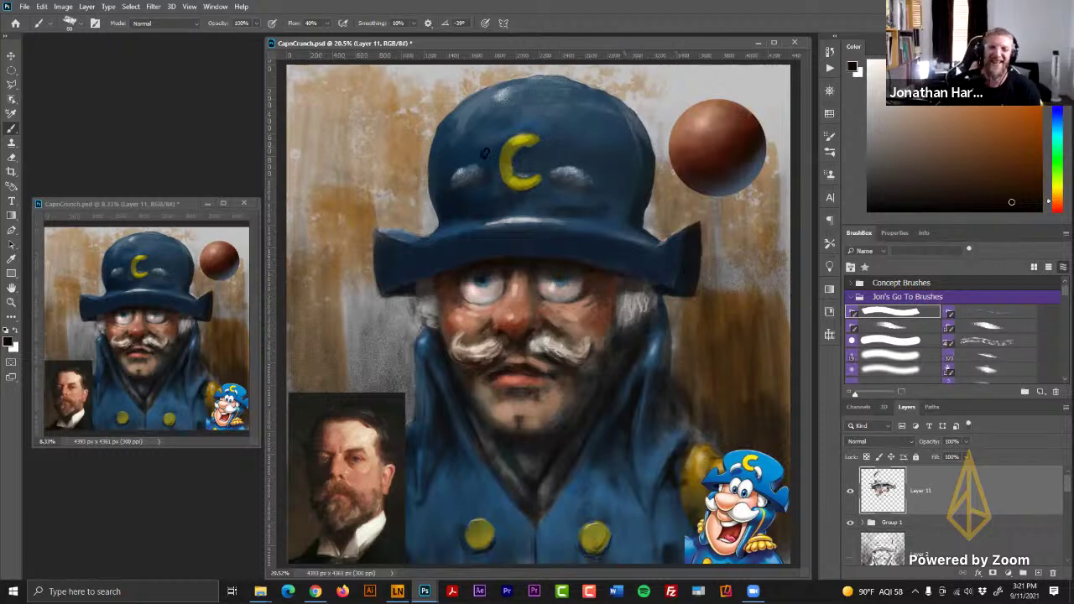
pyautogui.keyDown('alt'); pyautogui.click(376, 235); pyautogui.keyUp('alt')
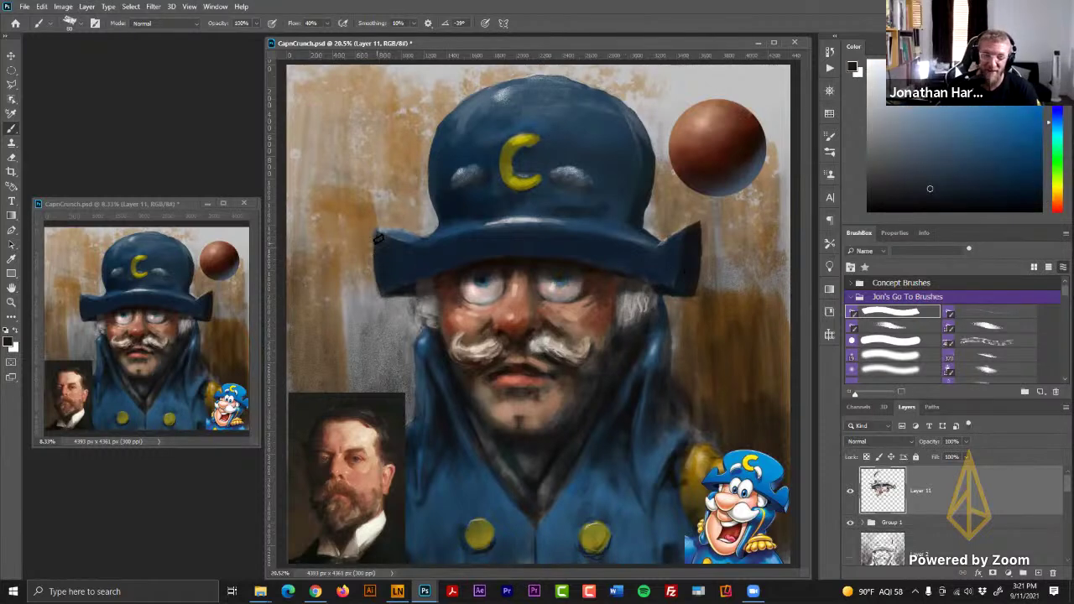
# - Paint over the highlight on the crown's viewer's-left upper side with sampled grey-blue and darker blues, using a larger brush
pyautogui.keyDown('alt'); pyautogui.click(487, 102); pyautogui.keyUp('alt')
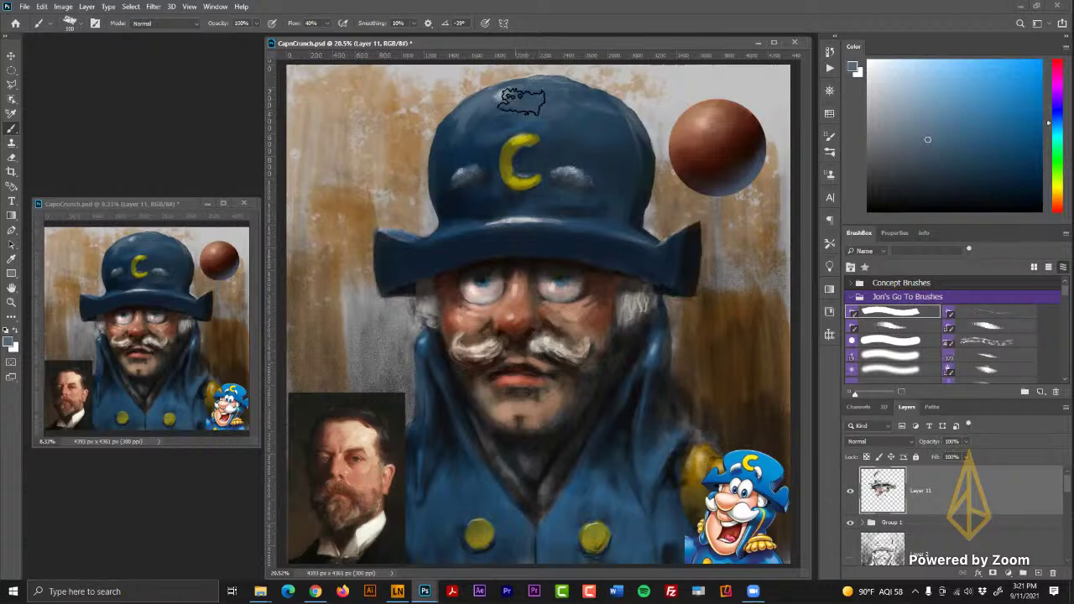
pyautogui.keyDown('alt'); pyautogui.click(496, 126); pyautogui.keyUp('alt')
pyautogui.moveTo(545, 99)
pyautogui.mouseDown()
pyautogui.moveTo(479, 131)
pyautogui.moveTo(508, 114)
pyautogui.moveTo(478, 118)
pyautogui.moveTo(470, 144)
pyautogui.mouseUp()
pyautogui.moveTo(497, 105); pyautogui.dragTo(455, 152)
pyautogui.keyDown('alt'); pyautogui.click(483, 141); pyautogui.keyUp('alt')
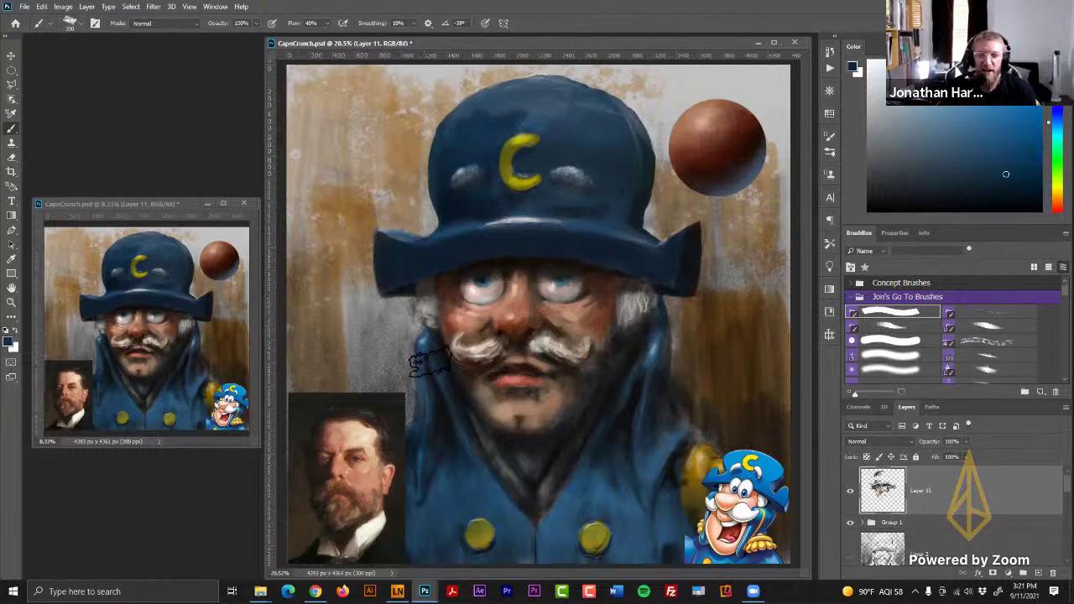
# - Touch up the viewer's-left cheek with sampled pinks and model the viewer's-right cheek with sampled reddish browns at brush size 200
pyautogui.keyDown('alt'); pyautogui.click(465, 317); pyautogui.keyUp('alt')
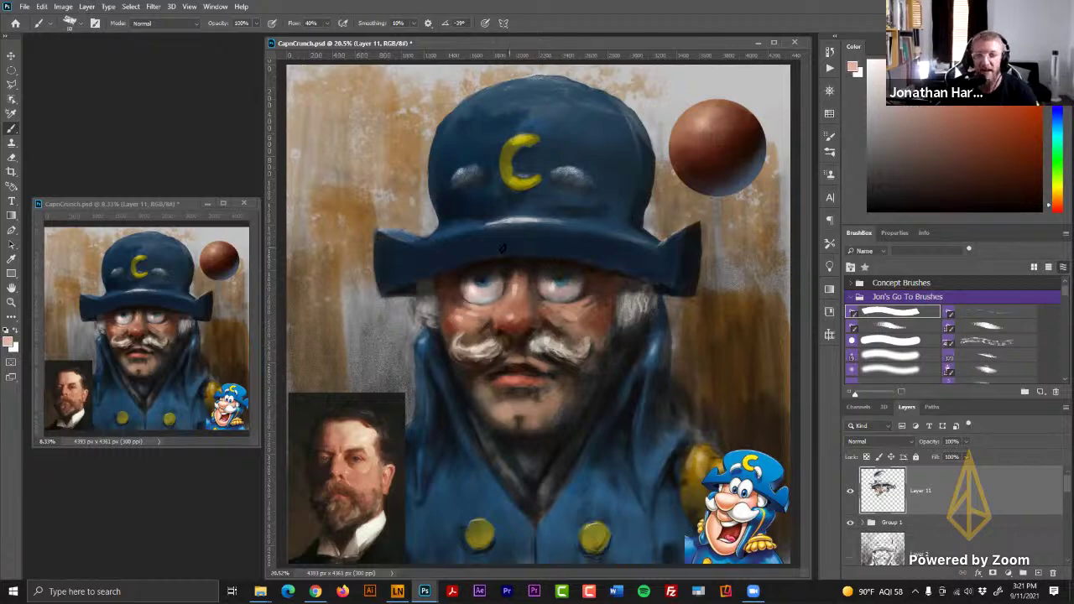
pyautogui.keyDown('alt'); pyautogui.click(475, 320); pyautogui.keyUp('alt')
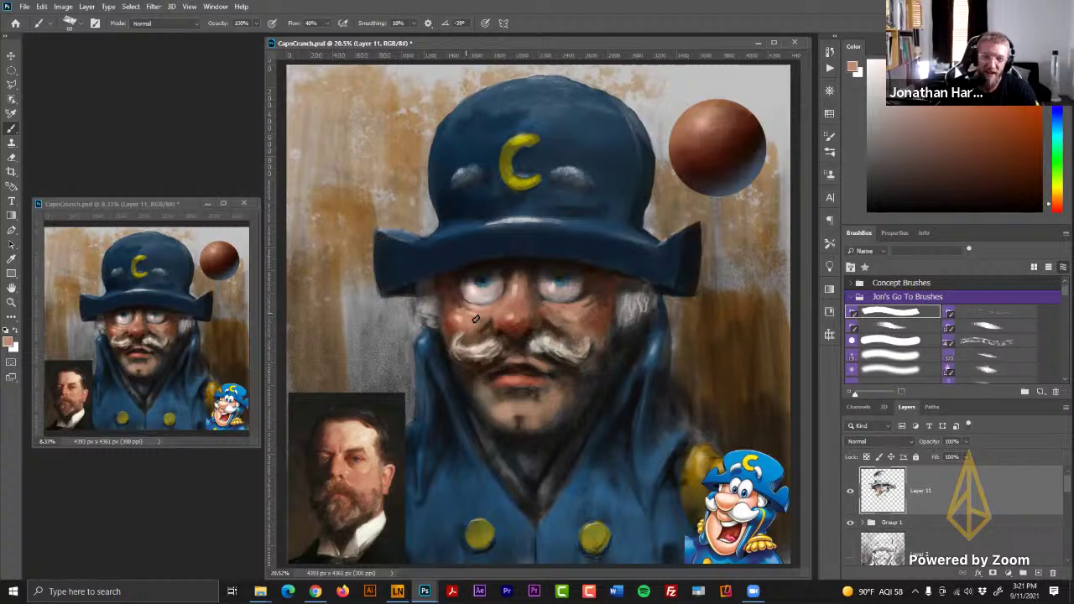
pyautogui.keyDown('alt'); pyautogui.click(598, 306); pyautogui.keyUp('alt')
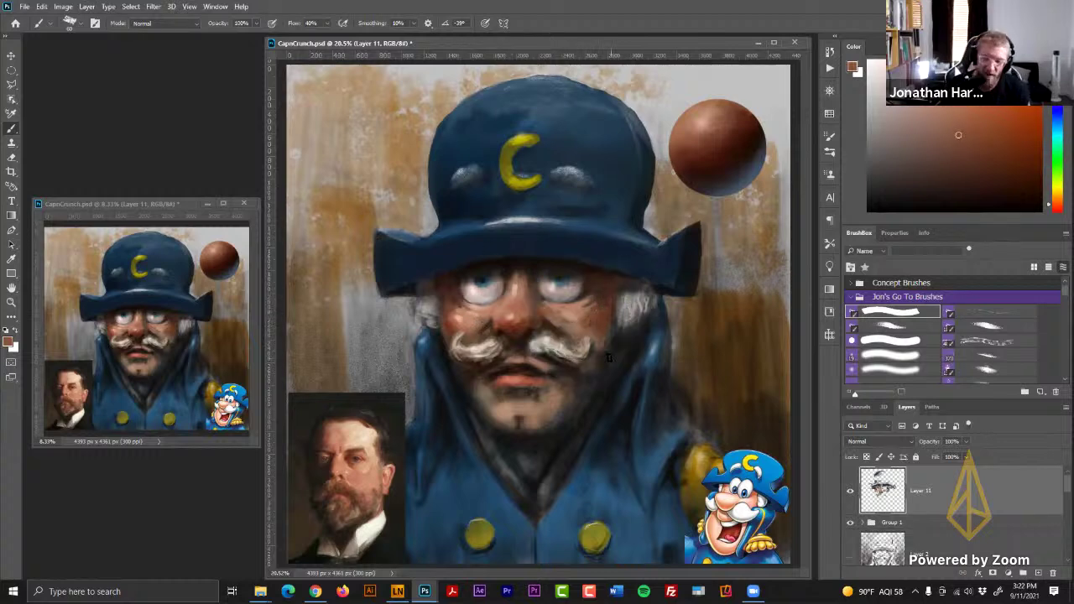
pyautogui.press(']')
pyautogui.press(']')
pyautogui.press(']')
pyautogui.press(']')
pyautogui.press(']')
pyautogui.press(']')
pyautogui.press(']')
pyautogui.press(']')
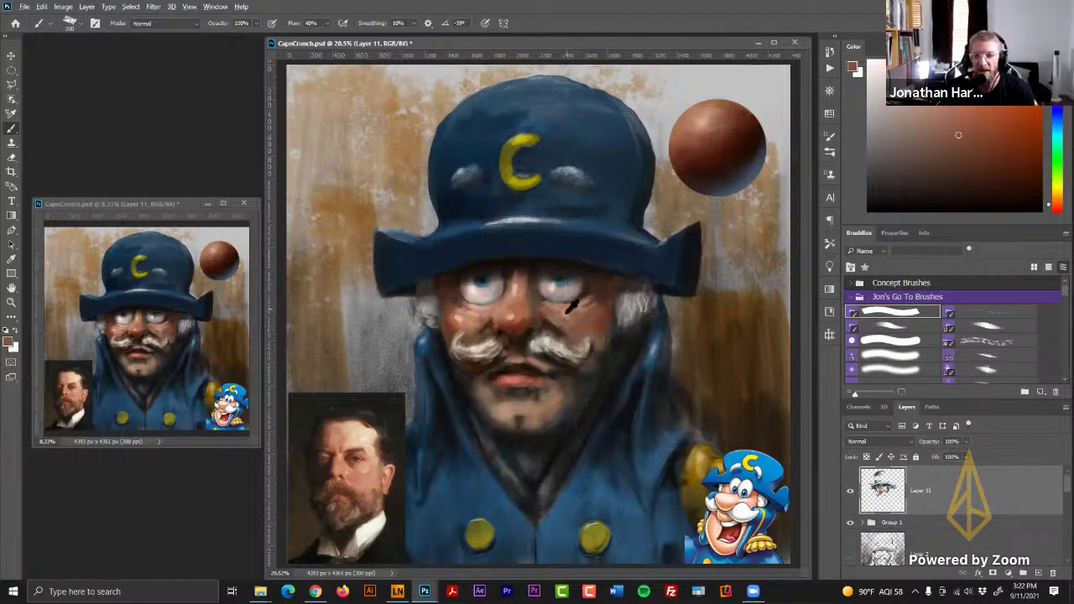
pyautogui.keyDown('alt'); pyautogui.click(567, 311); pyautogui.keyUp('alt')
pyautogui.moveTo(583, 324)
pyautogui.mouseDown()
pyautogui.moveTo(575, 315)
pyautogui.moveTo(592, 324)
pyautogui.moveTo(599, 311)
pyautogui.moveTo(578, 333)
pyautogui.moveTo(598, 321)
pyautogui.mouseUp()
pyautogui.keyDown('alt'); pyautogui.click(597, 322); pyautogui.keyUp('alt')
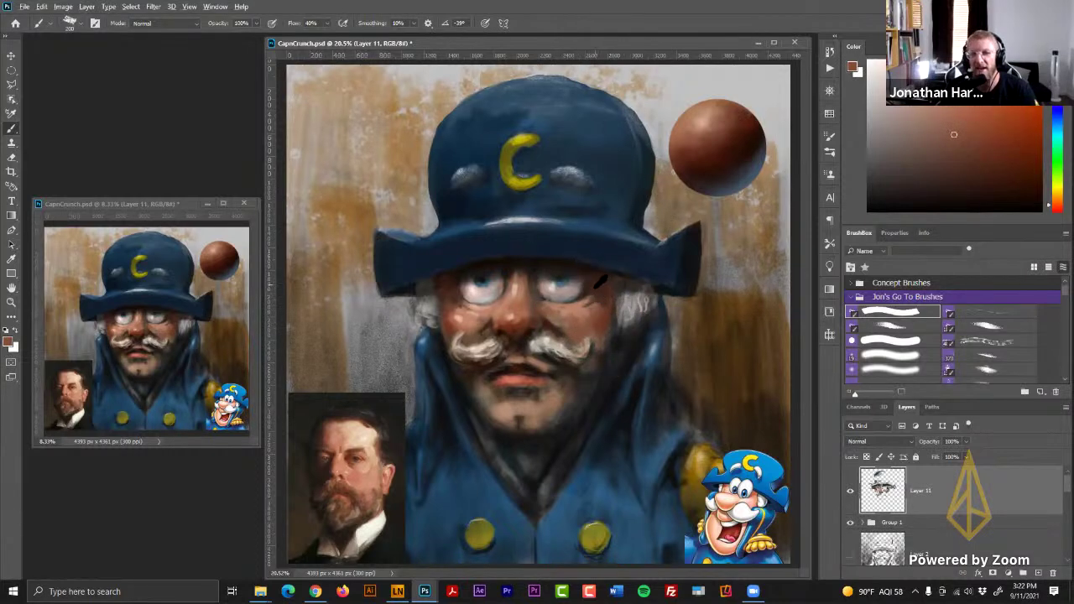
# - Darken the outer corner of the viewer's-right eye with a sampled dark brown at brush size 70
pyautogui.keyDown('alt'); pyautogui.click(594, 288); pyautogui.keyUp('alt')
pyautogui.press('[')
pyautogui.press('[')
pyautogui.press('[')
pyautogui.press('[')
pyautogui.press('[')
pyautogui.press('[')
pyautogui.press('[')
pyautogui.press('[')
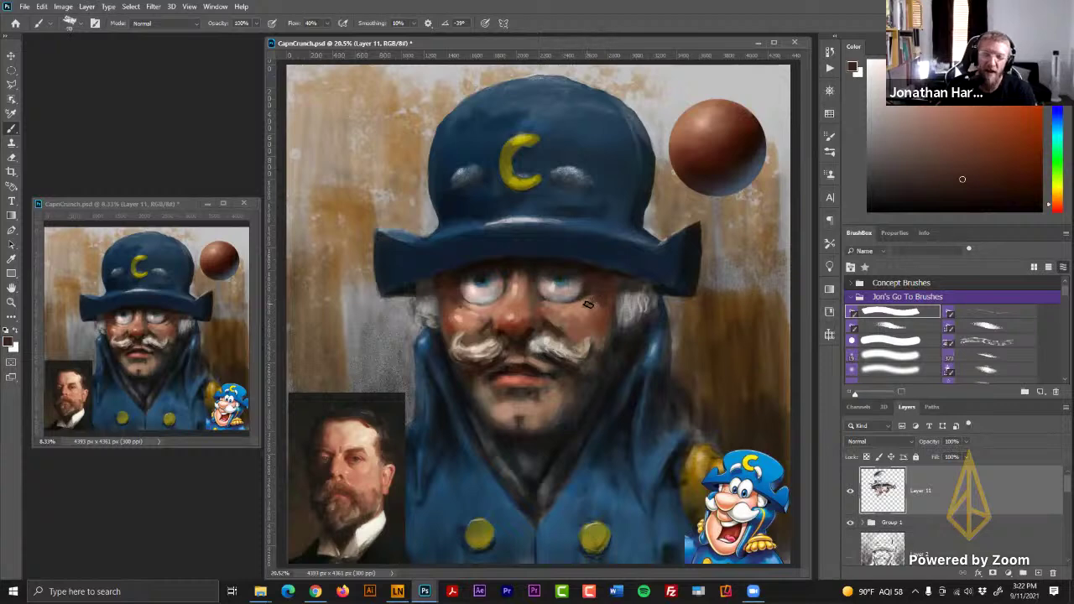
# - Paint the cheekbone highlight below the viewer's-right eye with sampled pinks and less saturated skin tones
pyautogui.keyDown('alt'); pyautogui.click(567, 311); pyautogui.keyUp('alt')
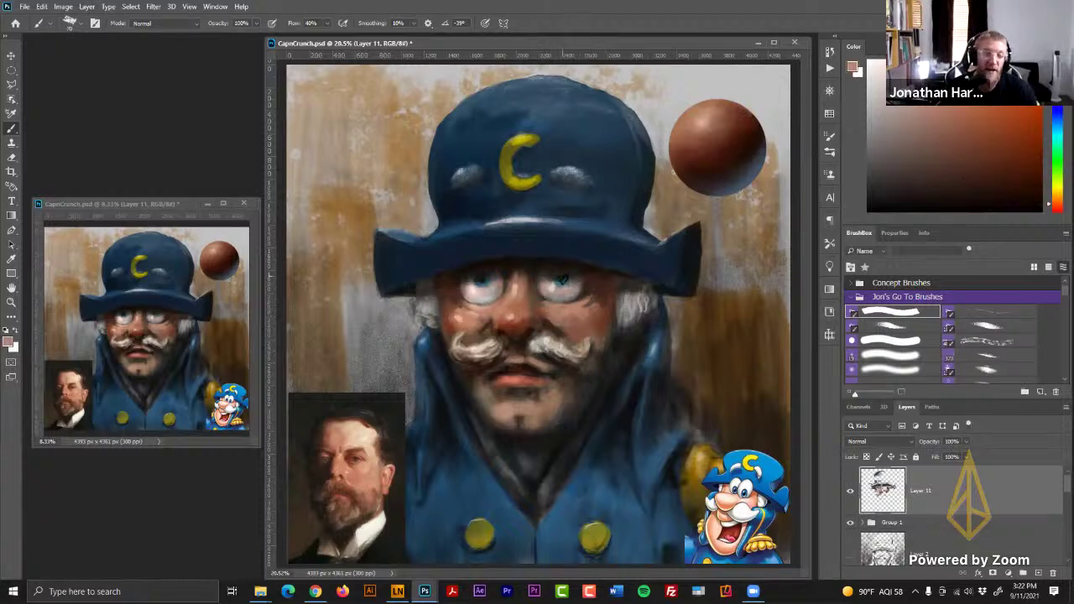
pyautogui.keyDown('alt'); pyautogui.click(561, 317); pyautogui.keyUp('alt')
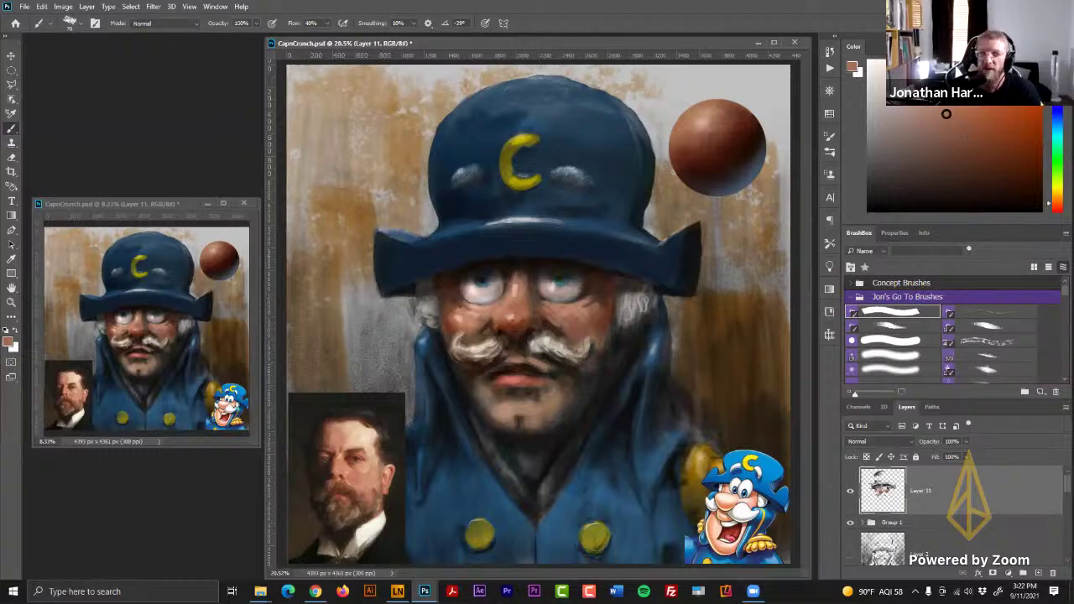
pyautogui.click(915, 110)
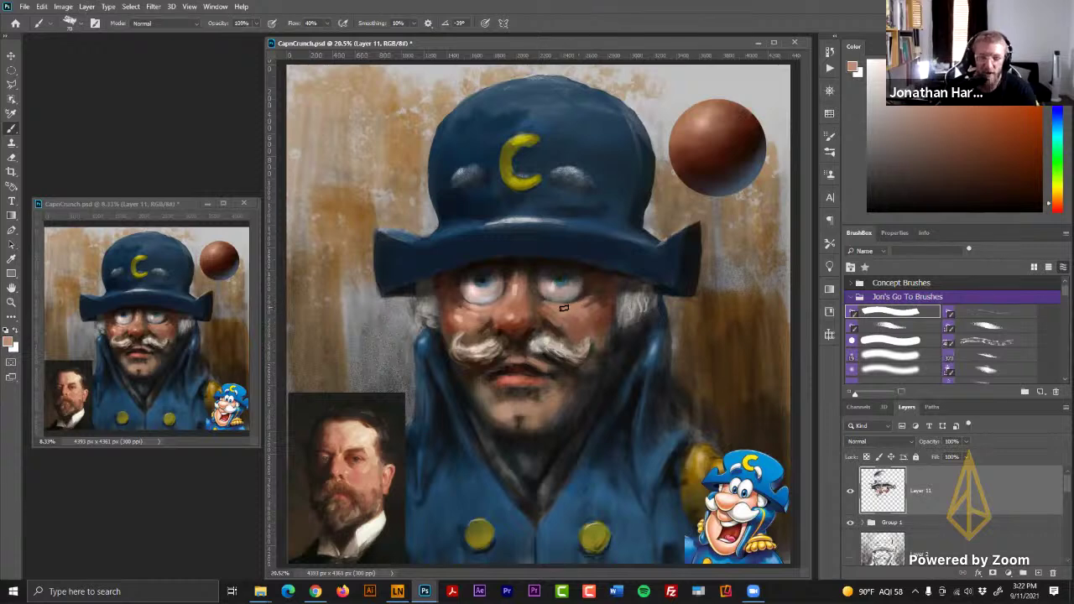
pyautogui.click(902, 108)
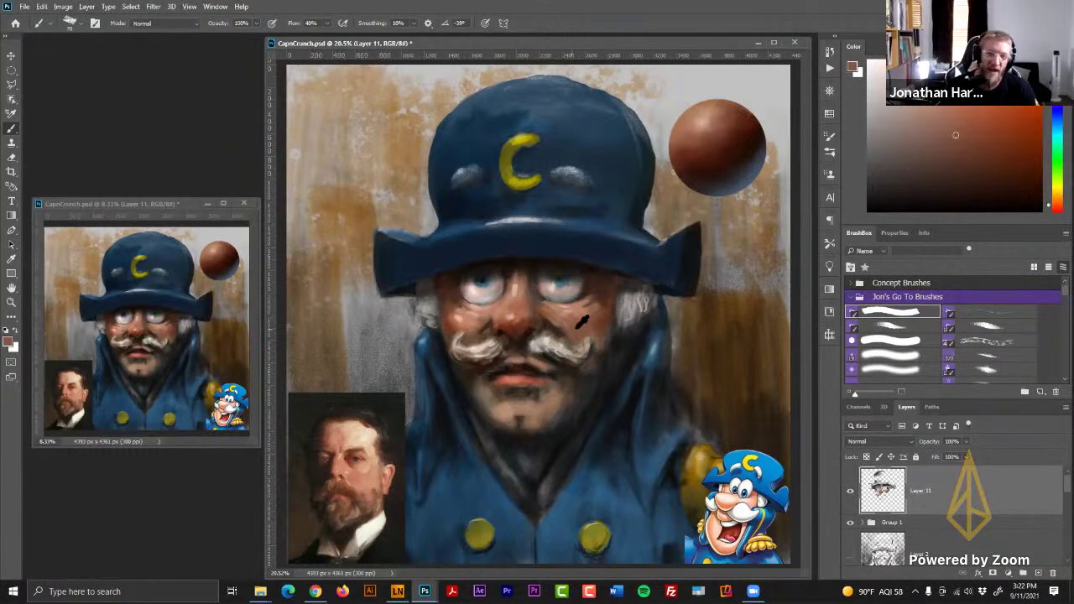
# - Redden the outer edge of the viewer's-right cheek with a saturated red and blend its inner side with a sampled skin tone
pyautogui.click(1002, 141)
pyautogui.click(1009, 137)
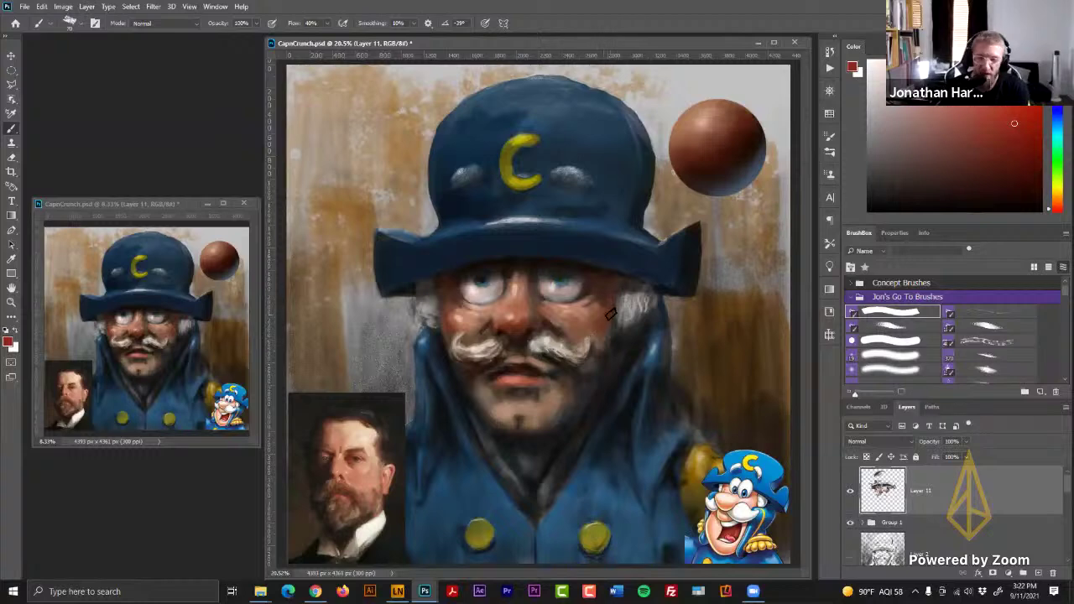
pyautogui.moveTo(611, 314)
pyautogui.mouseDown()
pyautogui.moveTo(585, 335)
pyautogui.moveTo(591, 323)
pyautogui.moveTo(608, 332)
pyautogui.mouseUp()
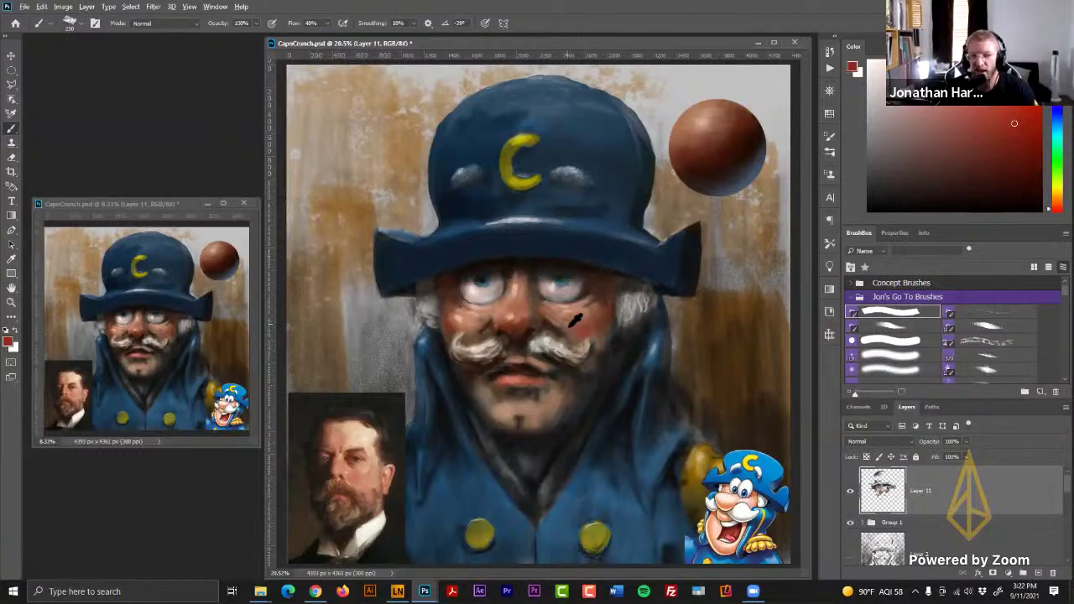
pyautogui.keyDown('alt'); pyautogui.click(578, 317); pyautogui.keyUp('alt')
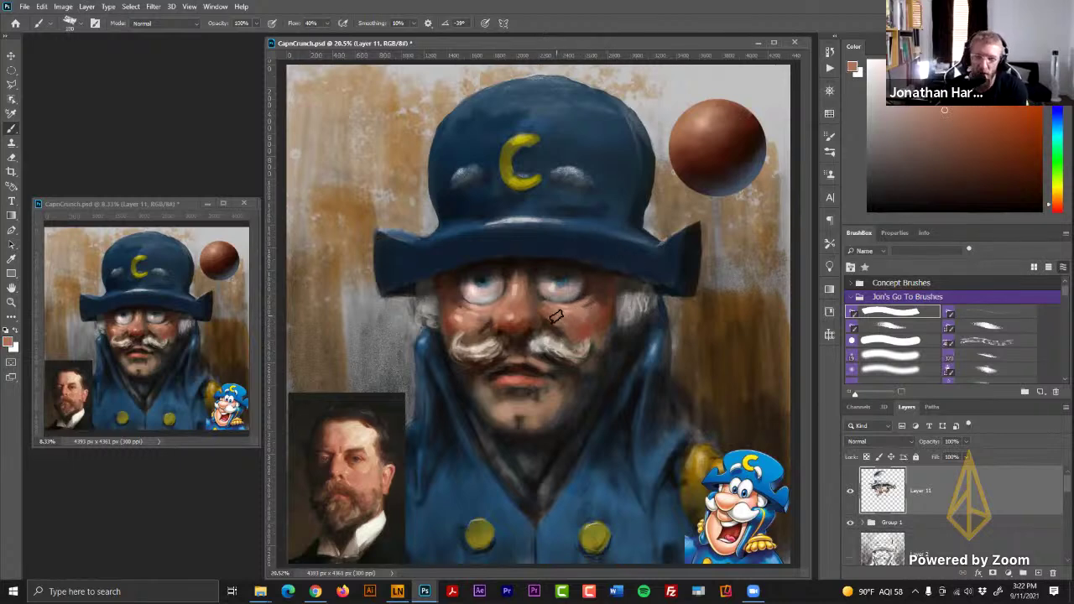
# - Refine the viewer's-left cheek and adjoining side of the nose with sampled pinks, reds and dark browns at brush size 100
pyautogui.keyDown('alt'); pyautogui.click(491, 315); pyautogui.keyUp('alt')
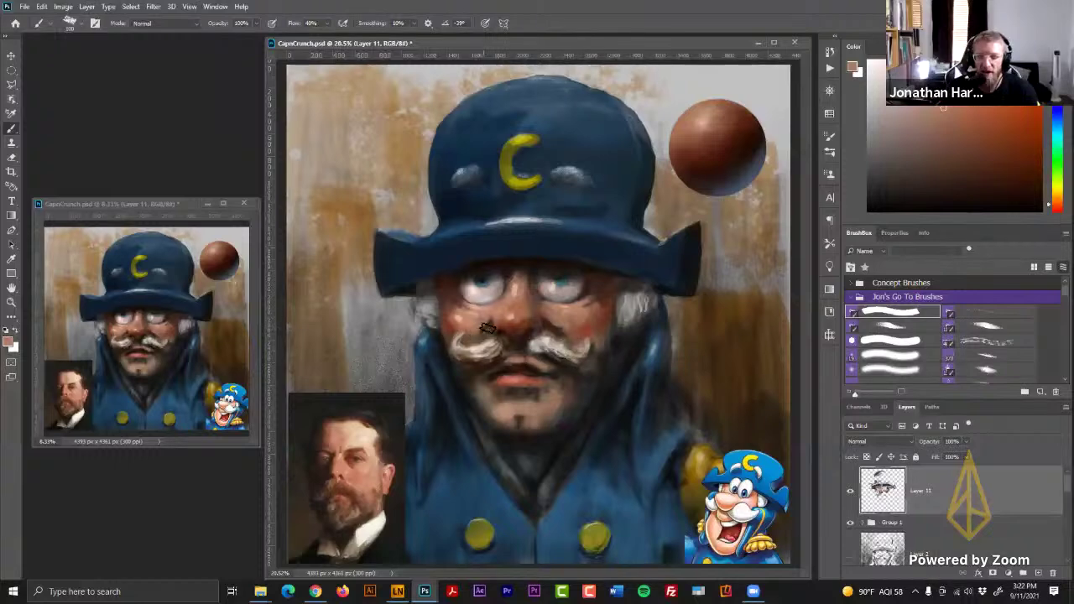
pyautogui.keyDown('alt'); pyautogui.click(485, 330); pyautogui.keyUp('alt')
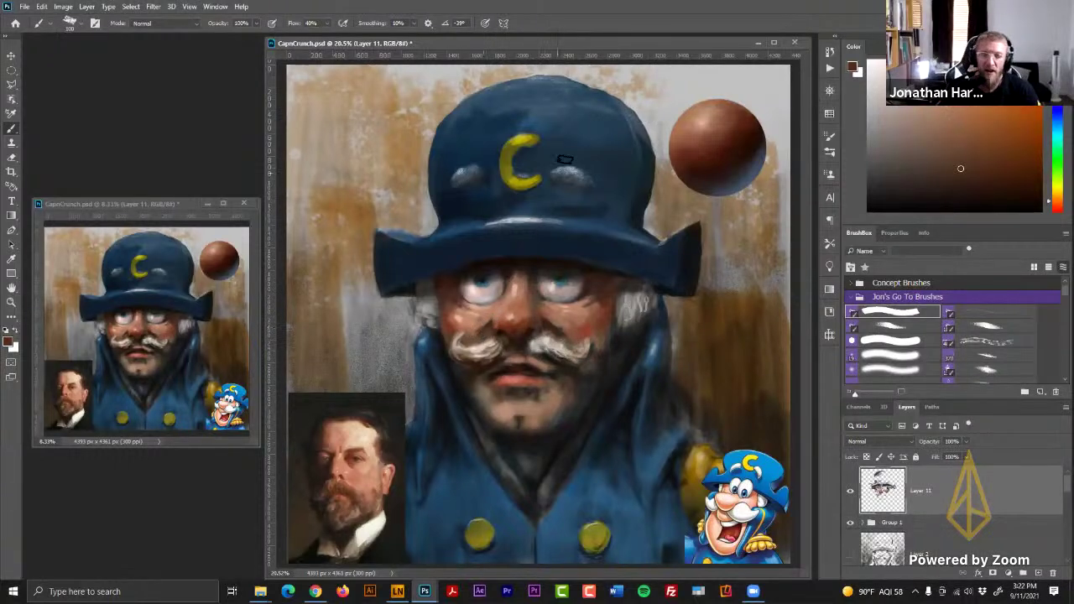
pyautogui.keyDown('alt'); pyautogui.click(499, 312); pyautogui.keyUp('alt')
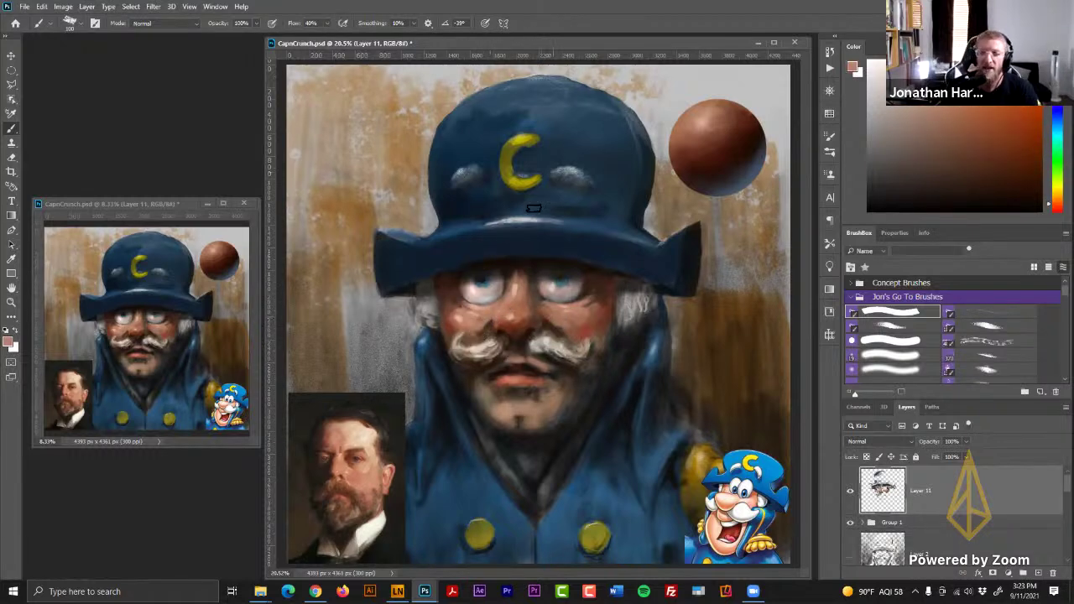
pyautogui.keyDown('alt'); pyautogui.click(496, 322); pyautogui.keyUp('alt')
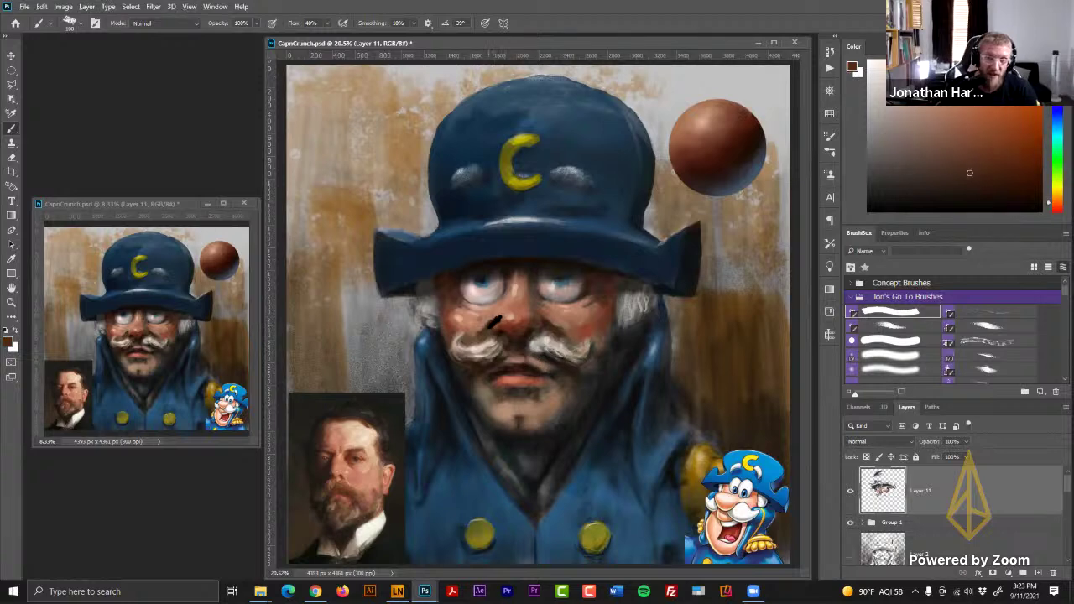
pyautogui.keyDown('alt'); pyautogui.click(495, 326); pyautogui.keyUp('alt')
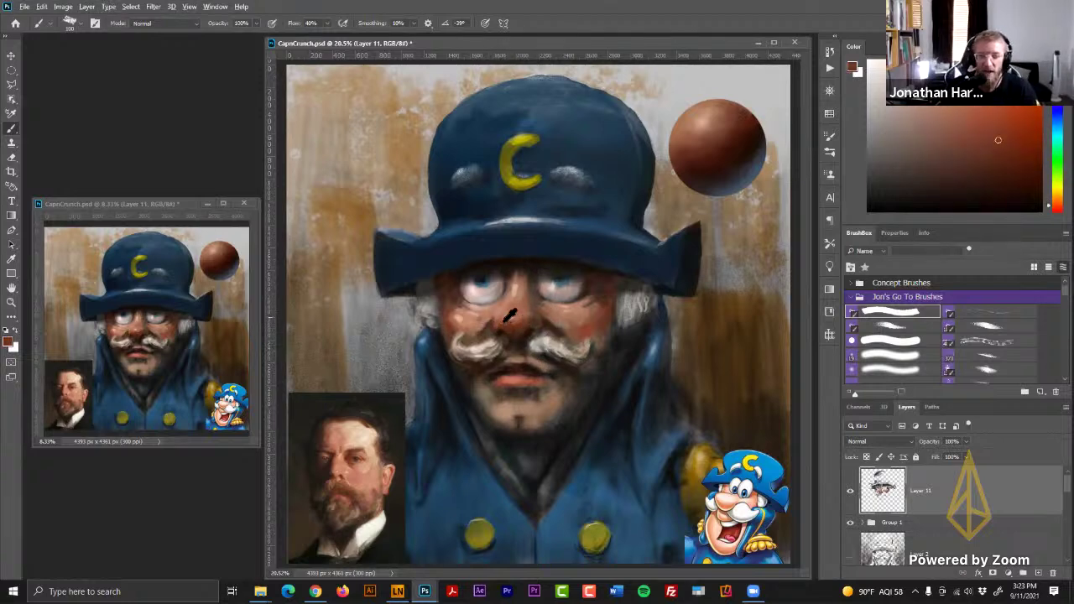
pyautogui.keyDown('alt'); pyautogui.click(504, 317); pyautogui.keyUp('alt')
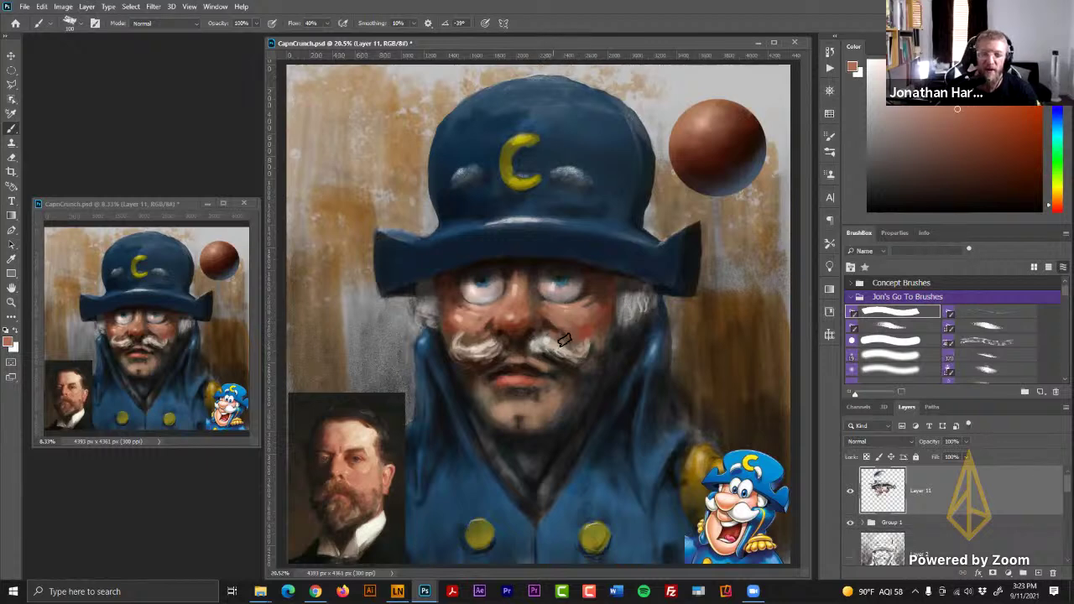
pyautogui.keyDown('alt'); pyautogui.click(461, 323); pyautogui.keyUp('alt')
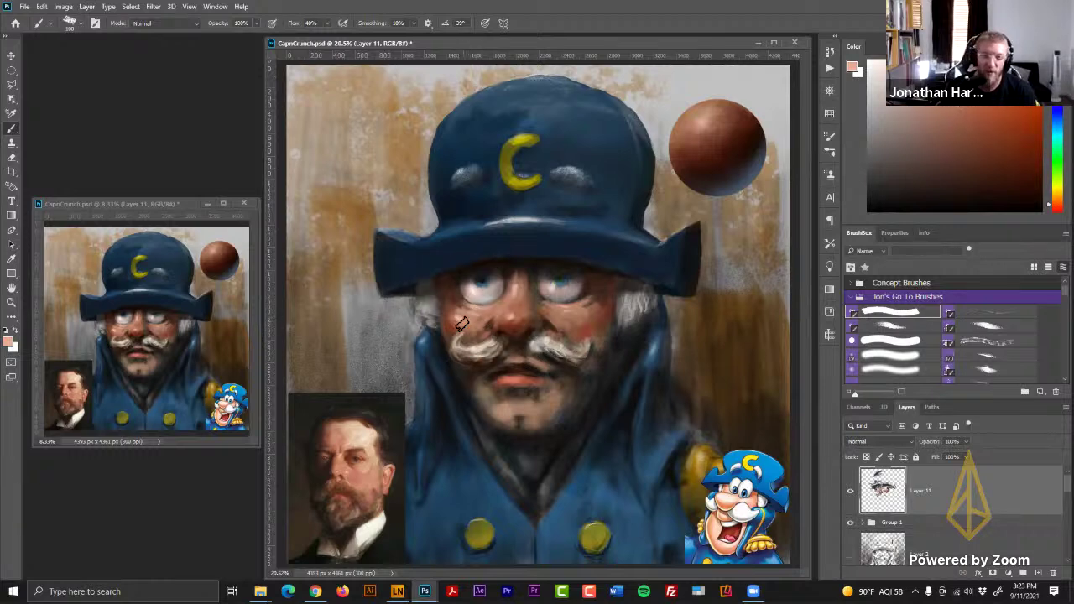
# - Deepen the outer side of the viewer's-right cheek with sampled dark red and dark brown at brush size 200
pyautogui.keyDown('alt'); pyautogui.click(571, 322); pyautogui.keyUp('alt')
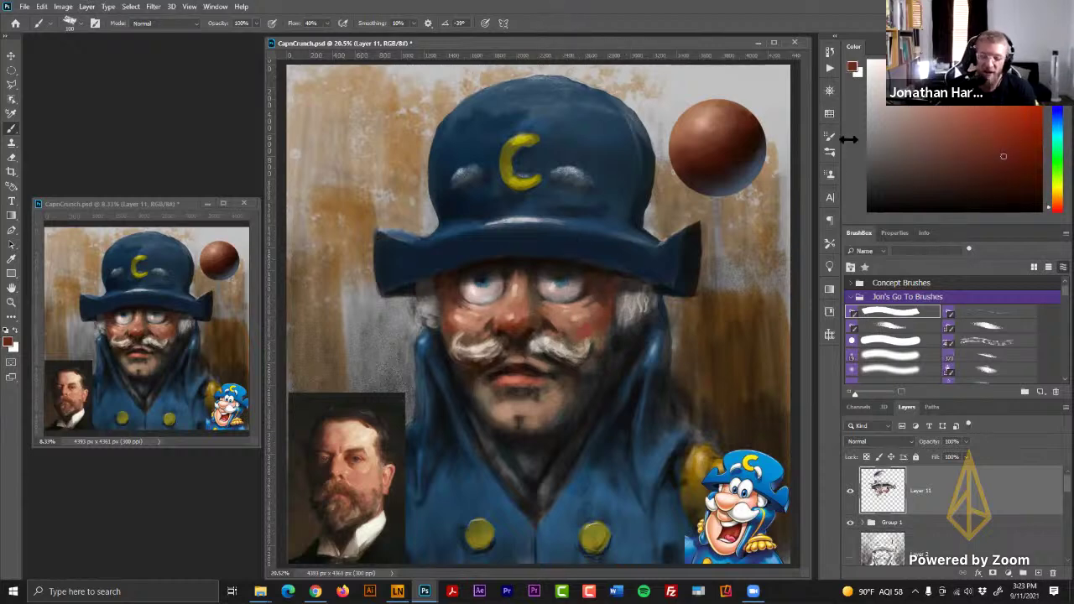
pyautogui.press(']')
pyautogui.press(']')
pyautogui.press(']')
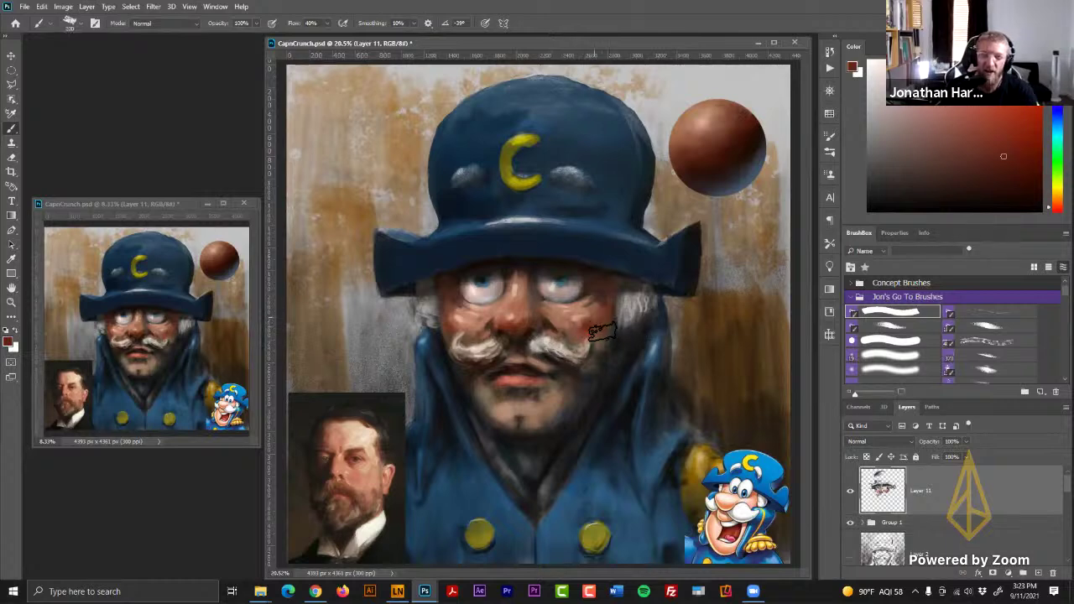
pyautogui.keyDown('alt'); pyautogui.click(603, 304); pyautogui.keyUp('alt')
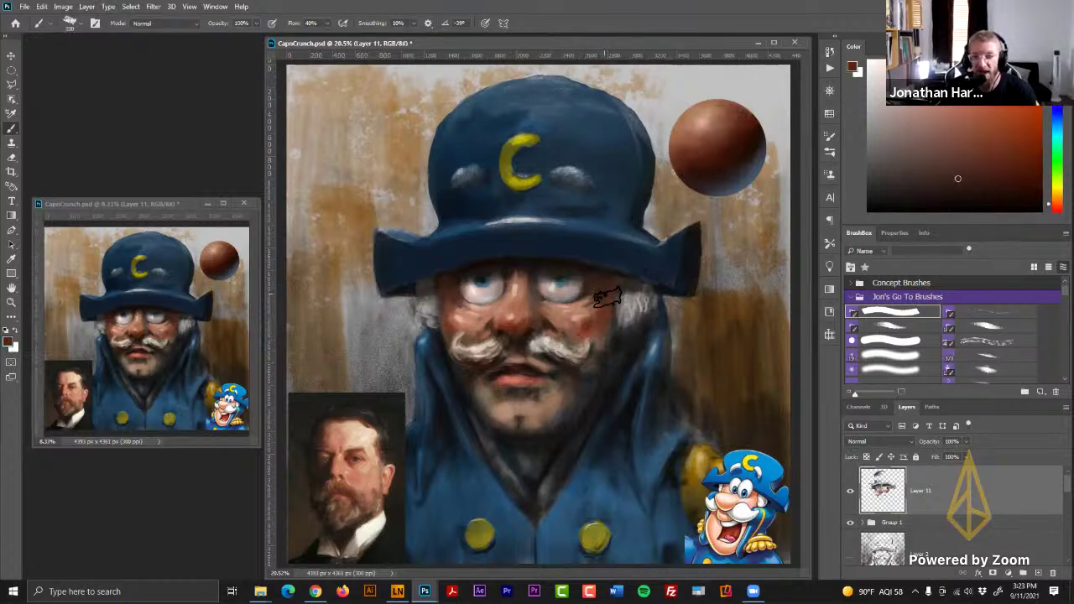
pyautogui.moveTo(609, 310); pyautogui.dragTo(592, 339)
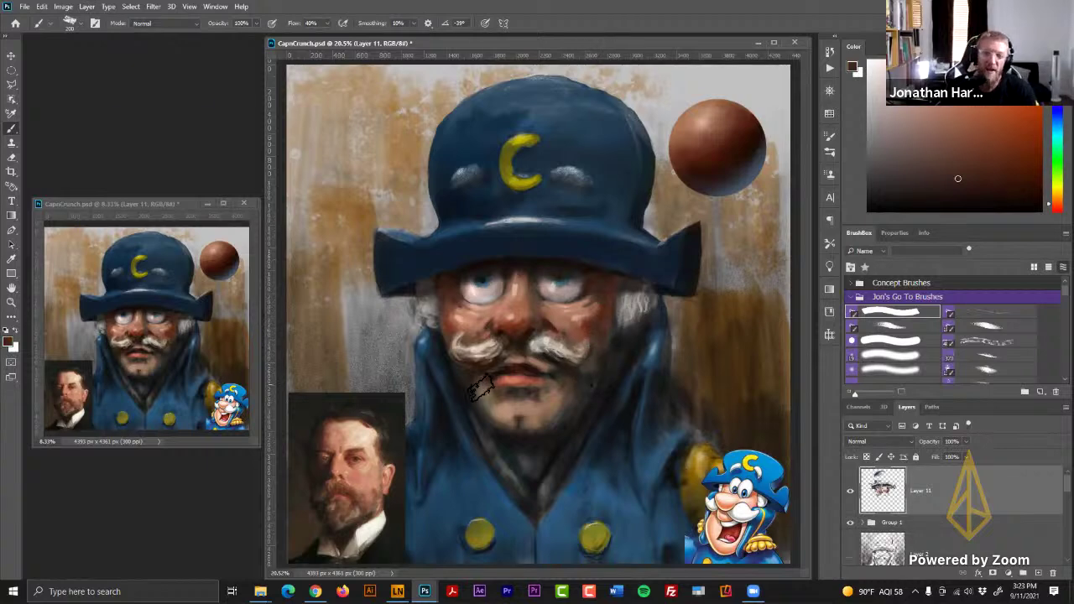
# - Blend the cheeks with sampled pink and red skin tones, reducing the brush to size 125 and the opacity to 20%
pyautogui.keyDown('alt'); pyautogui.click(454, 326); pyautogui.keyUp('alt')
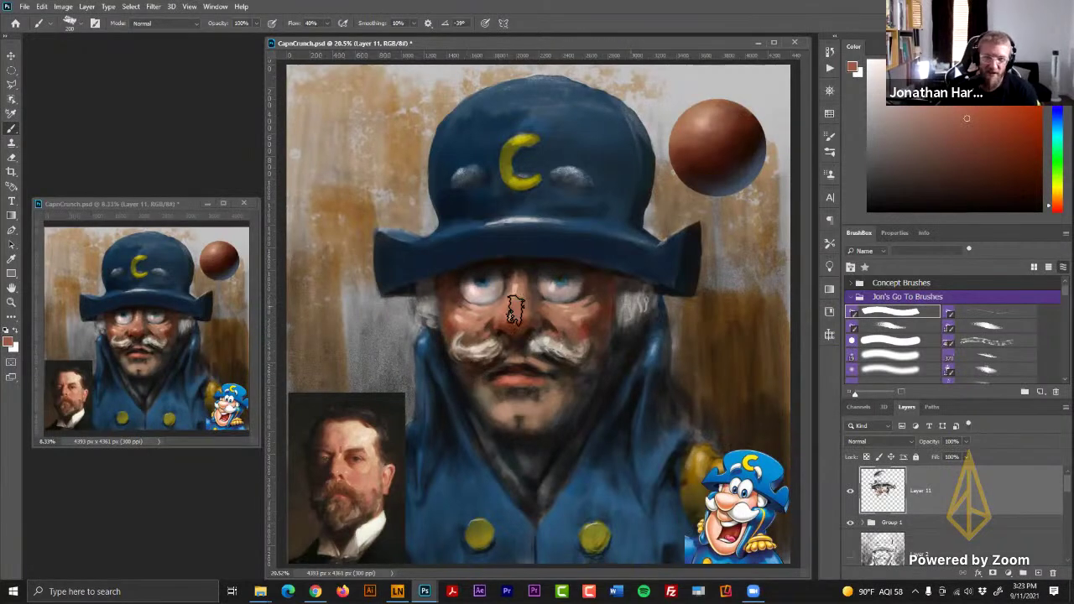
pyautogui.keyDown('alt'); pyautogui.click(459, 324); pyautogui.keyUp('alt')
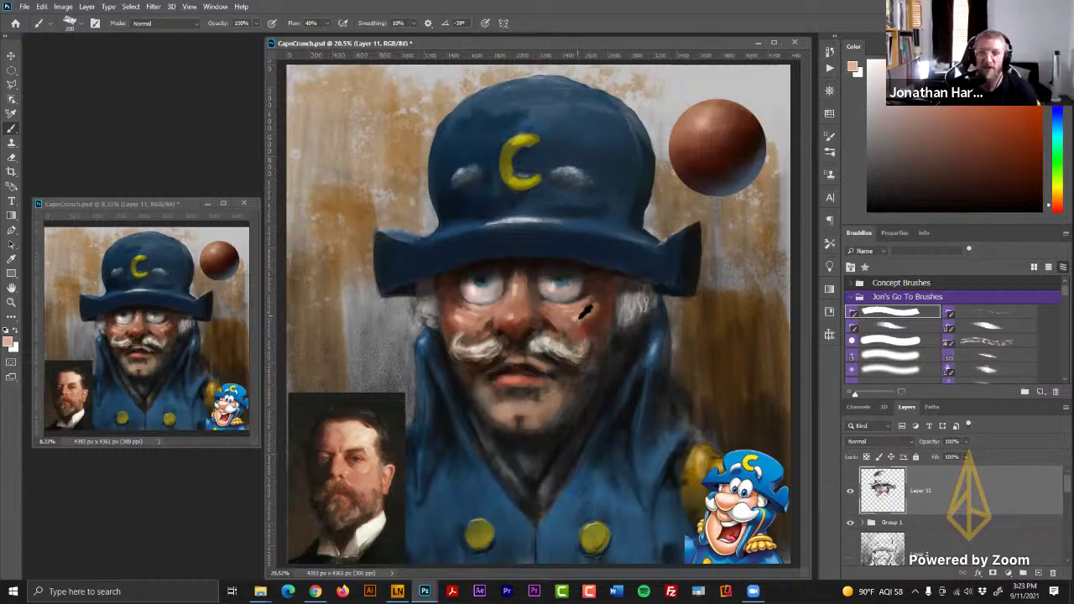
pyautogui.keyDown('alt'); pyautogui.click(458, 324); pyautogui.keyUp('alt')
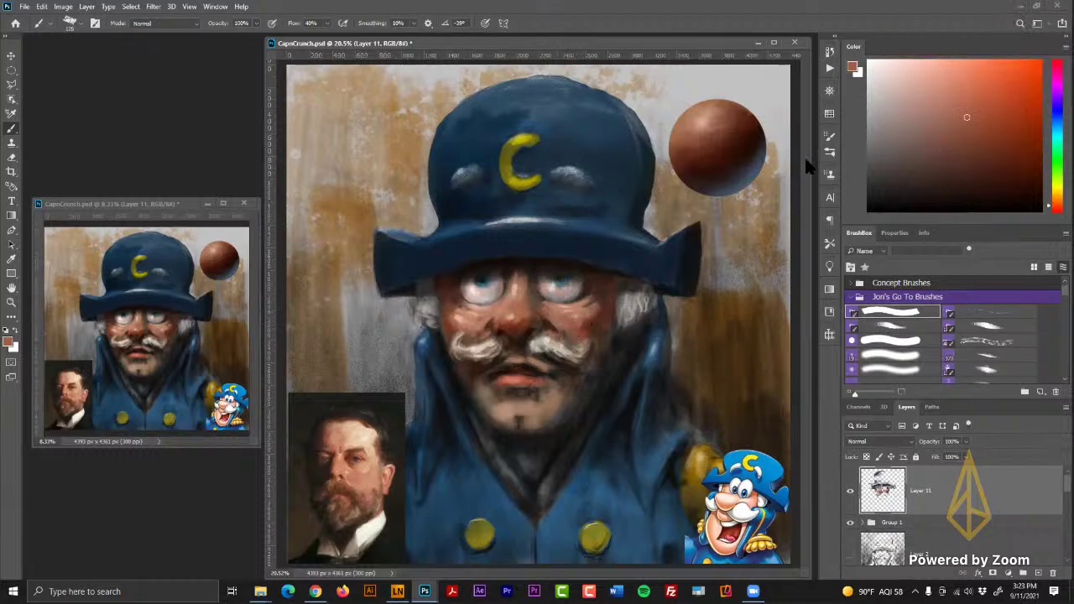
pyautogui.keyDown('alt'); pyautogui.click(582, 311); pyautogui.keyUp('alt')
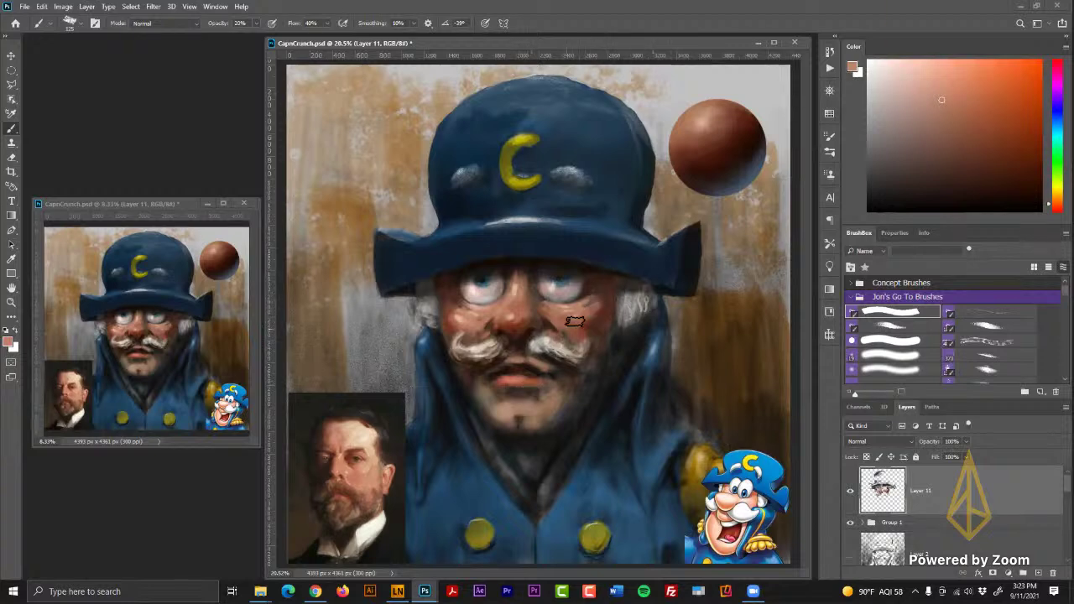
# - Brighten the lower lip at 100% opacity with its sampled red-pink and a lighter pink
pyautogui.keyDown('alt'); pyautogui.click(512, 386); pyautogui.keyUp('alt')
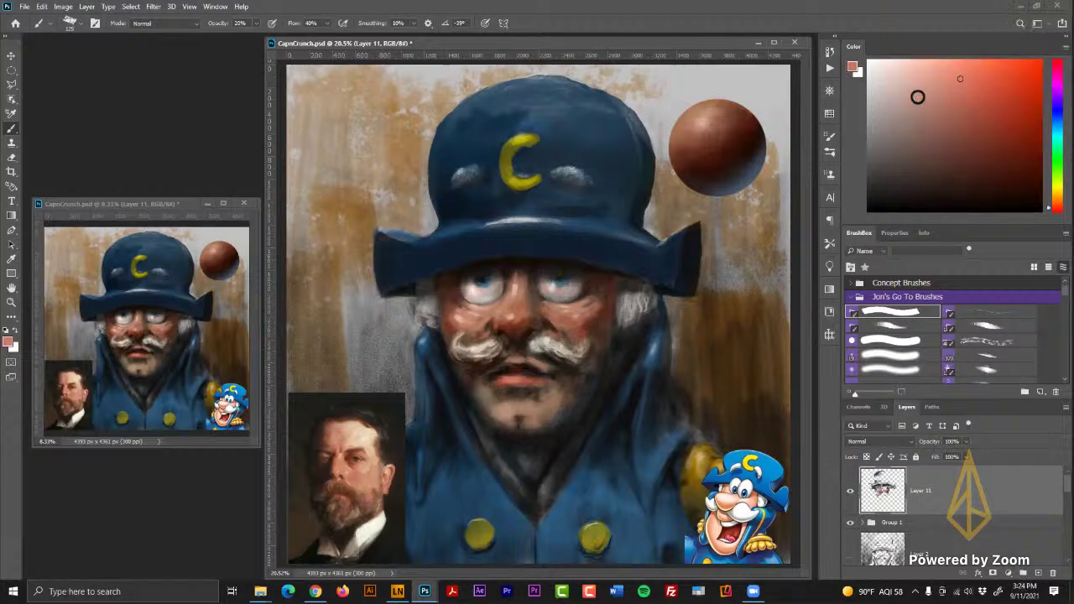
pyautogui.press('1')
pyautogui.moveTo(510, 379)
pyautogui.mouseDown()
pyautogui.moveTo(533, 379)
pyautogui.moveTo(523, 382)
pyautogui.mouseUp()
pyautogui.click(915, 89)
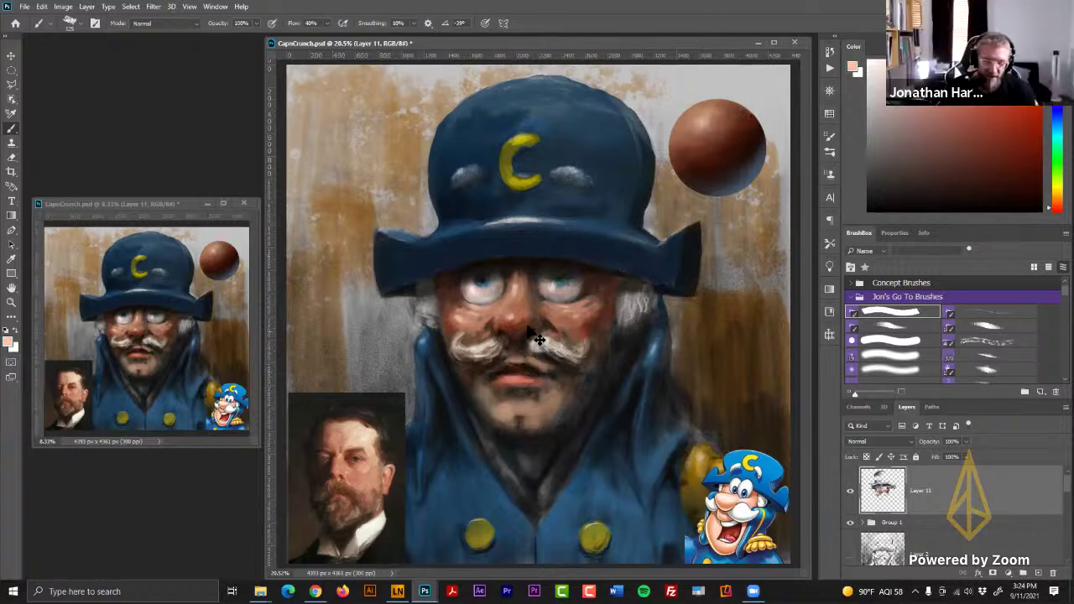
# - Refine the lower lip's highlight with a smaller brush, and shade the lip and nostril with sampled dark tones at 20% opacity
pyautogui.keyDown('alt'); pyautogui.click(534, 386); pyautogui.keyUp('alt')
pyautogui.press('[')
pyautogui.press('[')
pyautogui.press('[')
pyautogui.press('[')
pyautogui.press('[')
pyautogui.press('[')
pyautogui.press('[')
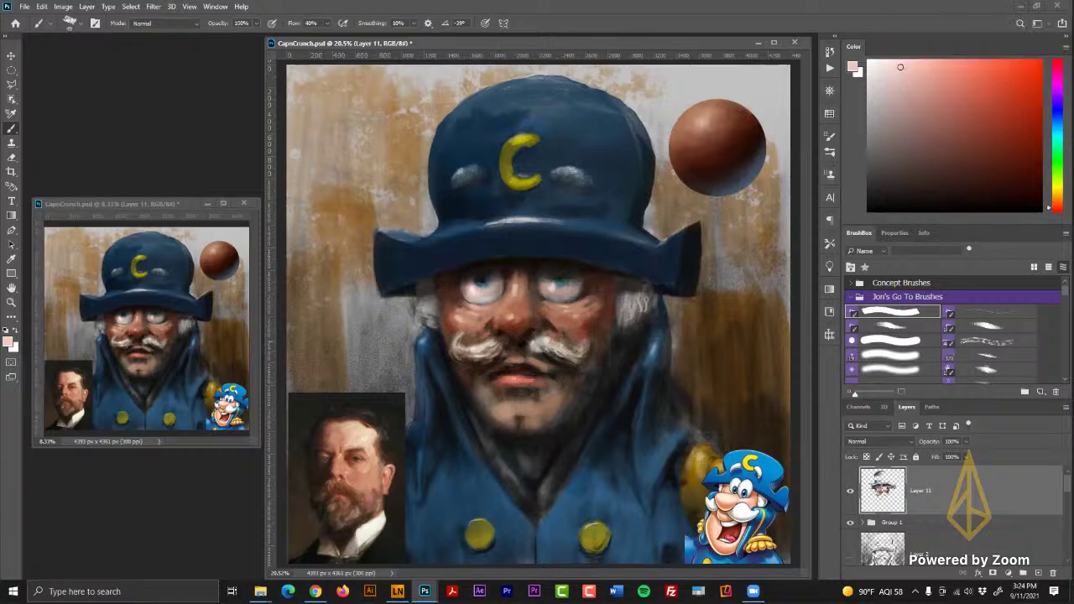
pyautogui.keyDown('alt'); pyautogui.click(541, 380); pyautogui.keyUp('alt')
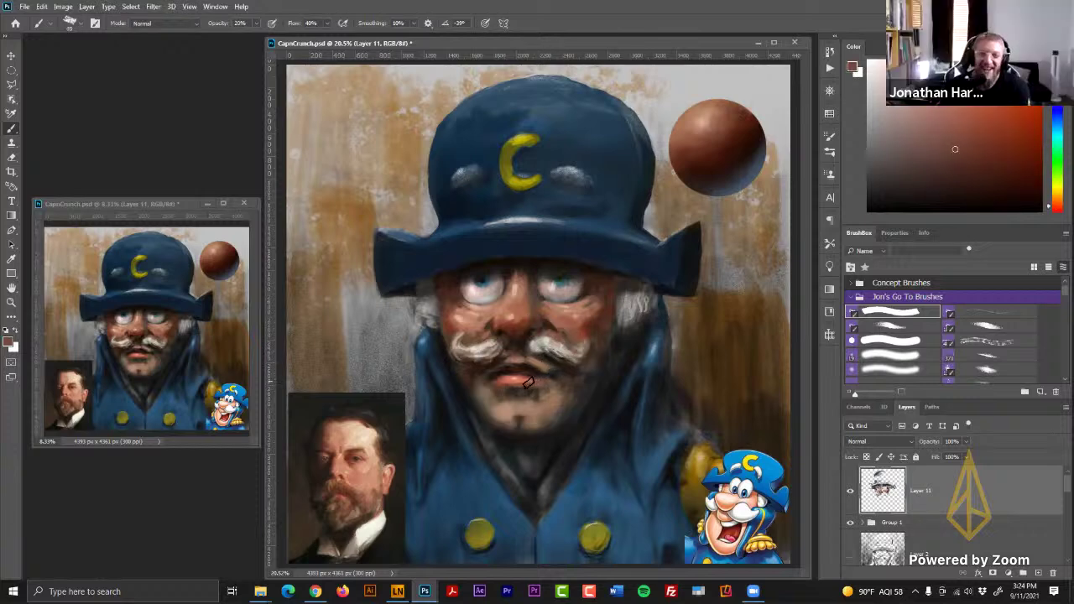
pyautogui.keyDown('alt'); pyautogui.click(534, 331); pyautogui.keyUp('alt')
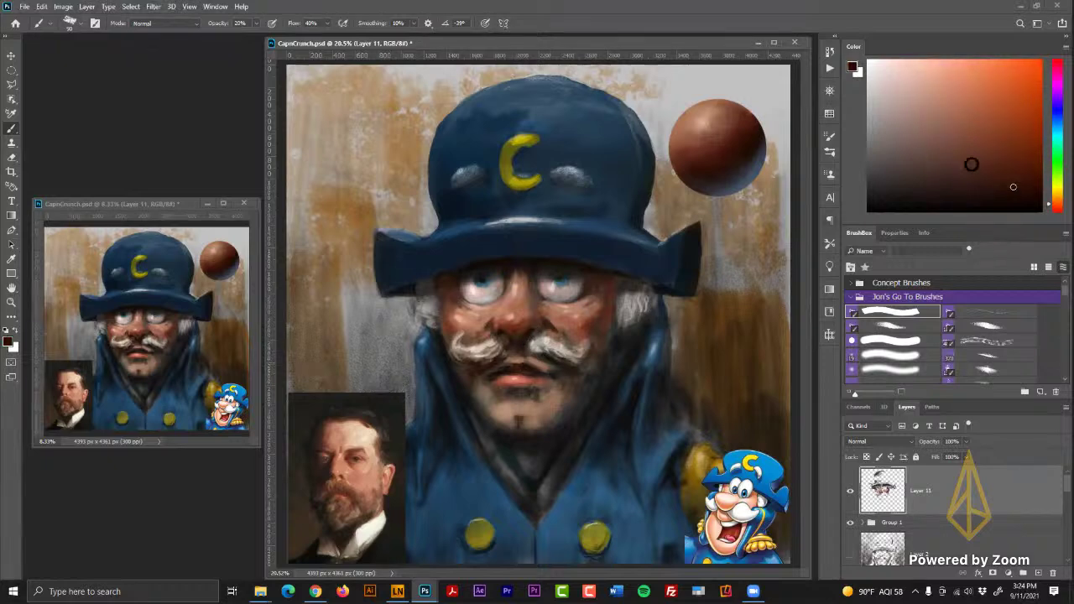
# - Pick up a pink skin tone from below the viewer's-left eye, mute it slightly, and set the brush to size 175 at 100% opacity
pyautogui.keyDown('alt'); pyautogui.click(491, 309); pyautogui.keyUp('alt')
pyautogui.press(']')
pyautogui.press(']')
pyautogui.press(']')
pyautogui.press(']')
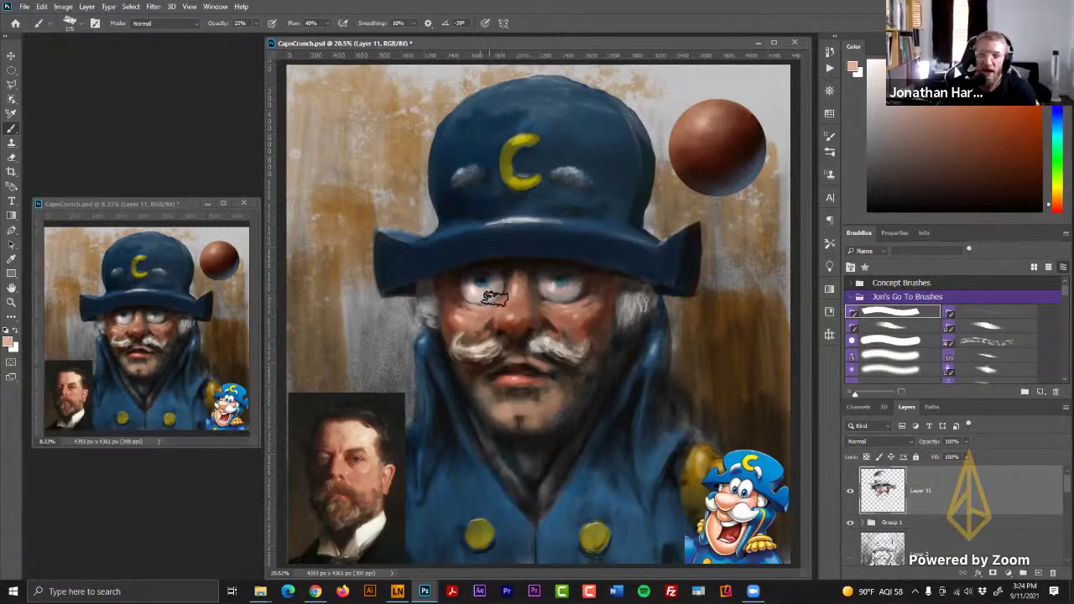
pyautogui.click(920, 119)
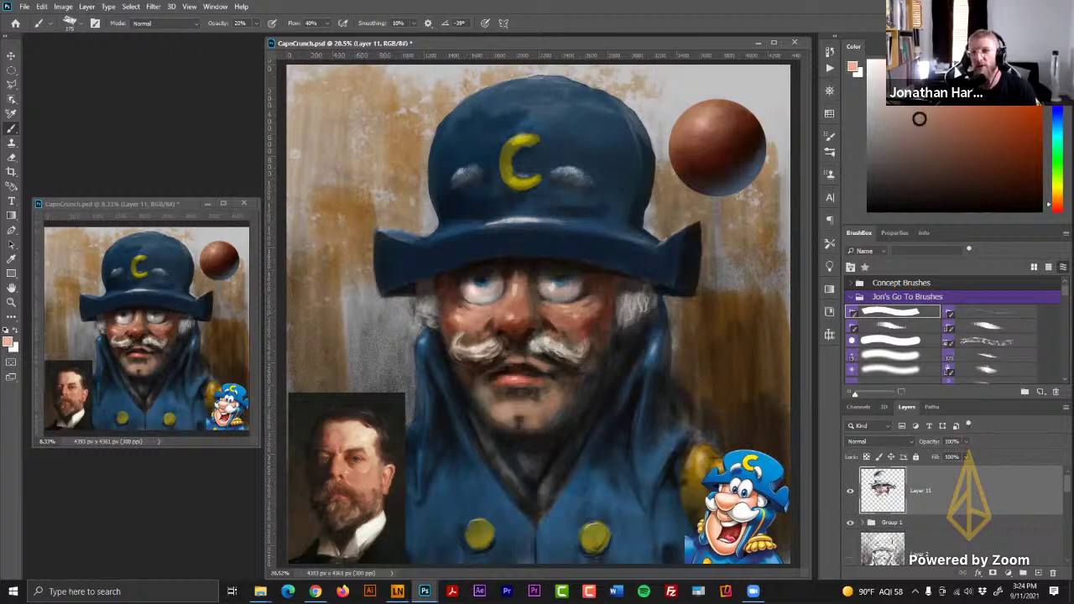
pyautogui.press('0')
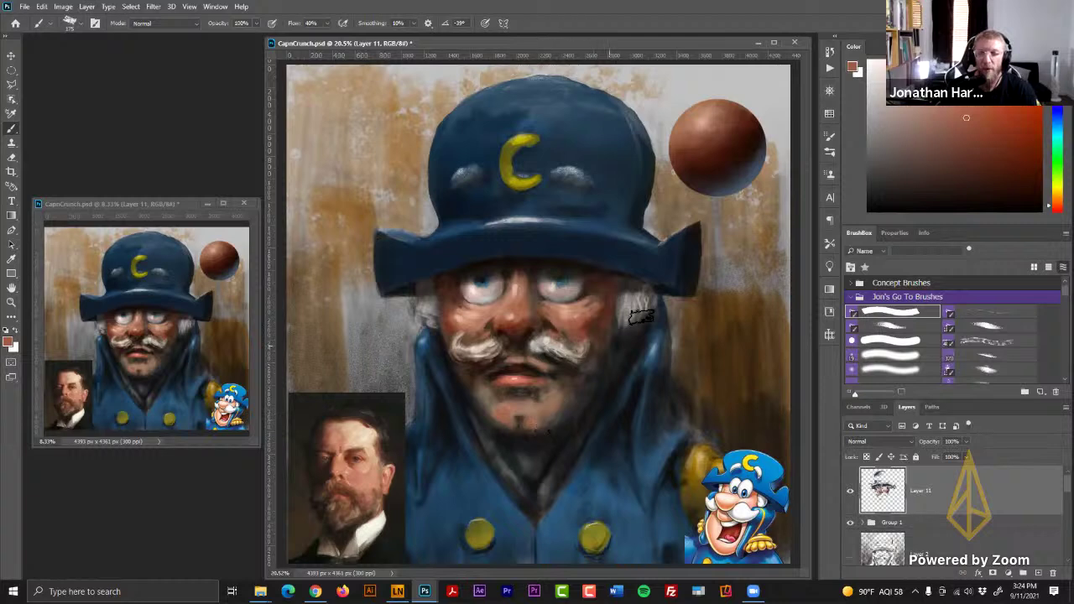
# - Shift the paint colour to a blue hue, darken it to a muted grey, and brush it over the chin
pyautogui.moveTo(1057, 204); pyautogui.dragTo(1057, 163)
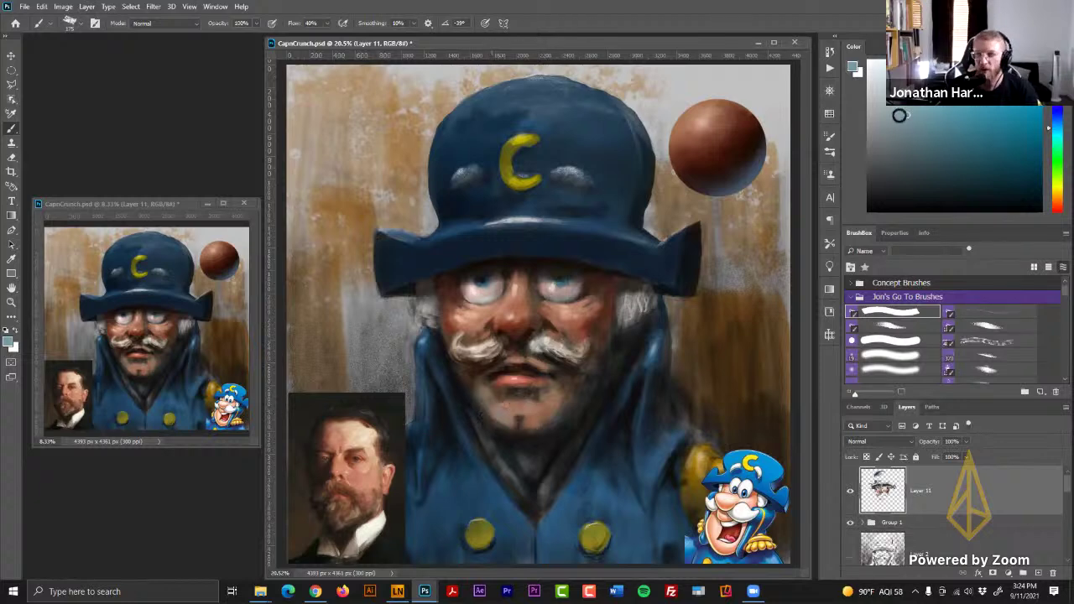
pyautogui.click(878, 143)
pyautogui.moveTo(502, 417); pyautogui.dragTo(520, 411)
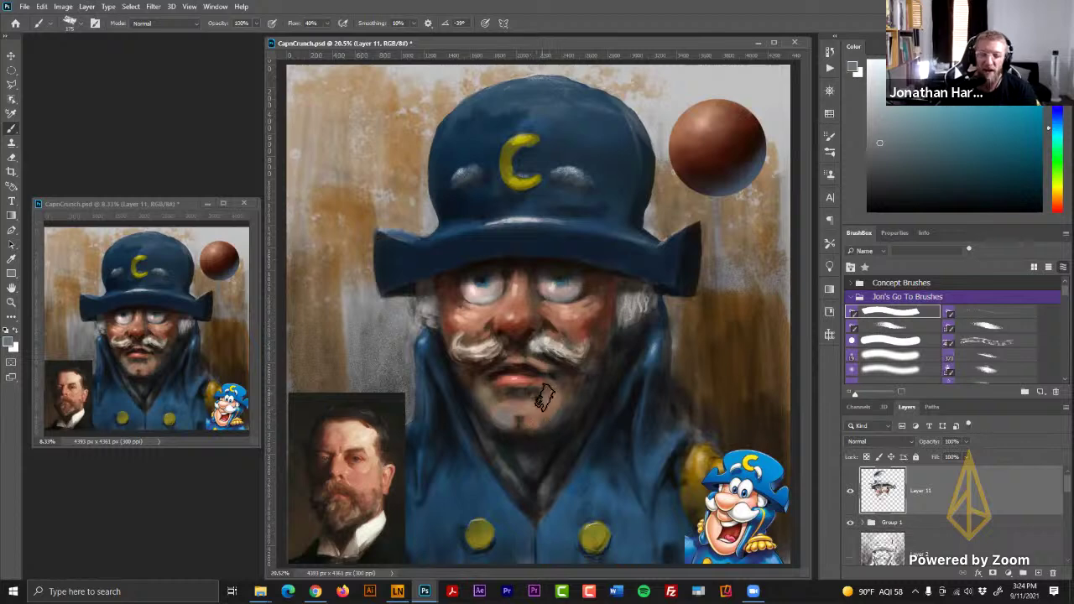
# - Rework the chin and the area around the mouth with sampled cheek pink, brown, near-black and light pink tones
pyautogui.keyDown('alt'); pyautogui.click(585, 322); pyautogui.keyUp('alt')
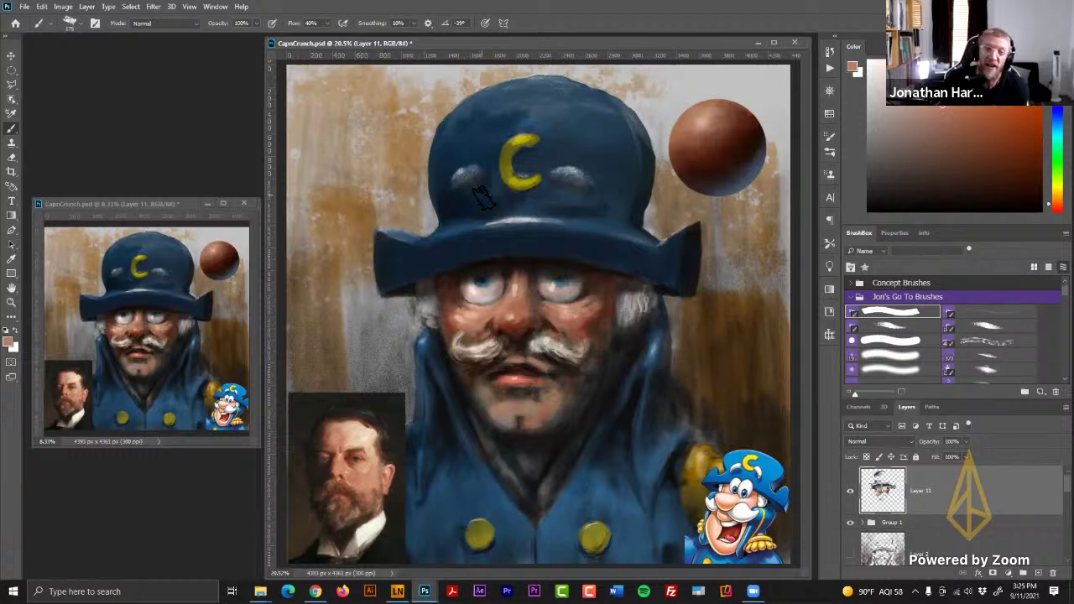
pyautogui.keyDown('alt'); pyautogui.click(502, 400); pyautogui.keyUp('alt')
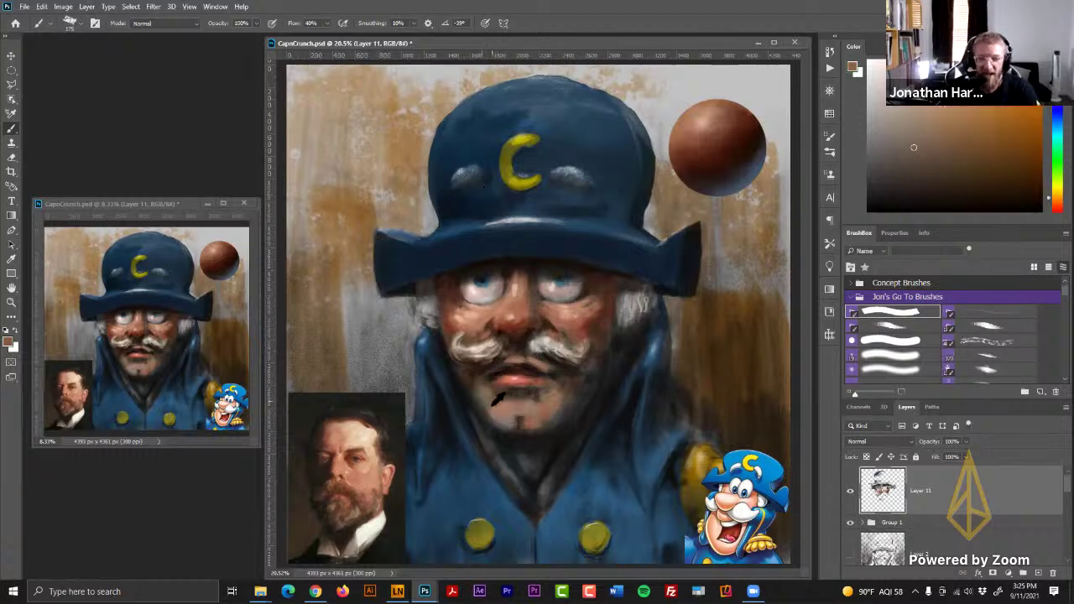
pyautogui.keyDown('alt'); pyautogui.click(494, 373); pyautogui.keyUp('alt')
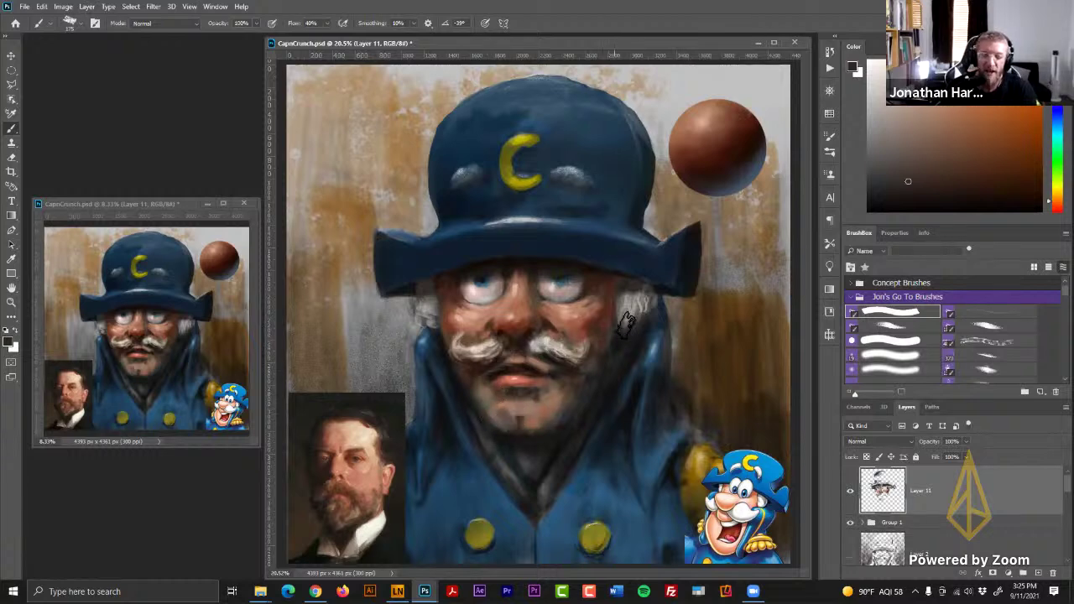
pyautogui.keyDown('alt'); pyautogui.click(522, 408); pyautogui.keyUp('alt')
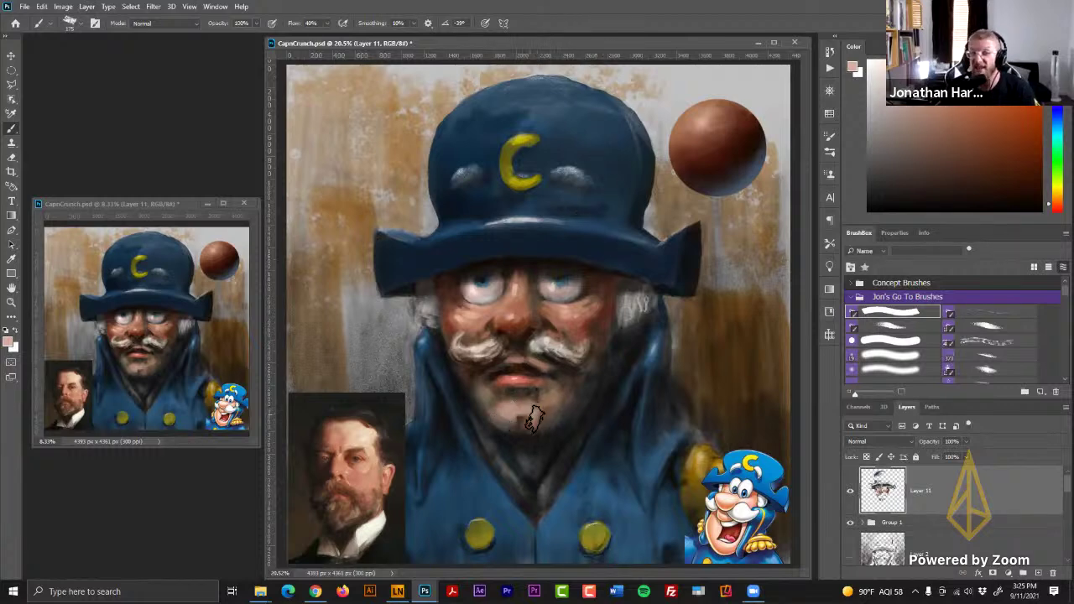
# - Refine the captain's cheeks and the area under the eyes with reddish, brown and pale skin tones sampled from the face
pyautogui.keyDown('alt'); pyautogui.click(529, 371); pyautogui.keyUp('alt')
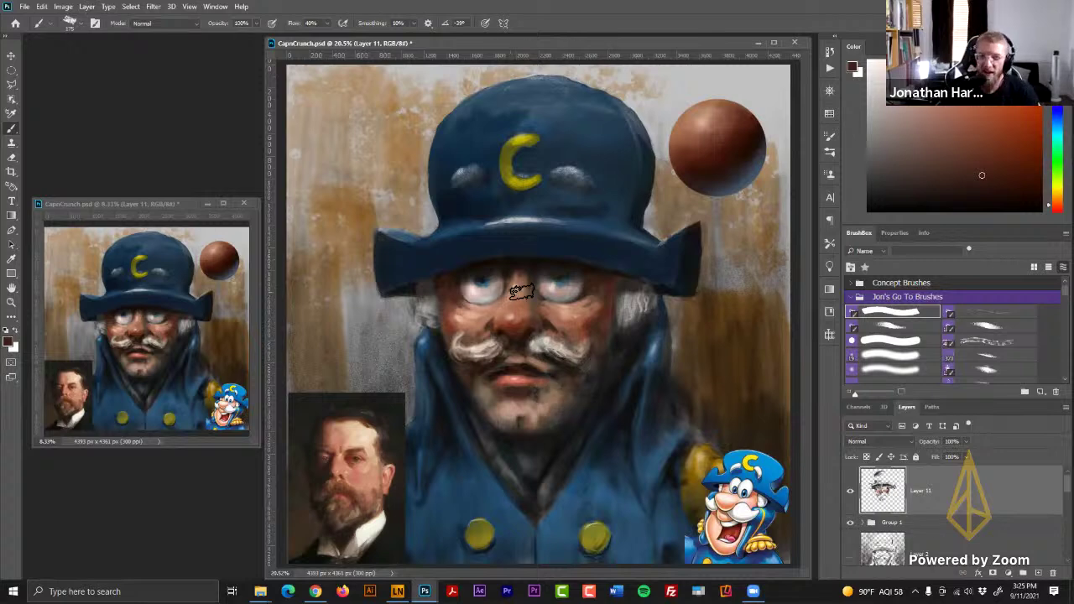
pyautogui.keyDown('alt'); pyautogui.click(454, 316); pyautogui.keyUp('alt')
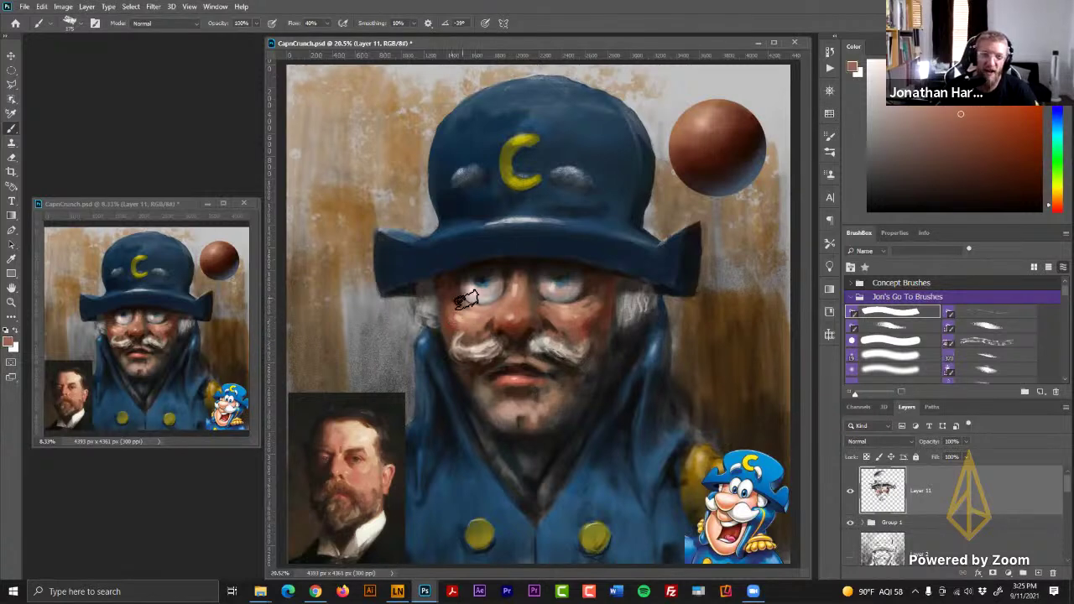
pyautogui.keyDown('alt'); pyautogui.click(450, 301); pyautogui.keyUp('alt')
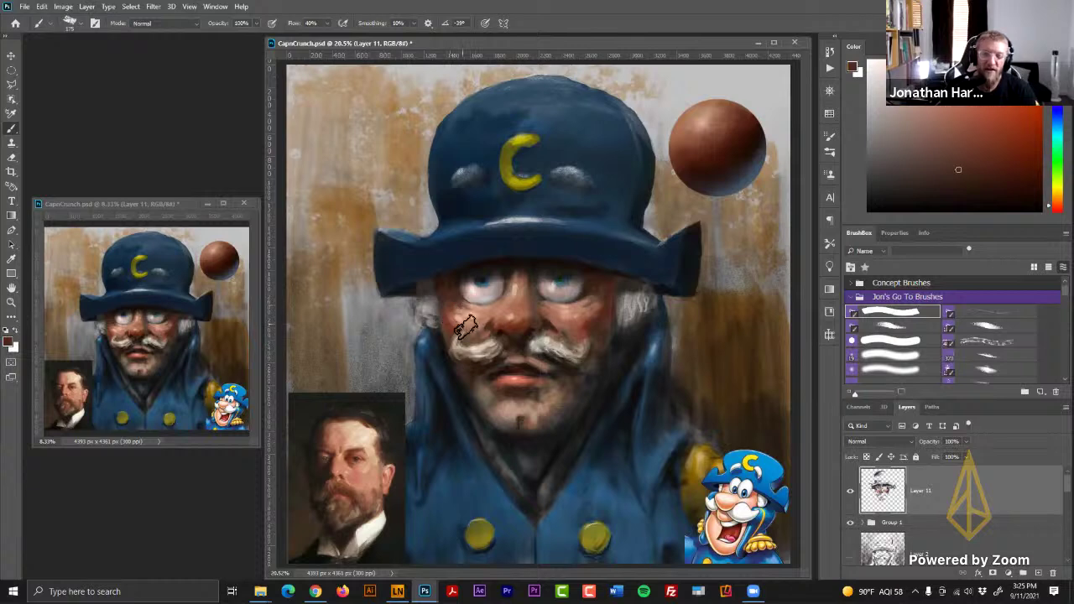
pyautogui.moveTo(572, 326); pyautogui.dragTo(583, 316)
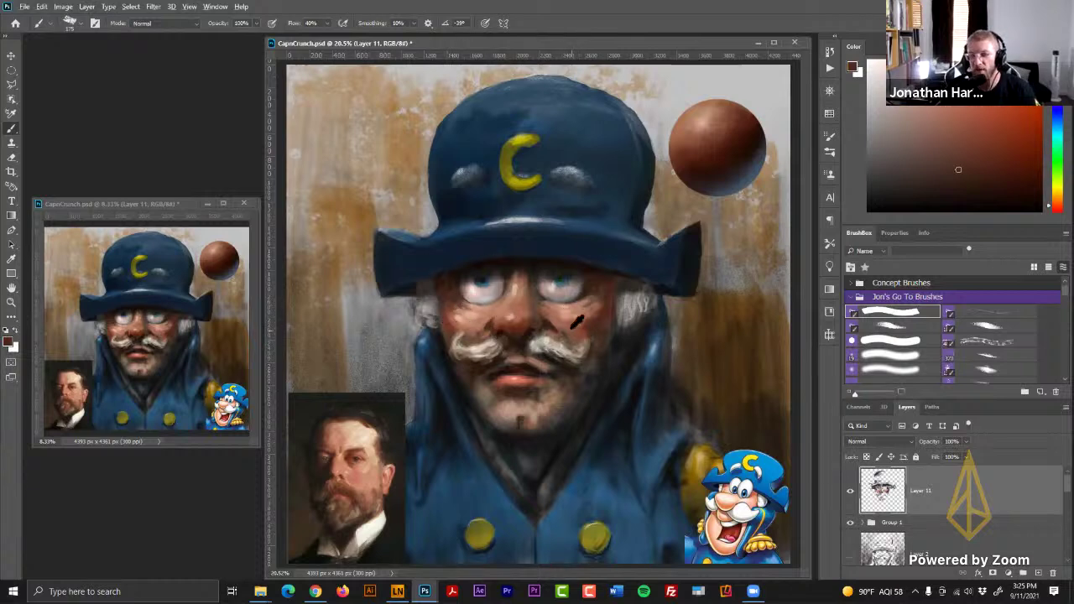
pyautogui.keyDown('alt'); pyautogui.click(576, 317); pyautogui.keyUp('alt')
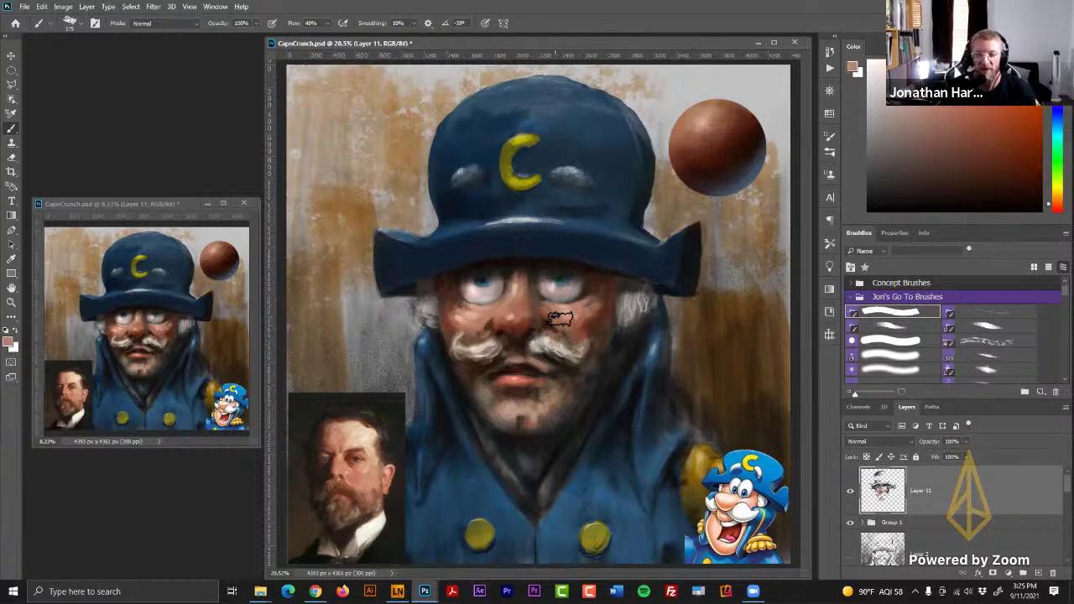
pyautogui.keyDown('alt'); pyautogui.click(587, 324); pyautogui.keyUp('alt')
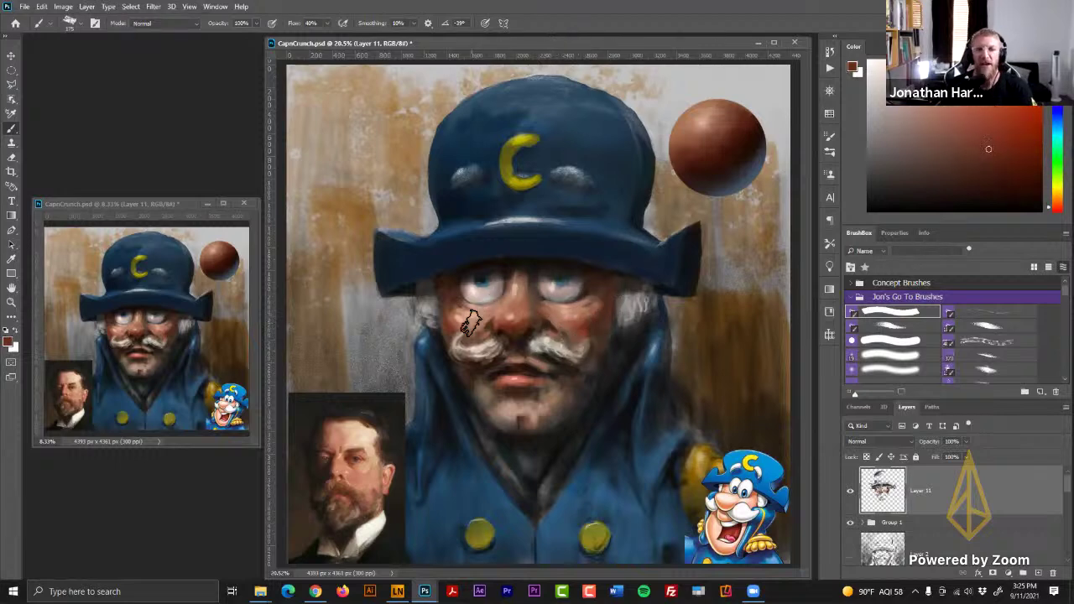
# - Deepen the outer cheek and eye socket on the shadowed side of the face with dark brown and grey tones
pyautogui.keyDown('alt'); pyautogui.click(602, 322); pyautogui.keyUp('alt')
pyautogui.click(997, 187)
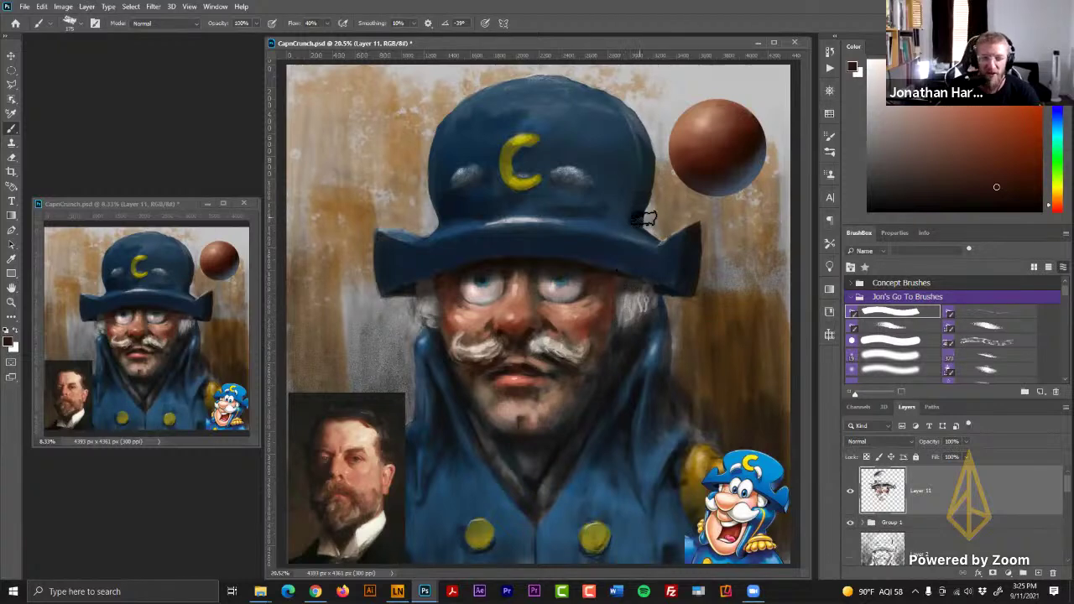
pyautogui.keyDown('alt'); pyautogui.click(592, 299); pyautogui.keyUp('alt')
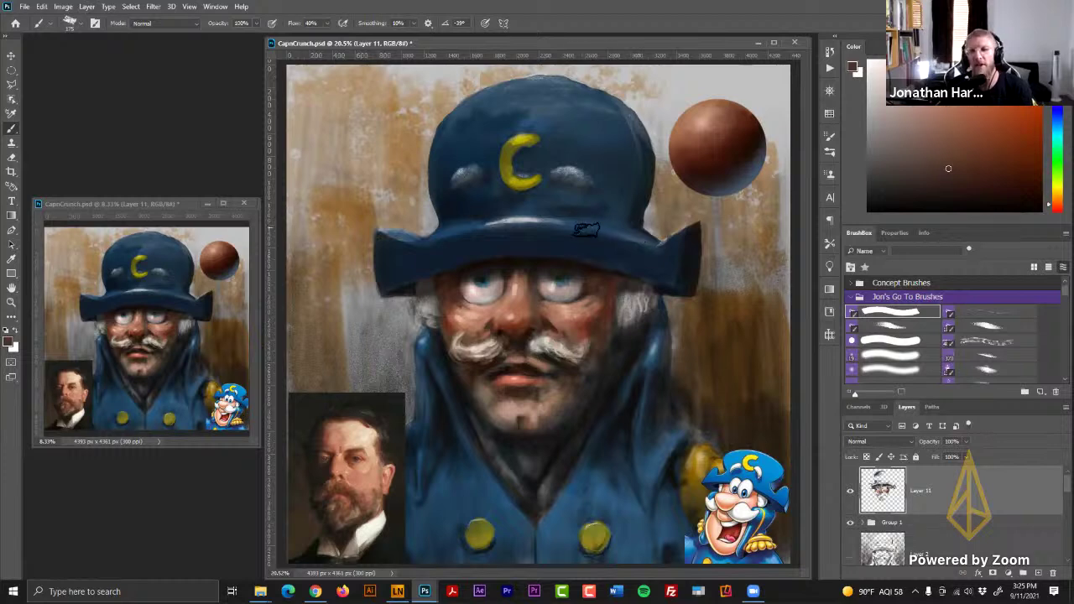
pyautogui.keyDown('alt'); pyautogui.click(589, 277); pyautogui.keyUp('alt')
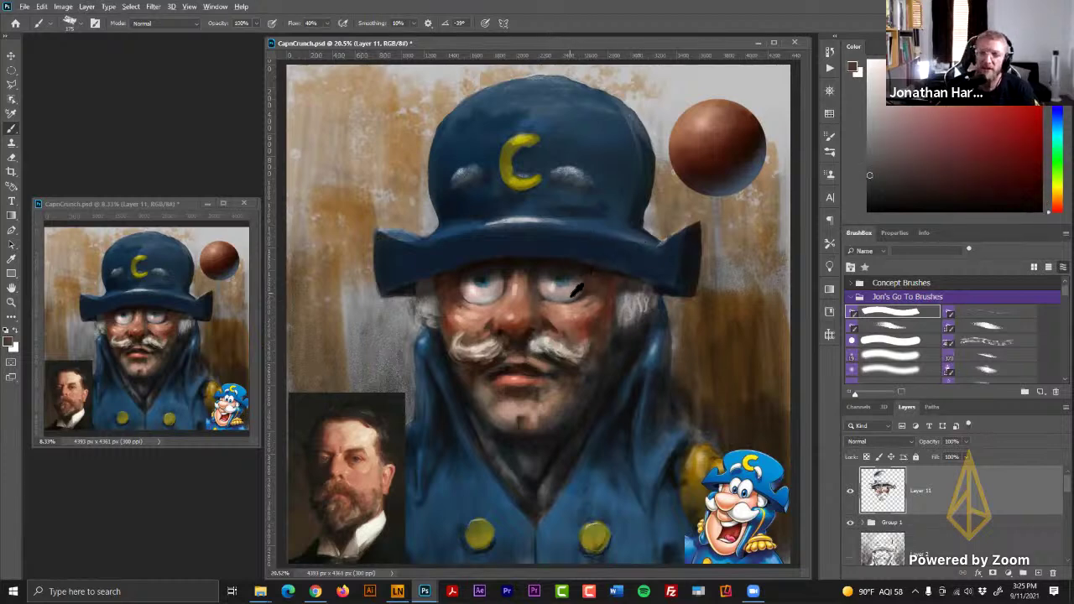
pyautogui.keyDown('alt'); pyautogui.click(590, 300); pyautogui.keyUp('alt')
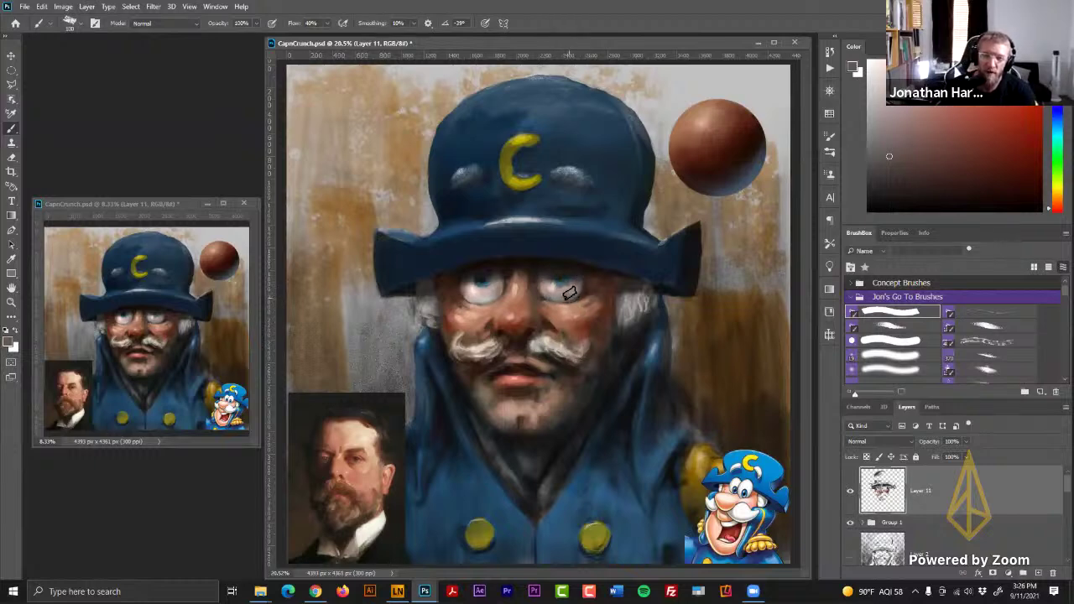
pyautogui.keyDown('alt'); pyautogui.click(592, 280); pyautogui.keyUp('alt')
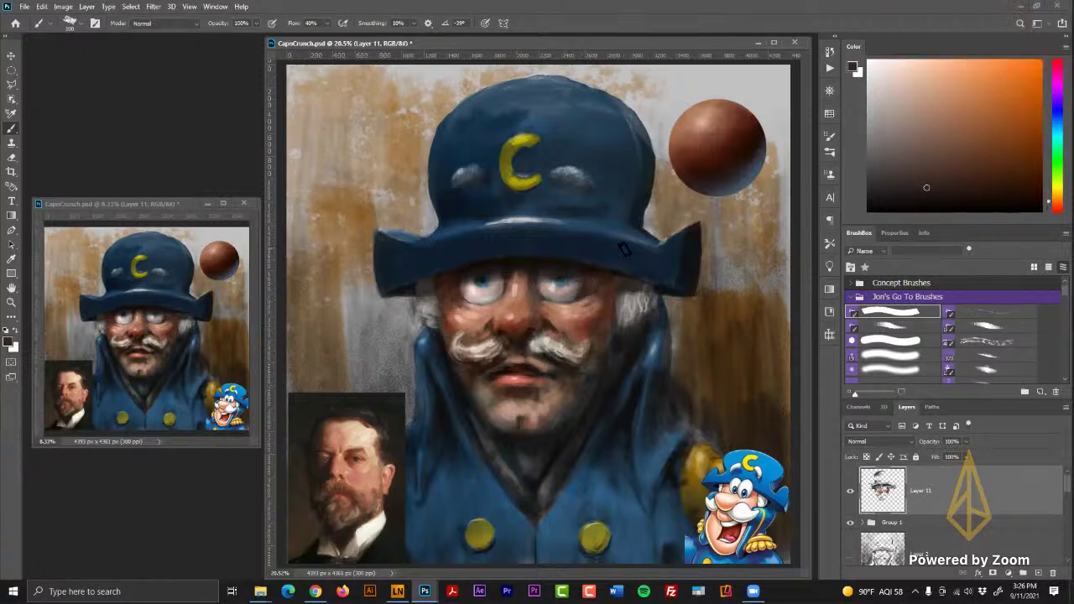
# - Set the brush opacity to 20% and soften the shading around the eyes and nose bridge with tones sampled nearby
pyautogui.keyDown('alt'); pyautogui.click(506, 270); pyautogui.keyUp('alt')
pyautogui.press('2')
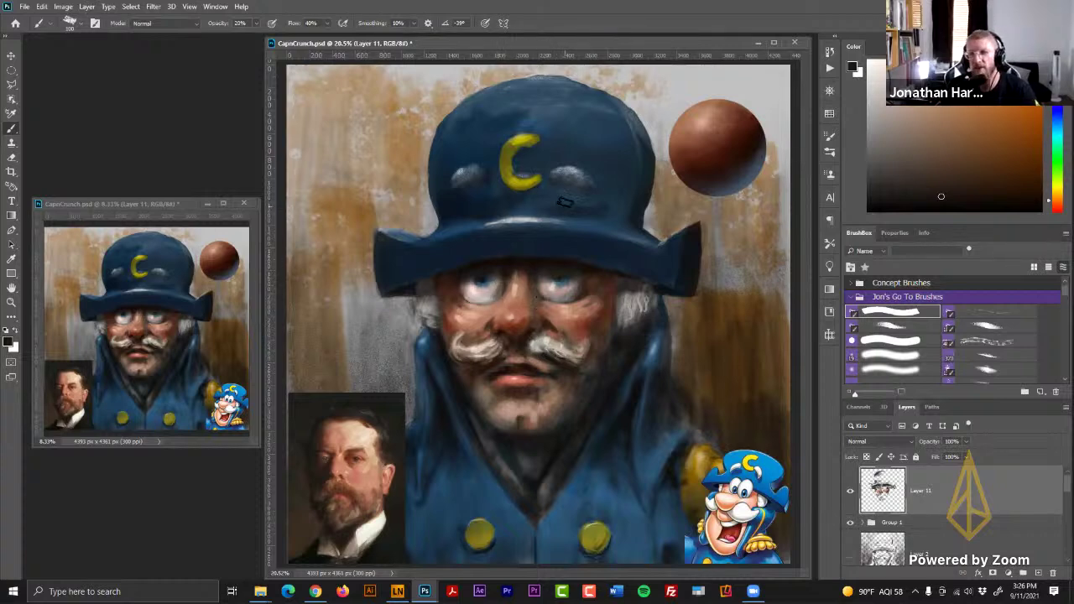
pyautogui.keyDown('alt'); pyautogui.click(541, 297); pyautogui.keyUp('alt')
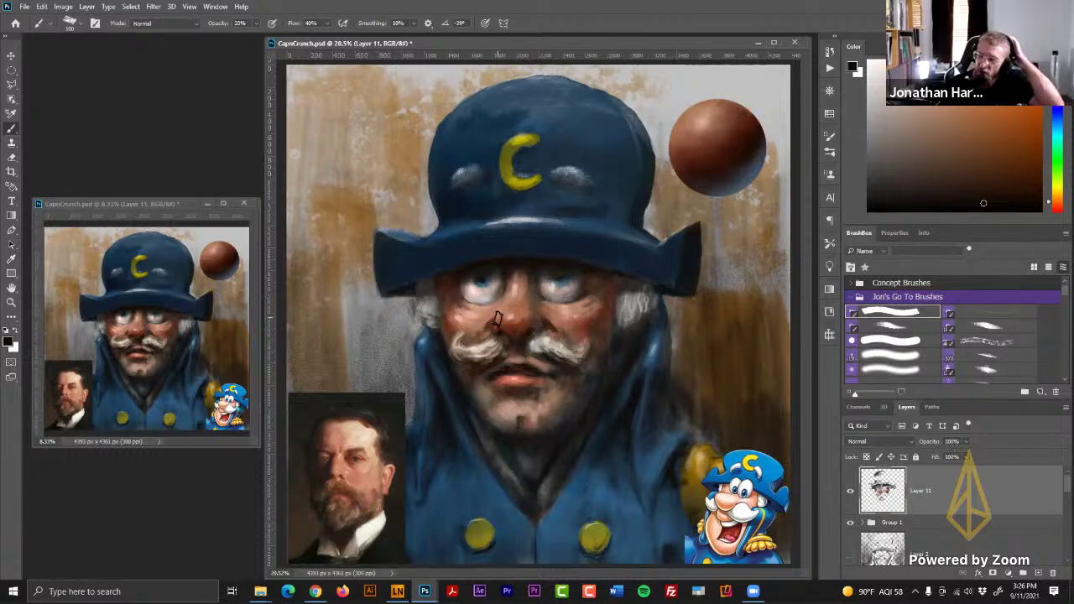
pyautogui.keyDown('alt'); pyautogui.click(469, 303); pyautogui.keyUp('alt')
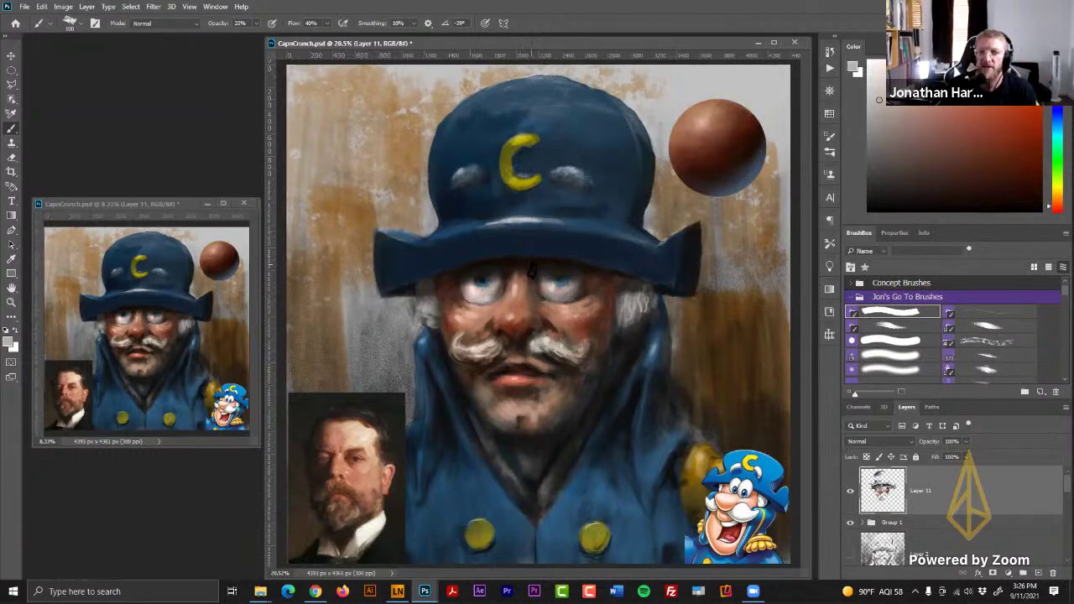
pyautogui.keyDown('alt'); pyautogui.click(506, 282); pyautogui.keyUp('alt')
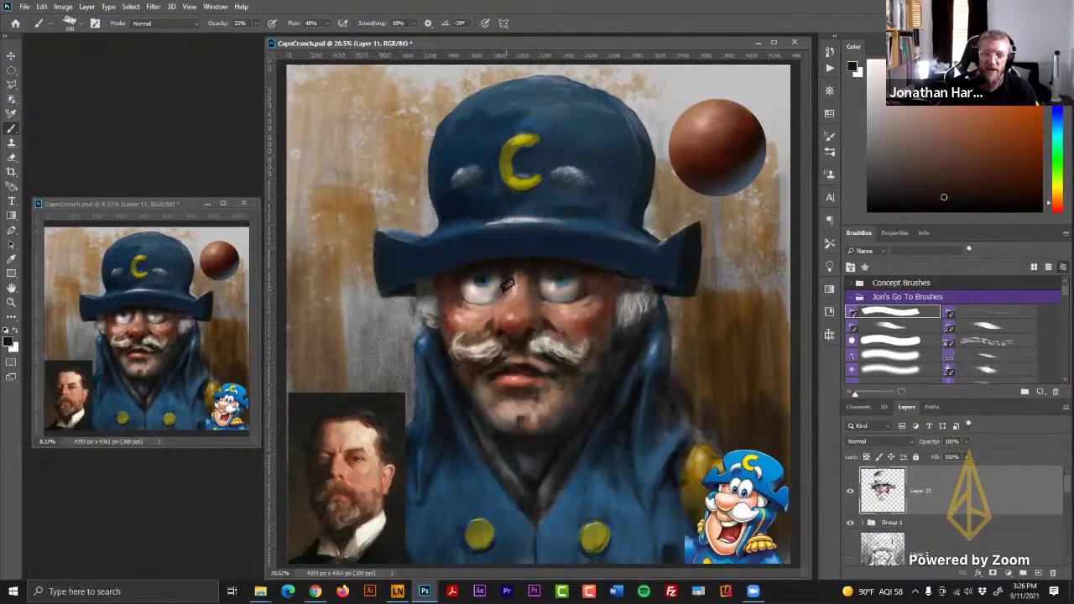
pyautogui.keyDown('alt'); pyautogui.click(525, 286); pyautogui.keyUp('alt')
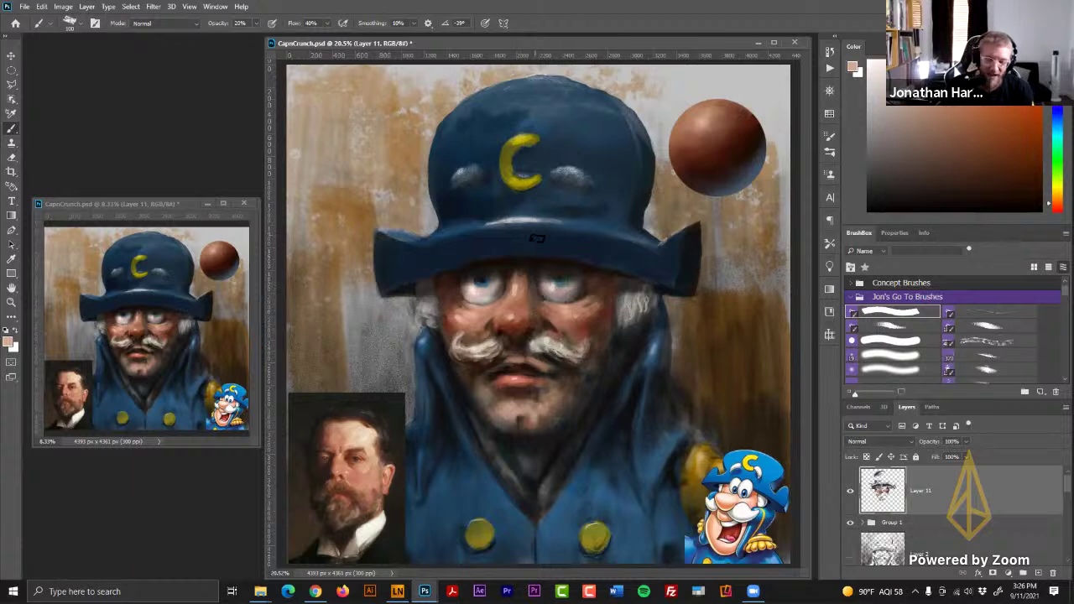
# - Set the brush opacity to 77% and build up the nose with warm skin tones sampled from its lit side
pyautogui.press('7')
pyautogui.press('7')
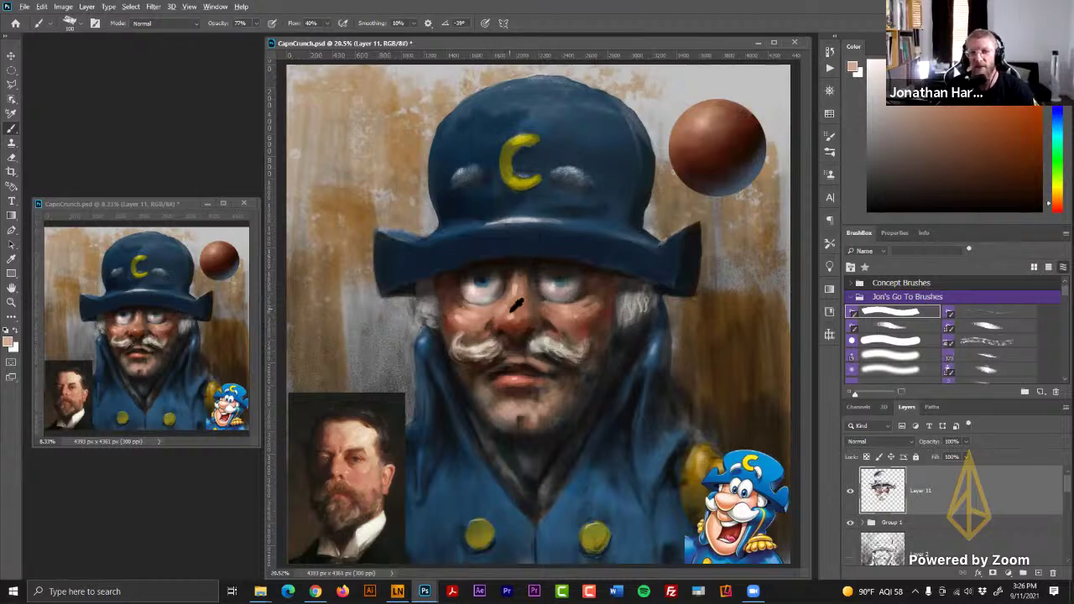
pyautogui.keyDown('alt'); pyautogui.click(514, 307); pyautogui.keyUp('alt')
pyautogui.keyDown('alt'); pyautogui.click(508, 300); pyautogui.keyUp('alt')
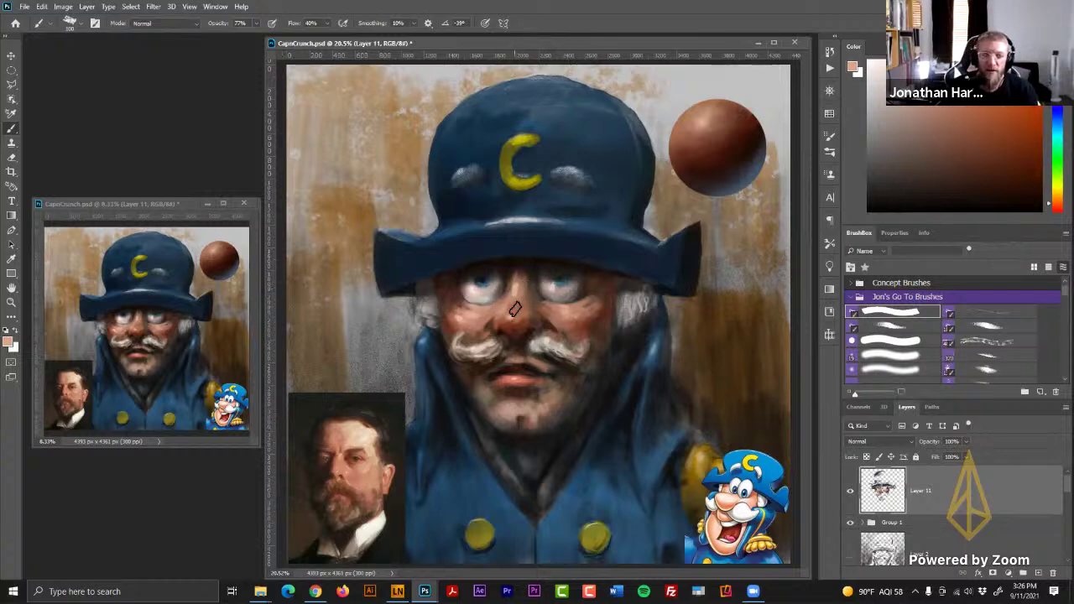
pyautogui.keyDown('alt'); pyautogui.click(513, 305); pyautogui.keyUp('alt')
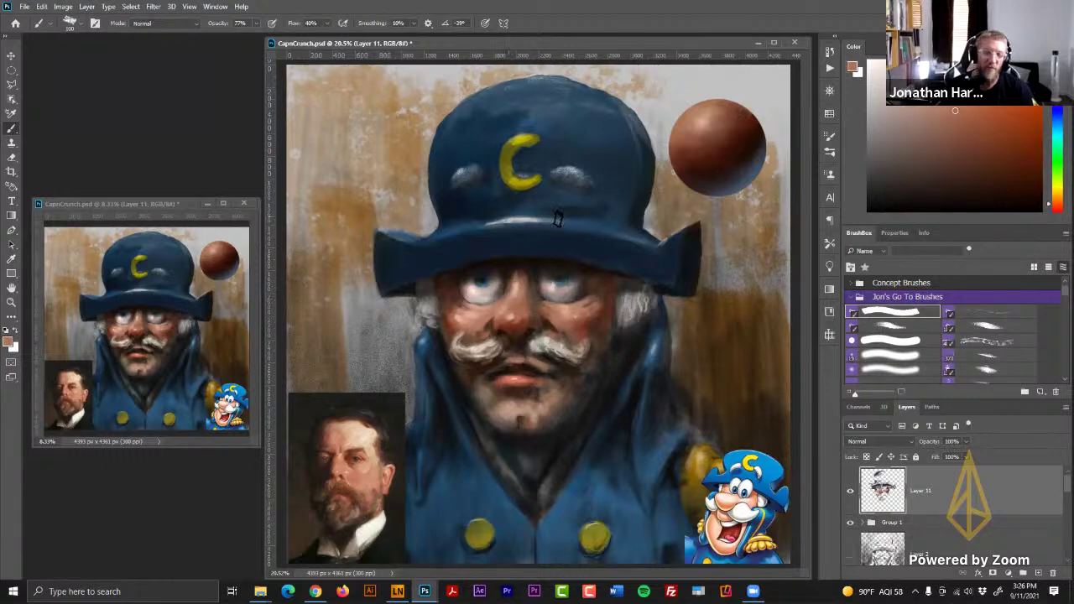
# - Model the cheeks and the shadowed side of the nose with small strokes of sampled reddish and dark brown tones
pyautogui.moveTo(477, 323); pyautogui.dragTo(489, 311)
pyautogui.keyDown('alt'); pyautogui.click(458, 322); pyautogui.keyUp('alt')
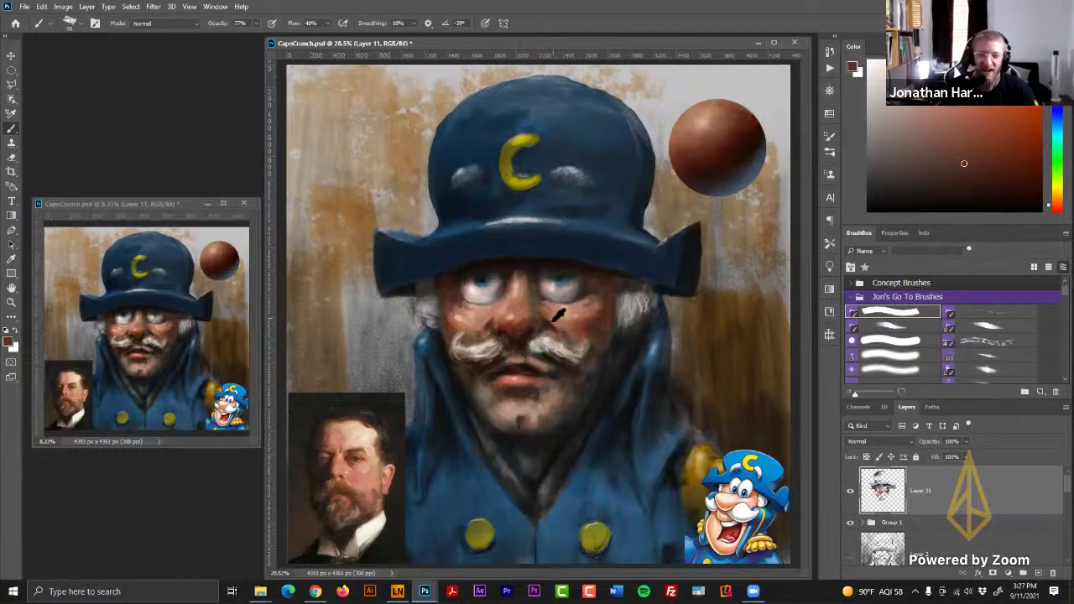
pyautogui.keyDown('alt'); pyautogui.click(554, 319); pyautogui.keyUp('alt')
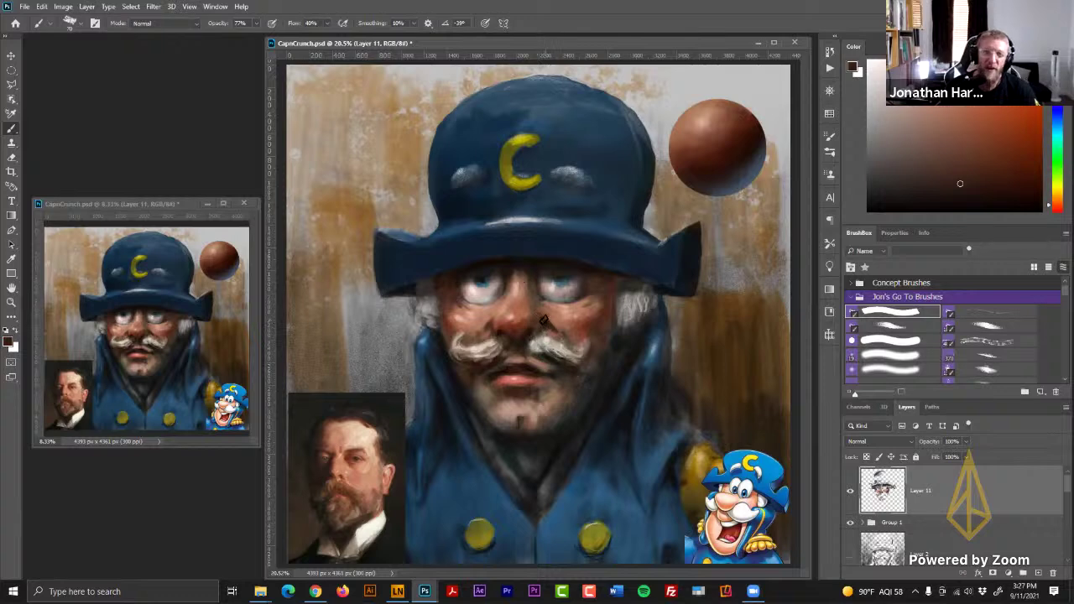
pyautogui.keyDown('alt'); pyautogui.click(545, 317); pyautogui.keyUp('alt')
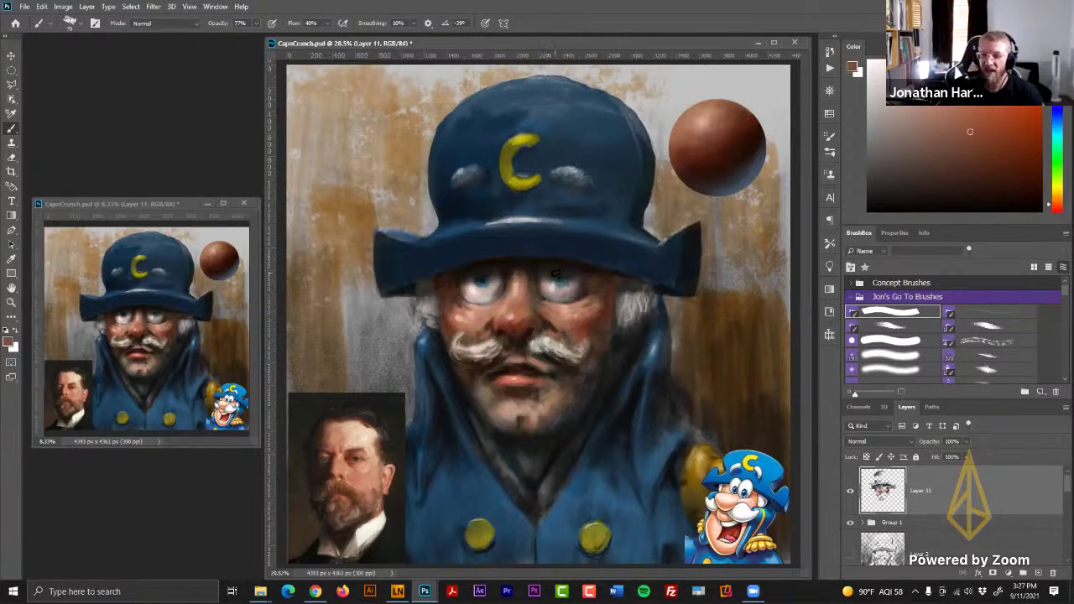
pyautogui.keyDown('alt'); pyautogui.click(535, 311); pyautogui.keyUp('alt')
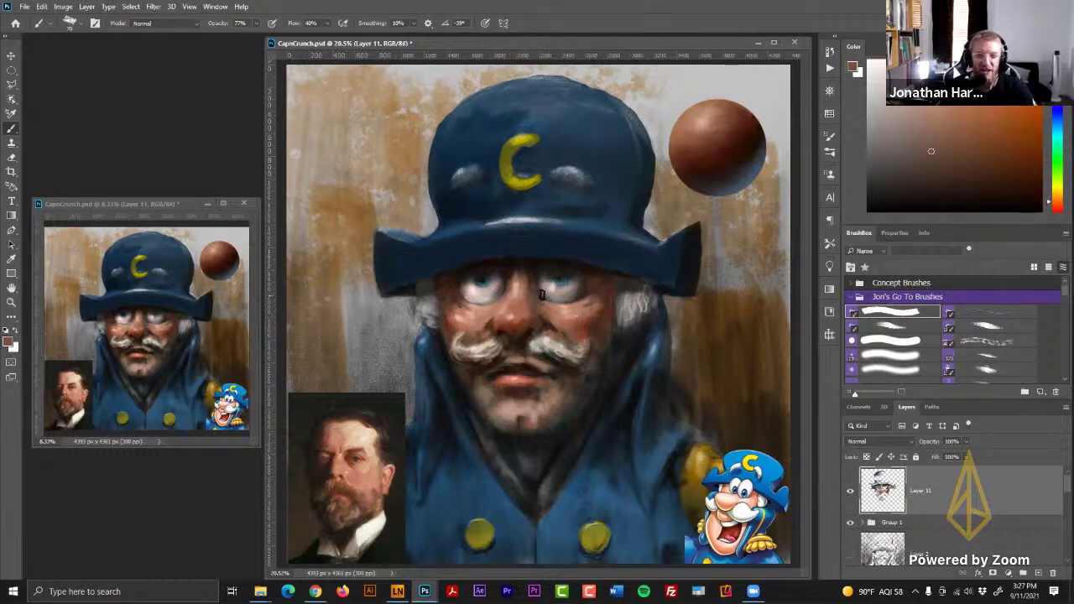
# - Touch up the area around the mouth, mustache and chin with skin tones sampled from the face
pyautogui.keyDown('alt'); pyautogui.click(520, 360); pyautogui.keyUp('alt')
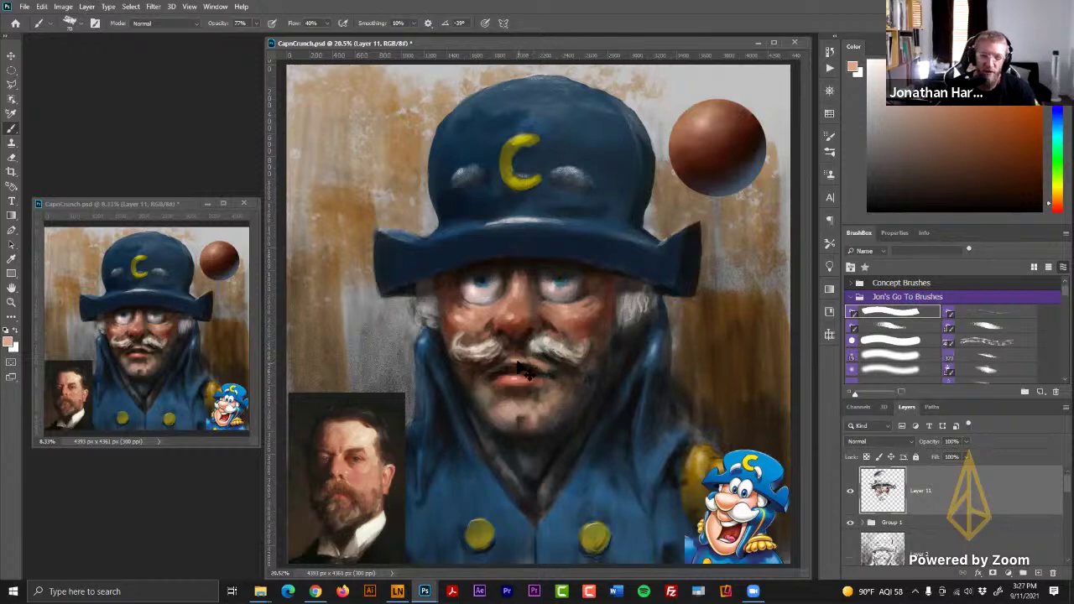
pyautogui.keyDown('alt'); pyautogui.click(509, 418); pyautogui.keyUp('alt')
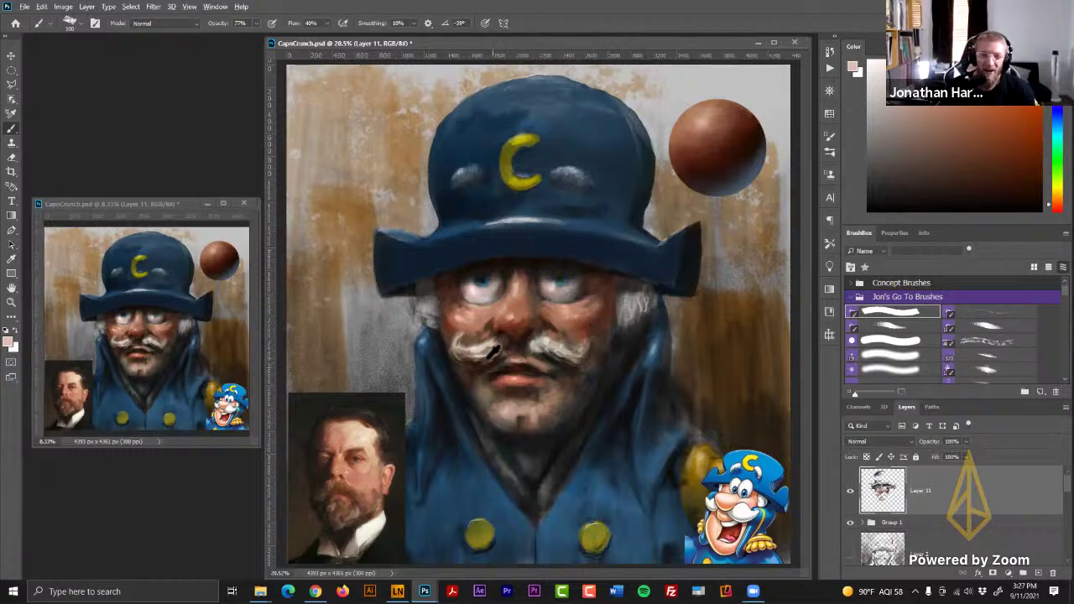
pyautogui.keyDown('alt'); pyautogui.click(460, 324); pyautogui.keyUp('alt')
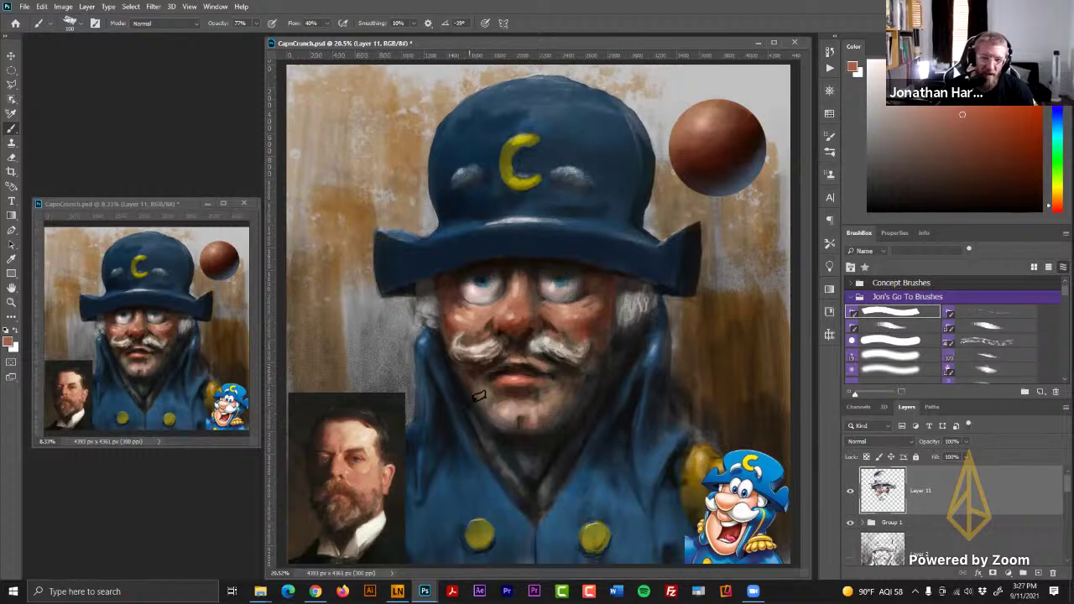
pyautogui.keyDown('alt'); pyautogui.click(462, 326); pyautogui.keyUp('alt')
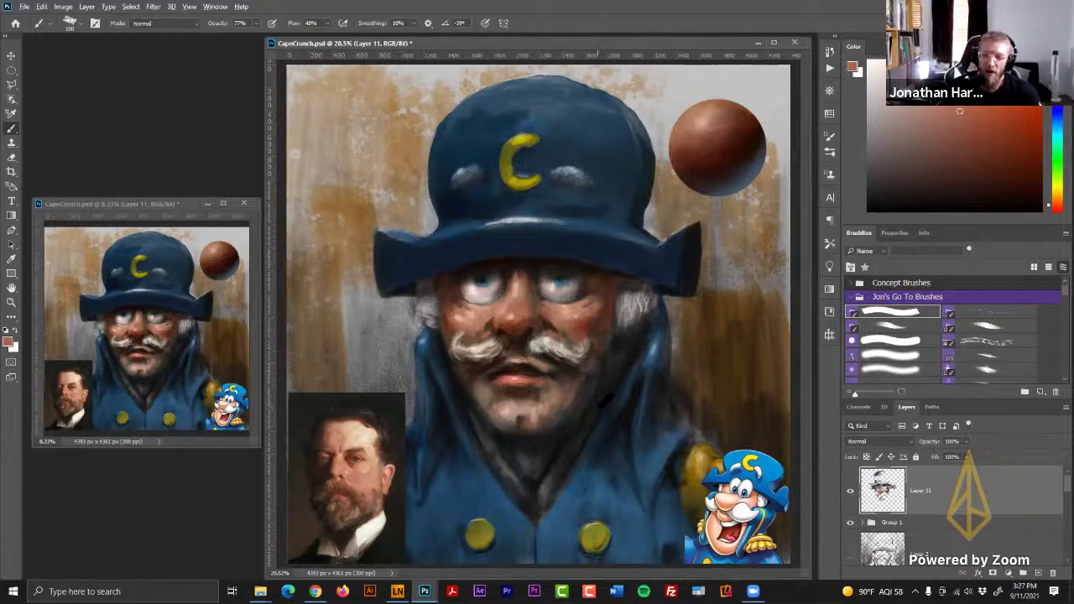
# - Choose a dark reddish brown and paint a deeper shadow along the jaw beside the mustache on the shadowed side
pyautogui.click(1024, 202)
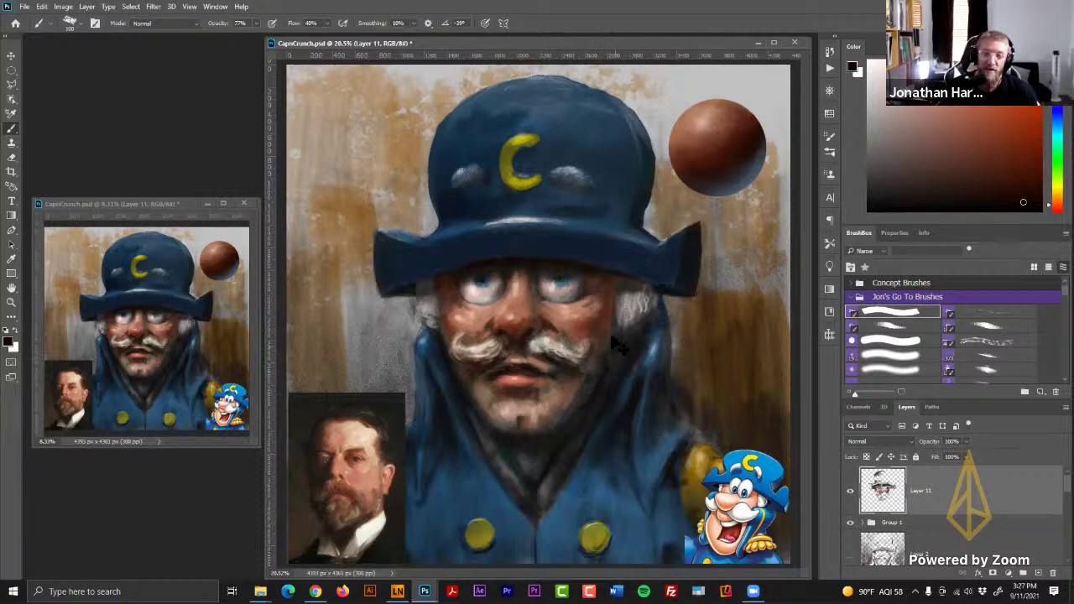
pyautogui.moveTo(972, 189); pyautogui.dragTo(1001, 191)
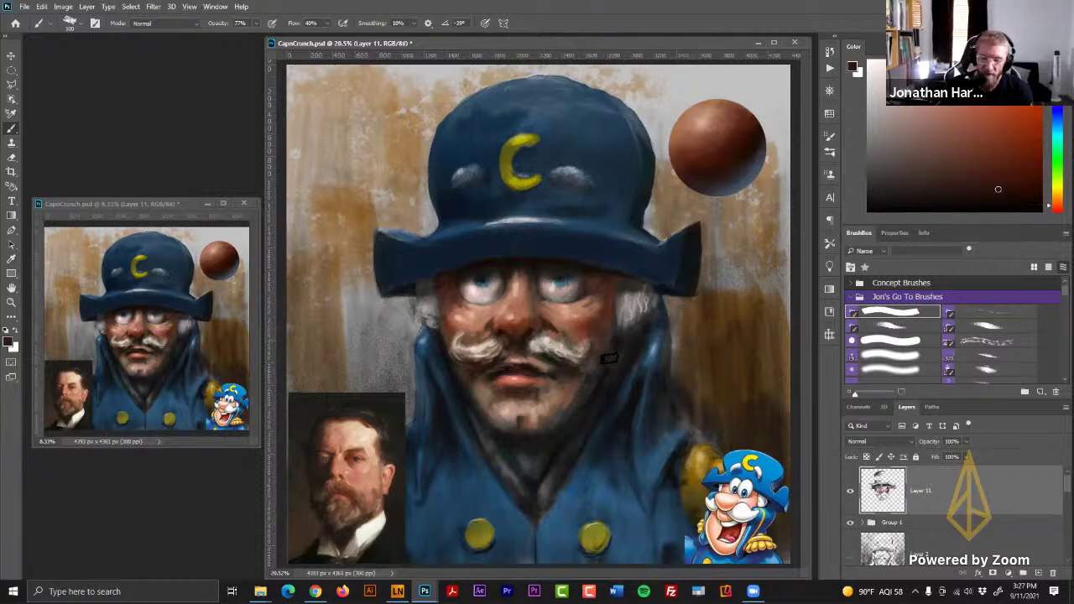
pyautogui.moveTo(610, 359)
pyautogui.mouseDown()
pyautogui.moveTo(563, 424)
pyautogui.moveTo(583, 383)
pyautogui.moveTo(571, 395)
pyautogui.mouseUp()
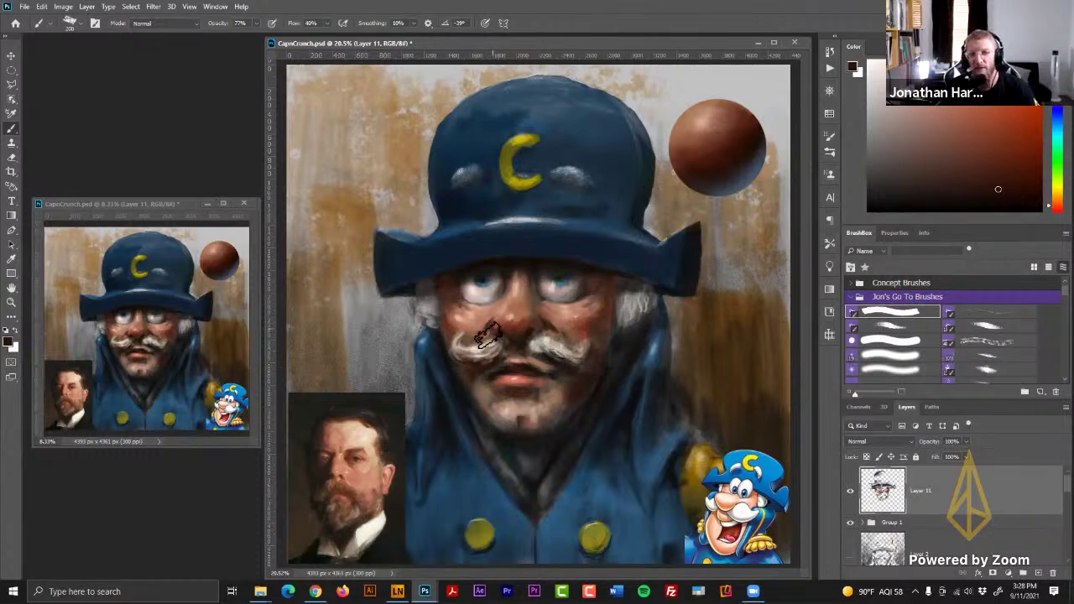
# - Touch up the dark accents around the mustache and mouth with a smaller near-black brush, plus a red-brown sampled from the cheek
pyautogui.click(1011, 201)
pyautogui.press('[')
pyautogui.press('[')
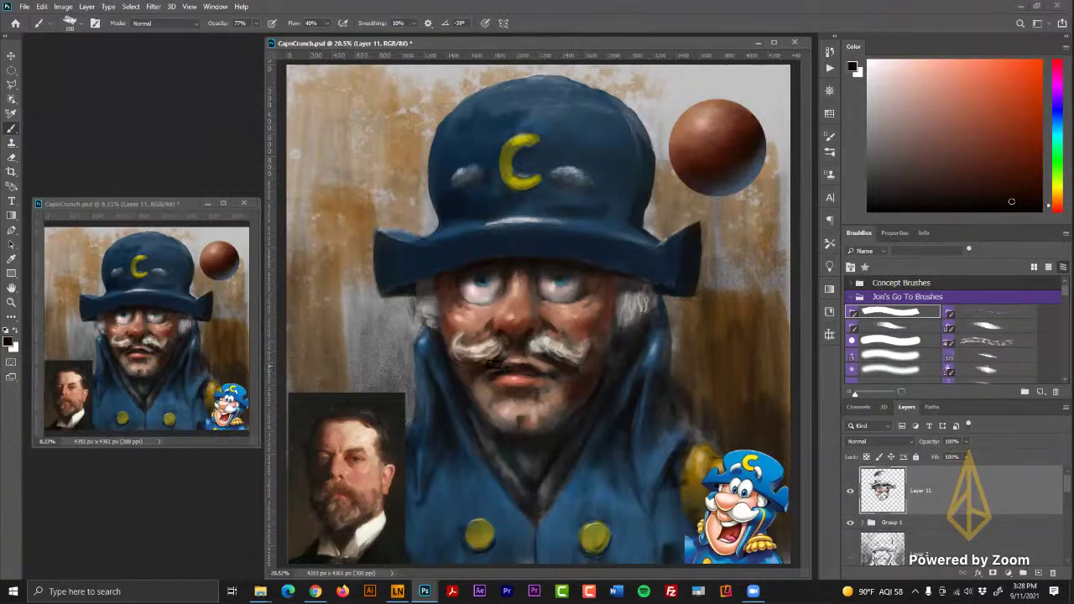
pyautogui.keyDown('alt'); pyautogui.click(459, 323); pyautogui.keyUp('alt')
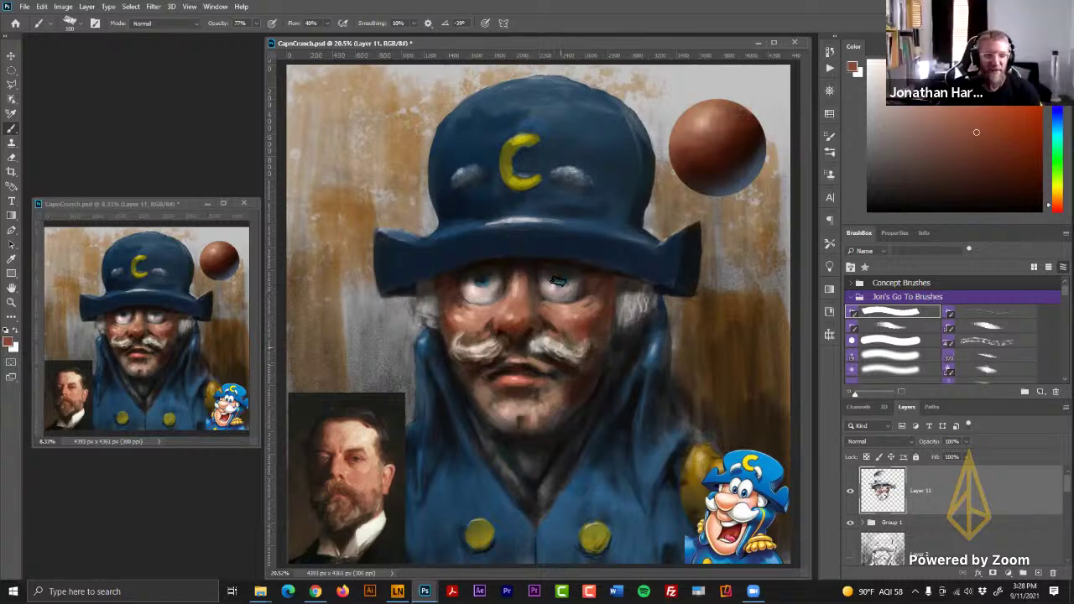
# - Paint sampled dark blue over the upper crown of the hat and refine its top edge with a smaller brush
pyautogui.keyDown('alt'); pyautogui.click(503, 119); pyautogui.keyUp('alt')
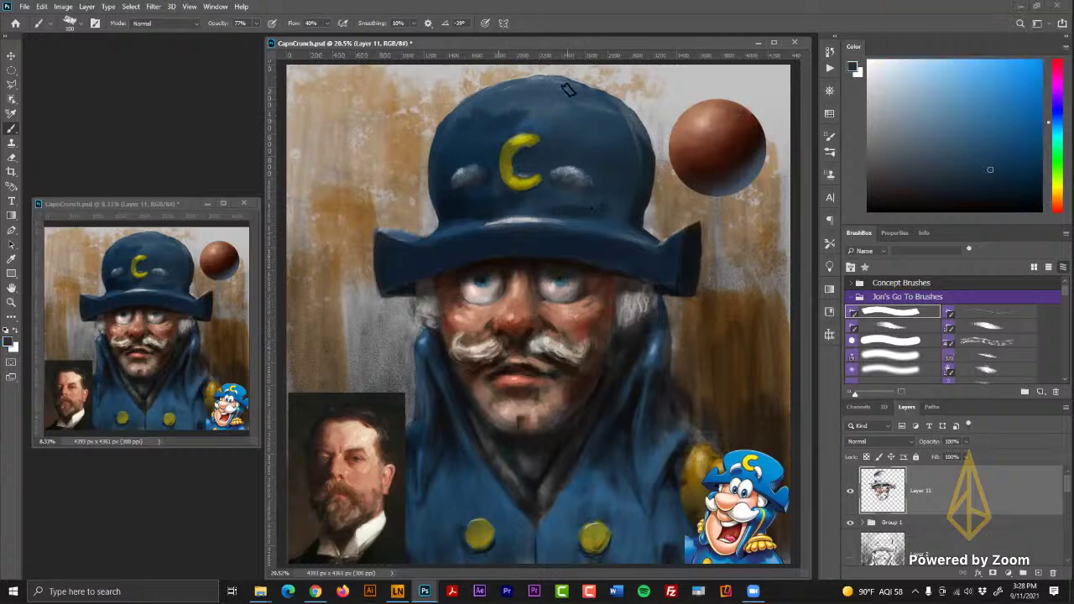
pyautogui.moveTo(500, 126)
pyautogui.mouseDown()
pyautogui.moveTo(465, 145)
pyautogui.moveTo(502, 113)
pyautogui.moveTo(481, 149)
pyautogui.moveTo(556, 129)
pyautogui.moveTo(567, 120)
pyautogui.moveTo(517, 103)
pyautogui.moveTo(550, 100)
pyautogui.mouseUp()
pyautogui.press('[')
pyautogui.press('[')
pyautogui.press('[')
pyautogui.press('[')
pyautogui.press('[')
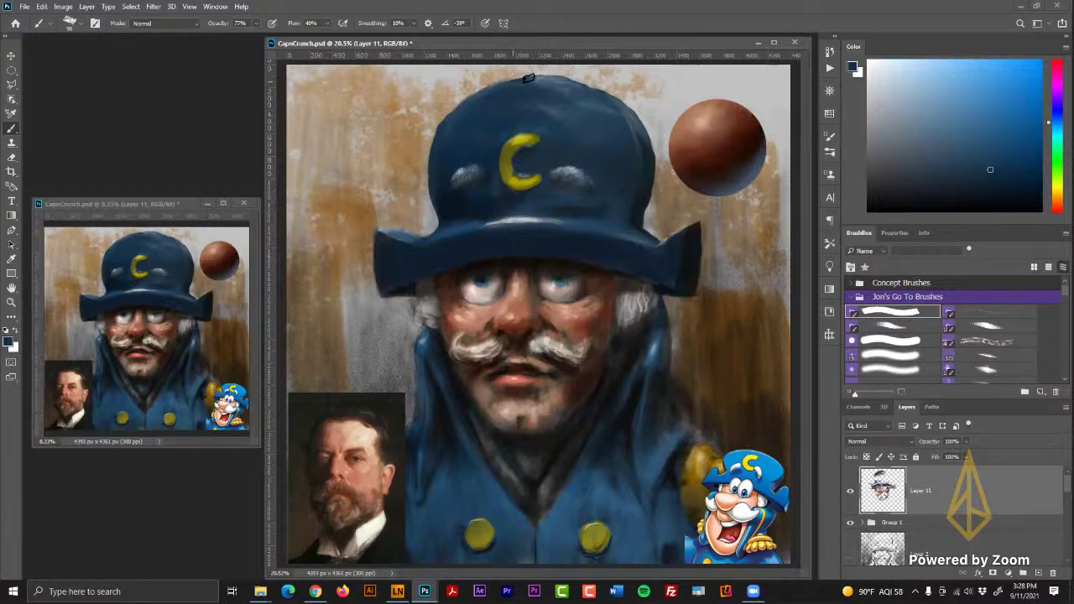
# - Blend blue sampled from the crown over the hat's right side with a much larger textured brush
pyautogui.keyDown('alt'); pyautogui.click(556, 144); pyautogui.keyUp('alt')
pyautogui.press(']')
pyautogui.press(']')
pyautogui.press(']')
pyautogui.press(']')
pyautogui.press(']')
pyautogui.press(']')
pyautogui.press(']')
pyautogui.press(']')
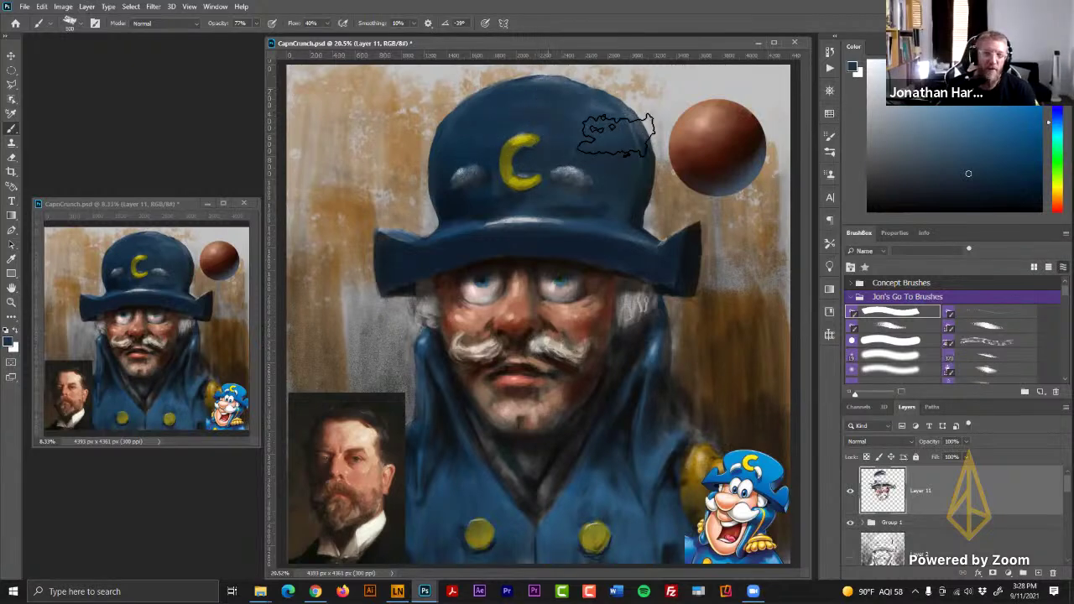
# - Refine the top edge of the hat's crown with a smaller brush and blue sampled near the edge
pyautogui.press('[')
pyautogui.press('[')
pyautogui.press('[')
pyautogui.press('[')
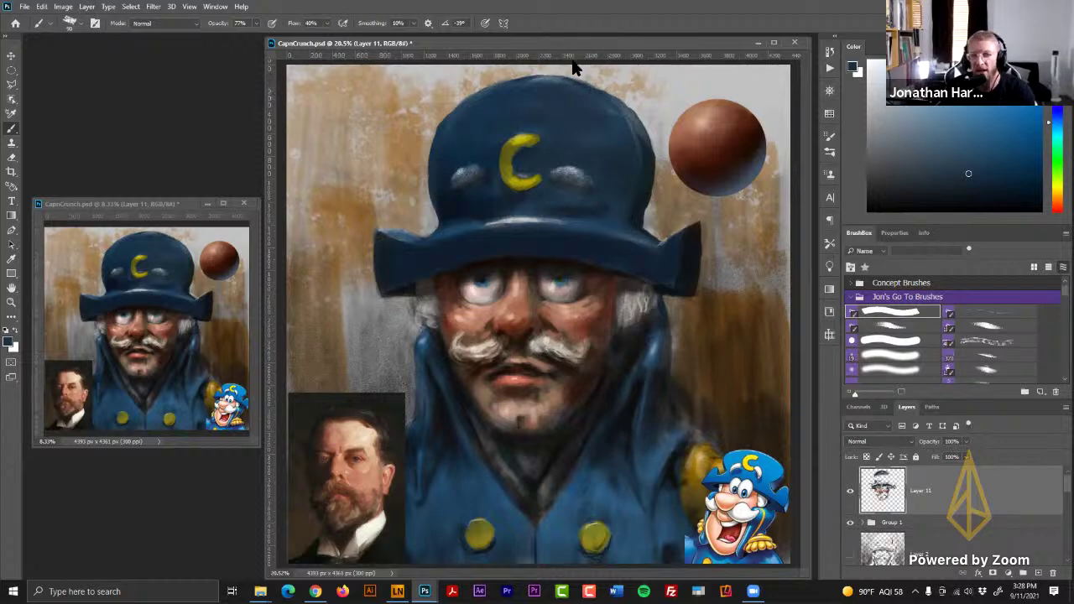
pyautogui.keyDown('alt'); pyautogui.click(547, 88); pyautogui.keyUp('alt')
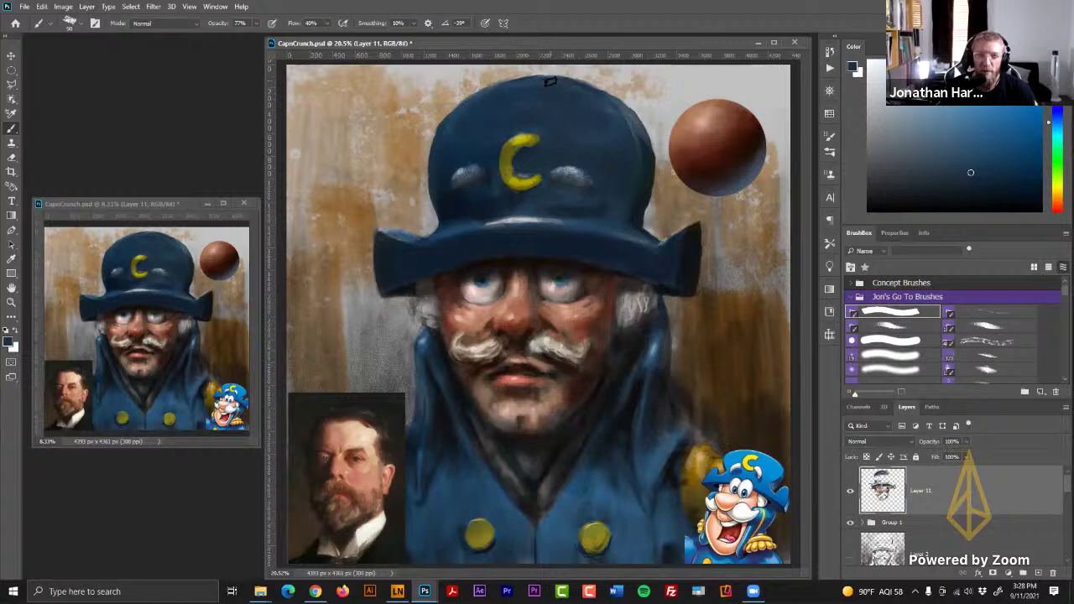
# - Smooth the crown's upper left and right edge with blues sampled from those areas of the hat
pyautogui.keyDown('alt'); pyautogui.click(485, 115); pyautogui.keyUp('alt')
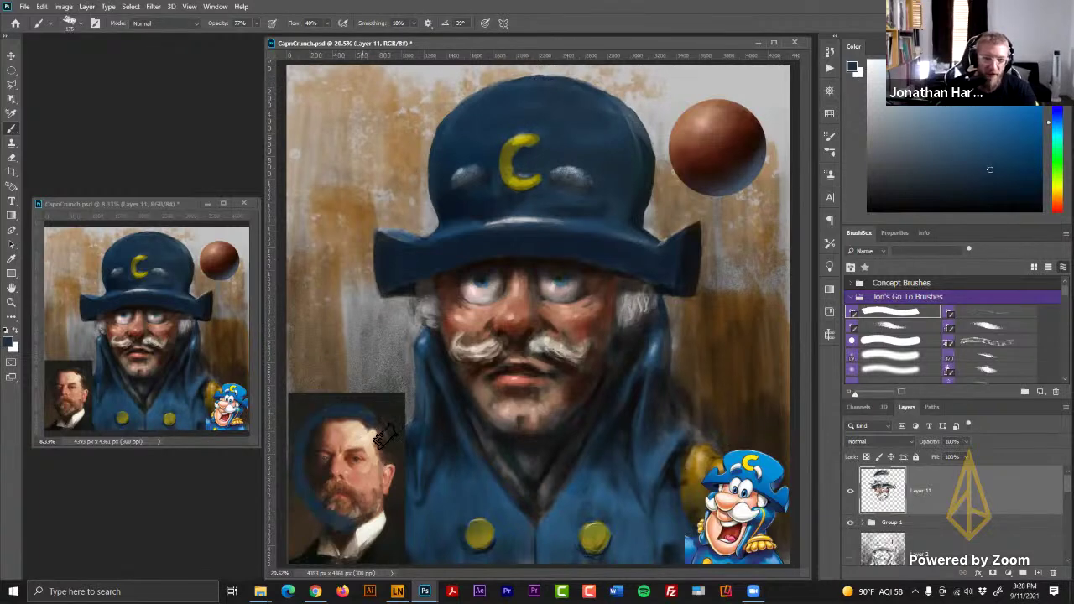
pyautogui.keyDown('alt'); pyautogui.click(479, 99); pyautogui.keyUp('alt')
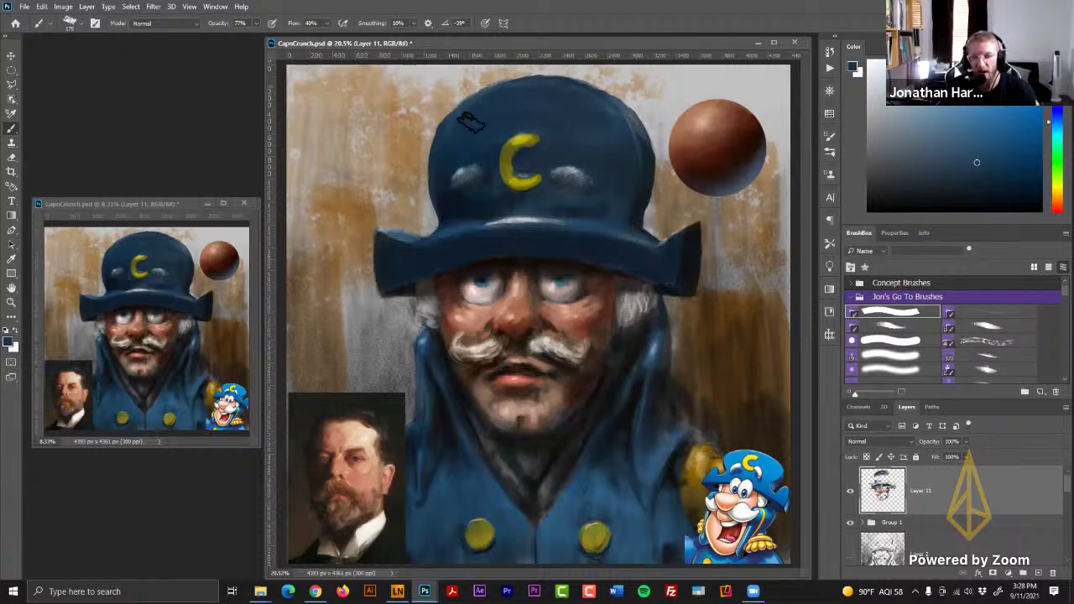
pyautogui.keyDown('alt'); pyautogui.click(457, 119); pyautogui.keyUp('alt')
pyautogui.click(463, 119)
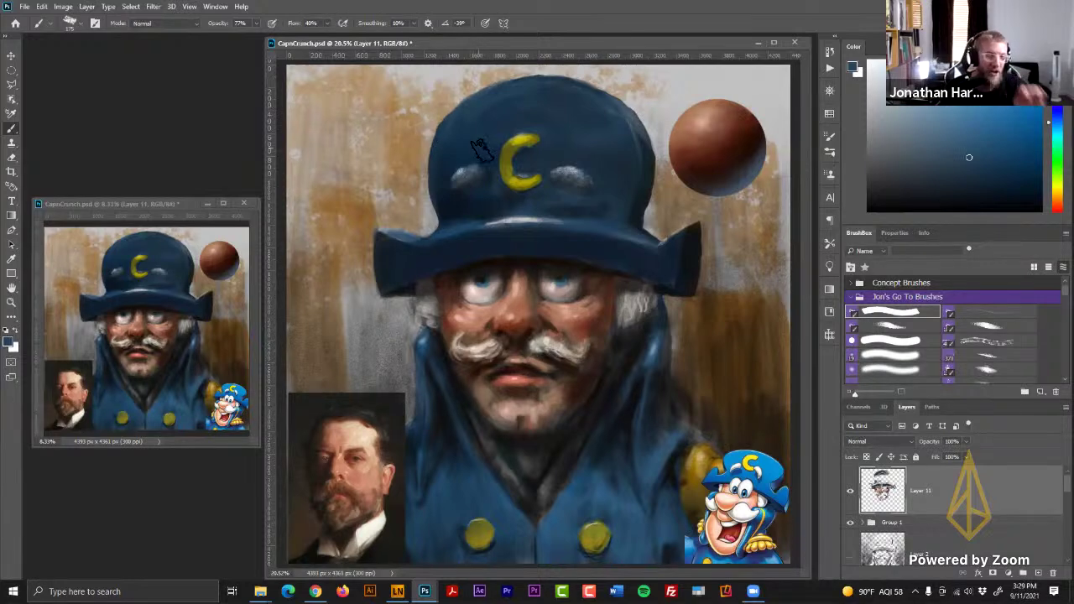
pyautogui.keyDown('alt'); pyautogui.click(641, 137); pyautogui.keyUp('alt')
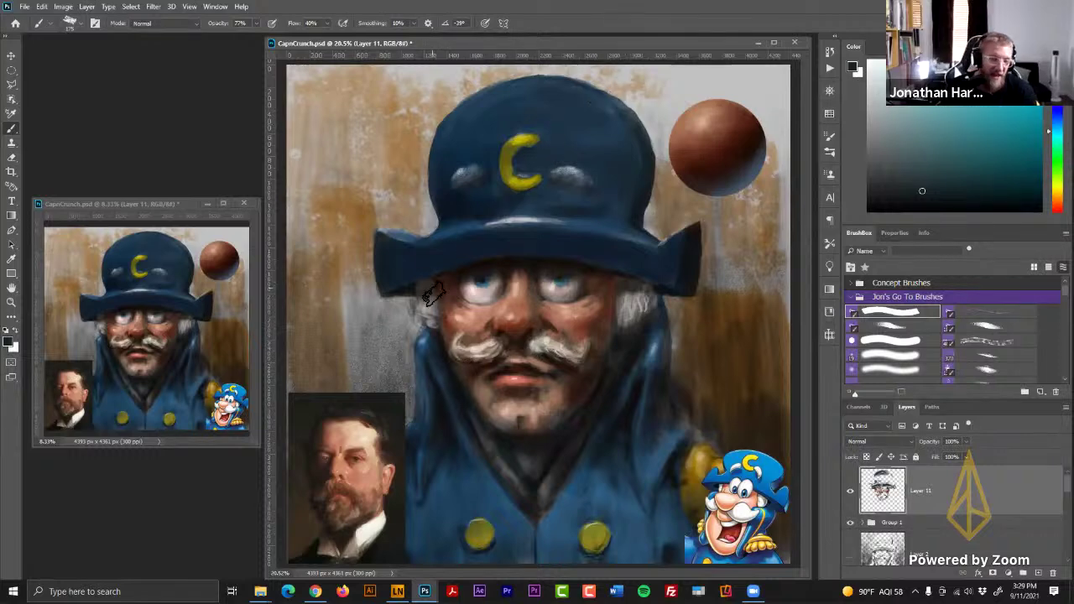
# - Deepen the shadows in the hood folds and around the face with near-black tones sampled from the painting
pyautogui.keyDown('alt'); pyautogui.click(440, 413); pyautogui.keyUp('alt')
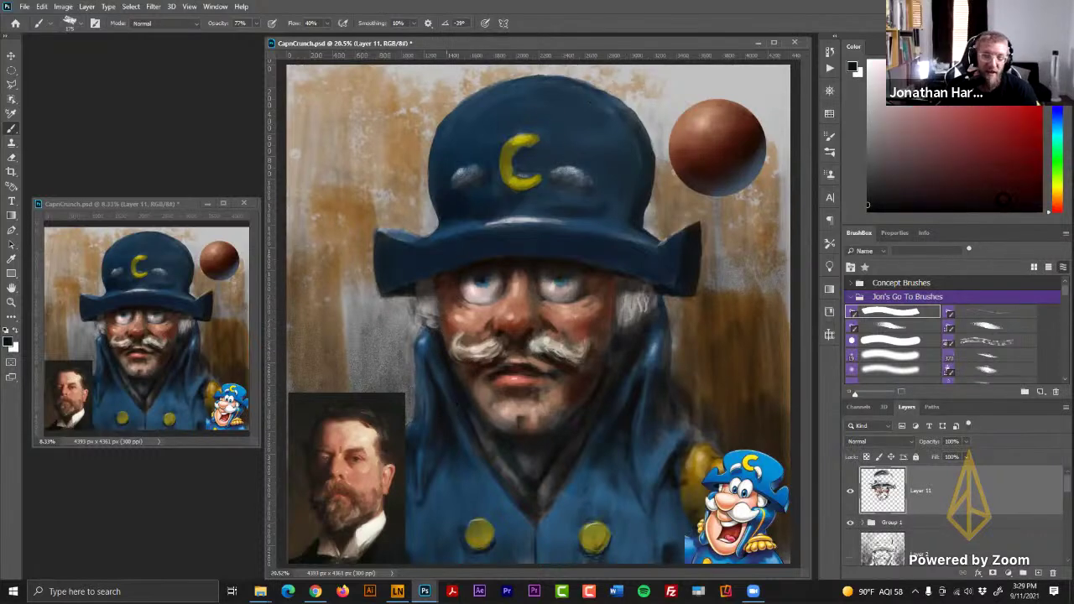
pyautogui.keyDown('alt'); pyautogui.click(466, 386); pyautogui.keyUp('alt')
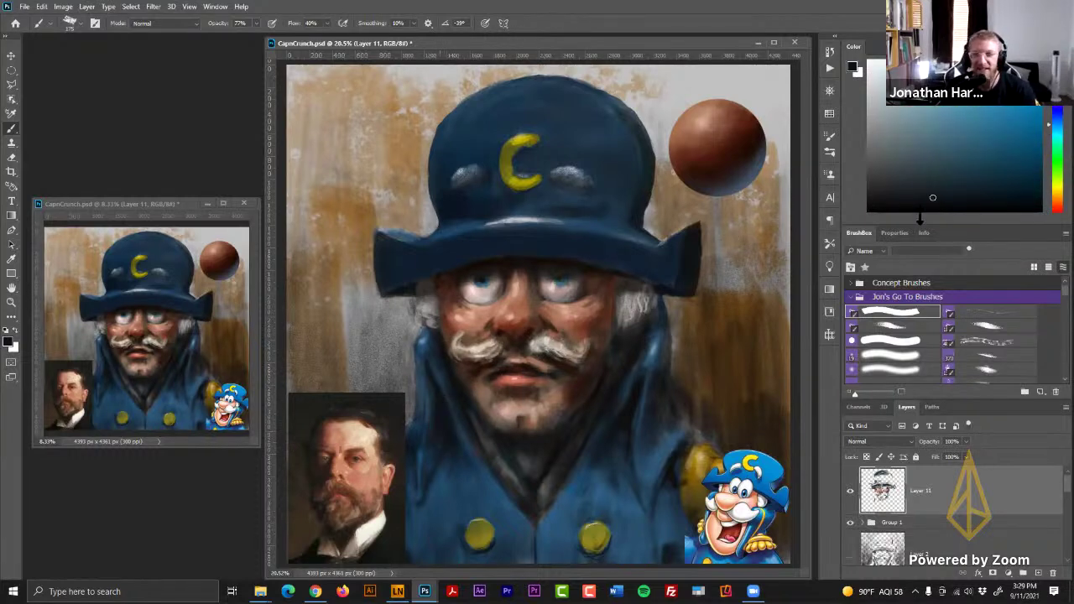
pyautogui.click(943, 197)
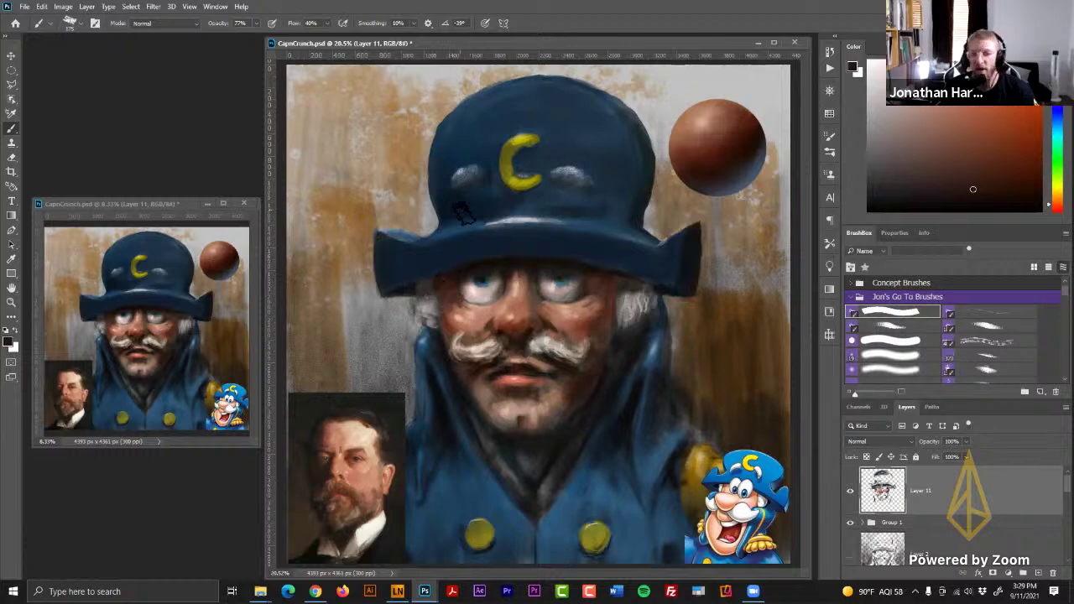
pyautogui.keyDown('alt'); pyautogui.click(461, 280); pyautogui.keyUp('alt')
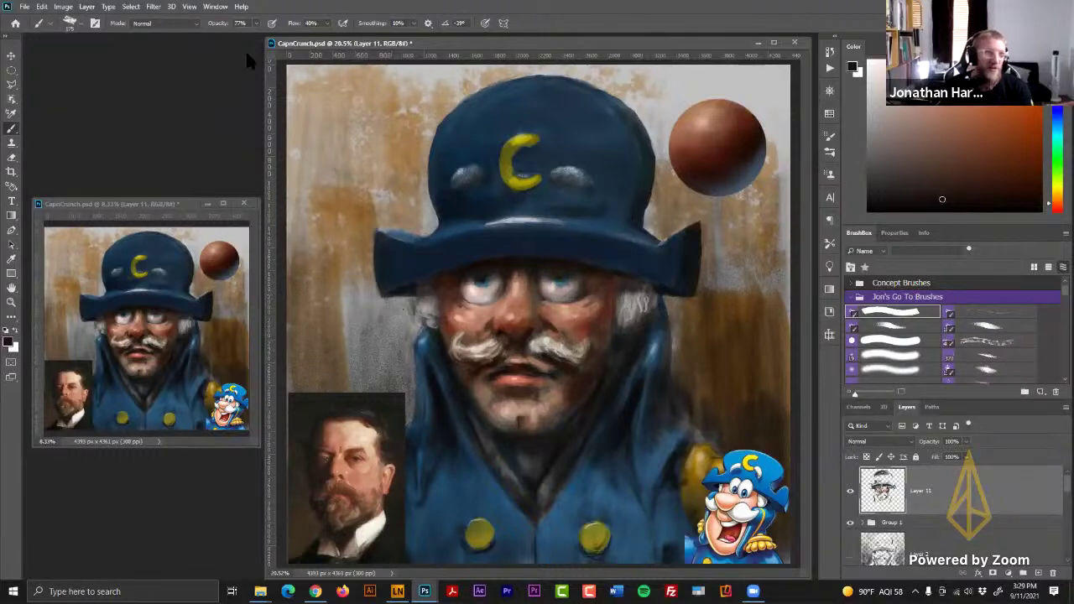
# - Open the recent file Progress2.psd and reposition its document window
pyautogui.click(24, 7)
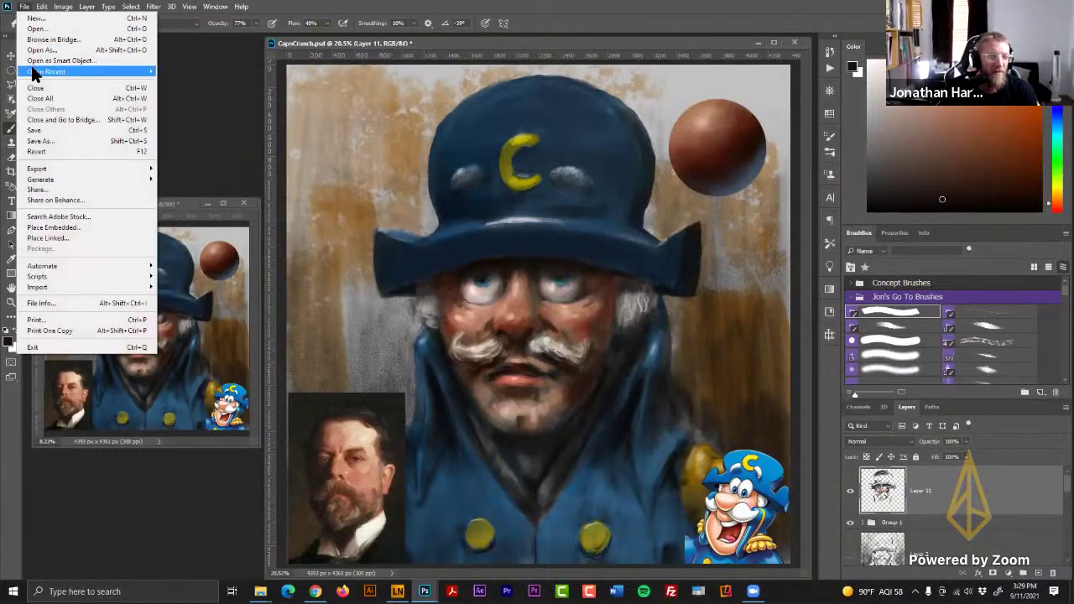
pyautogui.moveTo(31, 72)
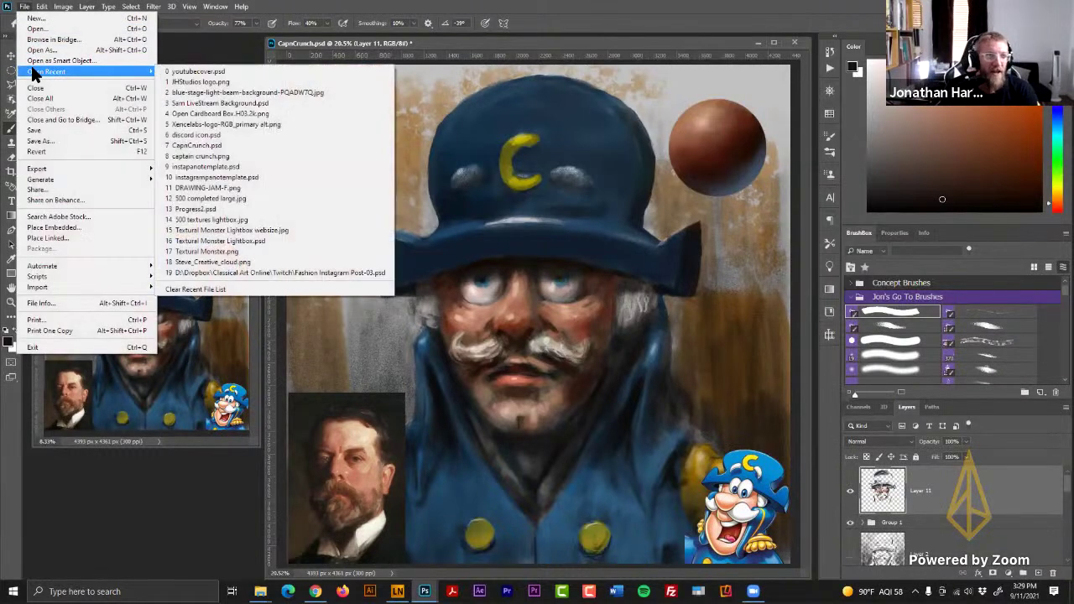
pyautogui.click(218, 208)
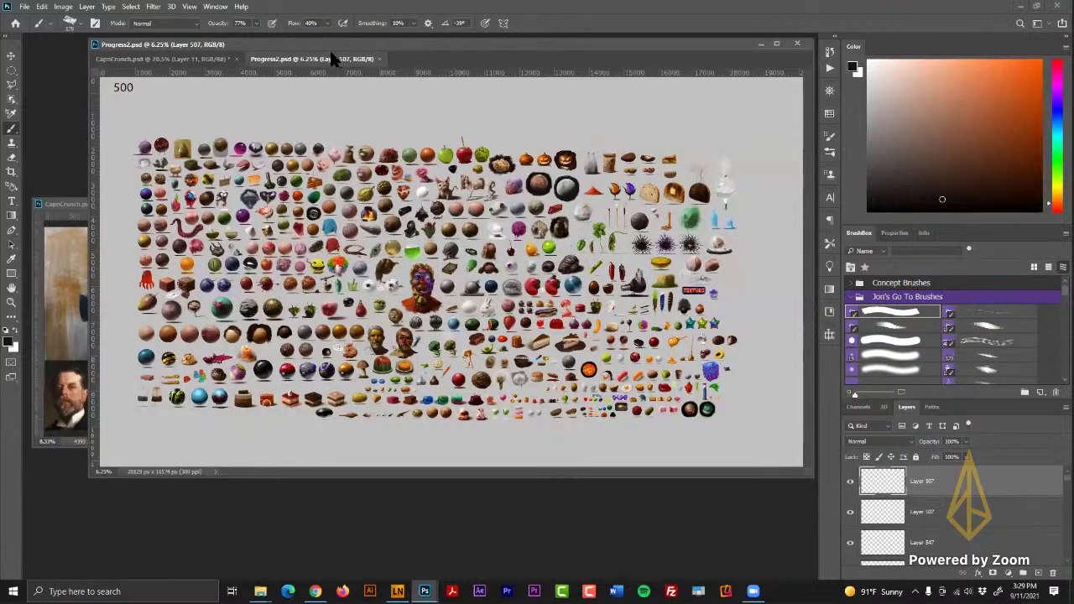
pyautogui.moveTo(332, 59); pyautogui.dragTo(357, 76)
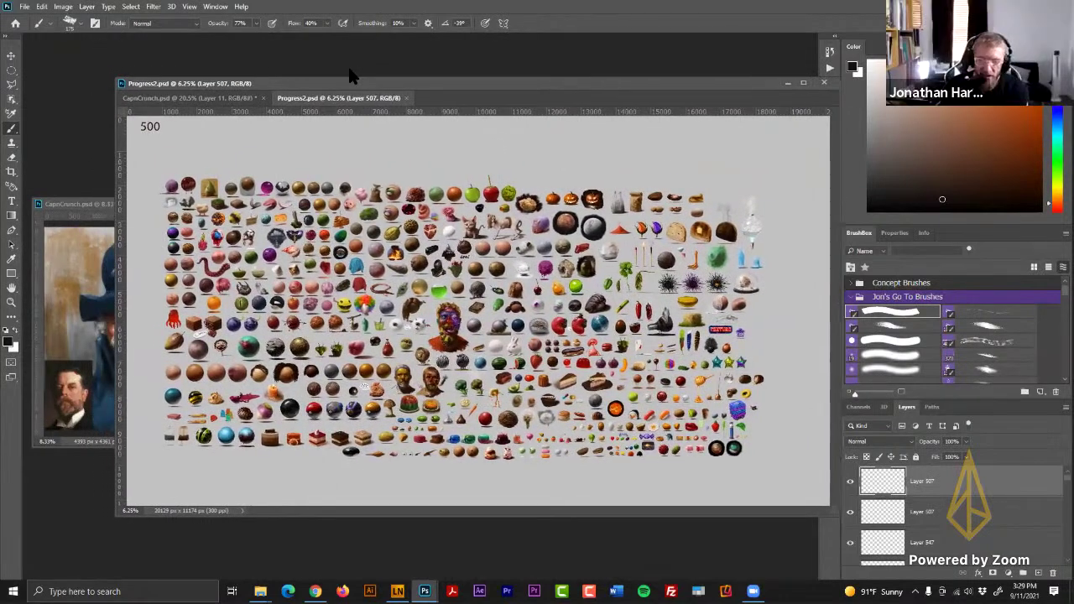
# - Examine the painted material spheres around the multicoloured head and toward the upper middle of the sheet
pyautogui.hotkey('ctrl', '+')
pyautogui.hotkey('ctrl', '+')
pyautogui.hotkey('ctrl', '+')
pyautogui.hotkey('ctrl', '+')
pyautogui.hotkey('ctrl', '+')
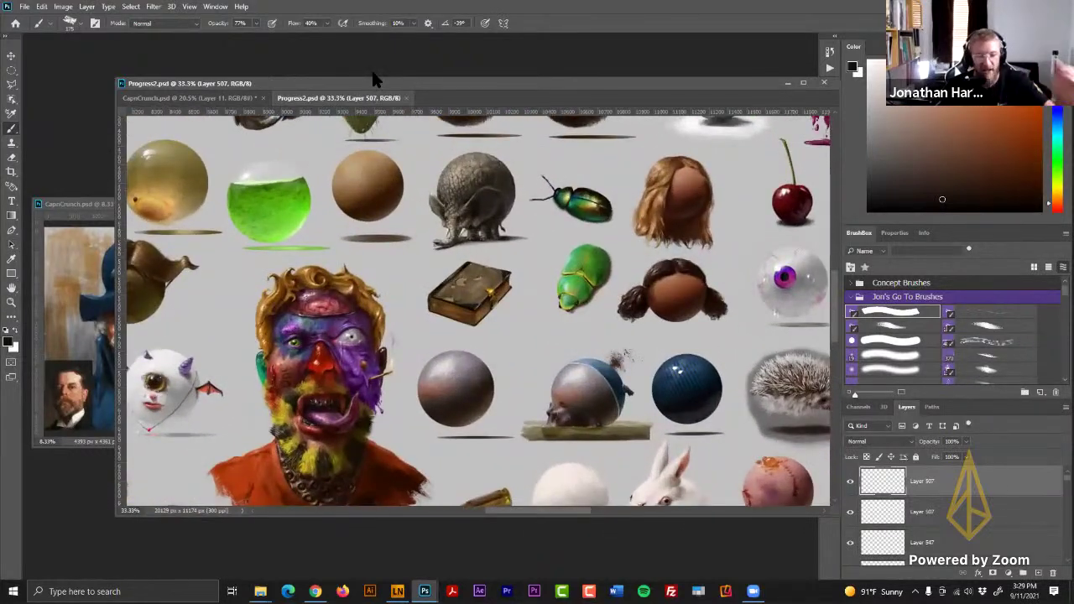
pyautogui.hscroll(3, 543, 229)
pyautogui.scroll(3, 417, 350)
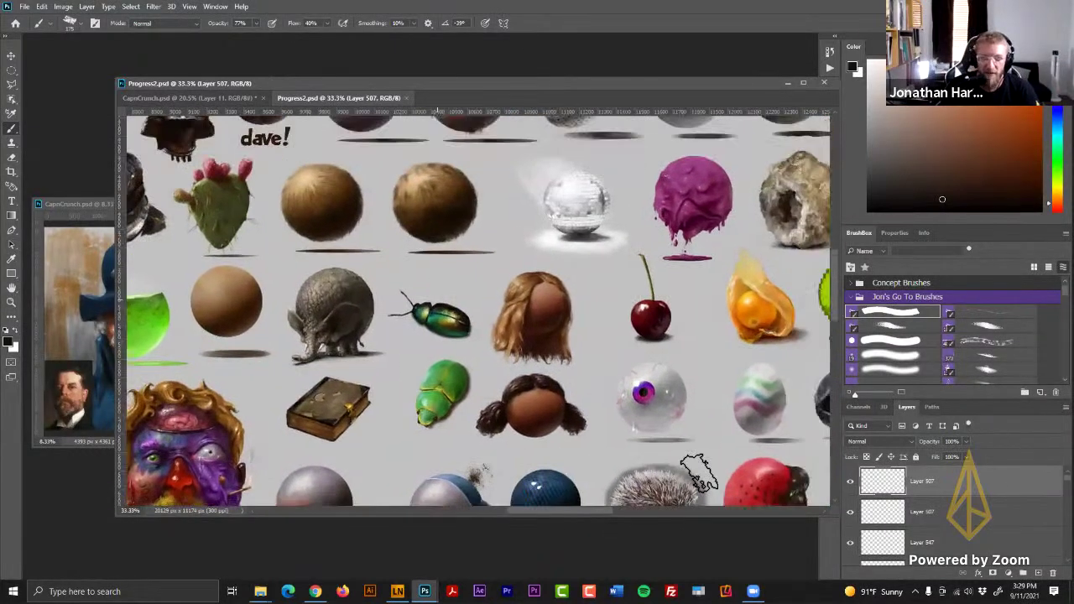
pyautogui.moveTo(375, 157)
pyautogui.mouseDown()
pyautogui.moveTo(387, 229)
pyautogui.moveTo(624, 372)
pyautogui.mouseUp()
pyautogui.moveTo(134, 160); pyautogui.dragTo(479, 319)
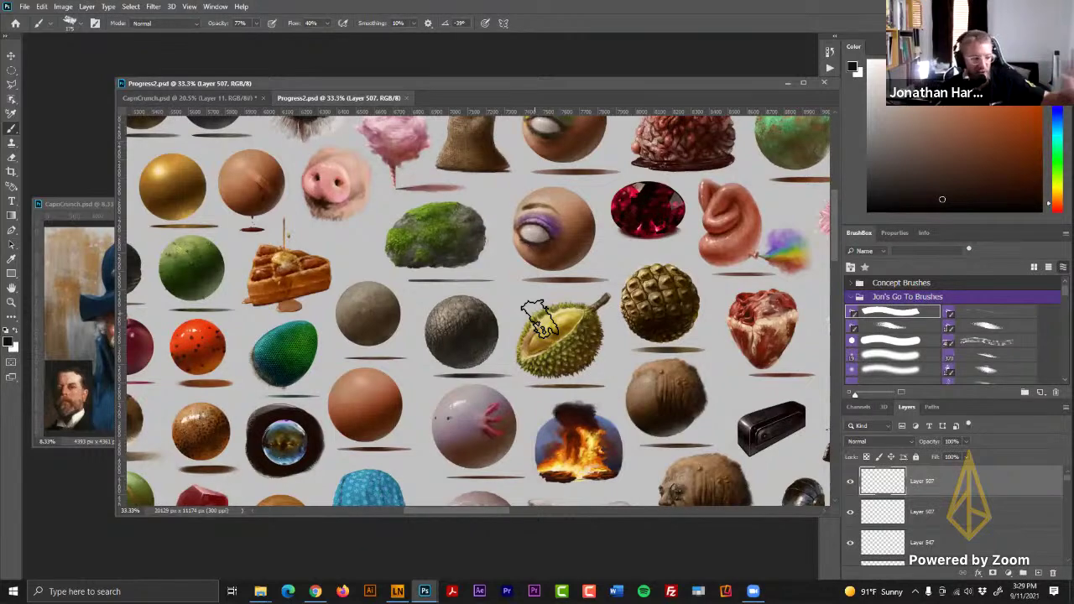
# - Examine the sphere studies from the sheet's upper-left rows back across to its centre
pyautogui.moveTo(475, 272); pyautogui.dragTo(650, 403)
pyautogui.moveTo(331, 458); pyautogui.dragTo(722, 455)
pyautogui.moveTo(168, 252); pyautogui.dragTo(487, 273)
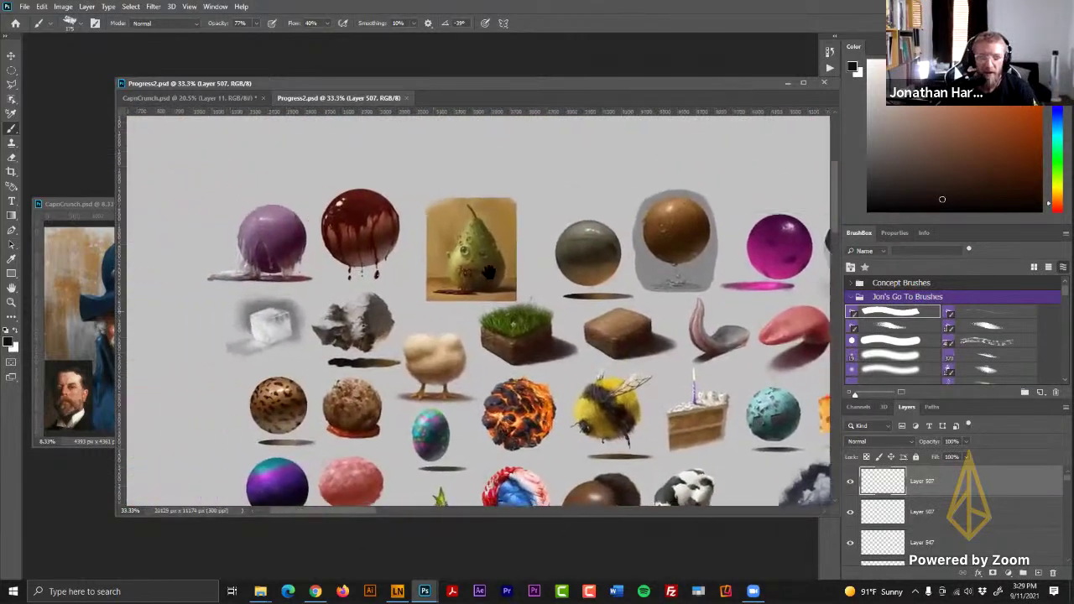
pyautogui.moveTo(380, 135); pyautogui.dragTo(350, 115)
pyautogui.moveTo(138, 431)
pyautogui.mouseDown()
pyautogui.moveTo(93, 316)
pyautogui.moveTo(16, 185)
pyautogui.moveTo(56, 147)
pyautogui.mouseUp()
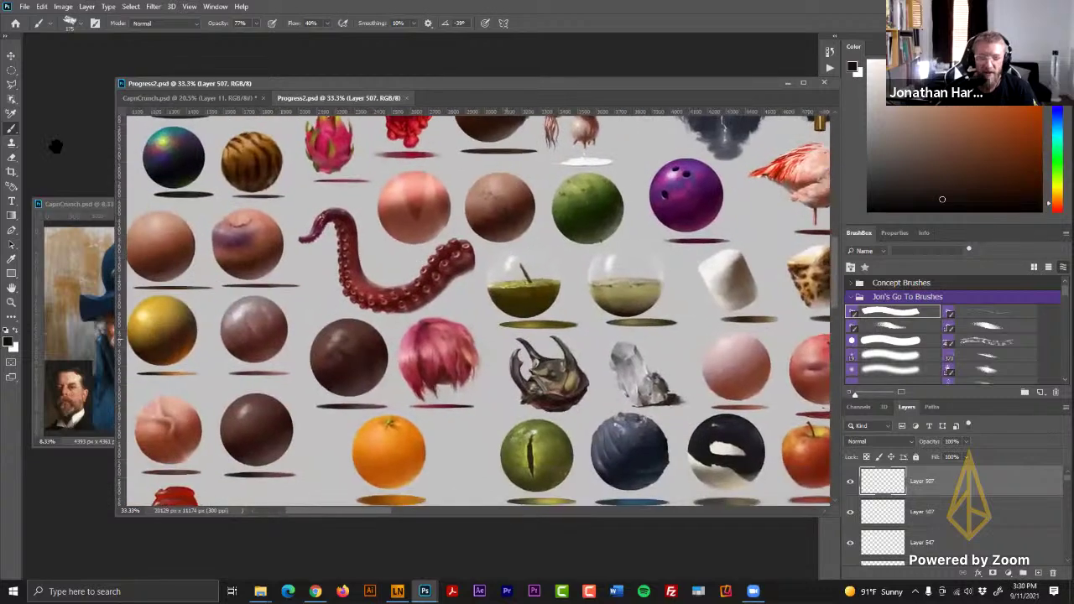
pyautogui.moveTo(506, 395)
pyautogui.mouseDown()
pyautogui.moveTo(246, 249)
pyautogui.moveTo(33, 291)
pyautogui.mouseUp()
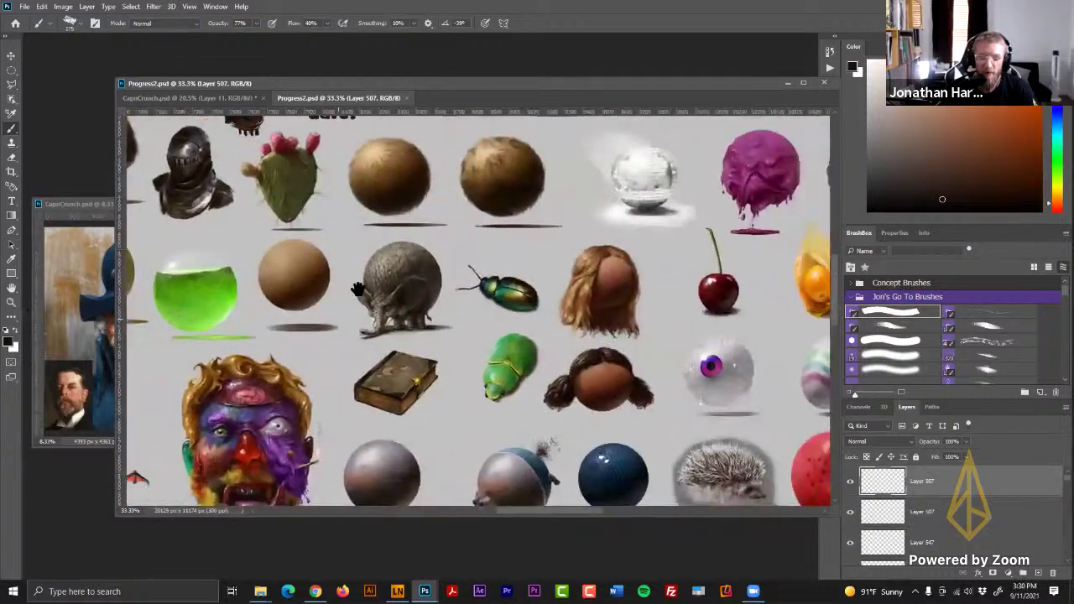
pyautogui.moveTo(402, 304)
pyautogui.mouseDown()
pyautogui.moveTo(293, 275)
pyautogui.moveTo(110, 201)
pyautogui.mouseUp()
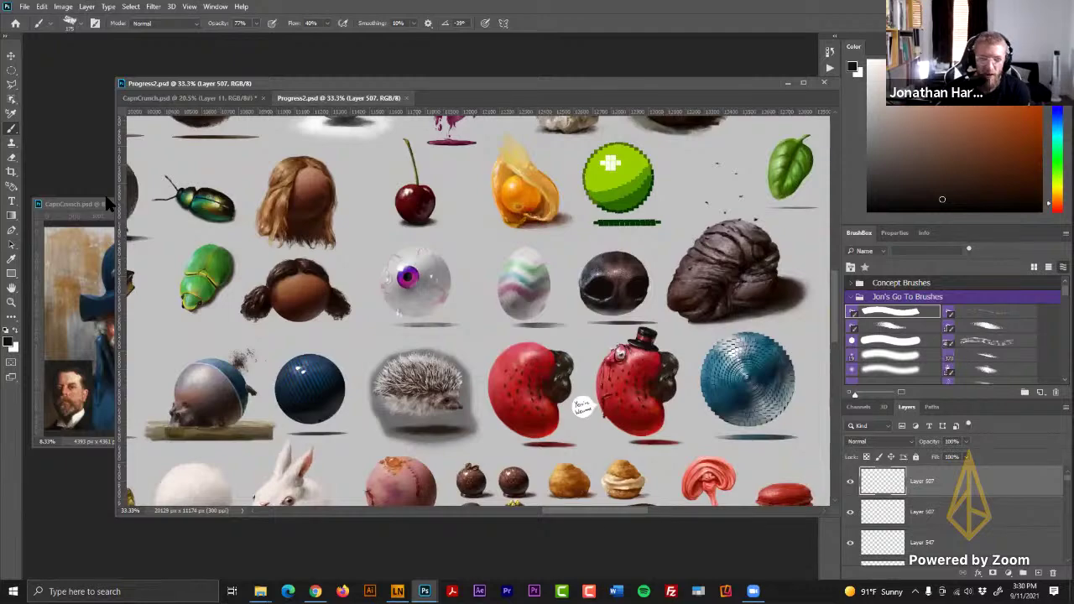
# - Survey the sheet from a wider view, then inspect the studies around the yellow Pac-Man sphere more closely
pyautogui.hotkey('ctrl', '-')
pyautogui.hotkey('ctrl', '-')
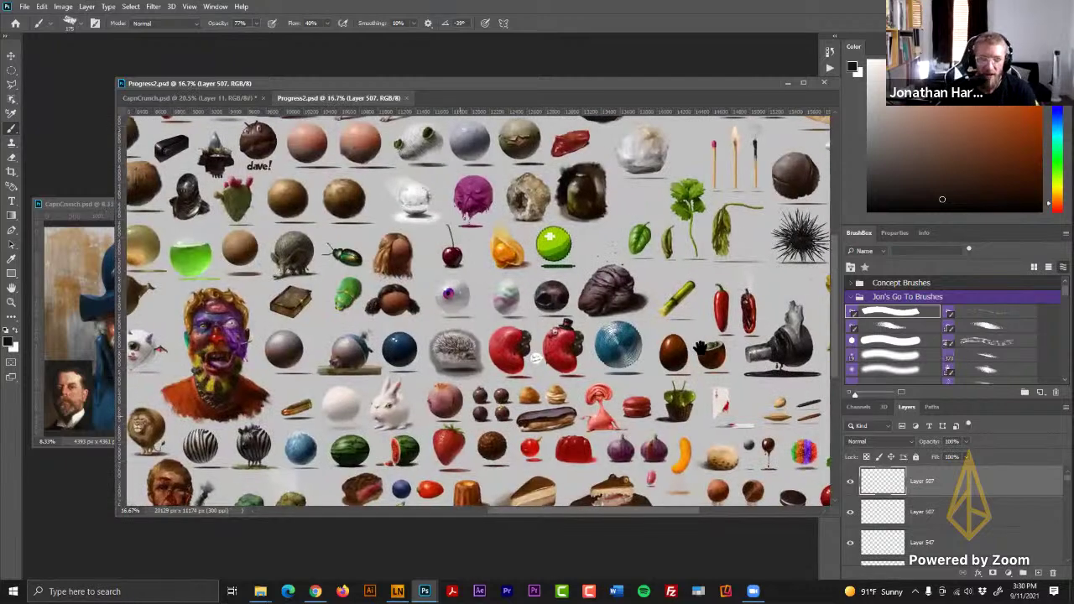
pyautogui.moveTo(369, 497); pyautogui.dragTo(482, 521)
pyautogui.moveTo(500, 320); pyautogui.dragTo(732, 315)
pyautogui.moveTo(334, 217); pyautogui.dragTo(693, 175)
pyautogui.hotkey('ctrl', '+')
pyautogui.hotkey('ctrl', '+')
pyautogui.hotkey('ctrl', '+')
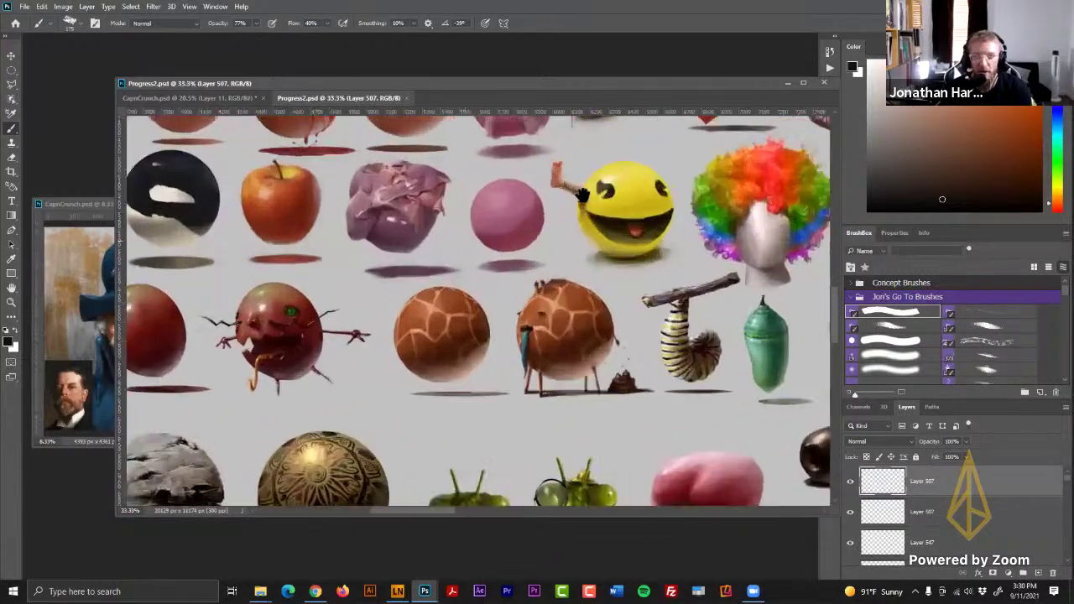
pyautogui.moveTo(538, 201); pyautogui.dragTo(532, 428)
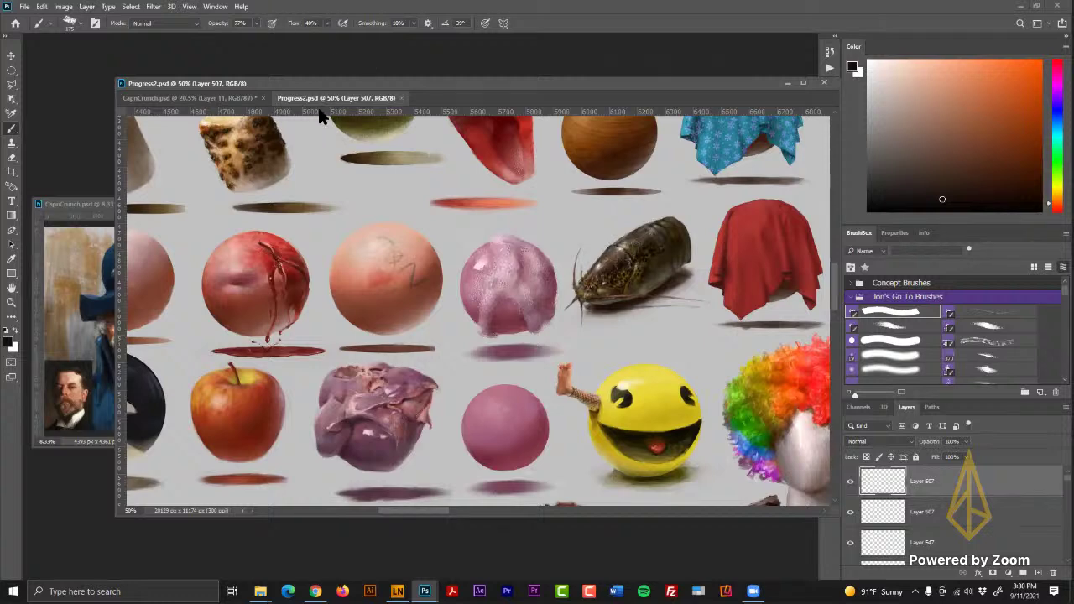
# - Inspect the texture detail of the pink slime-covered sphere up close and compare it with the neighbouring studies
pyautogui.hotkey('ctrl', '+')
pyautogui.hotkey('ctrl', '+')
pyautogui.hotkey('ctrl', '+')
pyautogui.hotkey('ctrl', '-')
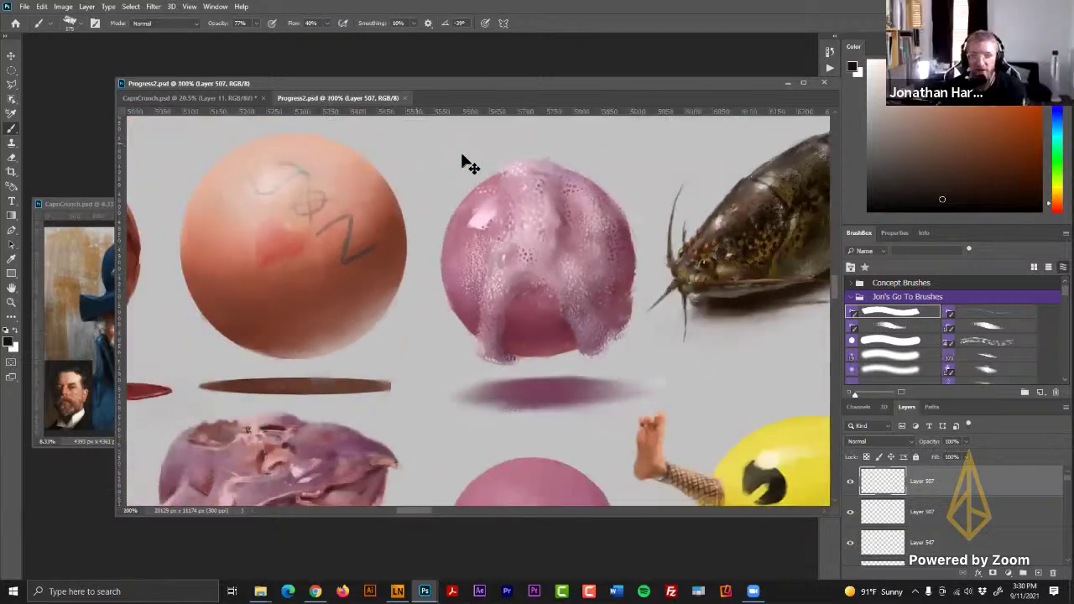
pyautogui.hotkey('ctrl', '+')
pyautogui.moveTo(753, 185); pyautogui.dragTo(667, 280)
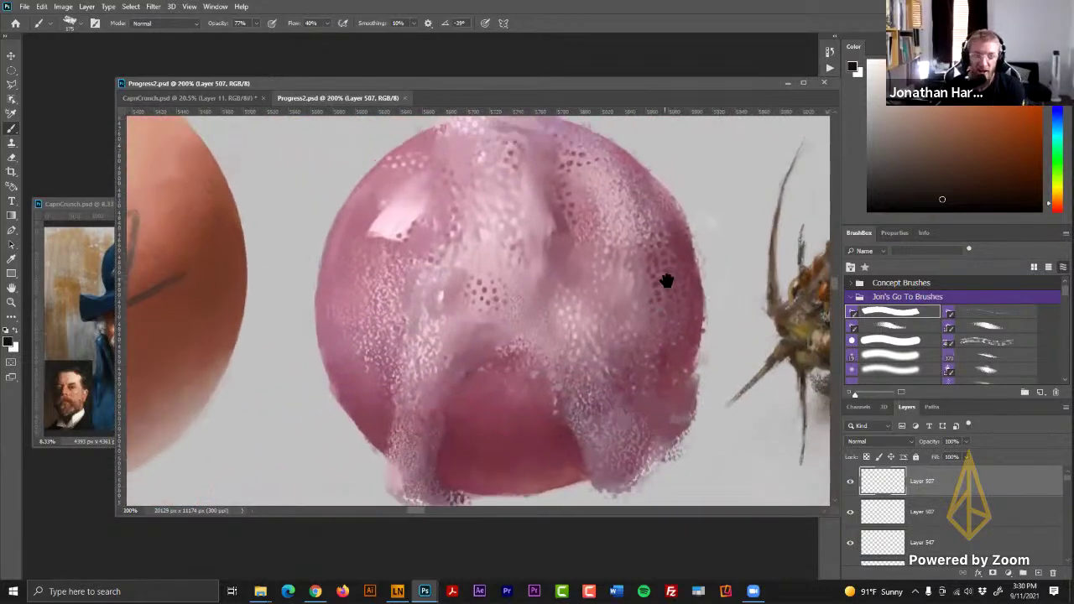
pyautogui.hotkey('ctrl', '-')
pyautogui.hotkey('ctrl', '-')
pyautogui.hotkey('ctrl', '-')
pyautogui.hotkey('ctrl', '-')
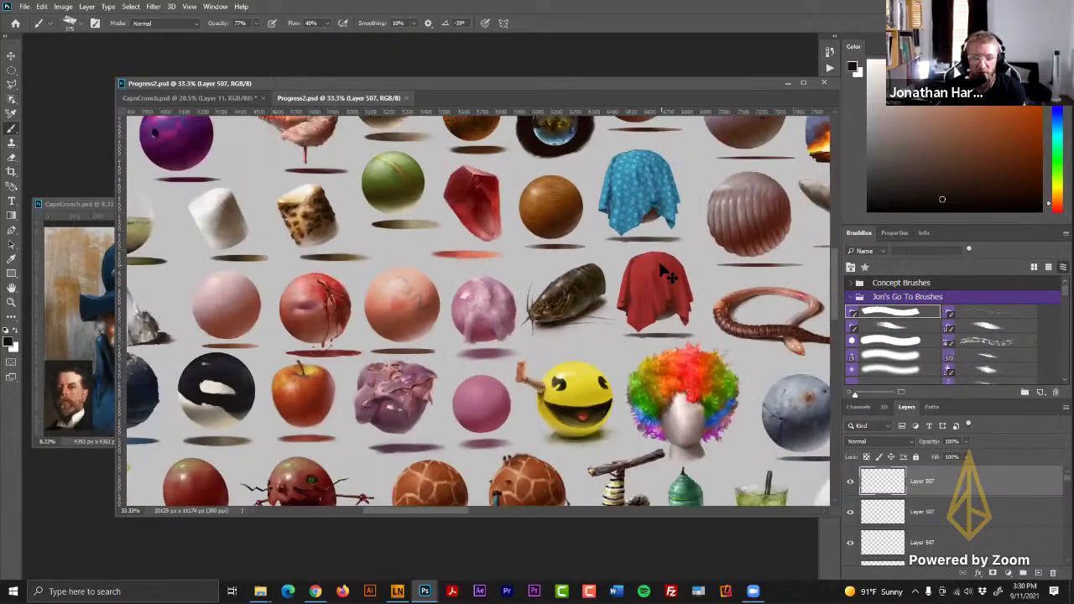
pyautogui.hotkey('ctrl', '+')
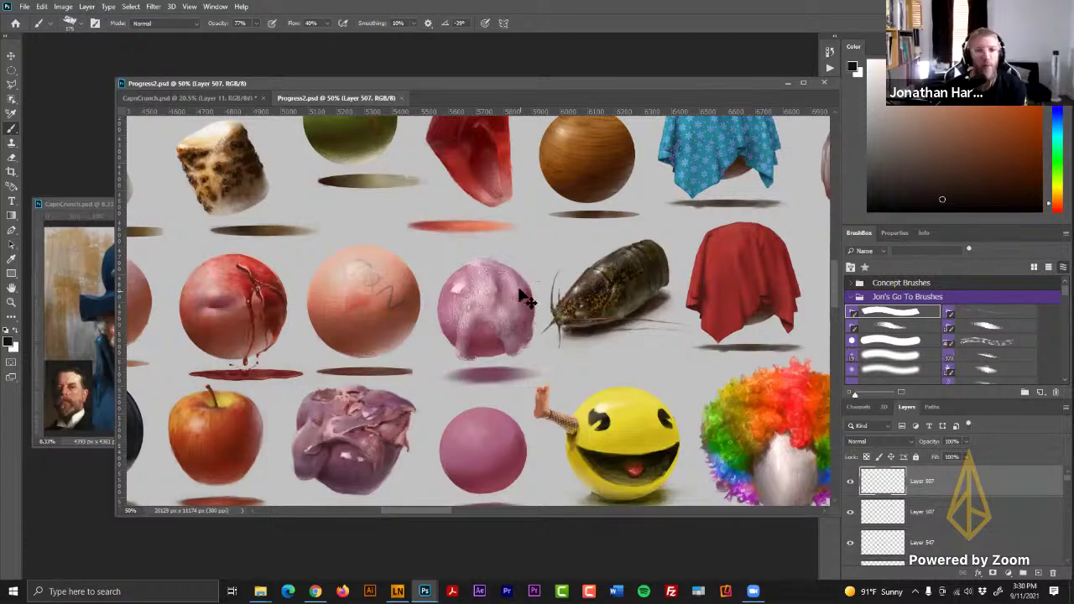
# - Examine the studies across the sheet, from the sea urchins on the far right to the upper-left rows
pyautogui.hotkey('ctrl', '-')
pyautogui.hotkey('ctrl', '-')
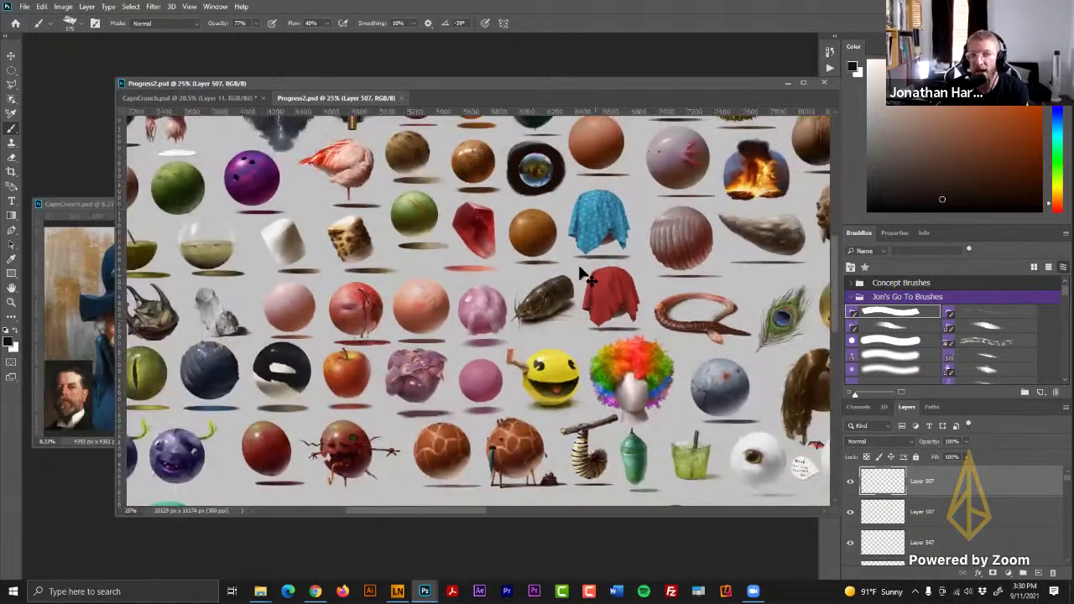
pyautogui.hotkey('ctrl', '-')
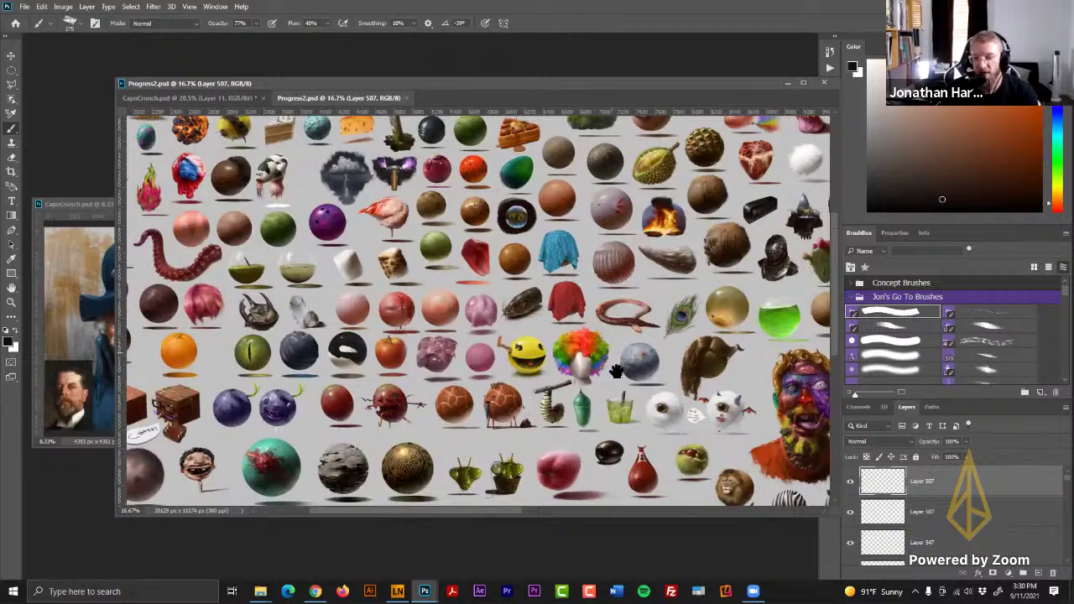
pyautogui.moveTo(617, 372); pyautogui.dragTo(474, 291)
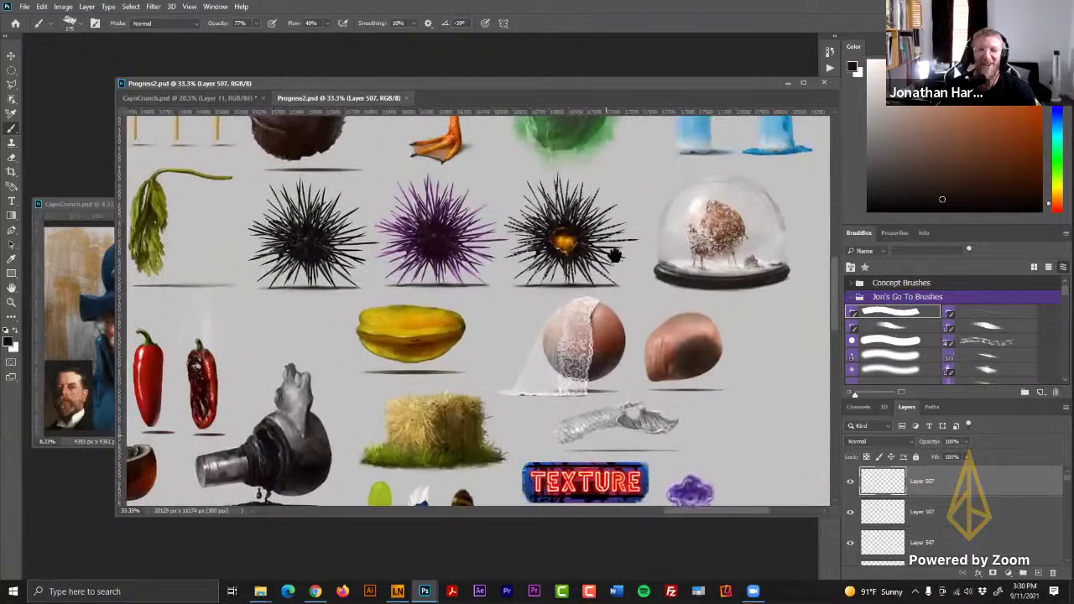
pyautogui.moveTo(584, 348); pyautogui.dragTo(791, 353)
pyautogui.moveTo(244, 316); pyautogui.dragTo(831, 360)
pyautogui.moveTo(343, 312); pyautogui.dragTo(827, 362)
pyautogui.moveTo(694, 289); pyautogui.dragTo(827, 286)
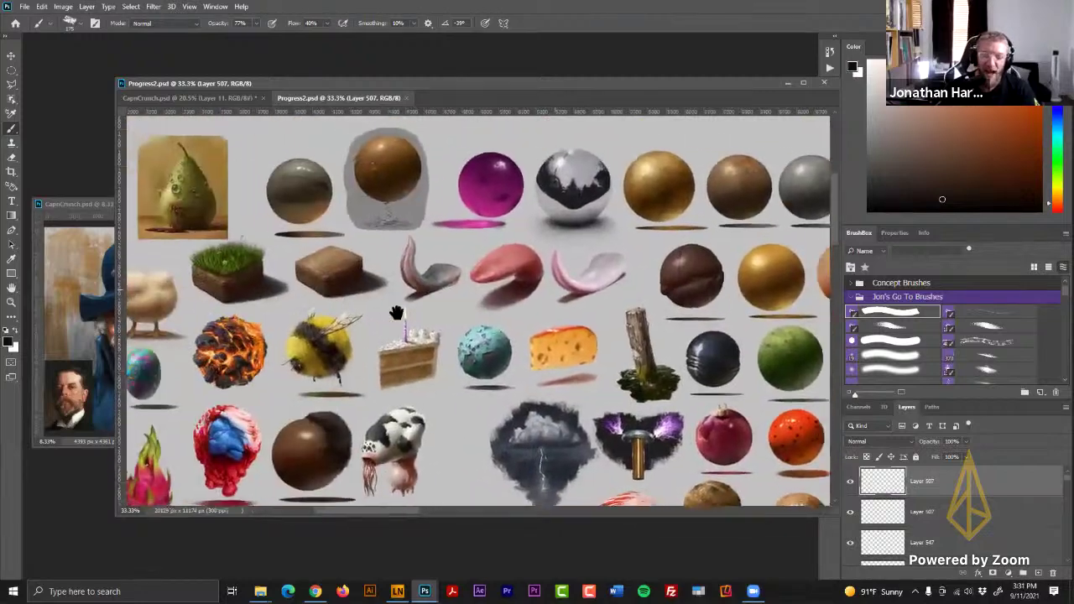
pyautogui.moveTo(395, 314); pyautogui.dragTo(661, 335)
pyautogui.moveTo(496, 346); pyautogui.dragTo(459, 272)
# - Review the left part of the sheet from a wider view, from the top rows down to the hair studies
pyautogui.hotkey('ctrl', '-')
pyautogui.hotkey('ctrl', '-')
pyautogui.scroll(-1, 450, 263)
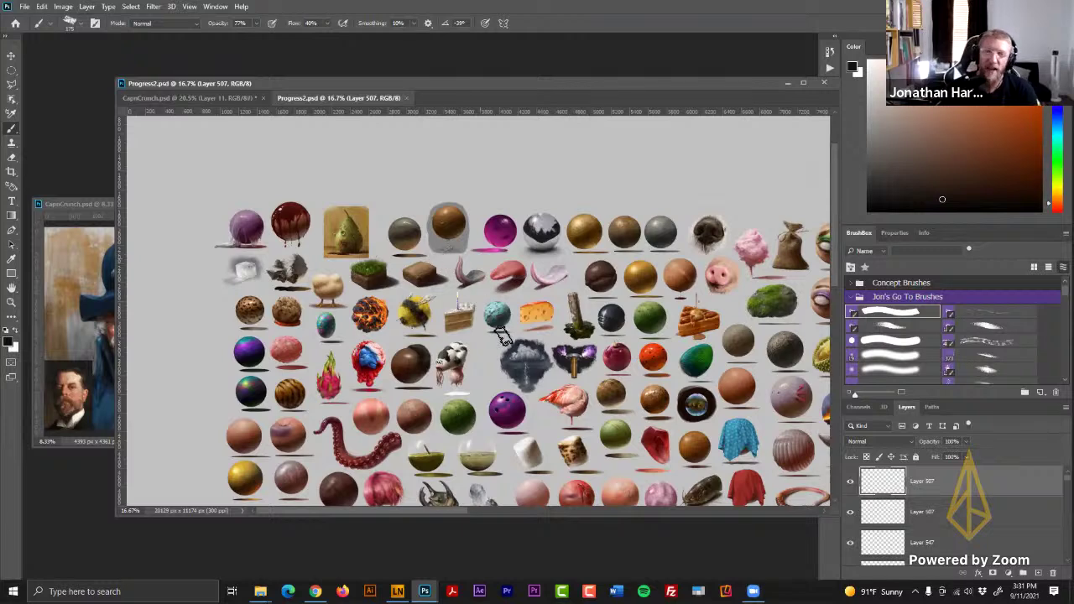
pyautogui.moveTo(540, 419); pyautogui.dragTo(579, 167)
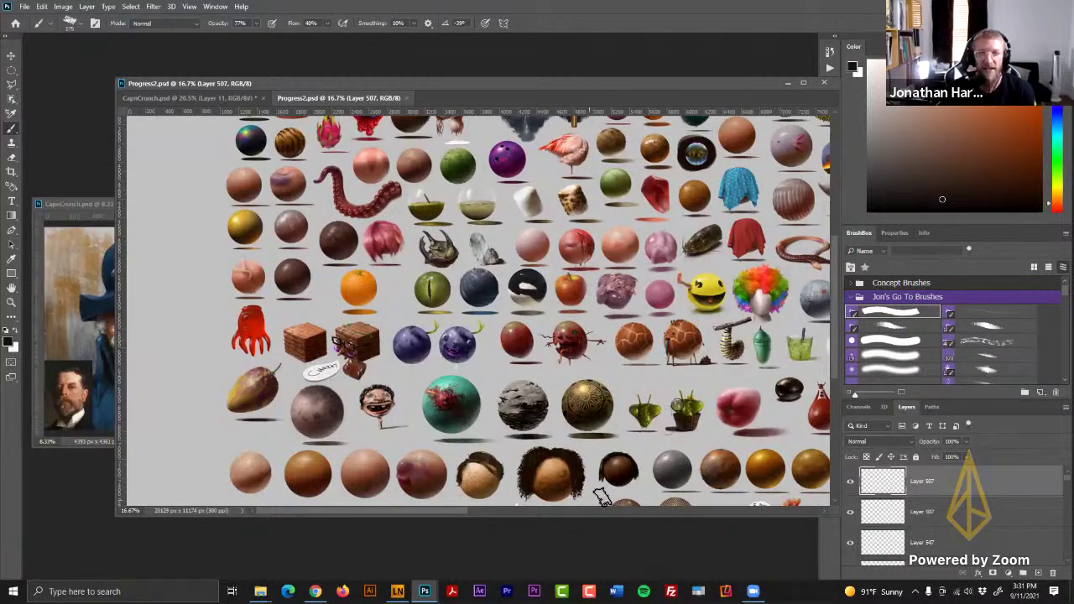
# - Examine the studies up close from the hair spheres through the Poké Balls and mushroom to the central multicoloured portrait
pyautogui.moveTo(454, 418); pyautogui.dragTo(369, 186)
pyautogui.hotkey('ctrl', '+')
pyautogui.hotkey('ctrl', '+')
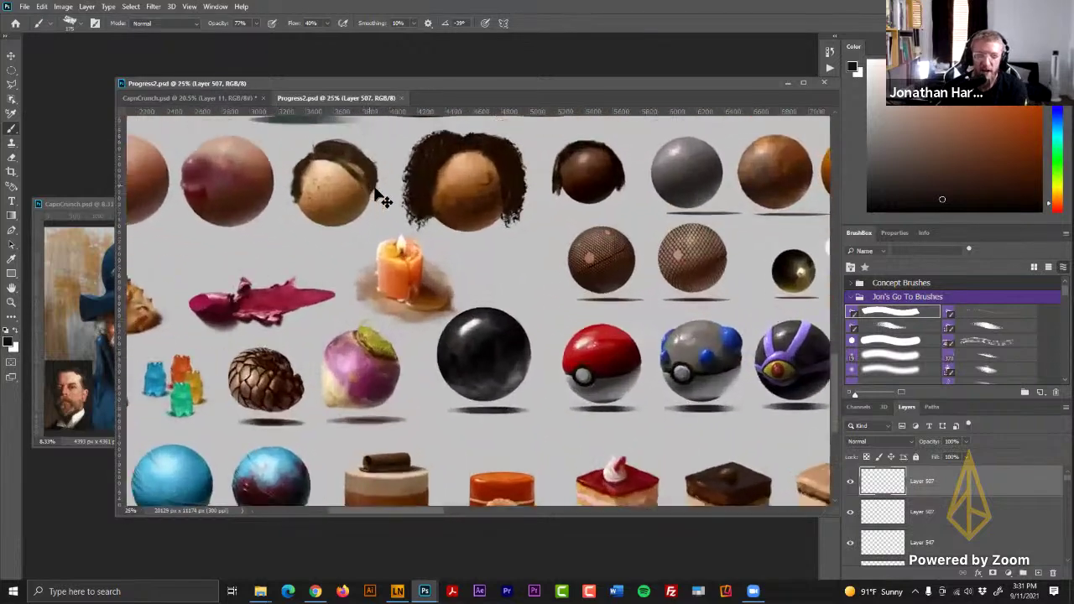
pyautogui.moveTo(683, 298); pyautogui.dragTo(199, 241)
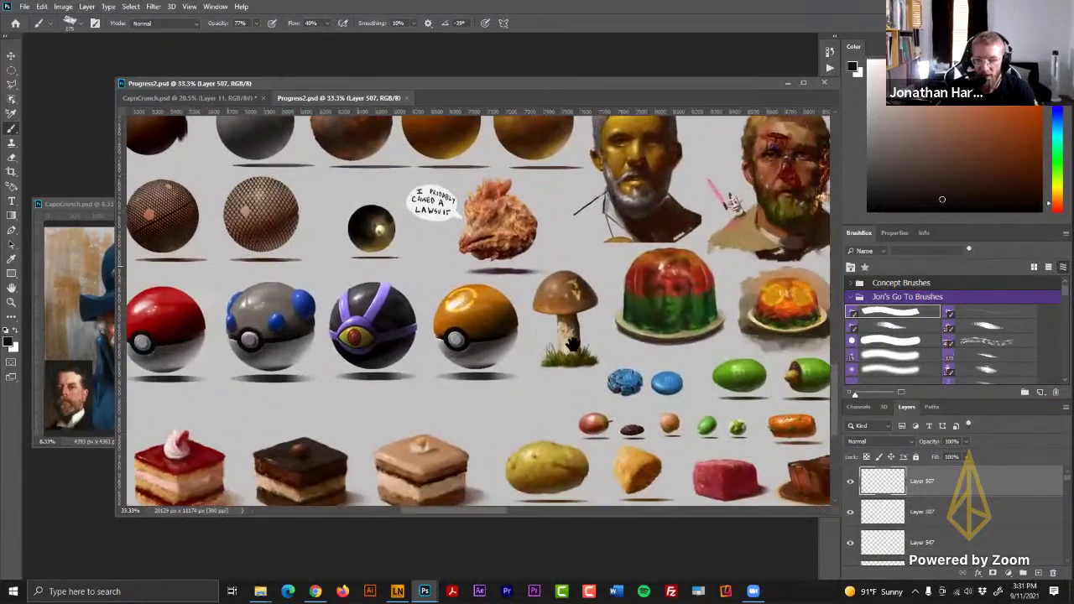
pyautogui.moveTo(575, 311); pyautogui.dragTo(354, 293)
pyautogui.scroll(4, 546, 336)
pyautogui.hscroll(5, 545, 336)
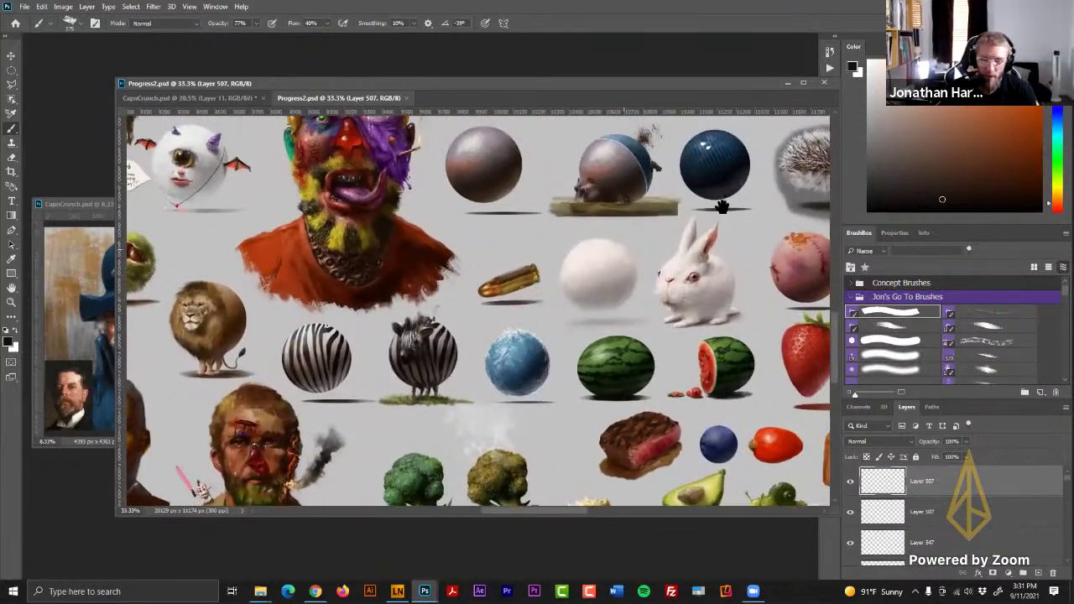
pyautogui.scroll(2, 719, 205)
pyautogui.hscroll(1, 720, 205)
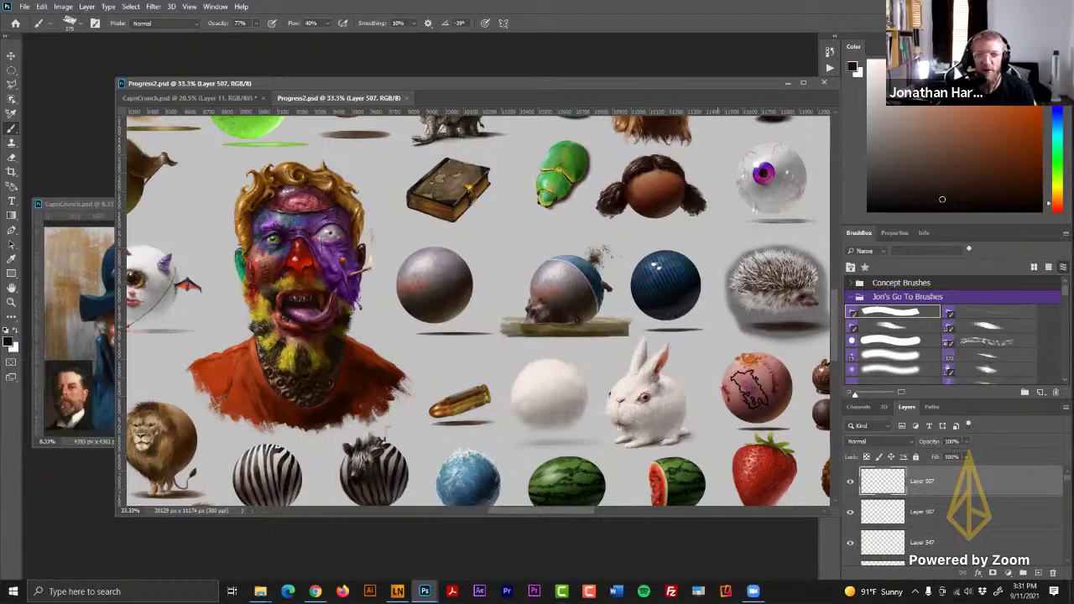
# - Inspect the toast and glass flask studies in the sheet's upper-right area, and survey the upper rows back to the left edge
pyautogui.moveTo(636, 276); pyautogui.dragTo(476, 388)
pyautogui.moveTo(714, 161); pyautogui.dragTo(431, 369)
pyautogui.moveTo(519, 157); pyautogui.dragTo(318, 423)
pyautogui.moveTo(568, 324); pyautogui.dragTo(235, 277)
pyautogui.moveTo(433, 297); pyautogui.dragTo(253, 204)
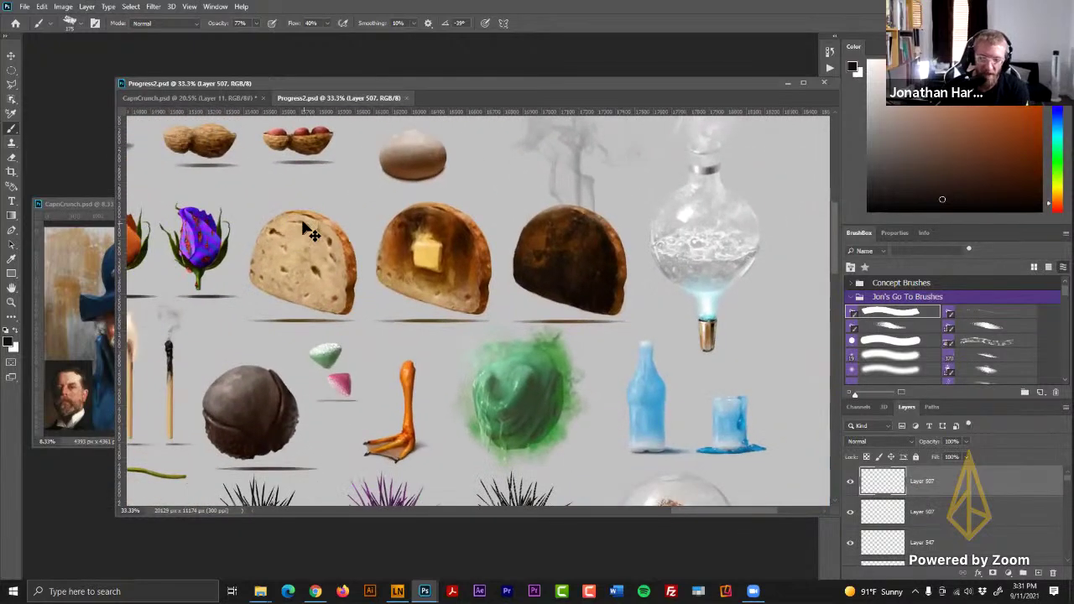
pyautogui.hotkey('ctrl', '-')
pyautogui.hotkey('ctrl', '-')
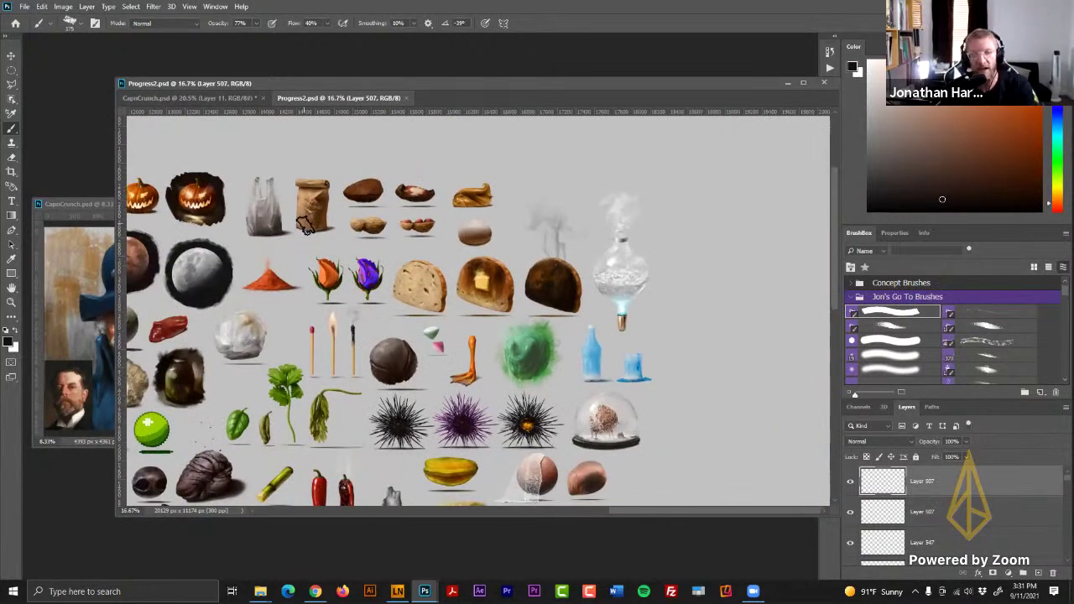
pyautogui.moveTo(312, 326); pyautogui.dragTo(703, 234)
pyautogui.moveTo(370, 269); pyautogui.dragTo(779, 322)
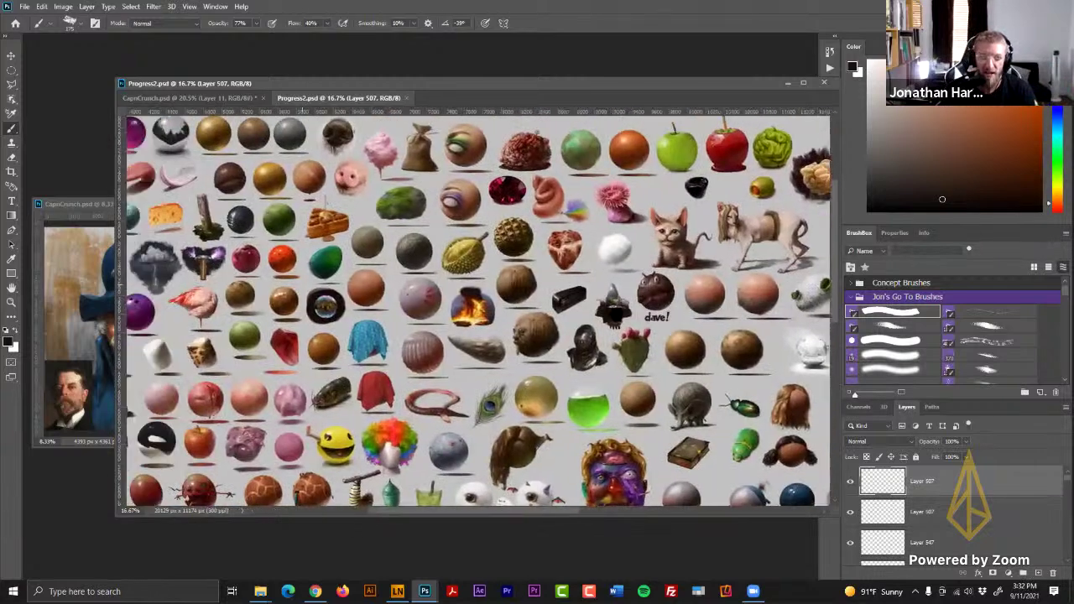
pyautogui.moveTo(364, 287); pyautogui.dragTo(615, 312)
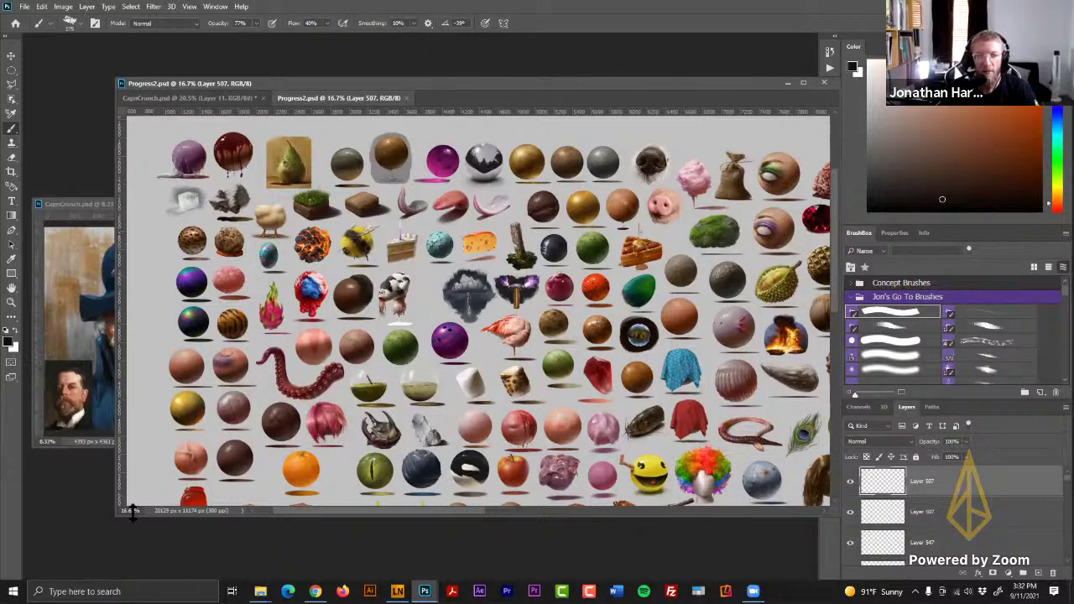
# - Resize and reposition the sphere sheet's window so the small Cap'n Crunch reference window beside it is uncovered
pyautogui.moveTo(117, 515); pyautogui.dragTo(267, 573)
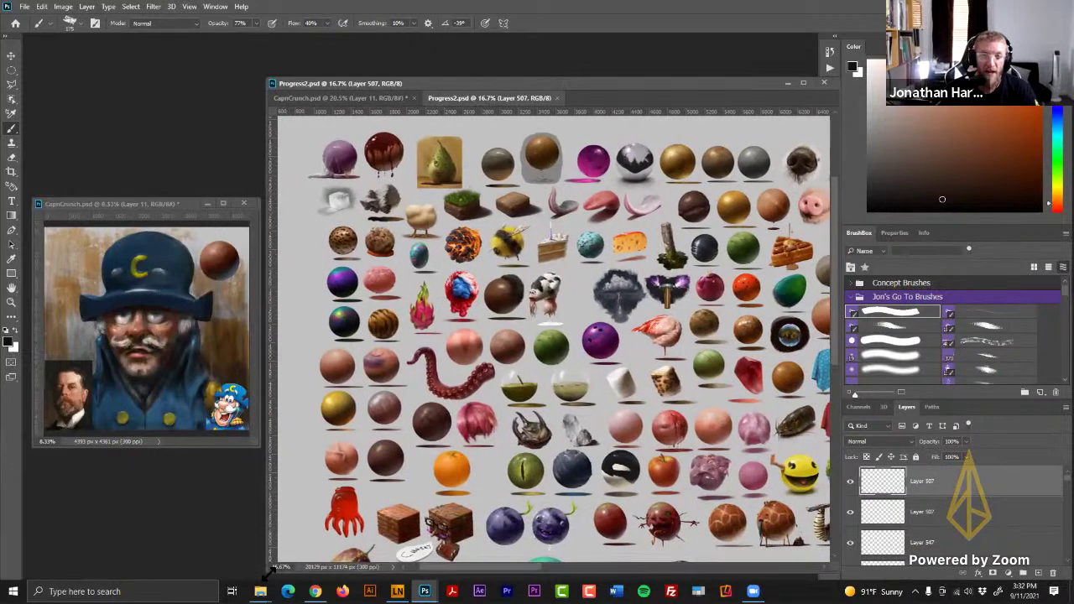
pyautogui.moveTo(777, 87); pyautogui.dragTo(764, 85)
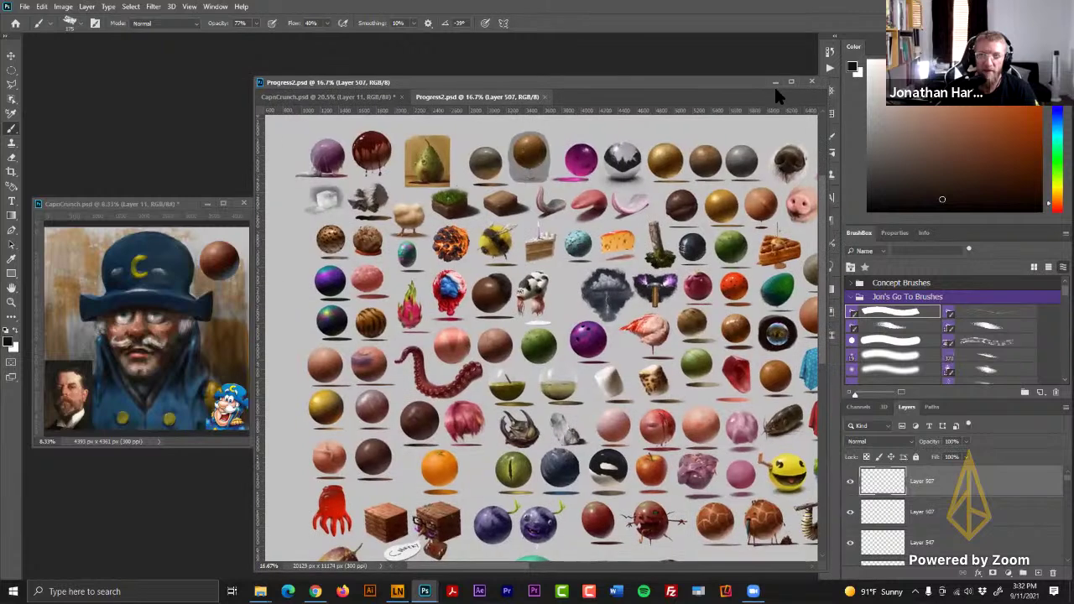
pyautogui.moveTo(811, 115); pyautogui.dragTo(805, 116)
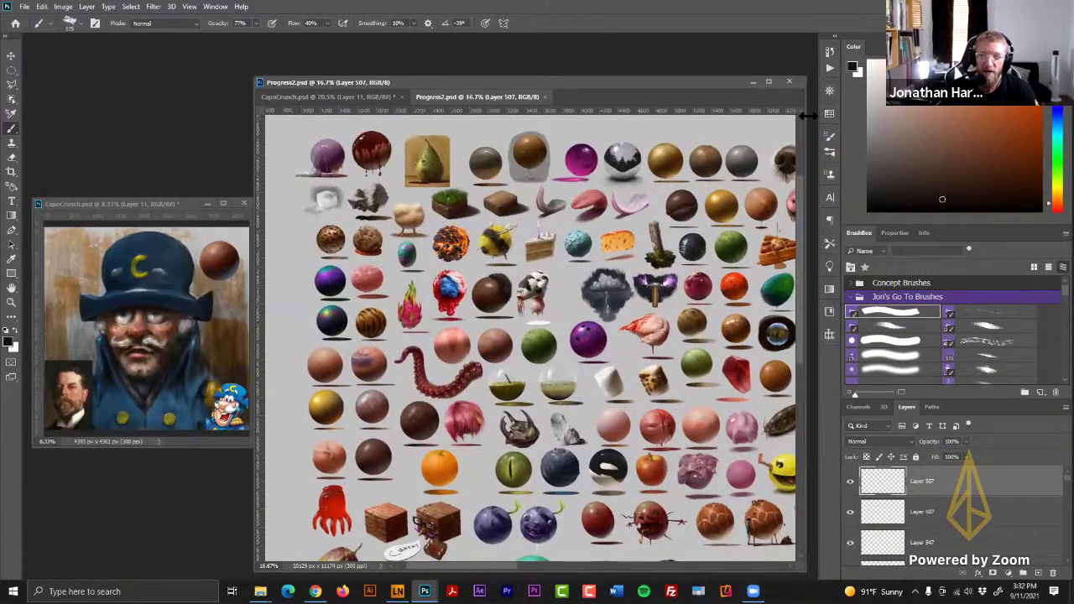
pyautogui.moveTo(571, 87); pyautogui.dragTo(578, 80)
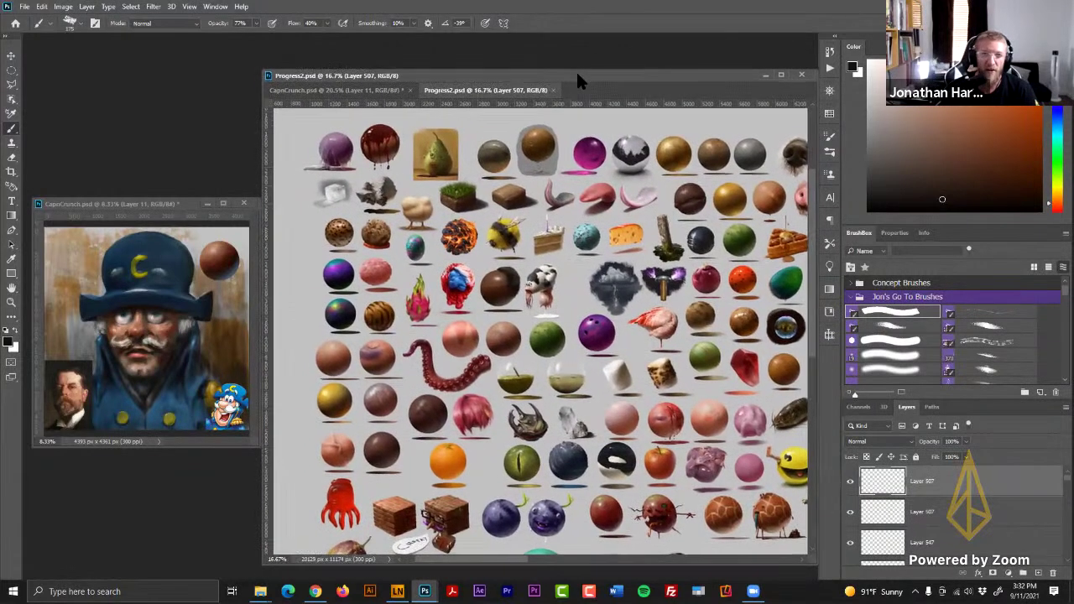
# - Inspect the central multicoloured portrait on the sheet up close, including its beard, tongue and exposed brain
pyautogui.moveTo(564, 293); pyautogui.dragTo(429, 96)
pyautogui.moveTo(724, 414); pyautogui.dragTo(319, 349)
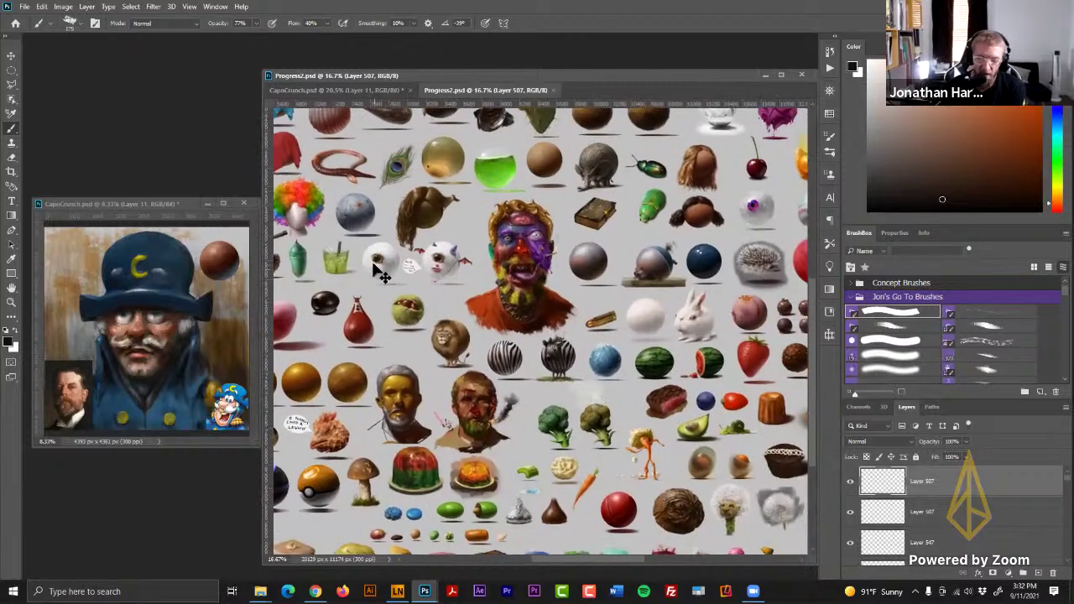
pyautogui.hotkey('ctrl', '+')
pyautogui.hotkey('ctrl', '+')
pyautogui.hotkey('ctrl', '+')
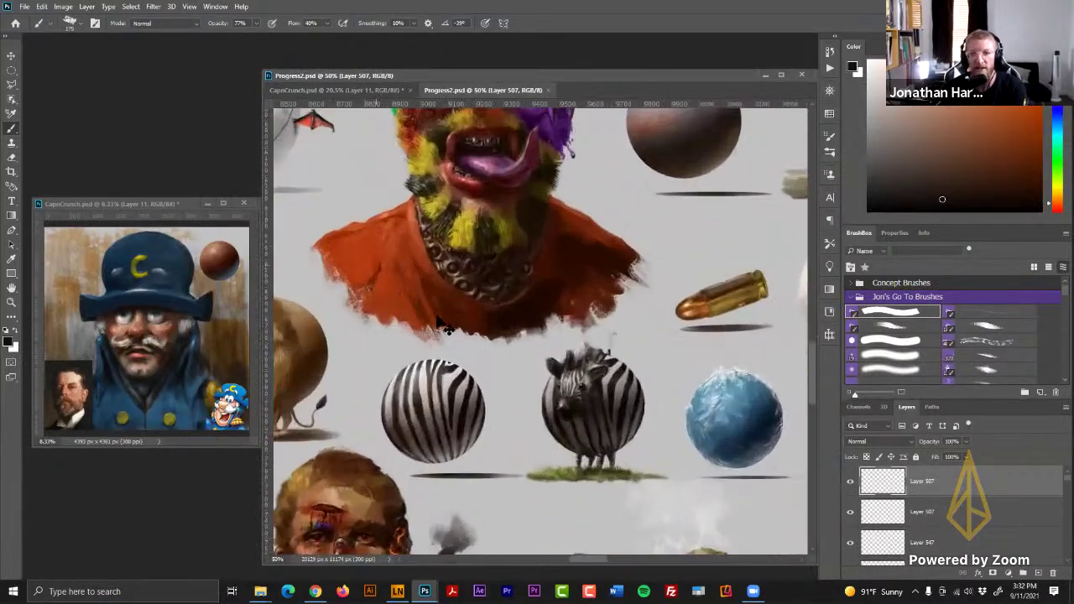
pyautogui.hotkey('ctrl', '-')
pyautogui.moveTo(597, 229); pyautogui.dragTo(629, 335)
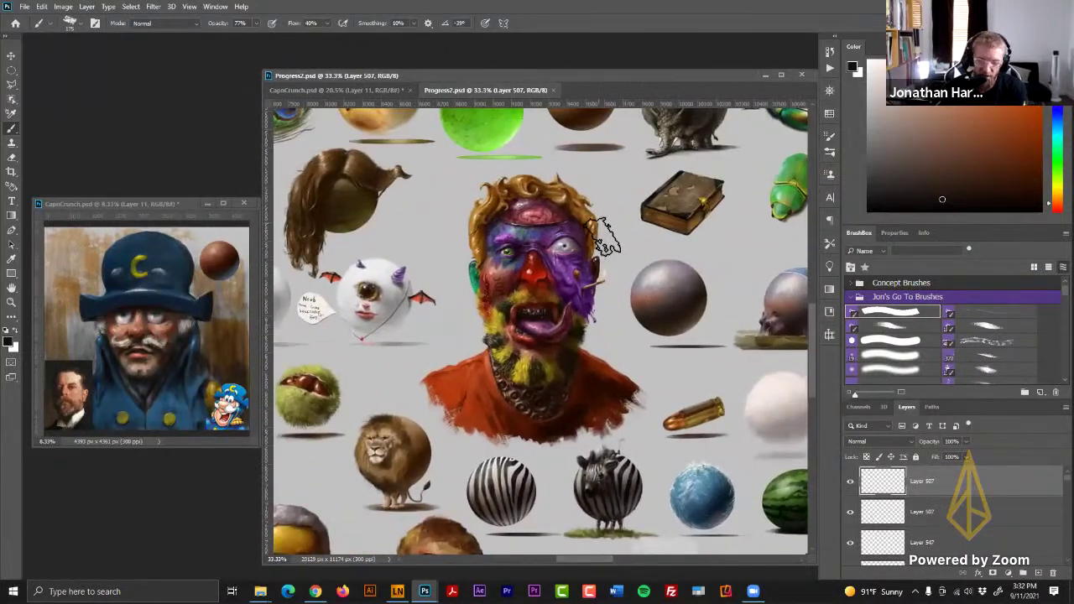
pyautogui.scroll(1, 638, 248)
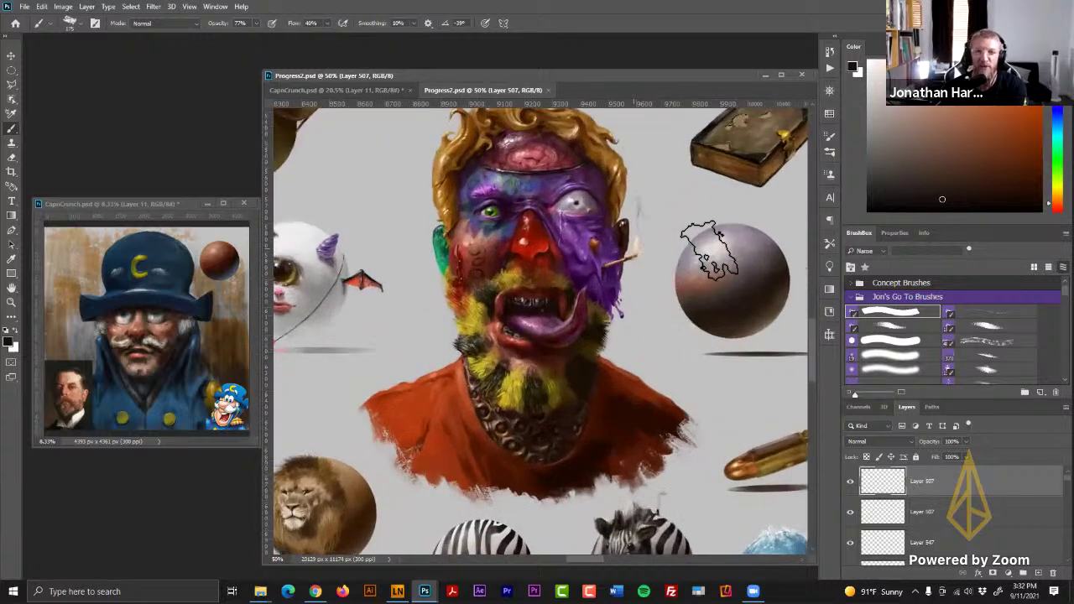
pyautogui.moveTo(703, 229); pyautogui.dragTo(716, 261)
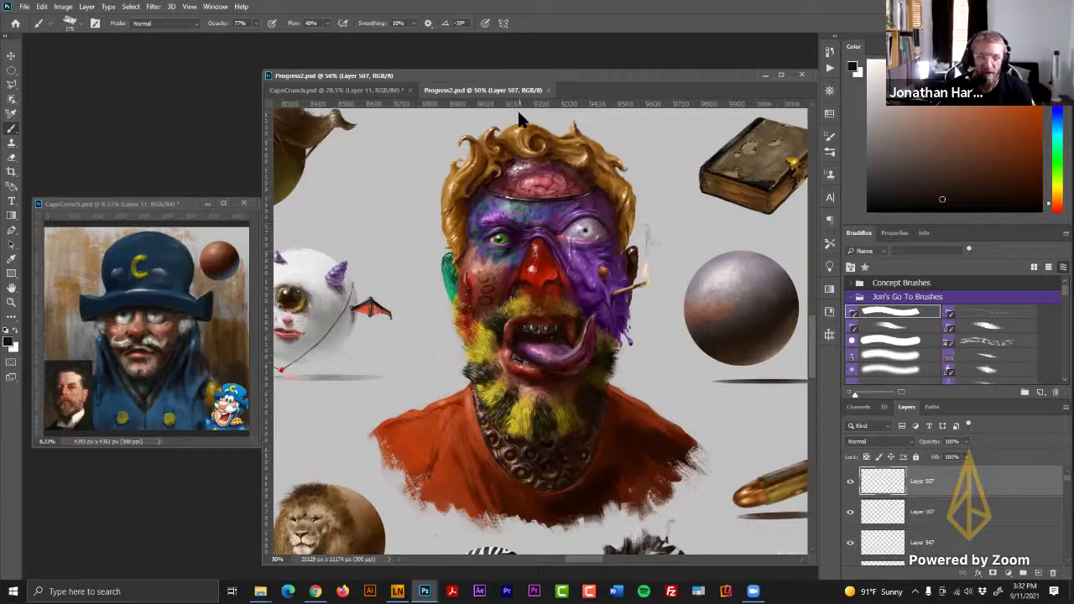
# - Close the sphere sheet, brighten the eyebrow right of the hat's yellow C with light grey, and sample the moustache colour
pyautogui.click(547, 90)
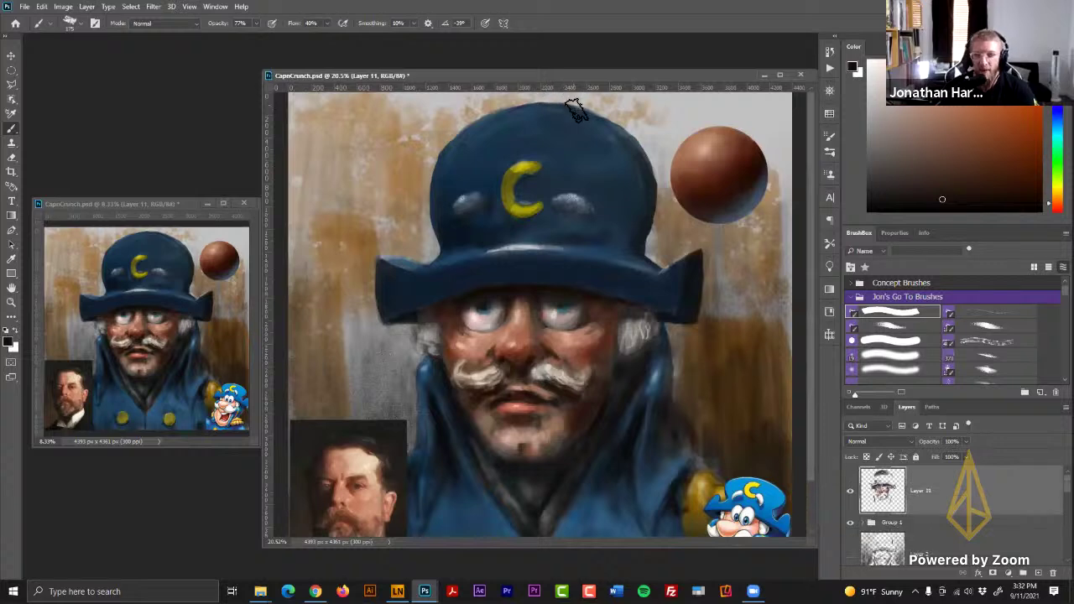
pyautogui.keyDown('alt'); pyautogui.click(570, 204); pyautogui.keyUp('alt')
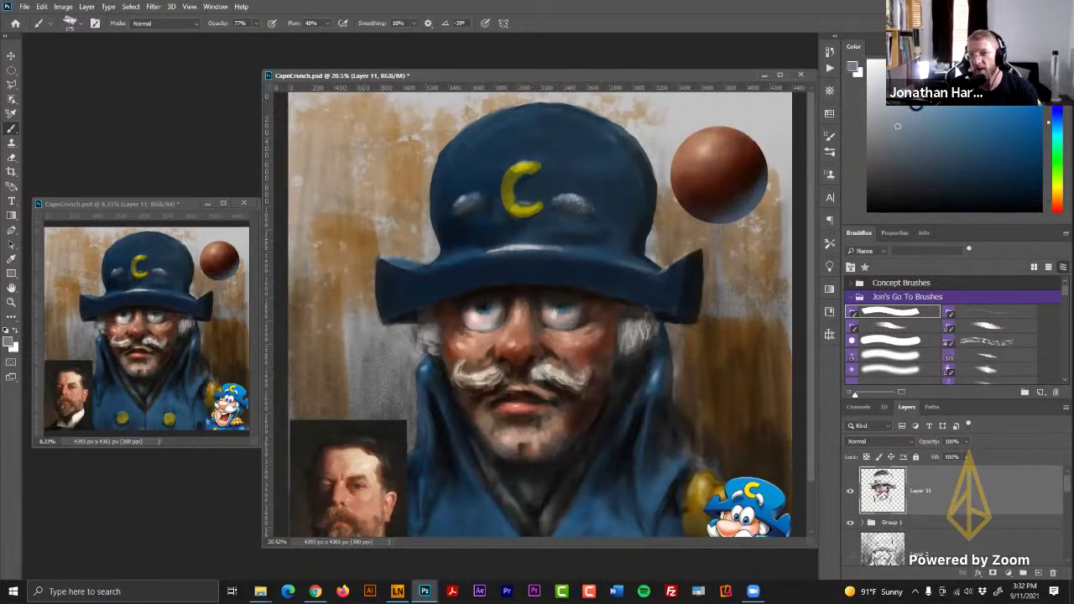
pyautogui.moveTo(907, 109); pyautogui.dragTo(884, 85)
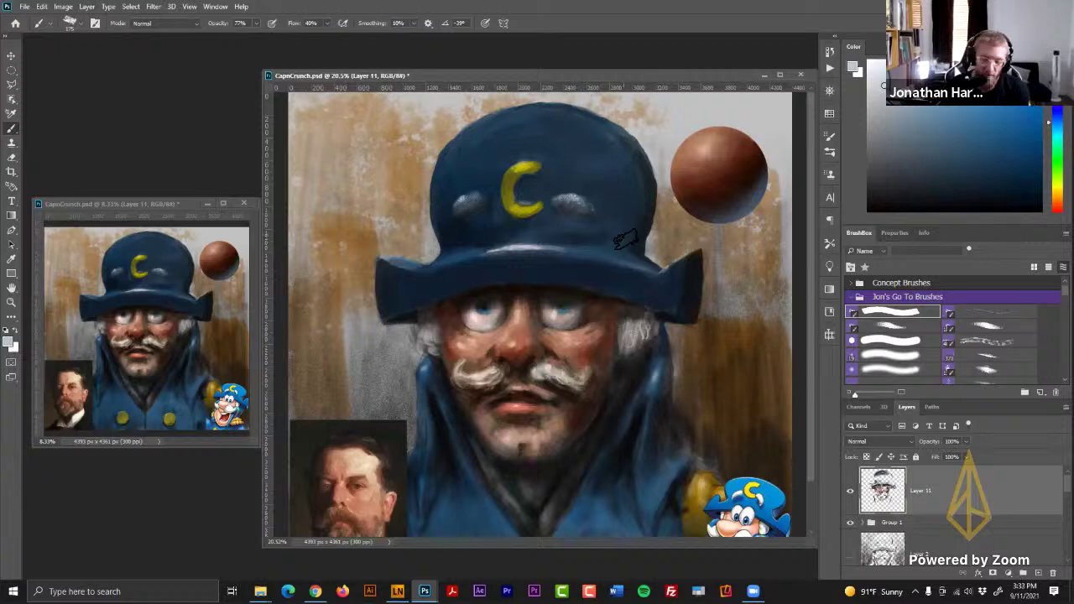
pyautogui.moveTo(584, 207)
pyautogui.mouseDown()
pyautogui.moveTo(562, 203)
pyautogui.moveTo(584, 203)
pyautogui.mouseUp()
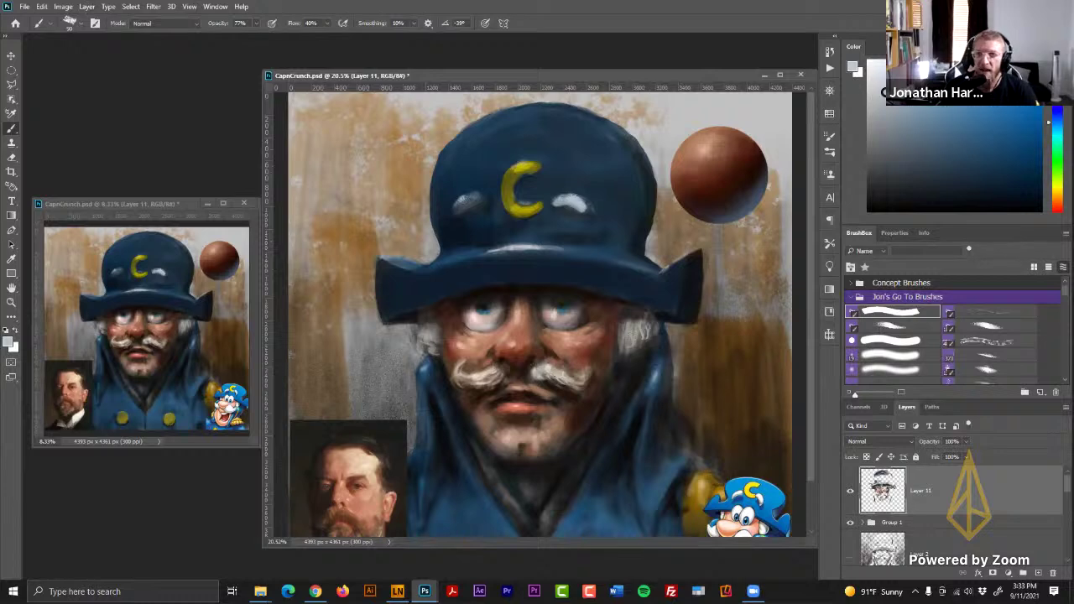
pyautogui.click(881, 86)
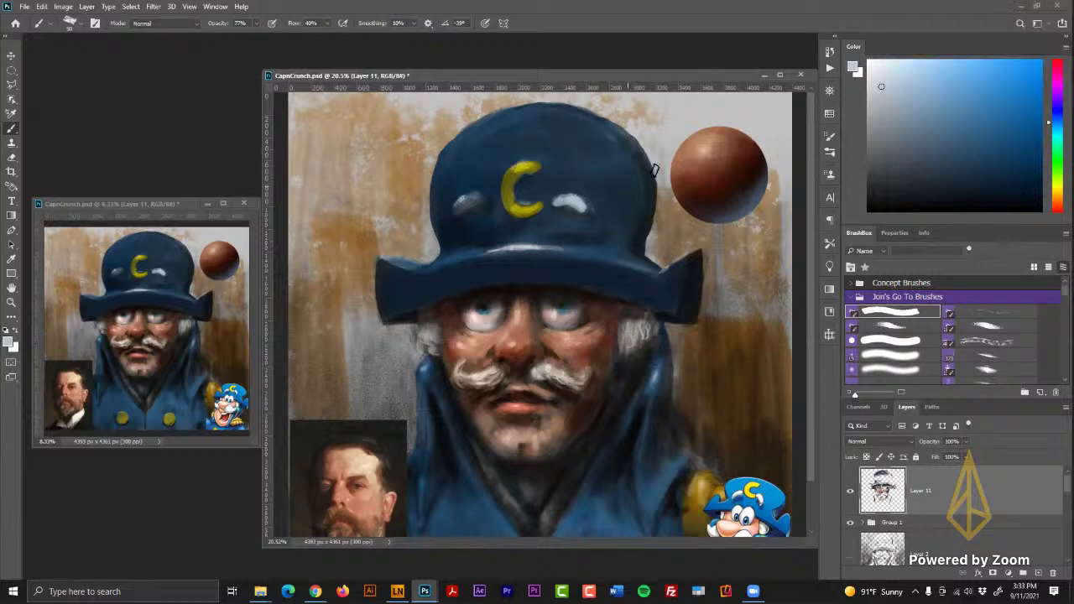
pyautogui.keyDown('alt'); pyautogui.click(554, 367); pyautogui.keyUp('alt')
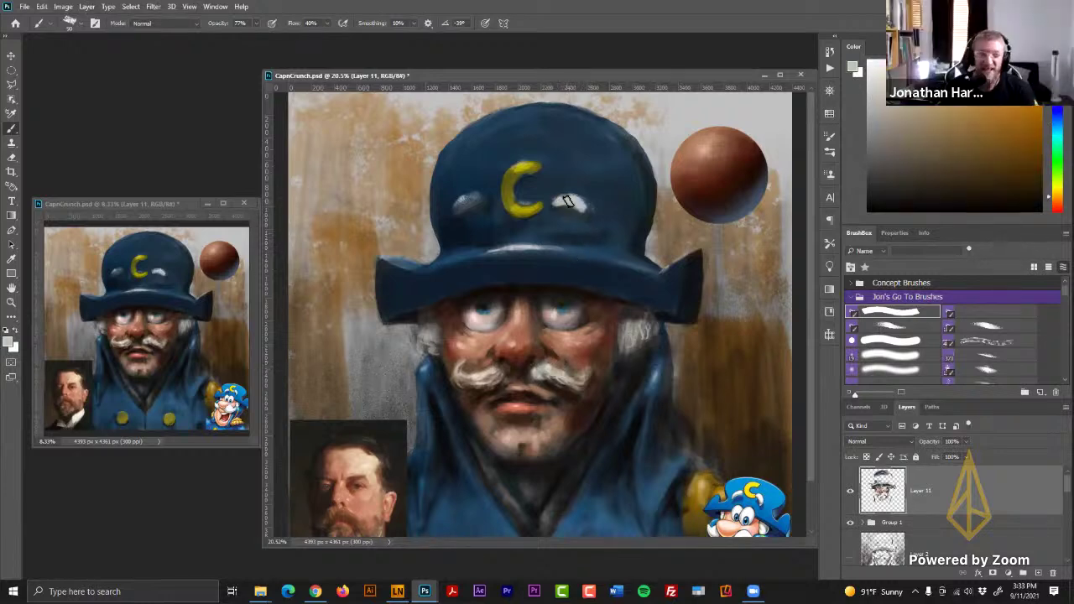
# - Reopen Progress2.psd and inspect the studies around the central multicoloured portrait
pyautogui.click(24, 6)
pyautogui.moveTo(94, 72)
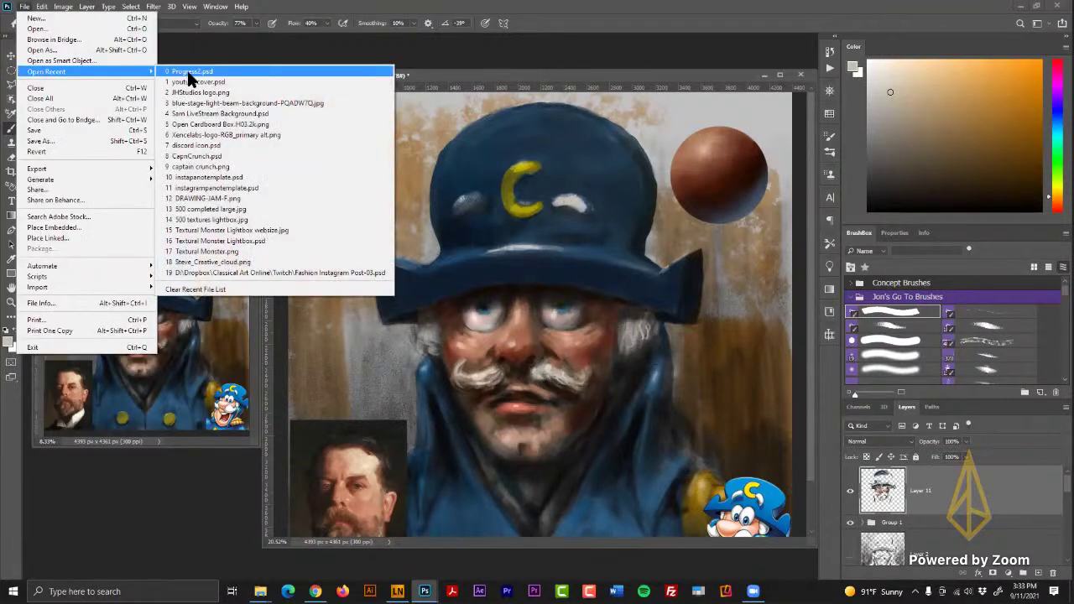
pyautogui.click(188, 72)
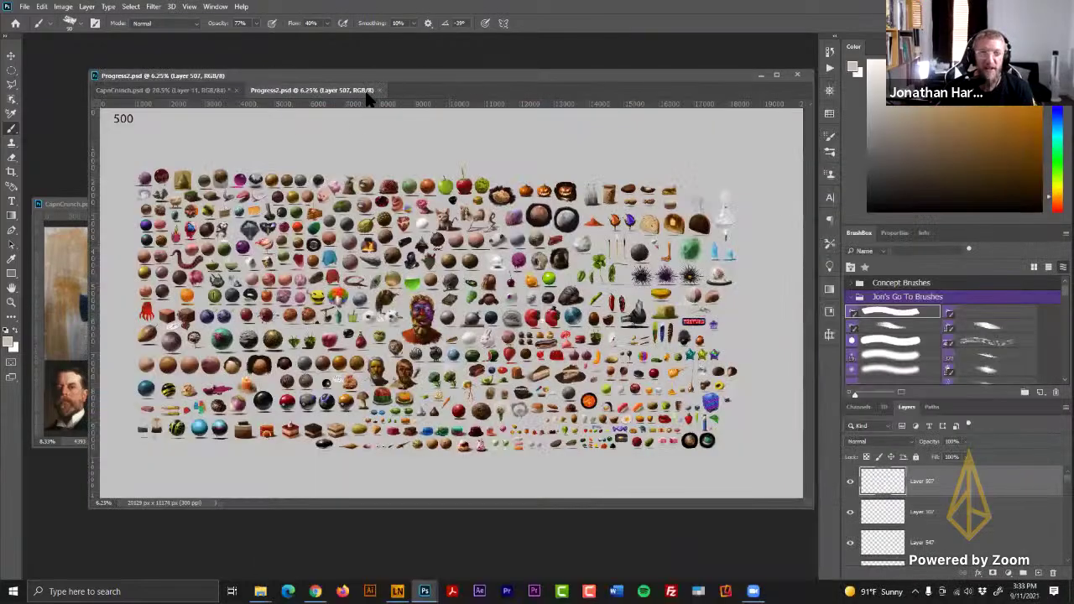
pyautogui.scroll(4, 466, 220)
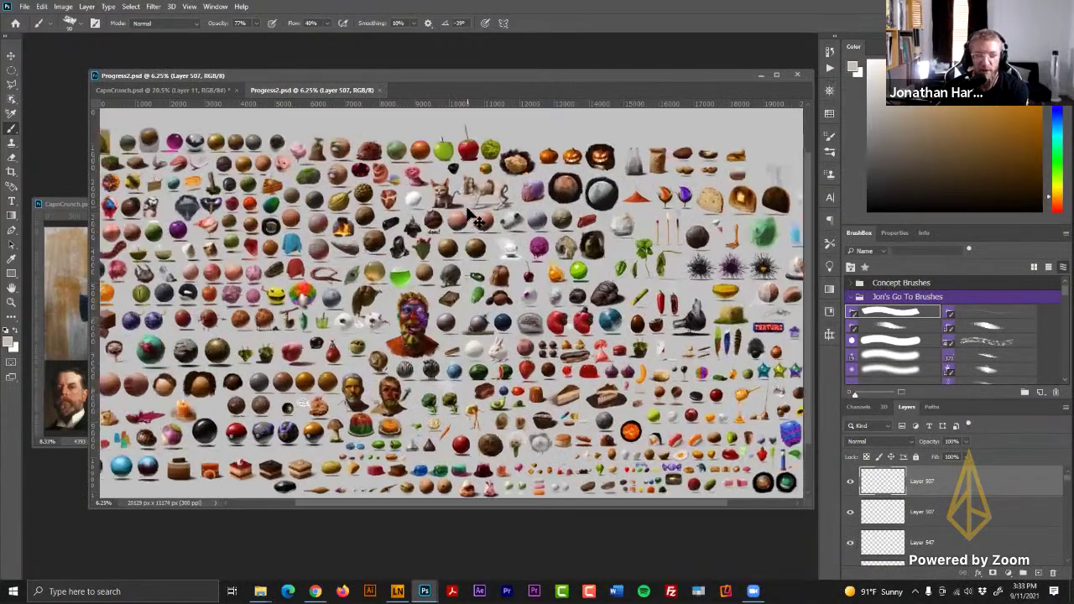
pyautogui.hotkey('ctrl', '+')
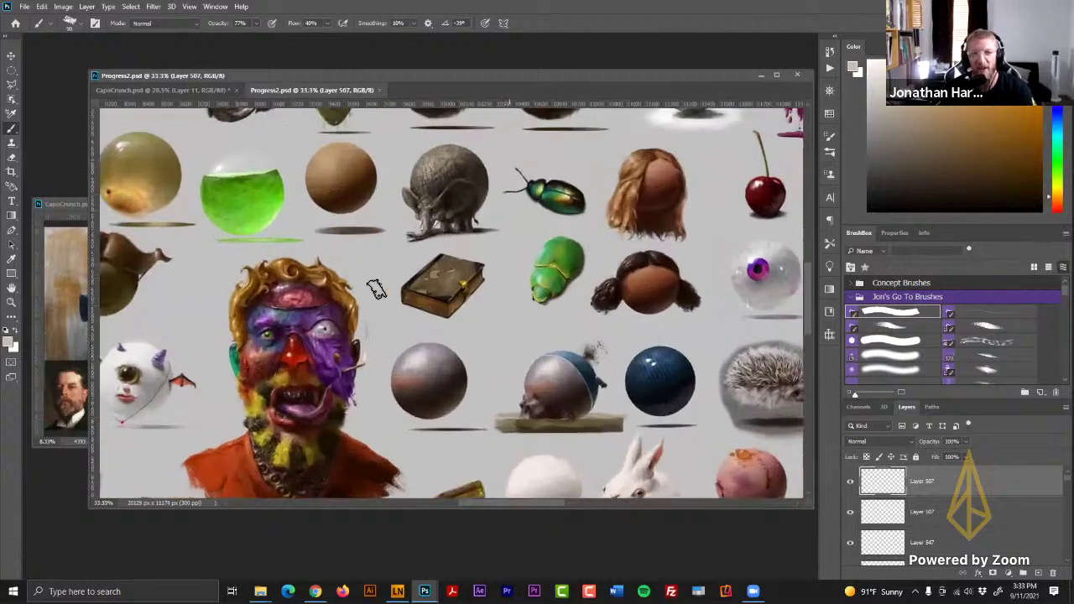
pyautogui.moveTo(377, 288); pyautogui.dragTo(797, 261)
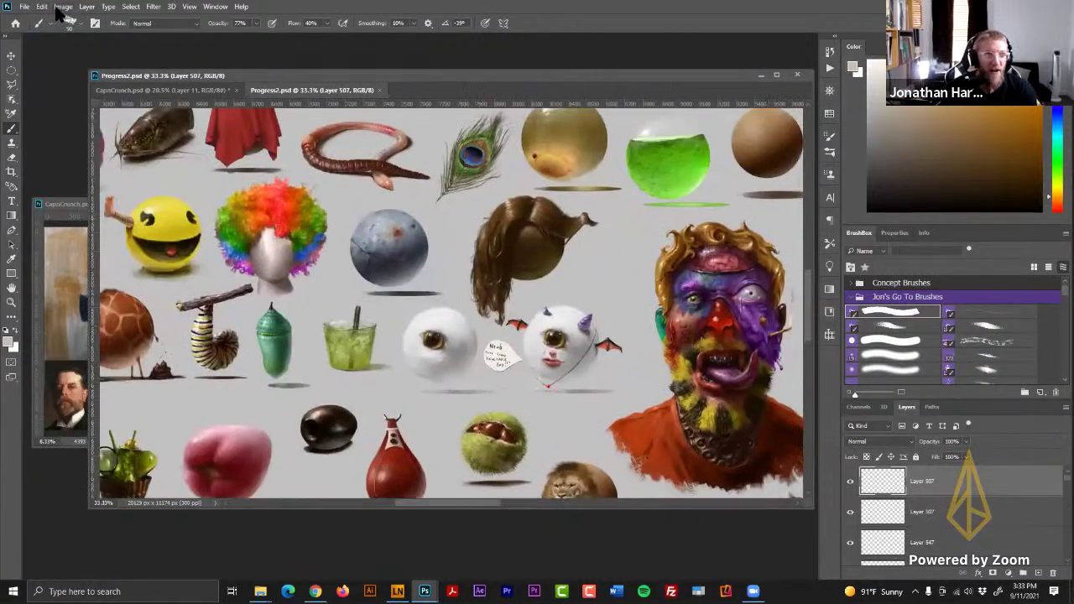
# - Check the sphere sheet's image size in inches without changing it
pyautogui.click(60, 7)
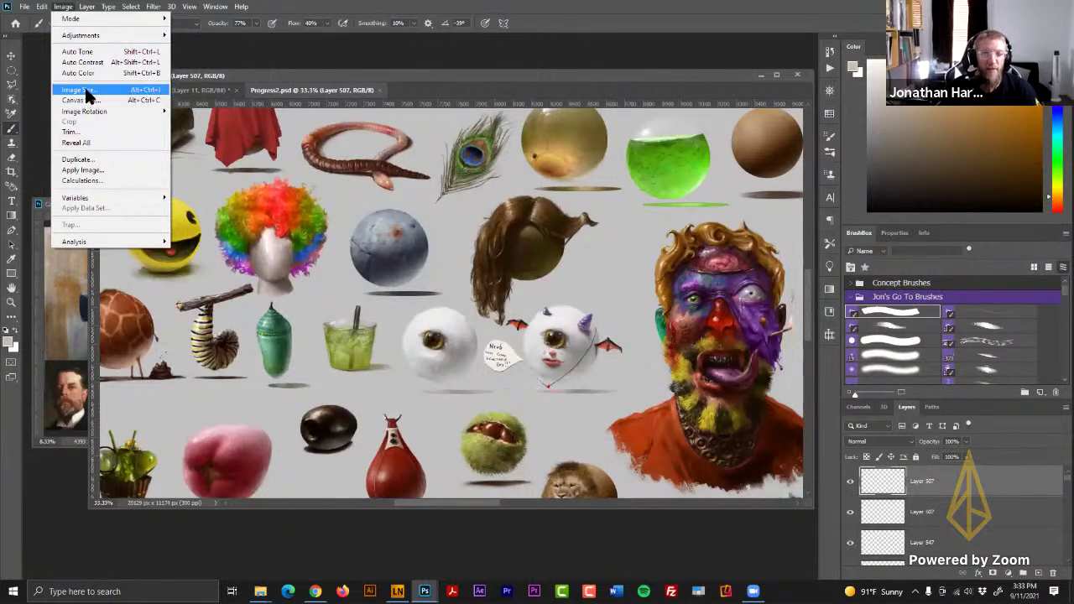
pyautogui.click(87, 91)
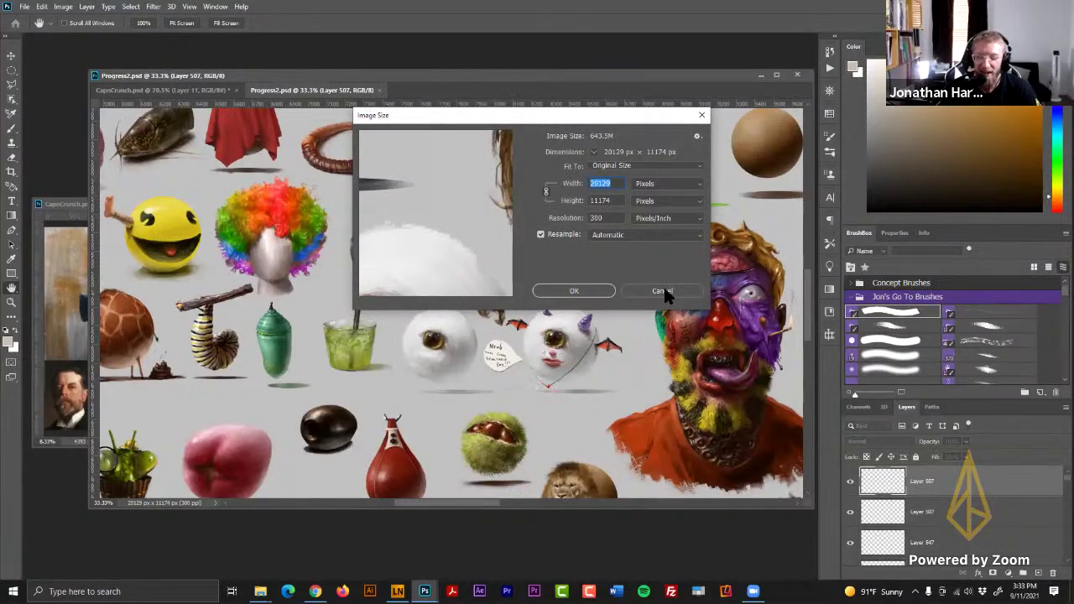
pyautogui.click(689, 186)
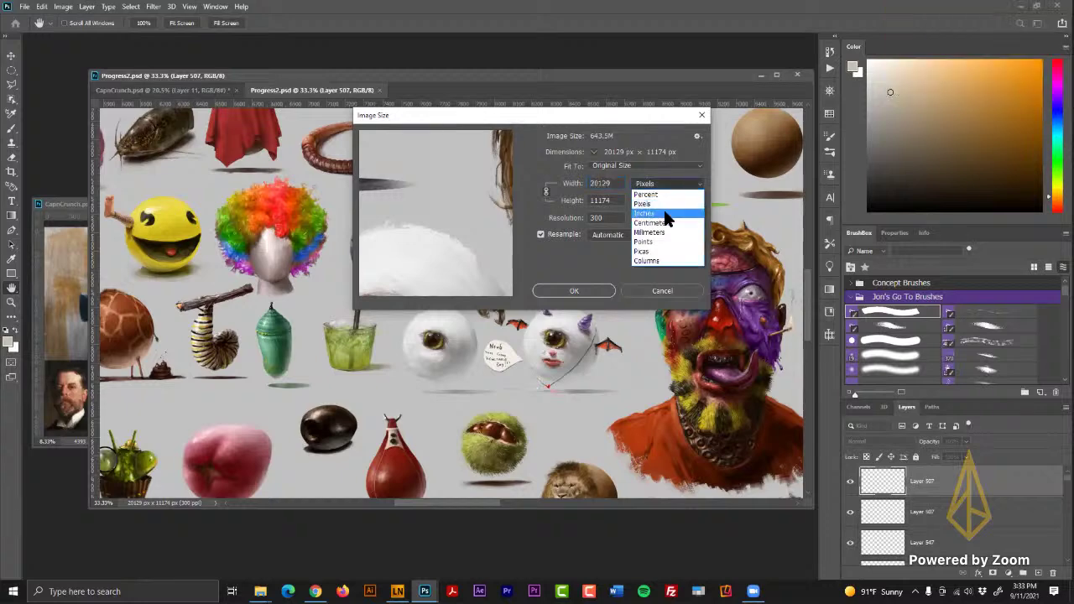
pyautogui.click(665, 213)
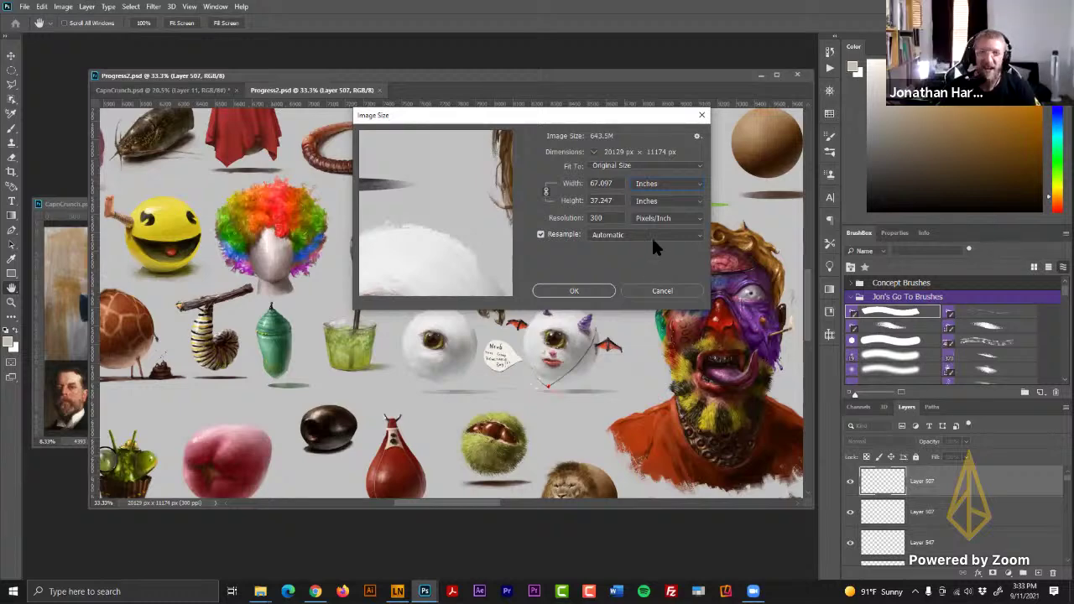
pyautogui.click(682, 287)
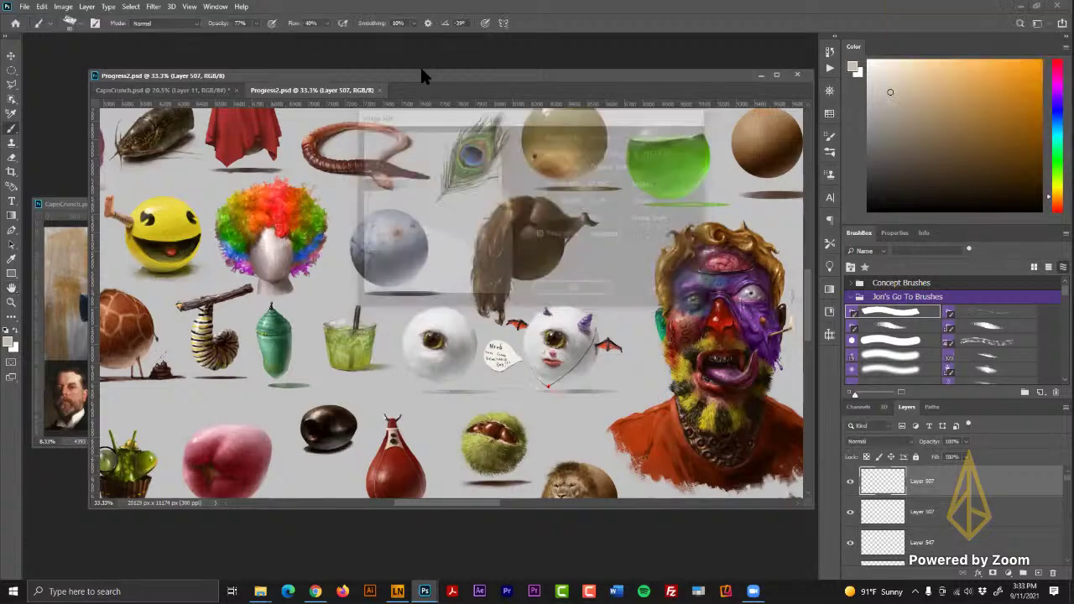
# - Close the sphere sheet and narrow the main portrait window to uncover the small reference window beside it
pyautogui.click(379, 90)
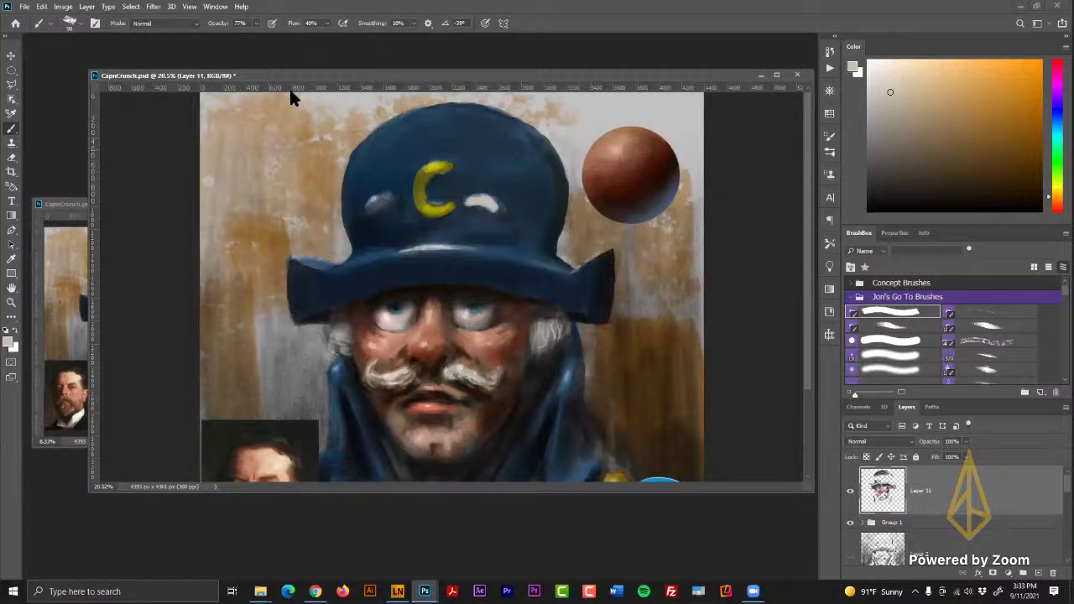
pyautogui.moveTo(88, 274); pyautogui.dragTo(280, 284)
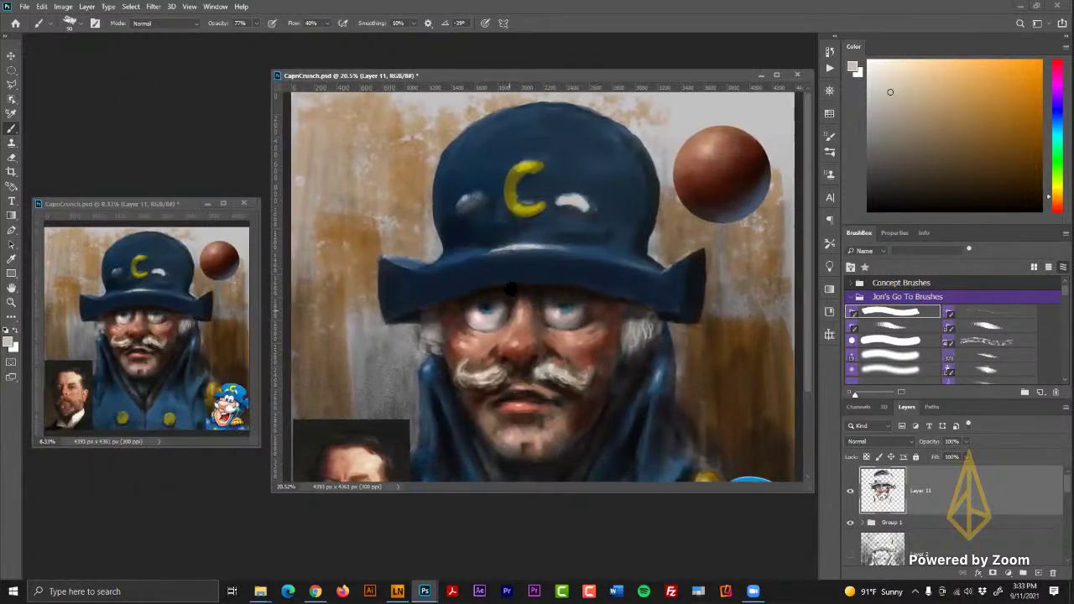
# - Refine the highlight where the hat's crown meets the brim with sampled blue and light grey at 20% opacity
pyautogui.moveTo(509, 288); pyautogui.dragTo(509, 261)
pyautogui.press('z')
pyautogui.moveTo(578, 278); pyautogui.dragTo(562, 280)
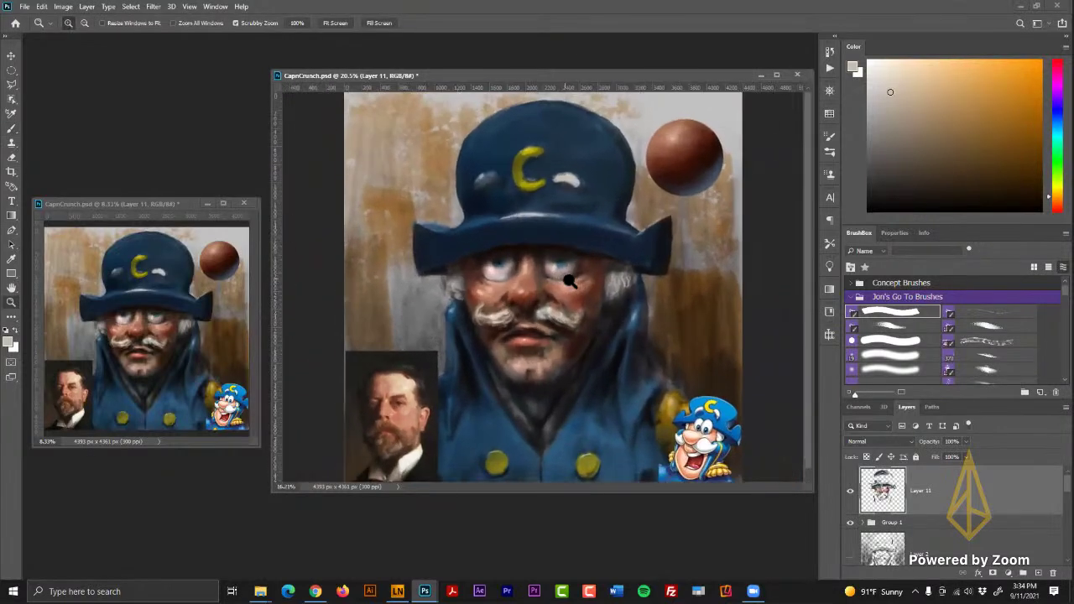
pyautogui.press('b')
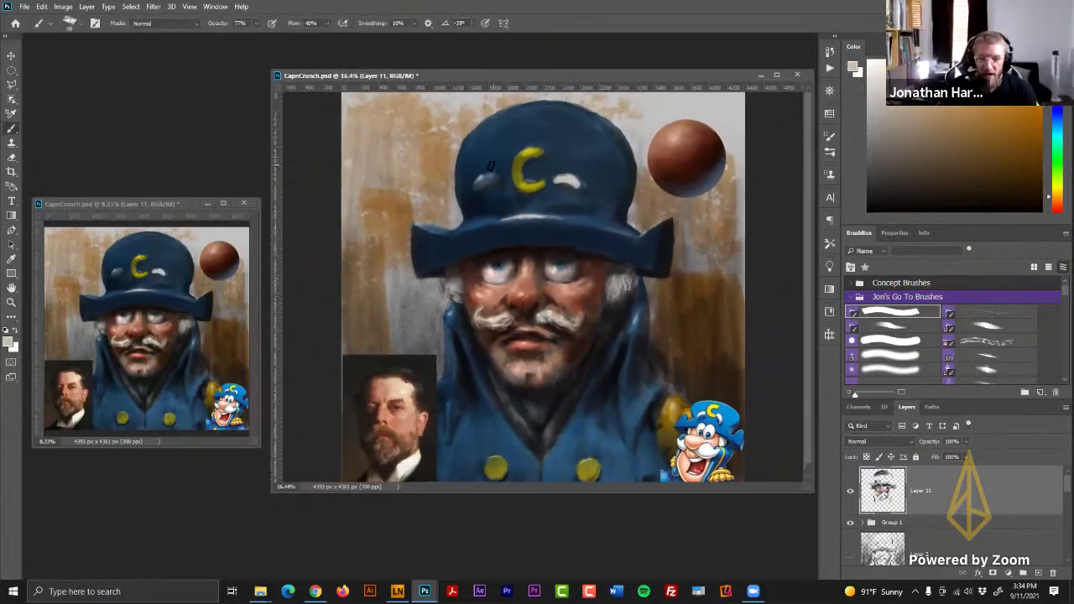
pyautogui.keyDown('alt'); pyautogui.click(490, 218); pyautogui.keyUp('alt')
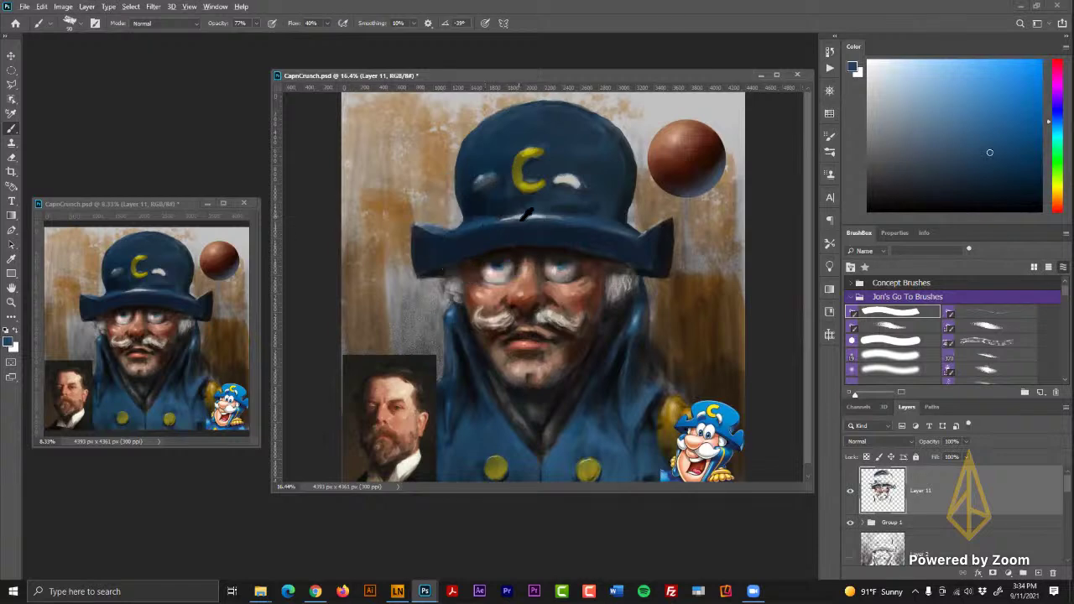
pyautogui.keyDown('alt'); pyautogui.click(520, 218); pyautogui.keyUp('alt')
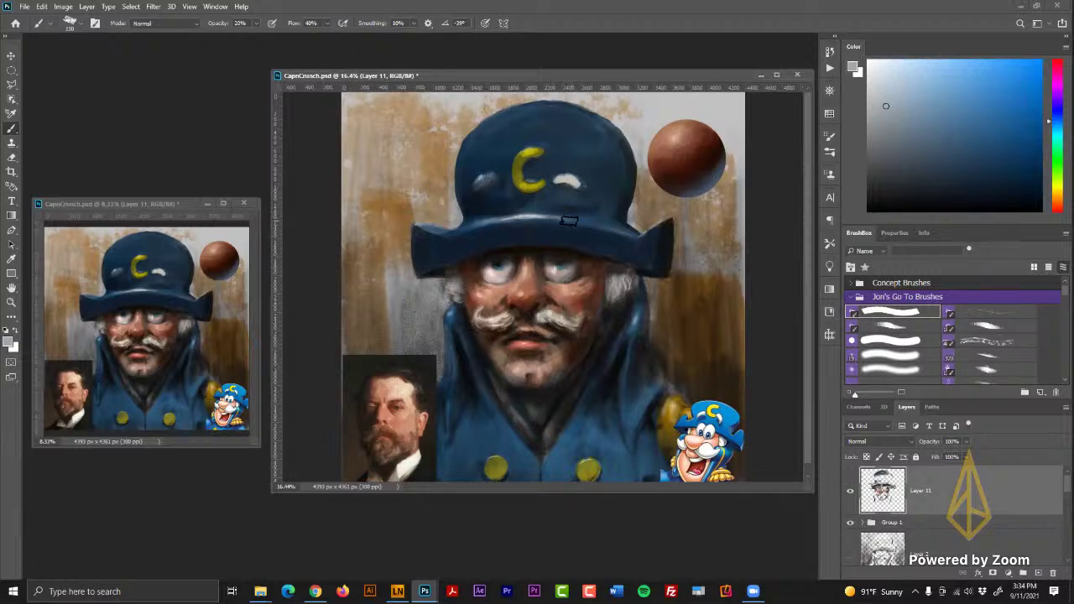
# - Deepen the shadow under the hat brim above the eyes with sampled near-black blue, and restore brush opacity to 100%
pyautogui.keyDown('alt'); pyautogui.click(493, 238); pyautogui.keyUp('alt')
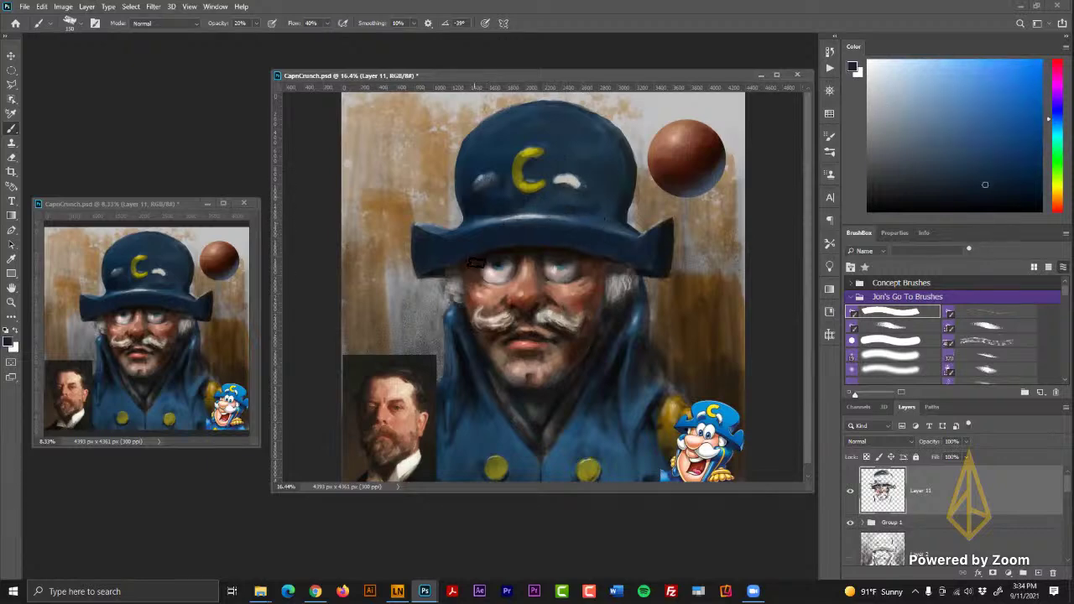
pyautogui.keyDown('alt'); pyautogui.click(474, 254); pyautogui.keyUp('alt')
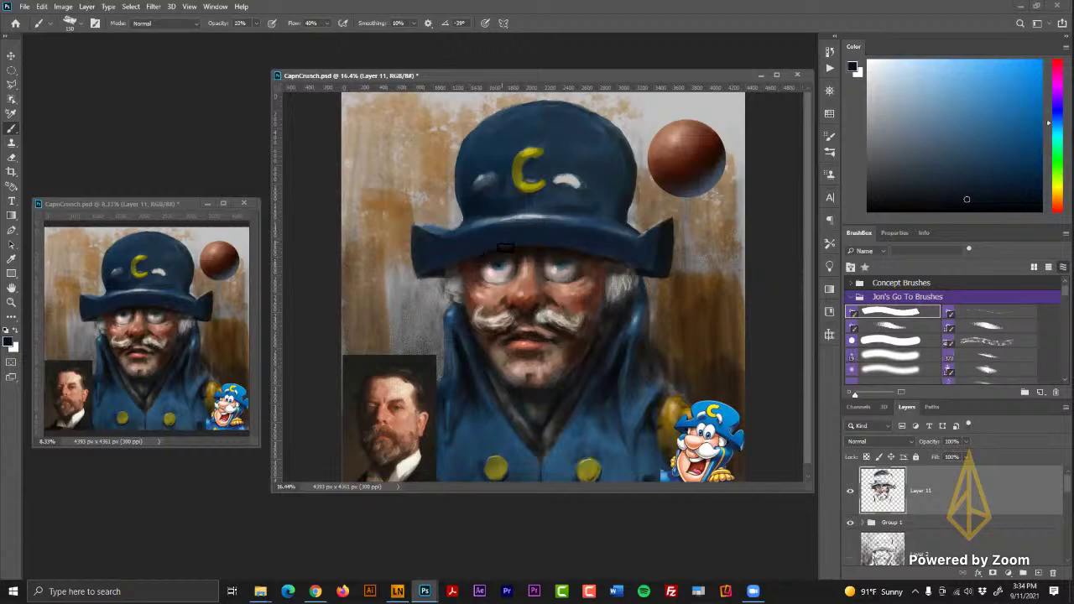
pyautogui.press('0')
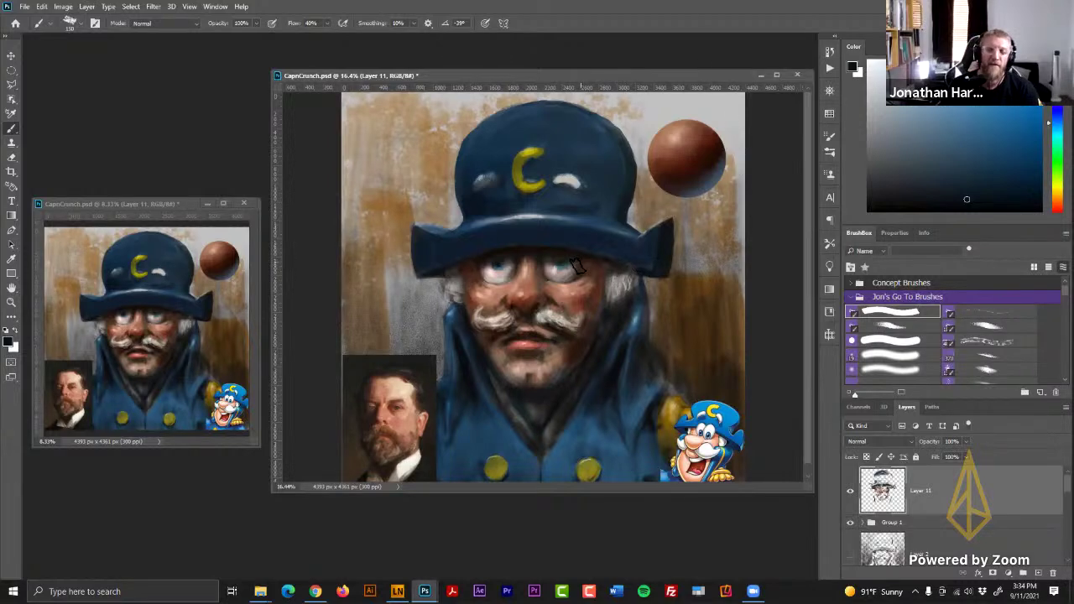
# - Rework the lips with sampled pink and near-black at 22% opacity, and pick up the moustache white at 100%
pyautogui.keyDown('alt'); pyautogui.click(541, 343); pyautogui.keyUp('alt')
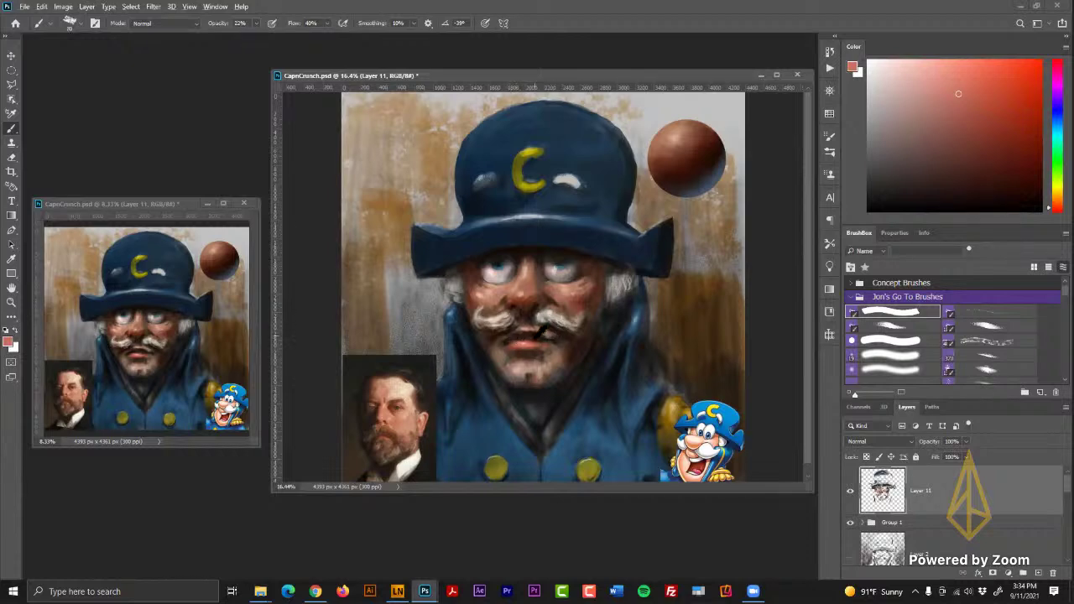
pyautogui.keyDown('alt'); pyautogui.click(537, 335); pyautogui.keyUp('alt')
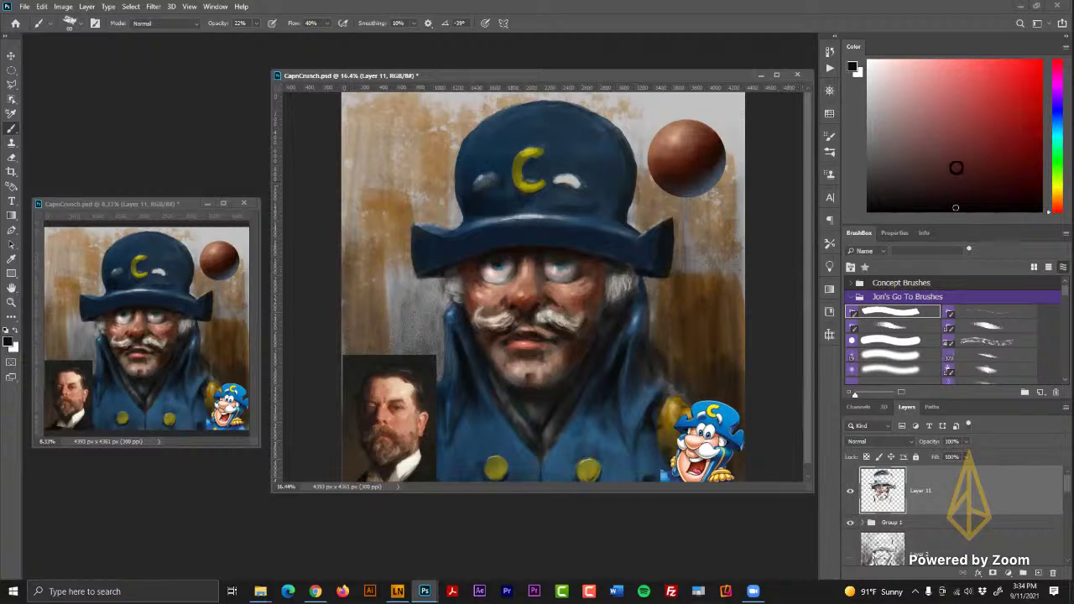
pyautogui.press('0')
pyautogui.keyDown('alt'); pyautogui.click(530, 325); pyautogui.keyUp('alt')
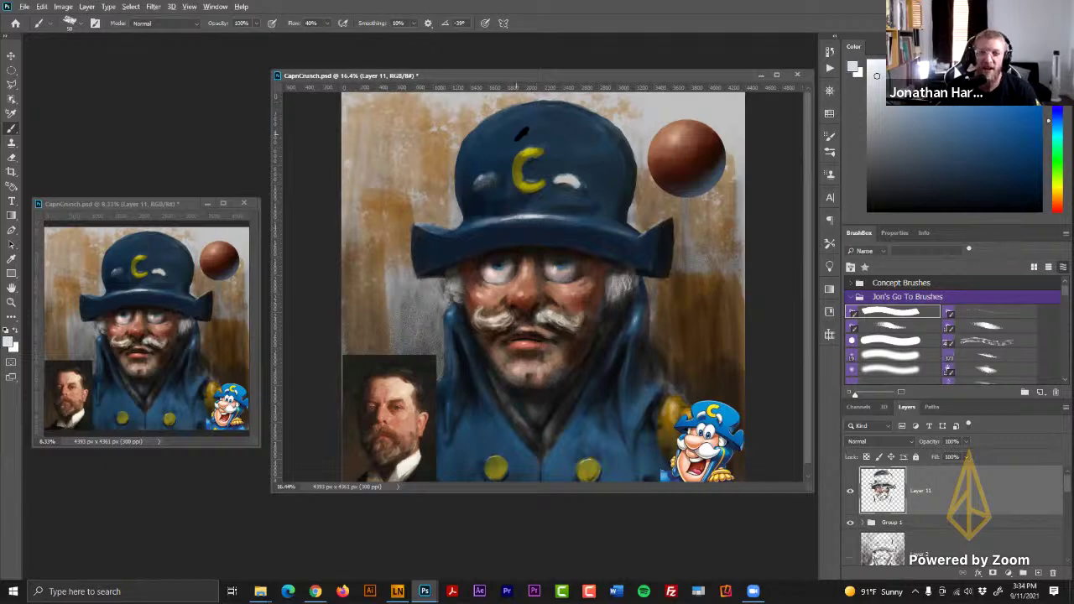
# - Darken the hat around the eyebrow left of the yellow C with a larger brush and sampled dark navy
pyautogui.keyDown('alt'); pyautogui.click(485, 195); pyautogui.keyUp('alt')
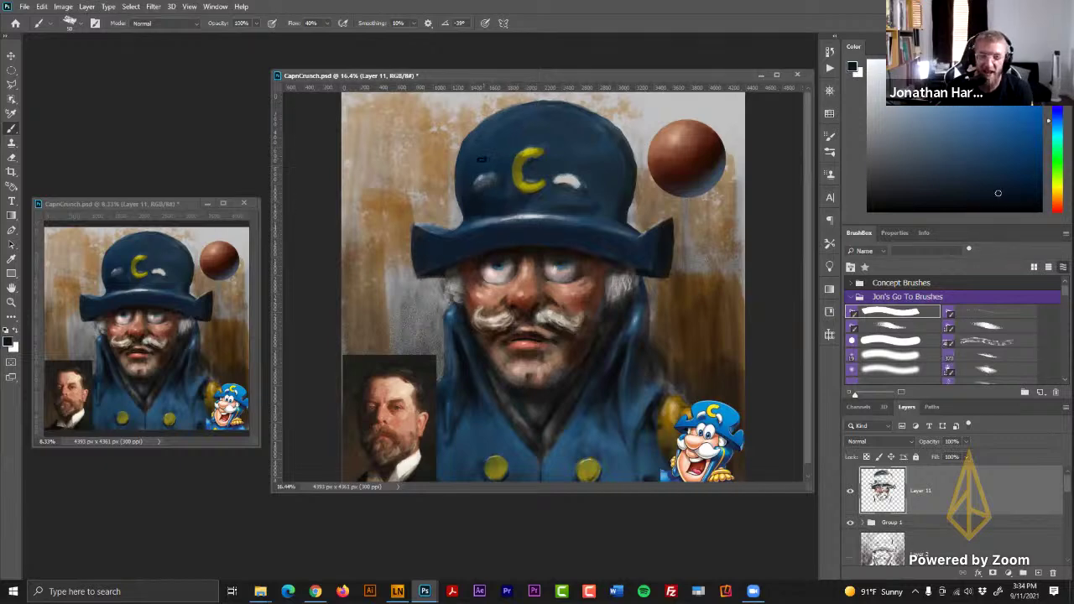
pyautogui.press(']')
pyautogui.press(']')
pyautogui.press(']')
pyautogui.press(']')
pyautogui.press(']')
pyautogui.moveTo(467, 175)
pyautogui.mouseDown()
pyautogui.moveTo(466, 210)
pyautogui.moveTo(481, 168)
pyautogui.mouseUp()
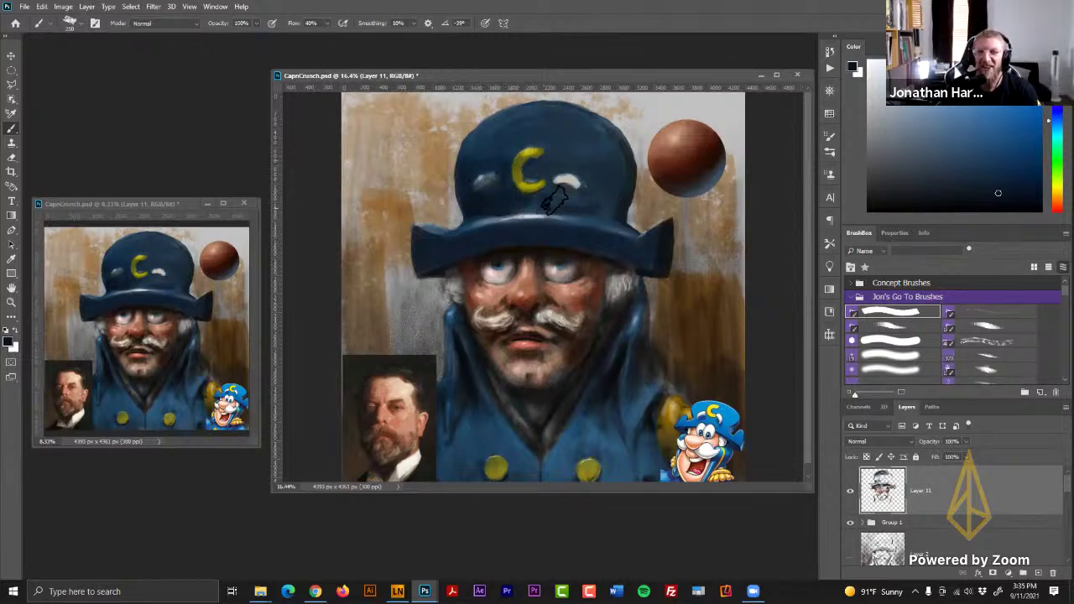
# - Blend broad light and dark shading over the hat's crown with sampled blues at 30% brush opacity
pyautogui.keyDown('alt'); pyautogui.click(479, 209); pyautogui.keyUp('alt')
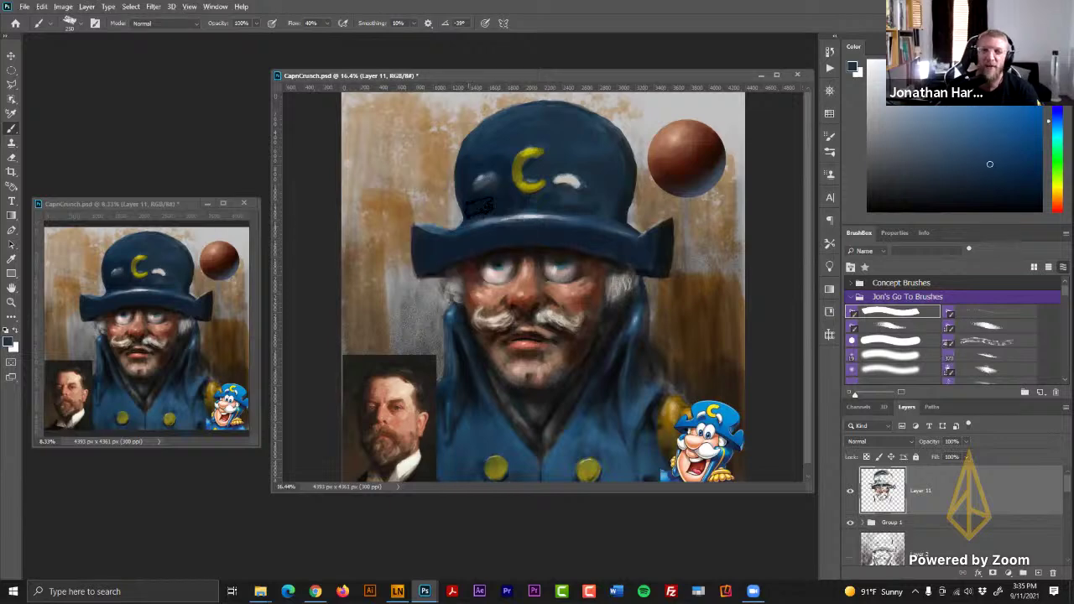
pyautogui.press('3')
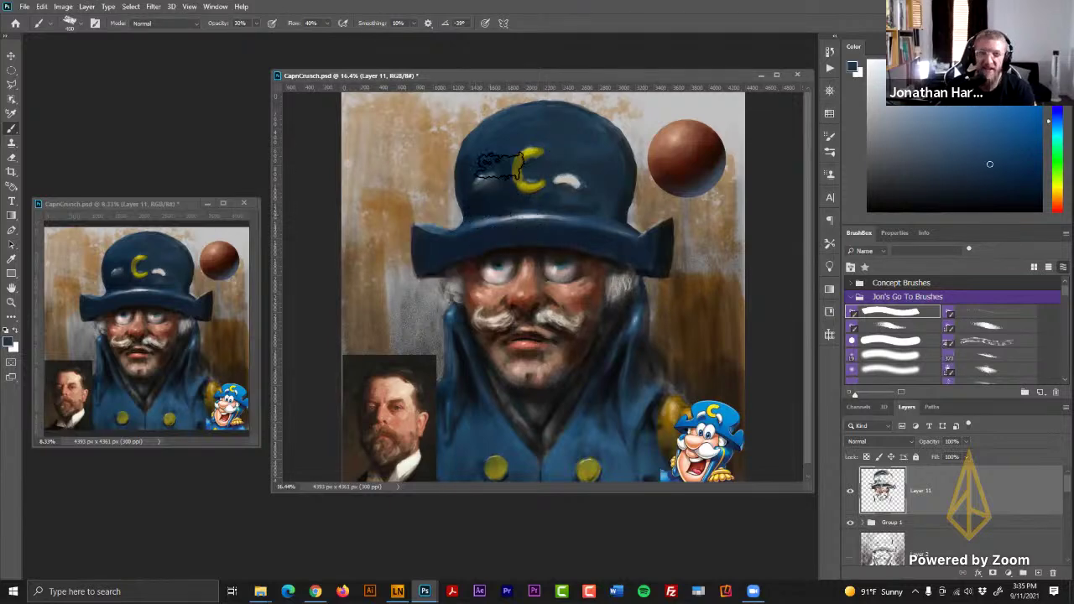
pyautogui.keyDown('alt'); pyautogui.click(470, 203); pyautogui.keyUp('alt')
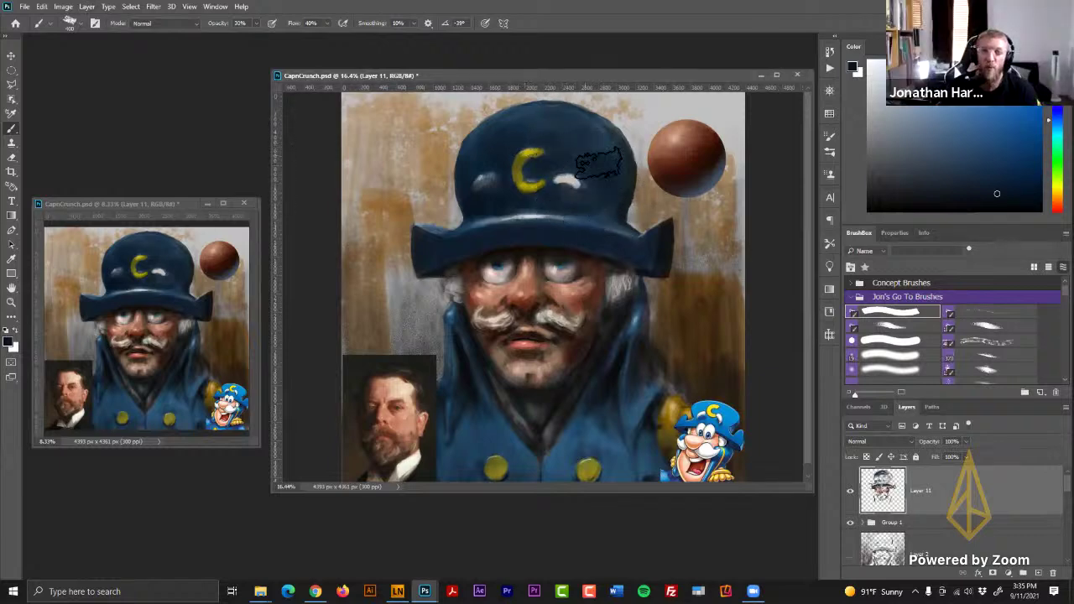
pyautogui.keyDown('alt'); pyautogui.click(580, 214); pyautogui.keyUp('alt')
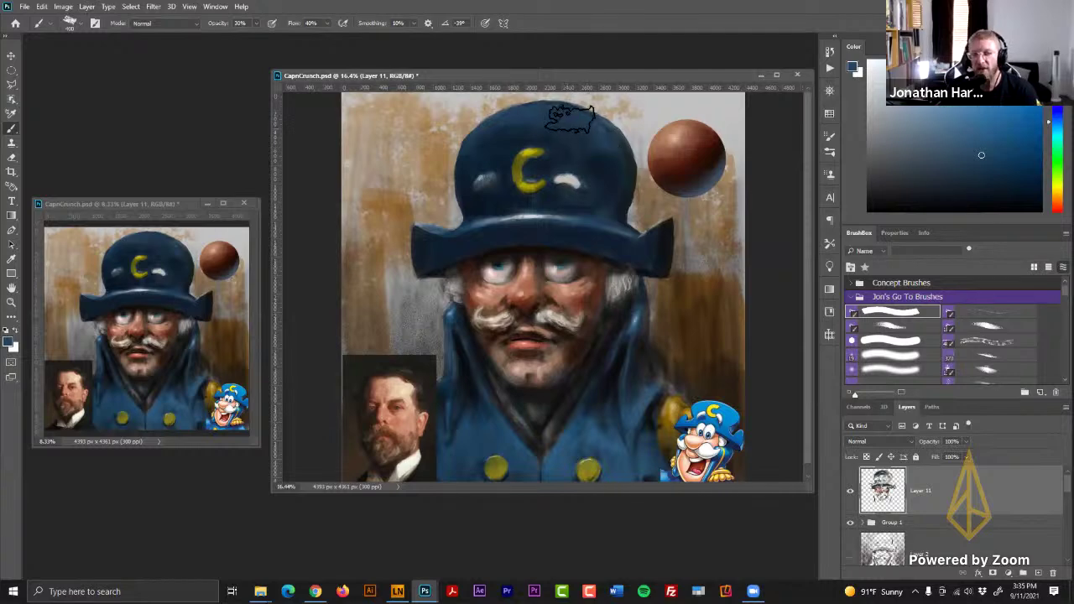
# - Darken the brim's upturned corner below the sphere with sampled navy, using a smaller brush at 88% opacity
pyautogui.keyDown('alt'); pyautogui.click(661, 247); pyautogui.keyUp('alt')
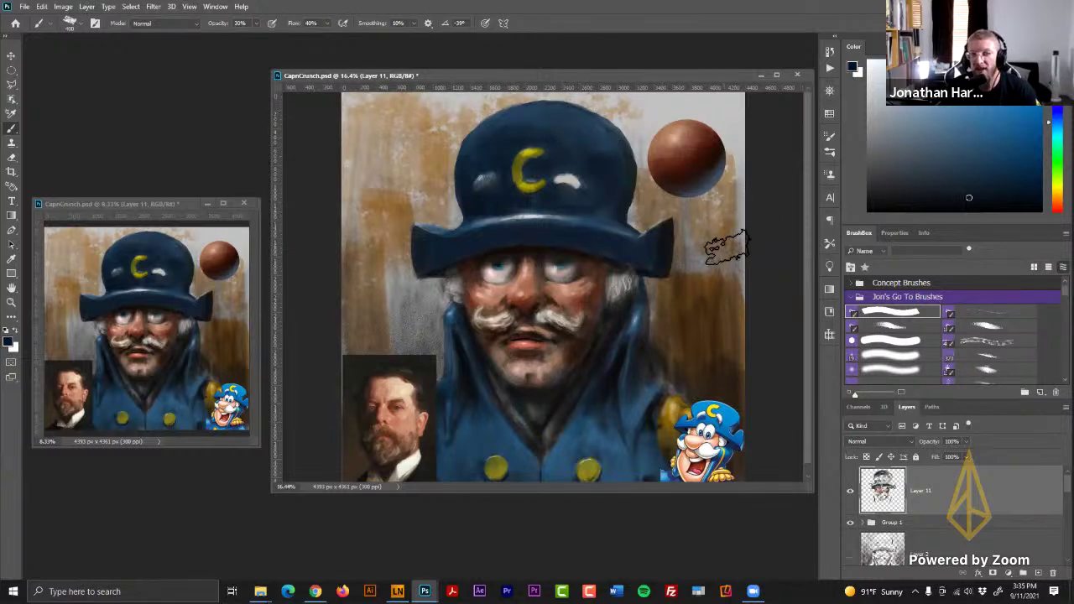
pyautogui.keyDown('alt'); pyautogui.click(654, 241); pyautogui.keyUp('alt')
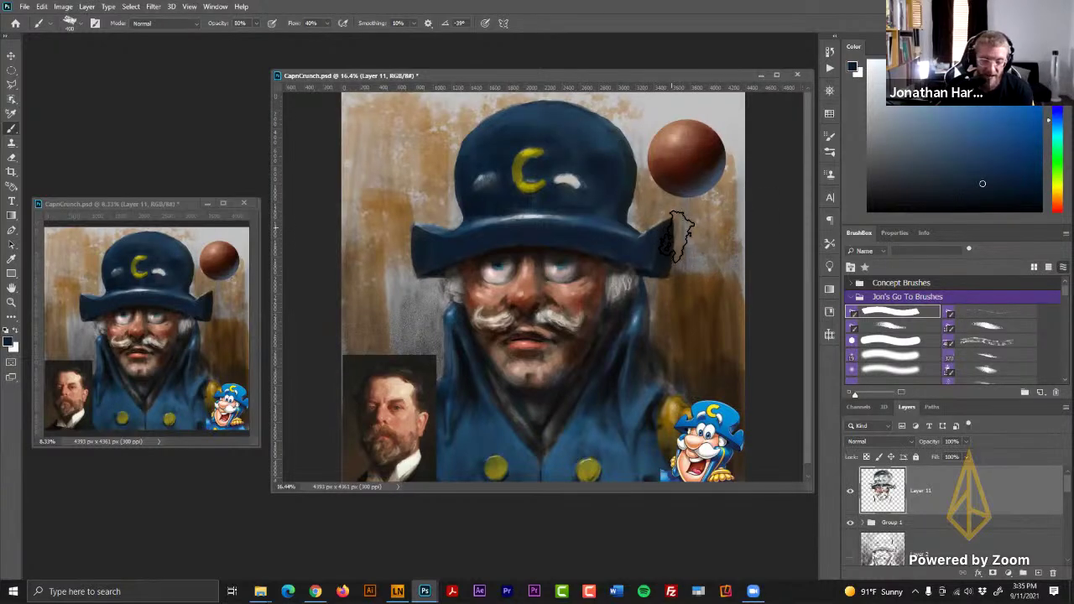
pyautogui.press('8')
pyautogui.press('8')
pyautogui.press('[')
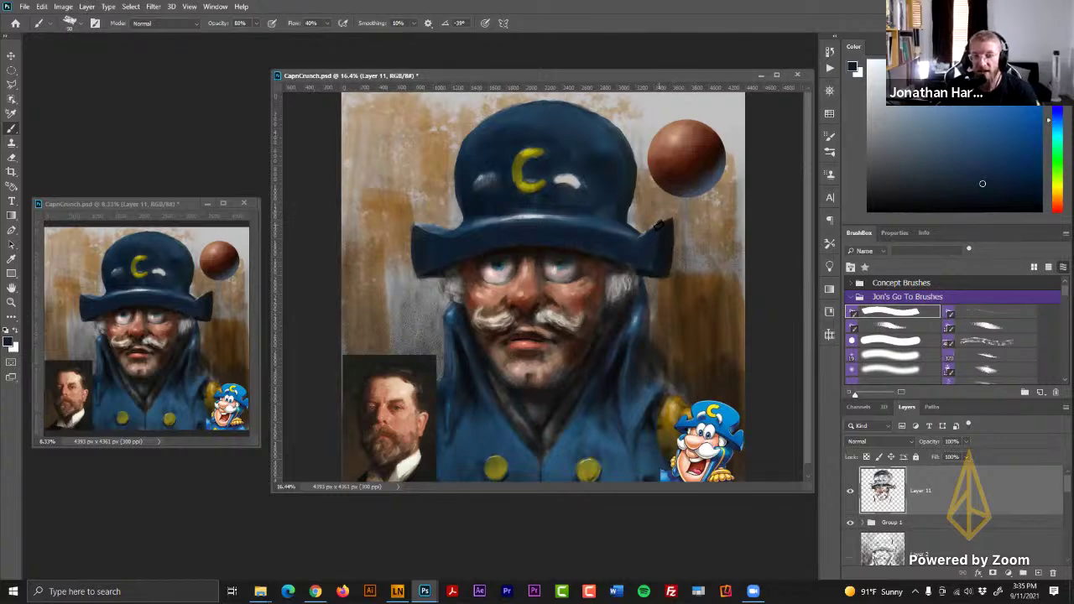
# - Round off the pointed tip of the brim corner below the sphere, cutting in with sampled background grey-browns
pyautogui.keyDown('alt'); pyautogui.click(683, 211); pyautogui.keyUp('alt')
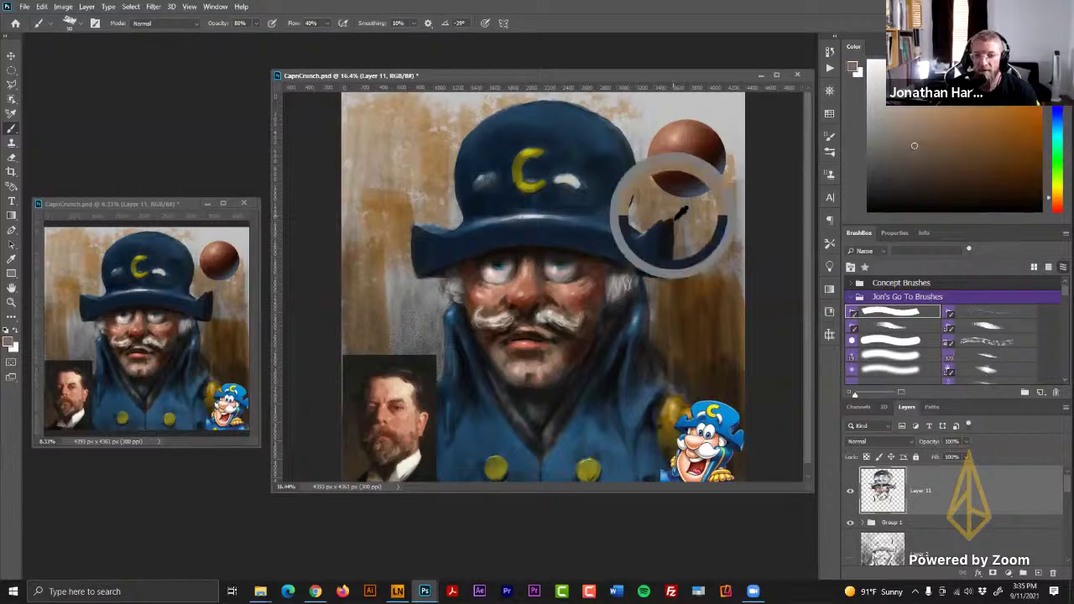
pyautogui.keyDown('alt'); pyautogui.click(667, 223); pyautogui.keyUp('alt')
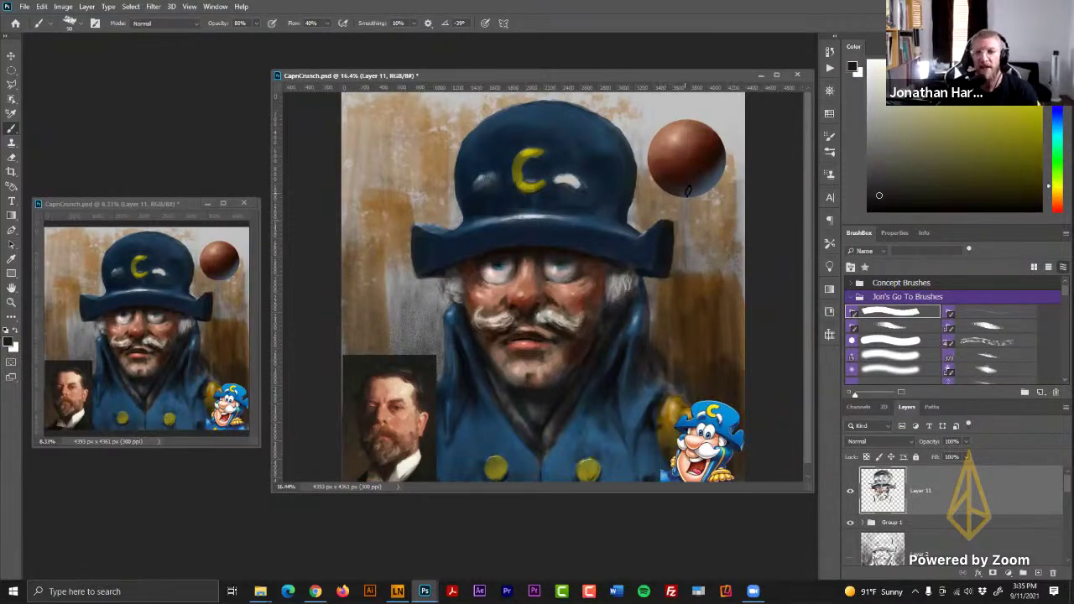
pyautogui.keyDown('alt'); pyautogui.click(668, 218); pyautogui.keyUp('alt')
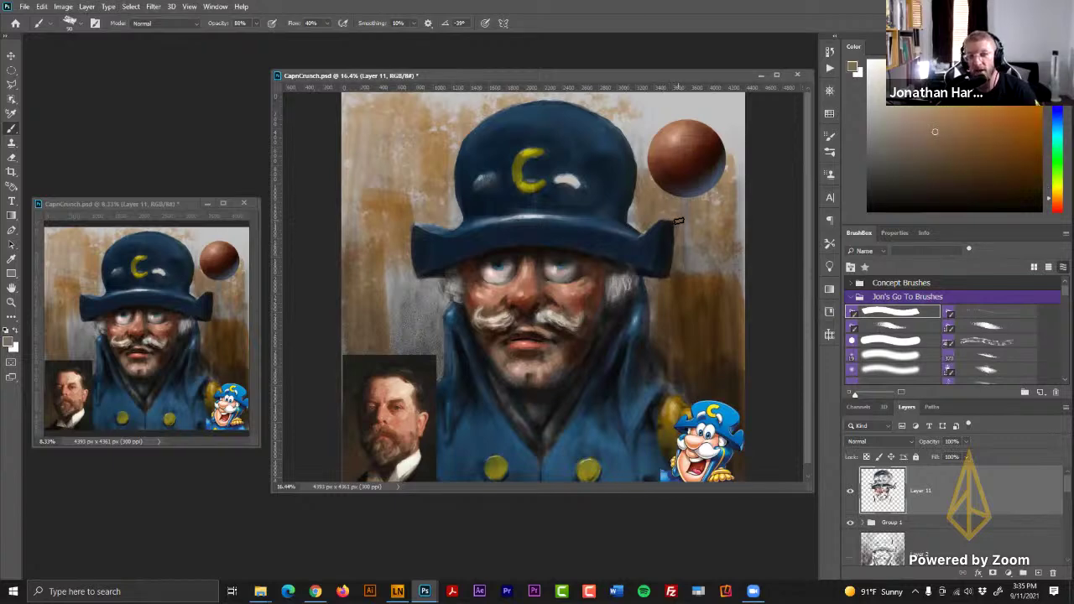
pyautogui.keyDown('alt'); pyautogui.click(687, 237); pyautogui.keyUp('alt')
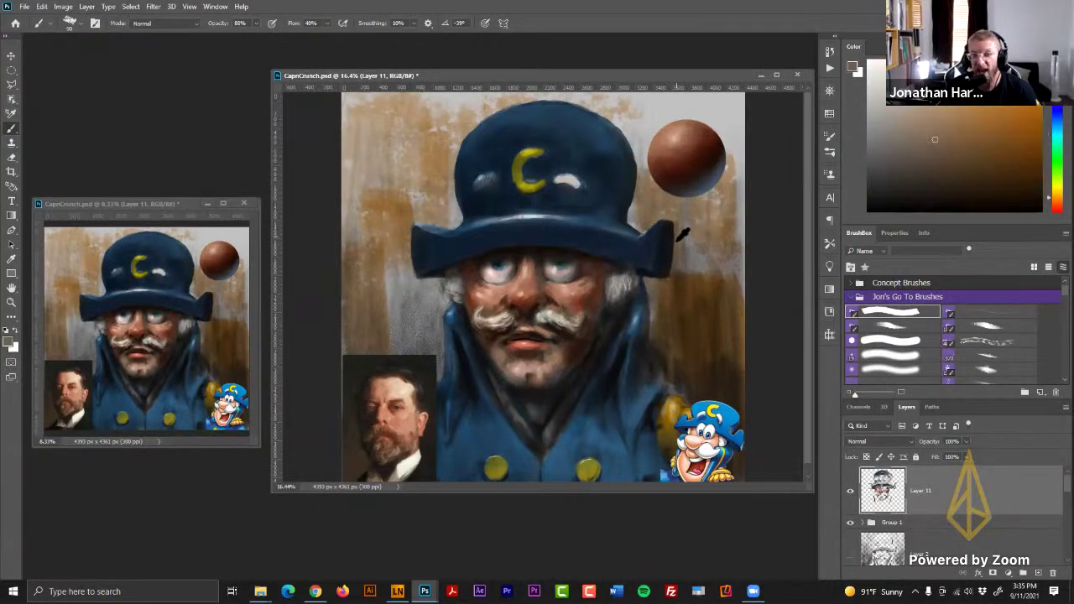
pyautogui.moveTo(674, 233)
pyautogui.mouseDown()
pyautogui.moveTo(668, 268)
pyautogui.moveTo(677, 240)
pyautogui.mouseUp()
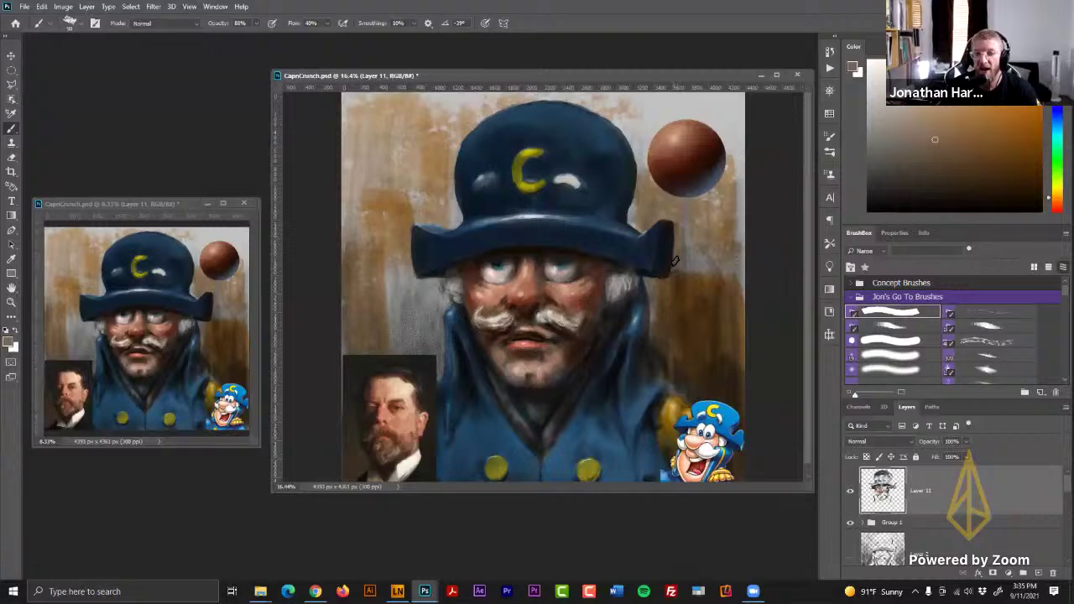
# - Paint dark brown shadow on the background beside the brim corner, undoing misplaced strokes, and darken the crown's edge nearest the sphere
pyautogui.keyDown('alt'); pyautogui.click(678, 275); pyautogui.keyUp('alt')
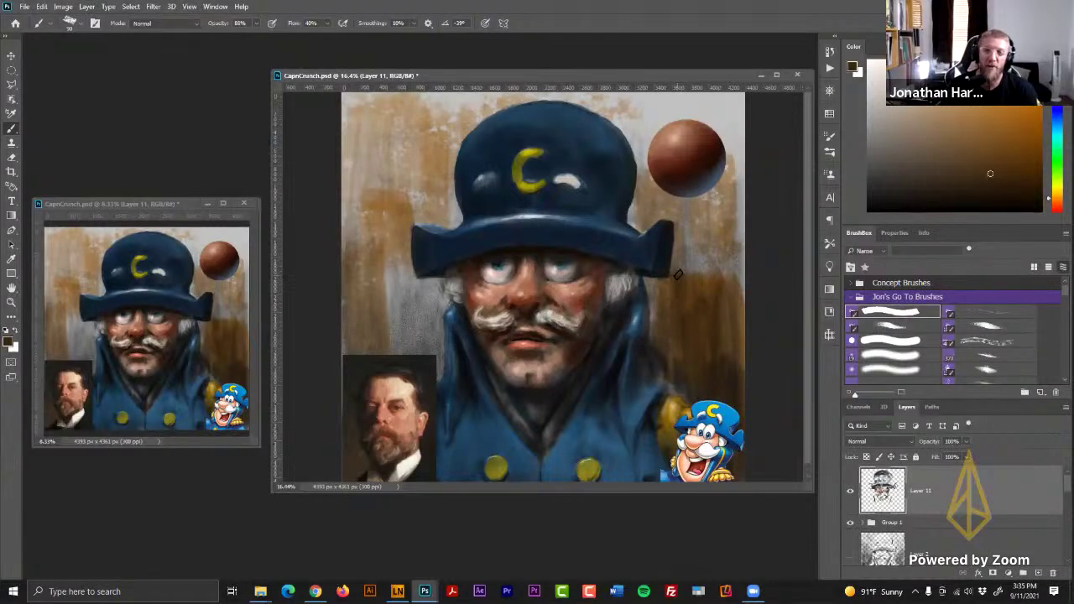
pyautogui.press(']')
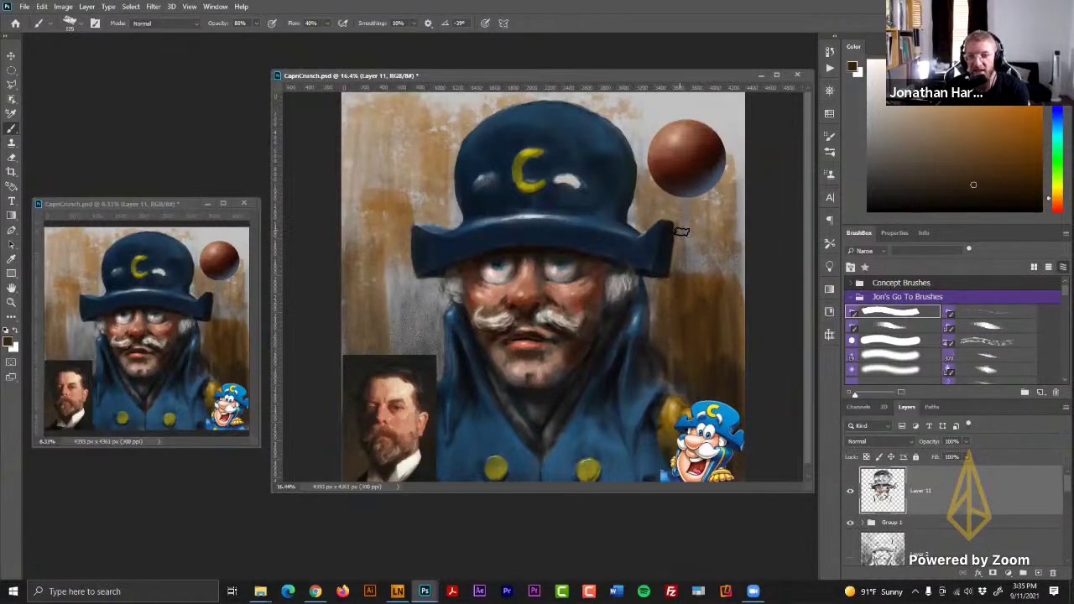
pyautogui.moveTo(680, 234)
pyautogui.mouseDown()
pyautogui.moveTo(669, 291)
pyautogui.moveTo(685, 259)
pyautogui.moveTo(679, 277)
pyautogui.moveTo(699, 287)
pyautogui.moveTo(720, 195)
pyautogui.moveTo(676, 240)
pyautogui.mouseUp()
pyautogui.hotkey('ctrl', 'z')
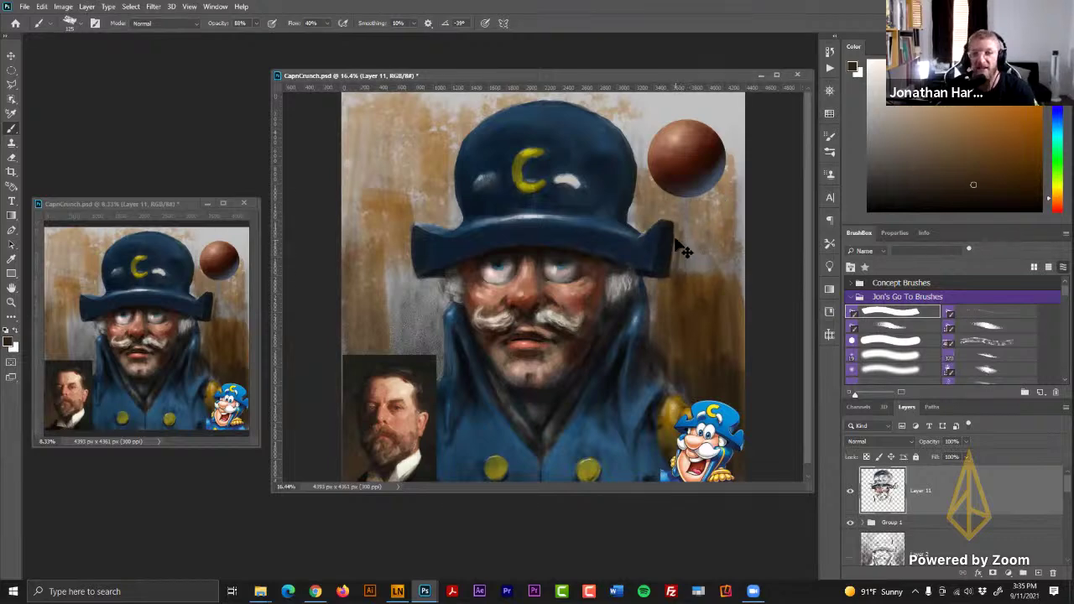
pyautogui.hotkey('ctrl', 'z')
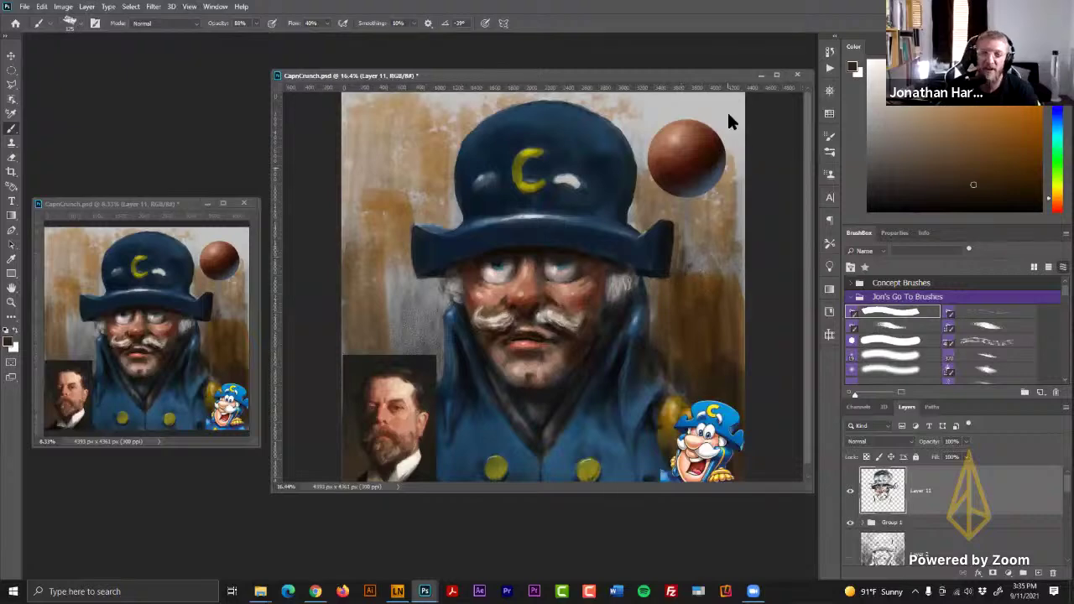
pyautogui.keyDown('alt'); pyautogui.click(637, 192); pyautogui.keyUp('alt')
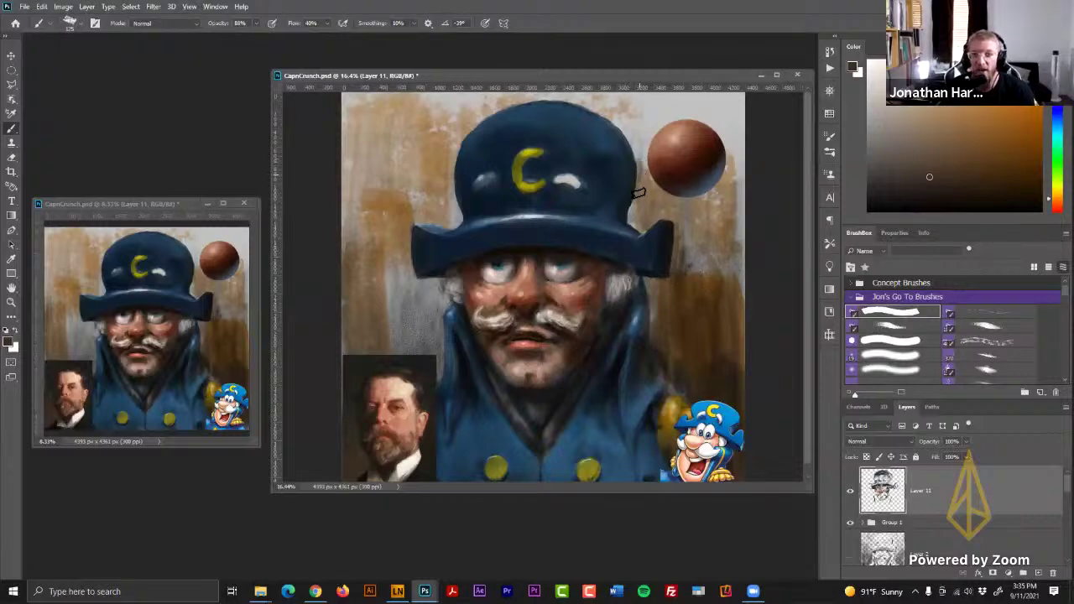
pyautogui.keyDown('alt'); pyautogui.click(720, 176); pyautogui.keyUp('alt')
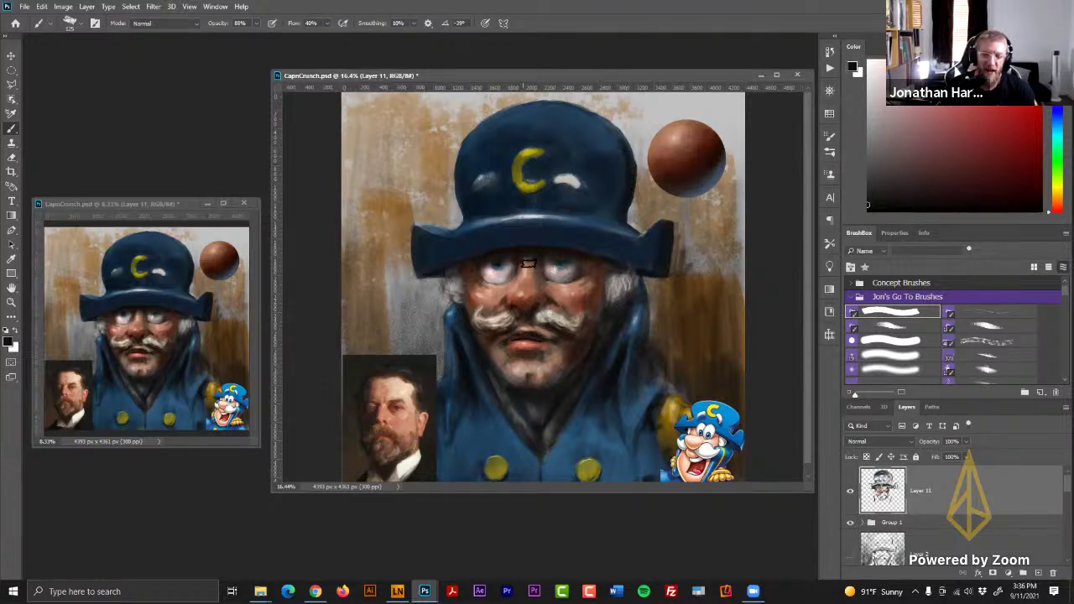
# - Rework the jaw, the shadow under the chin and the neck with sampled skin tones and near-black brown at 100% opacity
pyautogui.keyDown('alt'); pyautogui.click(496, 353); pyautogui.keyUp('alt')
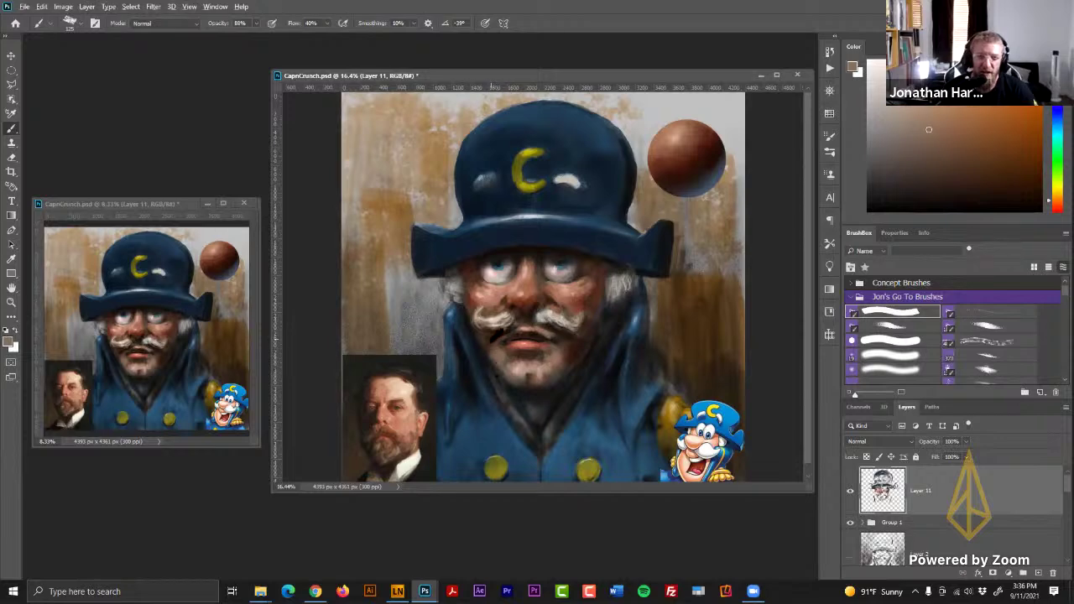
pyautogui.keyDown('alt'); pyautogui.click(498, 336); pyautogui.keyUp('alt')
pyautogui.click(1011, 202)
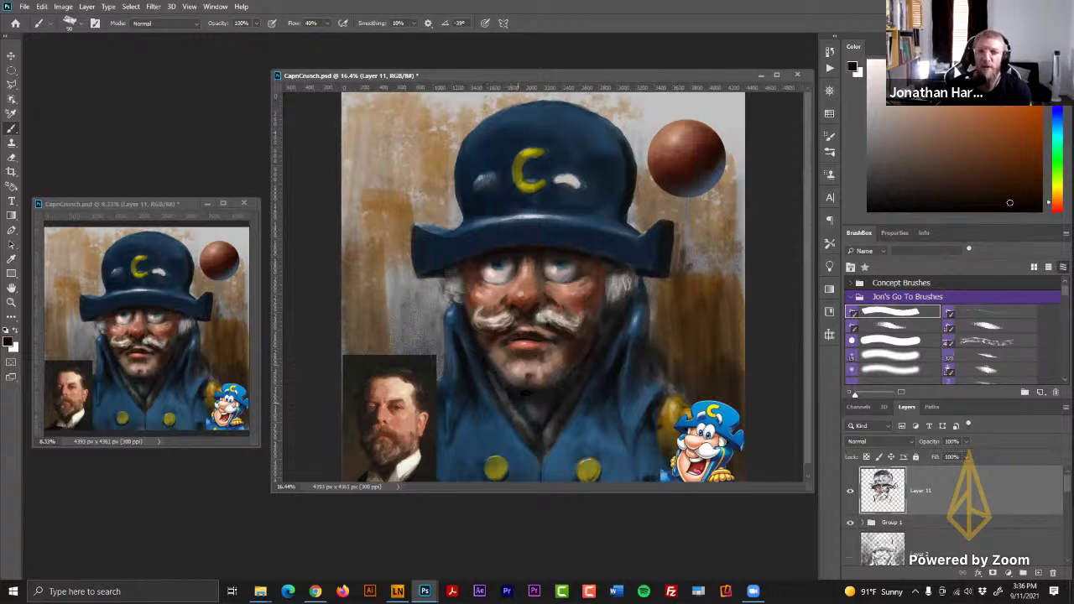
pyautogui.press(']')
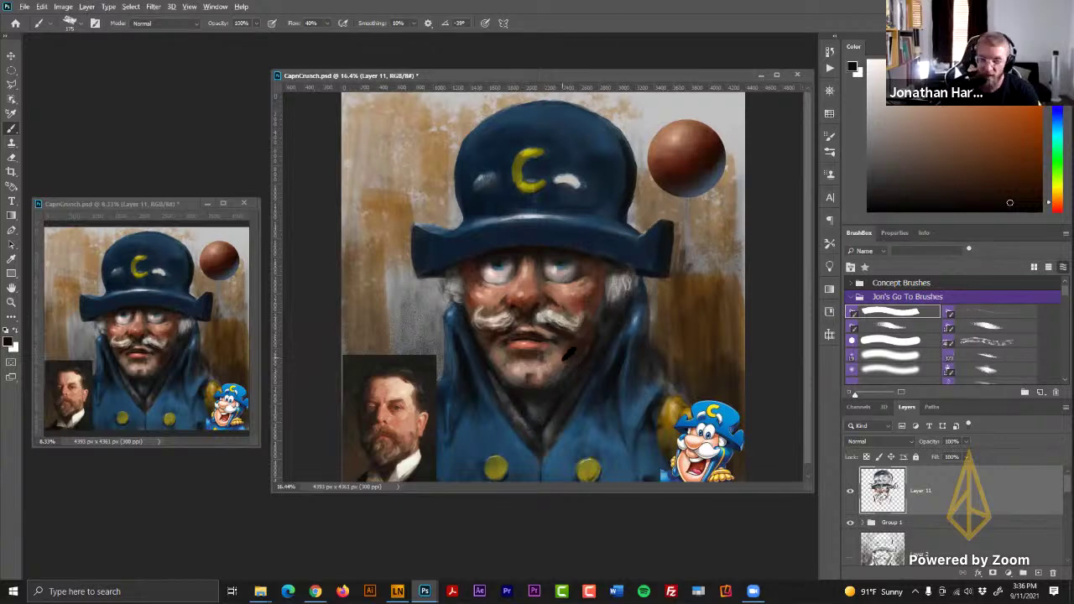
pyautogui.keyDown('alt'); pyautogui.click(560, 362); pyautogui.keyUp('alt')
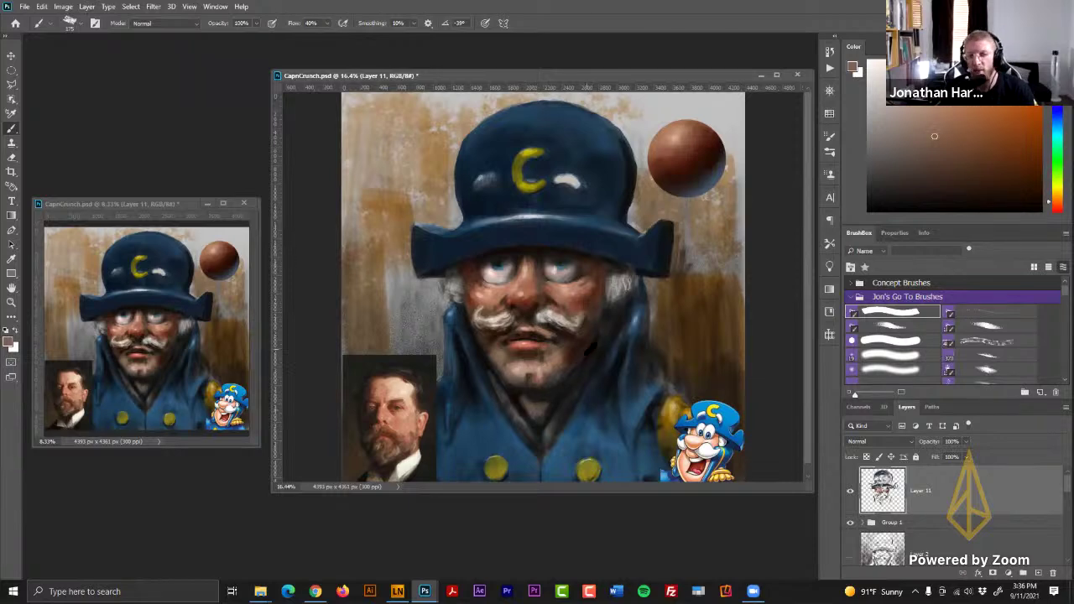
pyautogui.keyDown('alt'); pyautogui.click(562, 359); pyautogui.keyUp('alt')
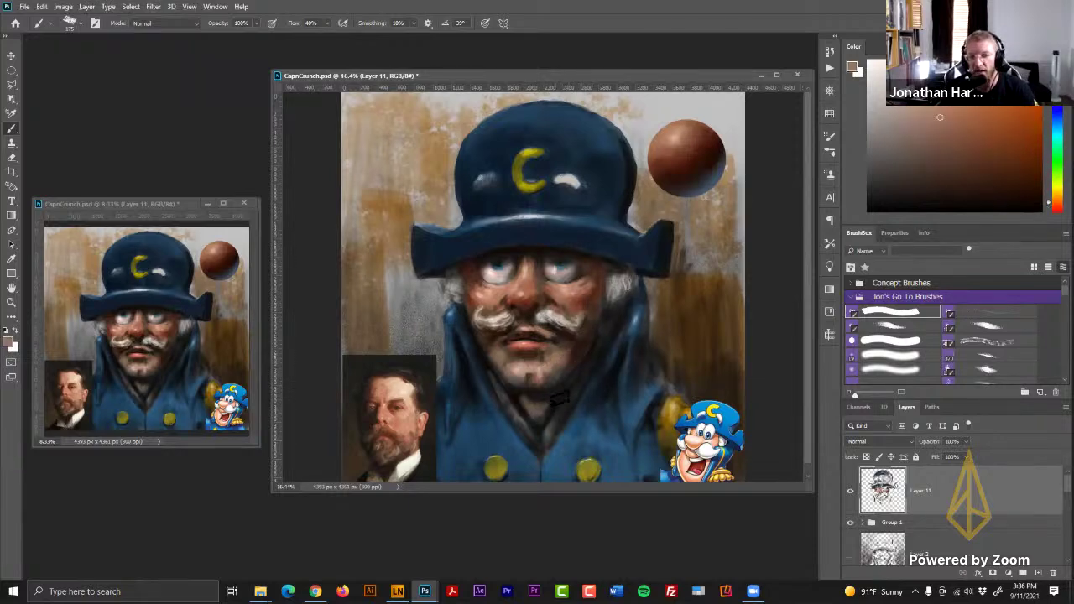
# - Deepen the shadow under the chin and along the neck and jaw with sampled near-black browns
pyautogui.keyDown('alt'); pyautogui.click(573, 374); pyautogui.keyUp('alt')
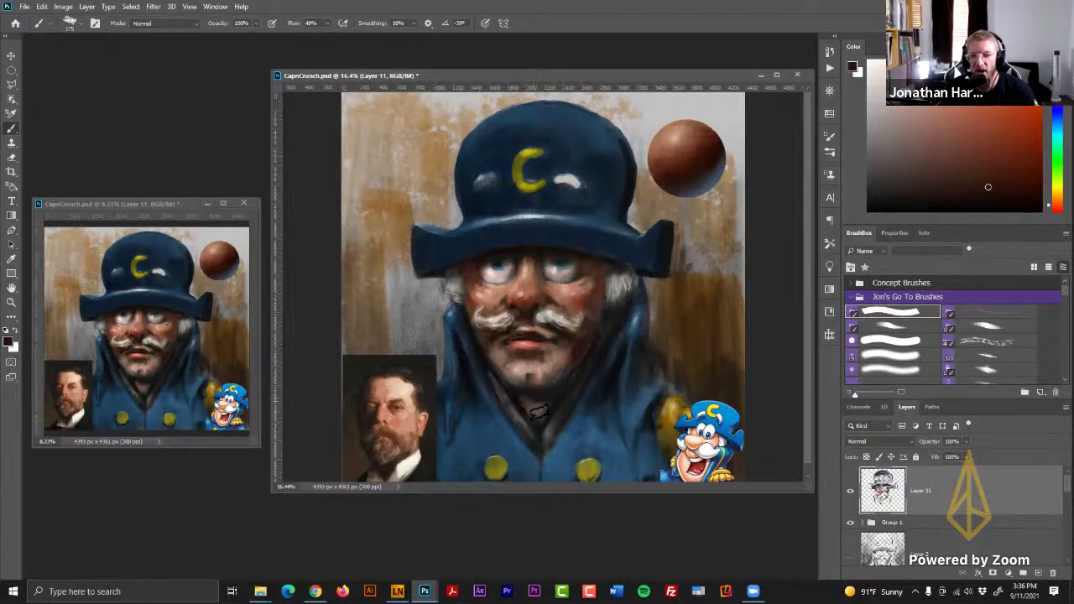
pyautogui.keyDown('alt'); pyautogui.click(530, 396); pyautogui.keyUp('alt')
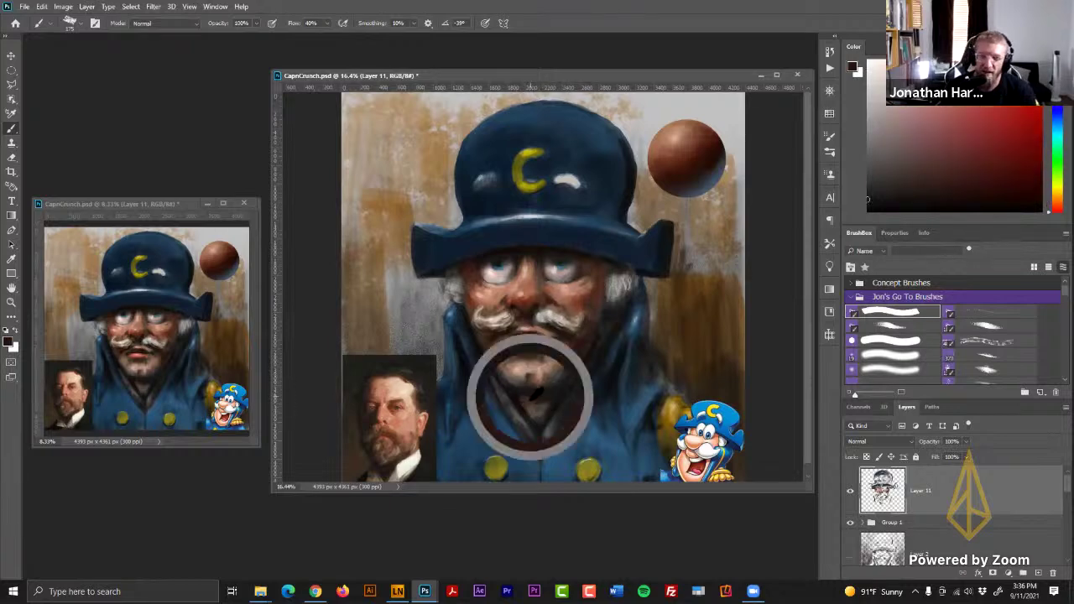
pyautogui.keyDown('alt'); pyautogui.click(530, 397); pyautogui.keyUp('alt')
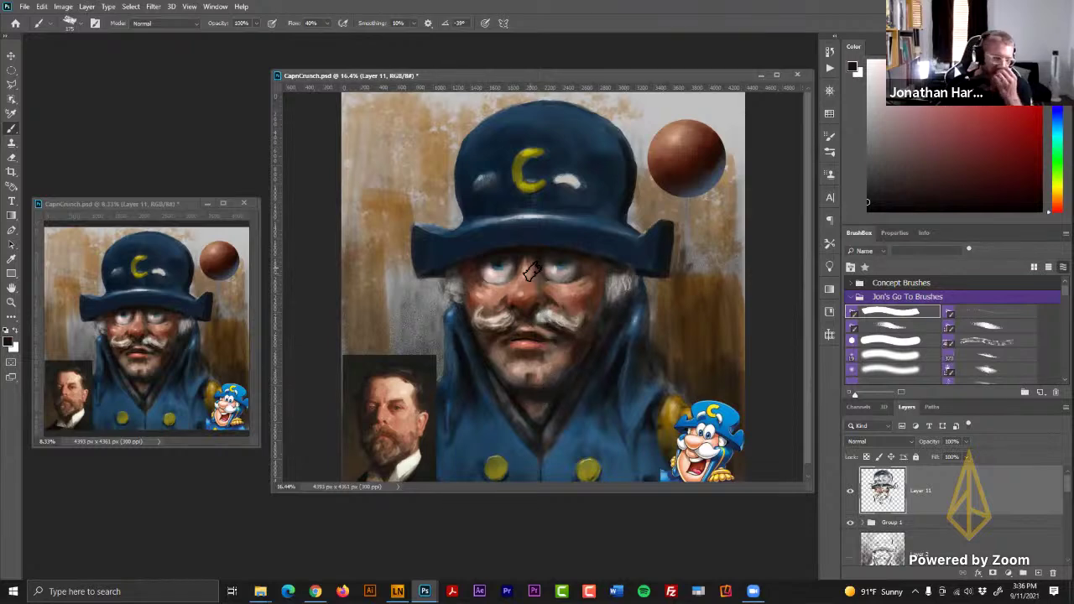
pyautogui.keyDown('alt'); pyautogui.click(493, 361); pyautogui.keyUp('alt')
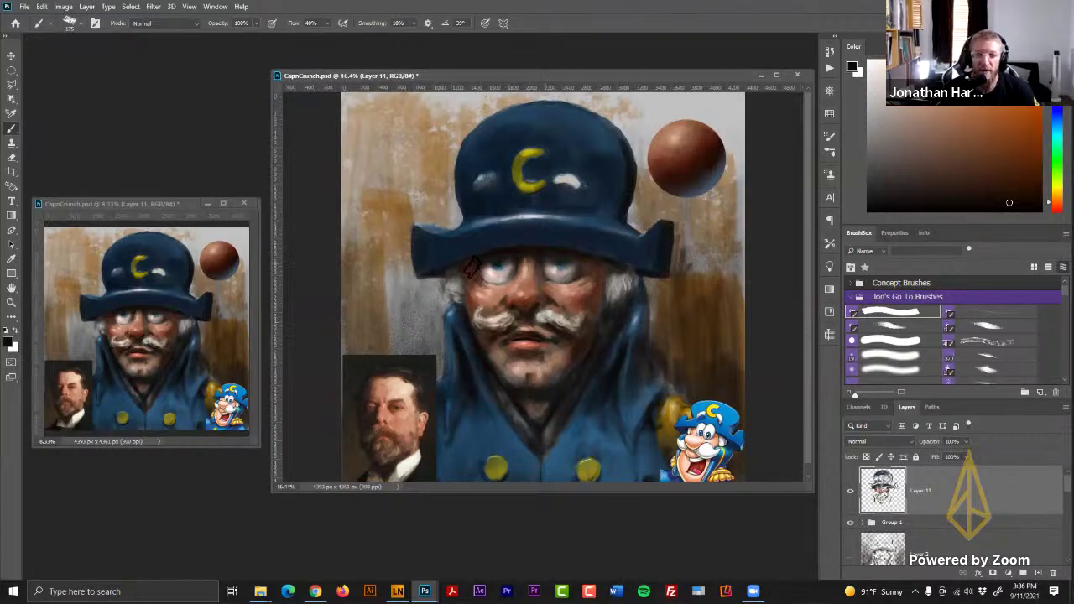
# - Brighten the white hair tuft beside the cheek on the reference portrait's side with light grey, using a smaller brush
pyautogui.keyDown('alt'); pyautogui.click(460, 288); pyautogui.keyUp('alt')
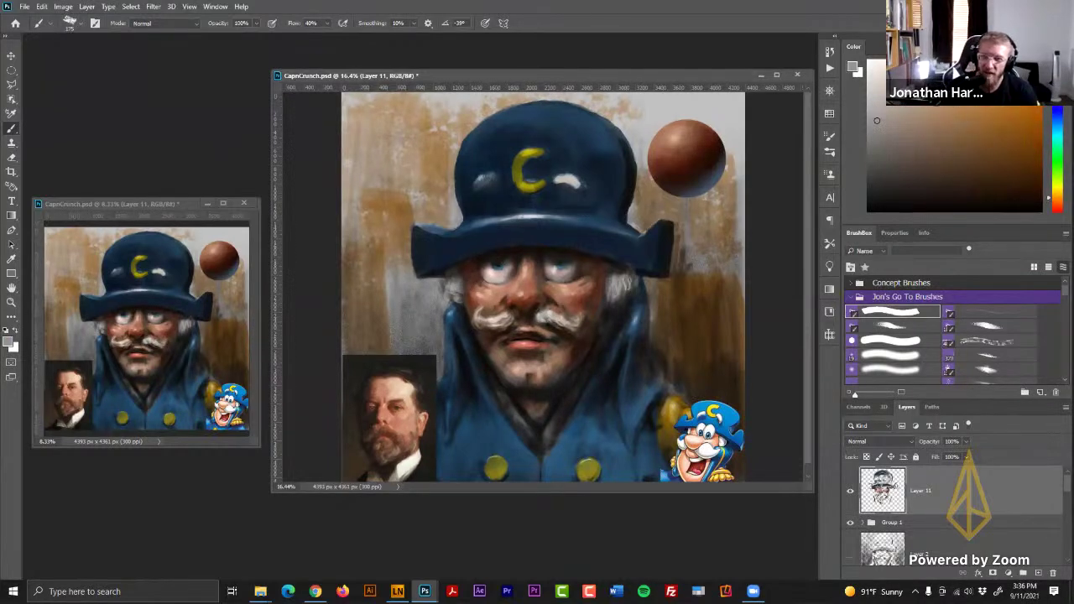
pyautogui.click(874, 82)
pyautogui.press('[')
pyautogui.press('[')
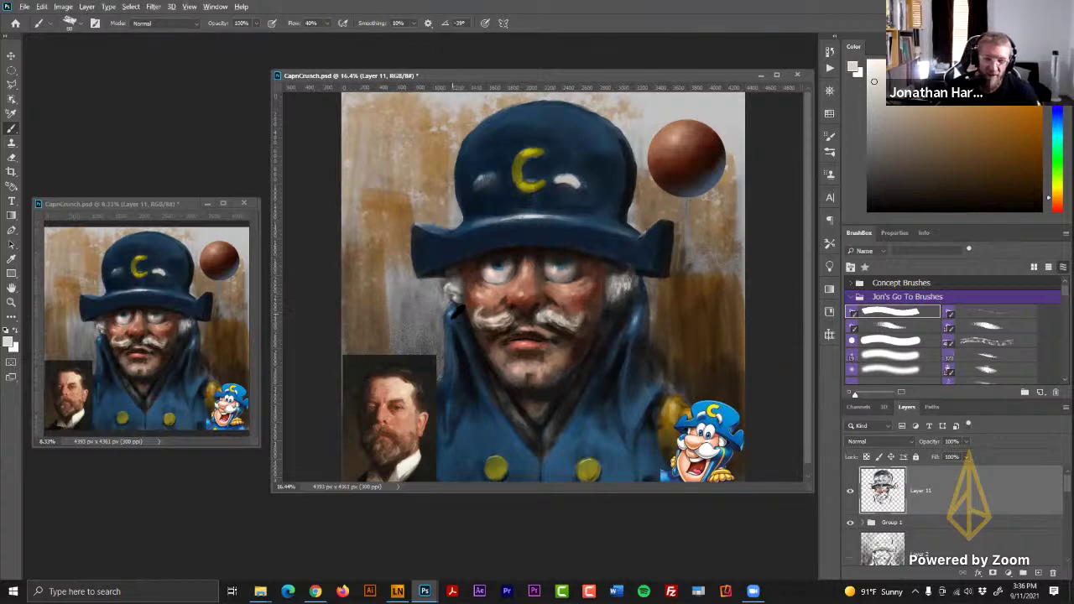
# - Rework the collar below that hair tuft with mid blue and sampled dark navy, deepening the shadow along its inner edge
pyautogui.keyDown('alt'); pyautogui.click(453, 312); pyautogui.keyUp('alt')
pyautogui.click(948, 132)
pyautogui.click(960, 140)
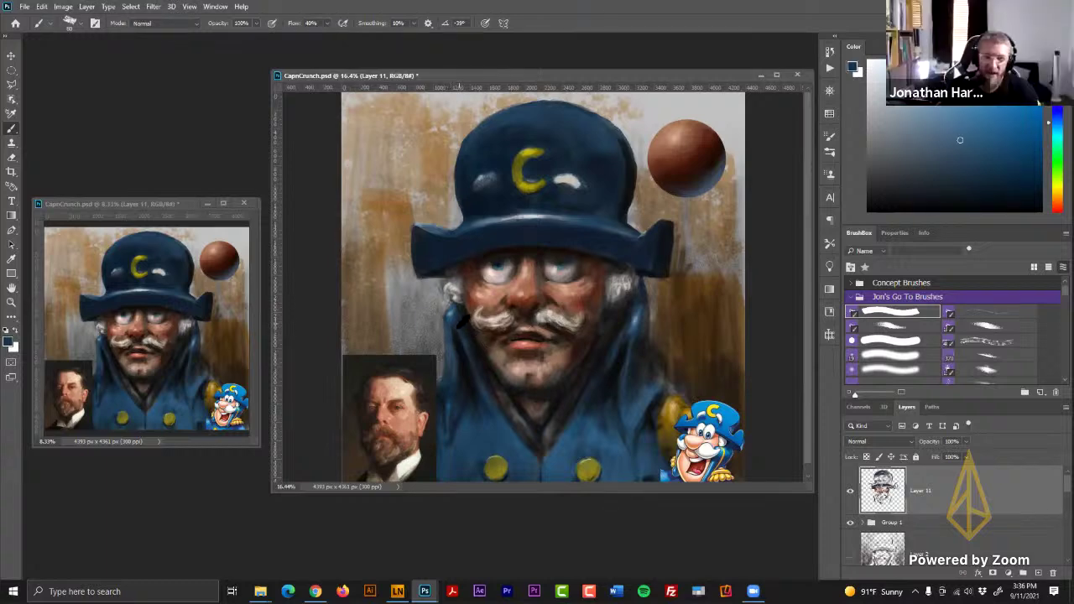
pyautogui.keyDown('alt'); pyautogui.click(459, 325); pyautogui.keyUp('alt')
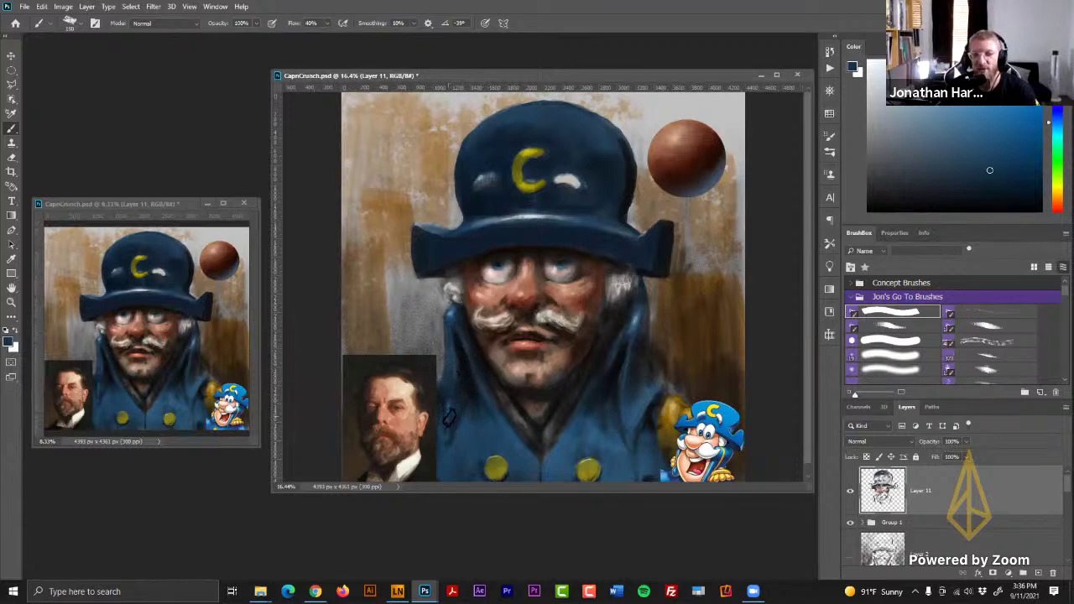
pyautogui.keyDown('alt'); pyautogui.click(458, 344); pyautogui.keyUp('alt')
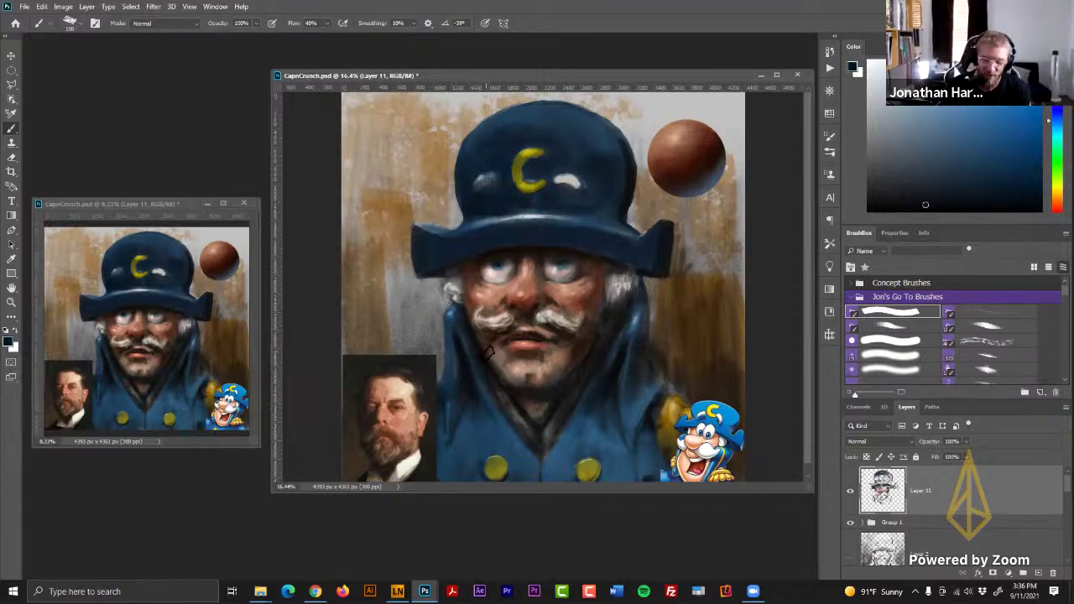
pyautogui.keyDown('alt'); pyautogui.click(461, 341); pyautogui.keyUp('alt')
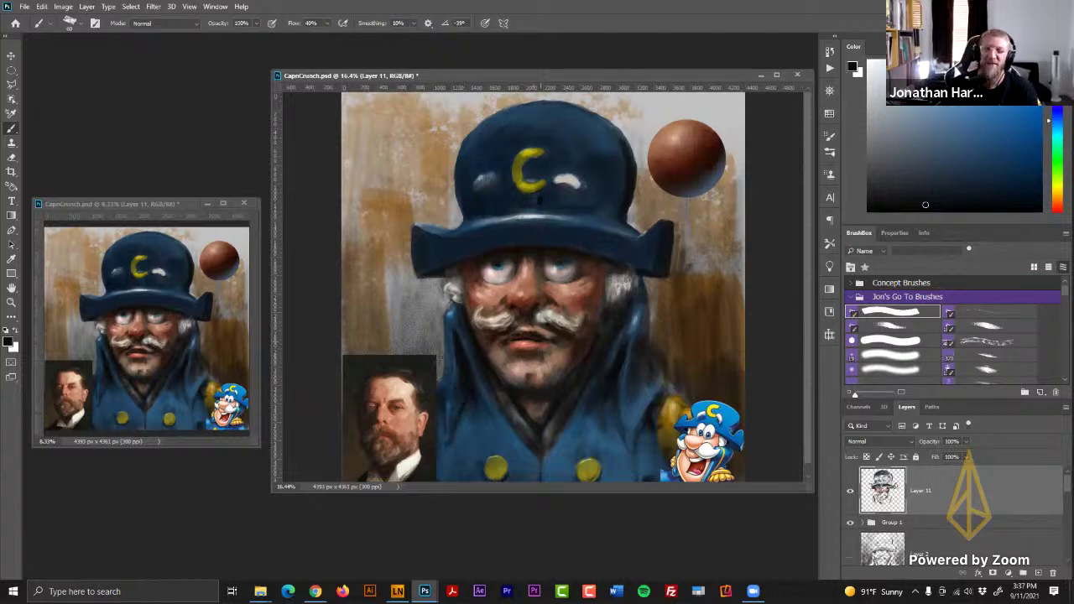
# - Vary the brush size and refine the raised collar on both sides of the face with sampled blues and near-black navy
pyautogui.press(']')
pyautogui.press(']')
pyautogui.press(']')
pyautogui.press(']')
pyautogui.press(']')
pyautogui.press(']')
pyautogui.press(']')
pyautogui.press(']')
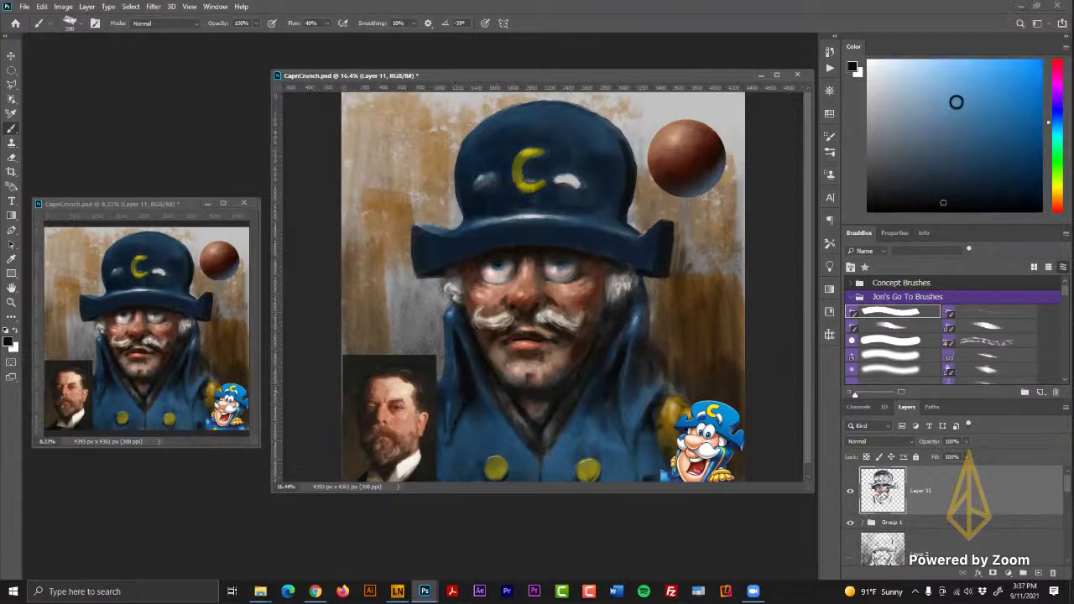
pyautogui.click(905, 65)
pyautogui.keyDown('alt'); pyautogui.click(449, 314); pyautogui.keyUp('alt')
pyautogui.keyDown('alt'); pyautogui.click(627, 348); pyautogui.keyUp('alt')
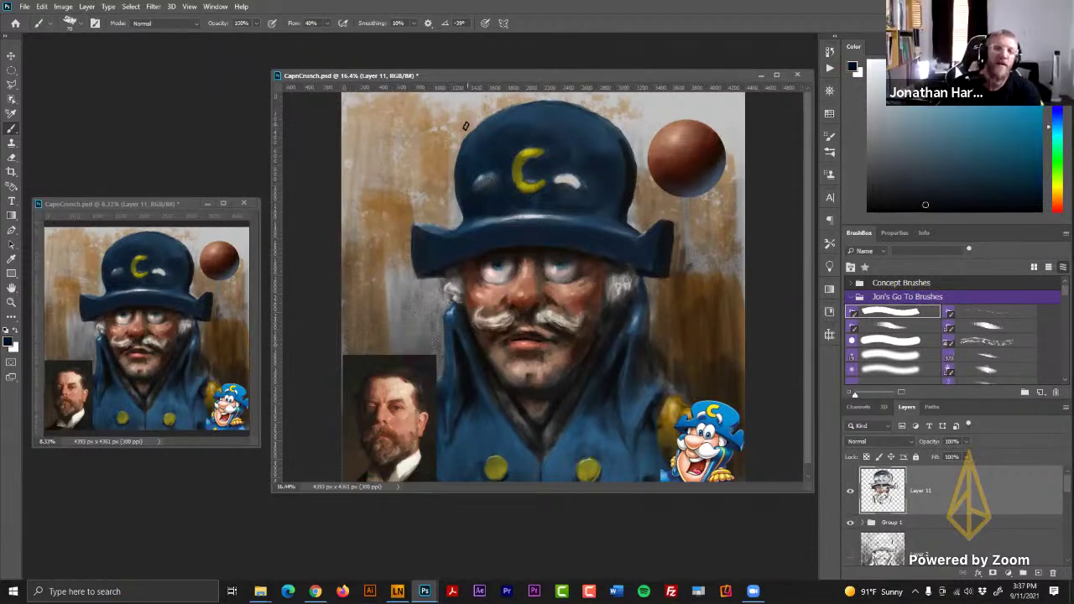
# - Clean up the hat crown's edge nearest the sphere, using sampled blue on the crown and sampled grey-browns on the adjoining background
pyautogui.keyDown('alt'); pyautogui.click(468, 228); pyautogui.keyUp('alt')
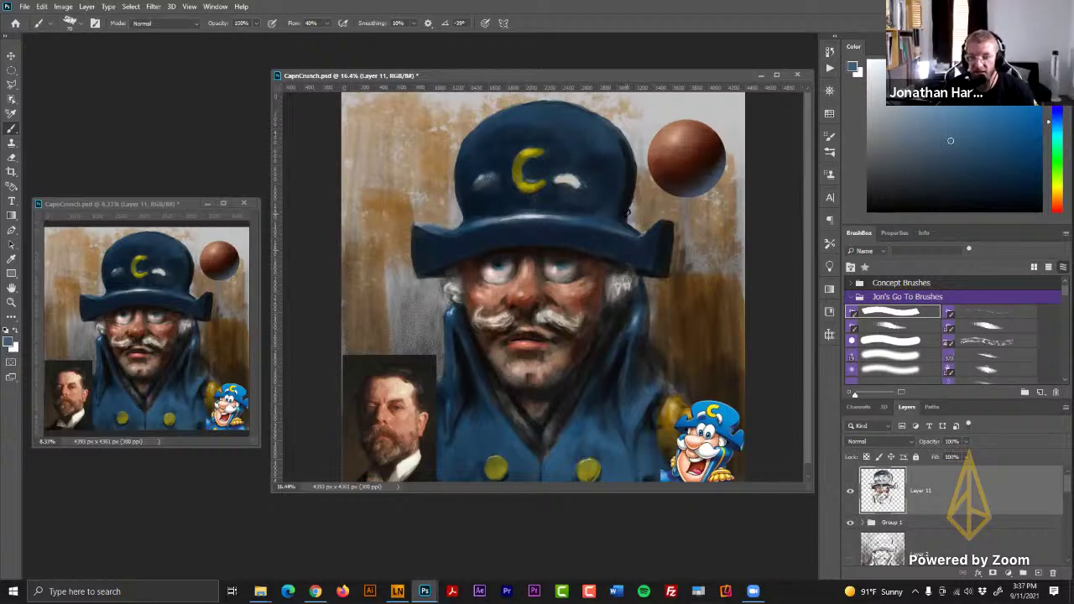
pyautogui.keyDown('alt'); pyautogui.click(628, 212); pyautogui.keyUp('alt')
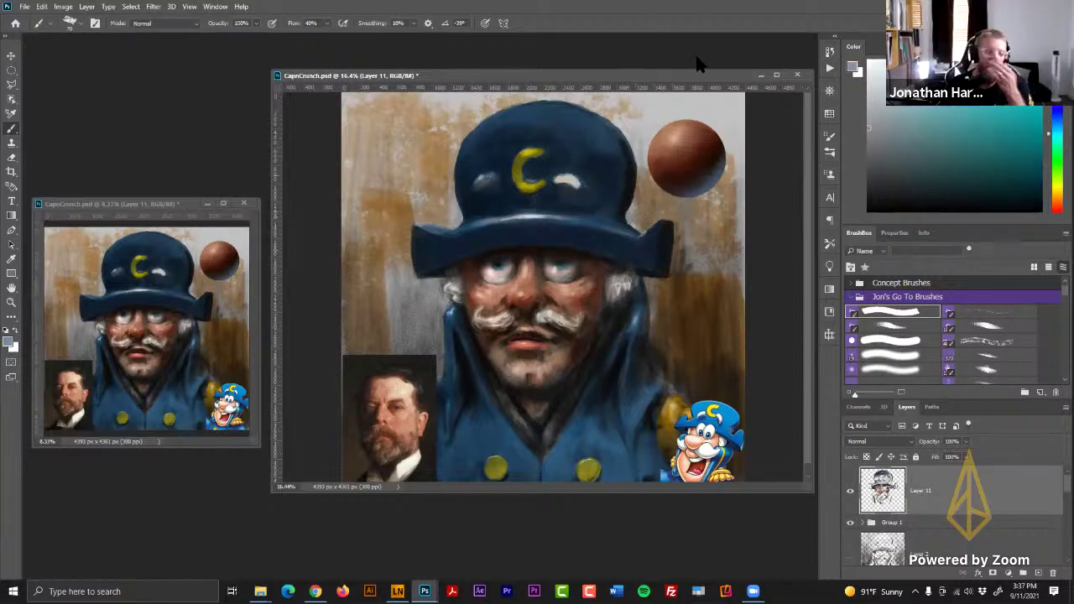
pyautogui.keyDown('alt'); pyautogui.click(686, 262); pyautogui.keyUp('alt')
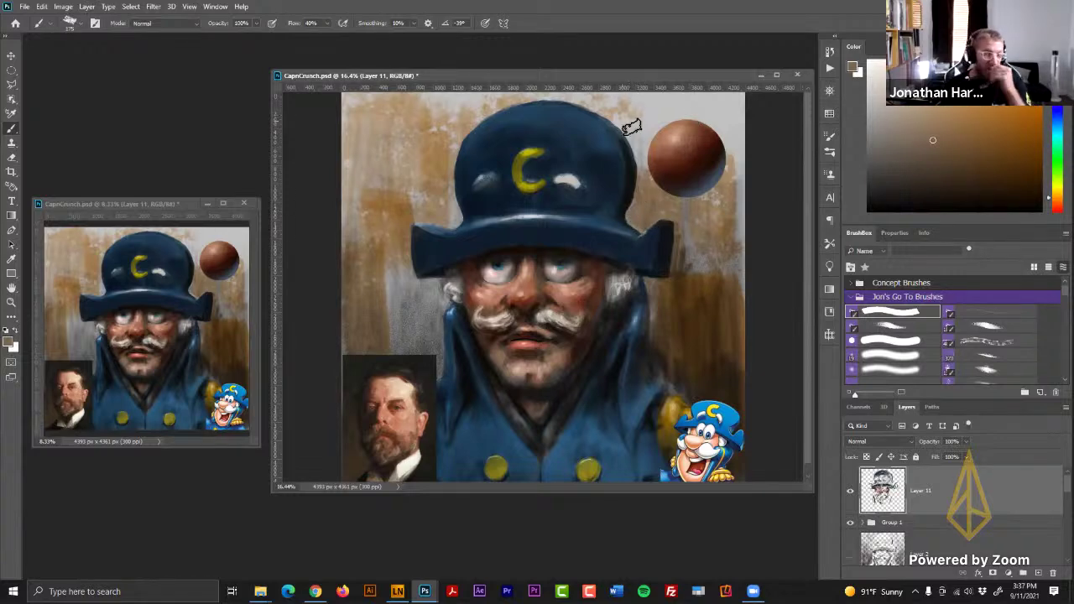
pyautogui.keyDown('alt'); pyautogui.click(644, 192); pyautogui.keyUp('alt')
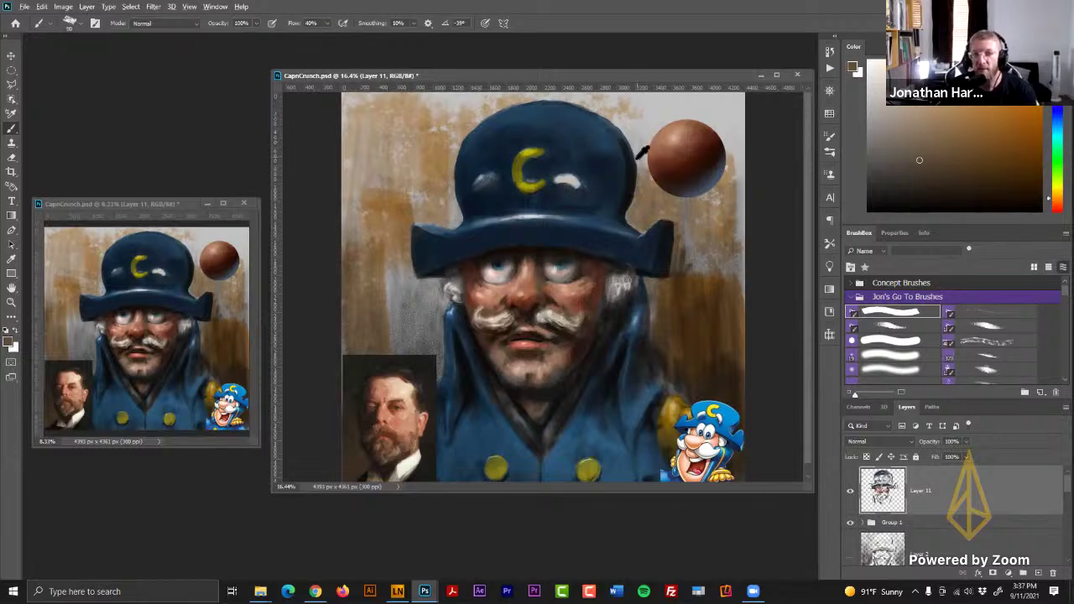
pyautogui.keyDown('alt'); pyautogui.click(637, 152); pyautogui.keyUp('alt')
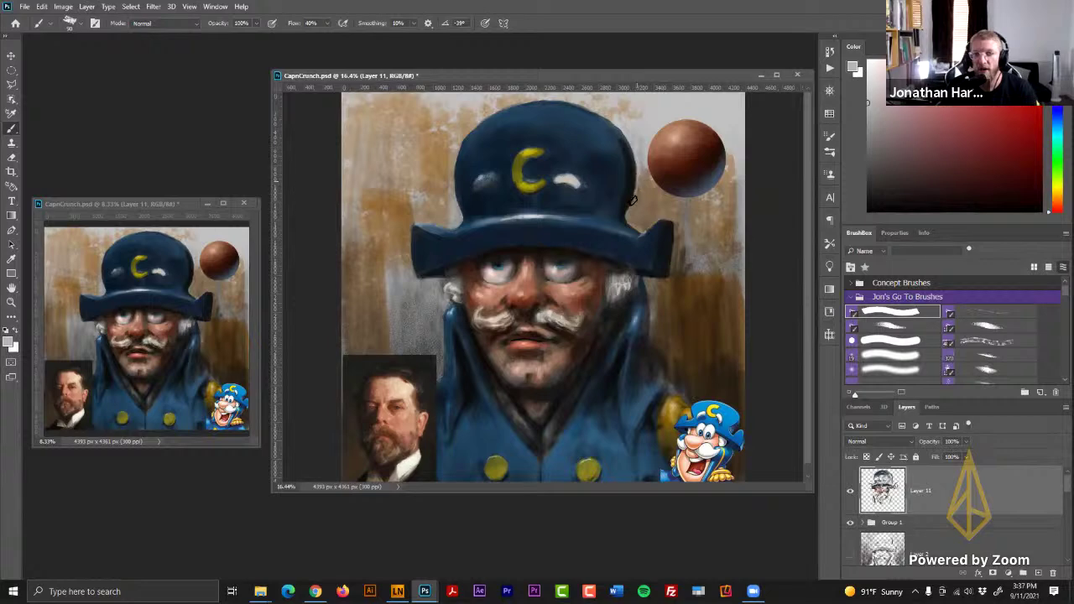
pyautogui.keyDown('alt'); pyautogui.click(644, 187); pyautogui.keyUp('alt')
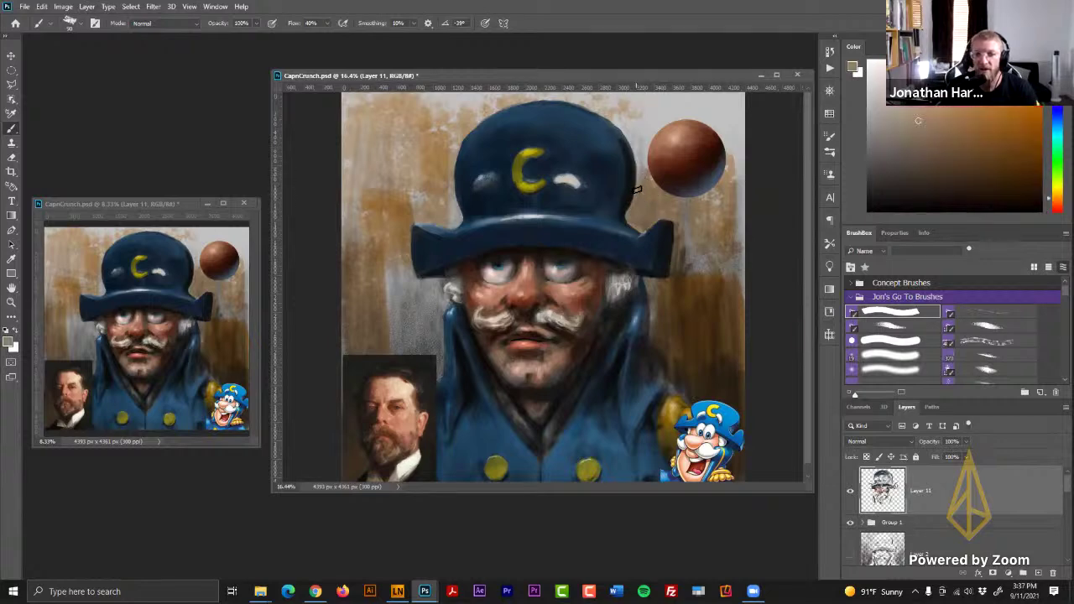
pyautogui.keyDown('alt'); pyautogui.click(642, 204); pyautogui.keyUp('alt')
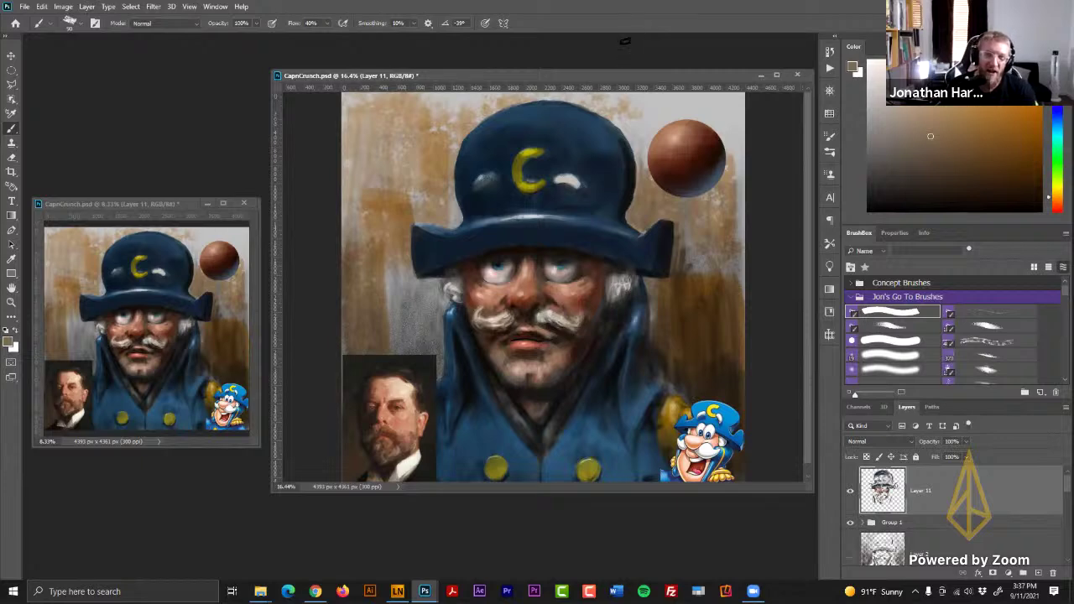
# - Repaint the fainter eyebrow on the hat in off-white to match the other, and add grey undersides to both eyebrows
pyautogui.keyDown('alt'); pyautogui.click(567, 182); pyautogui.keyUp('alt')
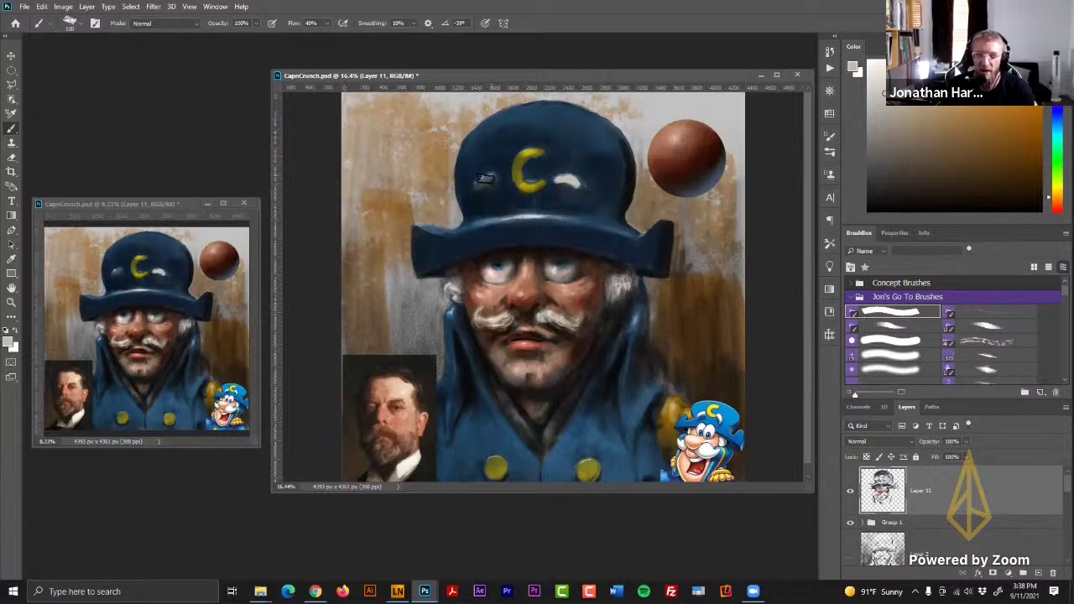
pyautogui.moveTo(478, 185)
pyautogui.mouseDown()
pyautogui.moveTo(495, 180)
pyautogui.moveTo(480, 187)
pyautogui.mouseUp()
pyautogui.click(876, 96)
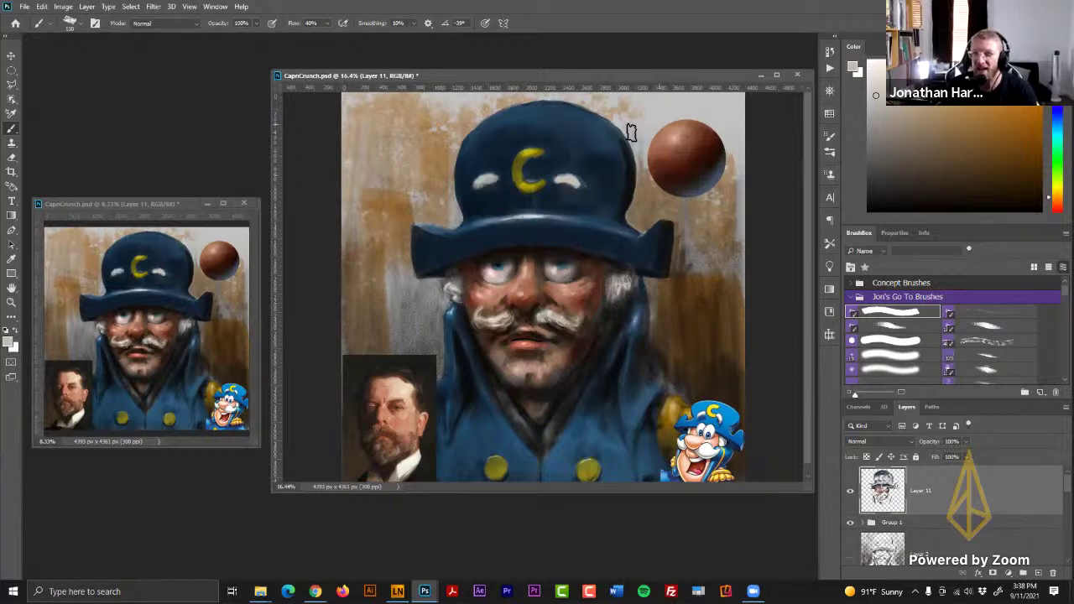
pyautogui.moveTo(479, 186); pyautogui.dragTo(487, 181)
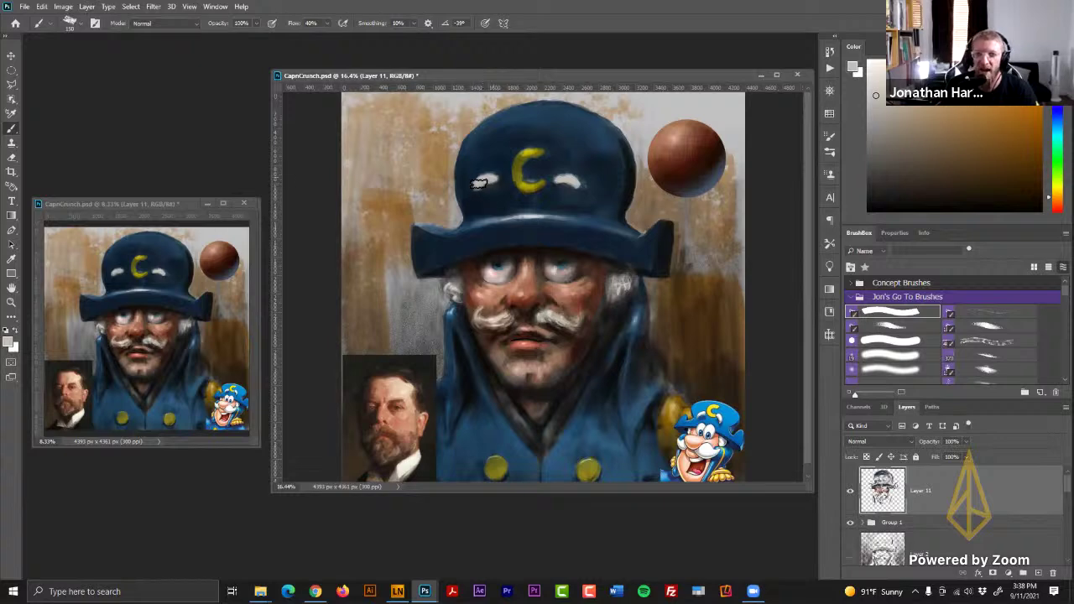
pyautogui.click(882, 139)
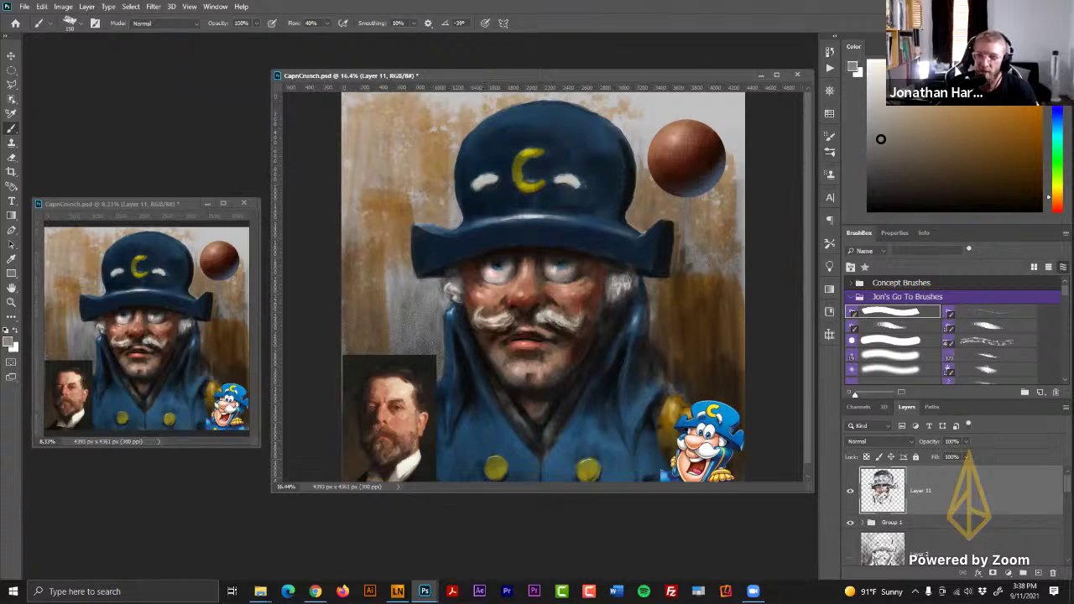
pyautogui.moveTo(479, 186)
pyautogui.mouseDown()
pyautogui.moveTo(566, 185)
pyautogui.moveTo(580, 195)
pyautogui.moveTo(589, 187)
pyautogui.moveTo(580, 184)
pyautogui.mouseUp()
# - Fill out the eyebrow shapes on the hat with sampled light grey and soften their lower edges with darker grey
pyautogui.keyDown('alt'); pyautogui.click(569, 180); pyautogui.keyUp('alt')
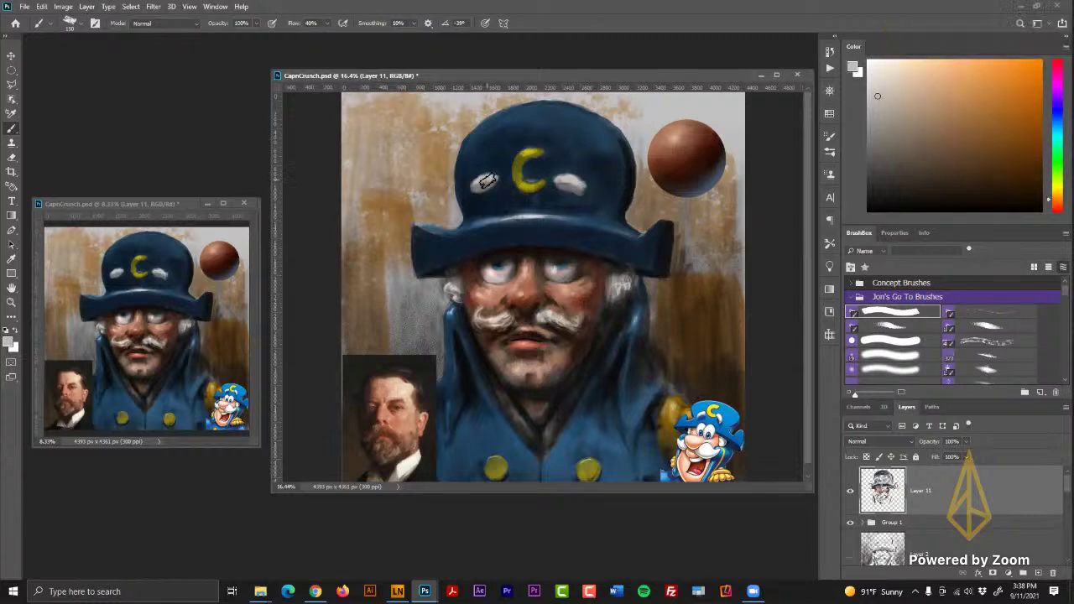
pyautogui.keyDown('alt'); pyautogui.click(484, 189); pyautogui.keyUp('alt')
pyautogui.moveTo(479, 187); pyautogui.dragTo(496, 192)
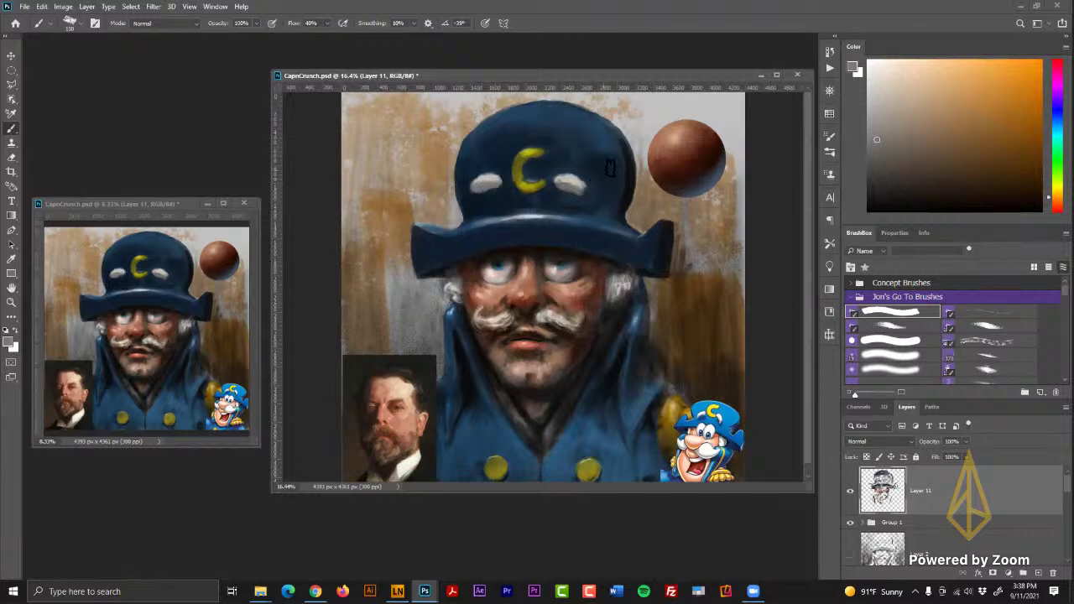
pyautogui.keyDown('alt'); pyautogui.click(491, 183); pyautogui.keyUp('alt')
pyautogui.keyDown('alt'); pyautogui.click(486, 184); pyautogui.keyUp('alt')
# - Shade the hat's eyebrows with dark grey at 20% opacity and add off-white highlights at 100% opacity
pyautogui.press('2')
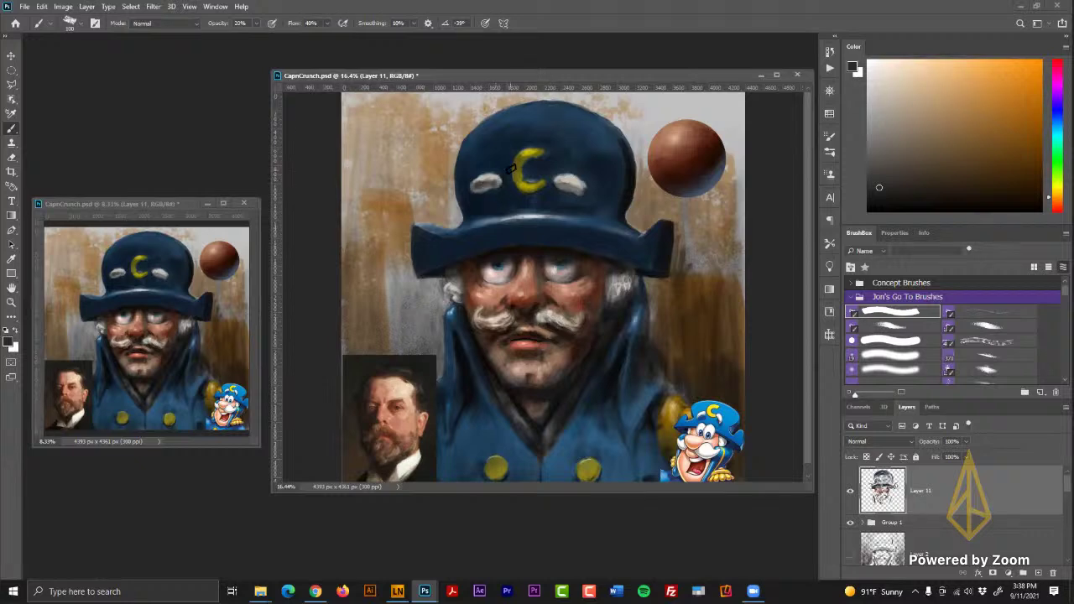
pyautogui.keyDown('alt'); pyautogui.click(486, 180); pyautogui.keyUp('alt')
pyautogui.press('1')
pyautogui.press('0')
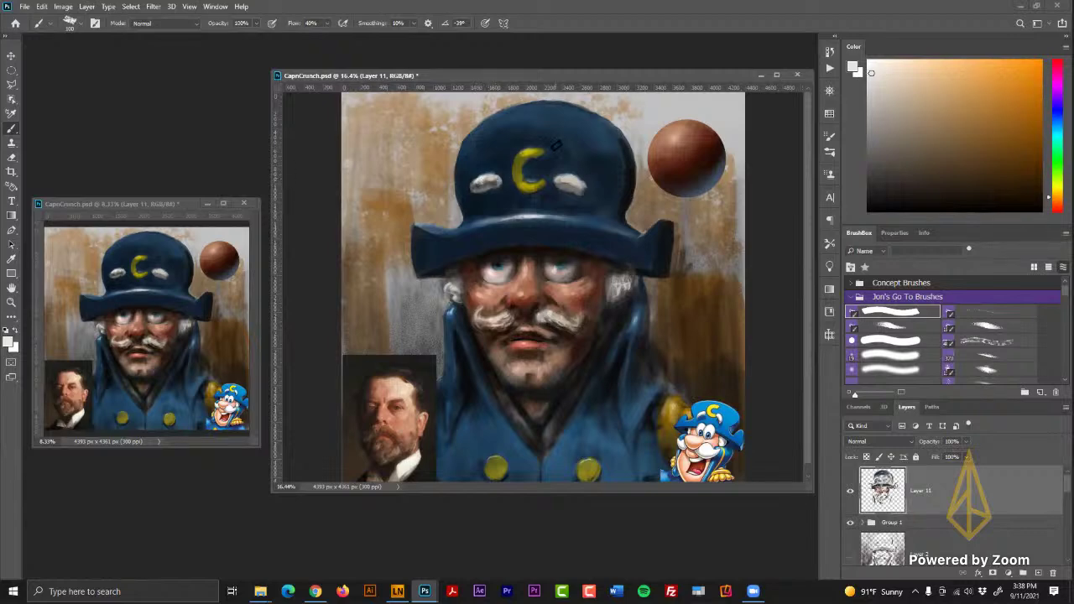
# - Glaze soft shadows onto the hat's eyebrows with a warm dark grey at 11% opacity
pyautogui.keyDown('alt'); pyautogui.click(497, 183); pyautogui.keyUp('alt')
pyautogui.press('1')
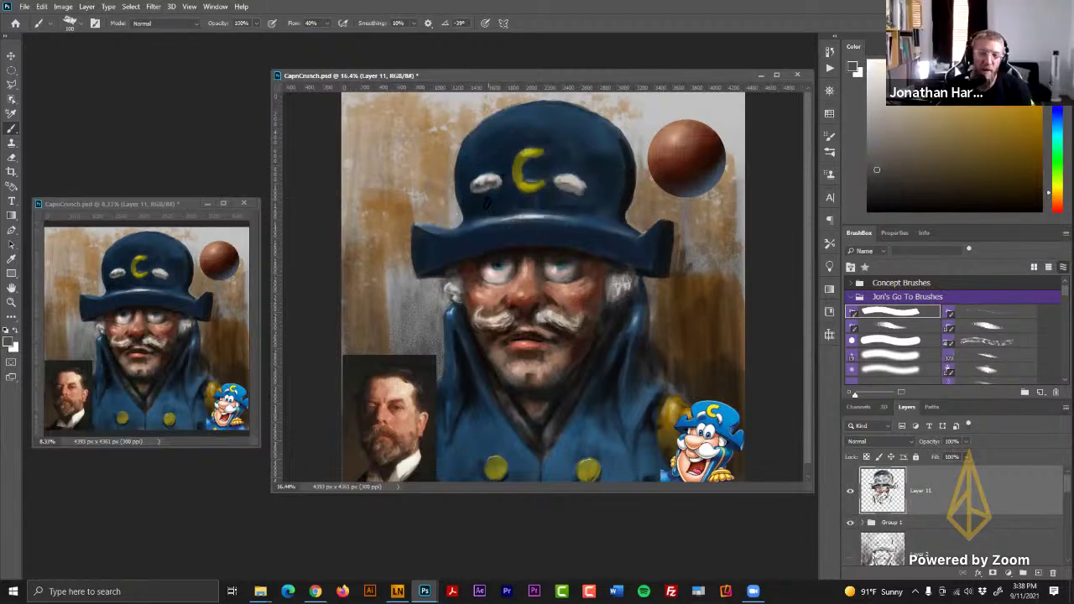
pyautogui.press('5')
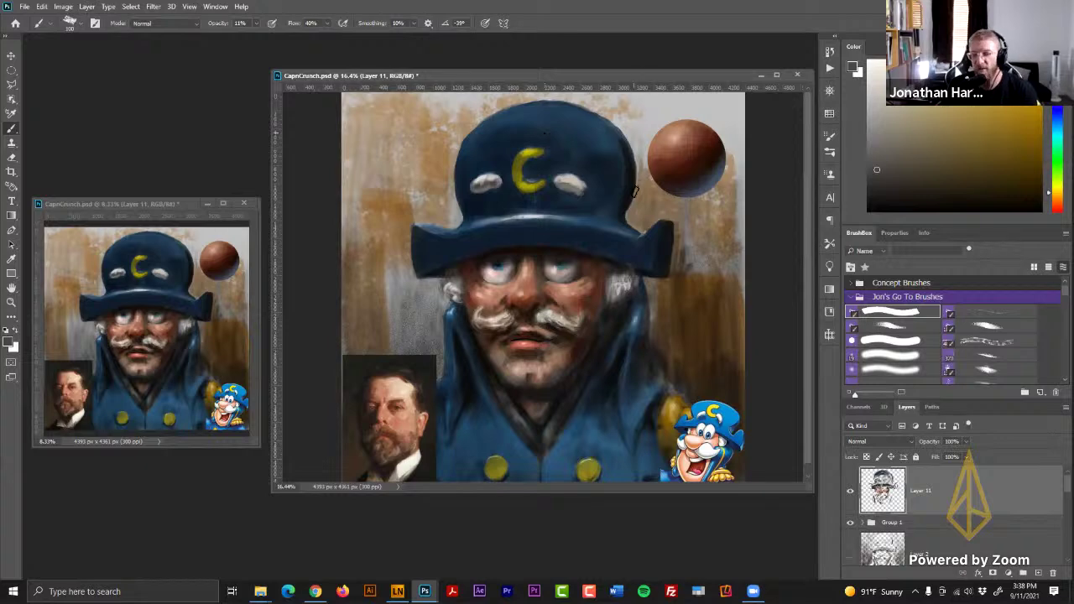
pyautogui.click(1057, 202)
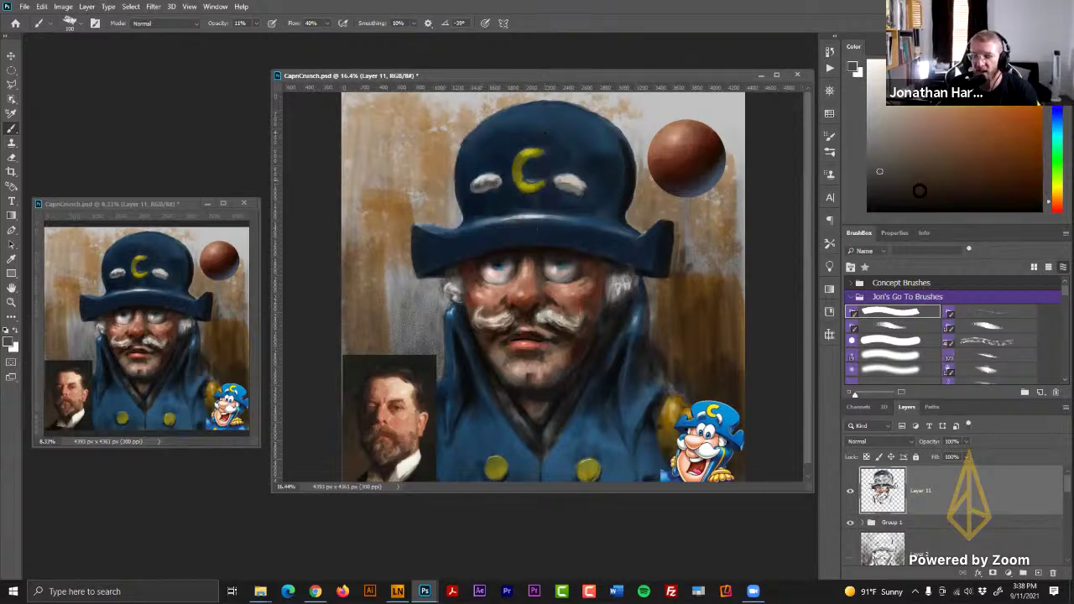
pyautogui.click(884, 186)
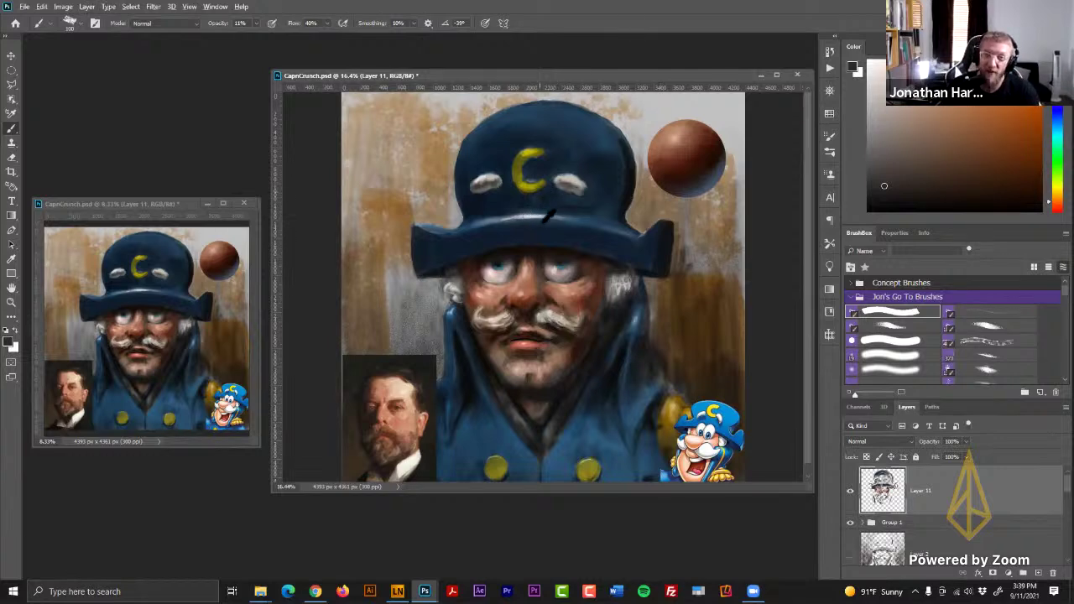
# - Blend the hat with sampled brim blue at 11% opacity and refine the eyebrows with grey shading and off-white highlights at 100%
pyautogui.keyDown('alt'); pyautogui.click(539, 220); pyautogui.keyUp('alt')
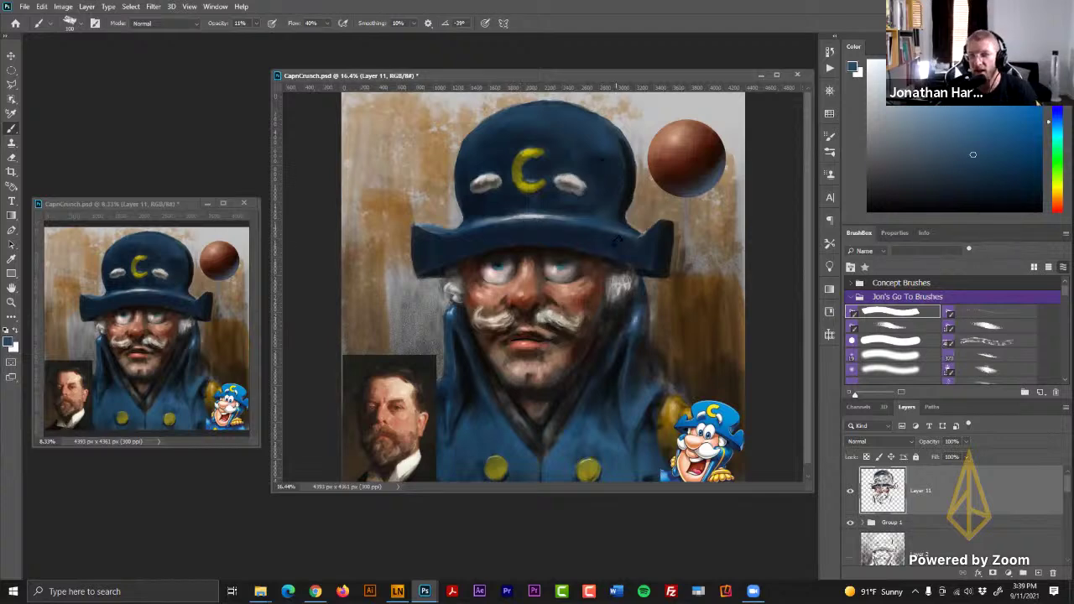
pyautogui.keyDown('alt'); pyautogui.click(567, 183); pyautogui.keyUp('alt')
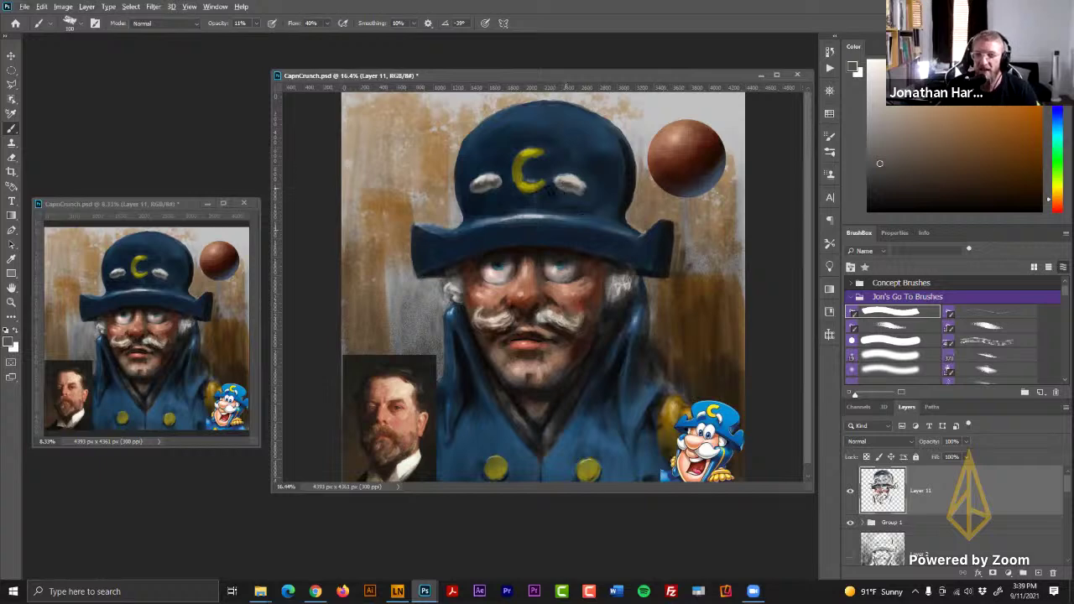
pyautogui.click(874, 73)
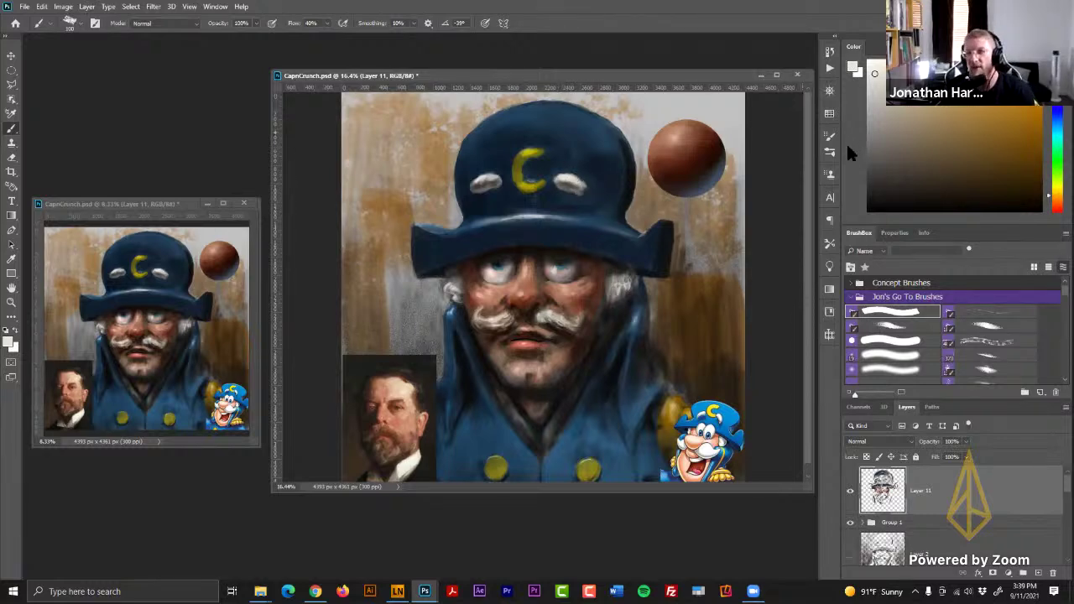
pyautogui.keyDown('alt'); pyautogui.click(504, 156); pyautogui.keyUp('alt')
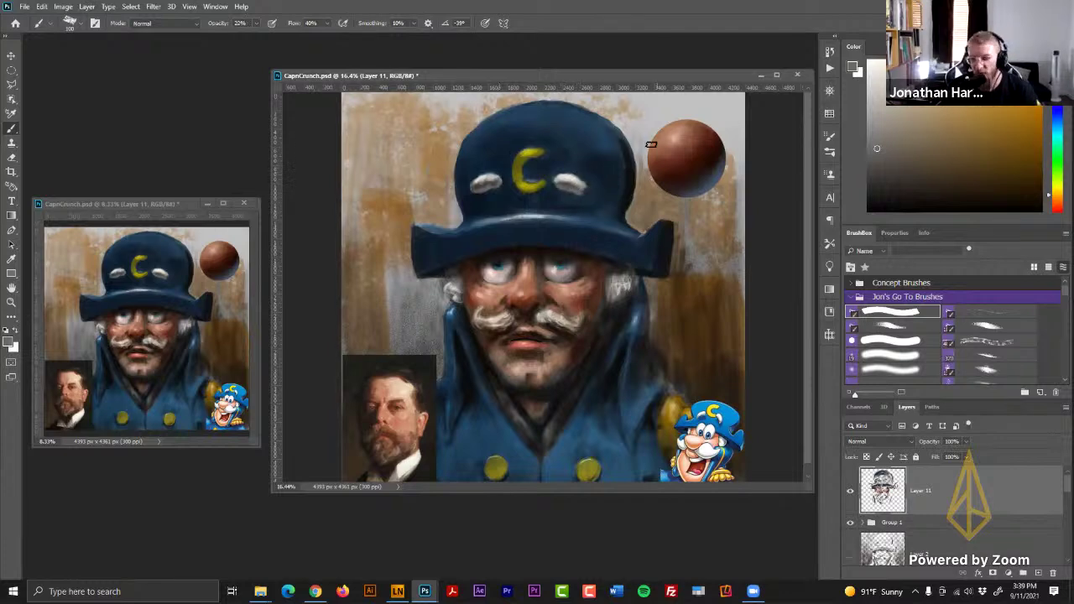
# - Highlight the hat's eyebrows with off-white at 100% opacity and refine their edges with sampled hat blue
pyautogui.click(869, 67)
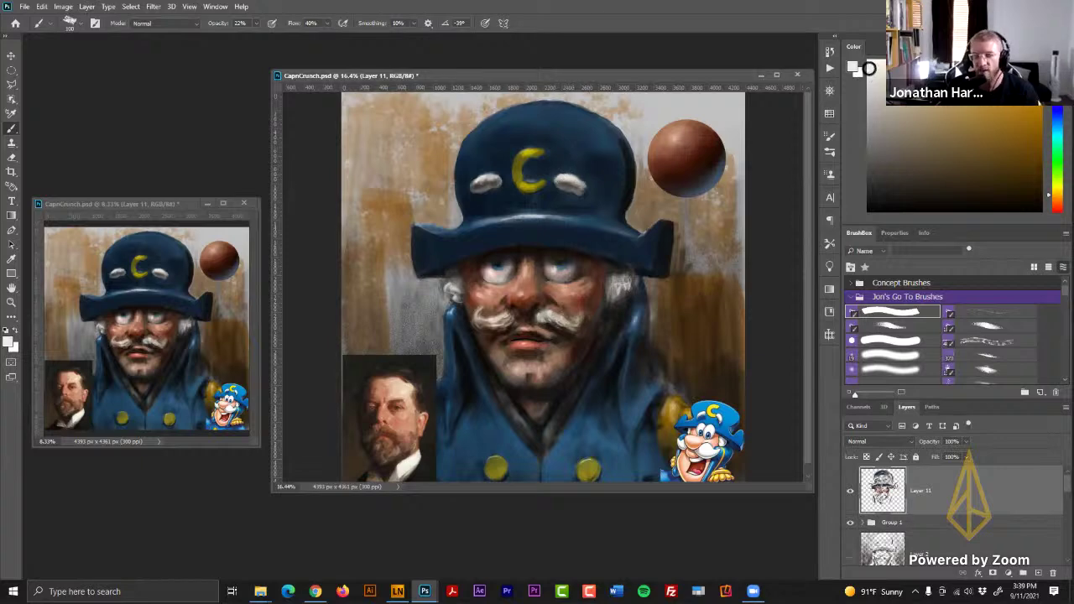
pyautogui.press('1')
pyautogui.press('0')
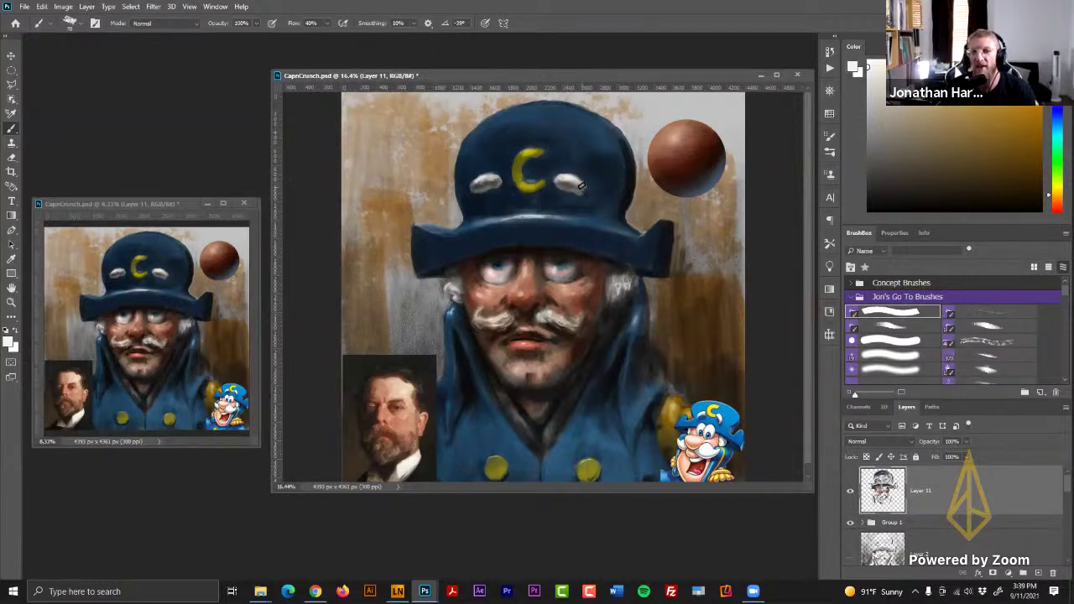
pyautogui.keyDown('alt'); pyautogui.click(584, 178); pyautogui.keyUp('alt')
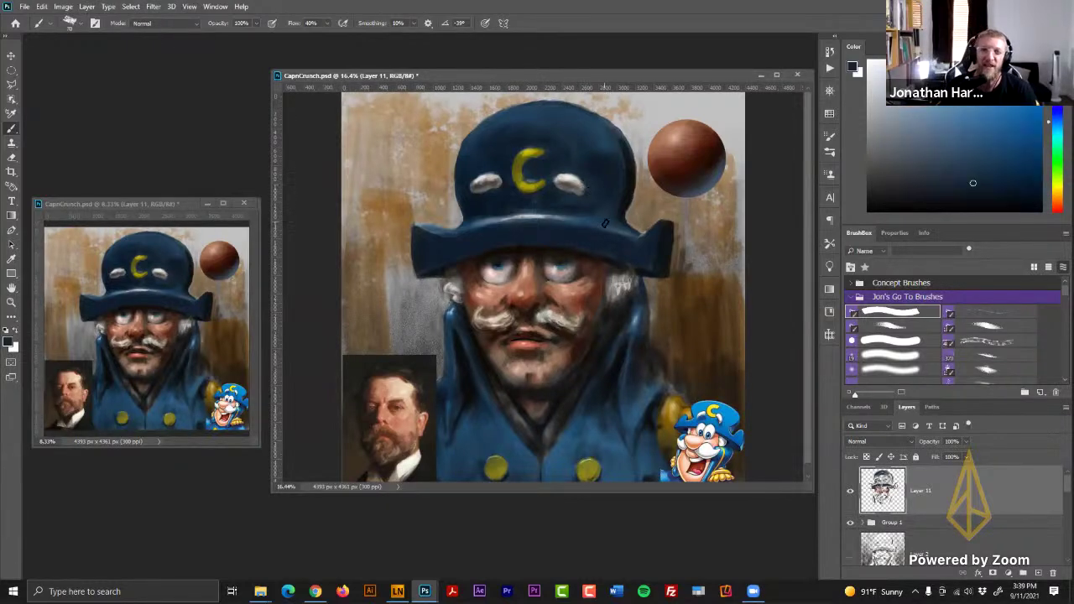
pyautogui.keyDown('alt'); pyautogui.click(579, 195); pyautogui.keyUp('alt')
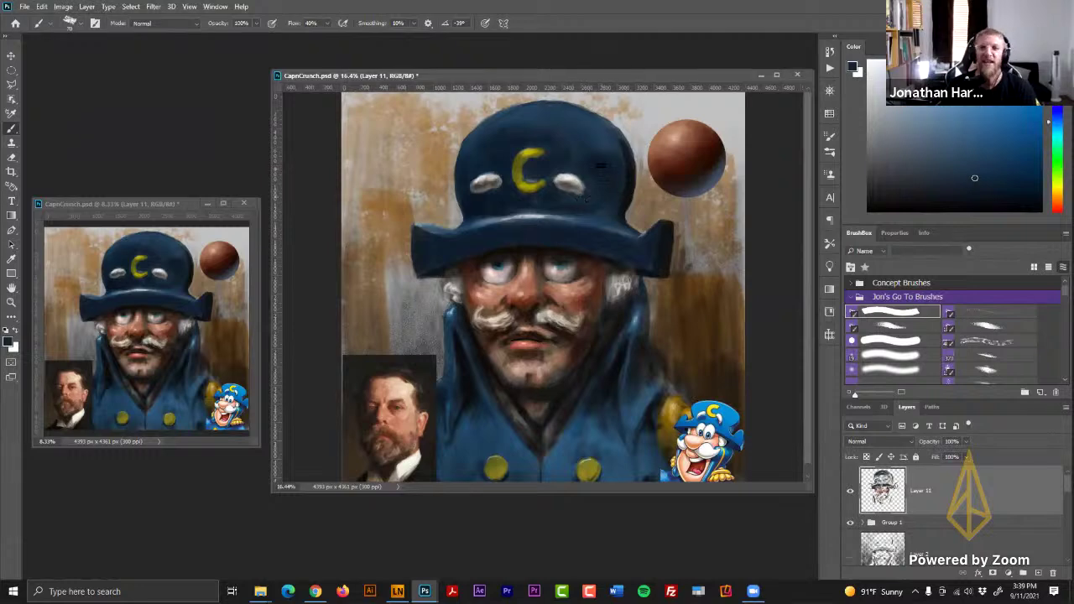
# - Shade the hat's yellow letter C with sampled olive yellow at 22% opacity and brighten it with lighter yellow at 40%
pyautogui.keyDown('alt'); pyautogui.click(515, 163); pyautogui.keyUp('alt')
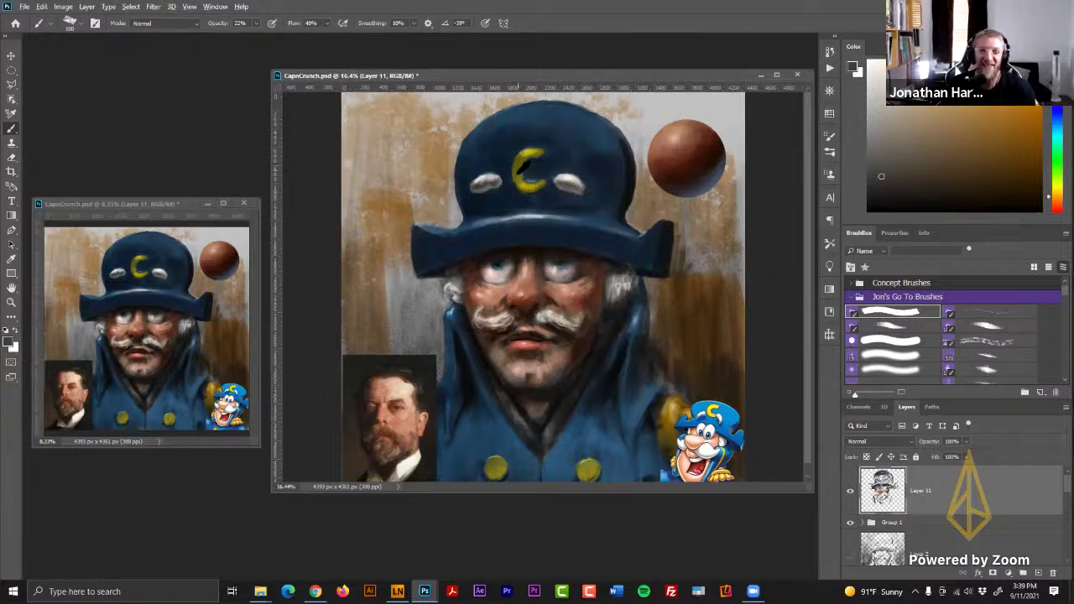
pyautogui.keyDown('alt'); pyautogui.click(521, 170); pyautogui.keyUp('alt')
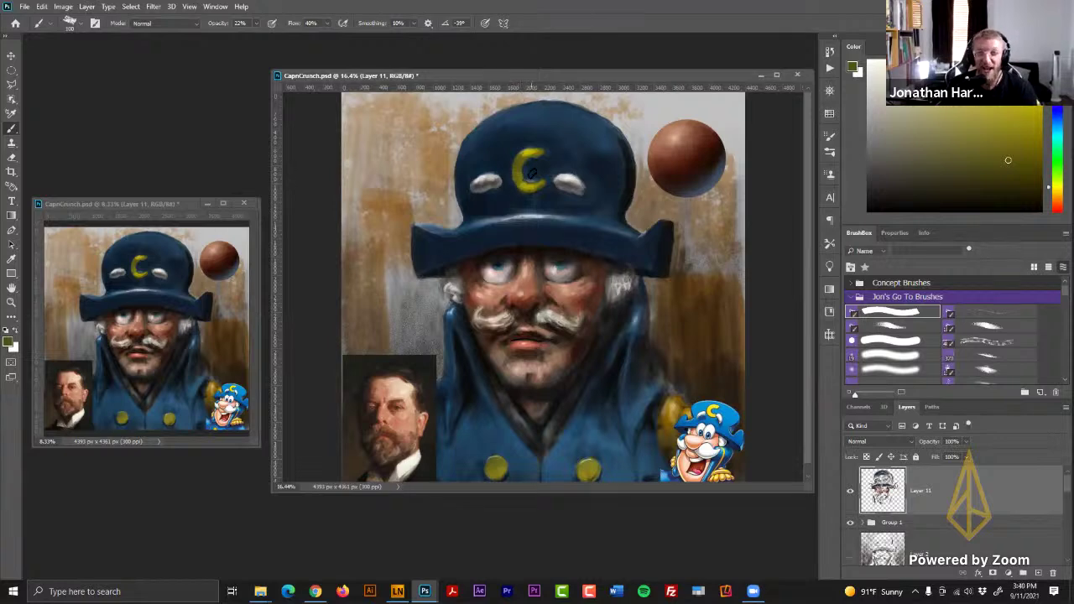
pyautogui.keyDown('alt'); pyautogui.click(527, 158); pyautogui.keyUp('alt')
pyautogui.moveTo(523, 157); pyautogui.dragTo(538, 154)
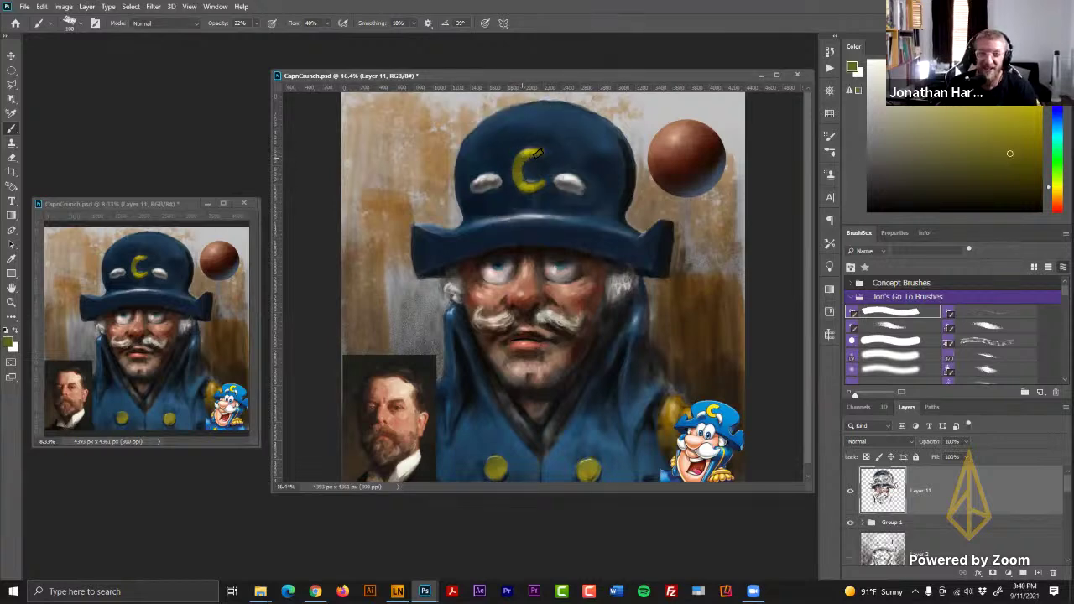
pyautogui.click(1016, 176)
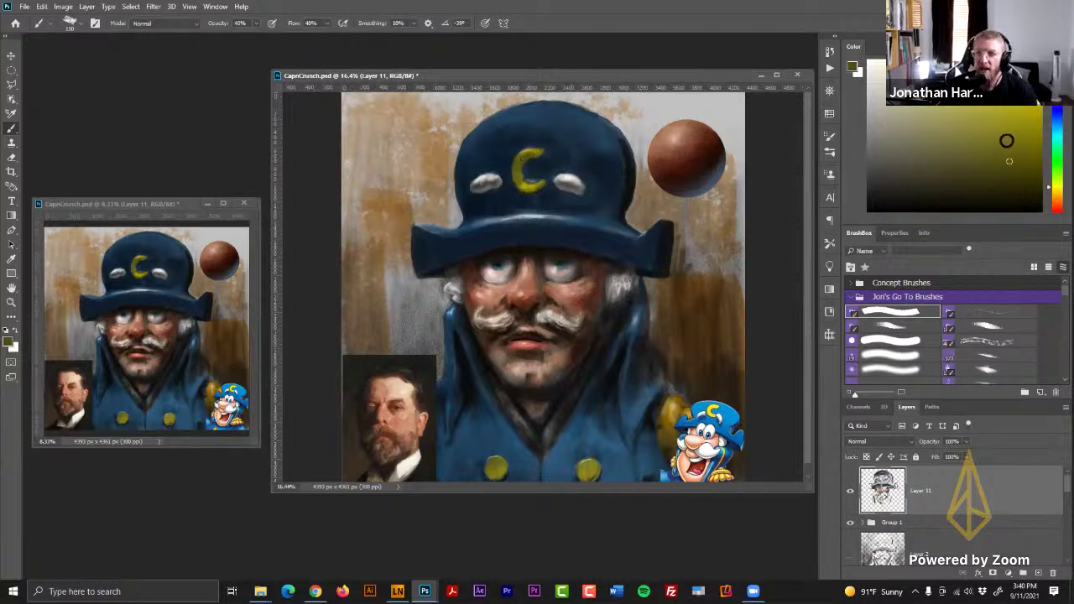
pyautogui.click(1002, 102)
pyautogui.press('[')
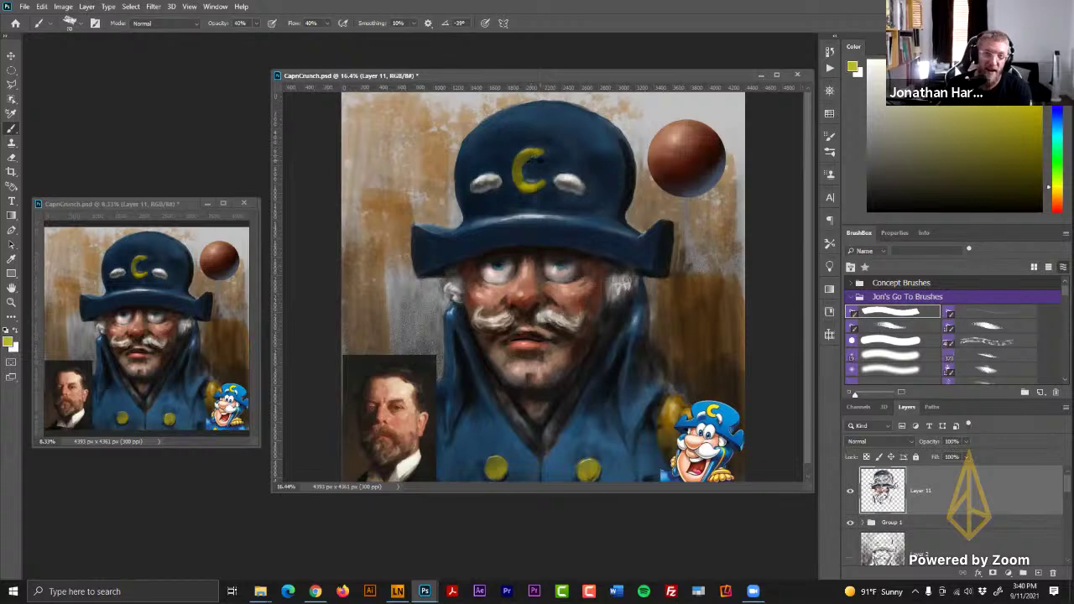
# - Clean up the inner edge of the letter C with sampled dark hat blue at 40% opacity and resample its yellow
pyautogui.keyDown('alt'); pyautogui.click(549, 147); pyautogui.keyUp('alt')
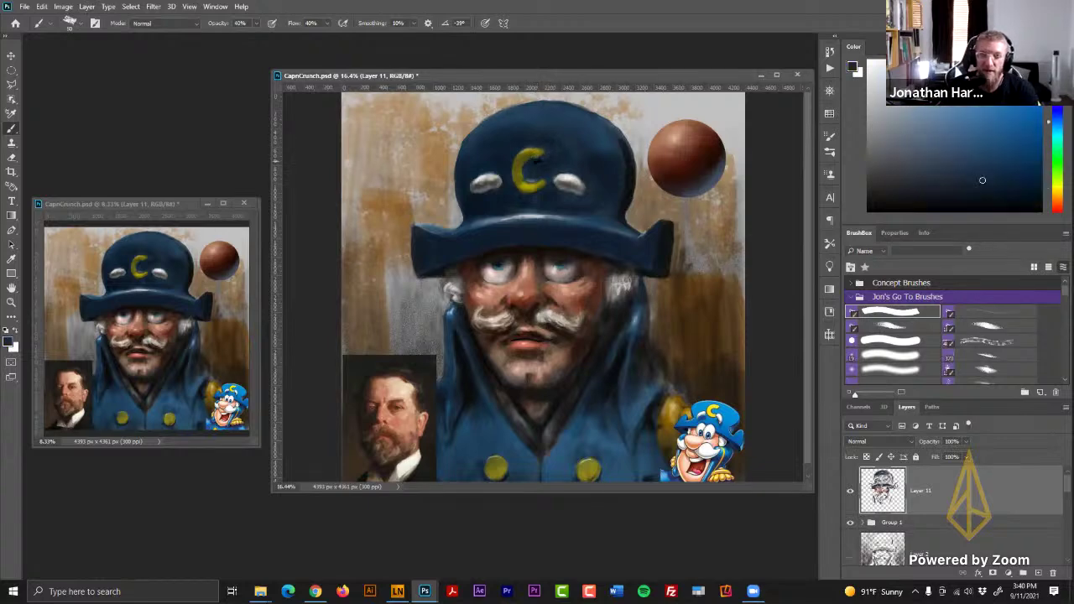
pyautogui.keyDown('alt'); pyautogui.click(540, 161); pyautogui.keyUp('alt')
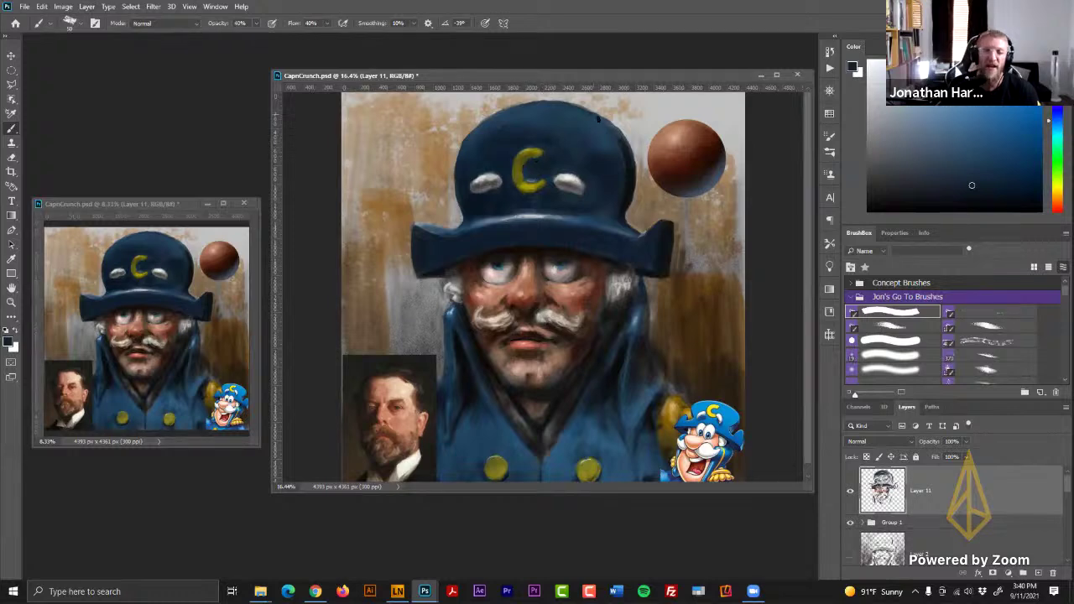
pyautogui.moveTo(544, 155); pyautogui.dragTo(532, 168)
pyautogui.keyDown('alt'); pyautogui.click(533, 165); pyautogui.keyUp('alt')
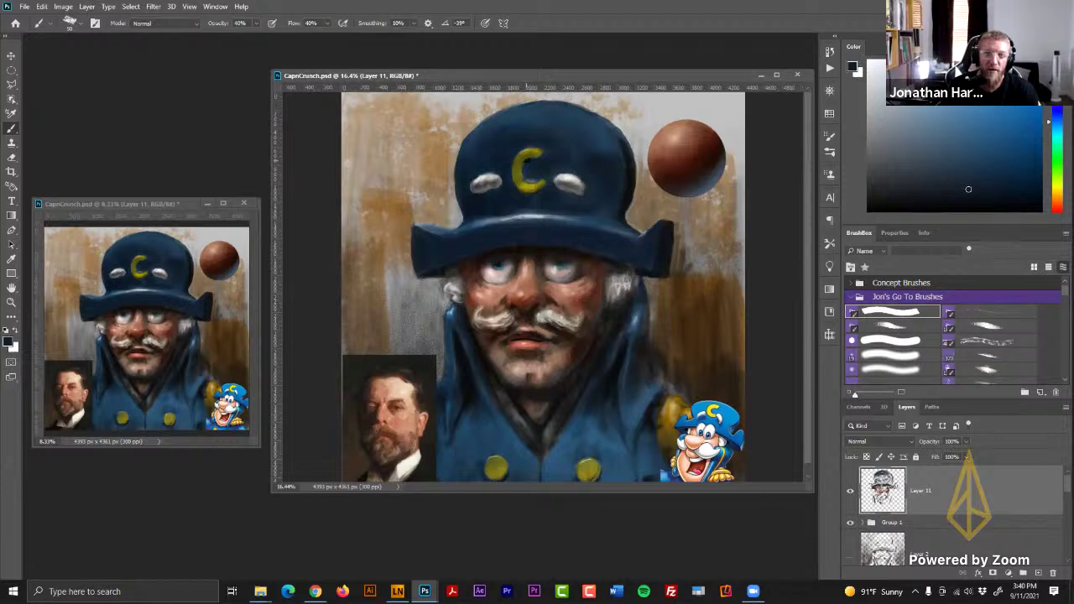
pyautogui.keyDown('alt'); pyautogui.click(533, 150); pyautogui.keyUp('alt')
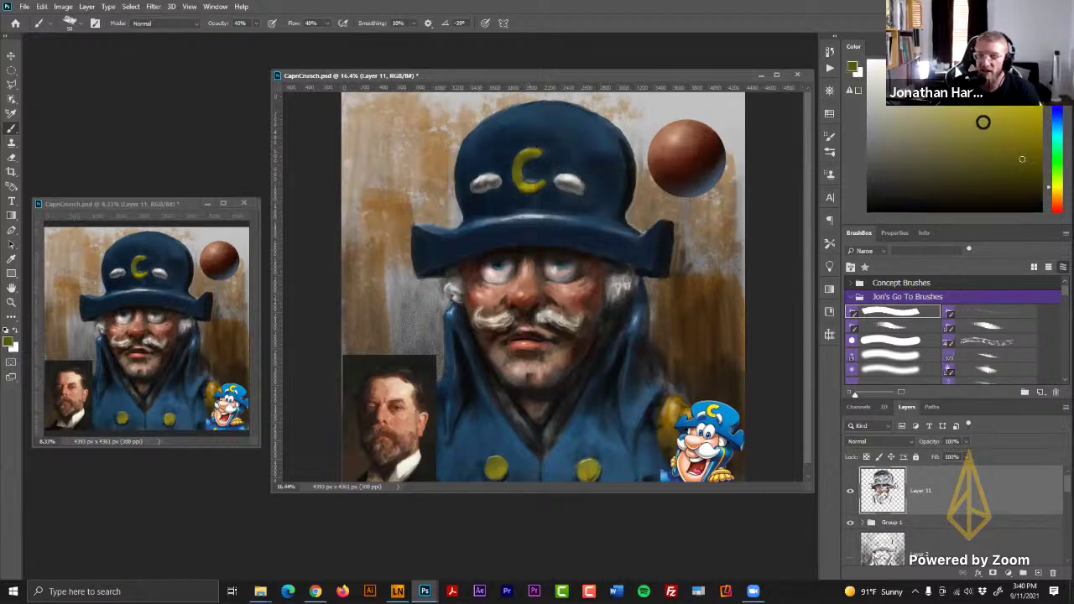
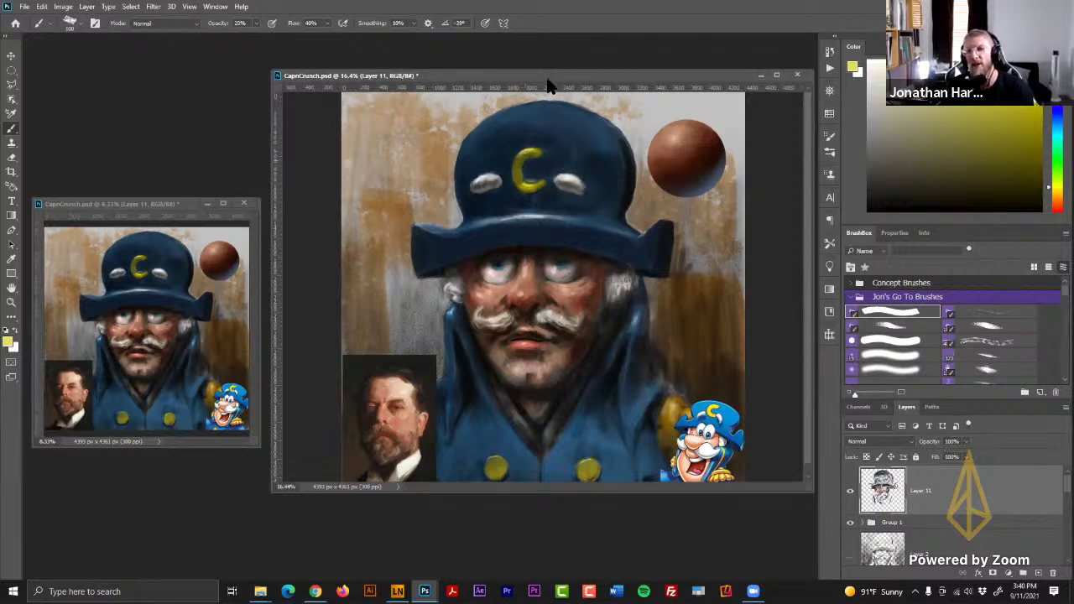
# - Glaze soft highlights onto the hat's crown with sampled blue and progressively lighter blues at 20% opacity
pyautogui.keyDown('alt'); pyautogui.click(581, 109); pyautogui.keyUp('alt')
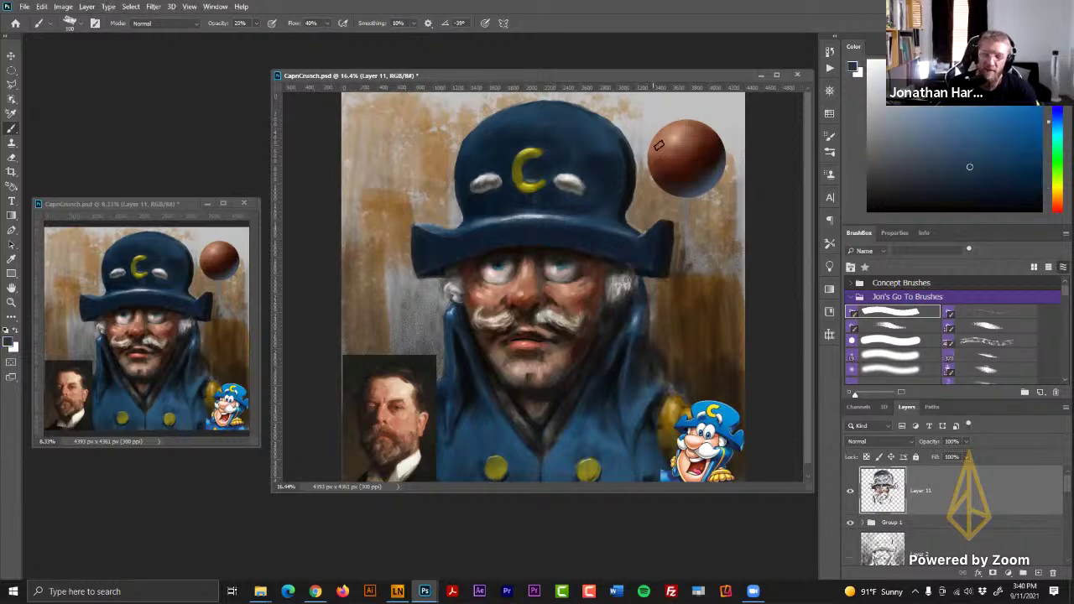
pyautogui.click(932, 111)
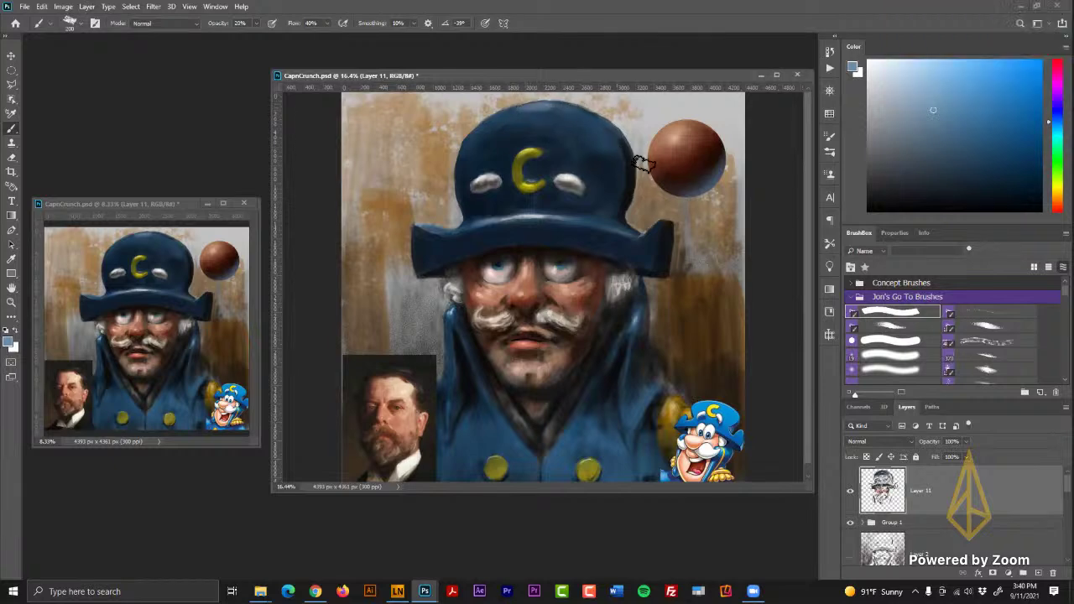
pyautogui.keyDown('alt'); pyautogui.click(542, 124); pyautogui.keyUp('alt')
pyautogui.click(925, 120)
pyautogui.click(918, 91)
pyautogui.click(914, 74)
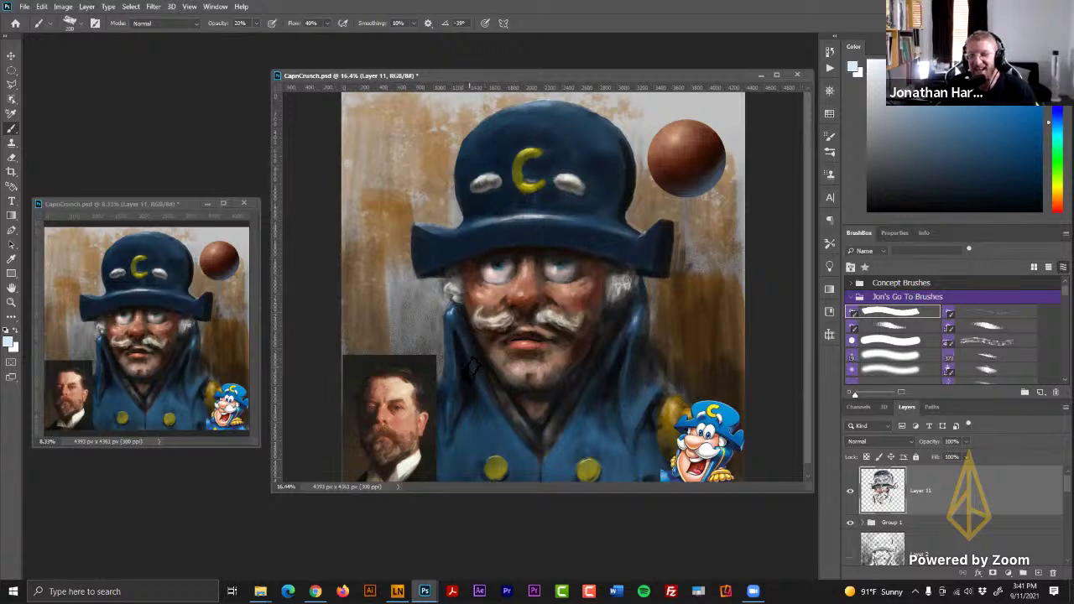
# - Deepen the shadow below the moustache with near-black brown at 77% opacity and soften it with sampled skin tone at 20%
pyautogui.press('d')
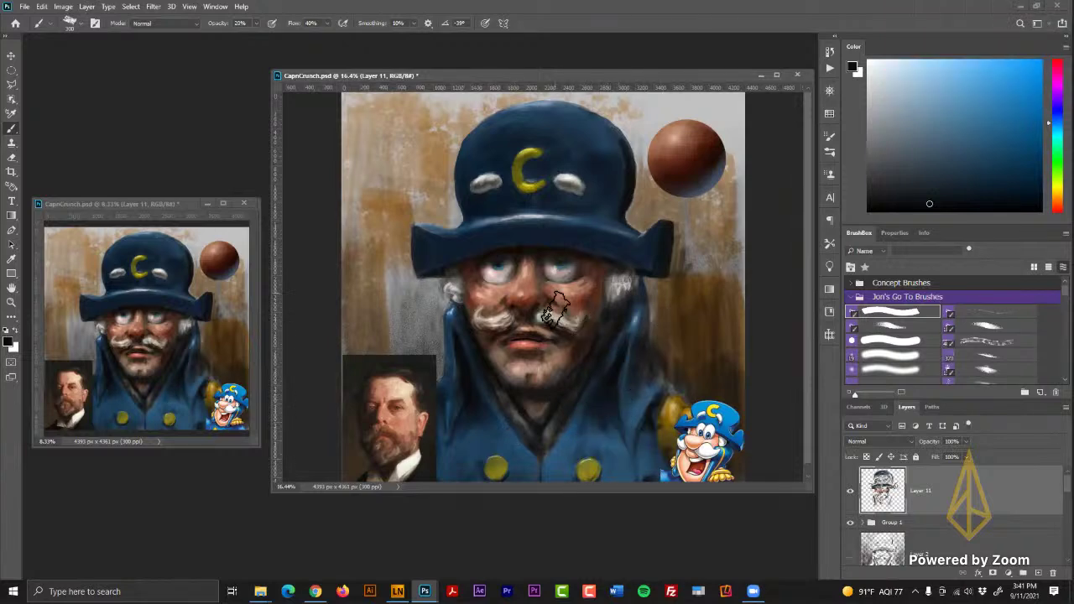
pyautogui.keyDown('alt'); pyautogui.click(662, 287); pyautogui.keyUp('alt')
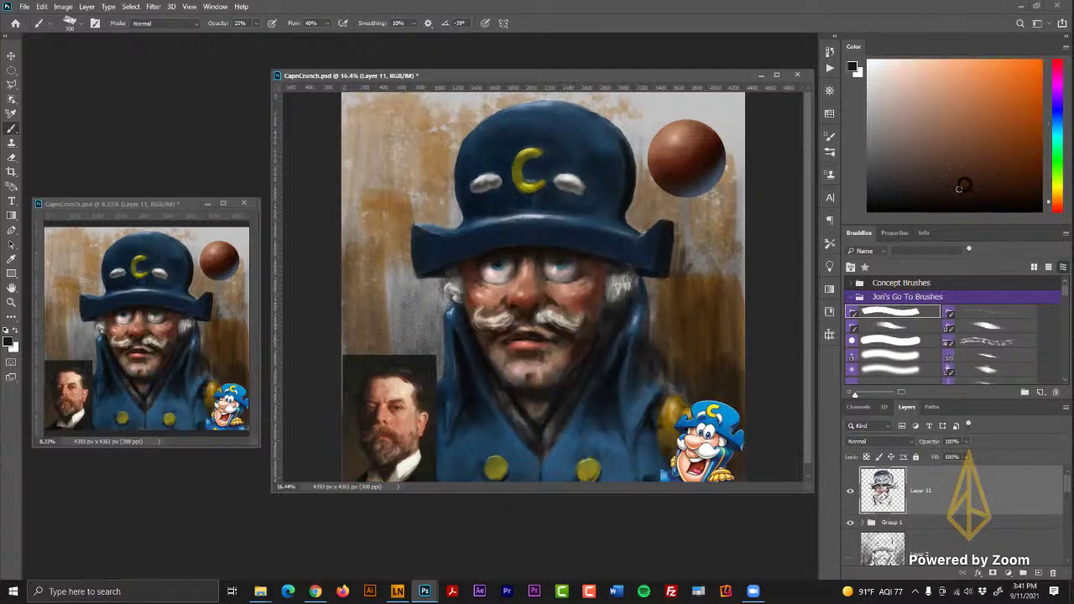
pyautogui.click(1010, 204)
pyautogui.press('7')
pyautogui.press('7')
pyautogui.moveTo(591, 340)
pyautogui.mouseDown()
pyautogui.moveTo(568, 335)
pyautogui.moveTo(583, 344)
pyautogui.mouseUp()
pyautogui.keyDown('alt'); pyautogui.click(565, 351); pyautogui.keyUp('alt')
pyautogui.press('2')
pyautogui.moveTo(561, 335)
pyautogui.mouseDown()
pyautogui.moveTo(571, 340)
pyautogui.moveTo(562, 335)
pyautogui.mouseUp()
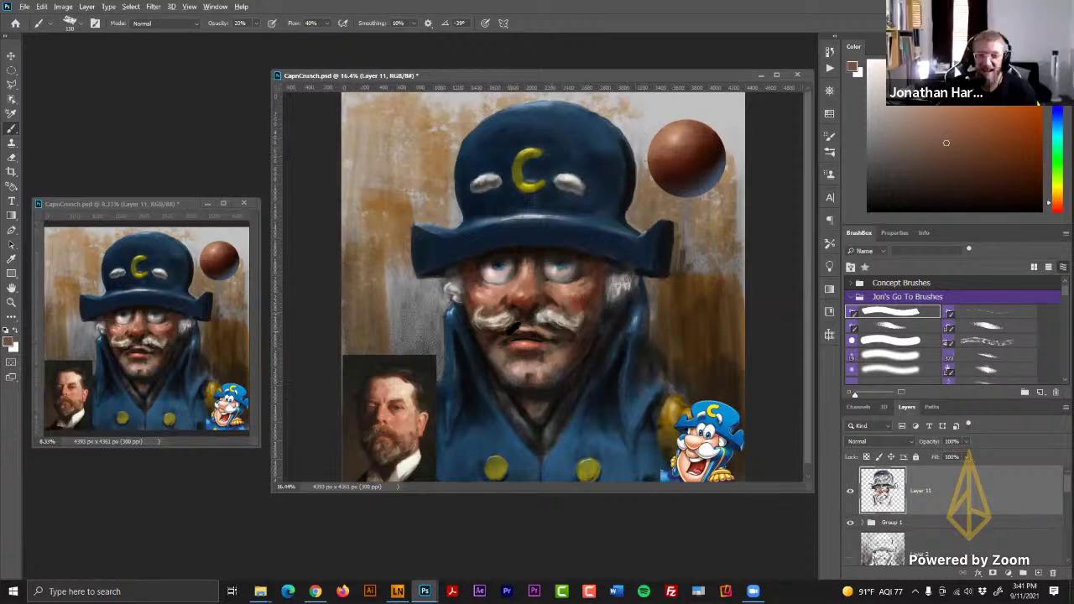
# - Refine the eye contours and irises with near-black brown and sampled shadow, skin and blue tones at 77% opacity
pyautogui.click(1004, 205)
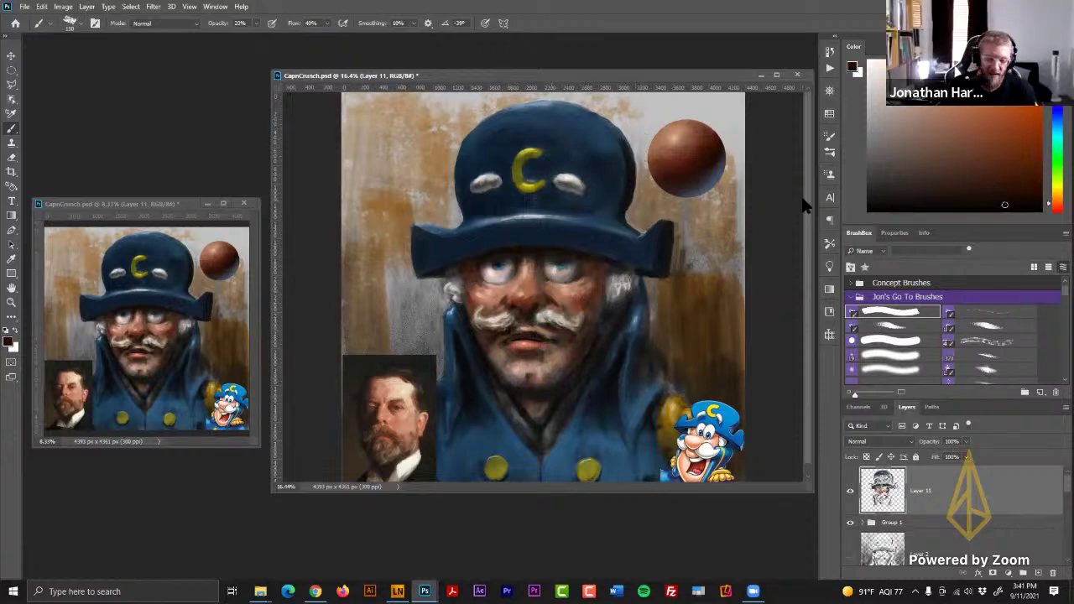
pyautogui.press('7')
pyautogui.press('7')
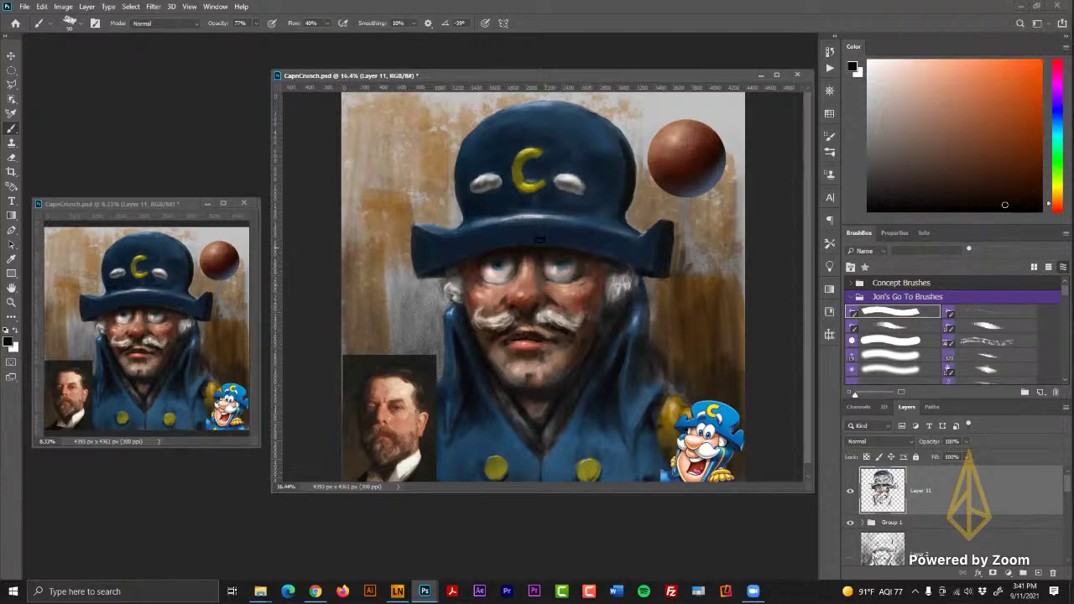
pyautogui.keyDown('alt'); pyautogui.click(550, 274); pyautogui.keyUp('alt')
pyautogui.keyDown('alt'); pyautogui.click(546, 267); pyautogui.keyUp('alt')
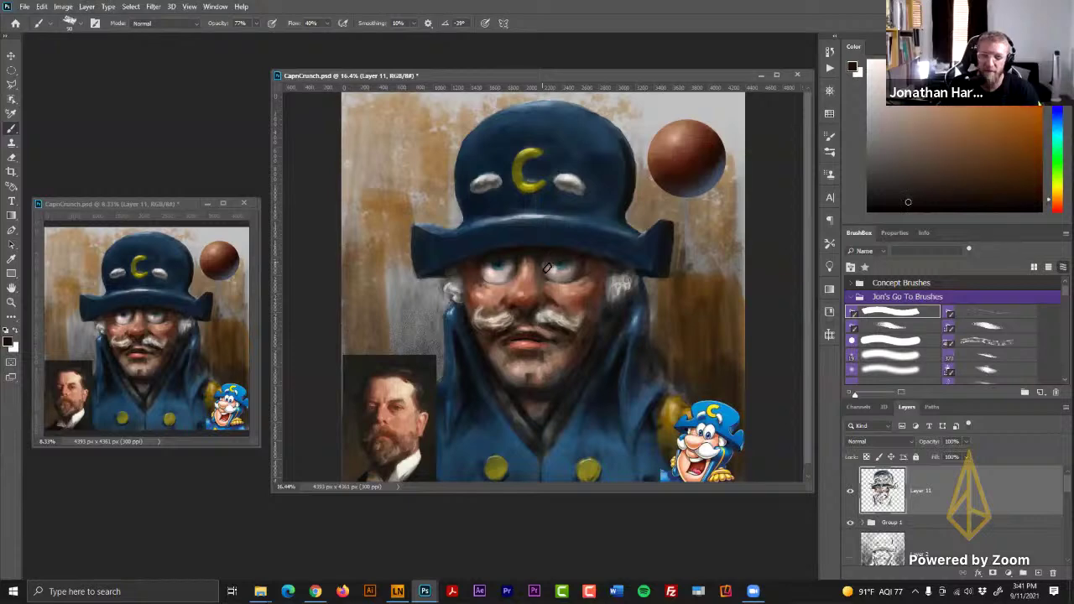
pyautogui.keyDown('alt'); pyautogui.click(487, 282); pyautogui.keyUp('alt')
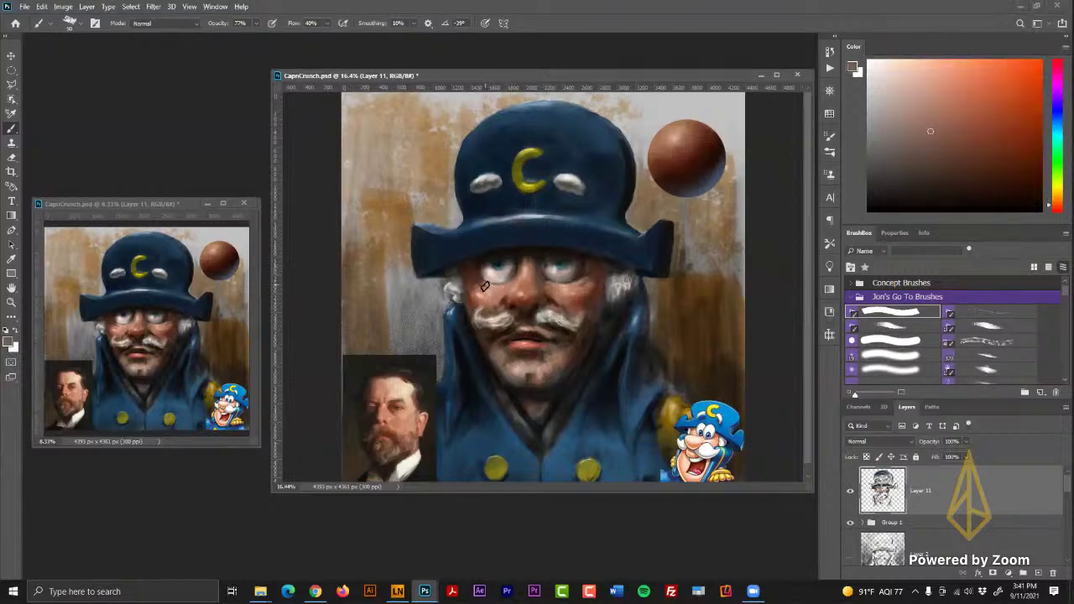
pyautogui.keyDown('alt'); pyautogui.click(548, 270); pyautogui.keyUp('alt')
pyautogui.keyDown('alt'); pyautogui.click(545, 266); pyautogui.keyUp('alt')
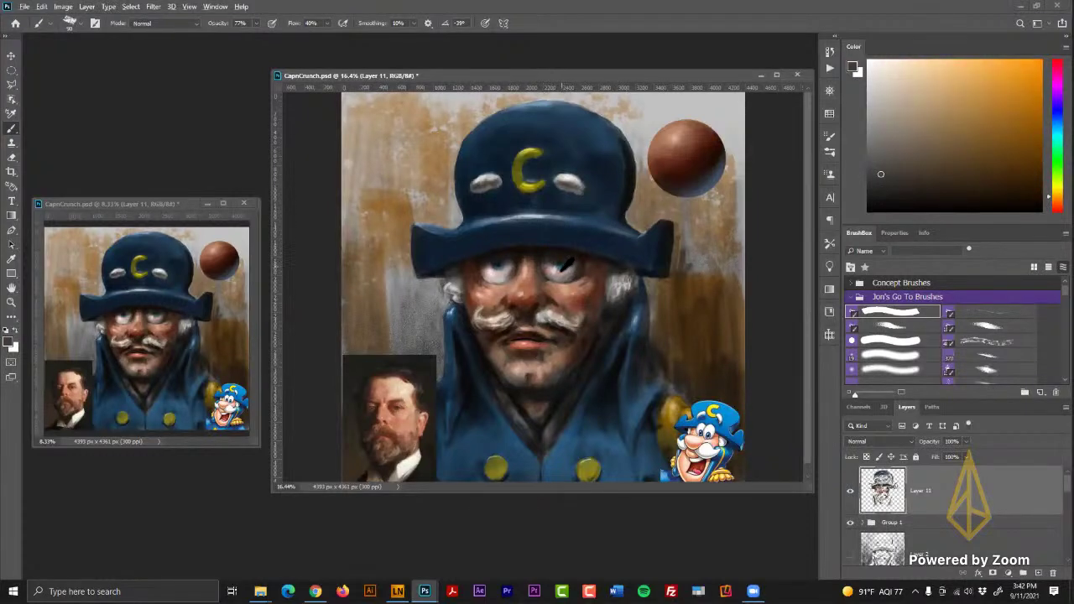
pyautogui.keyDown('alt'); pyautogui.click(566, 265); pyautogui.keyUp('alt')
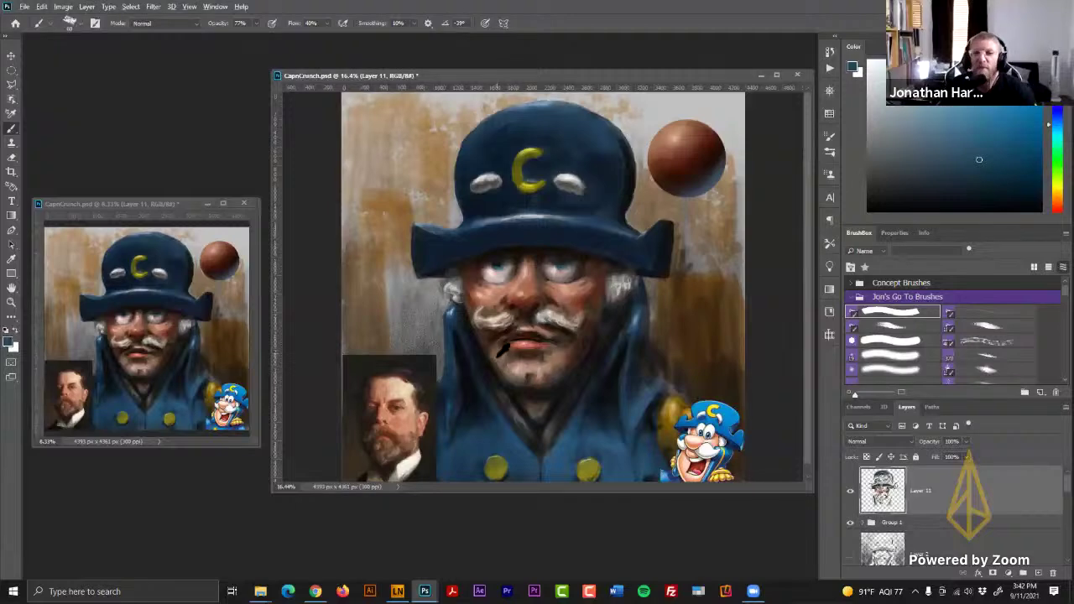
# - Blend the skin around the mouth and under the eye with sampled skin tones at 22% opacity
pyautogui.keyDown('alt'); pyautogui.click(503, 346); pyautogui.keyUp('alt')
pyautogui.press('2')
pyautogui.press('2')
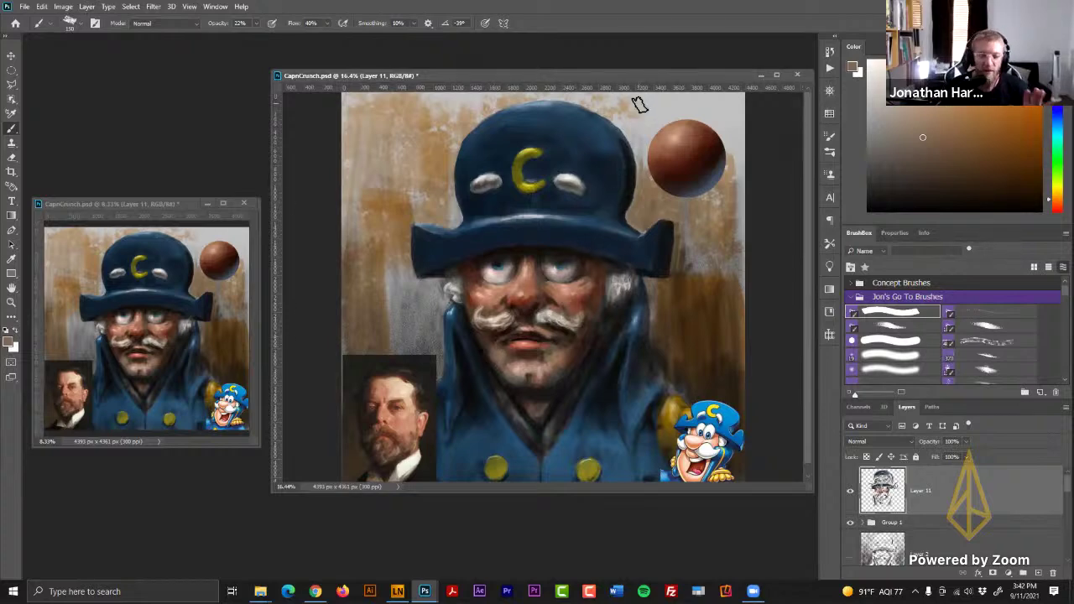
pyautogui.keyDown('alt'); pyautogui.click(508, 285); pyautogui.keyUp('alt')
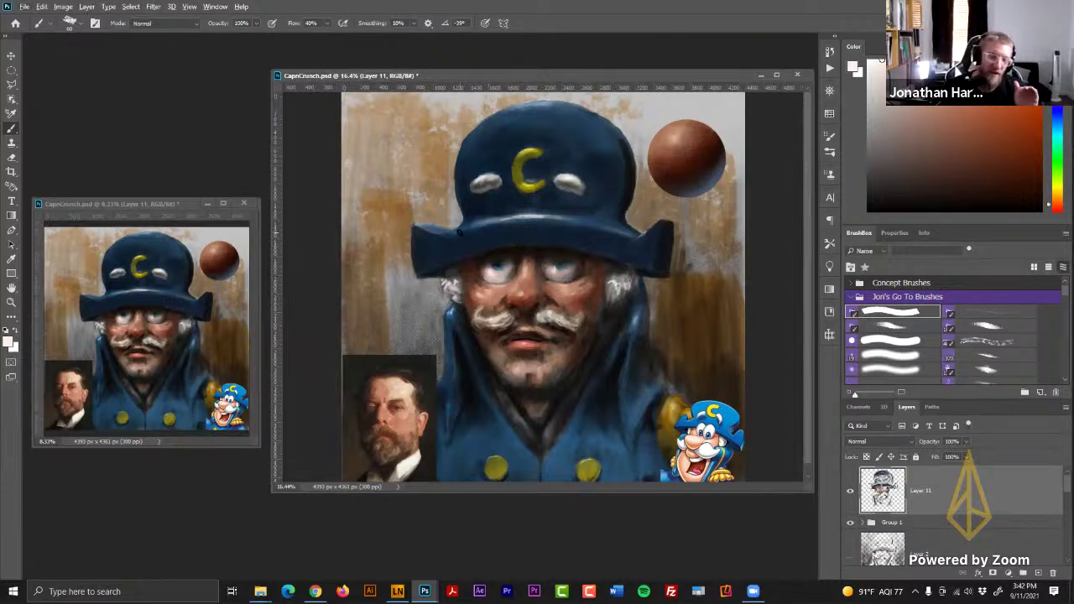
# - Glaze the lower face with near-black brown and sampled skin and shadow tones at 10% opacity
pyautogui.click(911, 197)
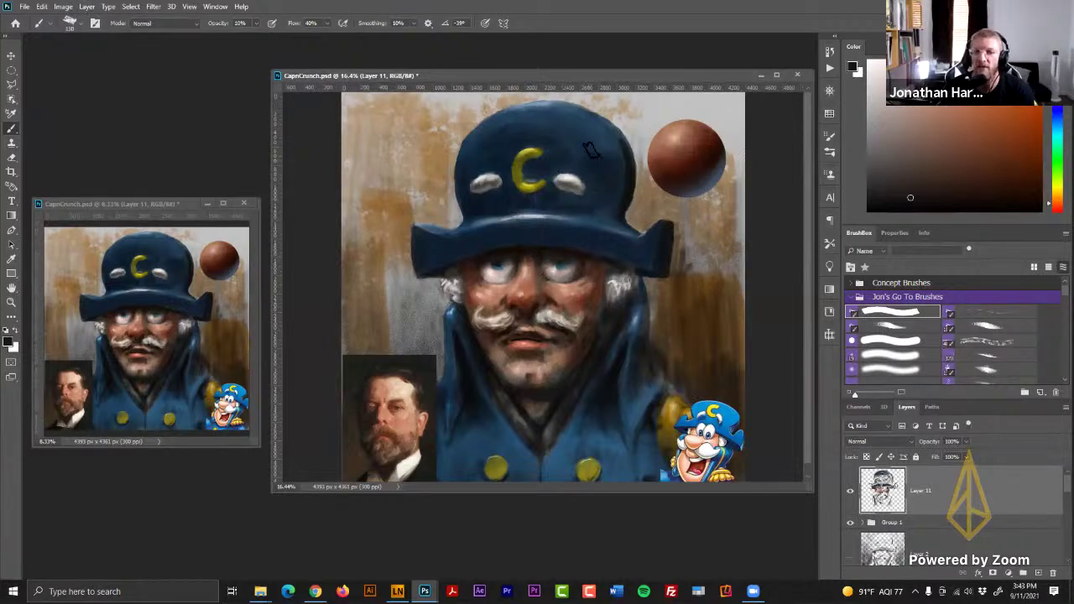
pyautogui.keyDown('alt'); pyautogui.click(500, 354); pyautogui.keyUp('alt')
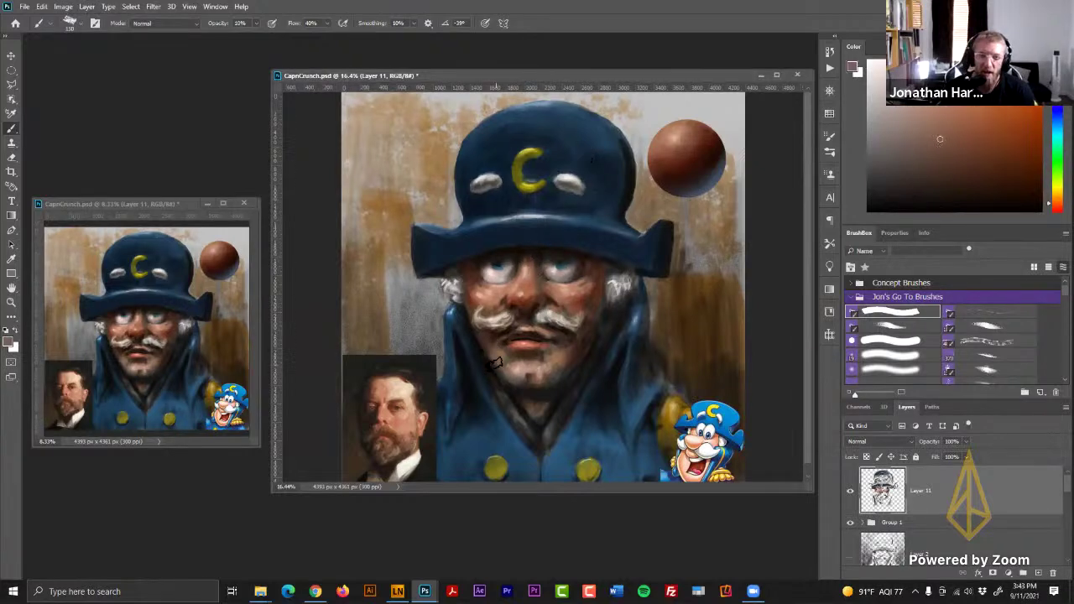
pyautogui.keyDown('alt'); pyautogui.click(571, 353); pyautogui.keyUp('alt')
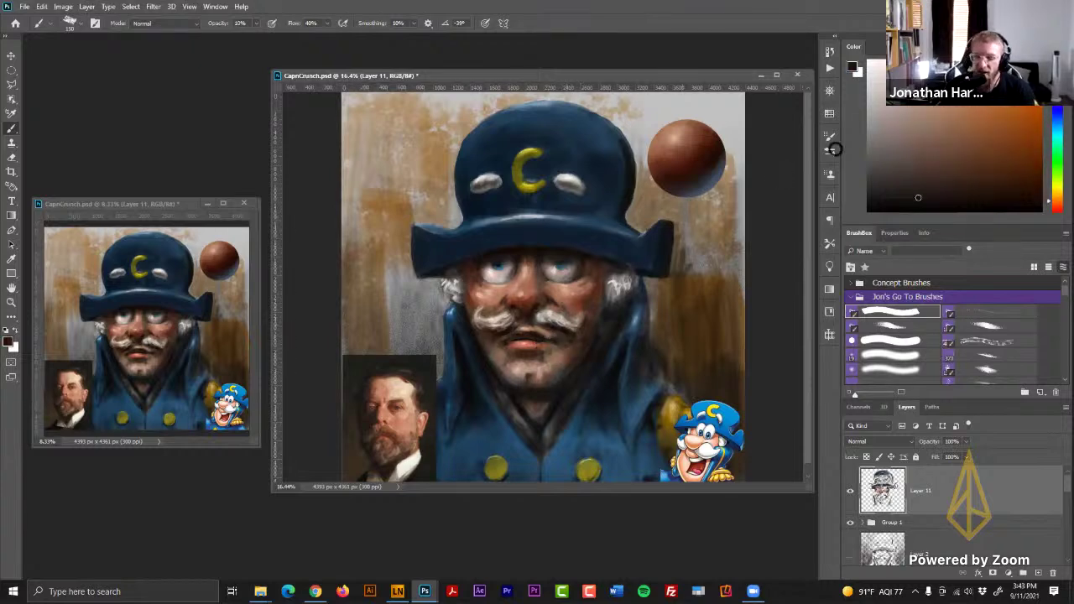
pyautogui.click(1005, 193)
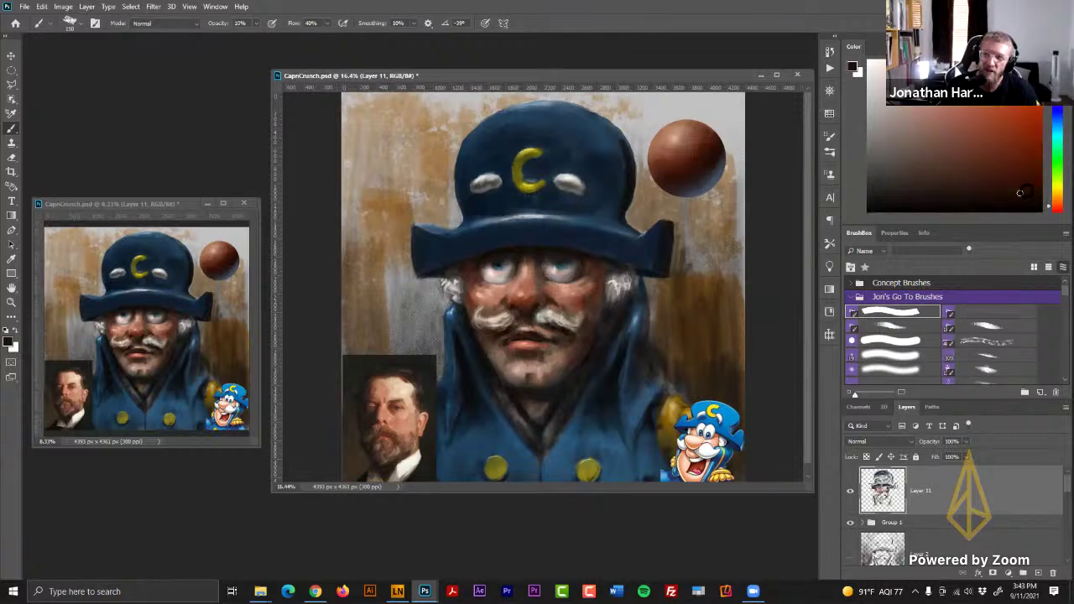
# - Refine the shadows around the eyes and below the moustache with dark reddish brown and sampled shadow tones at 100% opacity
pyautogui.click(1026, 182)
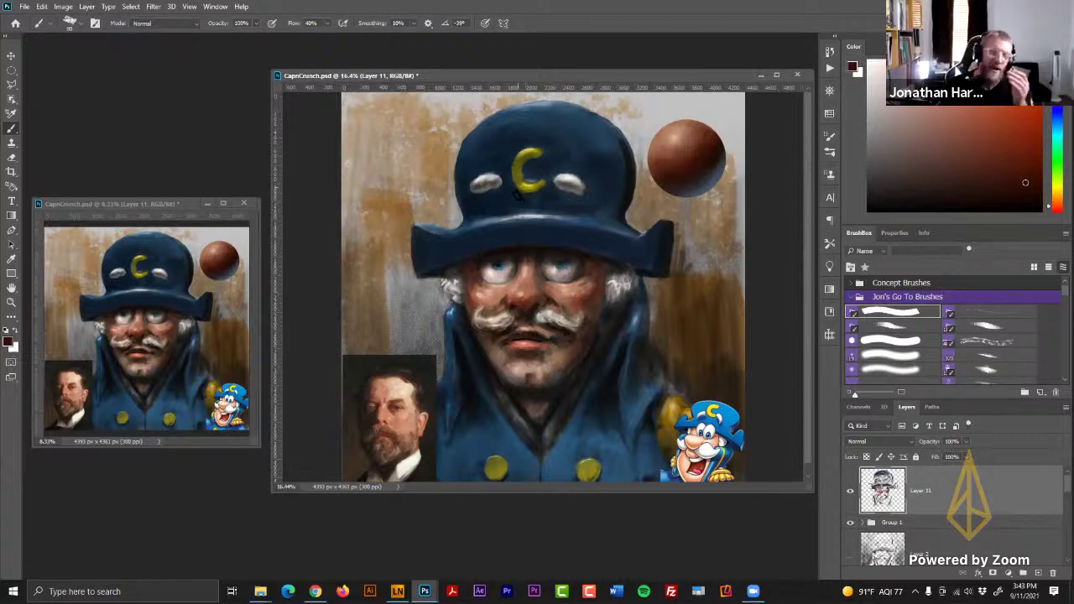
pyautogui.keyDown('alt'); pyautogui.click(544, 260); pyautogui.keyUp('alt')
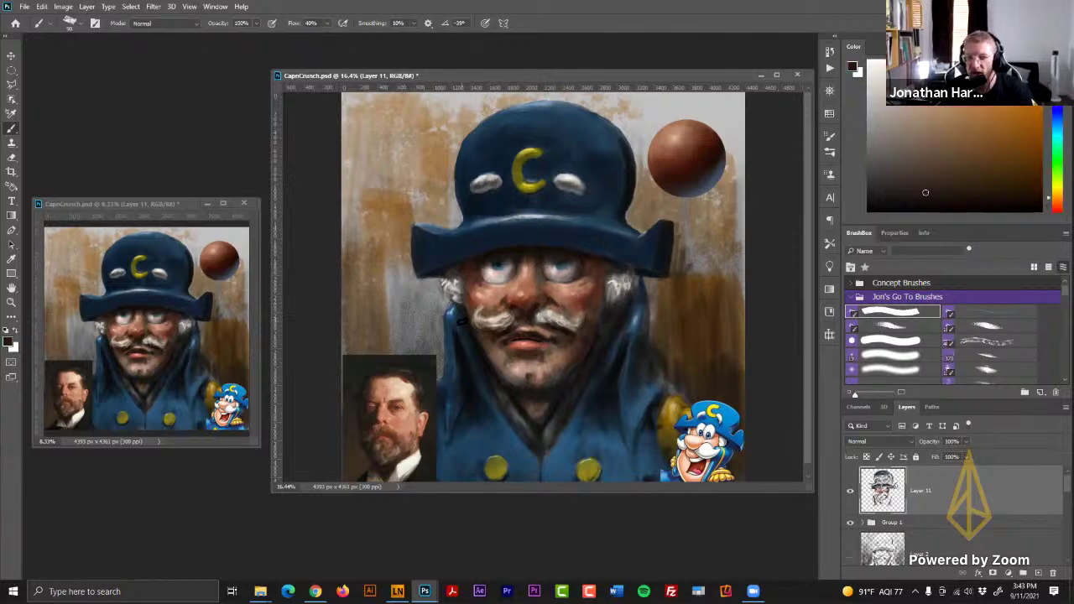
pyautogui.keyDown('alt'); pyautogui.click(556, 334); pyautogui.keyUp('alt')
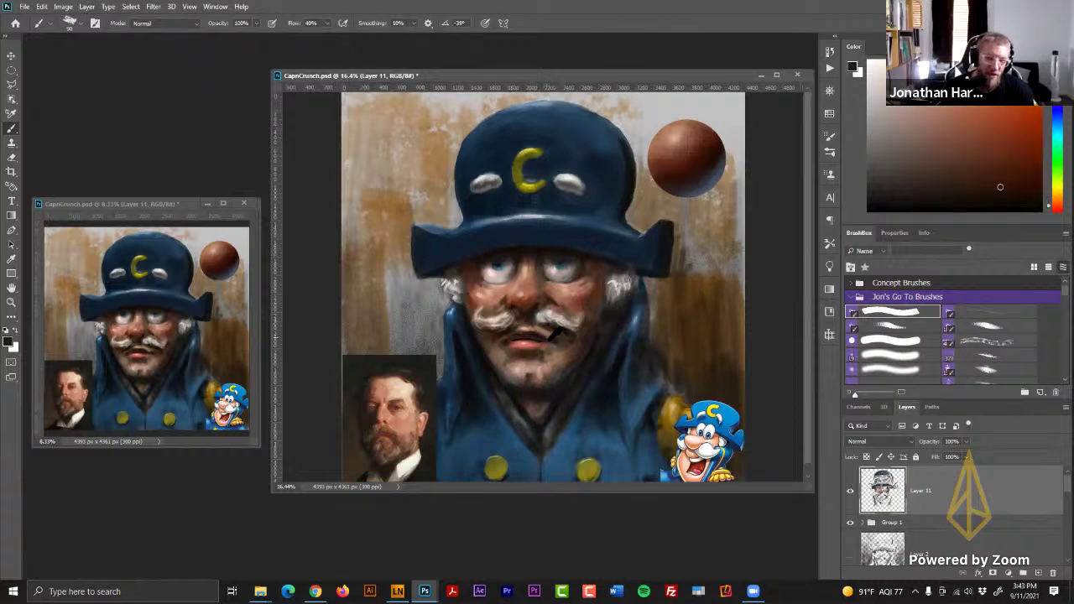
pyautogui.keyDown('alt'); pyautogui.click(554, 336); pyautogui.keyUp('alt')
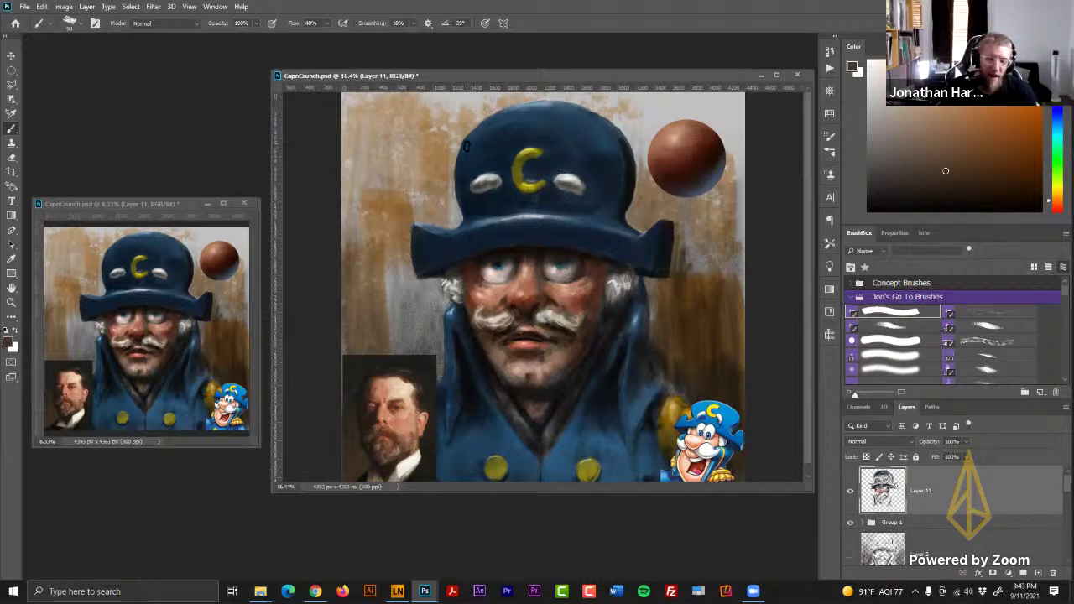
# - Deepen the hat's shadowed edges with sampled hat blue darkened to near-black navy at 100% opacity
pyautogui.keyDown('alt'); pyautogui.click(552, 111); pyautogui.keyUp('alt')
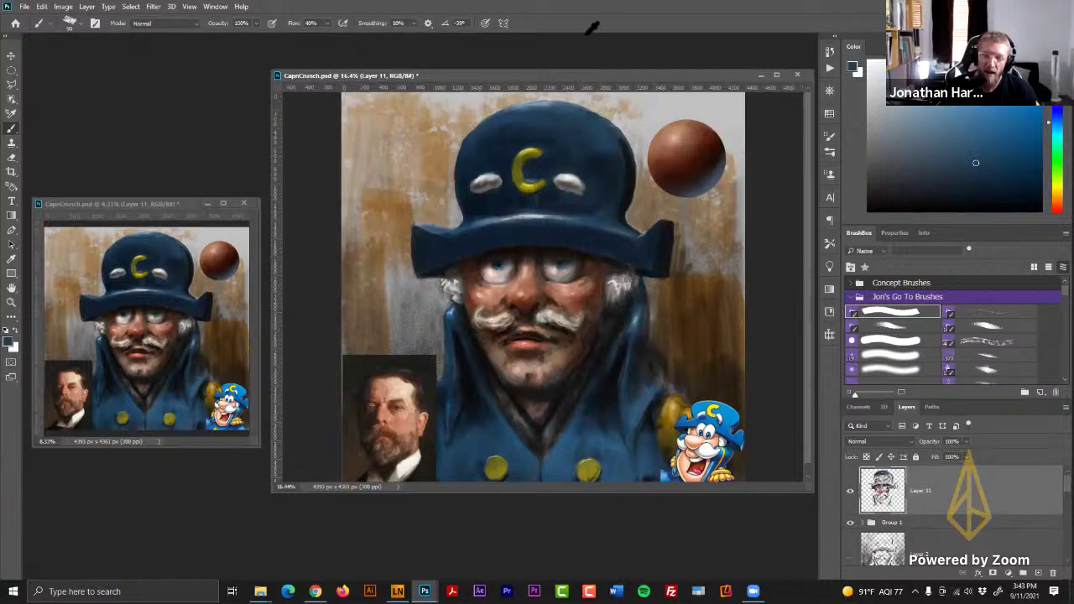
pyautogui.click(1005, 183)
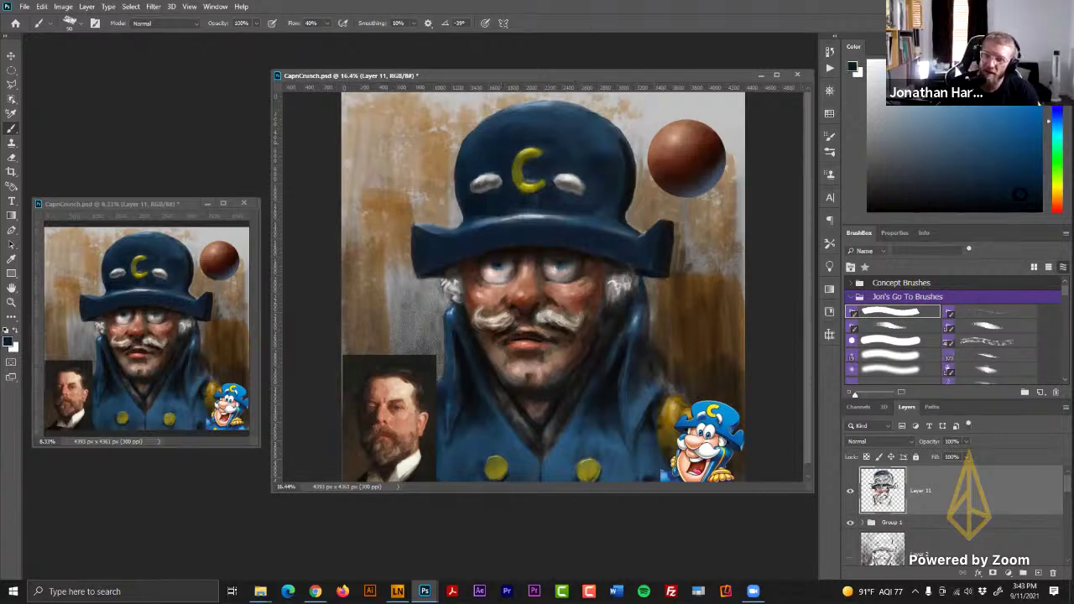
pyautogui.moveTo(491, 186)
pyautogui.mouseDown()
pyautogui.moveTo(471, 204)
pyautogui.moveTo(467, 178)
pyautogui.mouseUp()
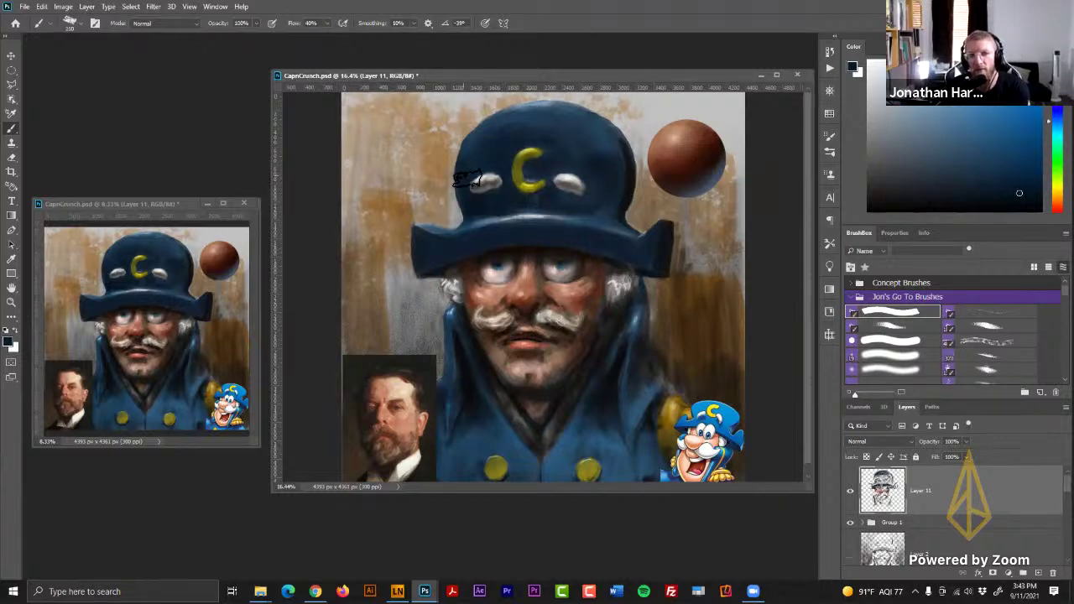
pyautogui.press('[')
pyautogui.press('[')
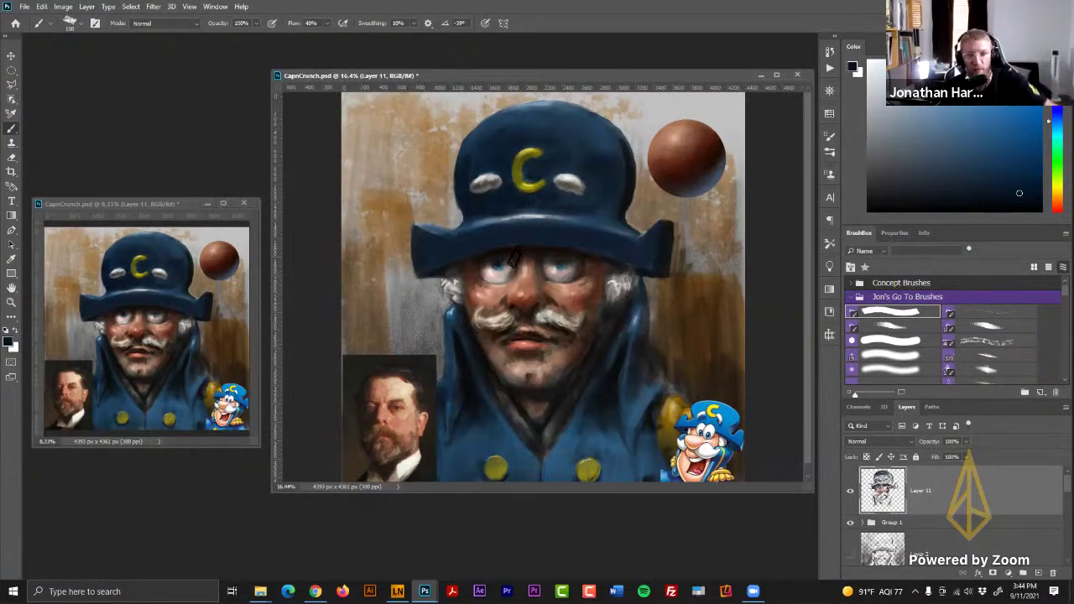
# - Define the collar and the shadow beside the jaw with black, sampled shadow tones and coat blue at 100% opacity
pyautogui.keyDown('alt'); pyautogui.click(640, 276); pyautogui.keyUp('alt')
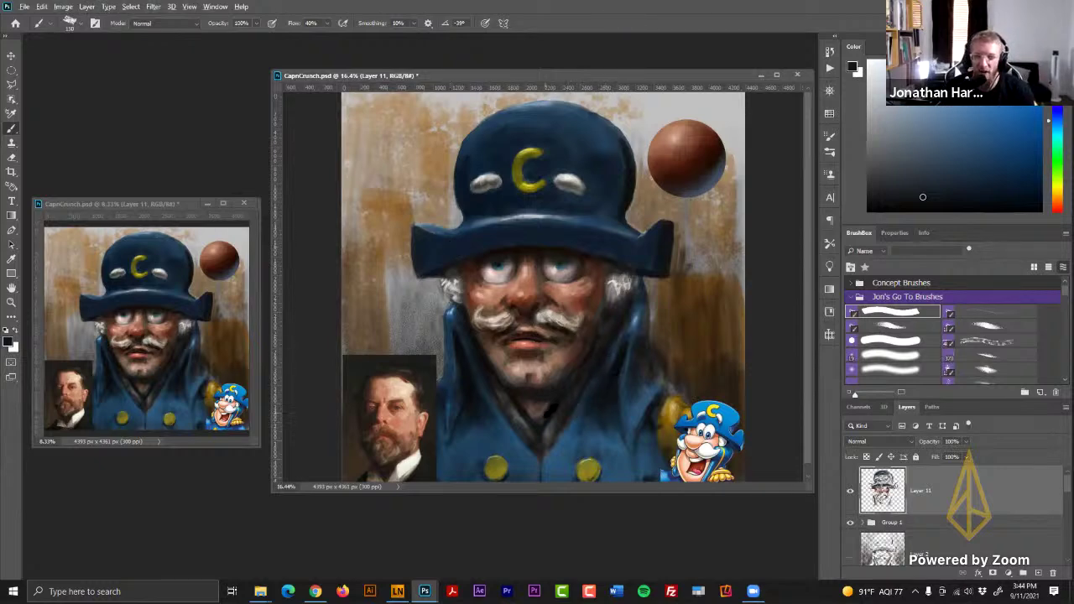
pyautogui.press('d')
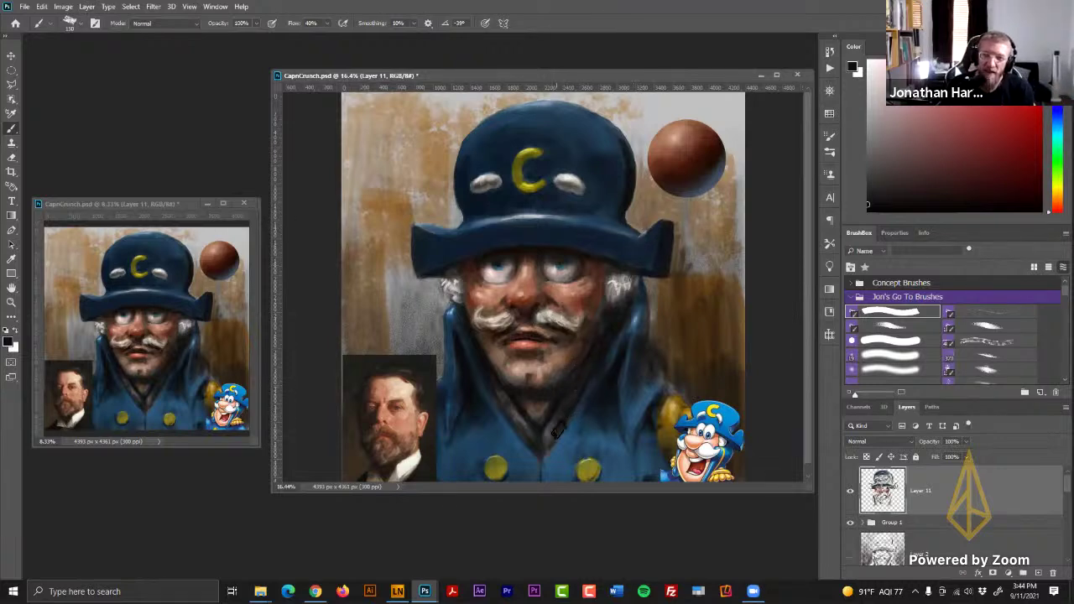
pyautogui.keyDown('alt'); pyautogui.click(576, 426); pyautogui.keyUp('alt')
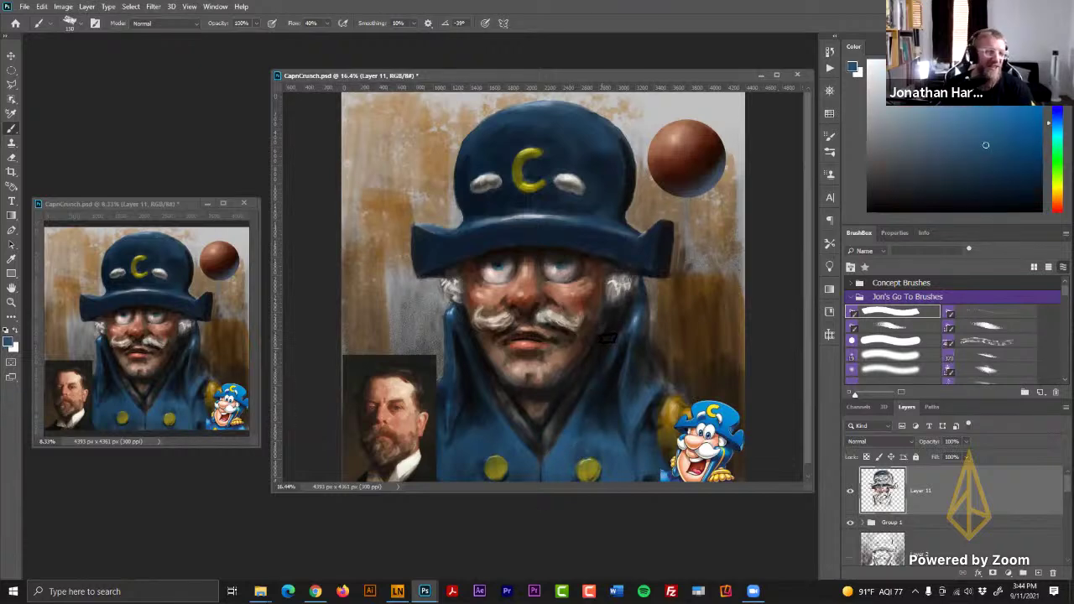
pyautogui.keyDown('alt'); pyautogui.click(595, 360); pyautogui.keyUp('alt')
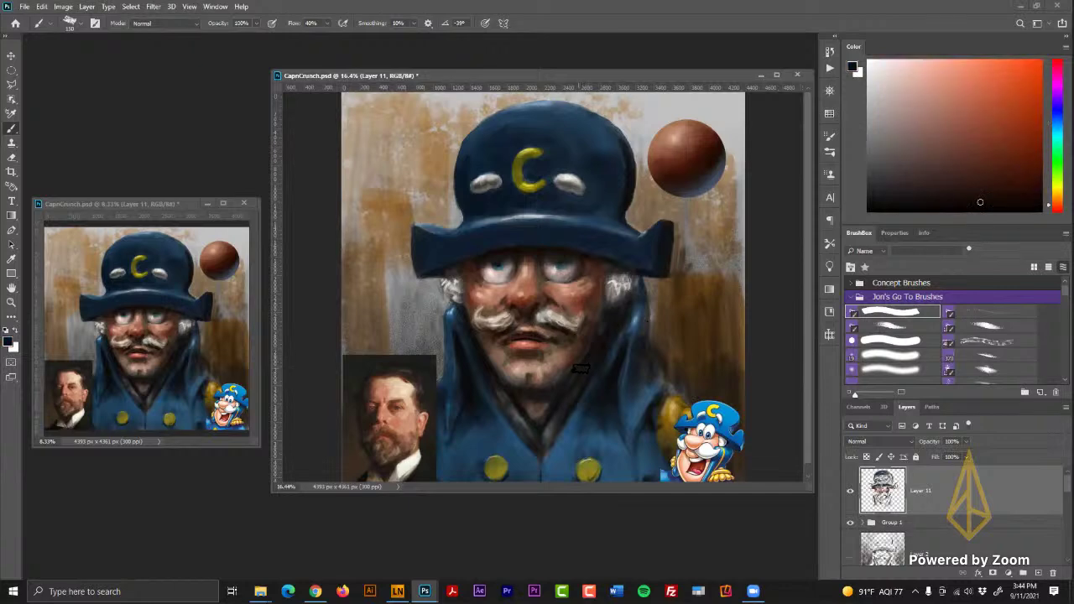
# - Glaze cool reflected light along the jaw's shadow side with light blue at 20% opacity
pyautogui.keyDown('alt'); pyautogui.click(621, 433); pyautogui.keyUp('alt')
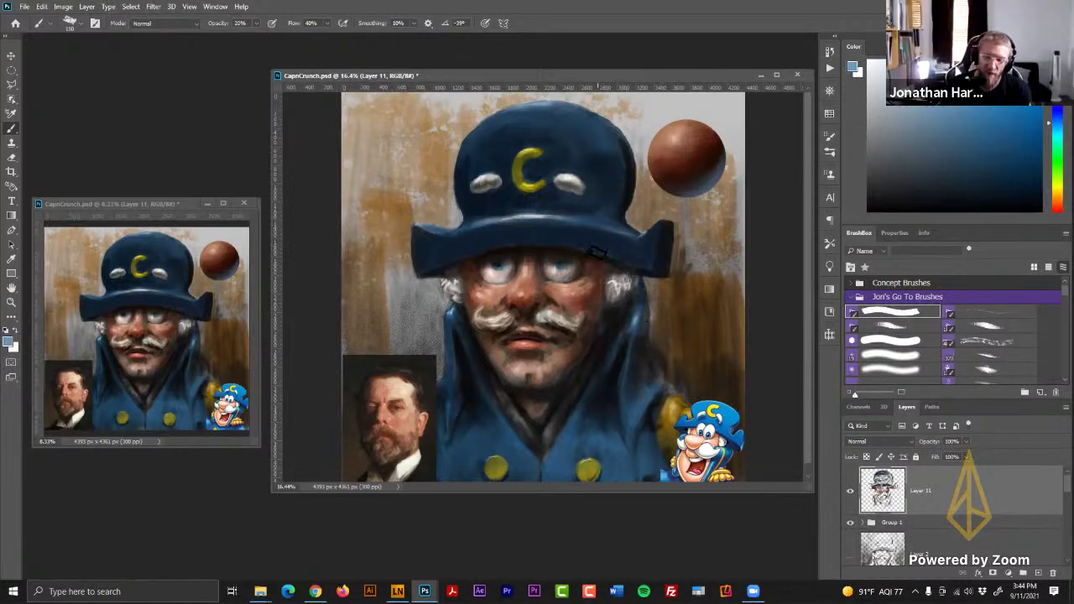
pyautogui.press('2')
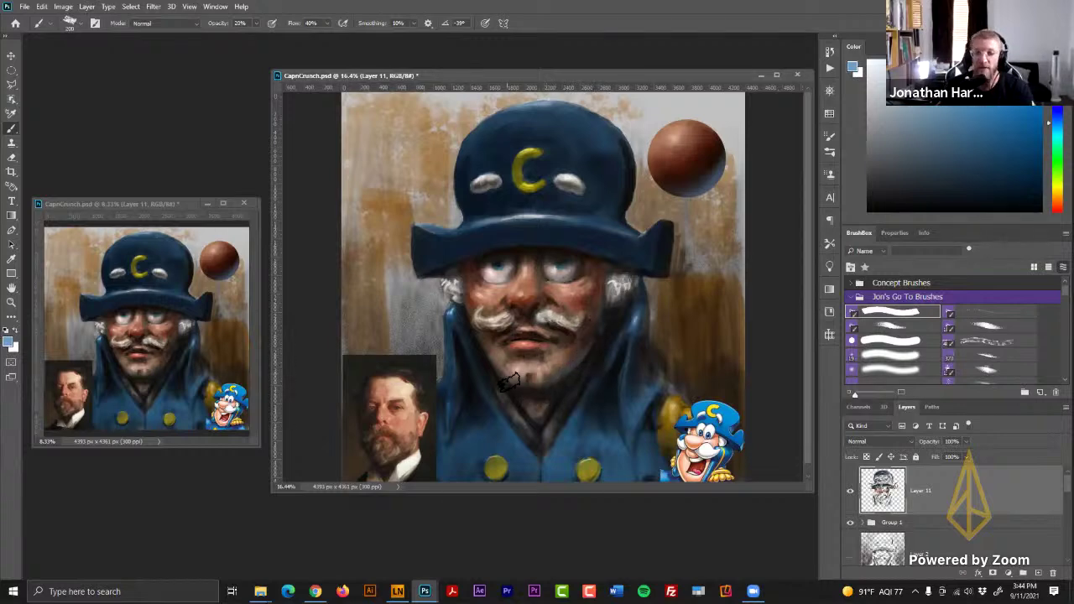
pyautogui.press(']')
pyautogui.press('[')
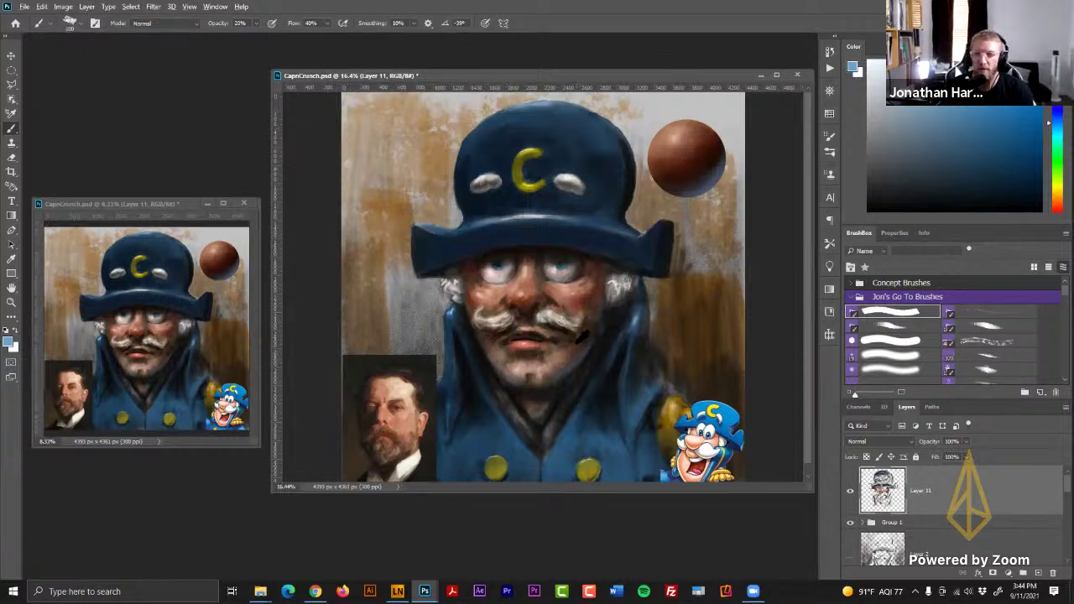
# - Soften the shadow below the moustache's end with sampled dark browns at 20% opacity and brush size 100
pyautogui.keyDown('alt'); pyautogui.click(564, 334); pyautogui.keyUp('alt')
pyautogui.moveTo(563, 334); pyautogui.dragTo(569, 338)
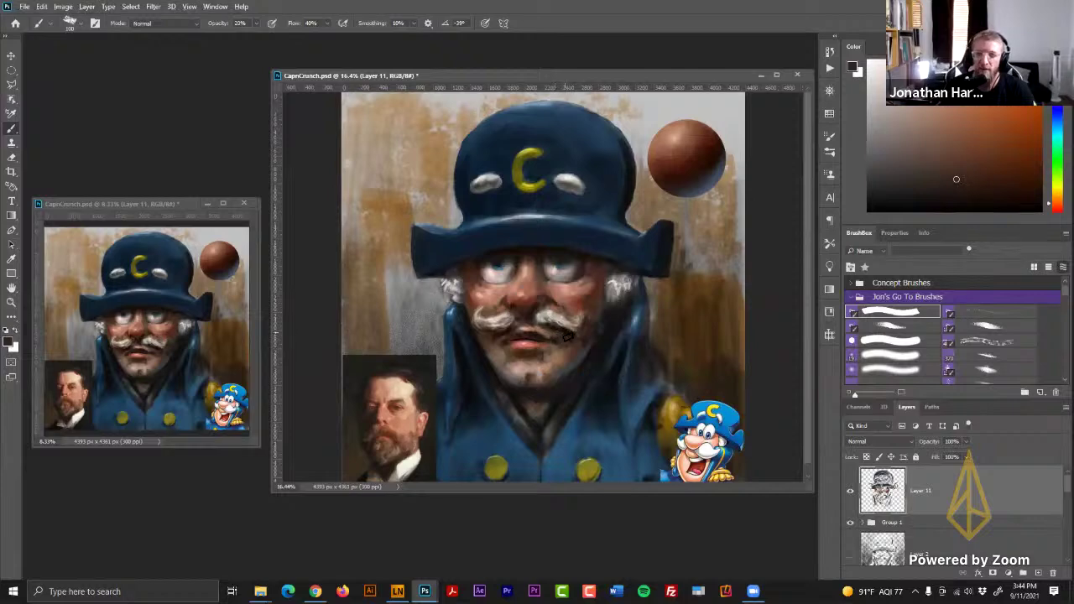
pyautogui.keyDown('alt'); pyautogui.click(564, 334); pyautogui.keyUp('alt')
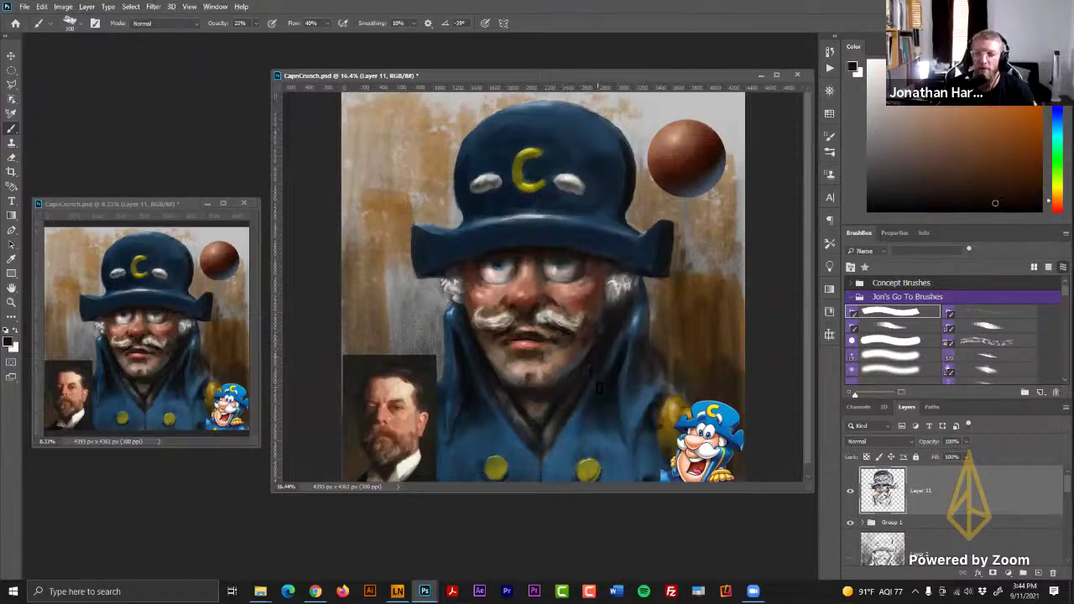
pyautogui.keyDown('alt'); pyautogui.click(566, 335); pyautogui.keyUp('alt')
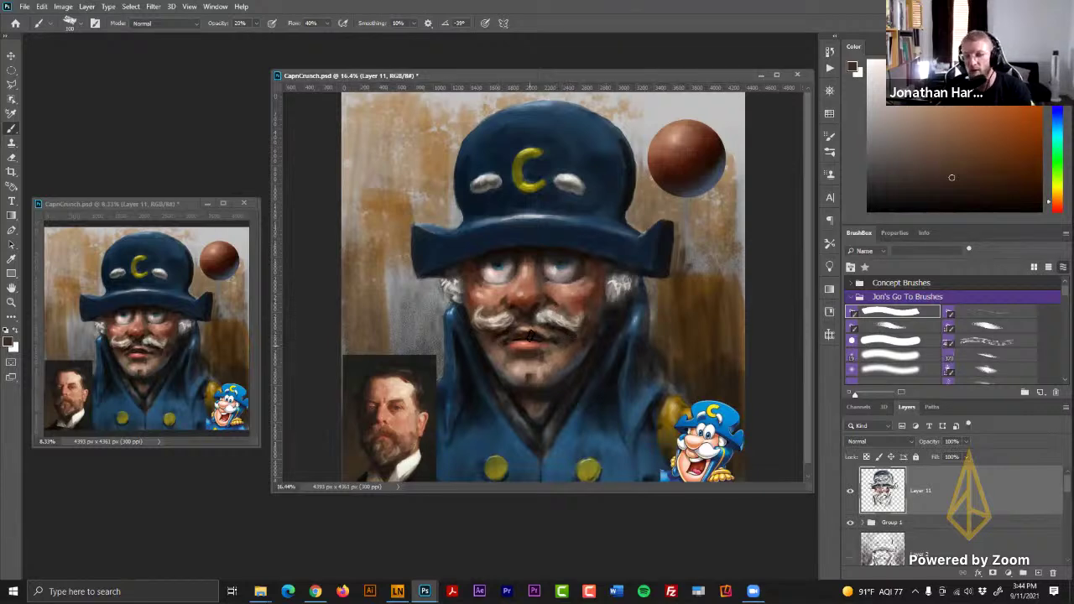
# - Blend the shading around the mouth and chin with sampled shadow and skin tones at 20% opacity
pyautogui.keyDown('alt'); pyautogui.click(500, 334); pyautogui.keyUp('alt')
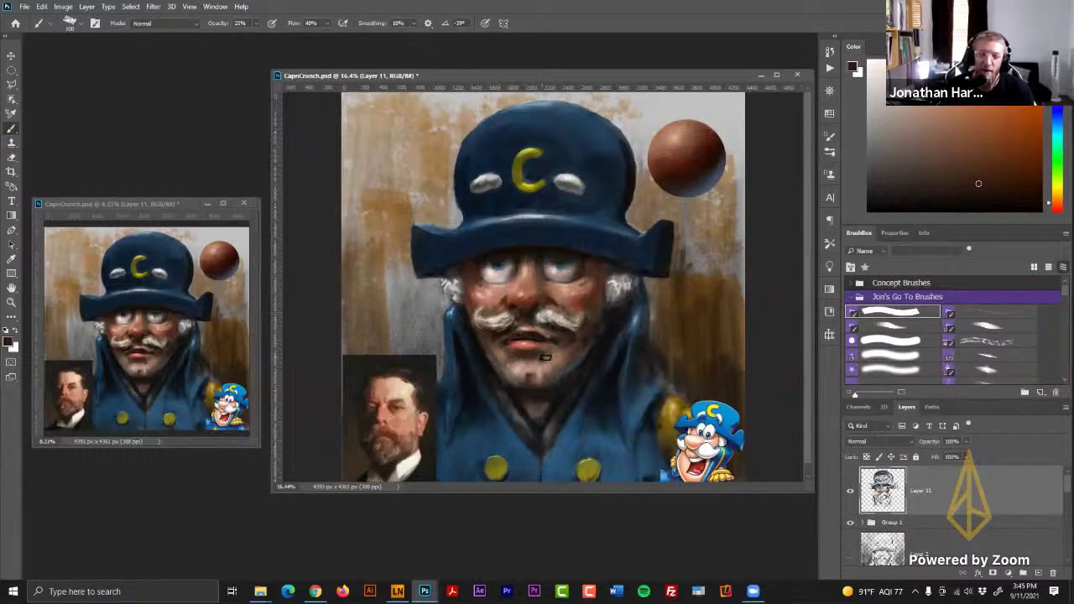
pyautogui.keyDown('alt'); pyautogui.click(507, 332); pyautogui.keyUp('alt')
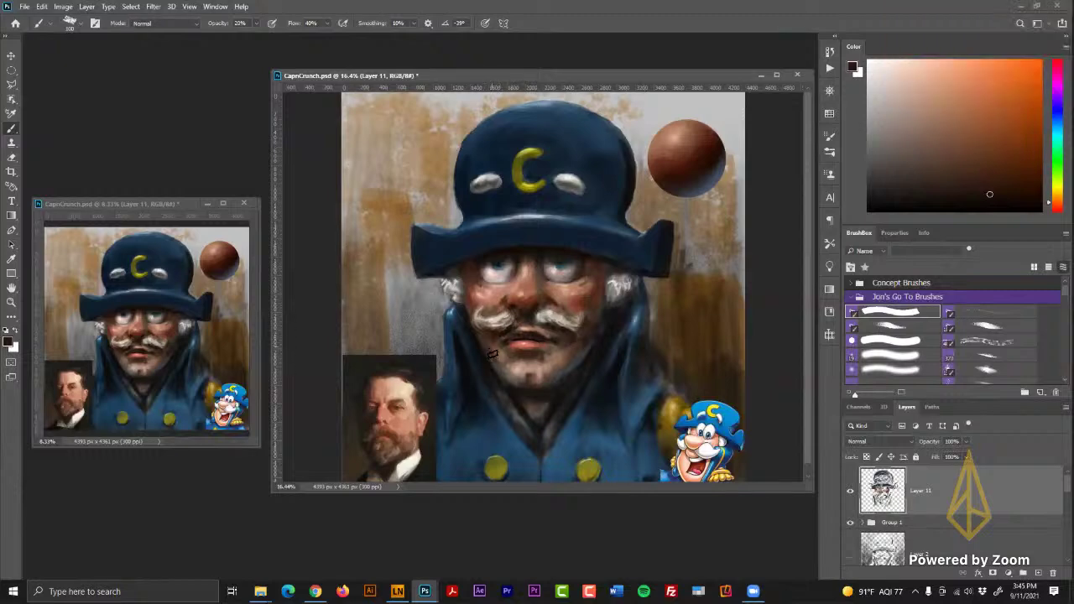
pyautogui.keyDown('alt'); pyautogui.click(501, 361); pyautogui.keyUp('alt')
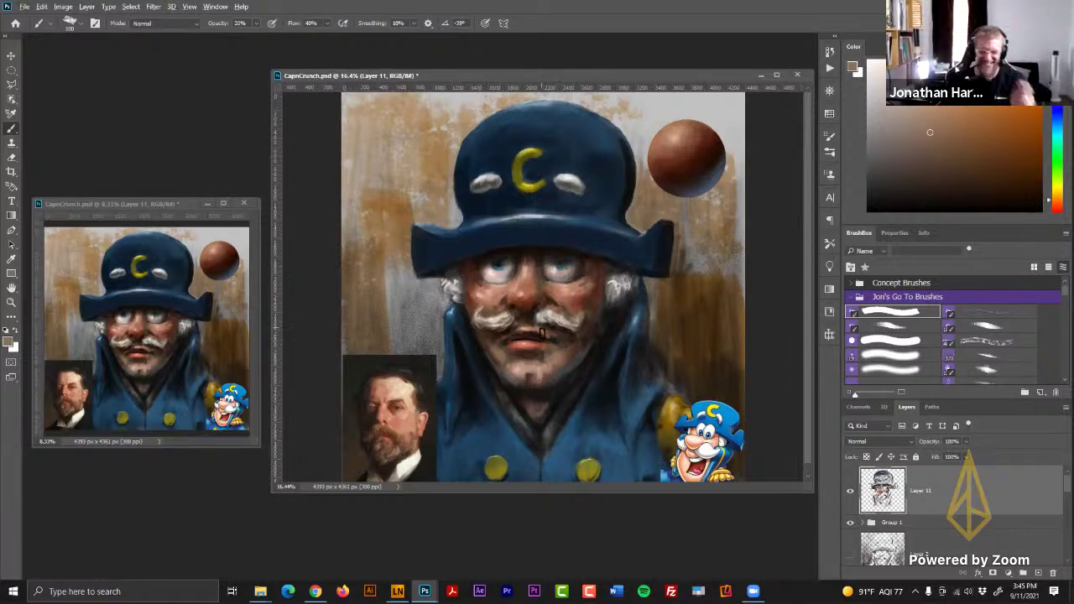
pyautogui.keyDown('alt'); pyautogui.click(567, 329); pyautogui.keyUp('alt')
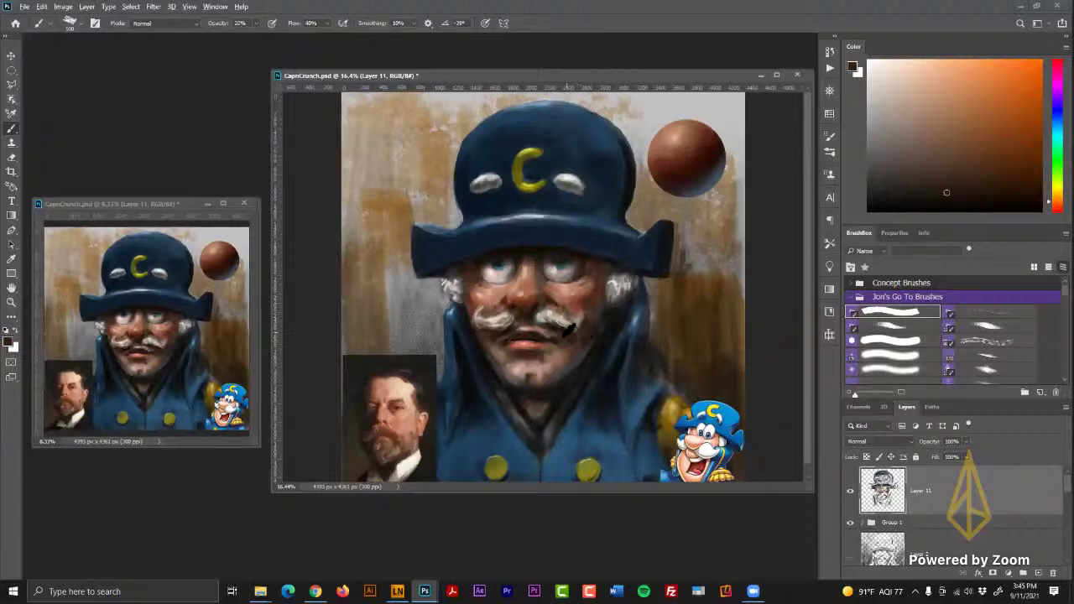
pyautogui.keyDown('alt'); pyautogui.click(562, 329); pyautogui.keyUp('alt')
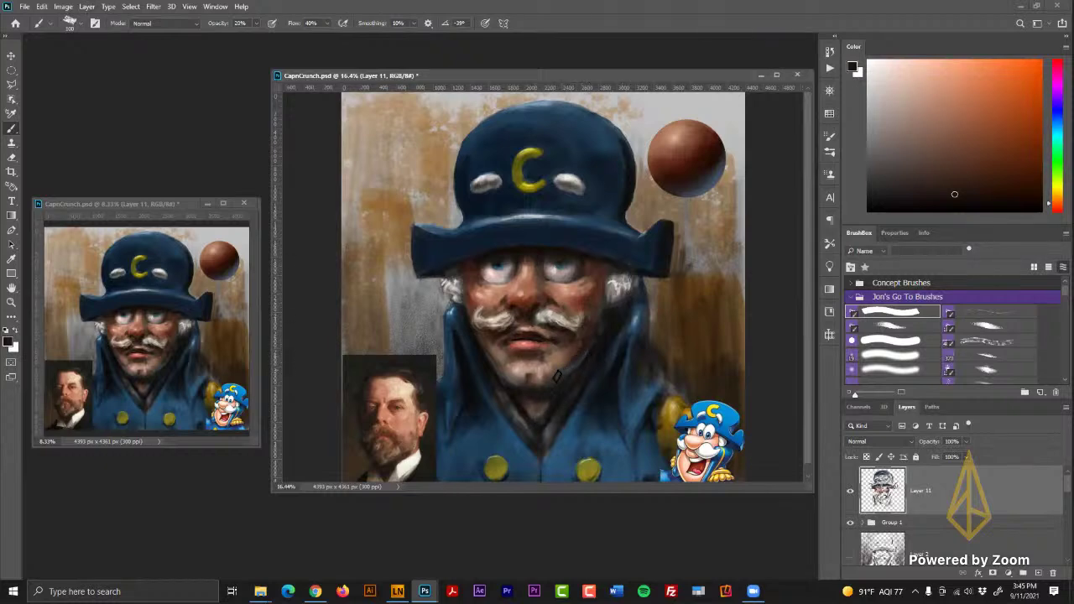
# - Brighten the lower eyeball with white and touch up the lips with pale pink at 20% opacity
pyautogui.keyDown('alt'); pyautogui.click(545, 300); pyautogui.keyUp('alt')
pyautogui.keyDown('alt'); pyautogui.click(559, 274); pyautogui.keyUp('alt')
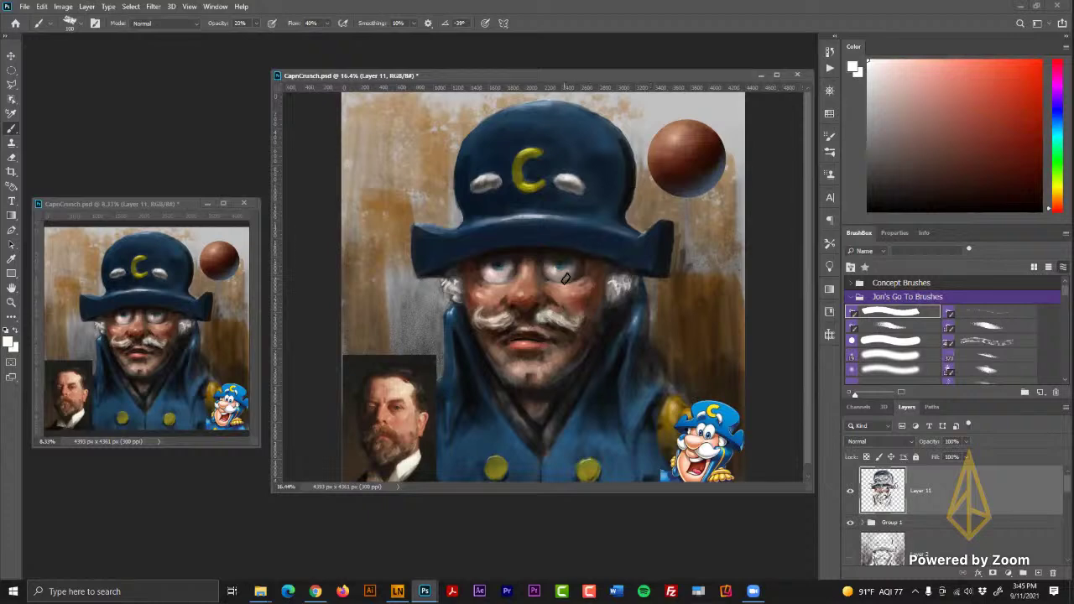
pyautogui.moveTo(552, 277); pyautogui.dragTo(575, 276)
pyautogui.click(903, 79)
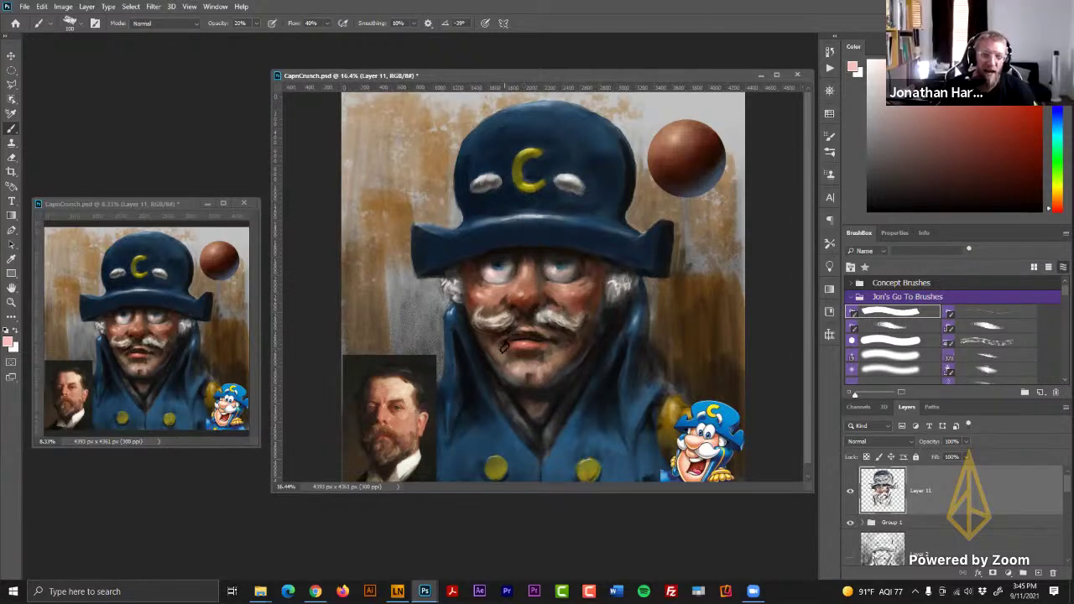
# - Darken the shadows around the lower lip and chin with sampled near-black brown at 100% opacity
pyautogui.keyDown('alt'); pyautogui.click(491, 365); pyautogui.keyUp('alt')
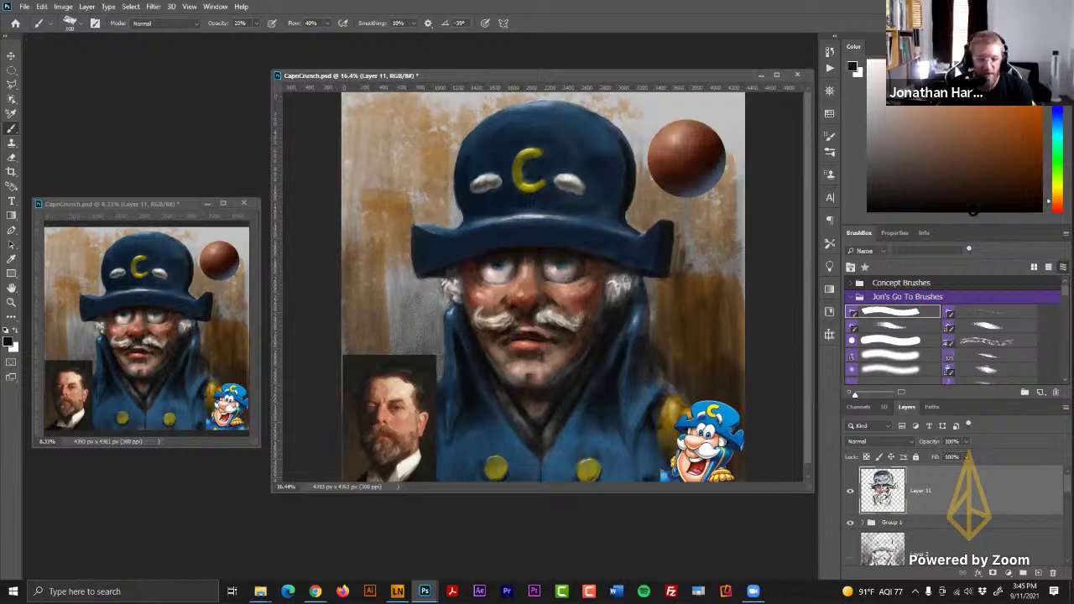
pyautogui.keyDown('alt'); pyautogui.click(512, 393); pyautogui.keyUp('alt')
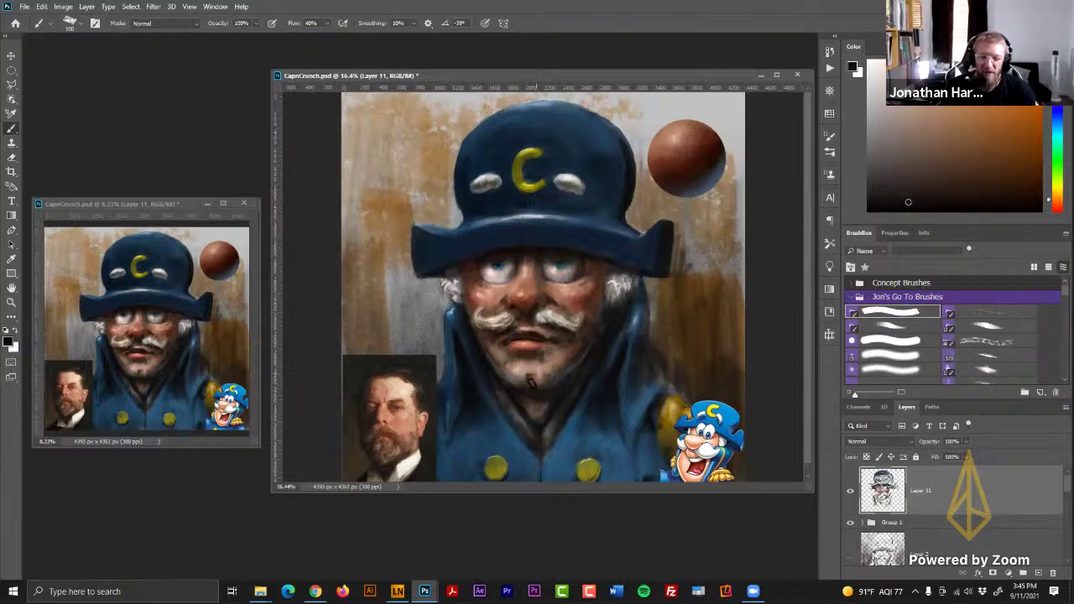
pyautogui.keyDown('alt'); pyautogui.click(502, 344); pyautogui.keyUp('alt')
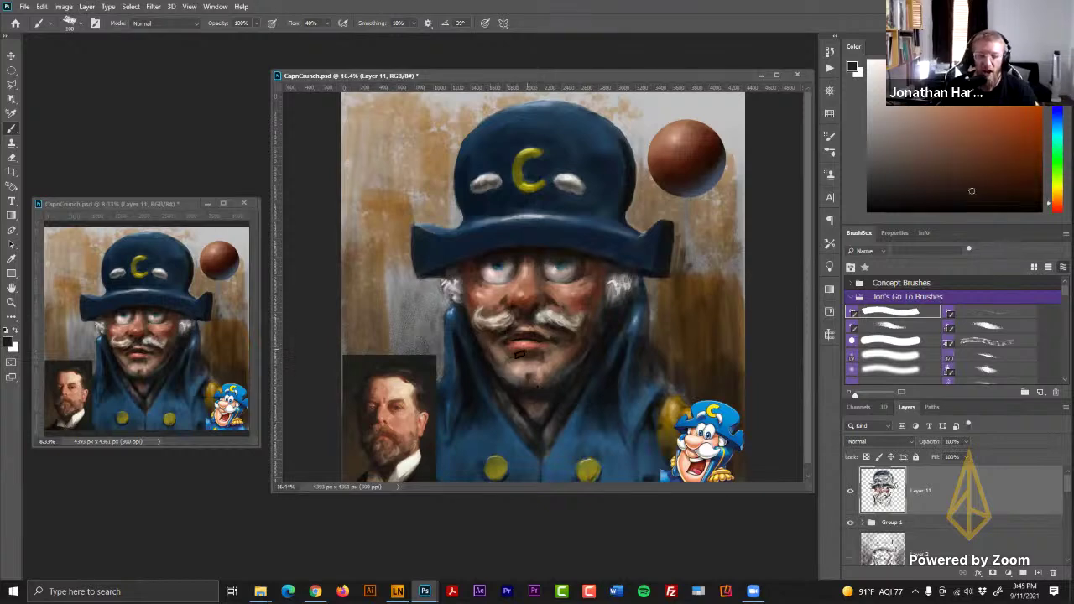
# - Blend the skin around the lower lip, chin and cheek with sampled skin and shadow tones at 22% opacity
pyautogui.keyDown('alt'); pyautogui.click(507, 355); pyautogui.keyUp('alt')
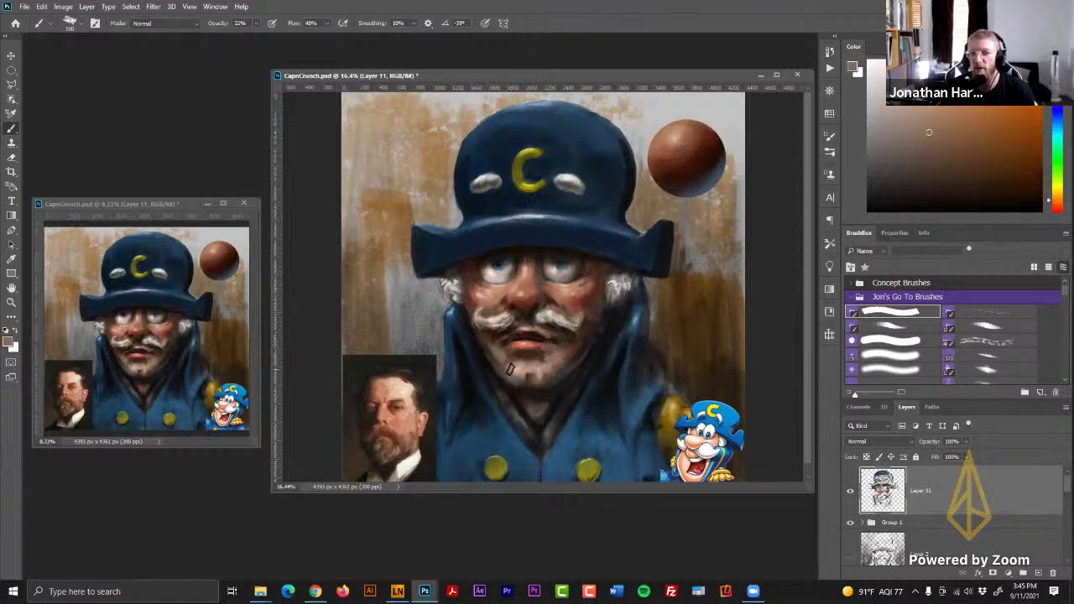
pyautogui.keyDown('alt'); pyautogui.click(514, 363); pyautogui.keyUp('alt')
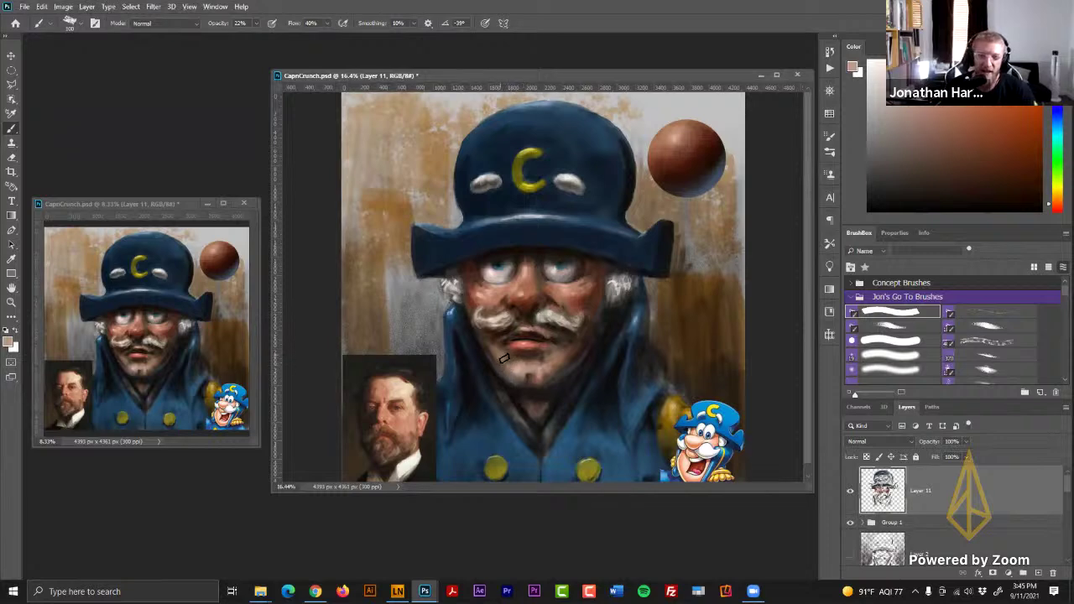
pyautogui.keyDown('alt'); pyautogui.click(589, 344); pyautogui.keyUp('alt')
pyautogui.keyDown('alt'); pyautogui.click(575, 329); pyautogui.keyUp('alt')
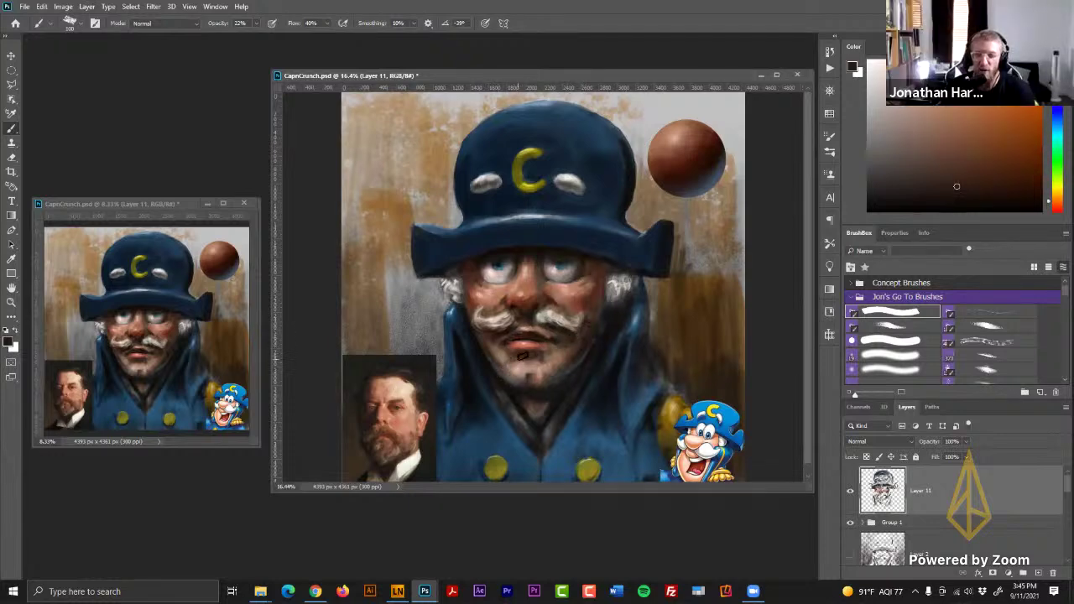
pyautogui.keyDown('alt'); pyautogui.click(501, 363); pyautogui.keyUp('alt')
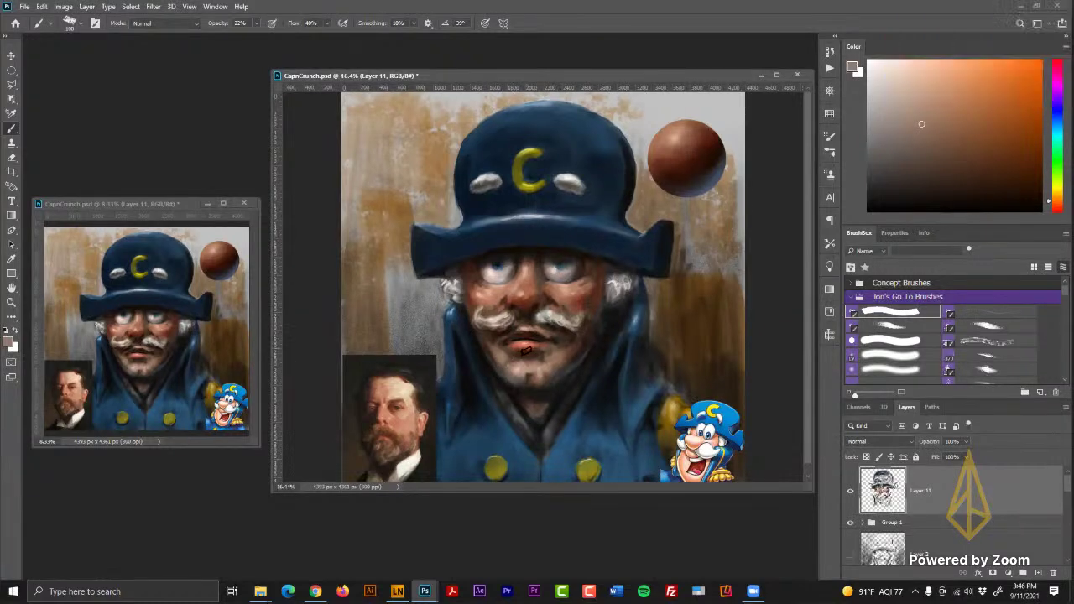
pyautogui.keyDown('alt'); pyautogui.click(519, 353); pyautogui.keyUp('alt')
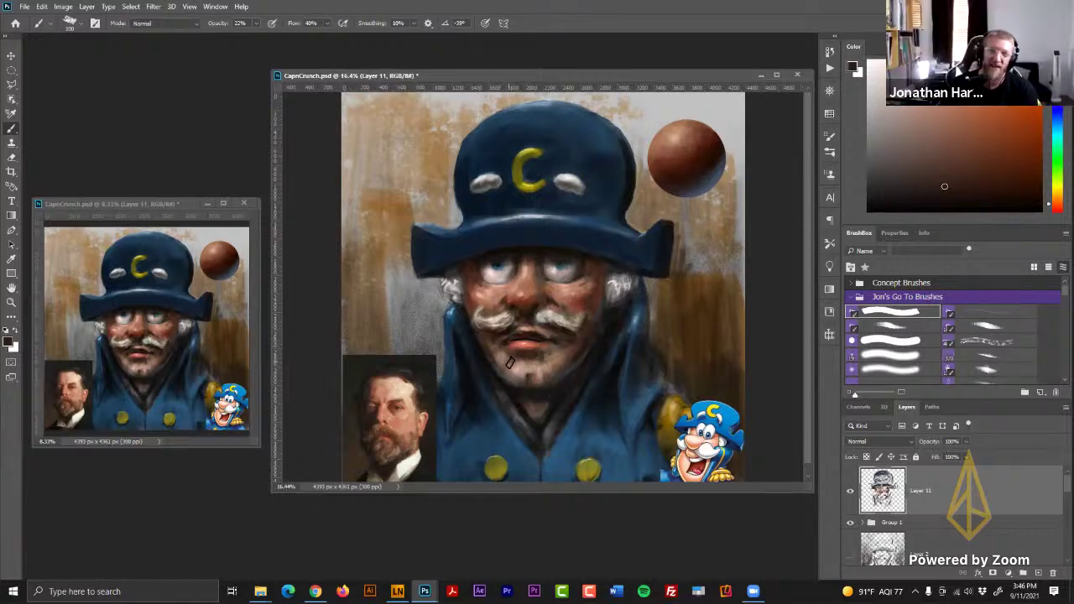
pyautogui.keyDown('alt'); pyautogui.click(509, 361); pyautogui.keyUp('alt')
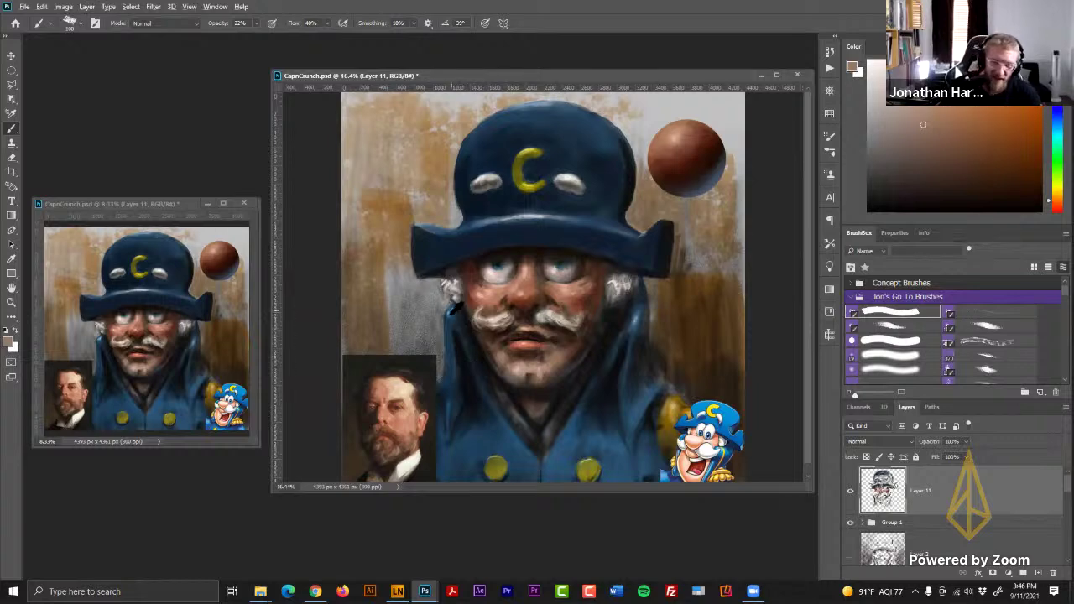
# - Paint light blue highlights along the collar and hat brim edges with a smaller brush at 88% opacity, sampling the local blues
pyautogui.keyDown('alt'); pyautogui.click(459, 313); pyautogui.keyUp('alt')
pyautogui.moveTo(931, 108); pyautogui.dragTo(913, 76)
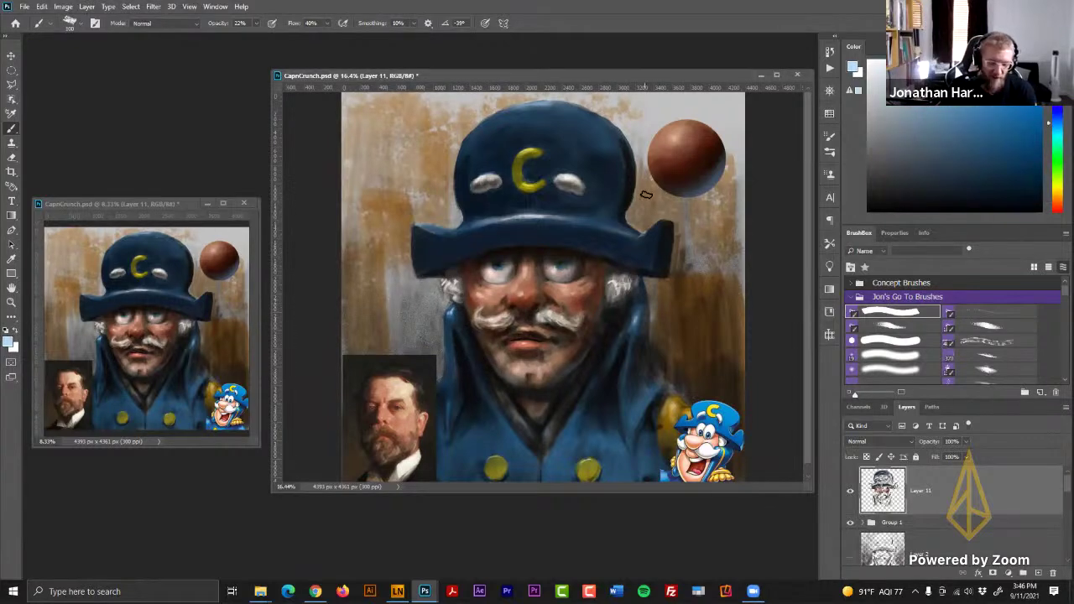
pyautogui.press('8')
pyautogui.press('8')
pyautogui.press('[')
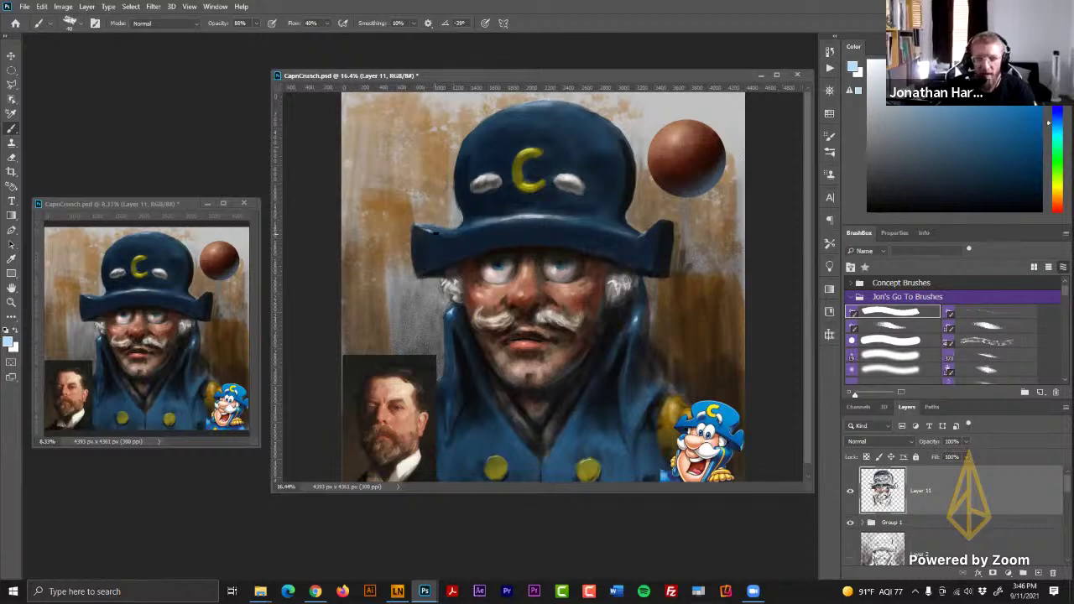
pyautogui.keyDown('alt'); pyautogui.click(428, 229); pyautogui.keyUp('alt')
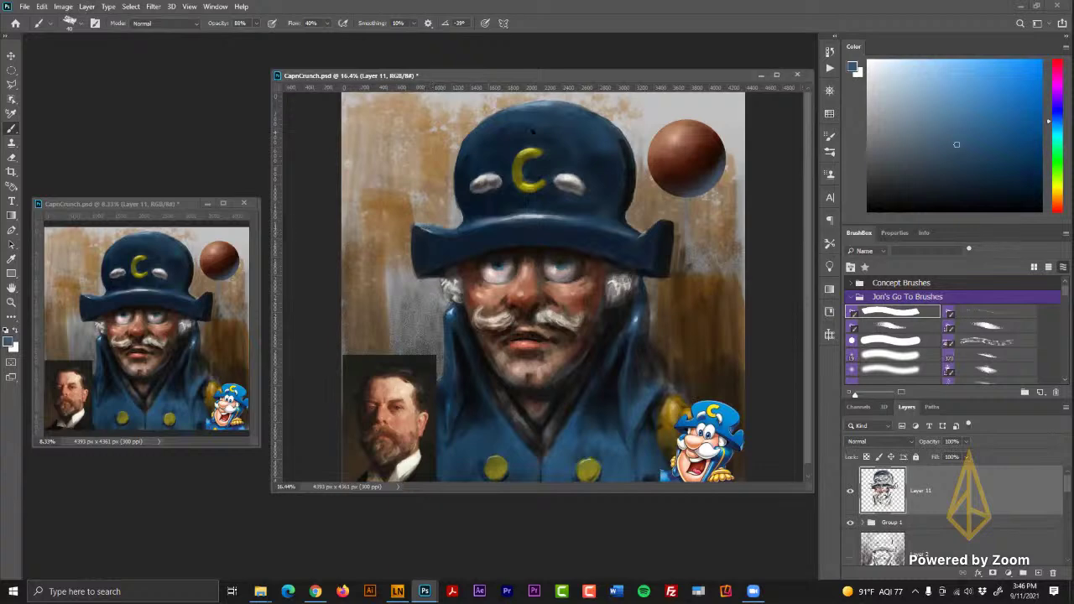
pyautogui.click(914, 67)
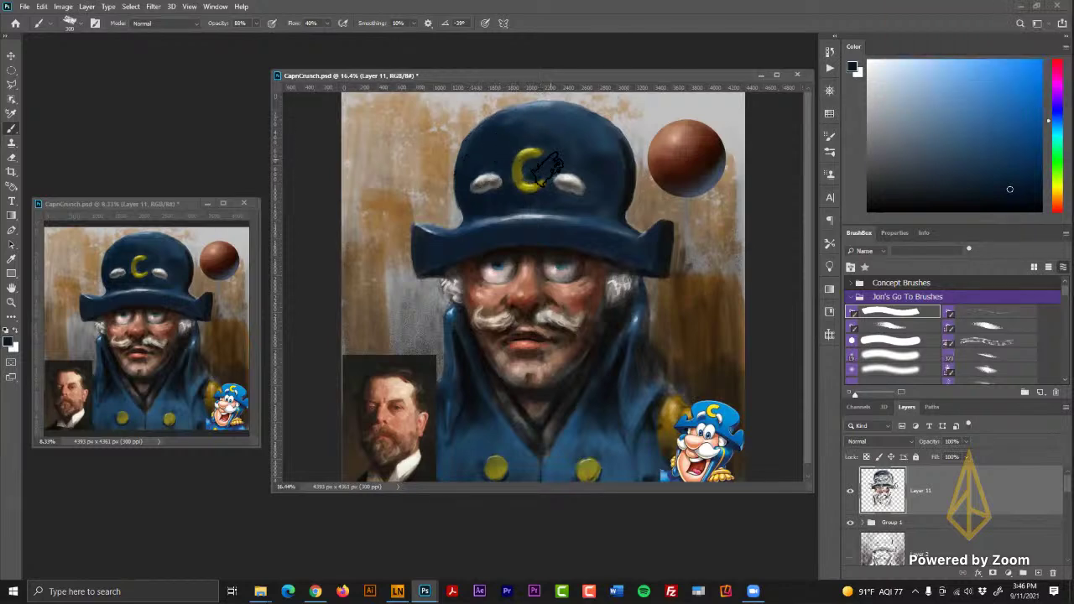
# - Blend the front and upper shading of the hat's crown with sampled mid and dark blues at 88% opacity
pyautogui.keyDown('alt'); pyautogui.click(579, 126); pyautogui.keyUp('alt')
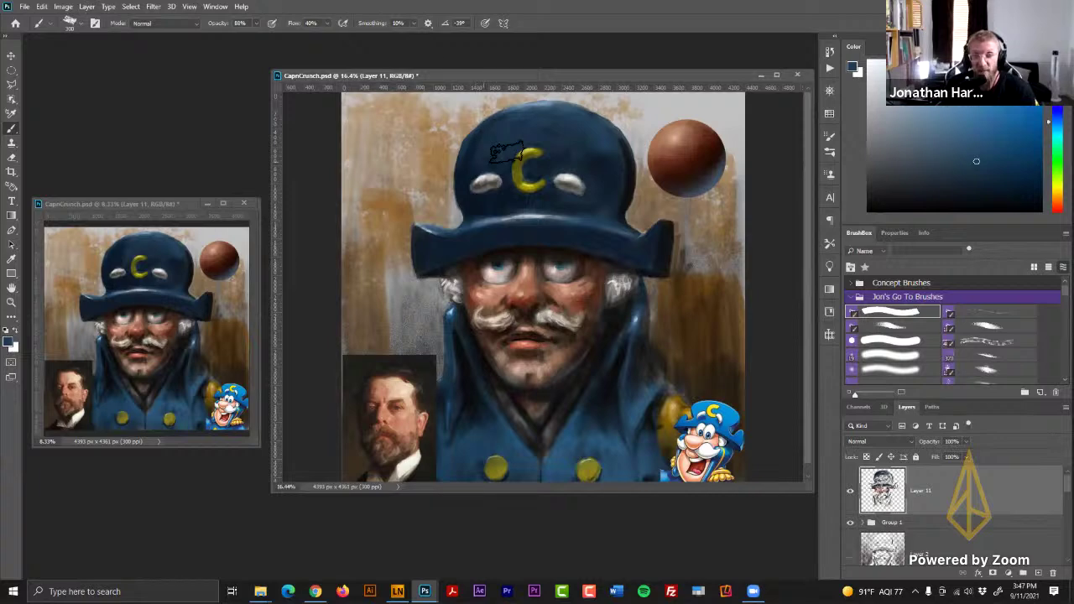
pyautogui.keyDown('alt'); pyautogui.click(550, 97); pyautogui.keyUp('alt')
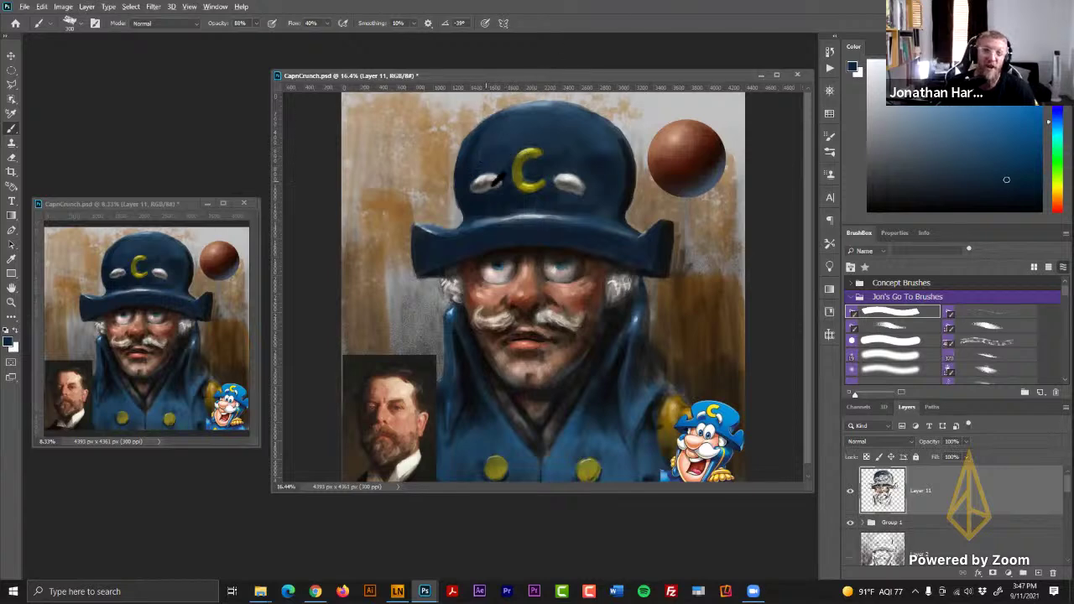
pyautogui.keyDown('alt'); pyautogui.click(466, 182); pyautogui.keyUp('alt')
pyautogui.keyDown('alt'); pyautogui.click(512, 129); pyautogui.keyUp('alt')
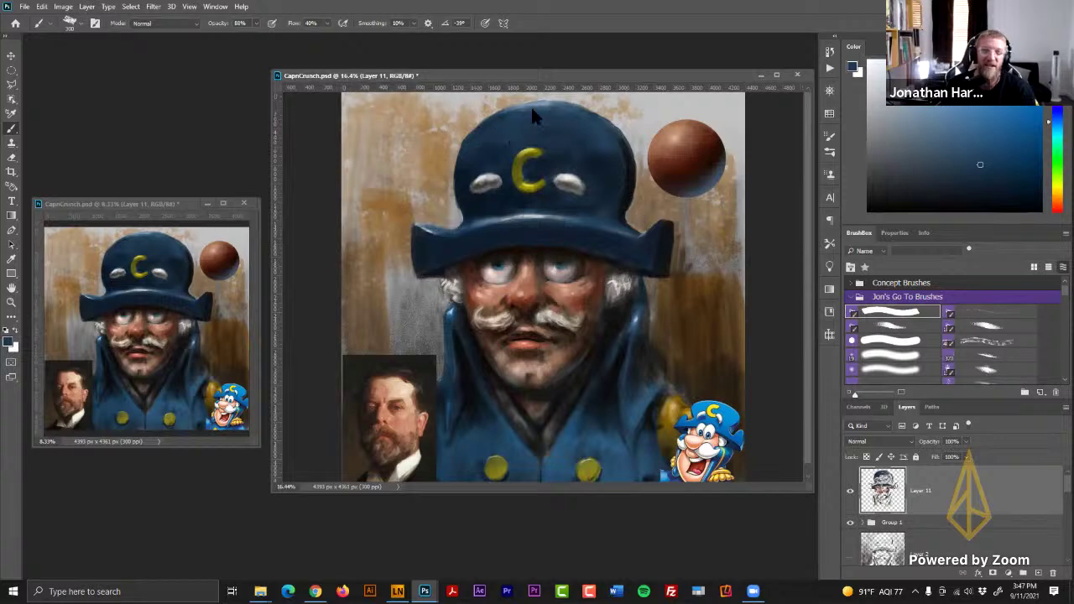
pyautogui.click(483, 136)
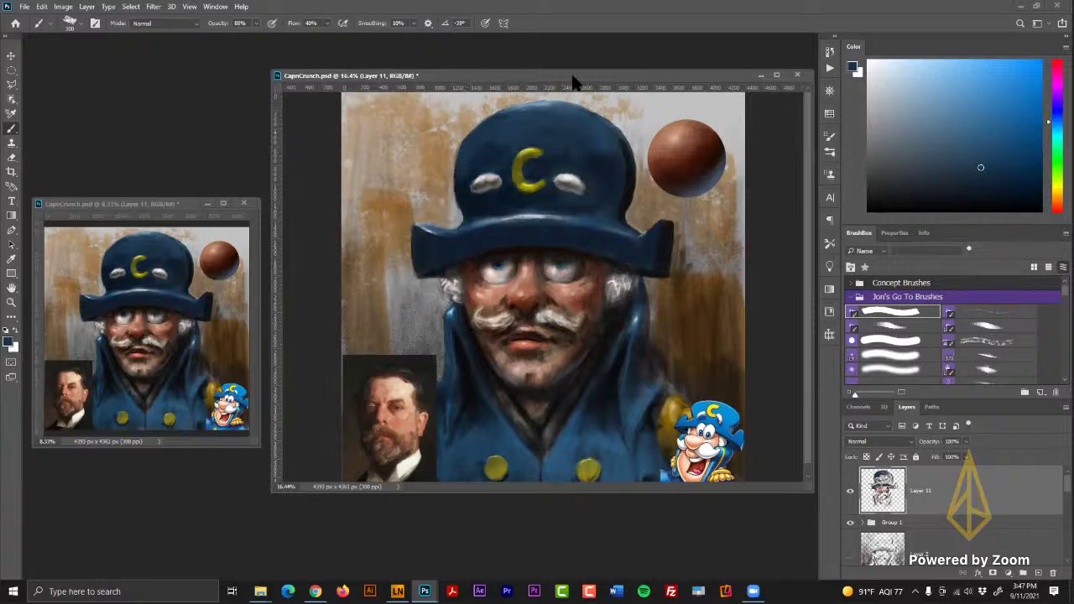
# - Reshape the side edges of the hat's crown with sampled dark blue and background brown at 100% opacity
pyautogui.press('0')
pyautogui.keyDown('alt'); pyautogui.click(456, 192); pyautogui.keyUp('alt')
pyautogui.keyDown('alt'); pyautogui.click(453, 174); pyautogui.keyUp('alt')
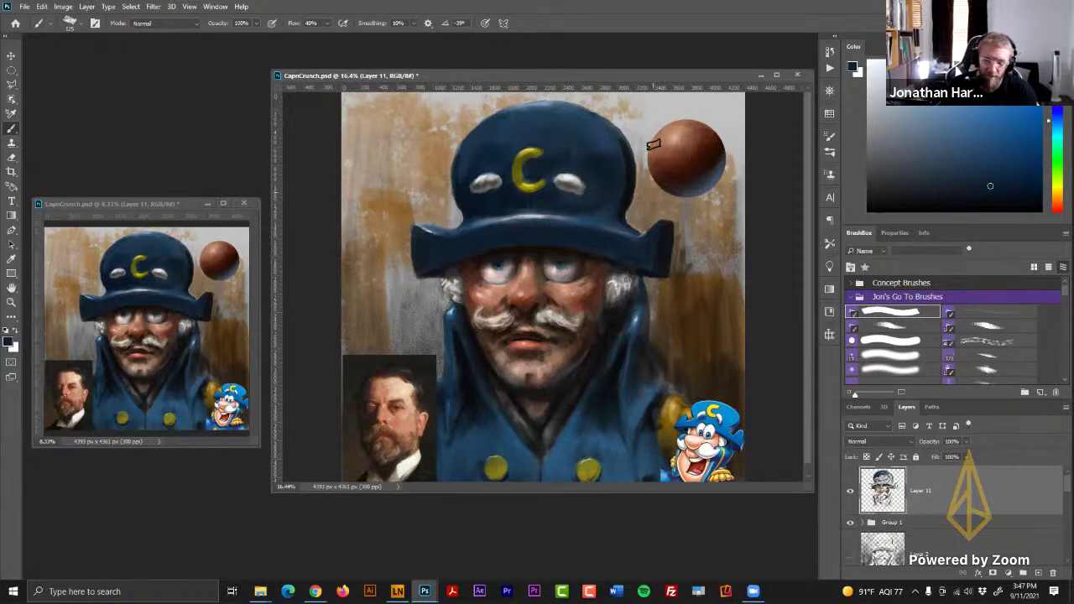
pyautogui.keyDown('alt'); pyautogui.click(638, 172); pyautogui.keyUp('alt')
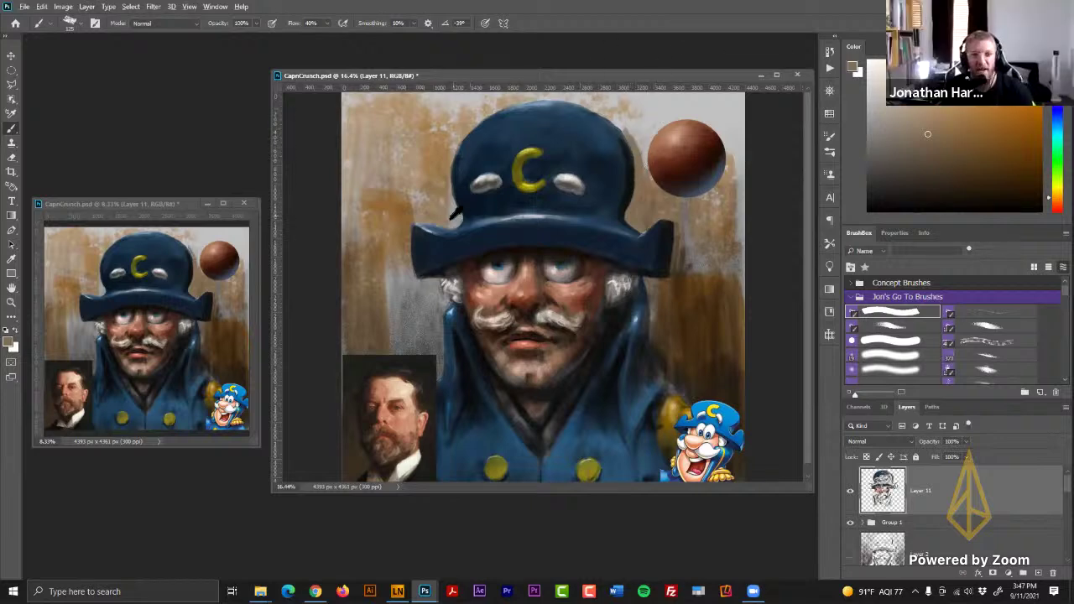
pyautogui.keyDown('alt'); pyautogui.click(452, 220); pyautogui.keyUp('alt')
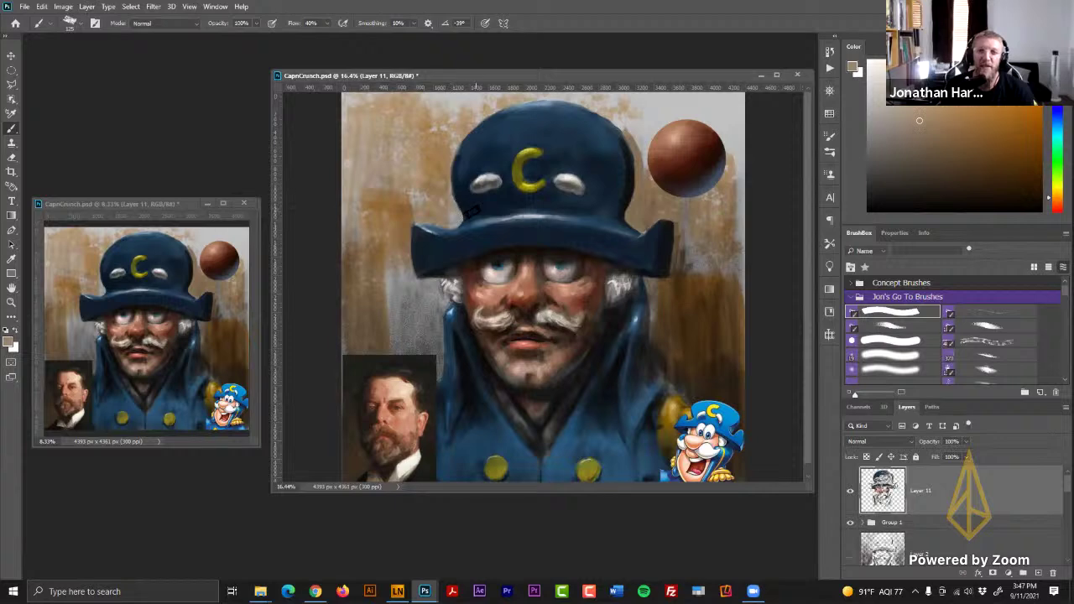
# - Smooth the crown's shading around the letter C and white eyebrows with sampled light and dark blues at 100% opacity
pyautogui.keyDown('alt'); pyautogui.click(474, 188); pyautogui.keyUp('alt')
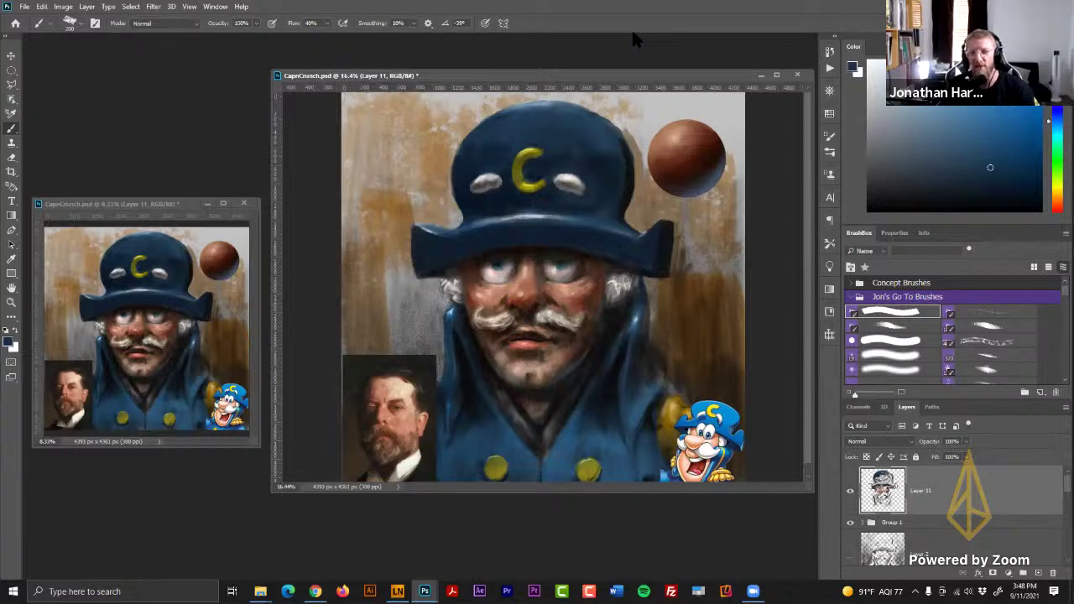
pyautogui.keyDown('alt'); pyautogui.click(585, 221); pyautogui.keyUp('alt')
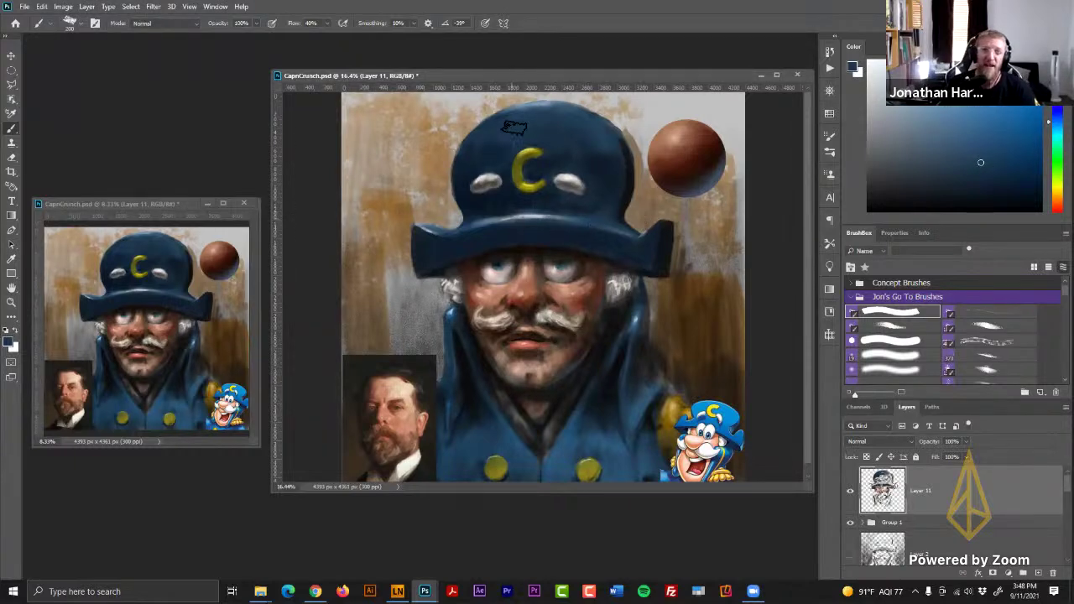
pyautogui.keyDown('alt'); pyautogui.click(537, 108); pyautogui.keyUp('alt')
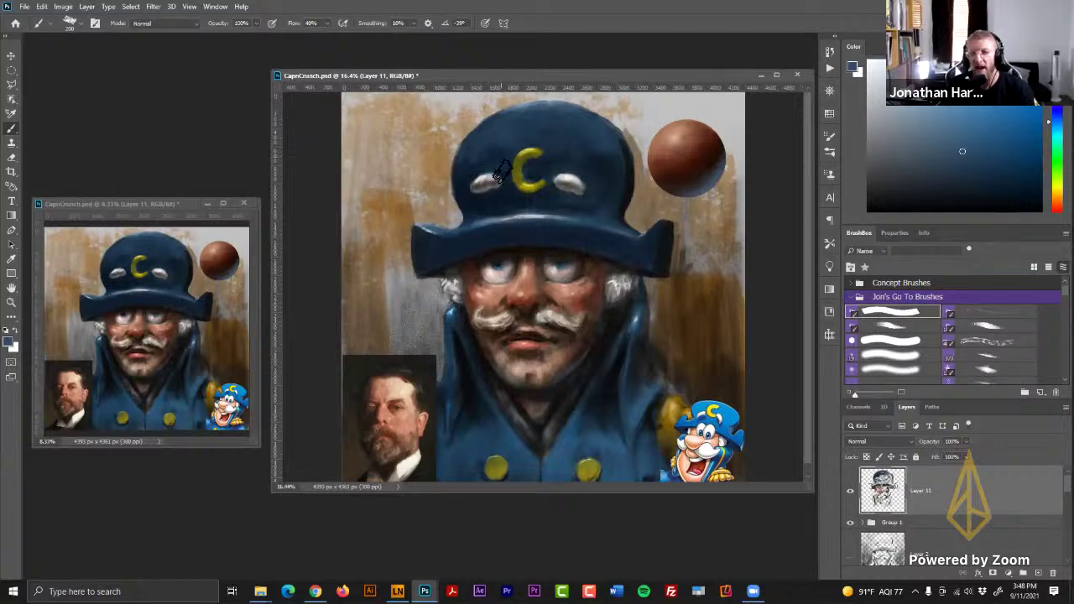
pyautogui.keyDown('alt'); pyautogui.click(468, 168); pyautogui.keyUp('alt')
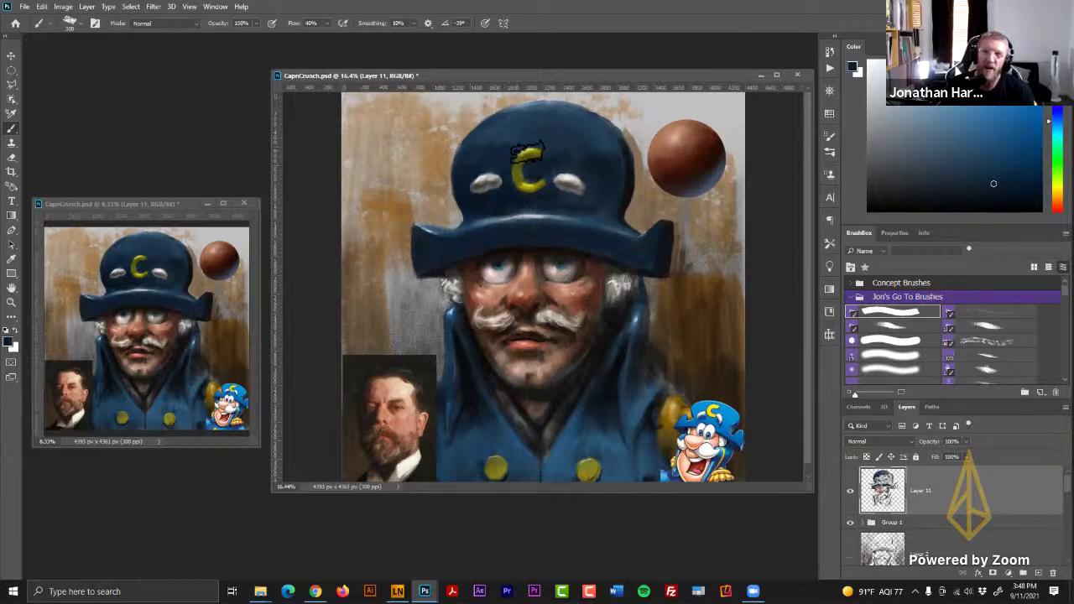
pyautogui.keyDown('alt'); pyautogui.click(502, 138); pyautogui.keyUp('alt')
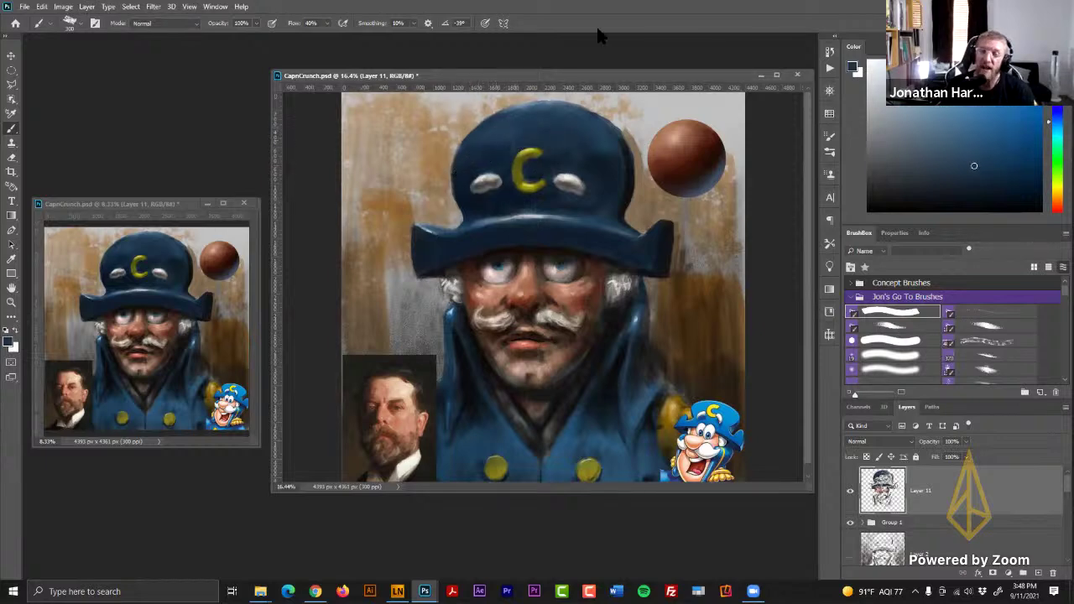
pyautogui.keyDown('alt'); pyautogui.click(558, 160); pyautogui.keyUp('alt')
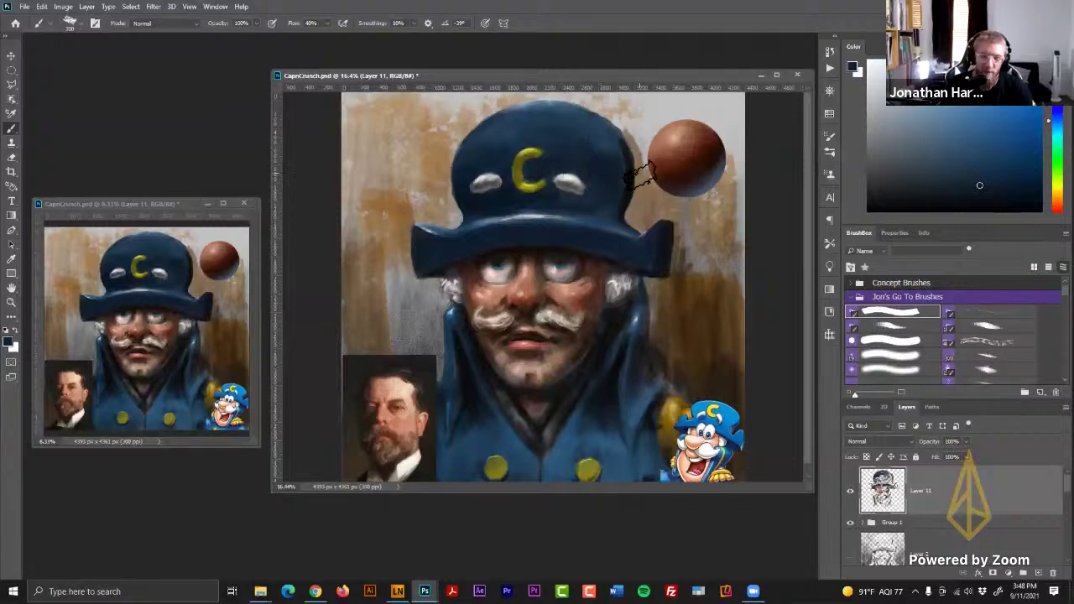
# - Blend the crown's shadow side with sampled dark and greyish blues, and undo the last stroke made with sampled skin tone
pyautogui.keyDown('alt'); pyautogui.click(611, 173); pyautogui.keyUp('alt')
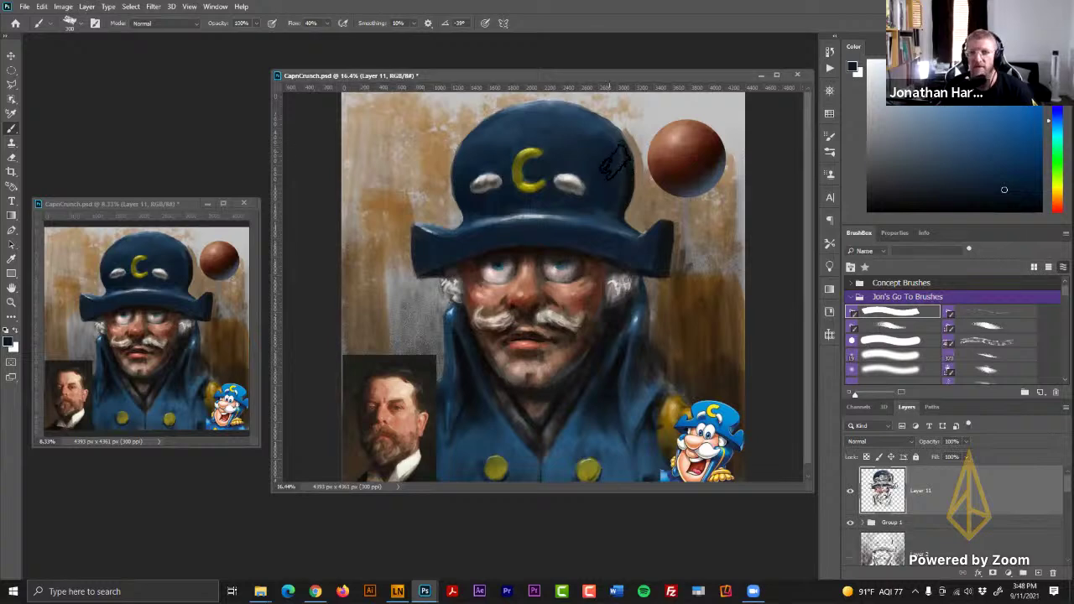
pyautogui.keyDown('alt'); pyautogui.click(625, 172); pyautogui.keyUp('alt')
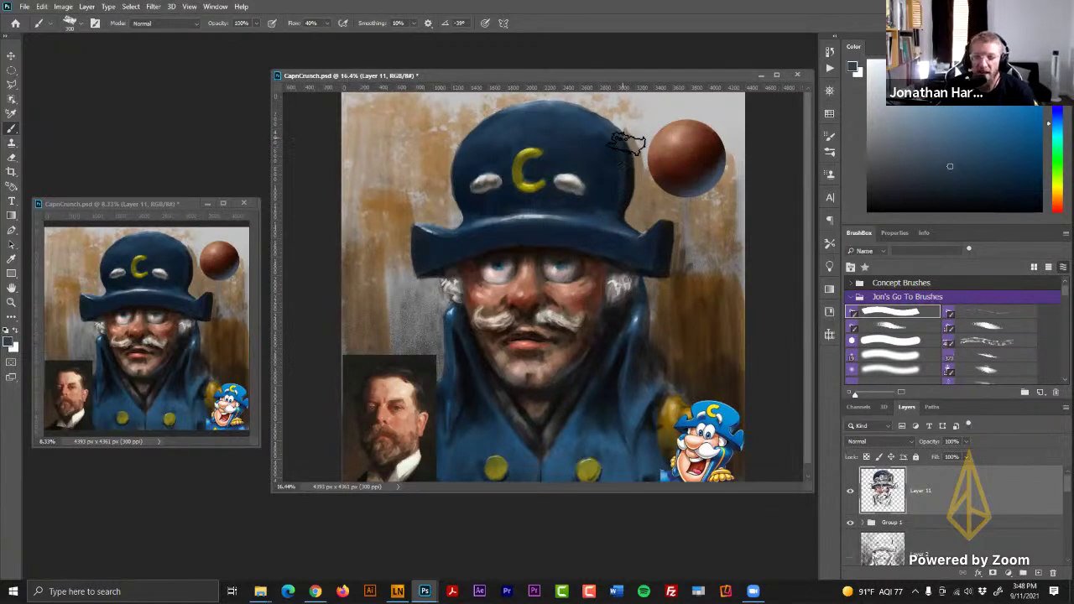
pyautogui.keyDown('alt'); pyautogui.click(525, 287); pyautogui.keyUp('alt')
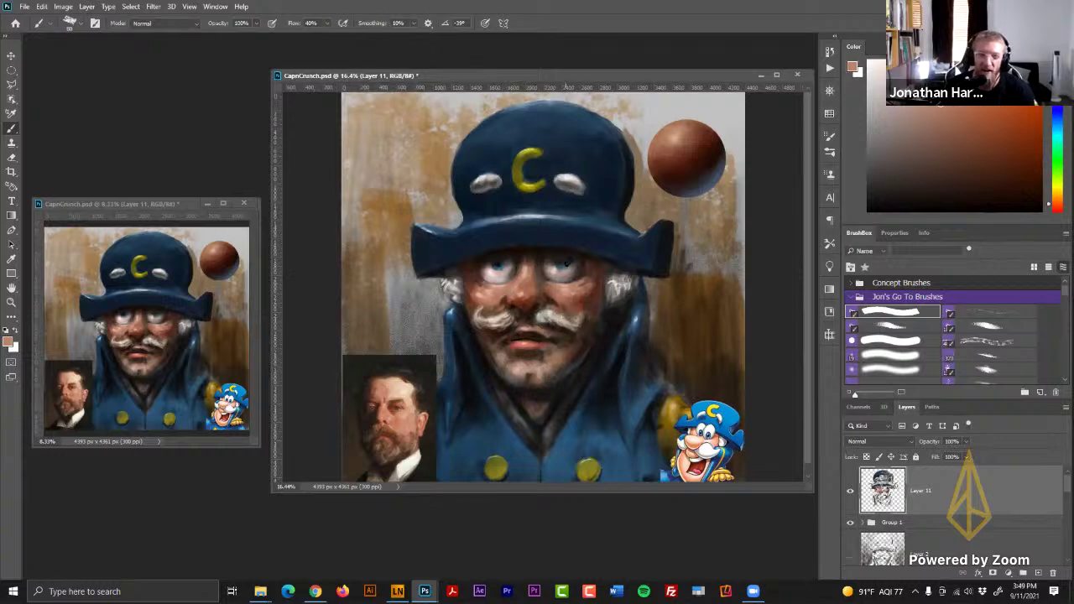
pyautogui.hotkey('ctrl', 'z')
# - Refine the crown's shading above the brim and around the letter C with sampled dark and mid blues
pyautogui.keyDown('alt'); pyautogui.click(599, 205); pyautogui.keyUp('alt')
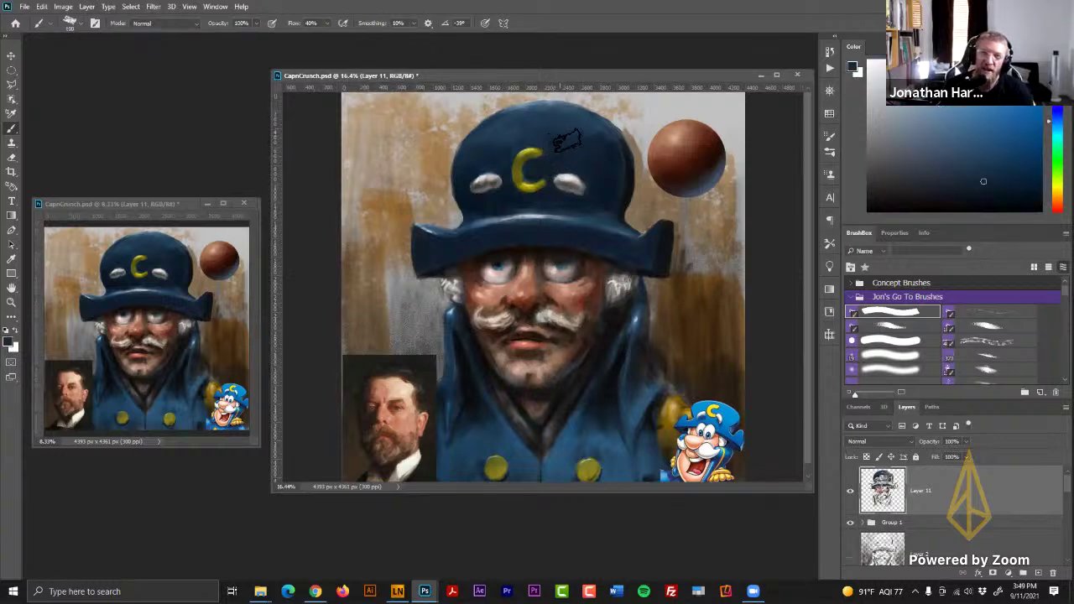
pyautogui.keyDown('alt'); pyautogui.click(615, 171); pyautogui.keyUp('alt')
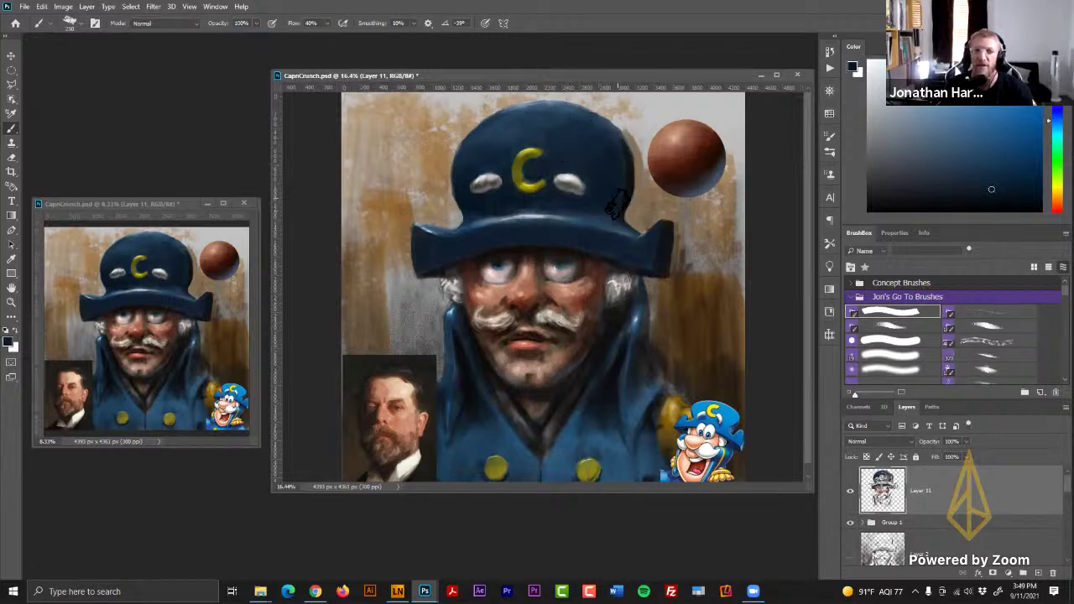
pyautogui.keyDown('alt'); pyautogui.click(588, 207); pyautogui.keyUp('alt')
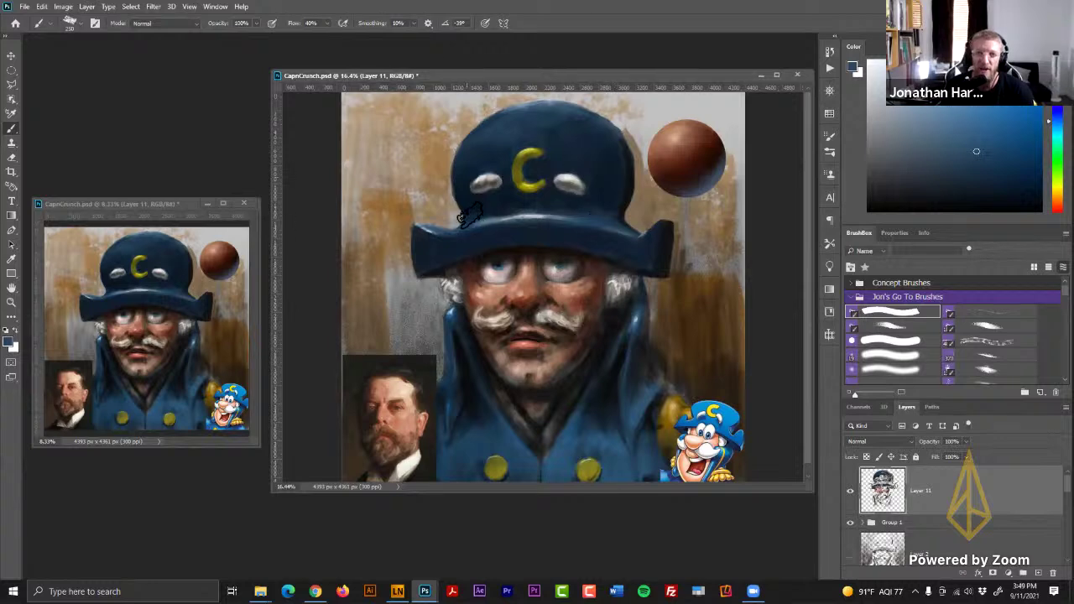
pyautogui.keyDown('alt'); pyautogui.click(465, 178); pyautogui.keyUp('alt')
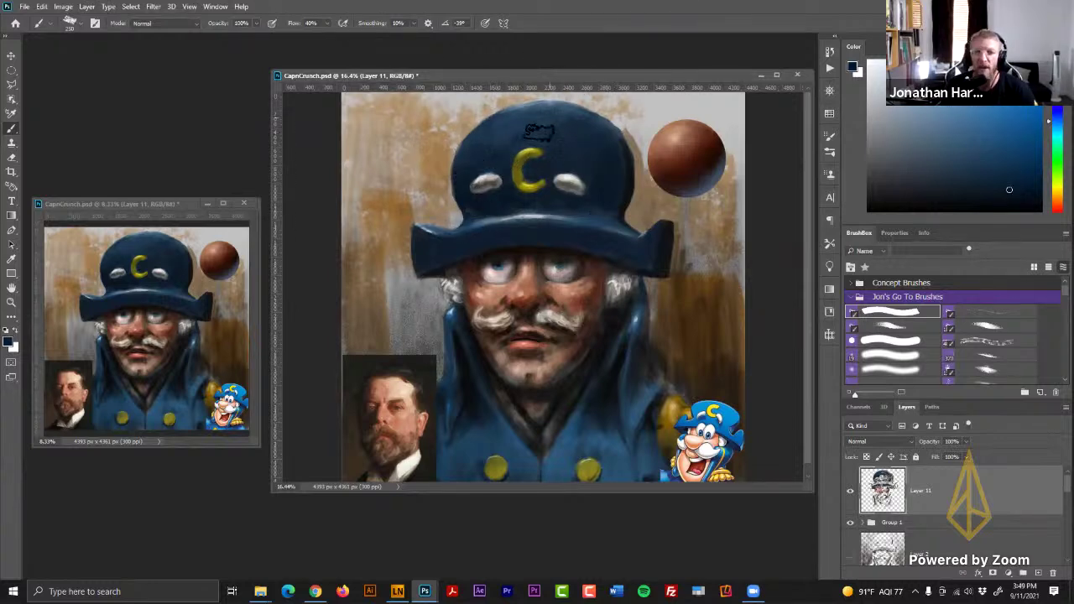
pyautogui.keyDown('alt'); pyautogui.click(508, 145); pyautogui.keyUp('alt')
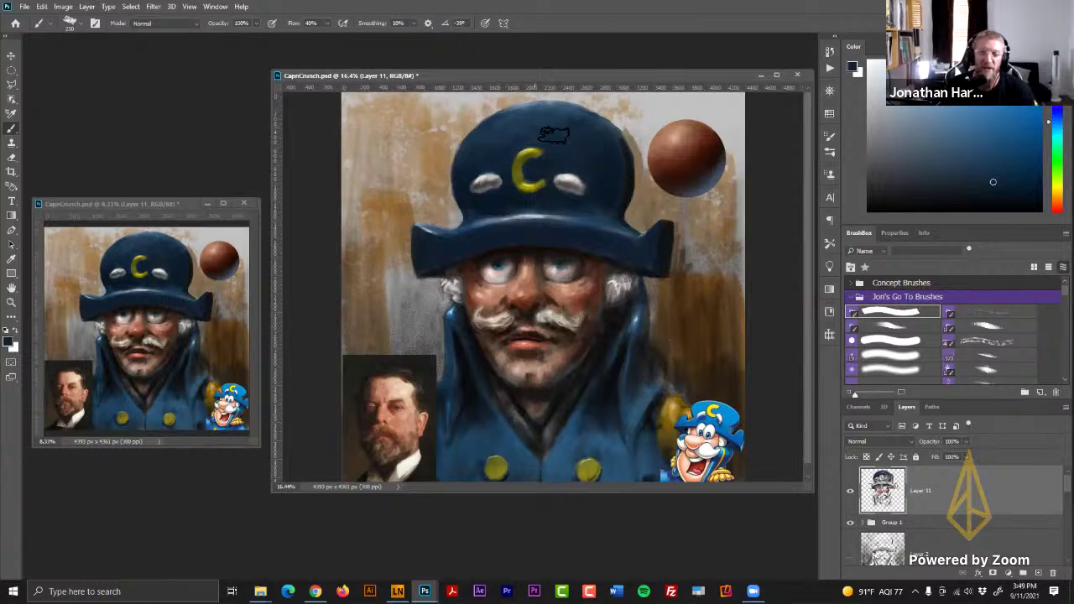
# - Darken the shadow where the hat's crown meets the brim with near-black blue at 100% opacity
pyautogui.keyDown('alt'); pyautogui.click(481, 199); pyautogui.keyUp('alt')
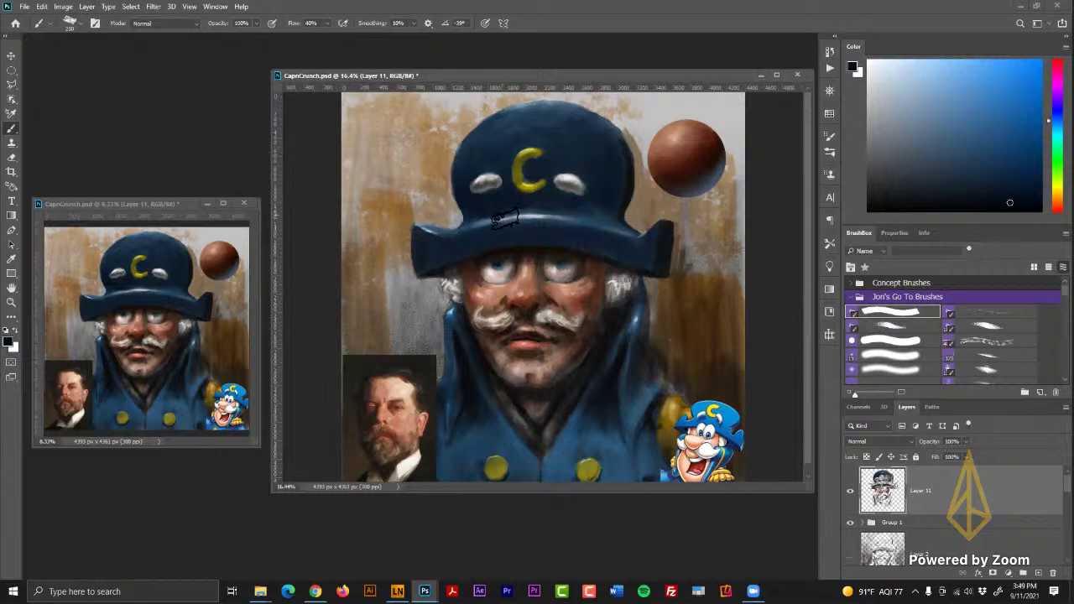
pyautogui.moveTo(566, 215); pyautogui.dragTo(609, 228)
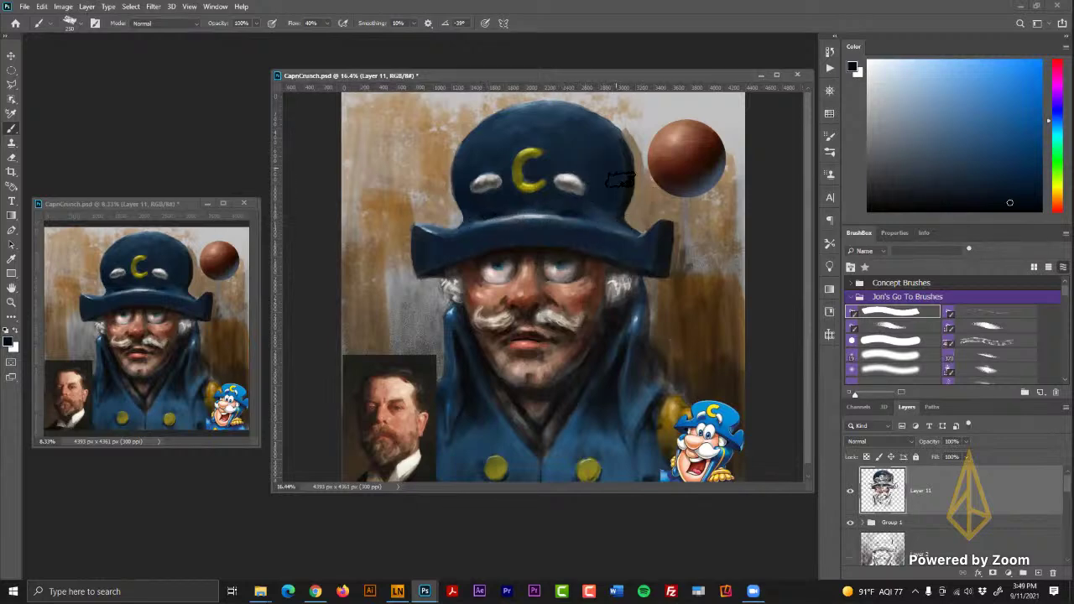
pyautogui.keyDown('alt'); pyautogui.click(470, 221); pyautogui.keyUp('alt')
# - Touch up the letter C with sampled dark yellow and accent the hat's highlights with light blue using a small brush
pyautogui.keyDown('alt'); pyautogui.click(527, 163); pyautogui.keyUp('alt')
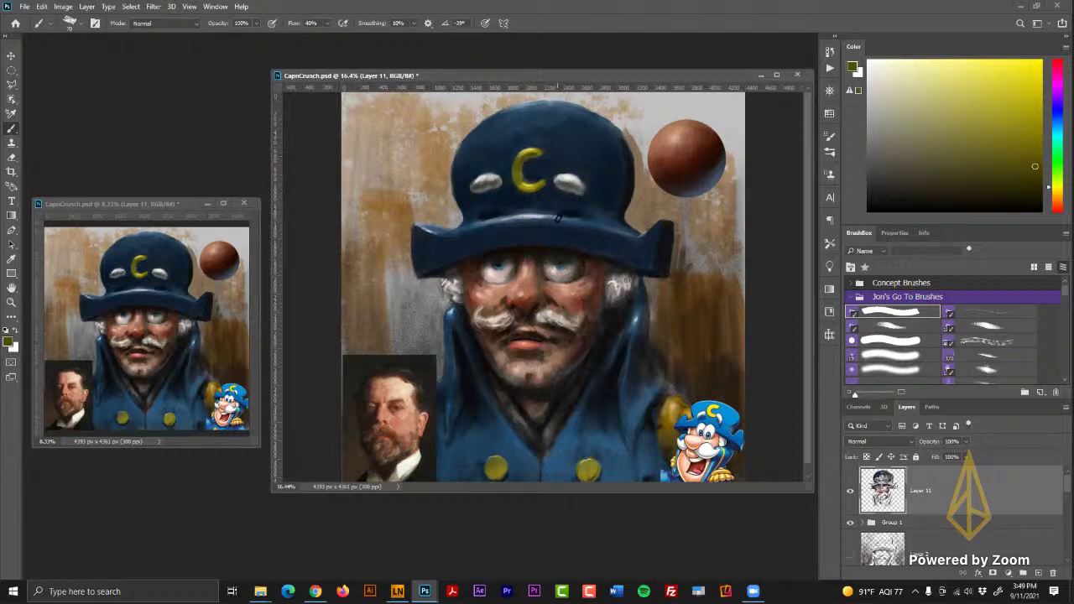
pyautogui.keyDown('alt'); pyautogui.click(540, 114); pyautogui.keyUp('alt')
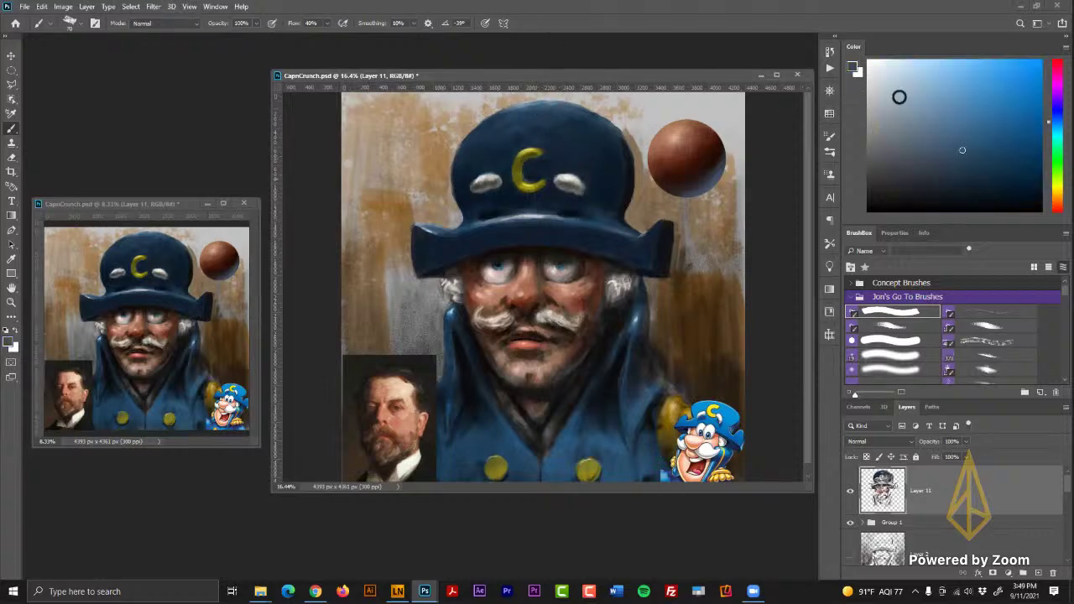
pyautogui.click(915, 66)
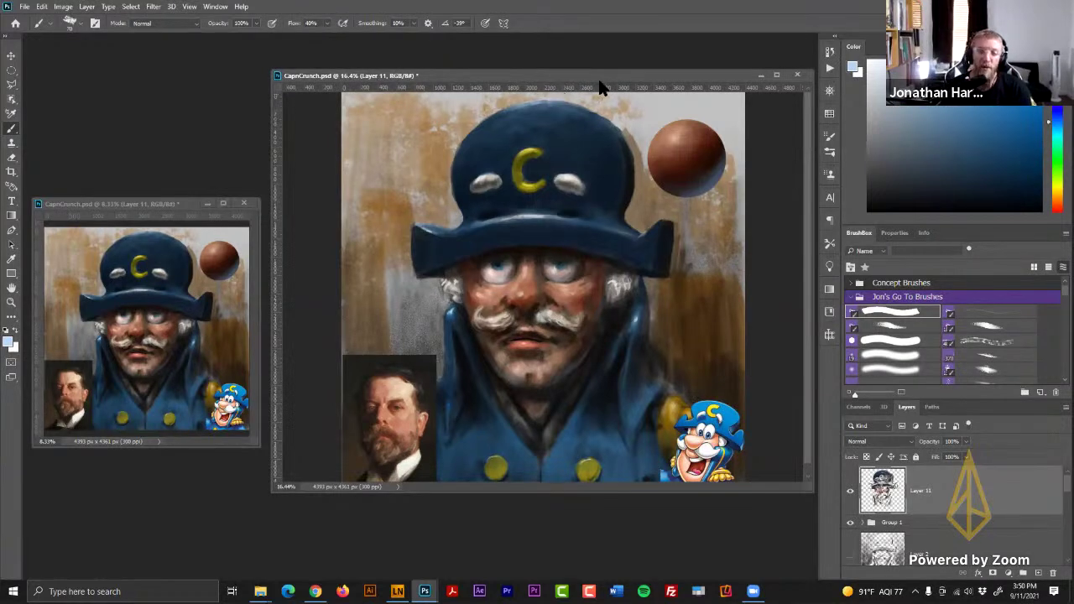
# - Touch up the hat brim with sampled dark blues and glaze the background with sampled brown at 10% opacity
pyautogui.keyDown('alt'); pyautogui.click(497, 234); pyautogui.keyUp('alt')
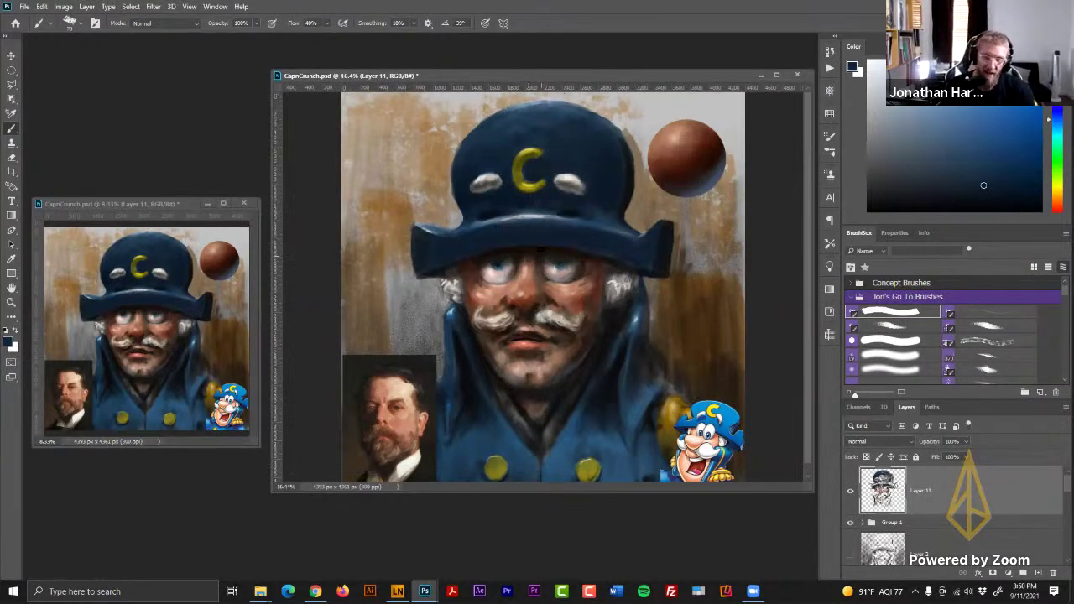
pyautogui.keyDown('alt'); pyautogui.click(564, 235); pyautogui.keyUp('alt')
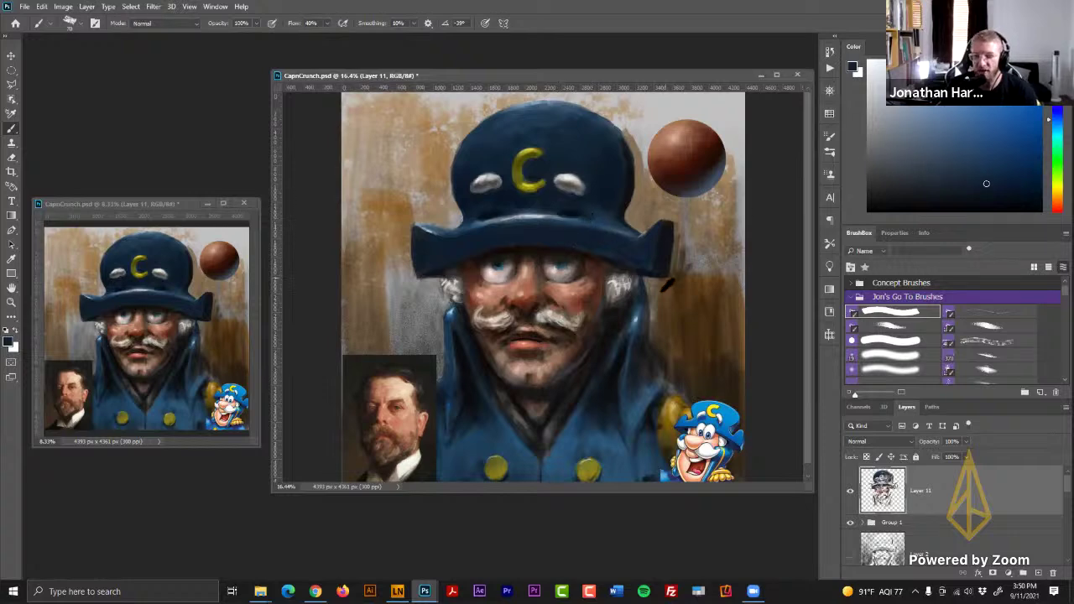
pyautogui.moveTo(686, 293); pyautogui.dragTo(676, 304)
pyautogui.keyDown('alt'); pyautogui.click(676, 305); pyautogui.keyUp('alt')
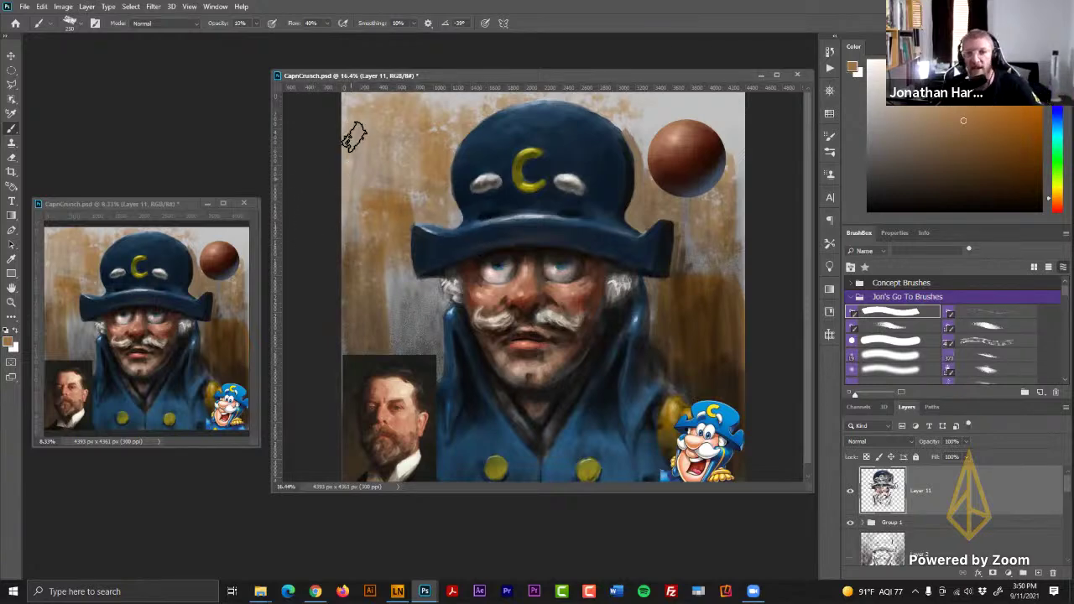
# - Brighten the highlight on top of the hat's crown with sampled pale blue at 100% opacity
pyautogui.keyDown('alt'); pyautogui.click(542, 106); pyautogui.keyUp('alt')
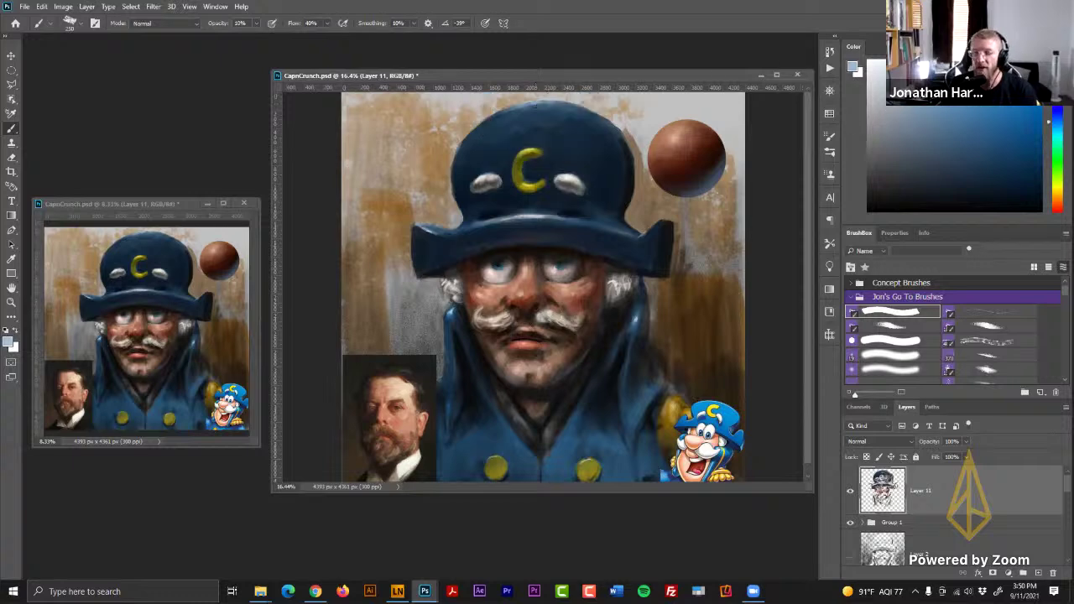
pyautogui.press('0')
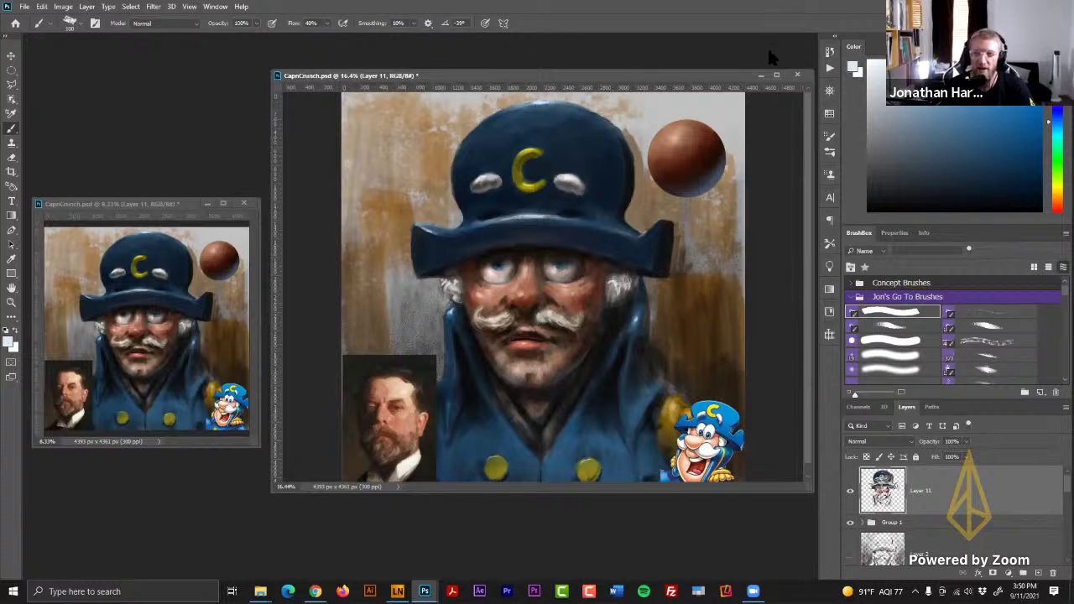
# - Blend the highlight on top of the hat's crown with light blue and sampled dark blue at 20% opacity
pyautogui.click(900, 99)
pyautogui.press('2')
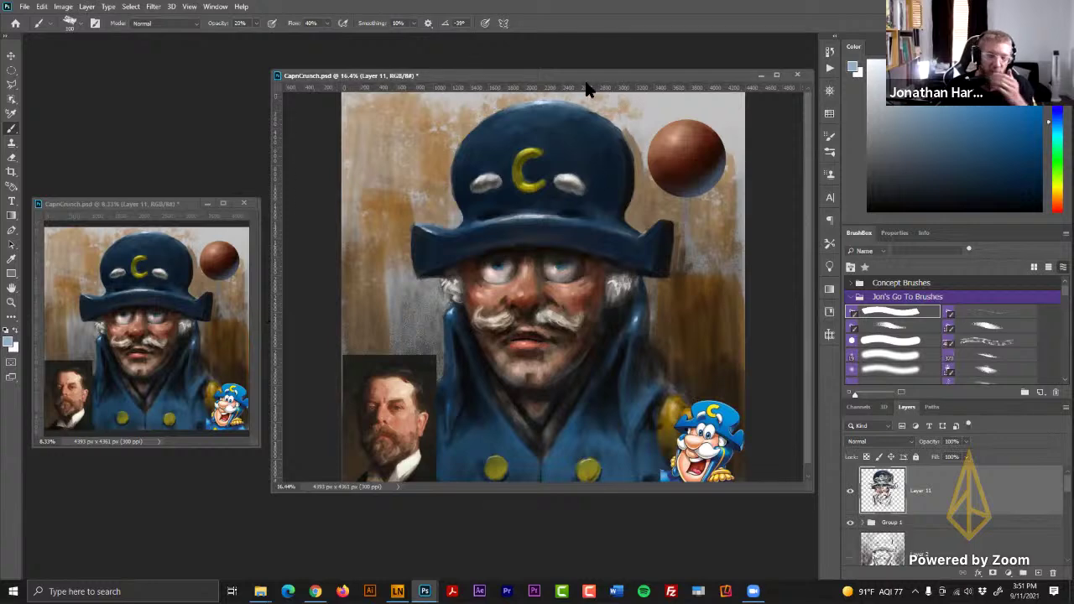
pyautogui.keyDown('alt'); pyautogui.click(528, 110); pyautogui.keyUp('alt')
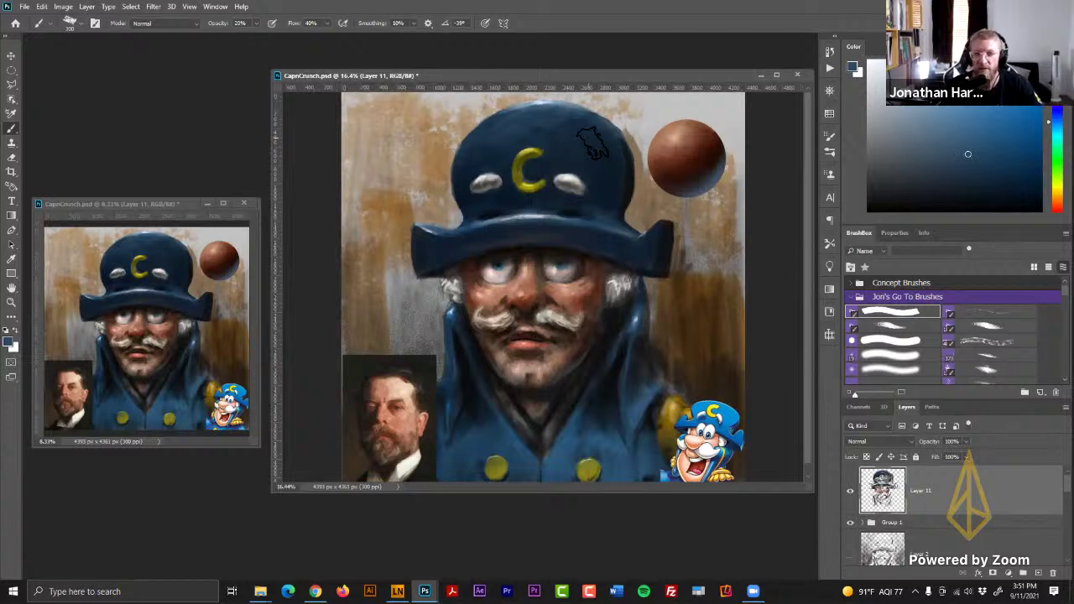
# - Refine the crown's top edge with sampled pale blue and muted blue using a much smaller brush
pyautogui.keyDown('alt'); pyautogui.click(541, 105); pyautogui.keyUp('alt')
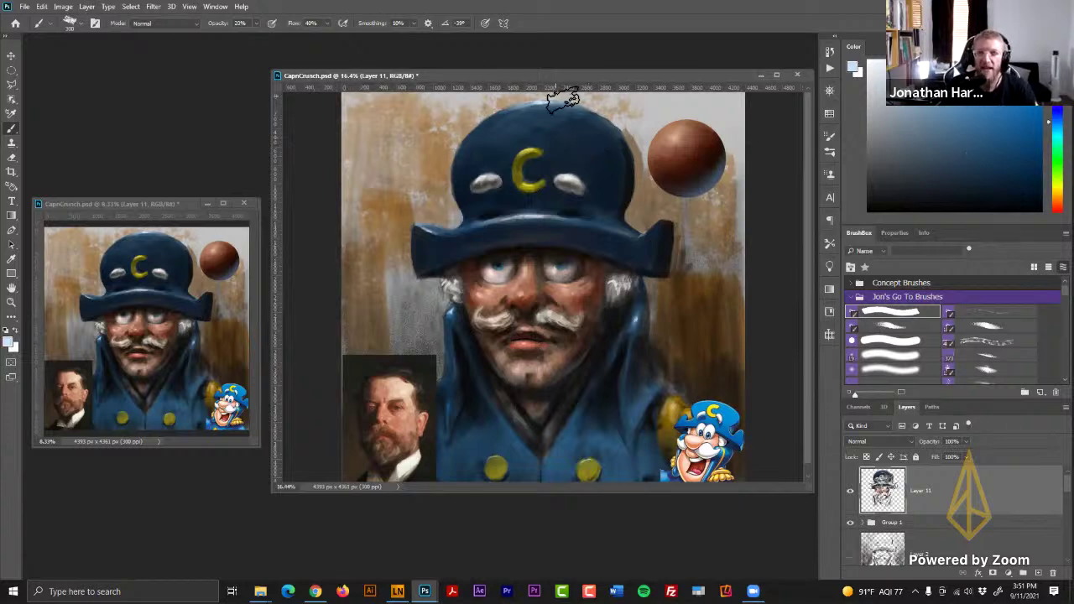
pyautogui.press('[')
pyautogui.press('[')
pyautogui.press('[')
pyautogui.press('[')
pyautogui.press('[')
pyautogui.press('[')
pyautogui.press('[')
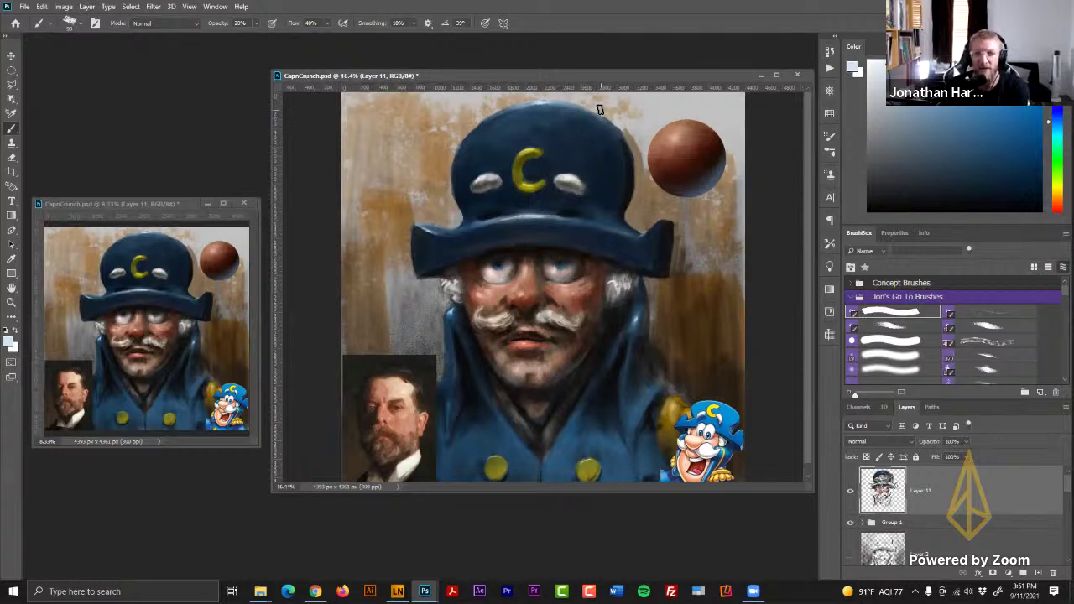
pyautogui.keyDown('alt'); pyautogui.click(522, 111); pyautogui.keyUp('alt')
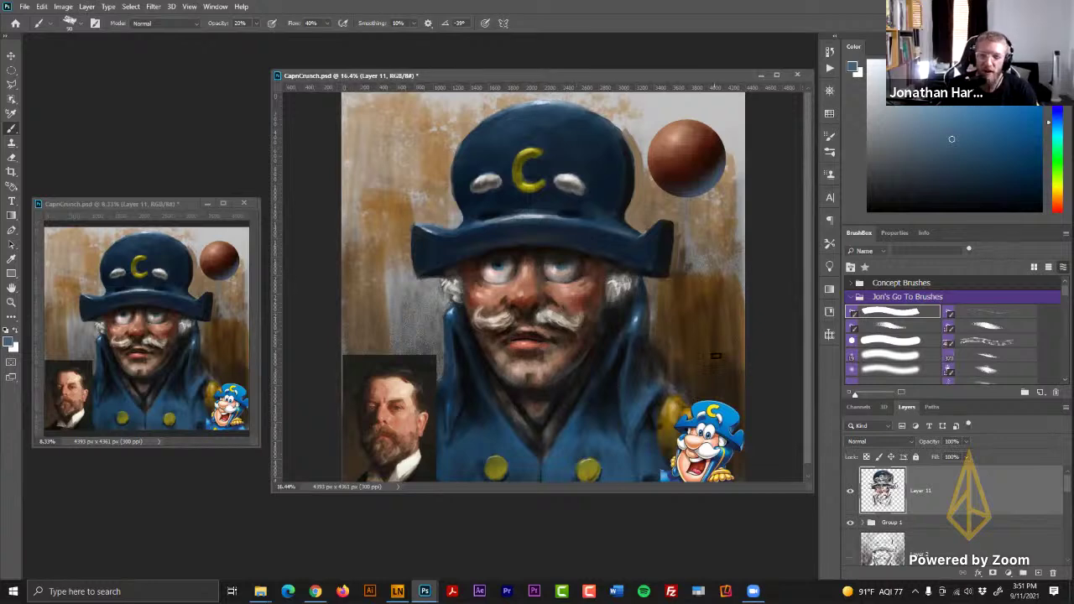
# - Darken the background between the hat brim and the reference portrait with sampled near-black, browns and grey-brown at 100% opacity
pyautogui.keyDown('alt'); pyautogui.click(720, 379); pyautogui.keyUp('alt')
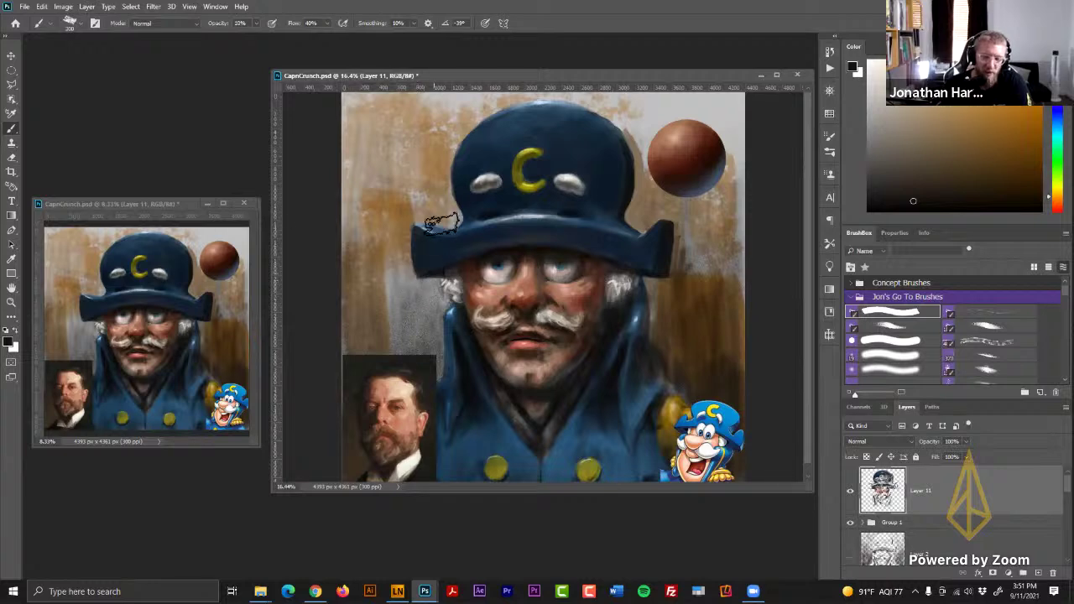
pyautogui.moveTo(393, 277)
pyautogui.mouseDown()
pyautogui.moveTo(398, 347)
pyautogui.moveTo(391, 285)
pyautogui.mouseUp()
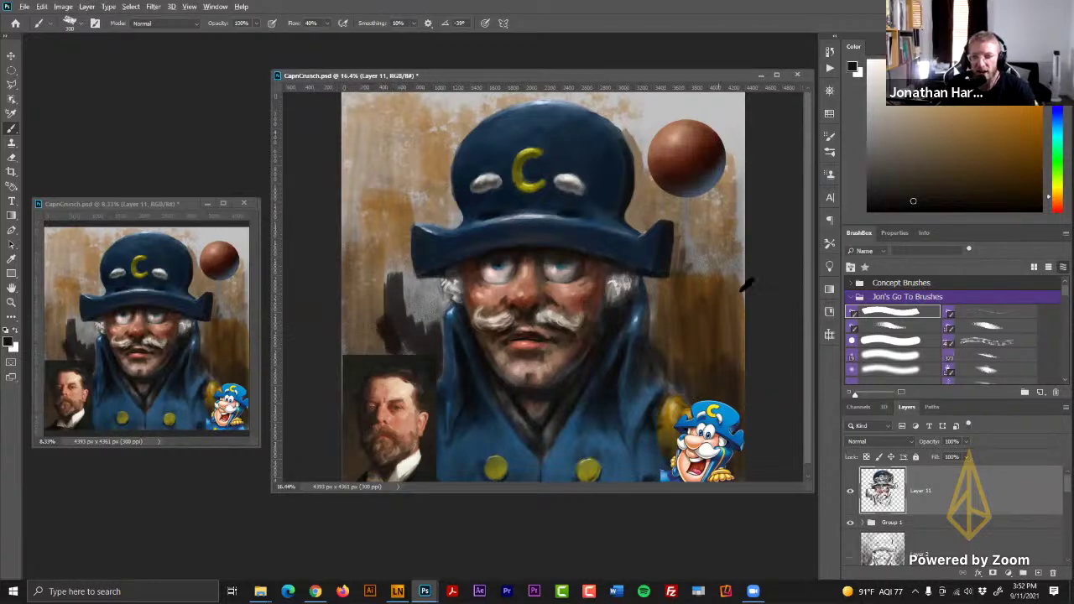
pyautogui.keyDown('alt'); pyautogui.click(691, 337); pyautogui.keyUp('alt')
pyautogui.moveTo(406, 346)
pyautogui.mouseDown()
pyautogui.moveTo(408, 314)
pyautogui.moveTo(403, 357)
pyautogui.moveTo(386, 289)
pyautogui.moveTo(415, 368)
pyautogui.moveTo(424, 354)
pyautogui.moveTo(428, 373)
pyautogui.moveTo(431, 349)
pyautogui.moveTo(437, 381)
pyautogui.mouseUp()
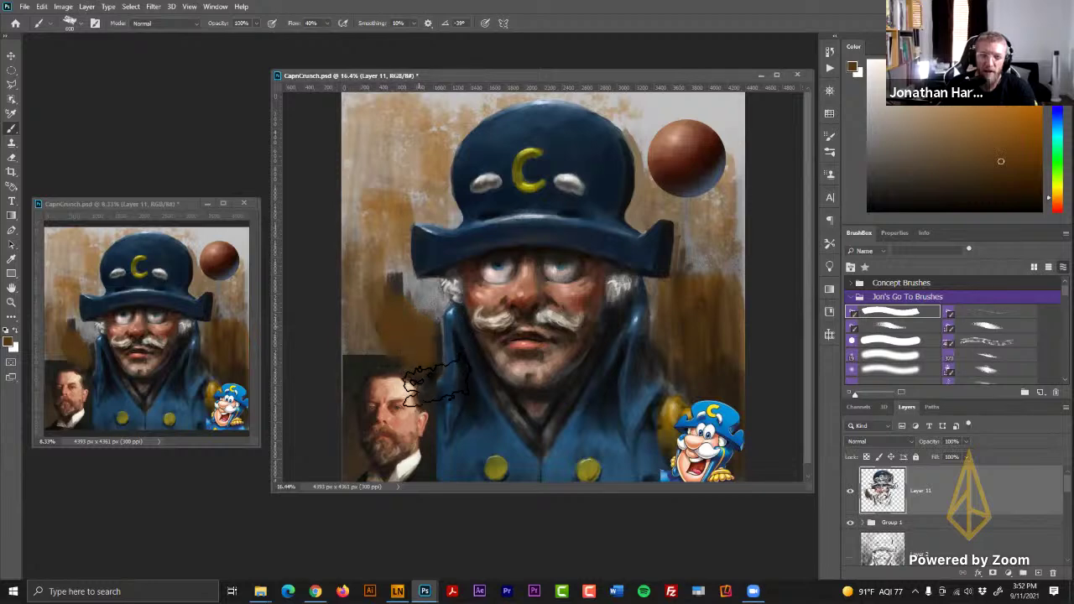
pyautogui.keyDown('alt'); pyautogui.click(395, 285); pyautogui.keyUp('alt')
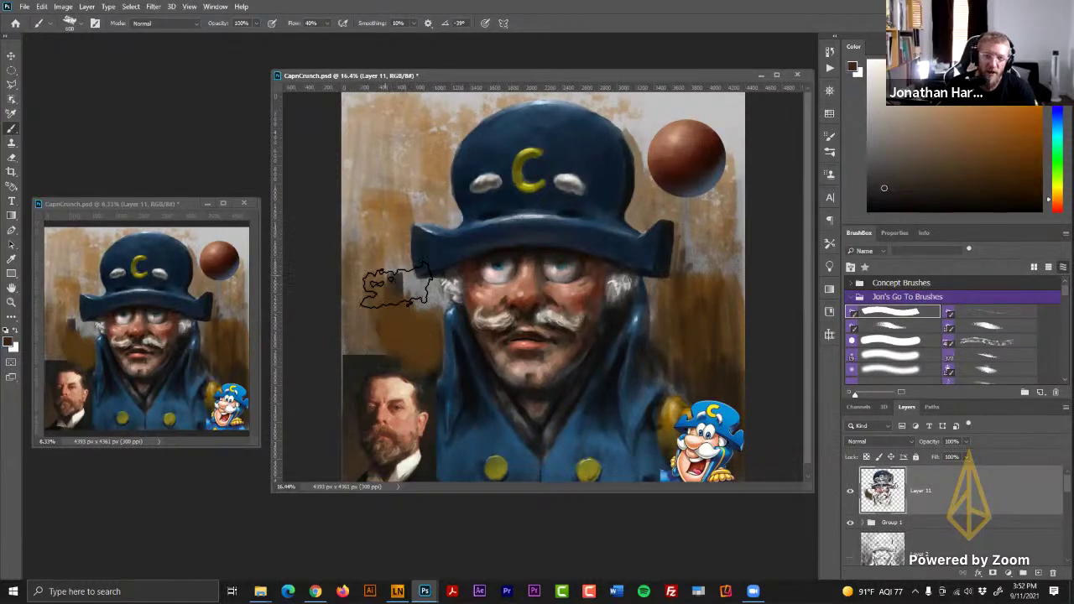
pyautogui.moveTo(396, 287)
pyautogui.mouseDown()
pyautogui.moveTo(396, 354)
pyautogui.moveTo(388, 277)
pyautogui.moveTo(407, 330)
pyautogui.moveTo(423, 301)
pyautogui.moveTo(437, 297)
pyautogui.moveTo(441, 317)
pyautogui.moveTo(443, 295)
pyautogui.moveTo(412, 284)
pyautogui.moveTo(408, 269)
pyautogui.moveTo(414, 325)
pyautogui.mouseUp()
pyautogui.keyDown('alt'); pyautogui.click(367, 279); pyautogui.keyUp('alt')
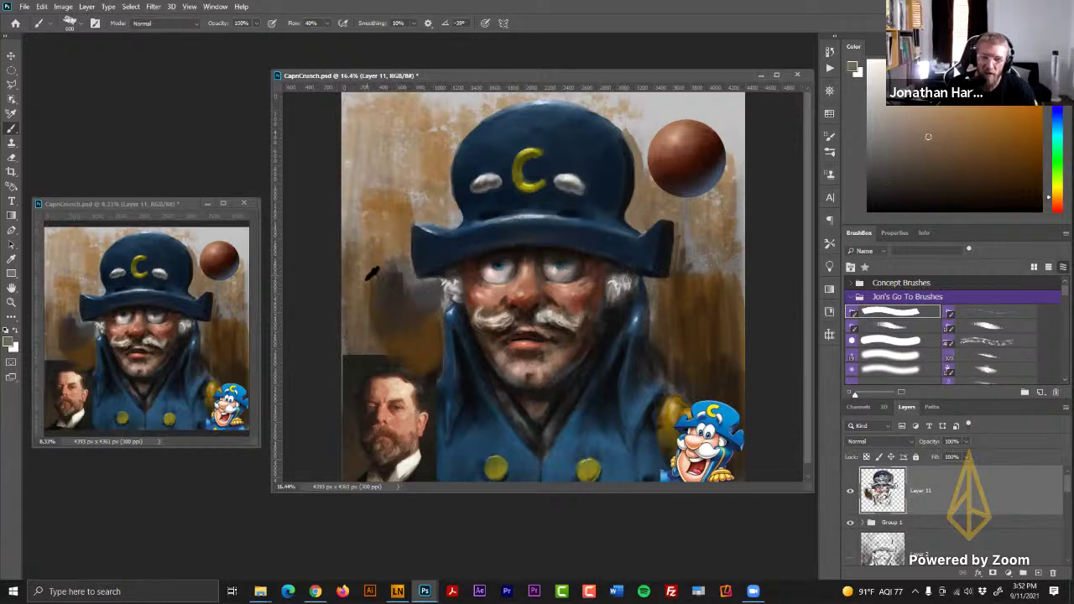
pyautogui.moveTo(370, 274)
pyautogui.mouseDown()
pyautogui.moveTo(398, 359)
pyautogui.moveTo(392, 267)
pyautogui.moveTo(414, 364)
pyautogui.moveTo(433, 340)
pyautogui.mouseUp()
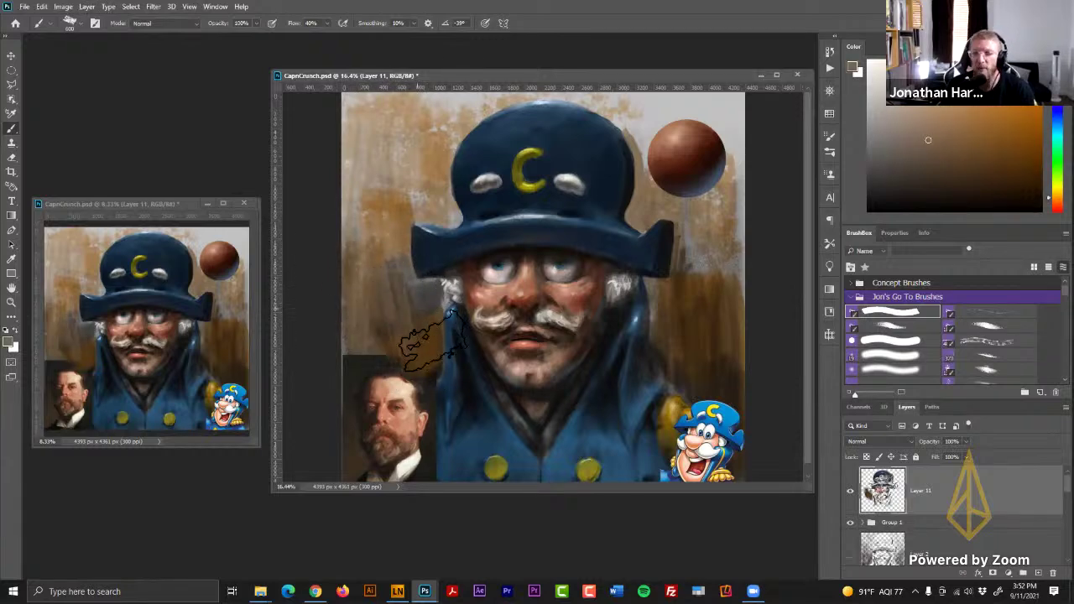
pyautogui.keyDown('alt'); pyautogui.click(727, 378); pyautogui.keyUp('alt')
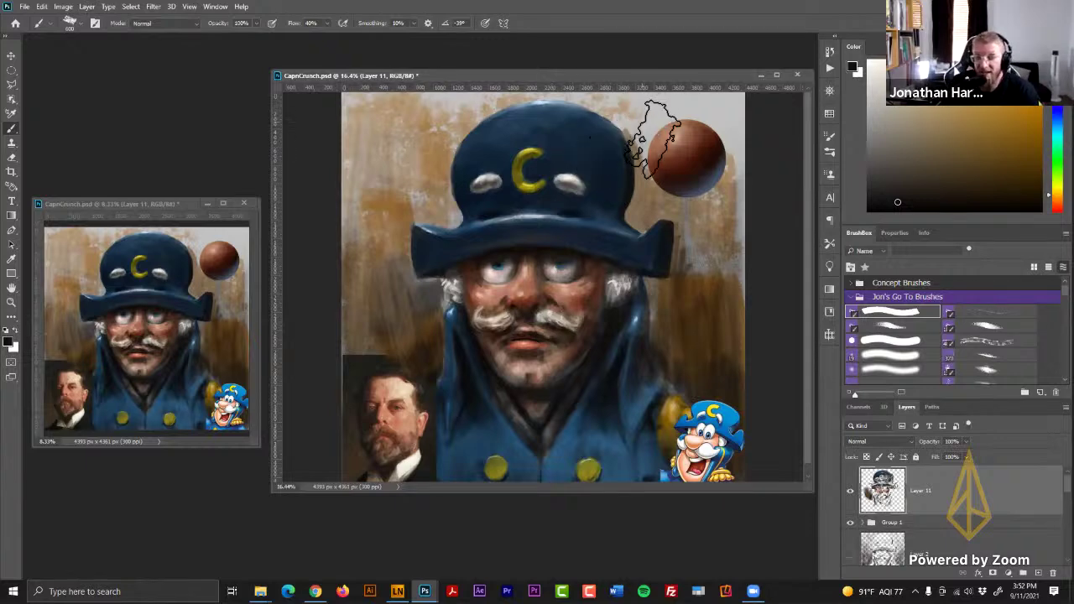
# - Clean up the background along the crown's edge beside the sphere with sampled light grey and brown, using a smaller brush
pyautogui.keyDown('alt'); pyautogui.click(641, 122); pyautogui.keyUp('alt')
pyautogui.press('[')
pyautogui.press('[')
pyautogui.press('[')
pyautogui.press('[')
pyautogui.press('[')
pyautogui.press('[')
pyautogui.press('[')
pyautogui.press('[')
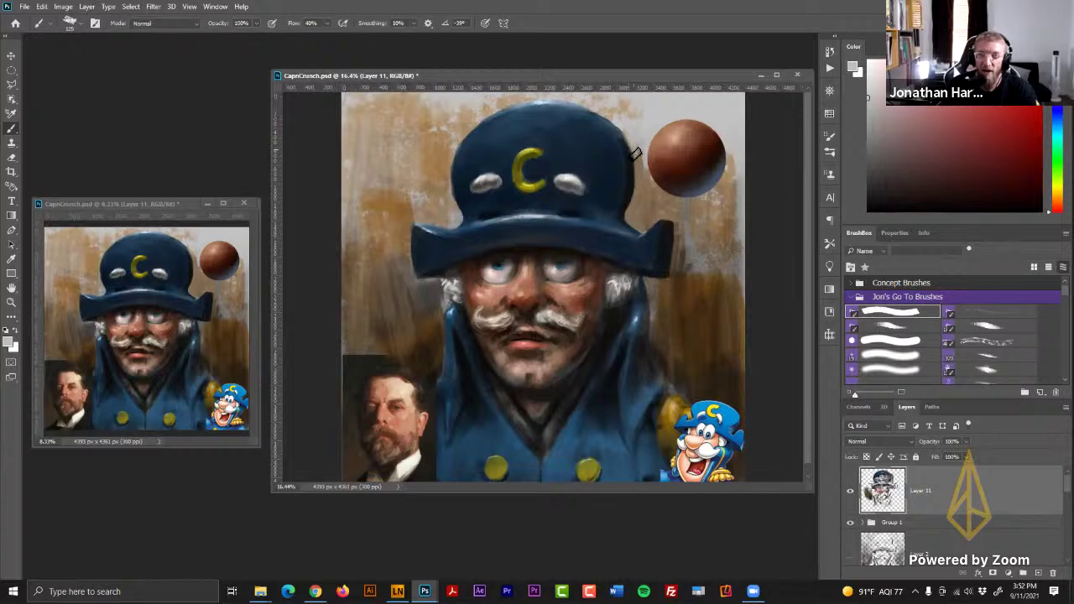
pyautogui.keyDown('alt'); pyautogui.click(644, 186); pyautogui.keyUp('alt')
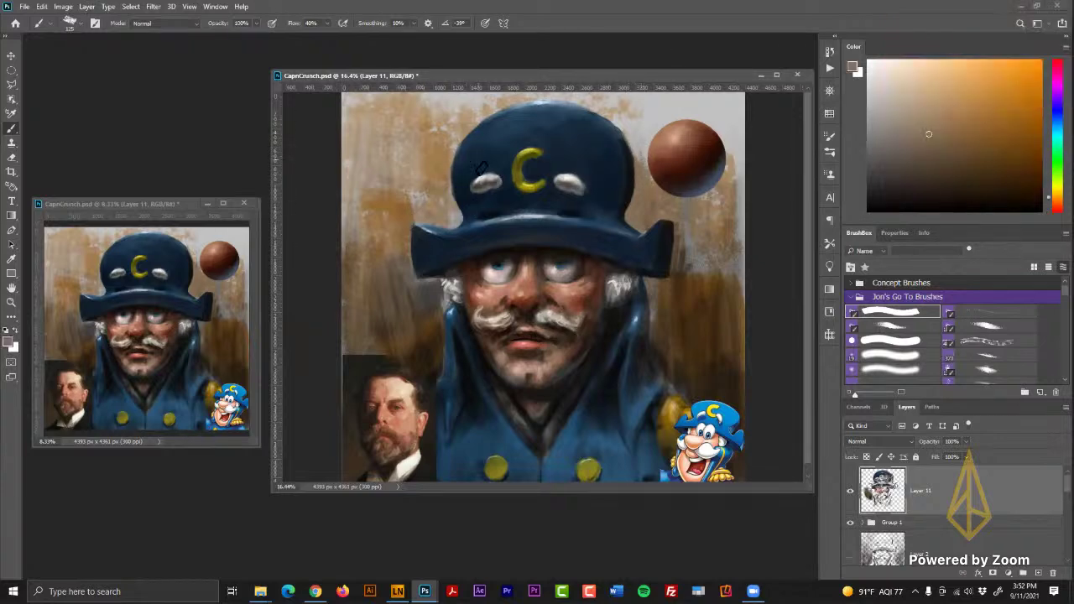
# - Reshape the crown's shaded upper curve by alternating sampled near-black, dark blue and light background tones
pyautogui.keyDown('alt'); pyautogui.click(627, 194); pyautogui.keyUp('alt')
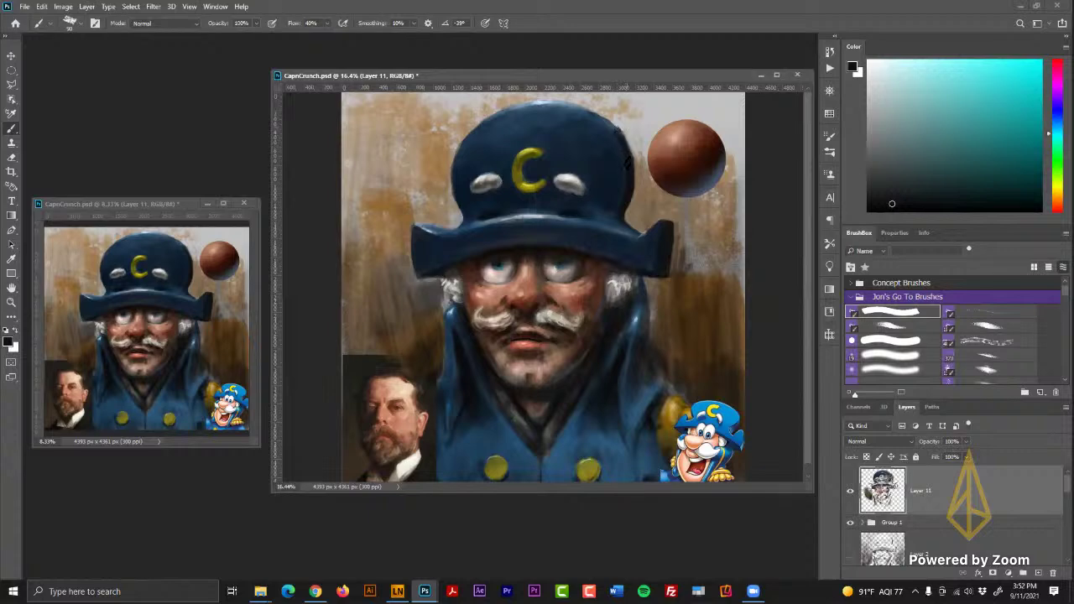
pyautogui.keyDown('alt'); pyautogui.click(614, 126); pyautogui.keyUp('alt')
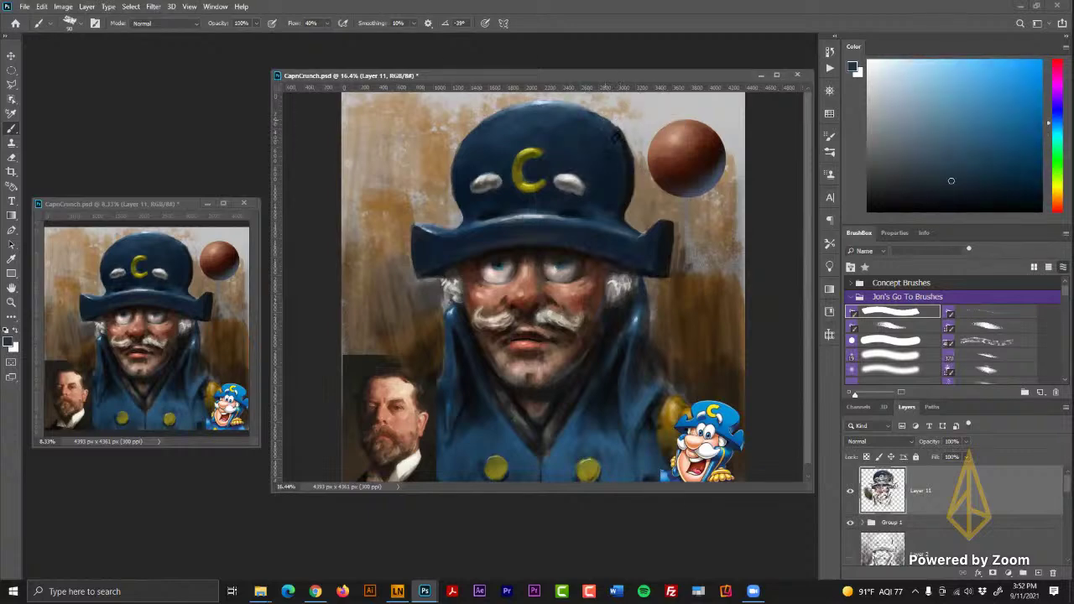
pyautogui.keyDown('alt'); pyautogui.click(628, 131); pyautogui.keyUp('alt')
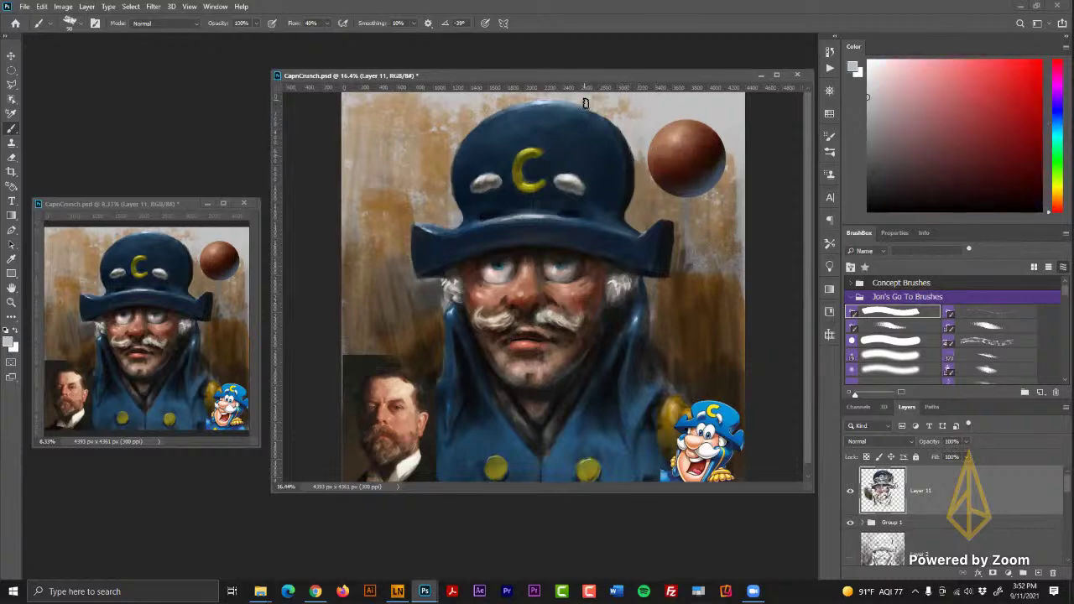
pyautogui.keyDown('alt'); pyautogui.click(620, 125); pyautogui.keyUp('alt')
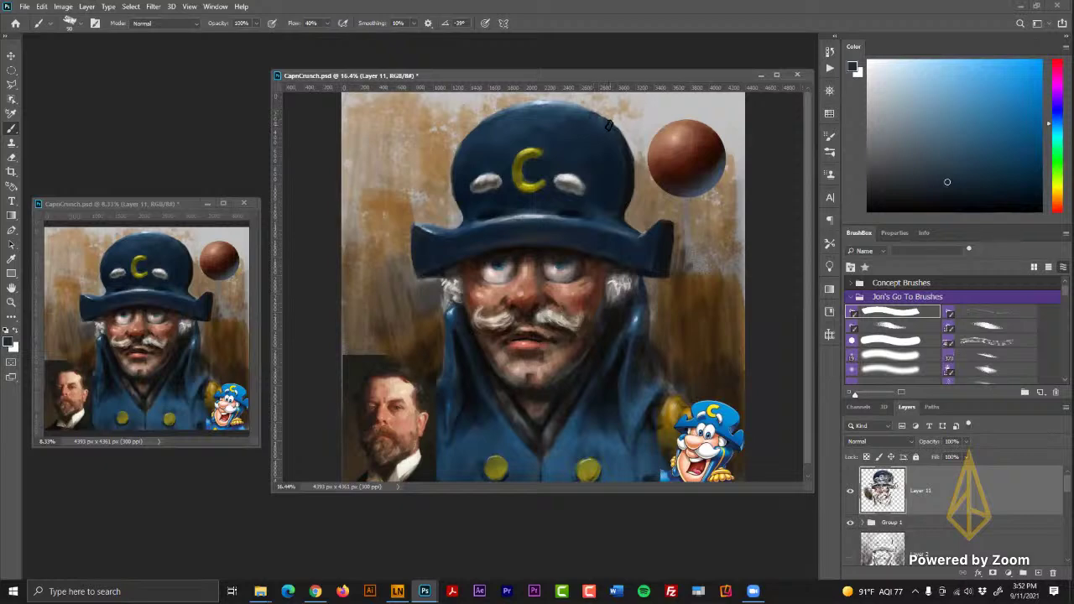
pyautogui.keyDown('alt'); pyautogui.click(605, 113); pyautogui.keyUp('alt')
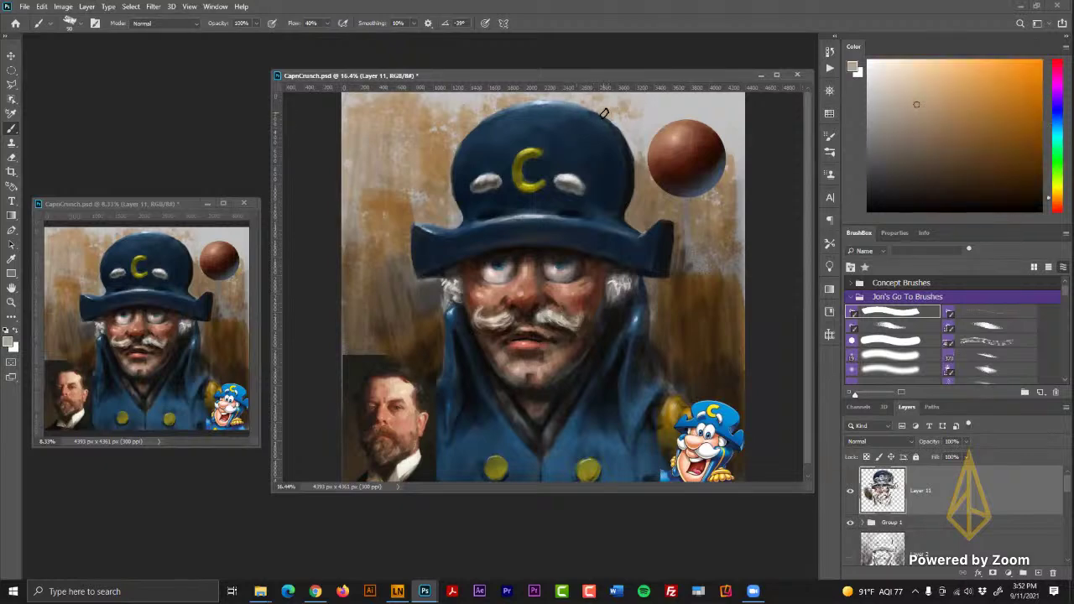
pyautogui.keyDown('alt'); pyautogui.click(614, 122); pyautogui.keyUp('alt')
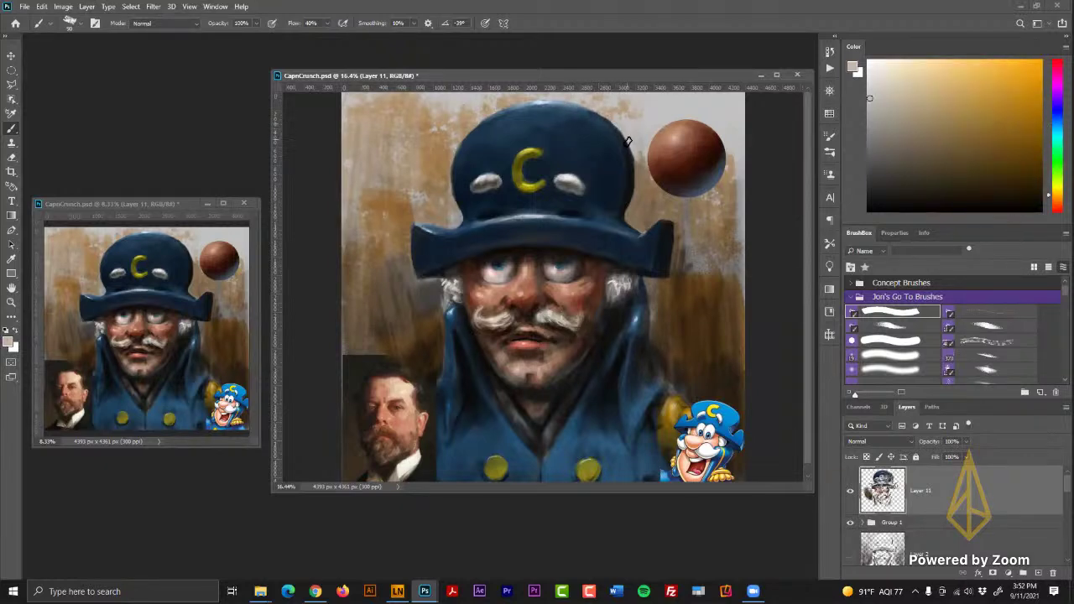
# - Refine the crown's silhouette beside the sphere with sampled dark blue, near-black and surrounding background colors
pyautogui.keyDown('alt'); pyautogui.click(454, 174); pyautogui.keyUp('alt')
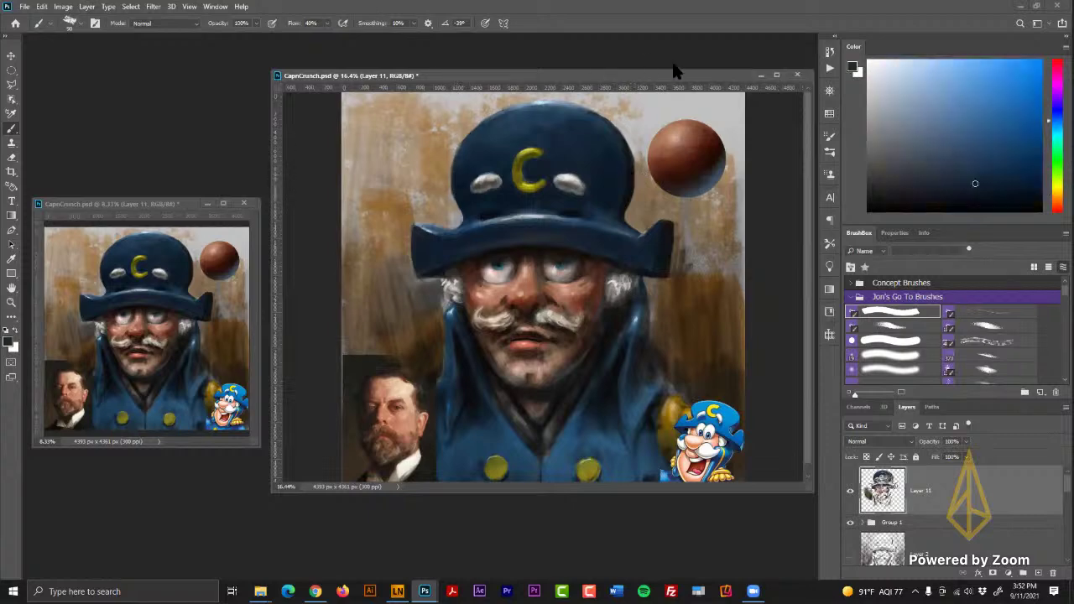
pyautogui.keyDown('alt'); pyautogui.click(639, 126); pyautogui.keyUp('alt')
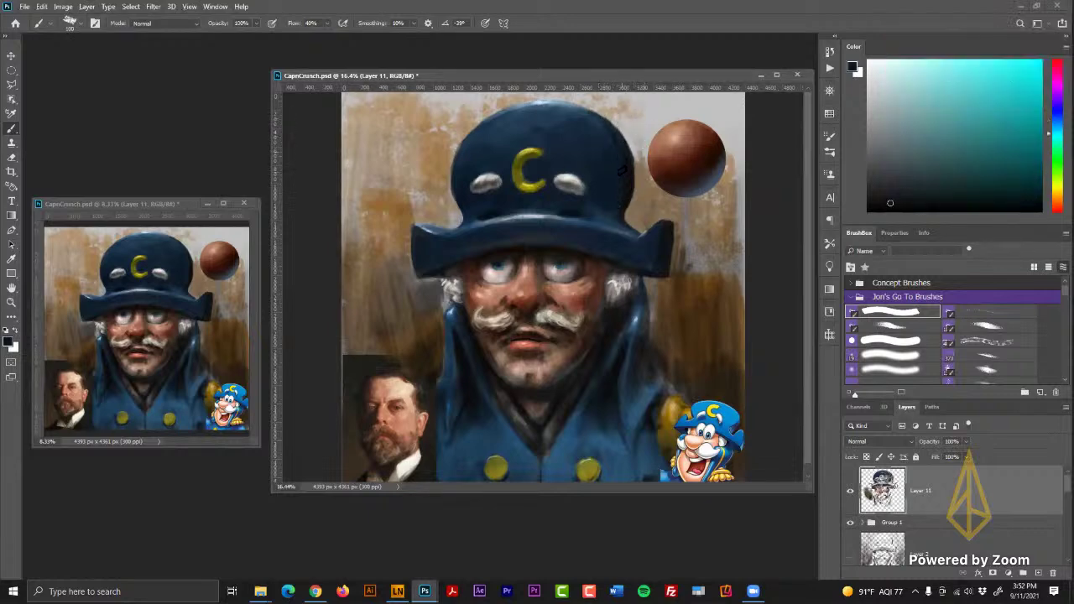
pyautogui.keyDown('alt'); pyautogui.click(638, 174); pyautogui.keyUp('alt')
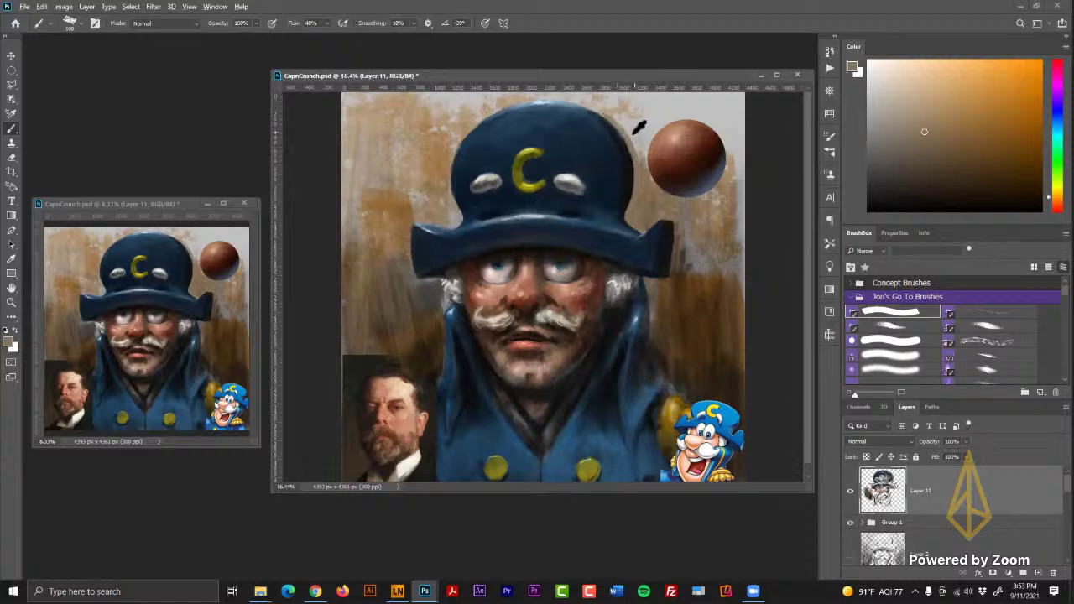
pyautogui.keyDown('alt'); pyautogui.click(638, 125); pyautogui.keyUp('alt')
pyautogui.moveTo(617, 123); pyautogui.dragTo(630, 144)
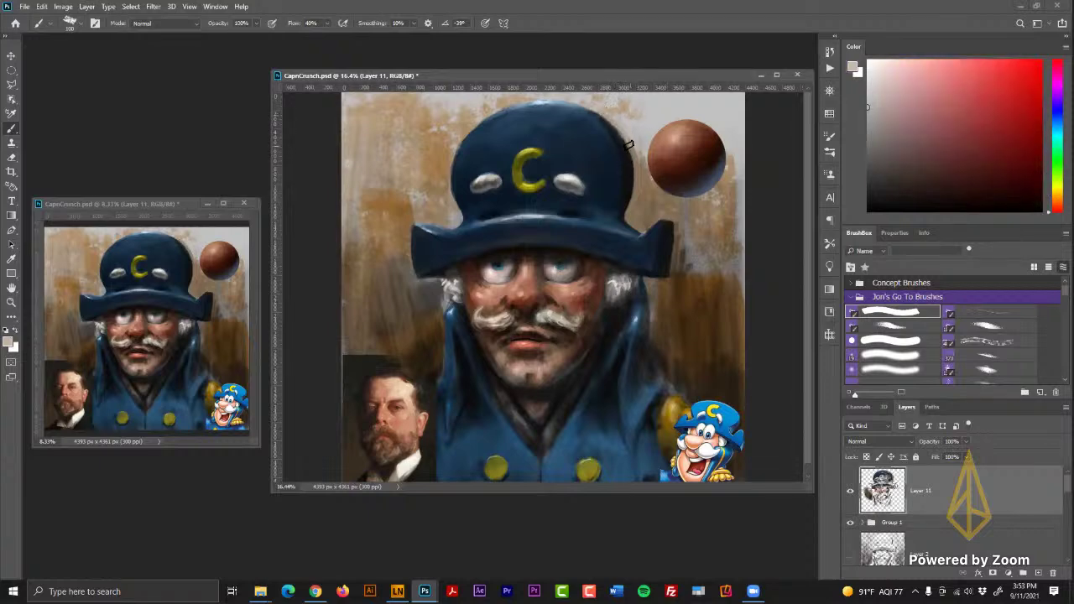
pyautogui.keyDown('alt'); pyautogui.click(634, 155); pyautogui.keyUp('alt')
# - Touch up the white side hair with a pale tone and shade the coat's collar with sampled blues and near-black
pyautogui.keyDown('alt'); pyautogui.click(520, 377); pyautogui.keyUp('alt')
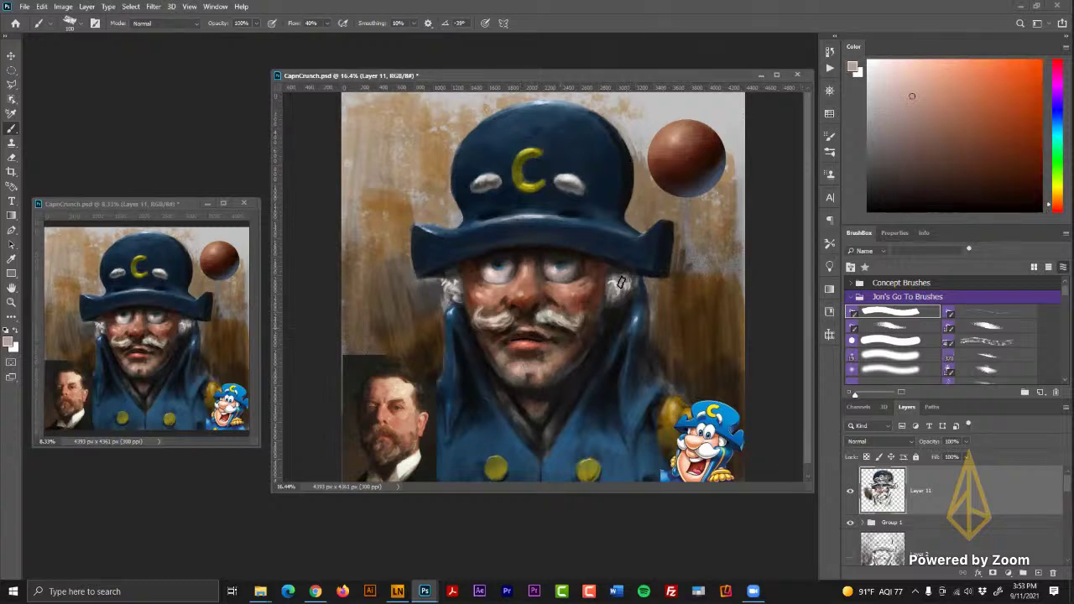
pyautogui.click(905, 79)
pyautogui.keyDown('alt'); pyautogui.click(519, 438); pyautogui.keyUp('alt')
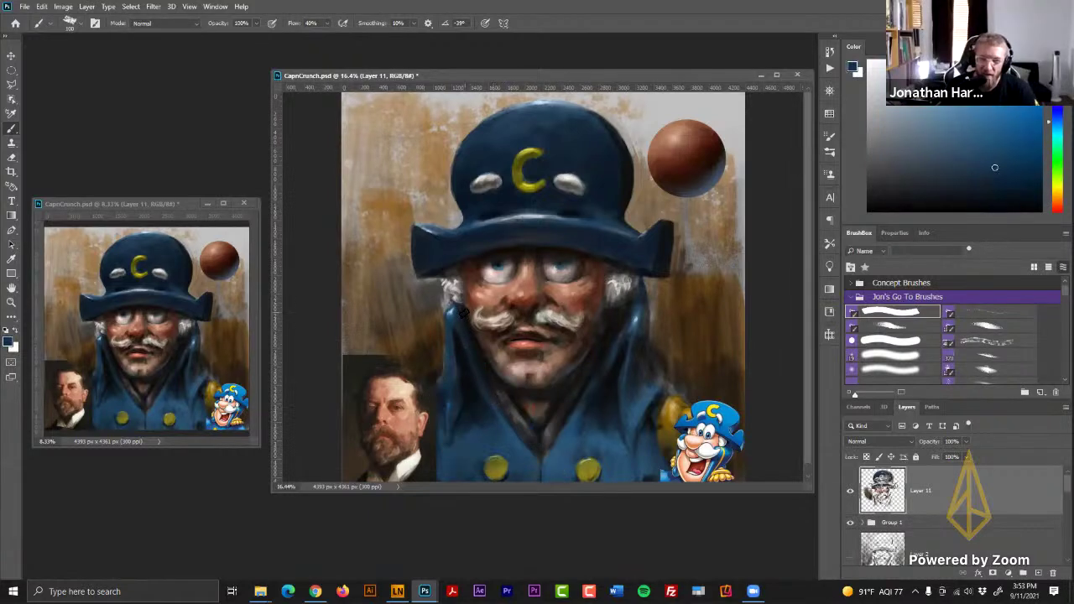
pyautogui.keyDown('alt'); pyautogui.click(454, 311); pyautogui.keyUp('alt')
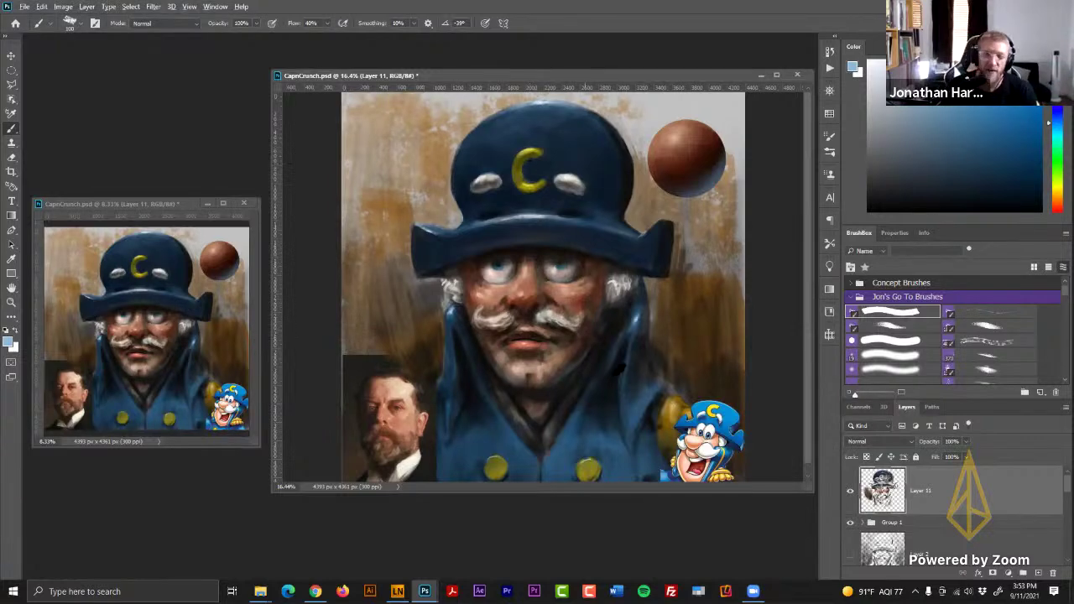
pyautogui.press('d')
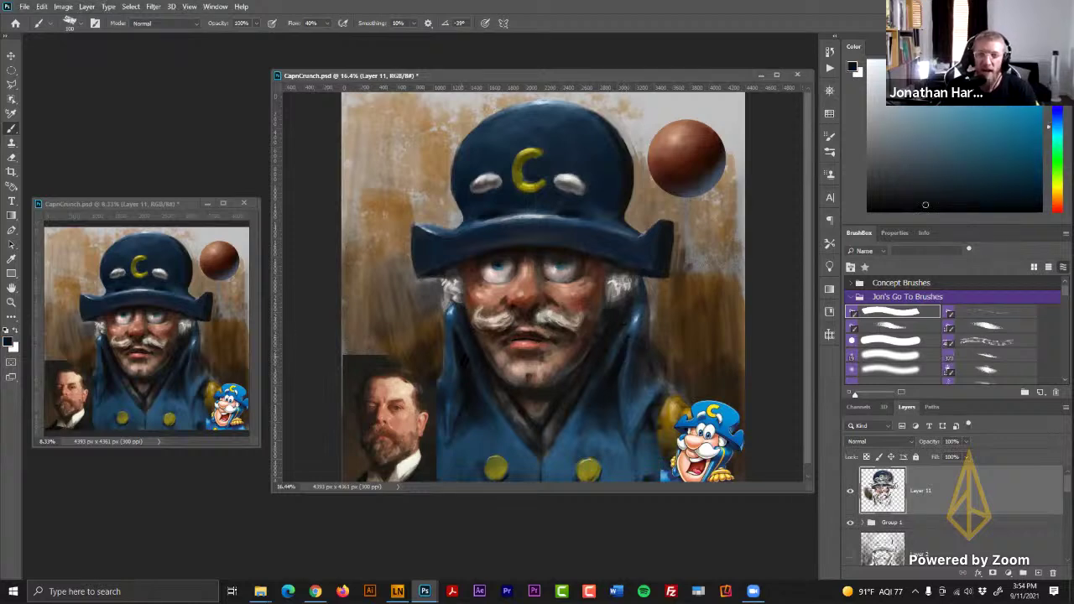
# - Refine the light blue highlight at the collar's upper tip with sampled blues, using a brush size of 70
pyautogui.keyDown('alt'); pyautogui.click(450, 310); pyautogui.keyUp('alt')
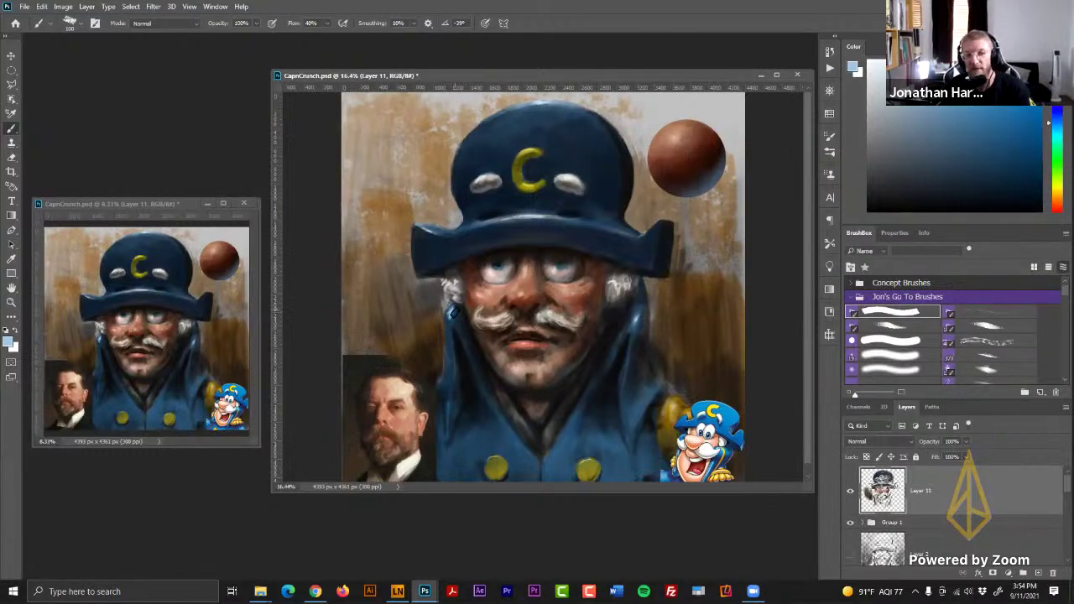
pyautogui.keyDown('alt'); pyautogui.click(454, 322); pyautogui.keyUp('alt')
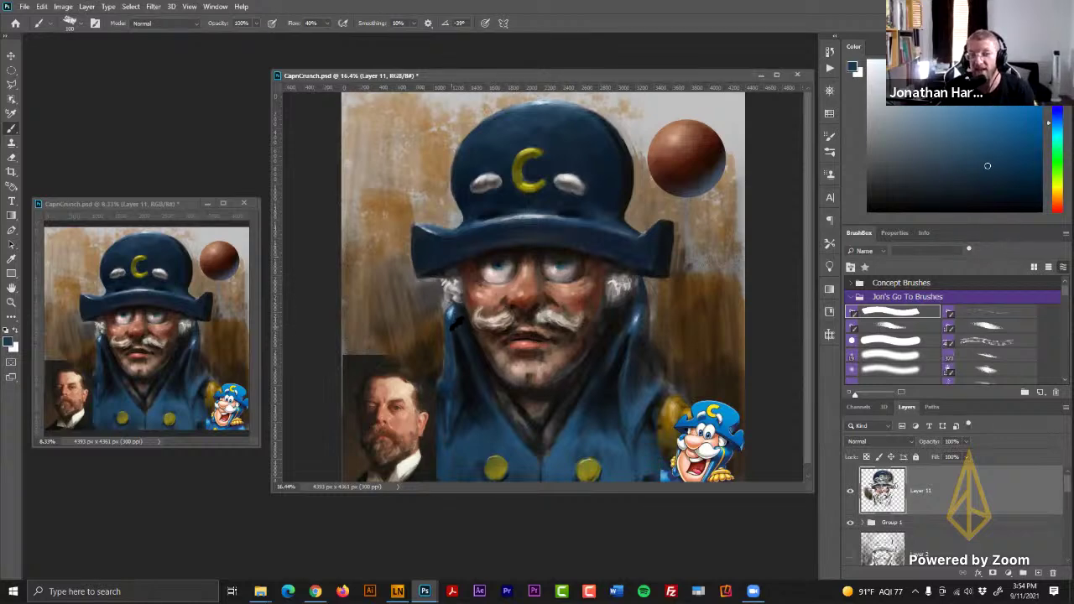
pyautogui.keyDown('alt'); pyautogui.click(456, 323); pyautogui.keyUp('alt')
pyautogui.press('[')
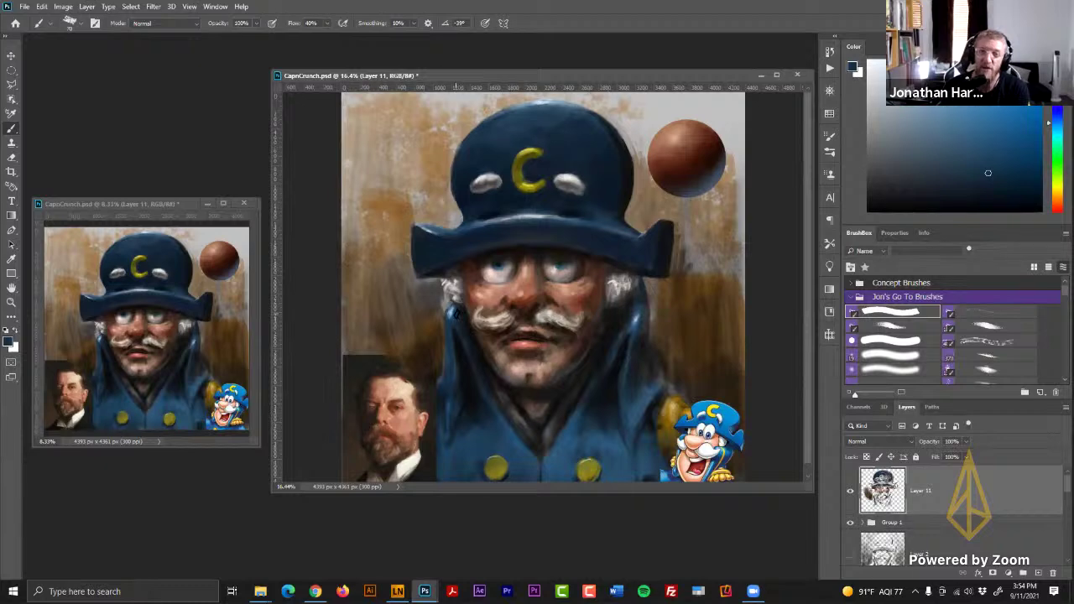
pyautogui.keyDown('alt'); pyautogui.click(456, 314); pyautogui.keyUp('alt')
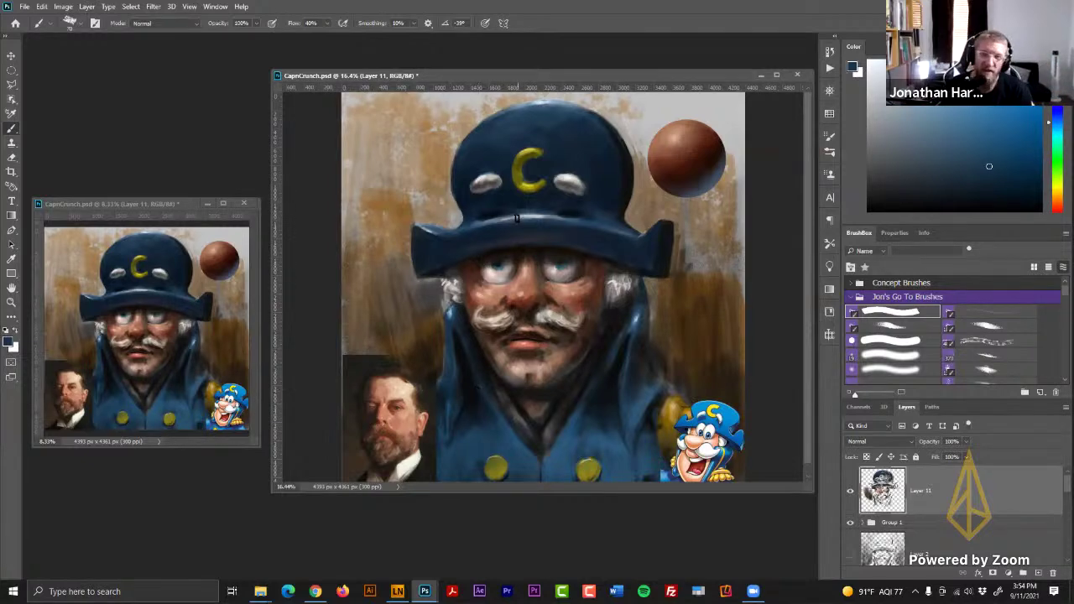
# - Touch up the highlight along the hat brim's upper edge with sampled mid blue, pale grey and light blue
pyautogui.keyDown('alt'); pyautogui.click(575, 217); pyautogui.keyUp('alt')
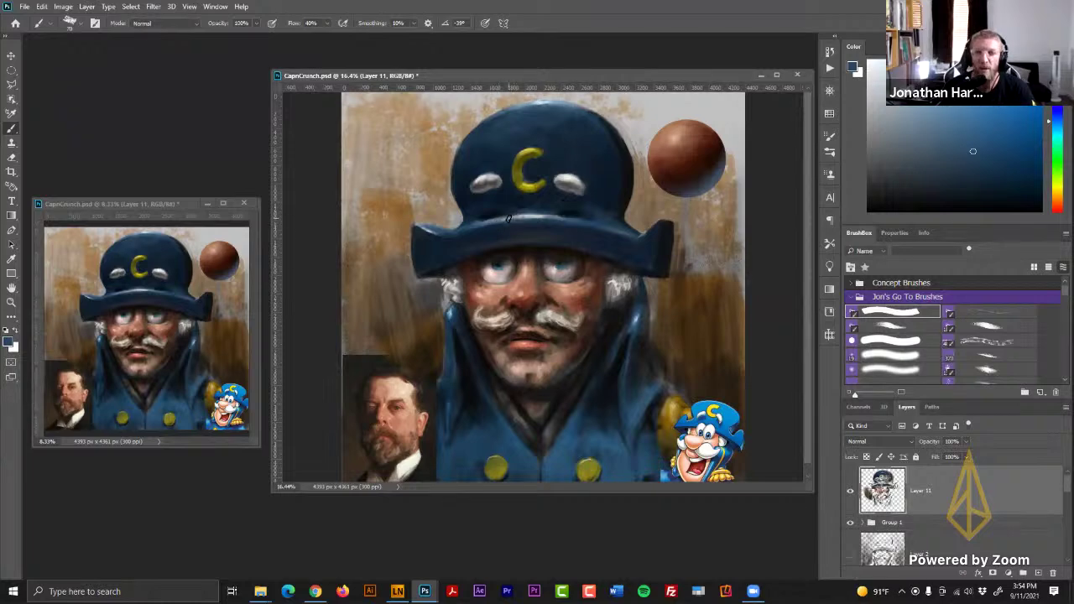
pyautogui.keyDown('alt'); pyautogui.click(533, 211); pyautogui.keyUp('alt')
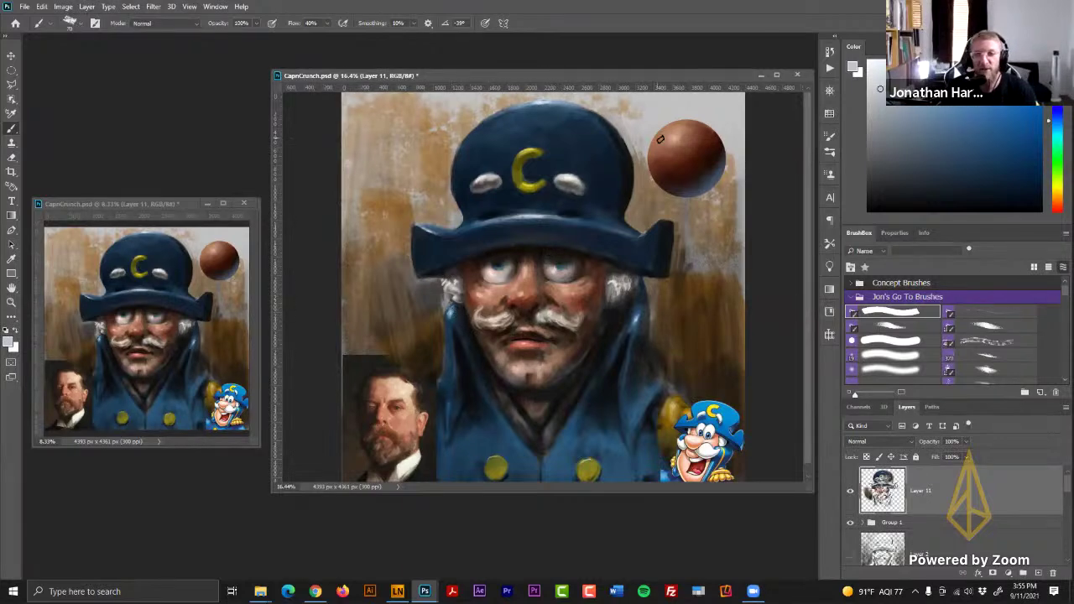
pyautogui.keyDown('alt'); pyautogui.click(452, 310); pyautogui.keyUp('alt')
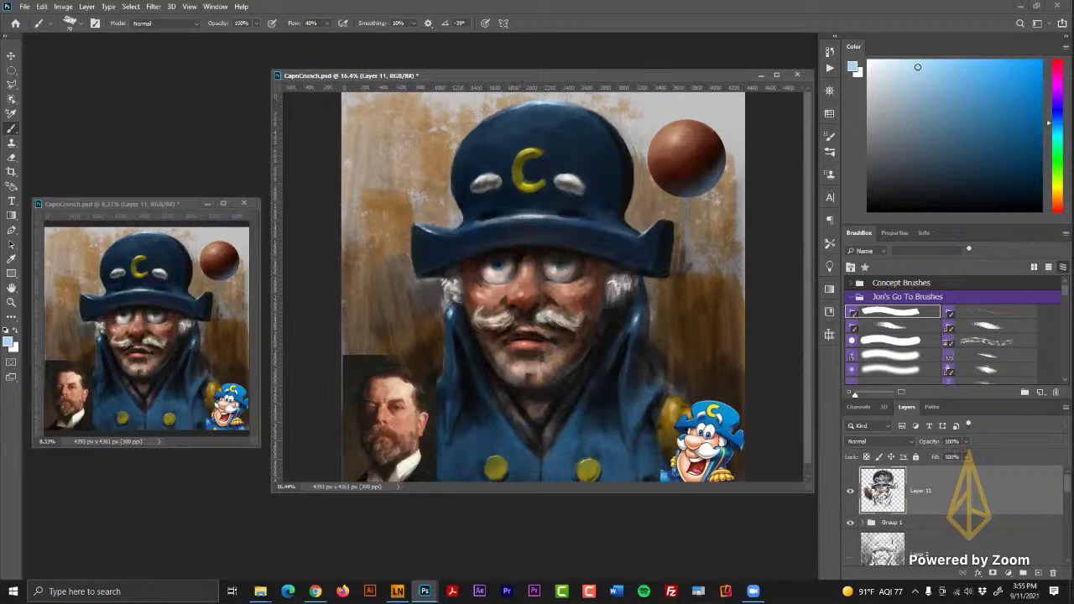
# - Refine the nose and mustache shading with sampled skin tones, red-brown and dark brown, lowering the brush opacity to 10%
pyautogui.keyDown('alt'); pyautogui.click(527, 294); pyautogui.keyUp('alt')
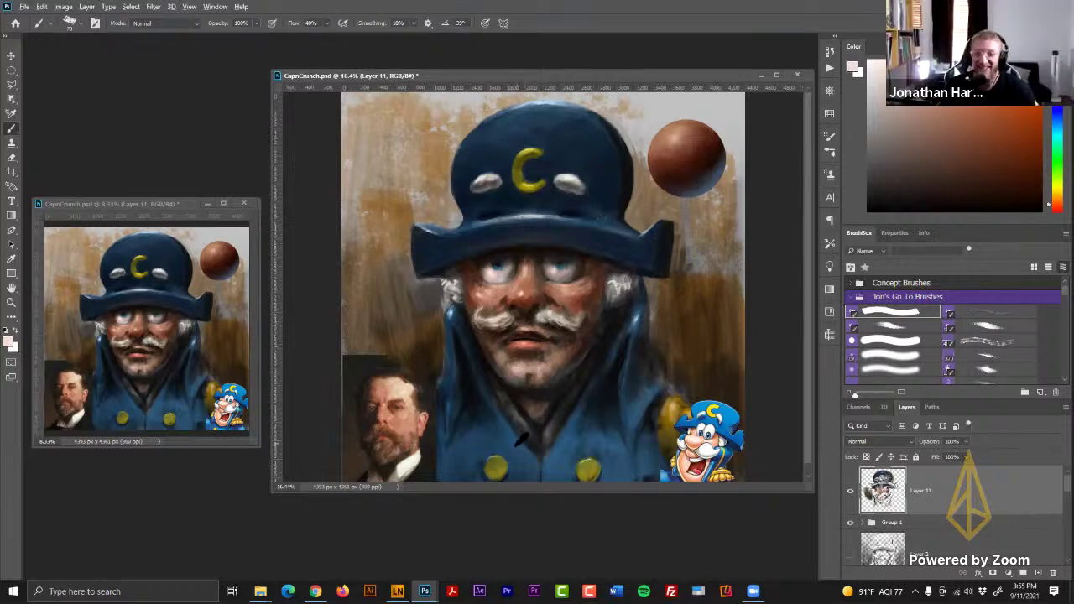
pyautogui.keyDown('alt'); pyautogui.click(512, 445); pyautogui.keyUp('alt')
pyautogui.keyDown('alt'); pyautogui.click(541, 371); pyautogui.keyUp('alt')
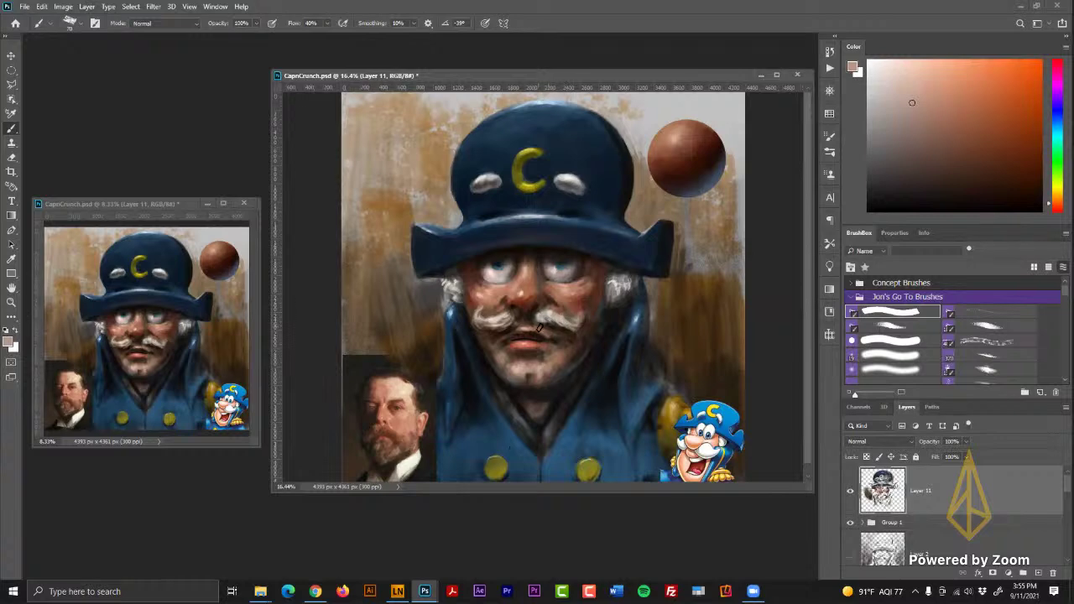
pyautogui.press('1')
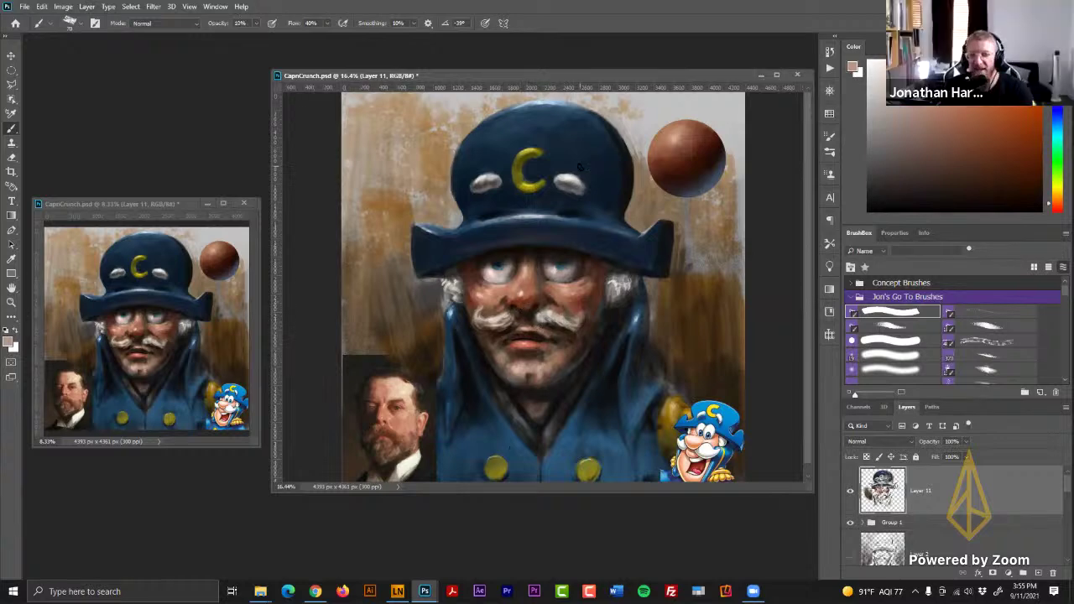
pyautogui.keyDown('alt'); pyautogui.click(527, 300); pyautogui.keyUp('alt')
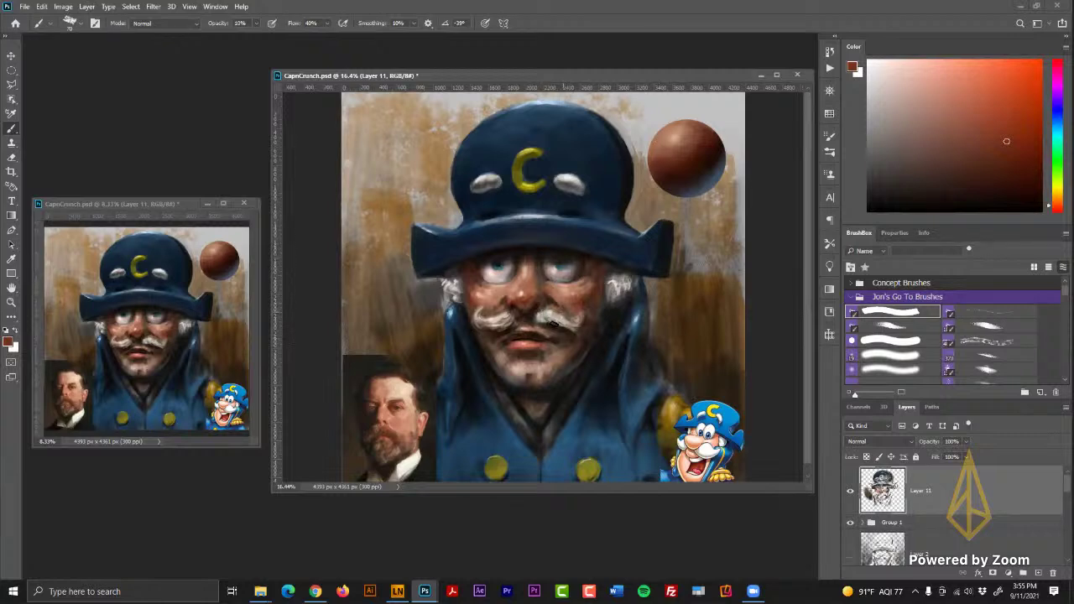
pyautogui.keyDown('alt'); pyautogui.click(520, 312); pyautogui.keyUp('alt')
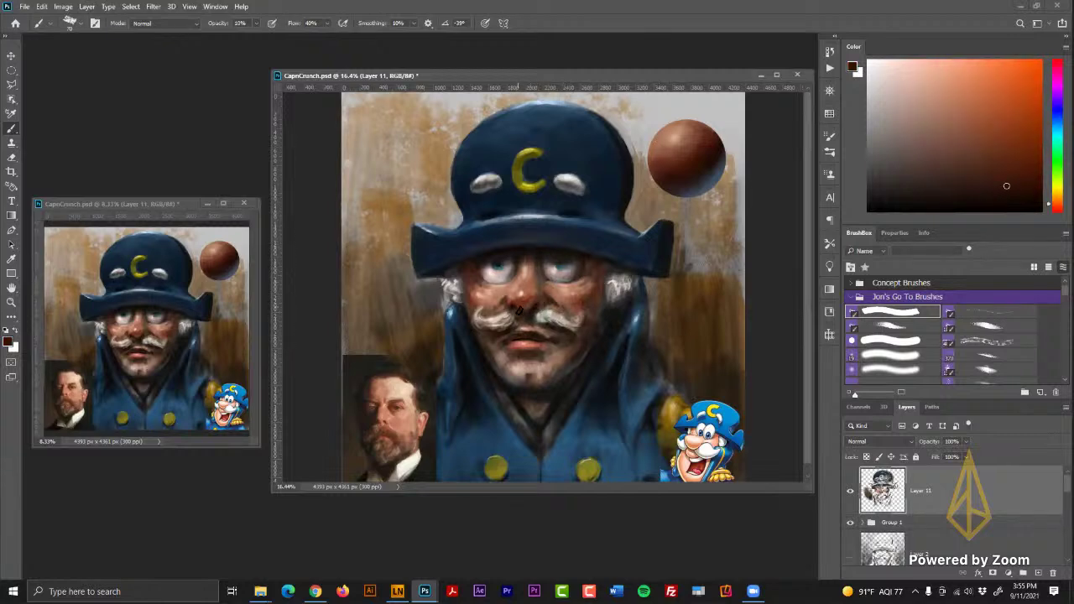